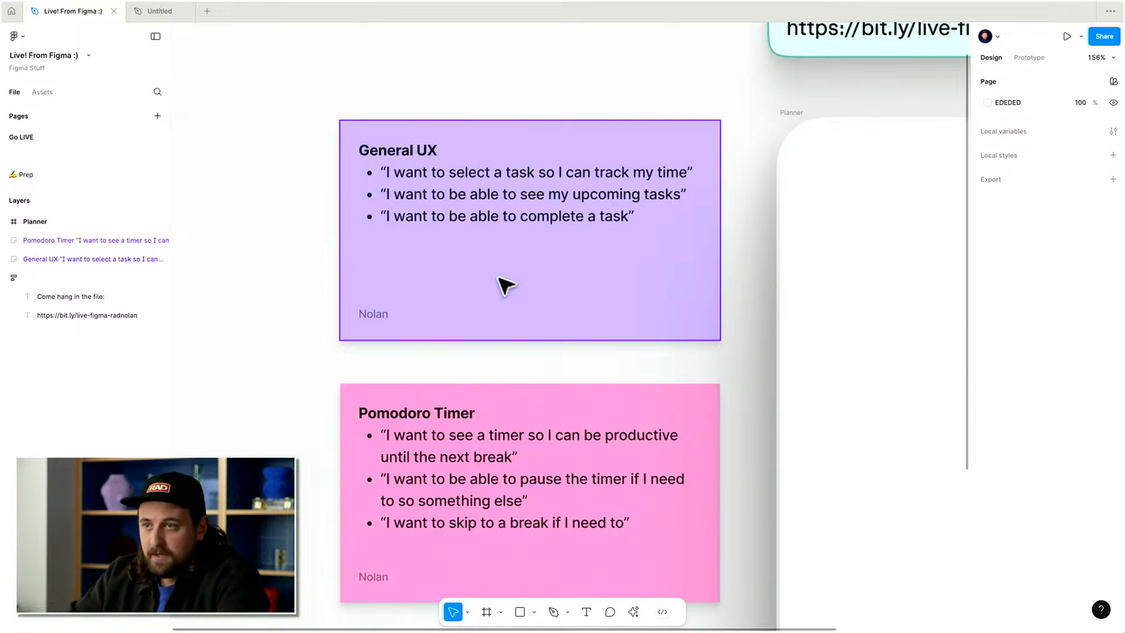
Review the General UX and Pomodoro Timer sticky notes beside the Planner frame.
{"action": "scroll", "coordinate": [511, 302], "scroll_direction": "down", "scroll_amount": 2}
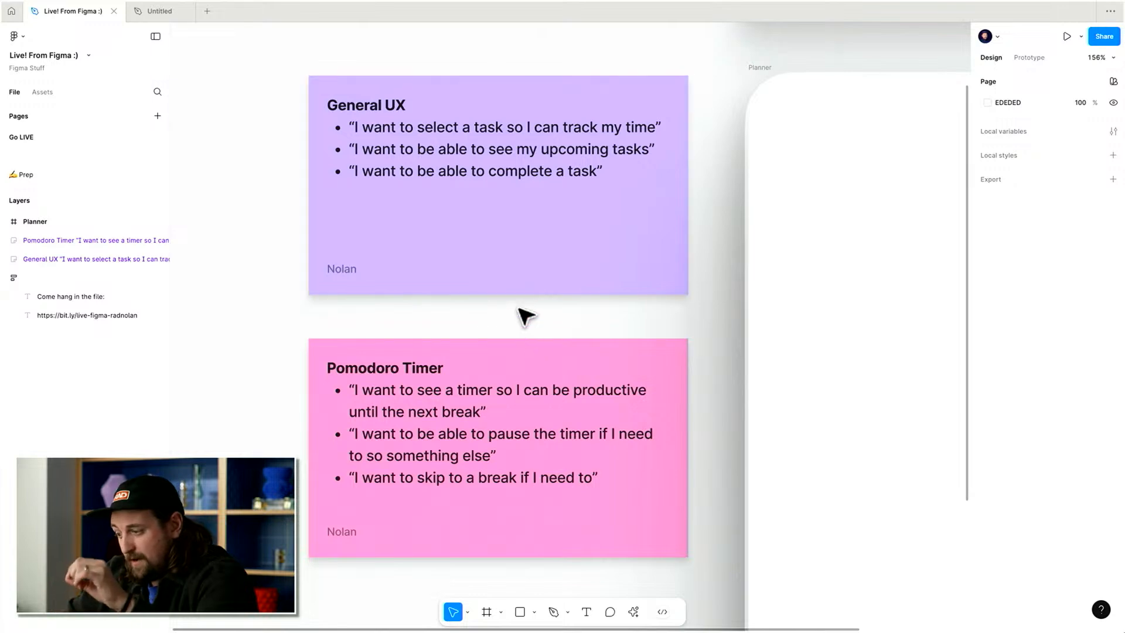
{"action": "scroll", "coordinate": [527, 319], "scroll_direction": "down", "scroll_amount": 2}
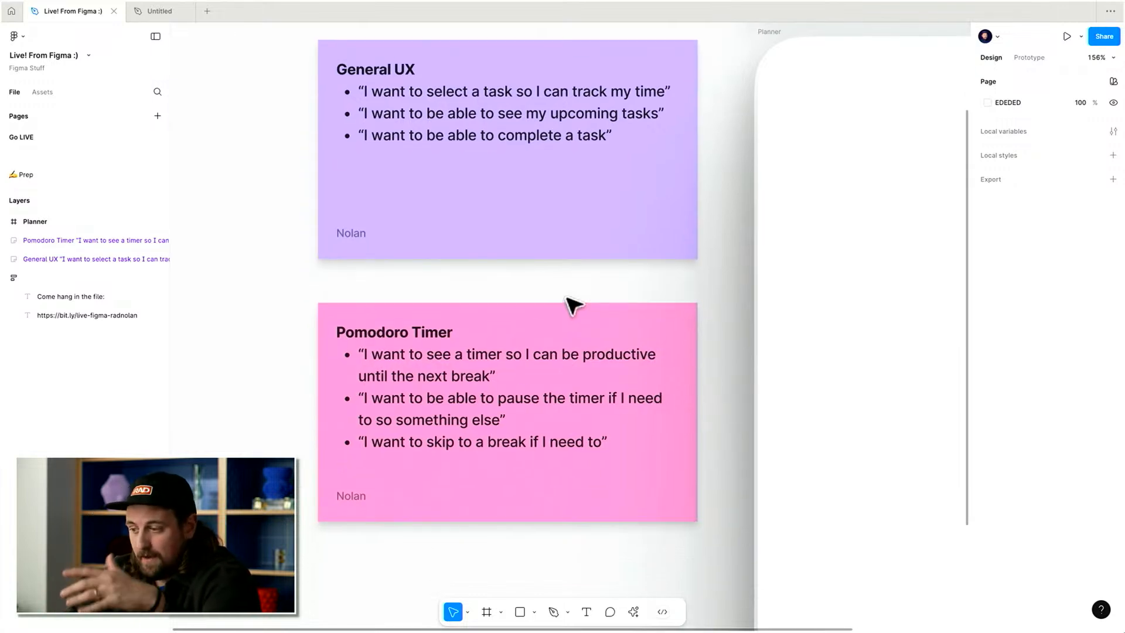
{"action": "scroll", "coordinate": [573, 305], "scroll_direction": "down", "scroll_amount": 1}
{"action": "left_click", "coordinate": [567, 335]}
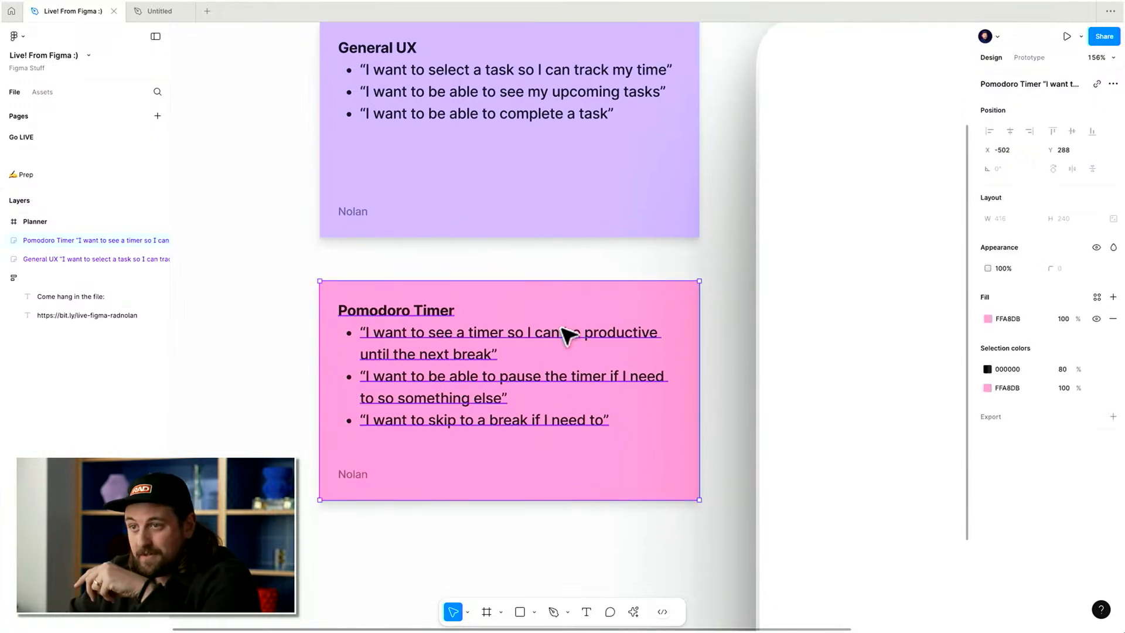
{"action": "left_click", "coordinate": [726, 307]}
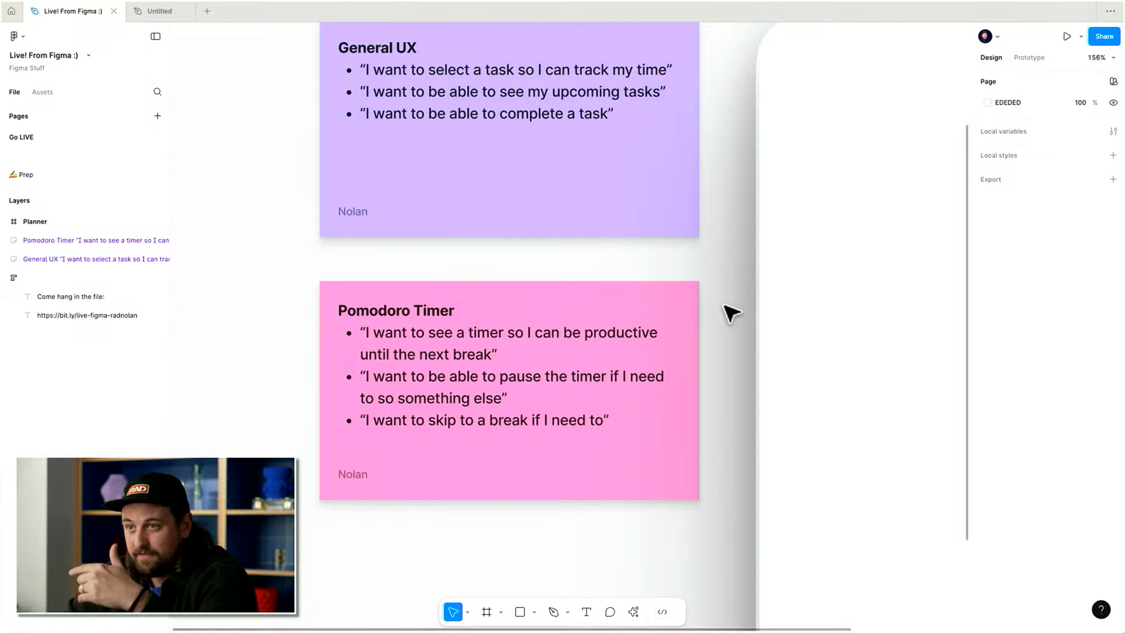
{"action": "scroll", "coordinate": [727, 311], "scroll_direction": "right", "scroll_amount": 3}
{"action": "scroll", "coordinate": [492, 286], "scroll_direction": "down", "scroll_amount": 5}
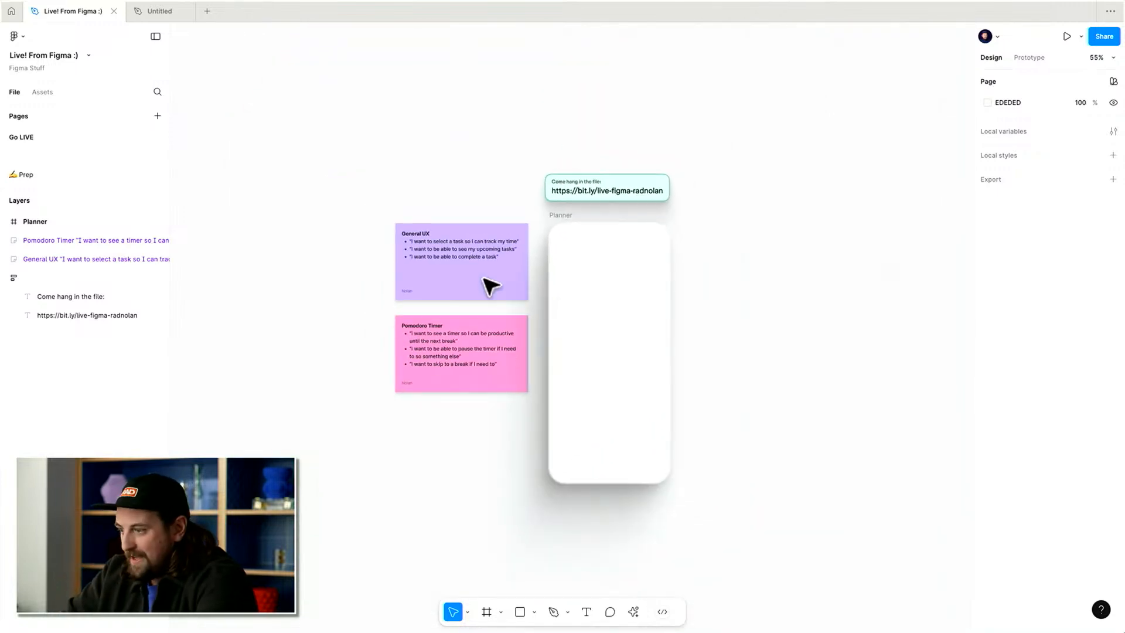
{"action": "scroll", "coordinate": [627, 334], "scroll_direction": "up", "scroll_amount": 4}
{"action": "scroll", "coordinate": [632, 337], "scroll_direction": "down", "scroll_amount": 2}
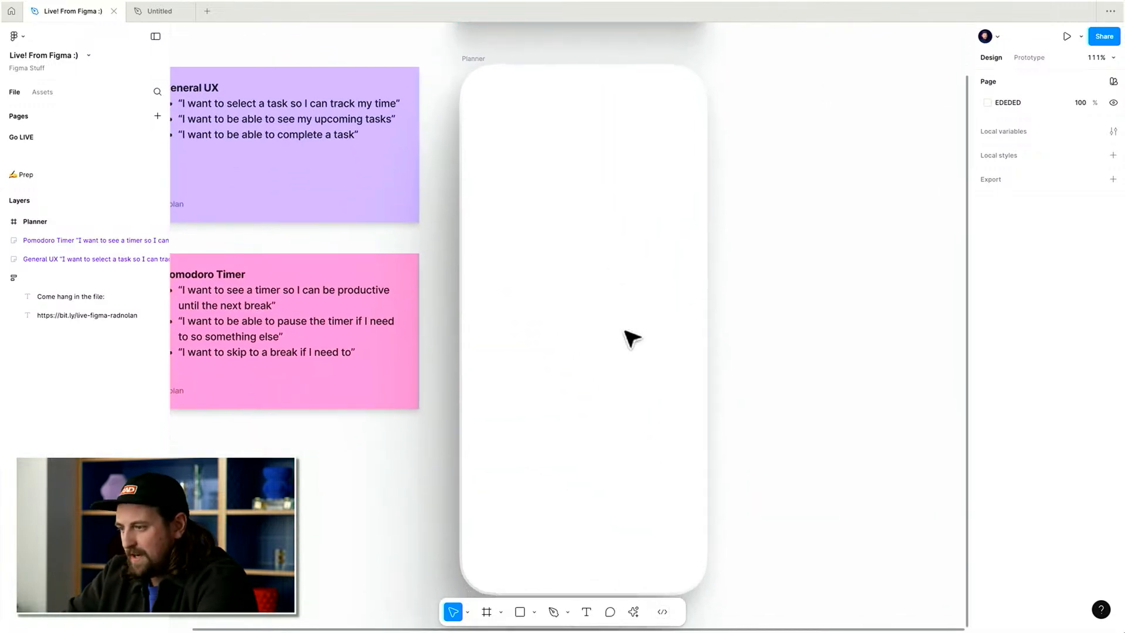
Draw a 208 × 208 circle near the top of the Planner frame.
{"action": "left_click", "coordinate": [558, 222]}
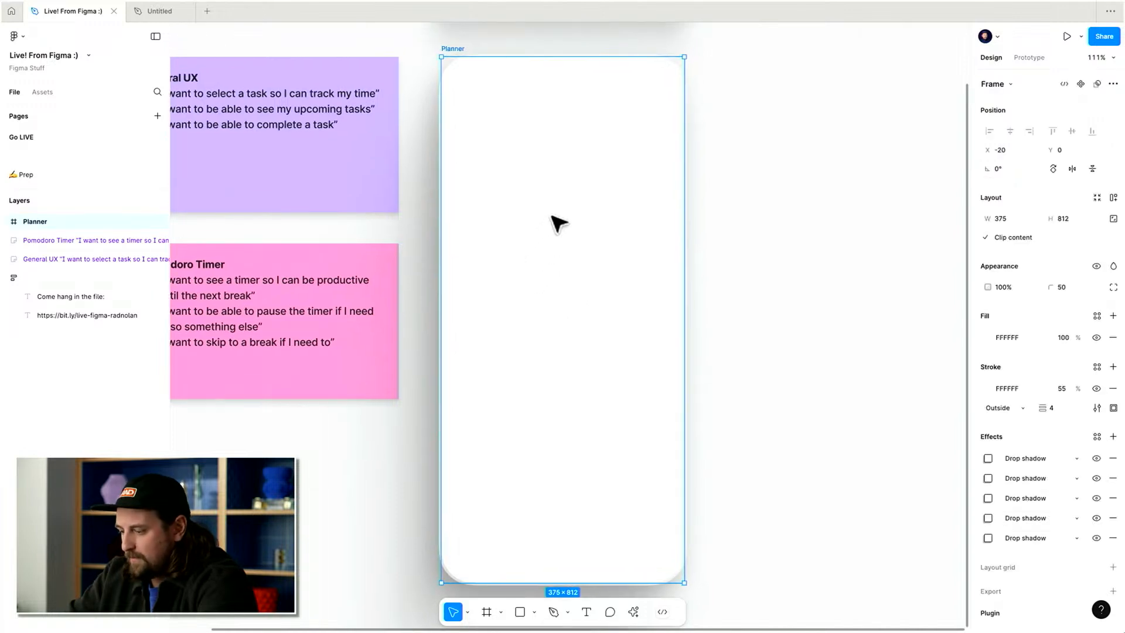
{"action": "key", "text": "o"}
{"action": "left_click_drag", "start_coordinate": [616, 145], "coordinate": [482, 280]}
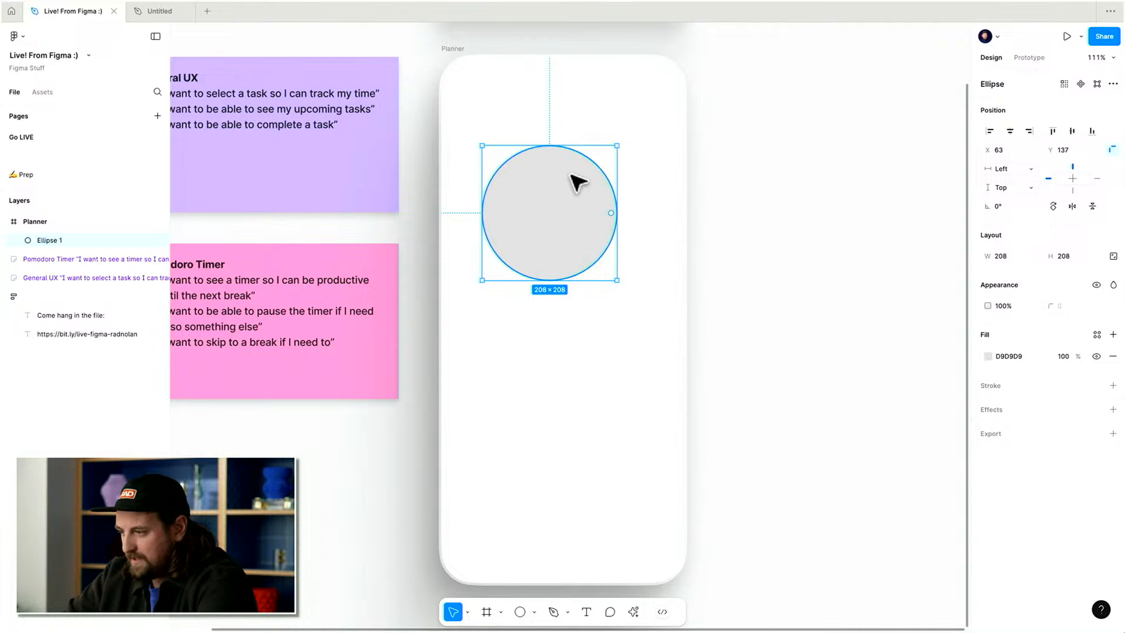
Turn the circle into an arc starting at -90° with a 62.5% sweep and a 70% inner ratio.
{"action": "left_click_drag", "start_coordinate": [612, 213], "coordinate": [615, 276]}
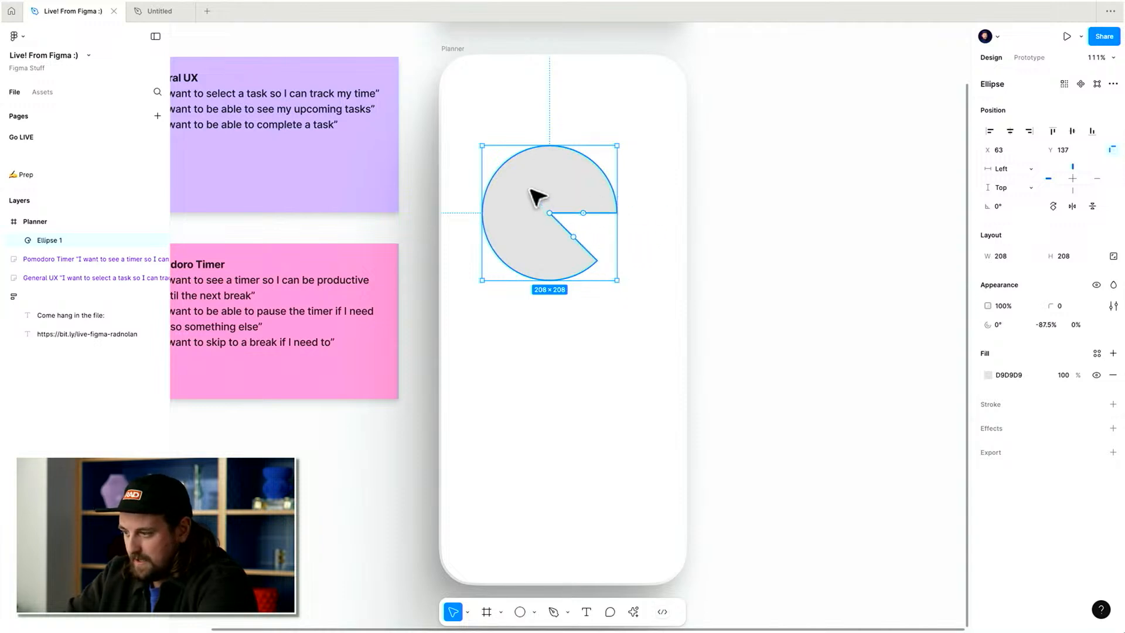
{"action": "left_click_drag", "start_coordinate": [553, 212], "coordinate": [568, 248]}
{"action": "key", "text": "super+z"}
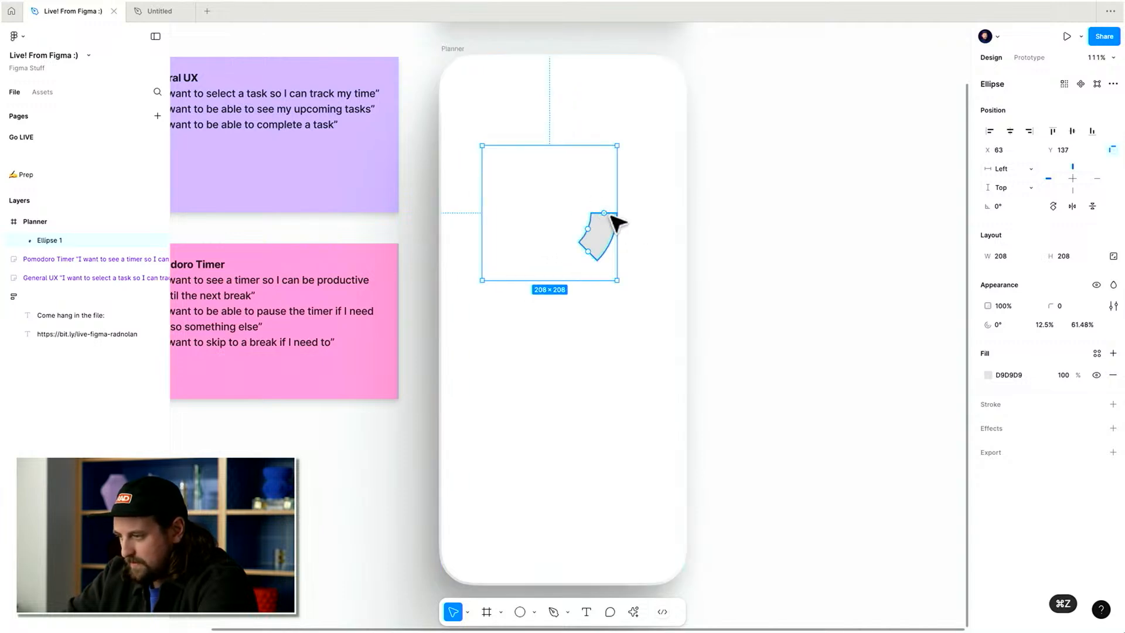
{"action": "left_click_drag", "start_coordinate": [611, 215], "coordinate": [554, 158]}
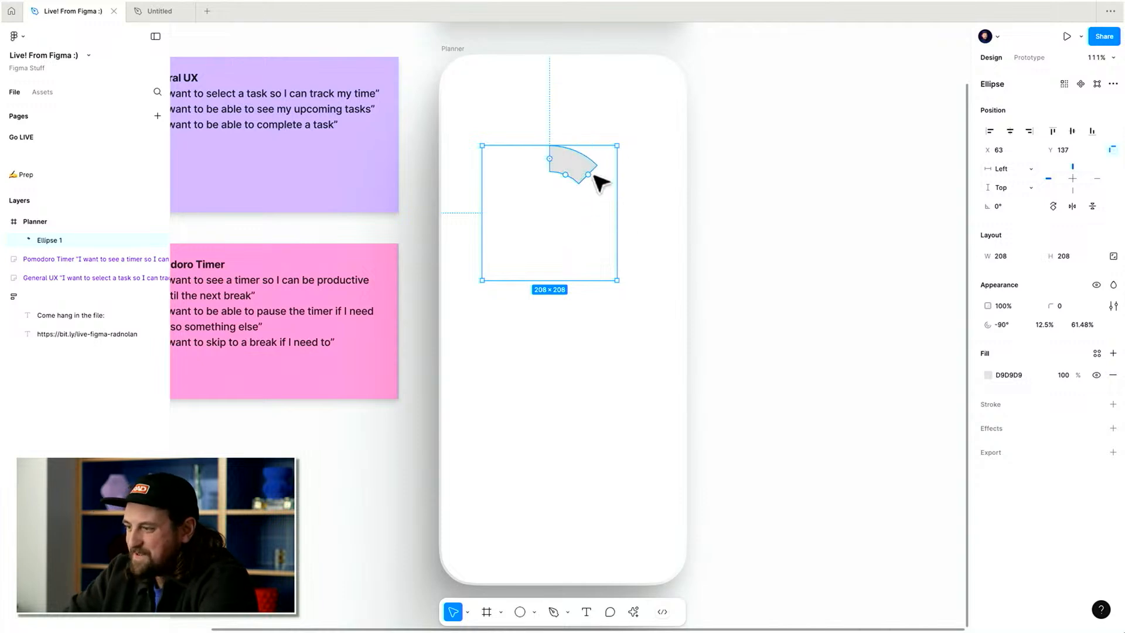
{"action": "left_click", "coordinate": [592, 175]}
{"action": "left_click", "coordinate": [587, 170]}
{"action": "left_click_drag", "start_coordinate": [589, 174], "coordinate": [509, 264]}
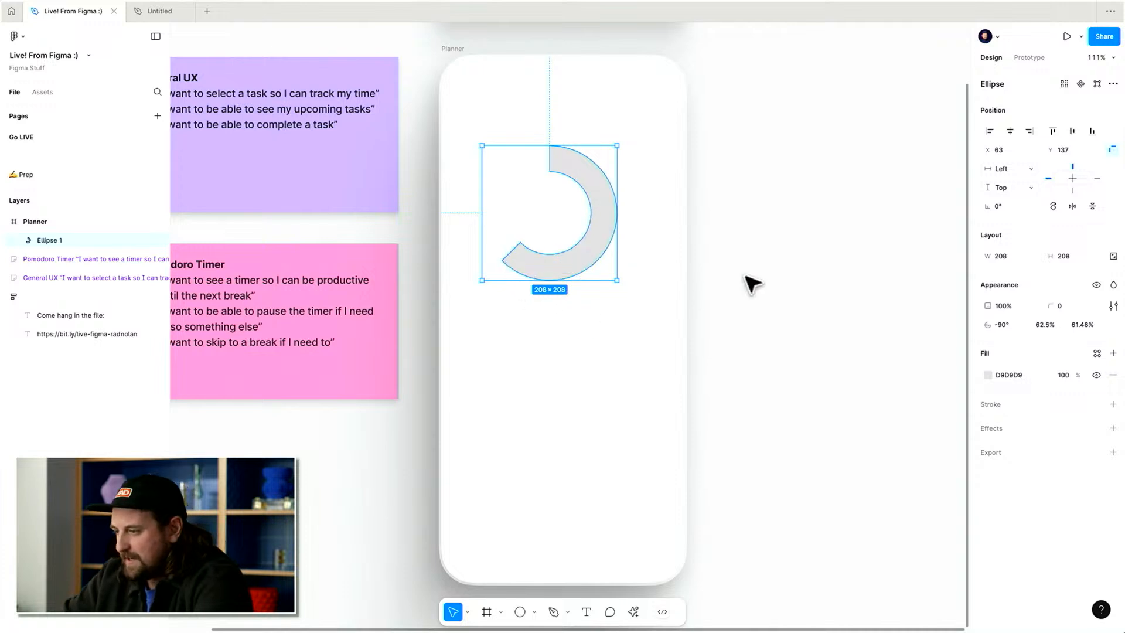
{"action": "left_click_drag", "start_coordinate": [592, 244], "coordinate": [601, 238]}
Duplicate the arc behind itself as a full 100% sweep ring at 20% opacity.
{"action": "key", "text": "super+d"}
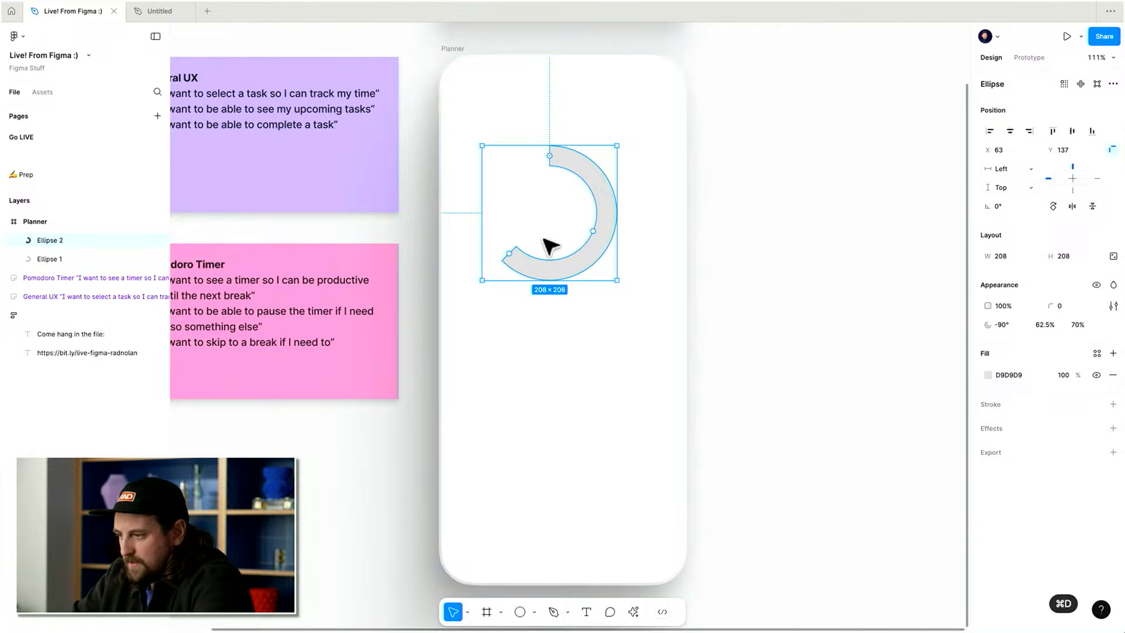
{"action": "key", "text": "super+bracketleft"}
{"action": "left_click_drag", "start_coordinate": [516, 251], "coordinate": [582, 156]}
{"action": "key", "text": "2"}
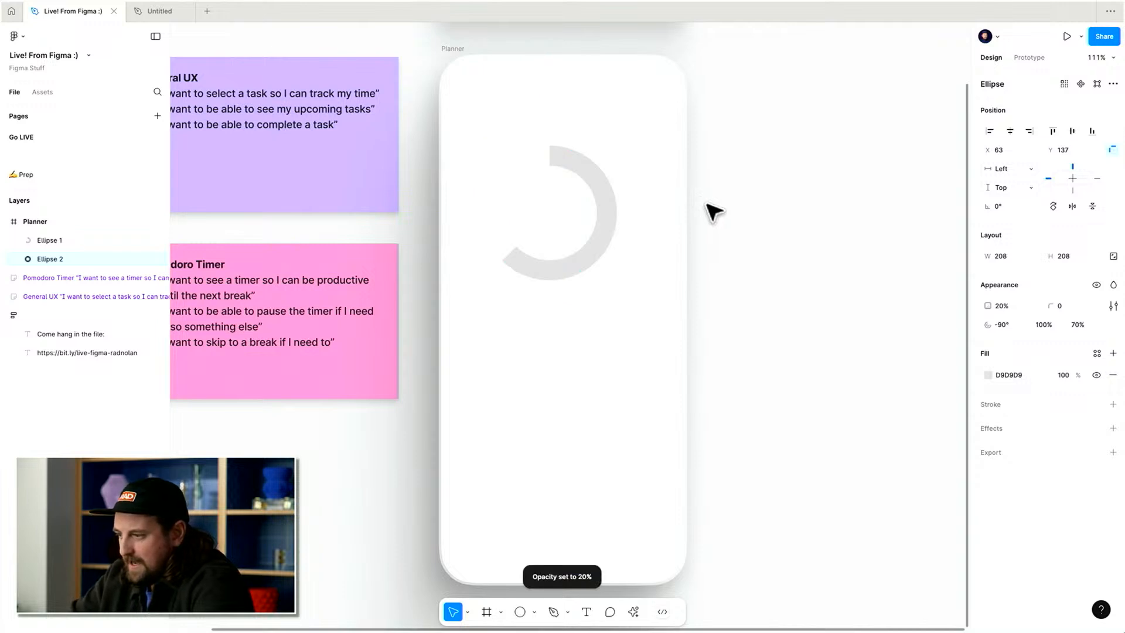
Shorten the front arc's sweep to about 53.67% and round its ends with a corner radius of 100.
{"action": "left_click", "coordinate": [731, 154]}
{"action": "left_click", "coordinate": [572, 258]}
{"action": "left_click_drag", "start_coordinate": [510, 262], "coordinate": [545, 268]}
{"action": "scroll", "coordinate": [545, 268], "scroll_direction": "up", "scroll_amount": 1}
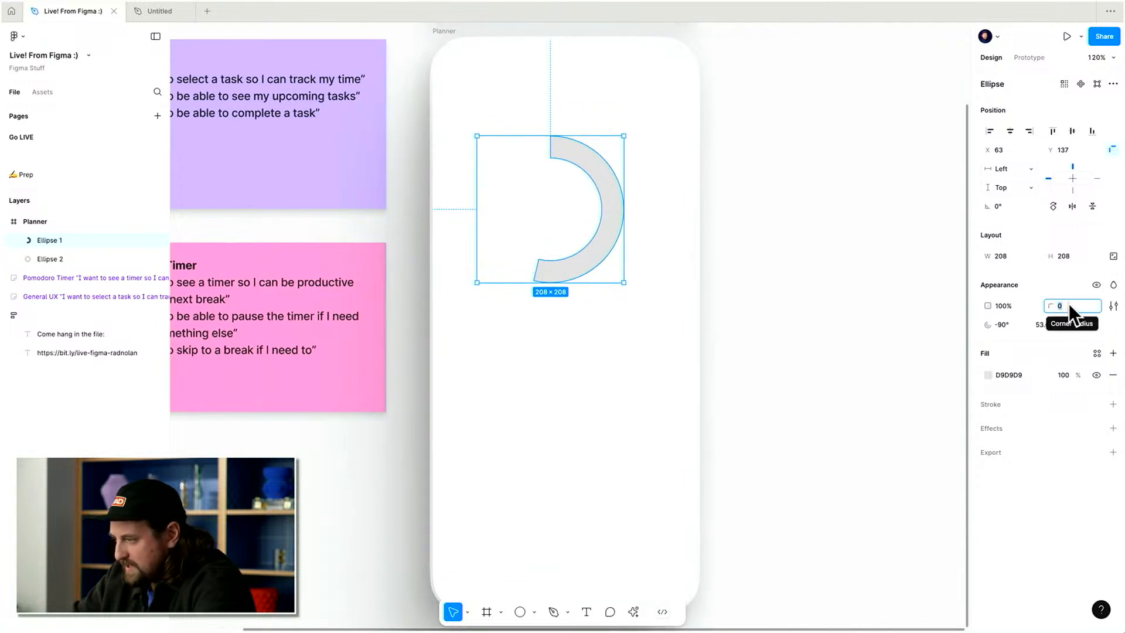
{"action": "key", "text": "shift+Up"}
{"action": "key", "text": "shift+Up"}
{"action": "key", "text": "shift+Up"}
{"action": "key", "text": "shift+Up"}
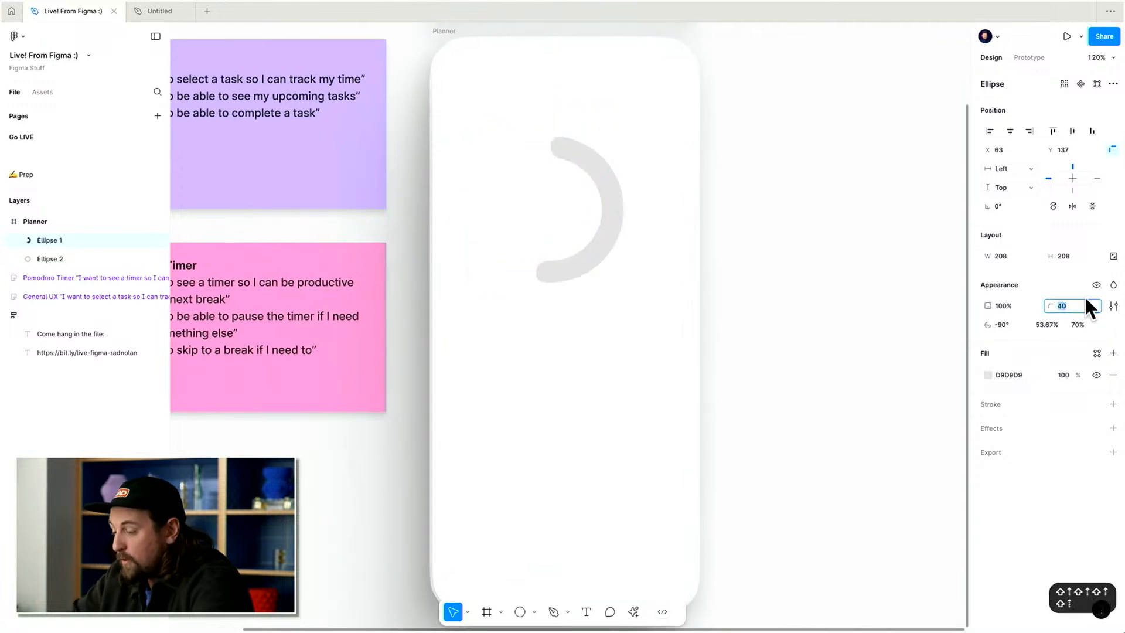
{"action": "left_click", "coordinate": [748, 226]}
{"action": "key", "text": "super+z"}
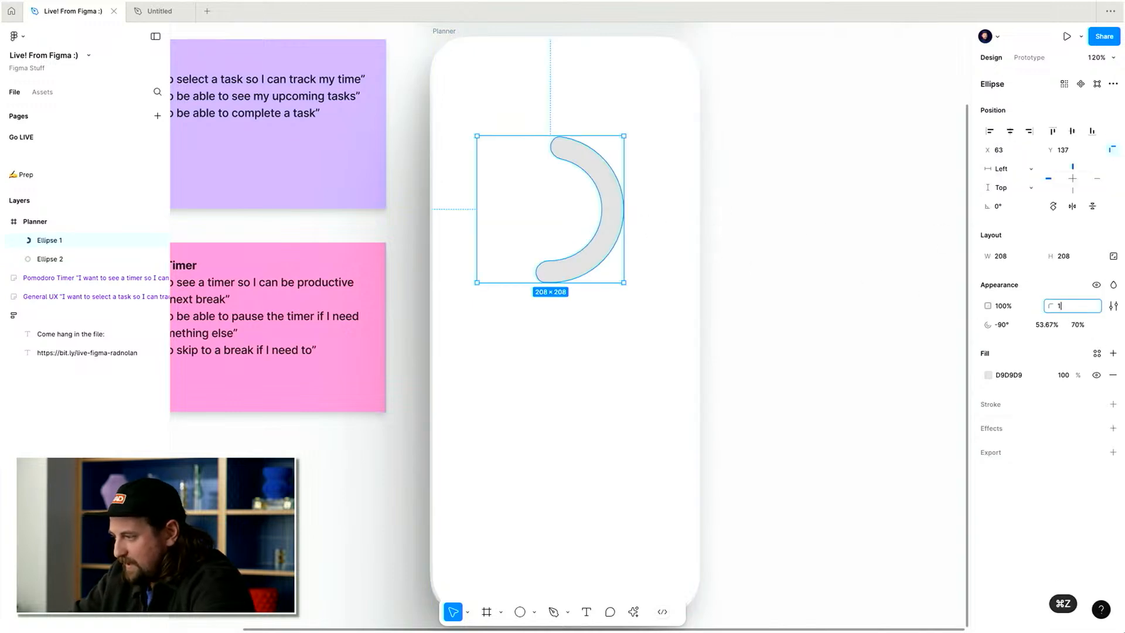
{"action": "left_click_drag", "start_coordinate": [620, 201], "coordinate": [574, 215]}
{"action": "key", "text": "super+z"}
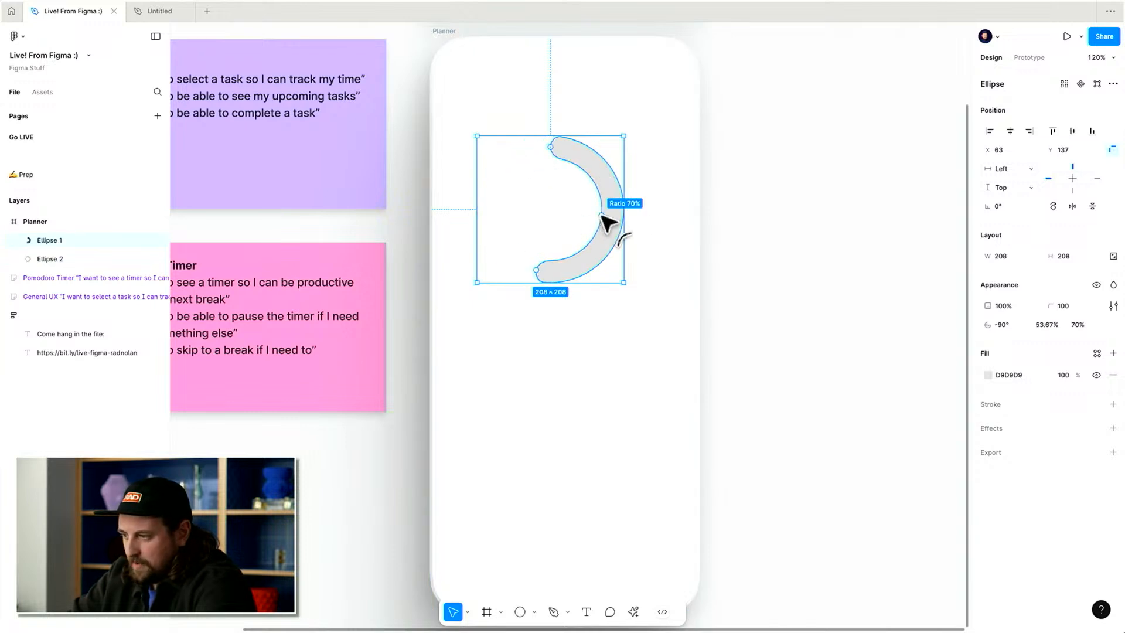
{"action": "left_click_drag", "start_coordinate": [602, 215], "coordinate": [608, 215]}
Set the background ring's inner ratio to 80%.
{"action": "left_click", "coordinate": [535, 159]}
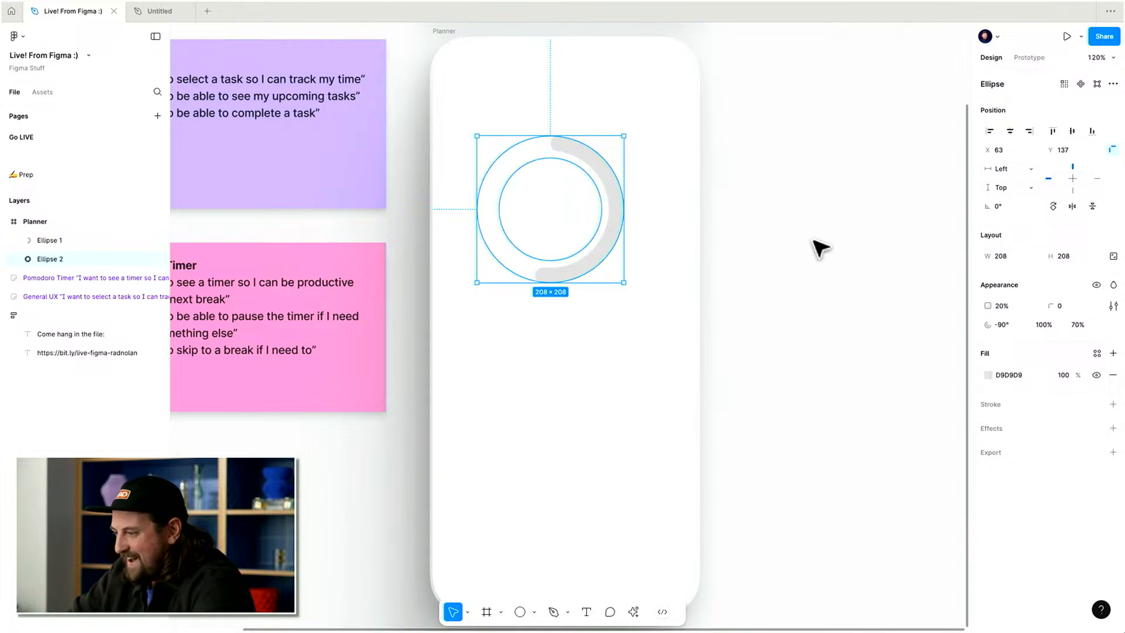
{"action": "key", "text": "shift+Up"}
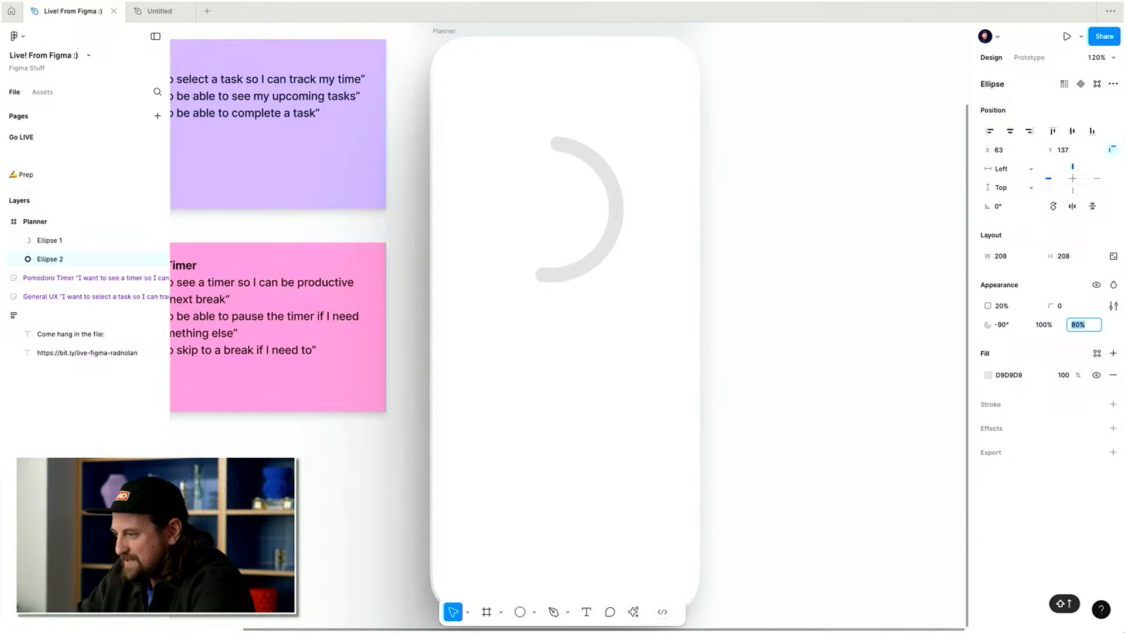
Wrap both arcs in a frame and center it horizontally in the Planner.
{"action": "left_click_drag", "start_coordinate": [776, 112], "coordinate": [467, 281]}
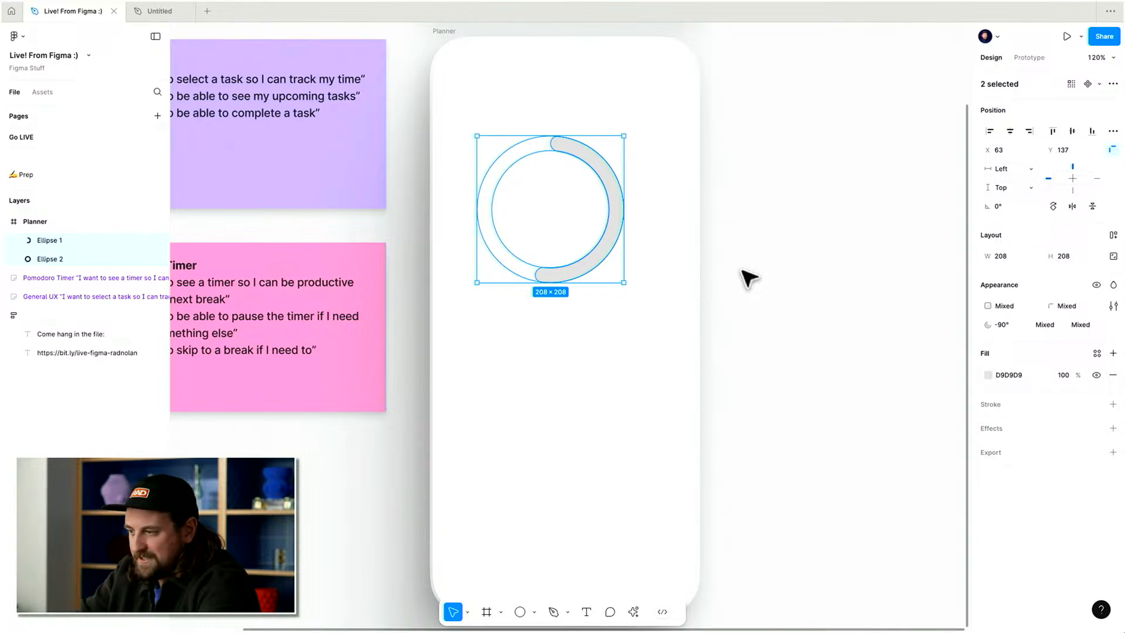
{"action": "key", "text": "alt+super+g"}
{"action": "left_click", "coordinate": [1010, 130]}
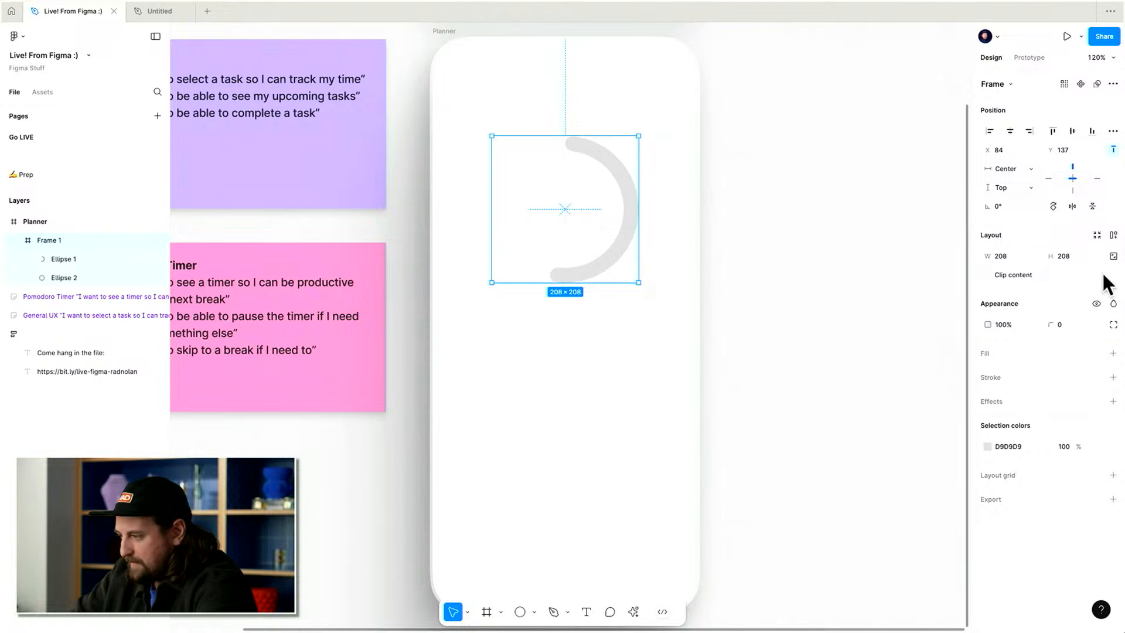
Change the ring's selection colour to black 000000.
{"action": "left_click", "coordinate": [1006, 449]}
{"action": "type", "text": "0"}
{"action": "key", "text": "Return"}
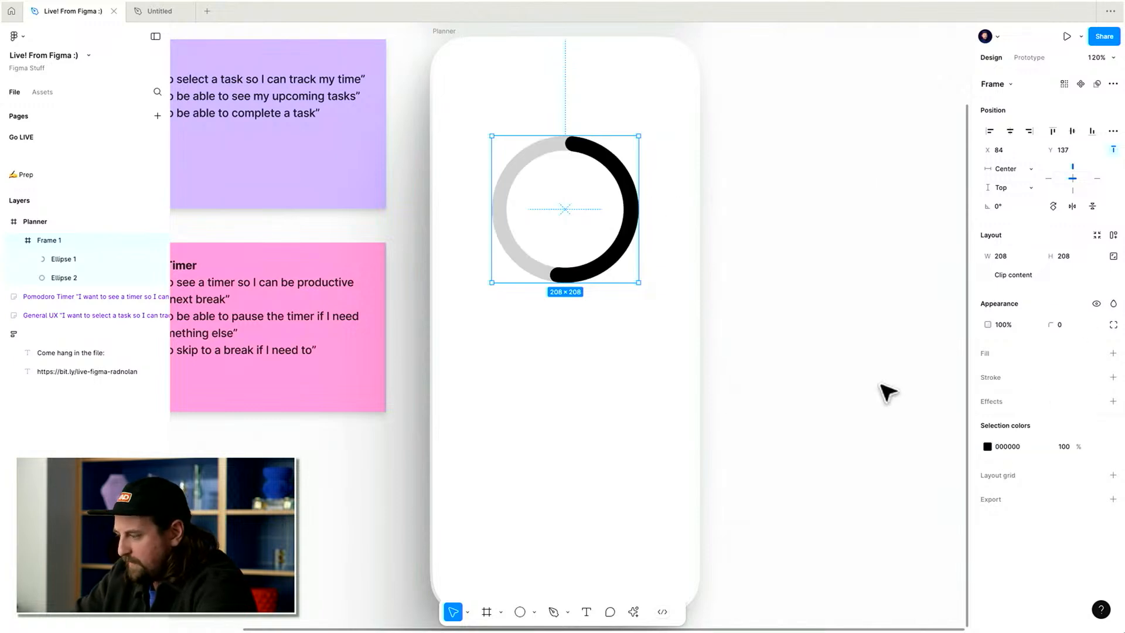
Scale the timer frame up to 252 × 252.
{"action": "key", "text": "t"}
{"action": "key", "text": "Escape"}
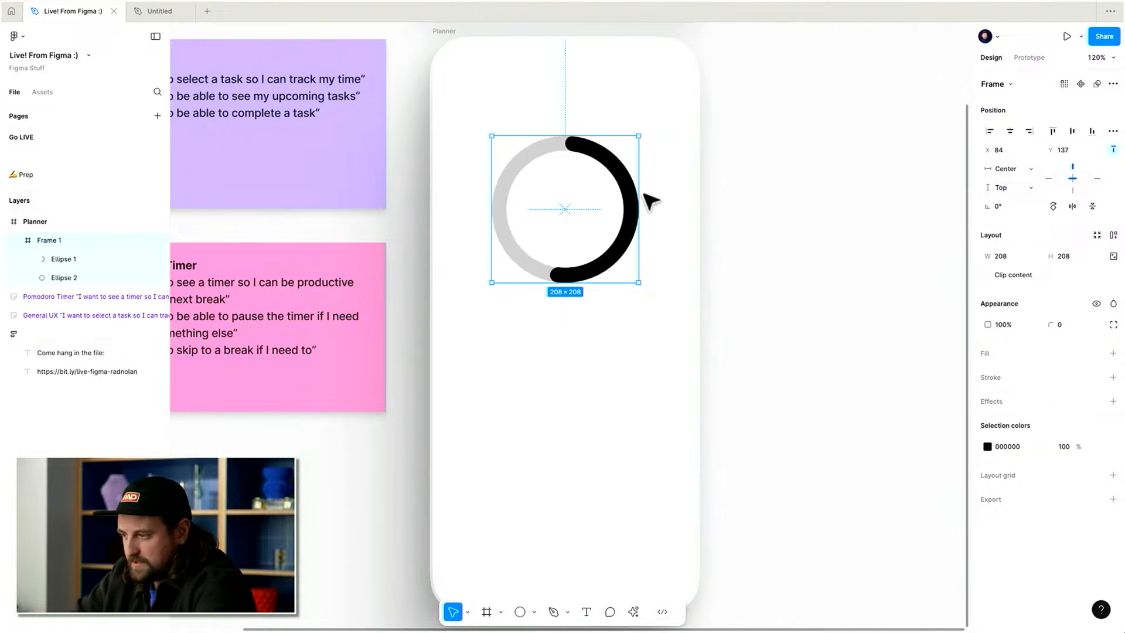
{"action": "key", "text": "k"}
{"action": "left_click_drag", "start_coordinate": [642, 194], "coordinate": [654, 197]}
Reread the first story on the Pomodoro Timer sticky note.
{"action": "key", "text": "t"}
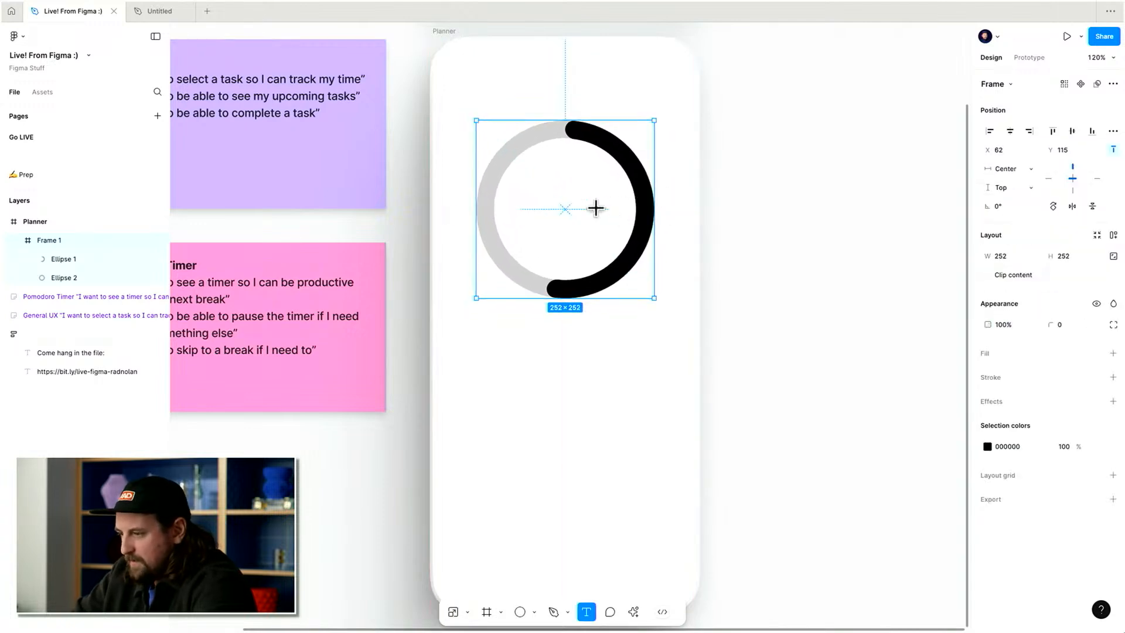
{"action": "scroll", "coordinate": [565, 209], "scroll_direction": "left", "scroll_amount": 3}
{"action": "key", "text": "Escape"}
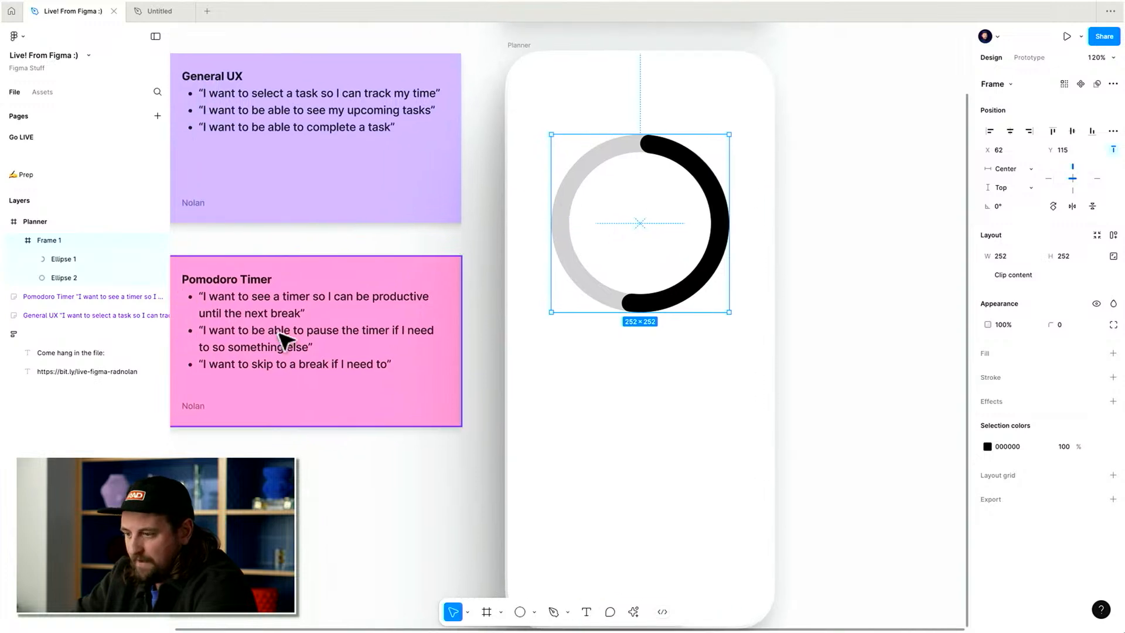
{"action": "double_click", "coordinate": [234, 289]}
{"action": "triple_click", "coordinate": [265, 309]}
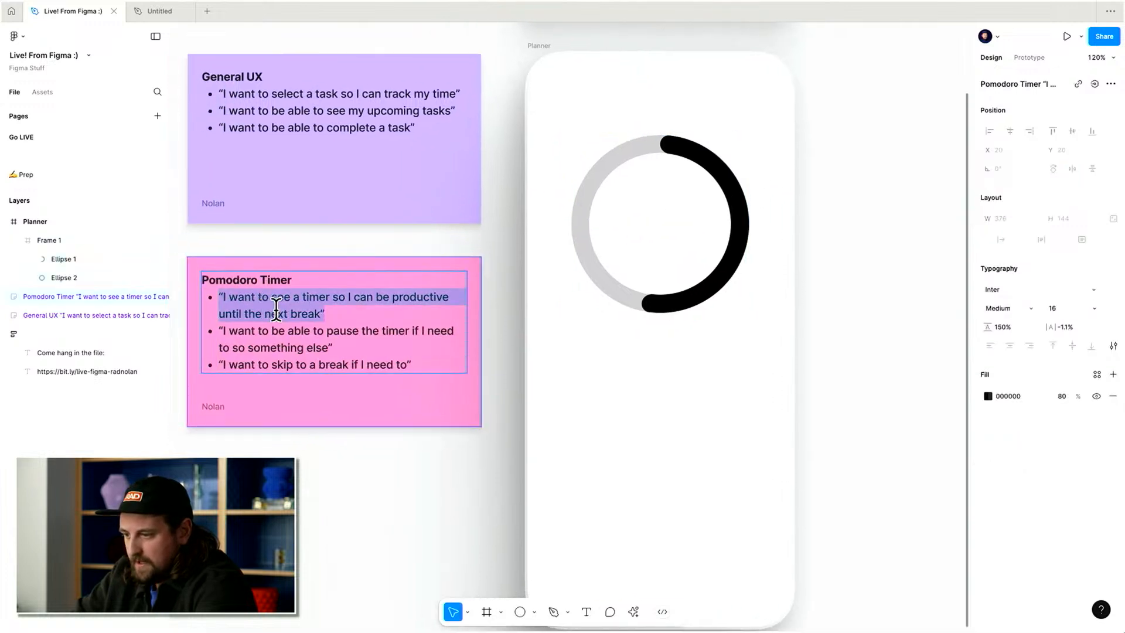
Add a text label reading 14:45 inside the timer ring.
{"action": "left_click", "coordinate": [661, 220]}
{"action": "key", "text": "t"}
{"action": "left_click", "coordinate": [648, 209]}
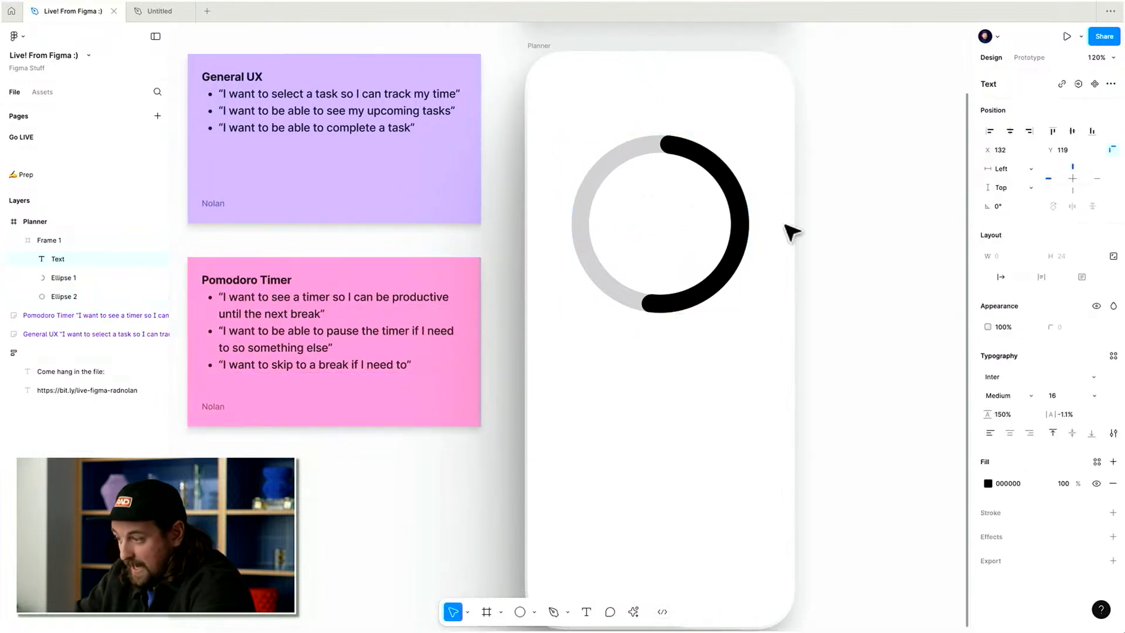
{"action": "type", "text": "14:45`"}
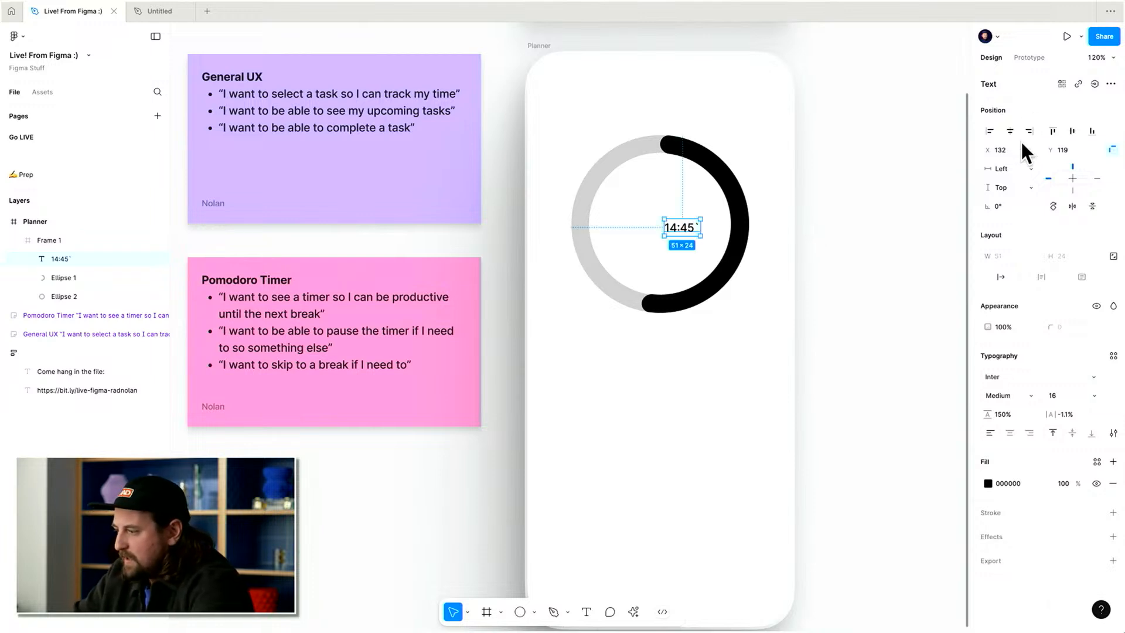
{"action": "key", "text": "BackSpace"}
{"action": "key", "text": "Escape"}
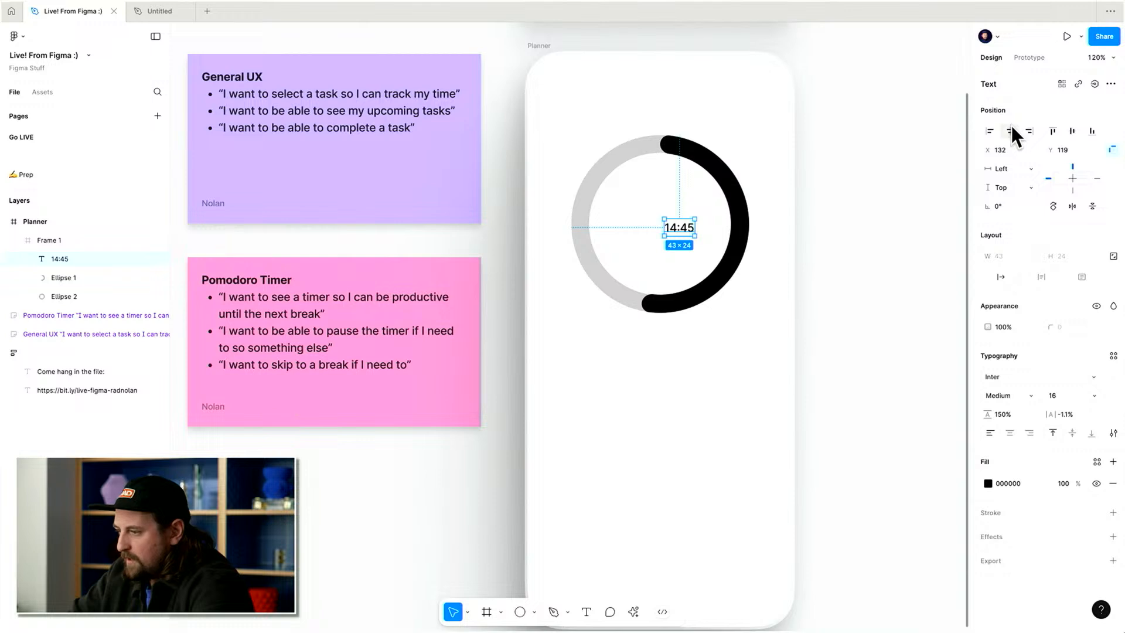
Center the 14:45 label and scale it up to font size 44, nudging it into the ring's middle.
{"action": "left_click", "coordinate": [1010, 130]}
{"action": "key", "text": "k"}
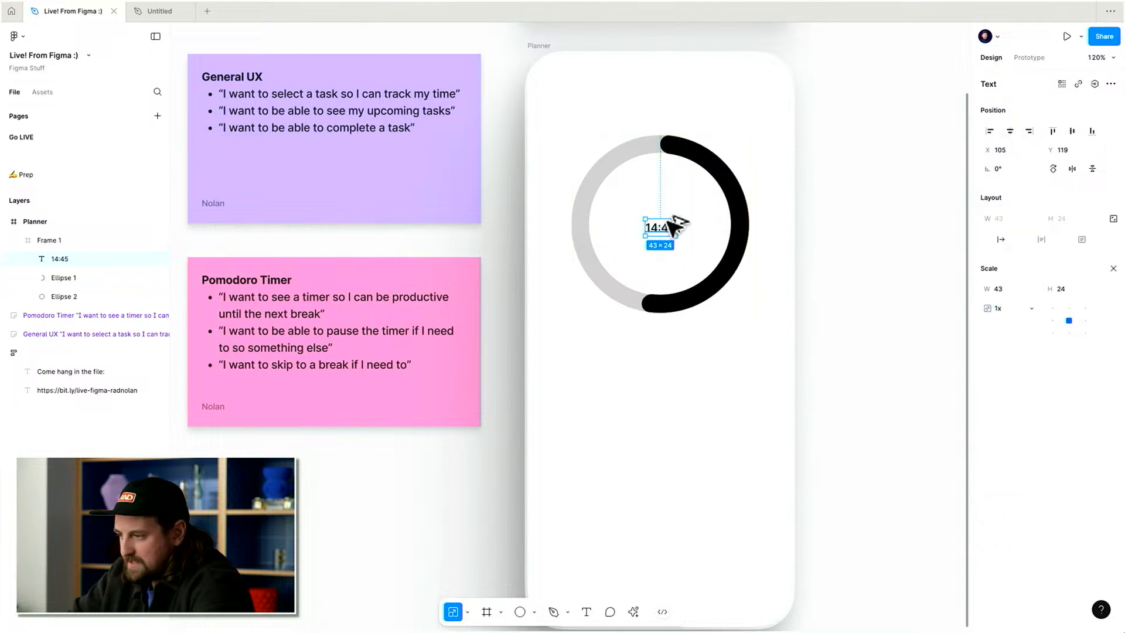
{"action": "left_click_drag", "start_coordinate": [663, 219], "coordinate": [683, 205]}
{"action": "key", "text": "shift+Up"}
{"action": "key", "text": "Down"}
{"action": "key", "text": "Down"}
{"action": "key", "text": "Down"}
{"action": "key", "text": "Down"}
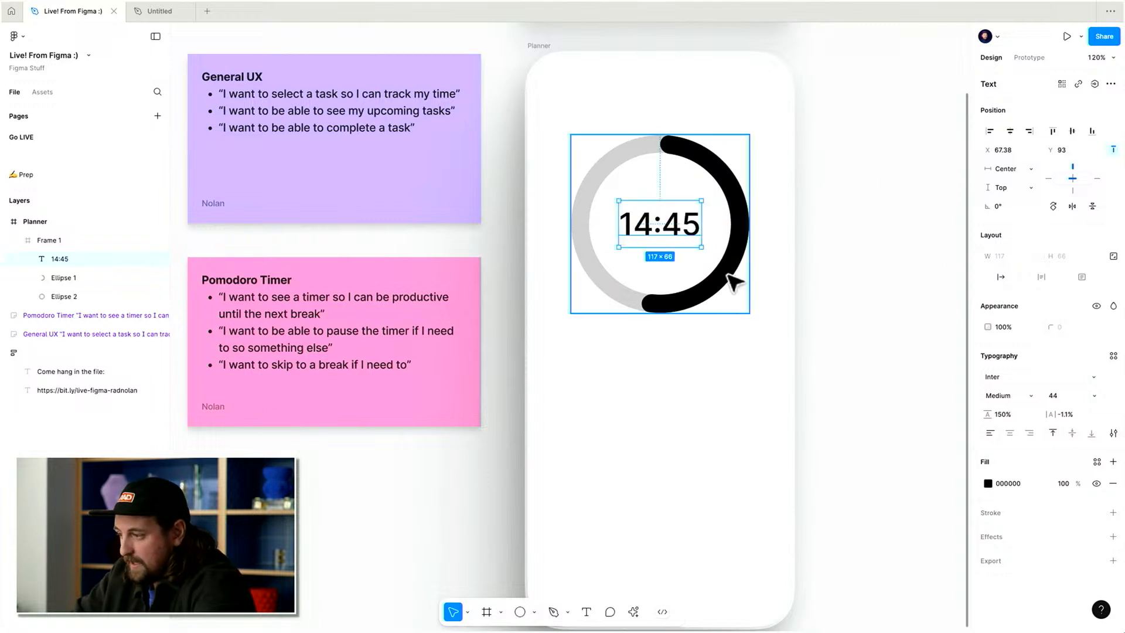
Make the 14:45 label bold and group it with the timer ring frame.
{"action": "key", "text": "super+b"}
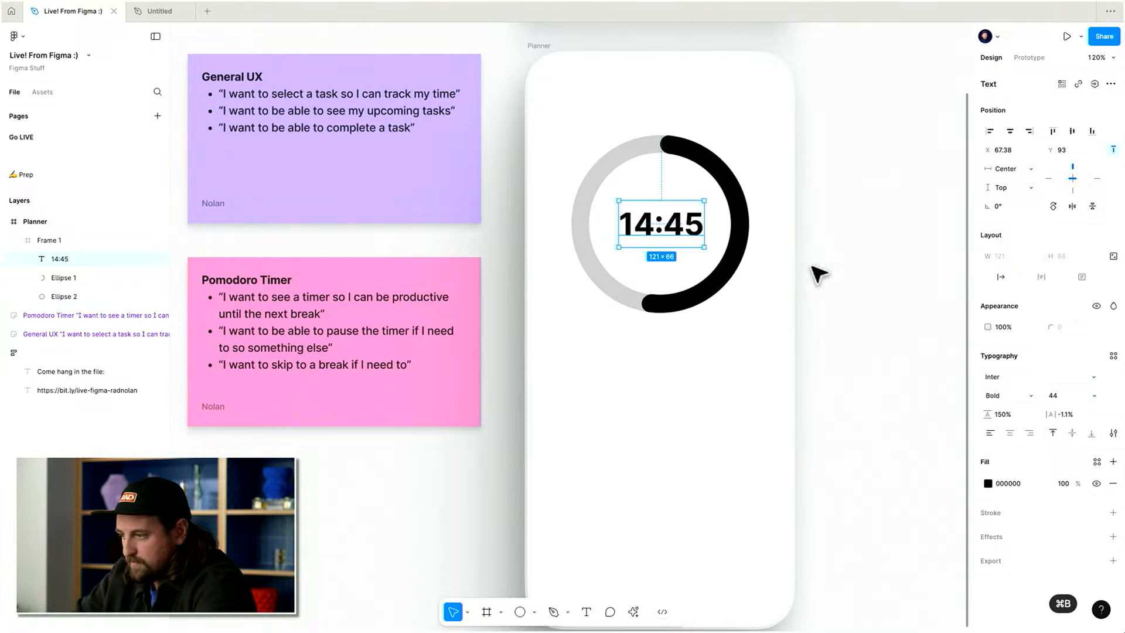
{"action": "key", "text": "Up"}
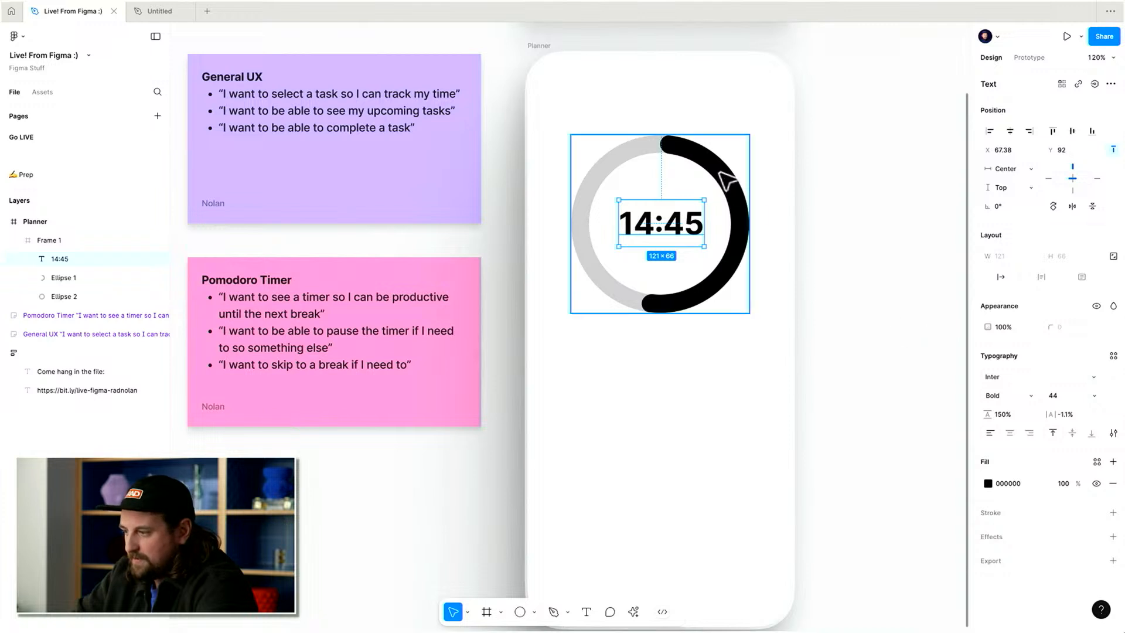
{"action": "left_click", "coordinate": [729, 189]}
{"action": "key", "text": "super+g"}
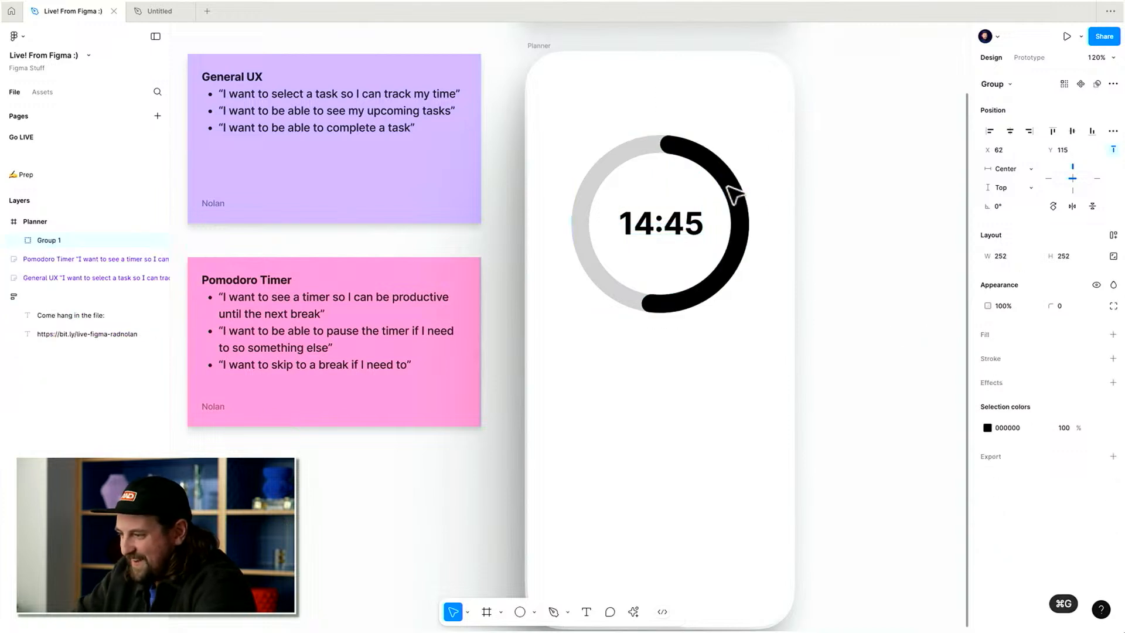
Adjust the timer ring's black progress arc so it sweeps to about 39% of the circle.
{"action": "key", "text": "super+z"}
{"action": "double_click", "coordinate": [674, 306]}
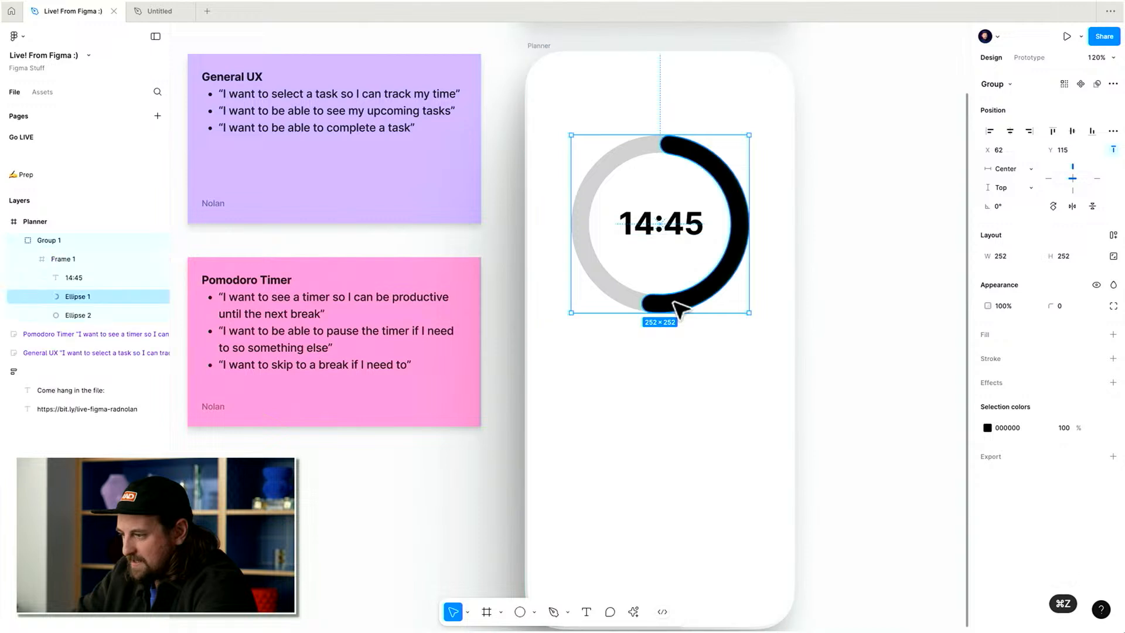
{"action": "left_click_drag", "start_coordinate": [644, 303], "coordinate": [819, 183]}
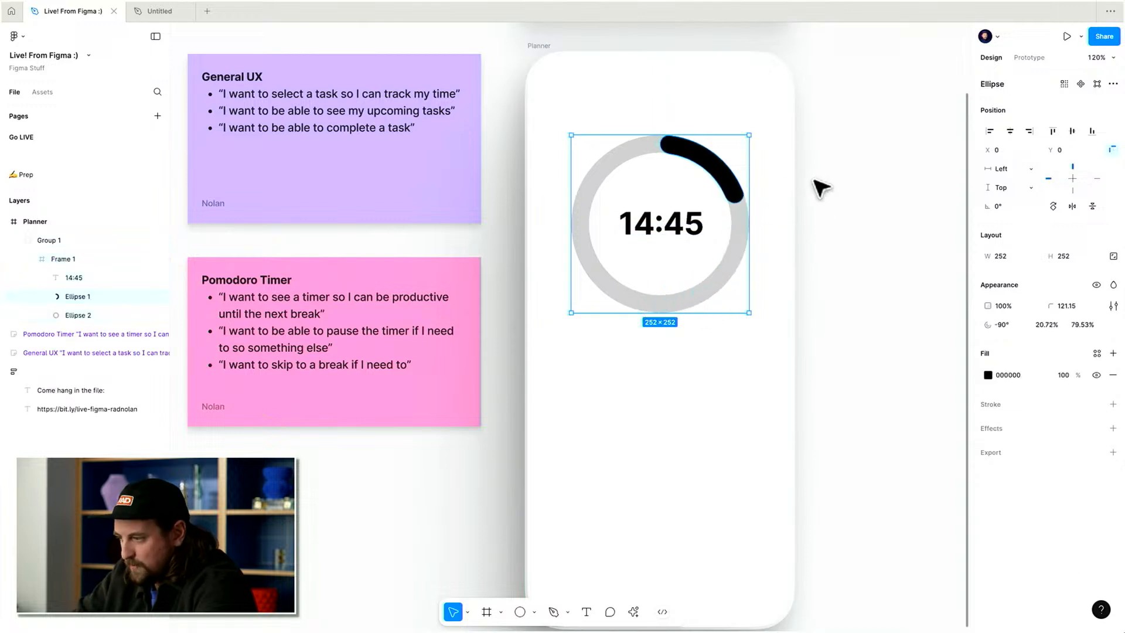
{"action": "left_click_drag", "start_coordinate": [738, 202], "coordinate": [718, 291]}
Calculate 25*.39 and .75*60 in Spotlight to work out the remaining time.
{"action": "key", "text": "super+space"}
{"action": "type", "text": "2"}
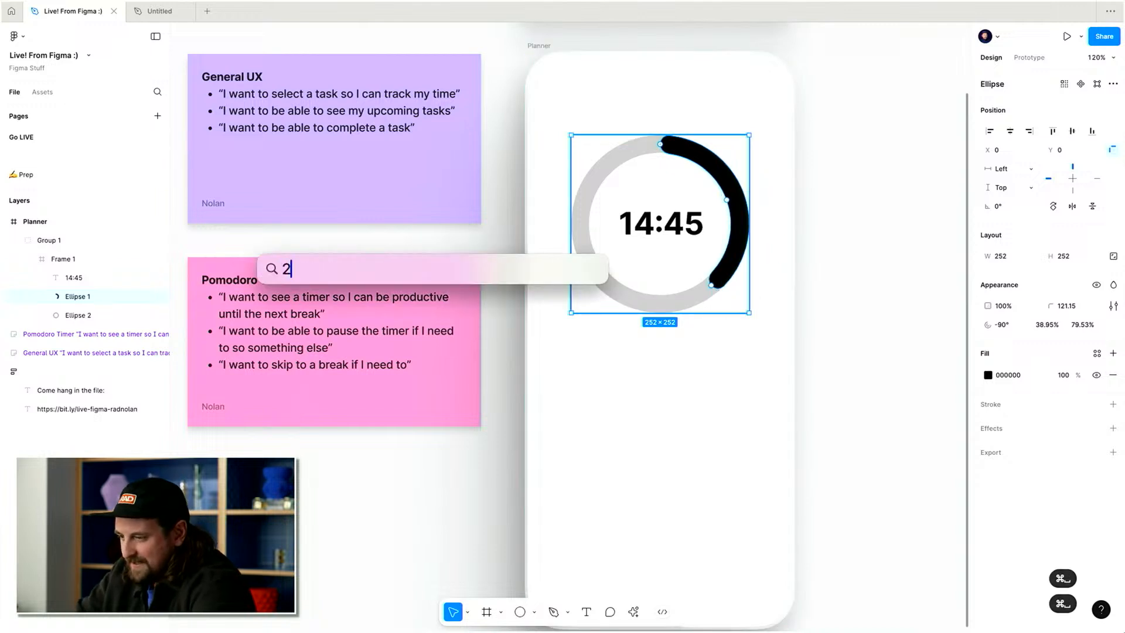
{"action": "type", "text": "5*.39"}
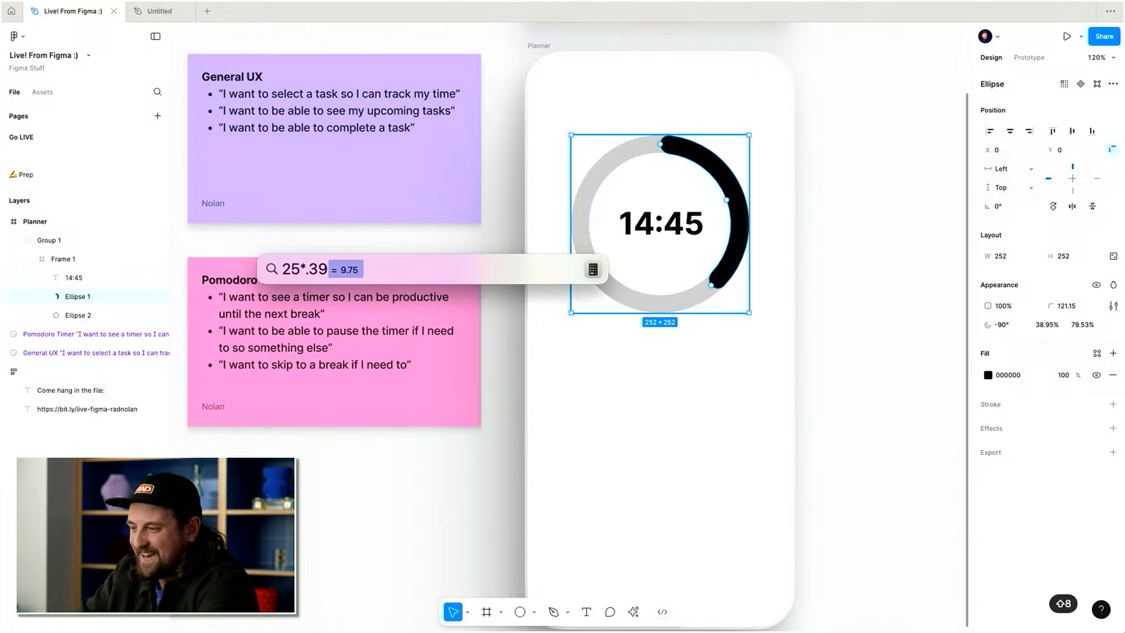
{"action": "key", "text": "super+BackSpace"}
{"action": "key", "text": "super+BackSpace"}
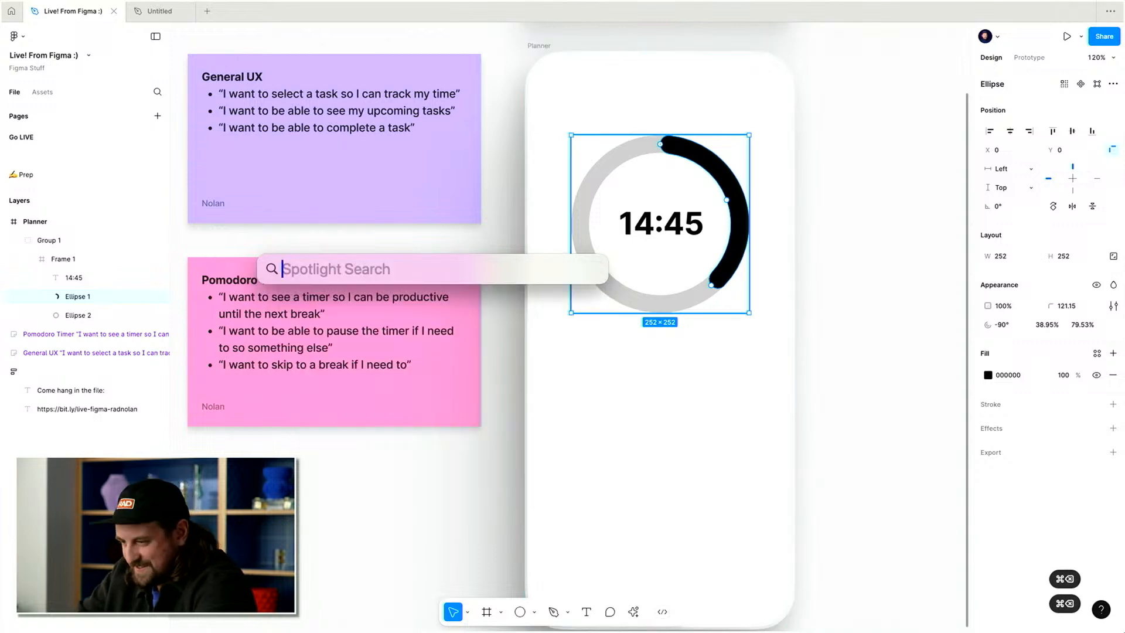
{"action": "type", "text": ".75*60"}
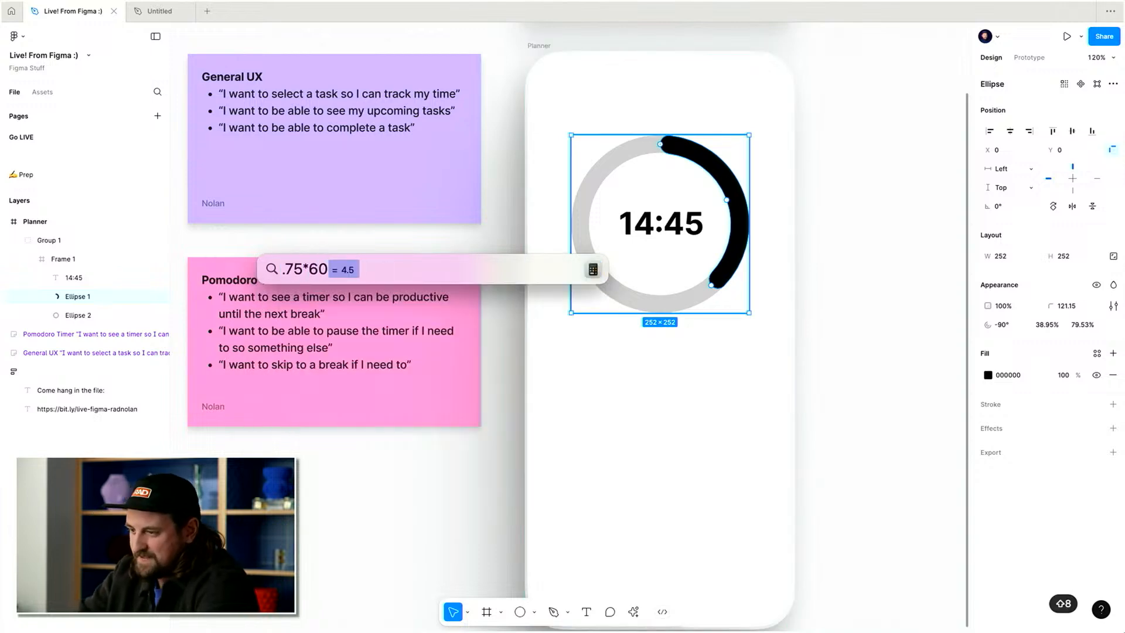
{"action": "key", "text": "Escape"}
Change the timer label's text to 9:45 and deselect it.
{"action": "double_click", "coordinate": [680, 229]}
{"action": "type", "text": "99"}
{"action": "key", "text": "BackSpace"}
{"action": "type", "text": ":45"}
{"action": "key", "text": "Escape"}
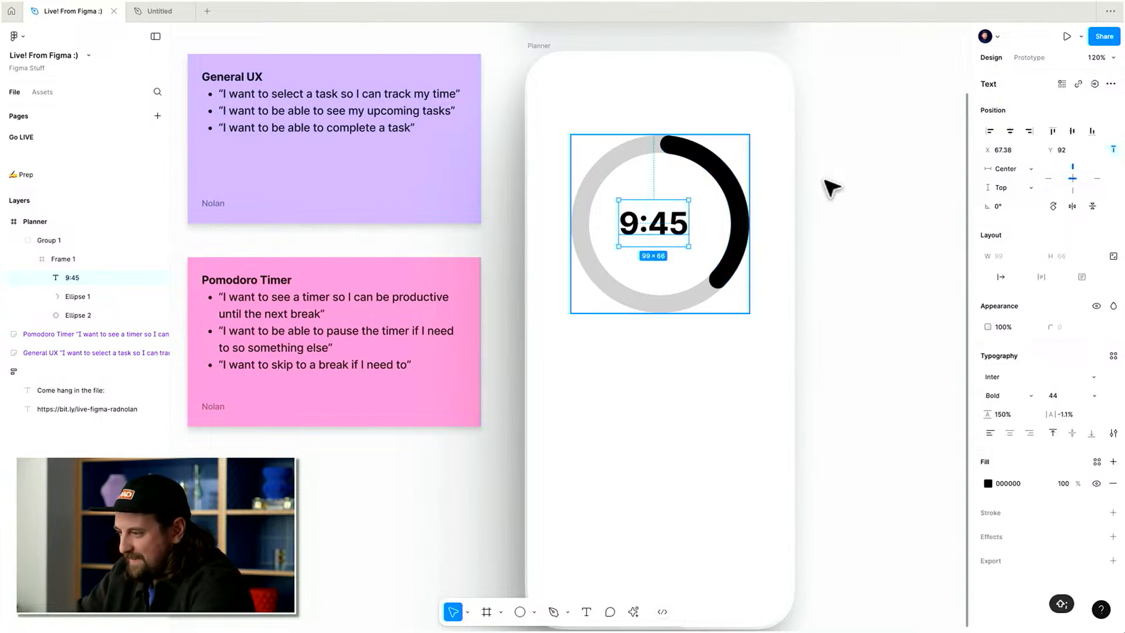
{"action": "left_click", "coordinate": [1004, 132]}
{"action": "left_click", "coordinate": [866, 165]}
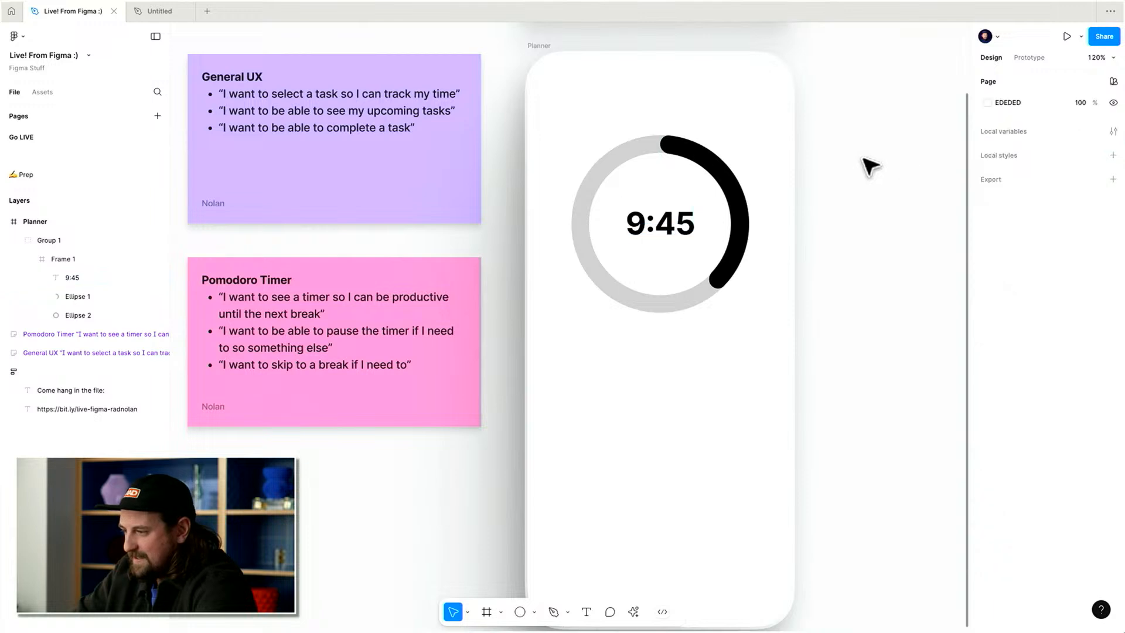
Strike through the first story on the Pomodoro Timer sticky note.
{"action": "left_click", "coordinate": [718, 177]}
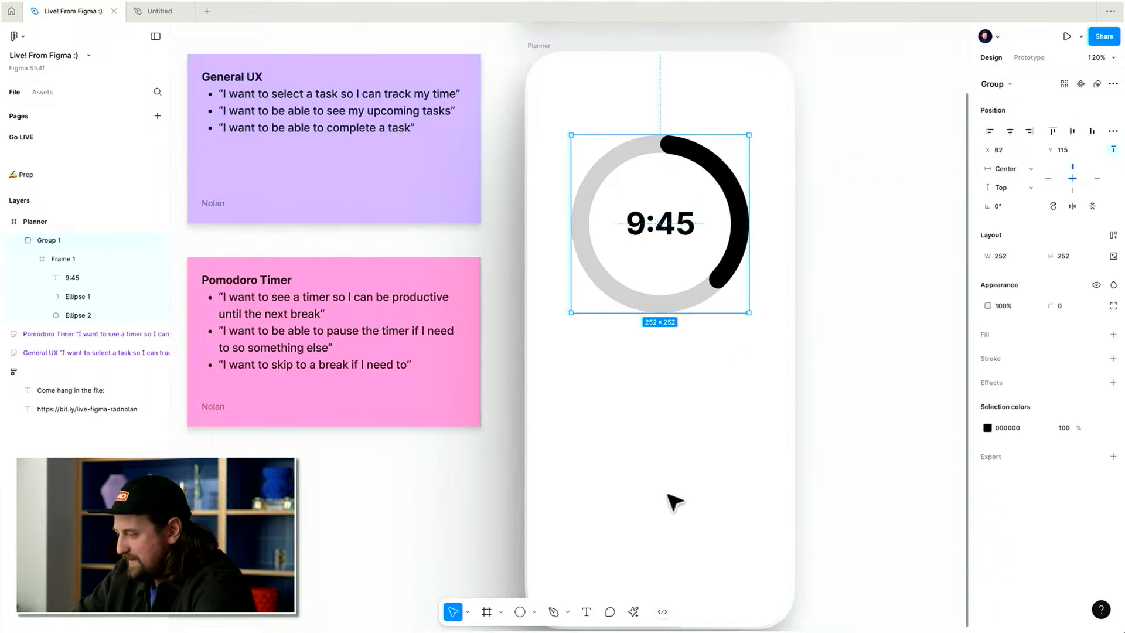
{"action": "scroll", "coordinate": [678, 503], "scroll_direction": "left", "scroll_amount": 3}
{"action": "left_click", "coordinate": [403, 359]}
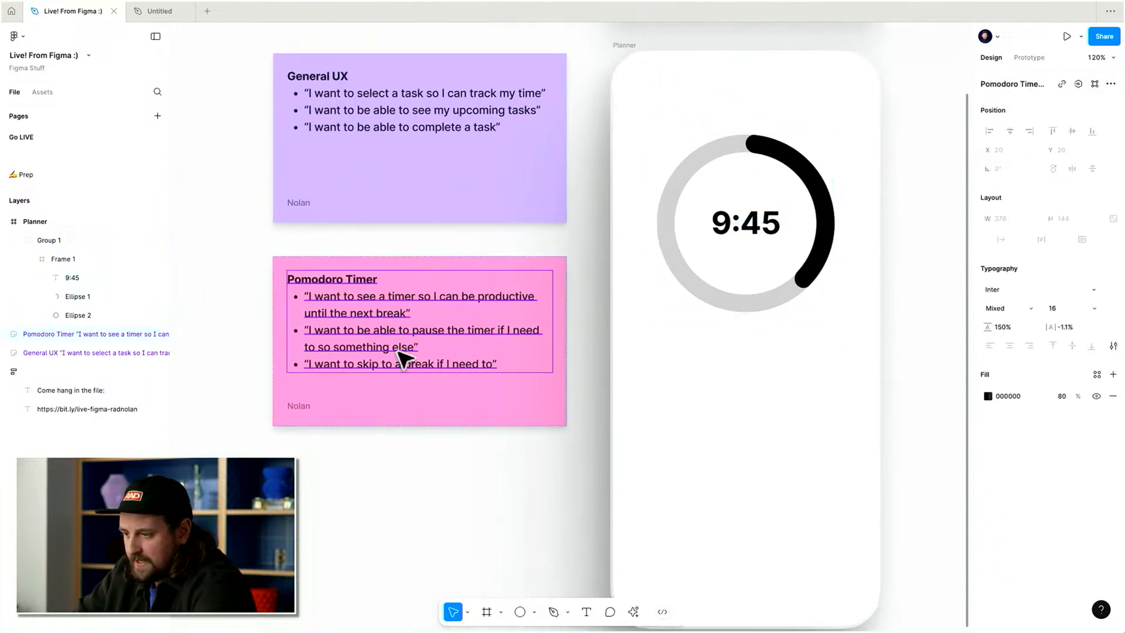
{"action": "double_click", "coordinate": [432, 307]}
{"action": "left_click_drag", "start_coordinate": [412, 315], "coordinate": [275, 306]}
{"action": "key", "text": "shift+super+x"}
Review the remaining stories on the Pomodoro Timer and General UX sticky notes.
{"action": "left_click", "coordinate": [438, 349]}
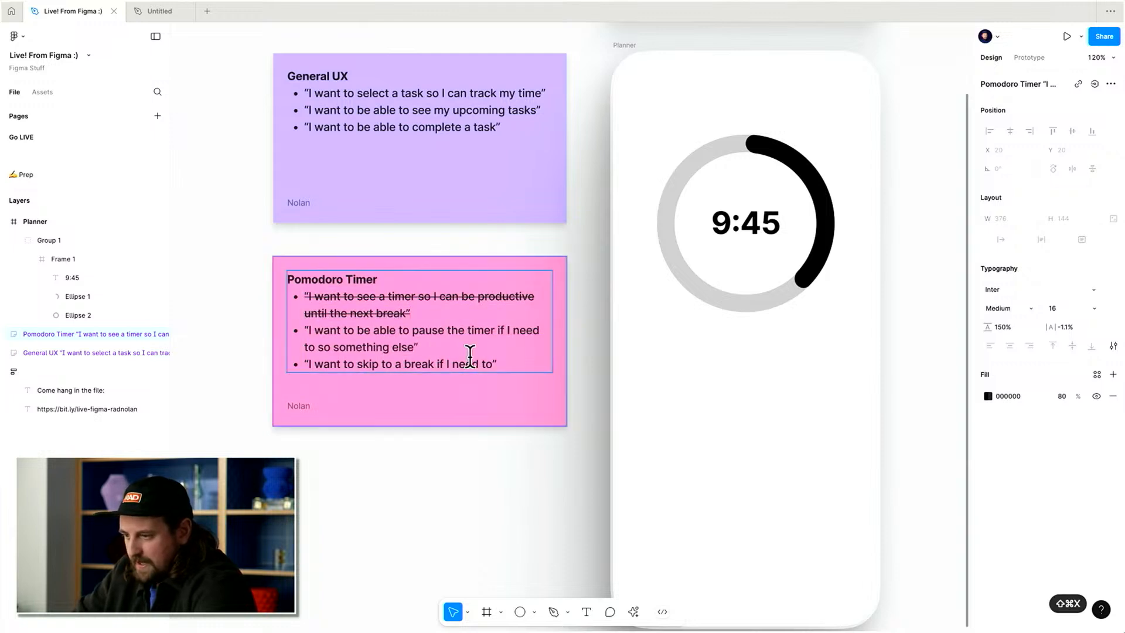
{"action": "left_click_drag", "start_coordinate": [420, 348], "coordinate": [285, 333]}
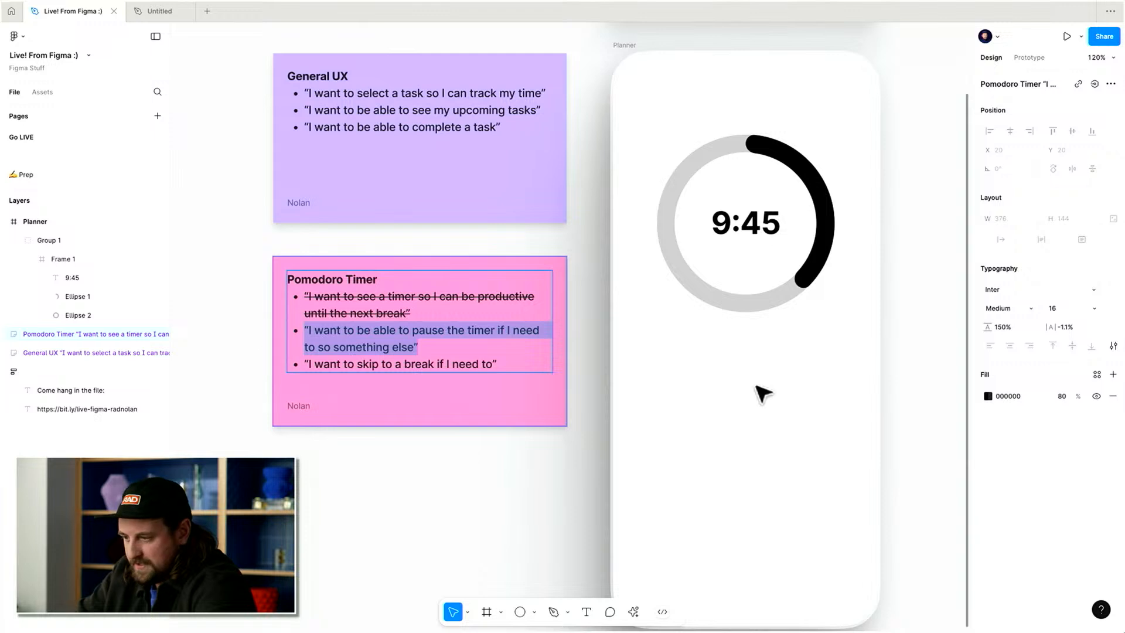
{"action": "triple_click", "coordinate": [422, 352]}
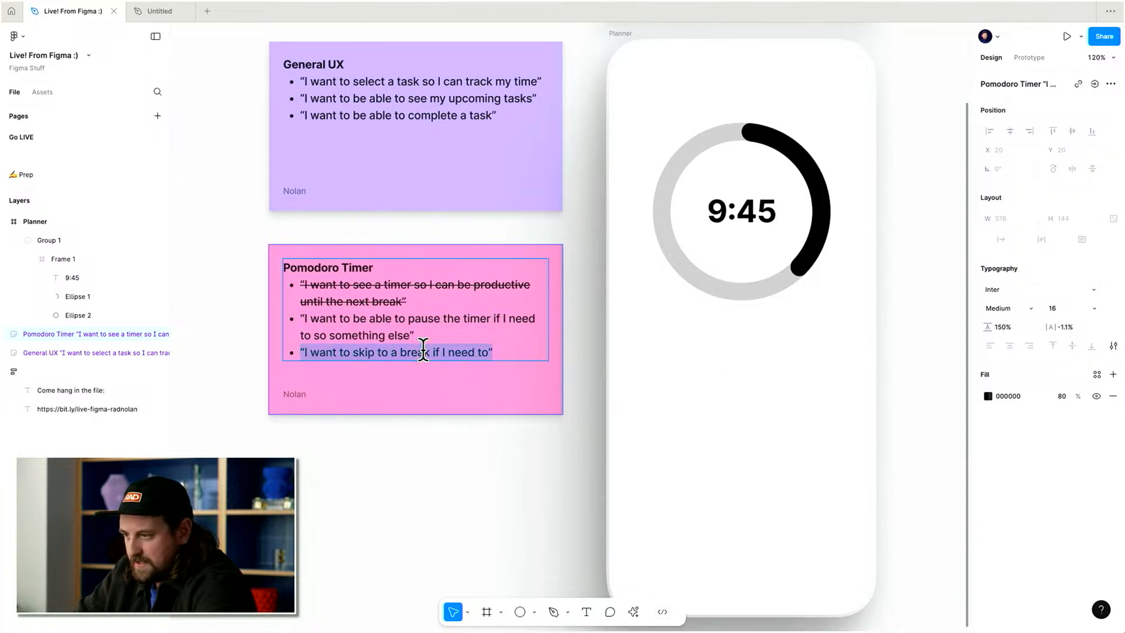
{"action": "double_click", "coordinate": [460, 120]}
{"action": "left_click_drag", "start_coordinate": [486, 124], "coordinate": [265, 88]}
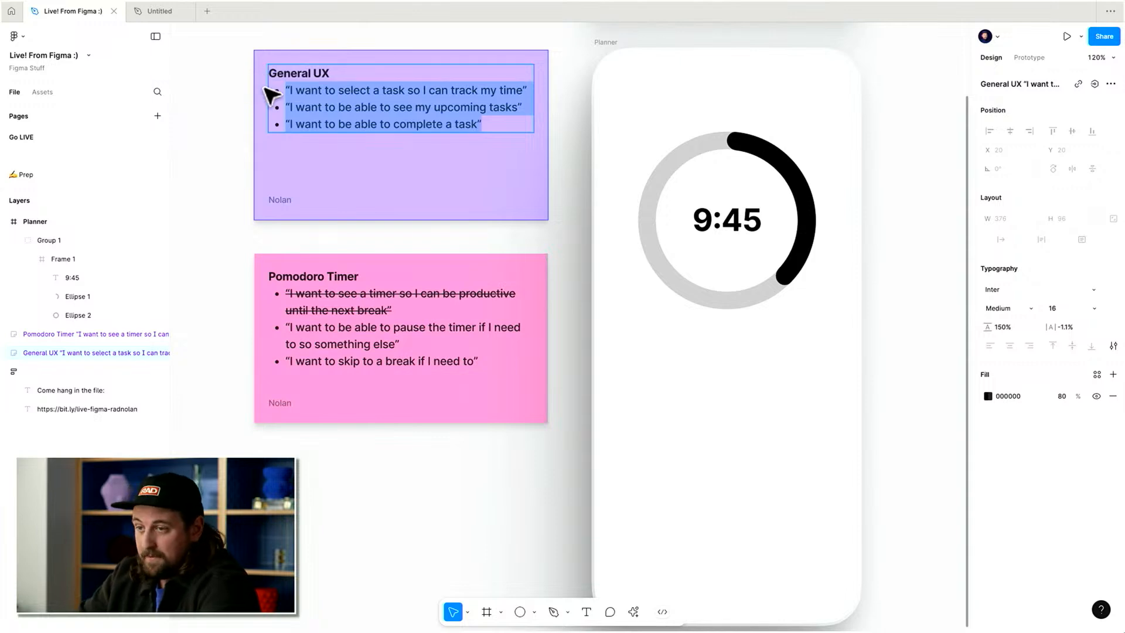
{"action": "triple_click", "coordinate": [378, 107]}
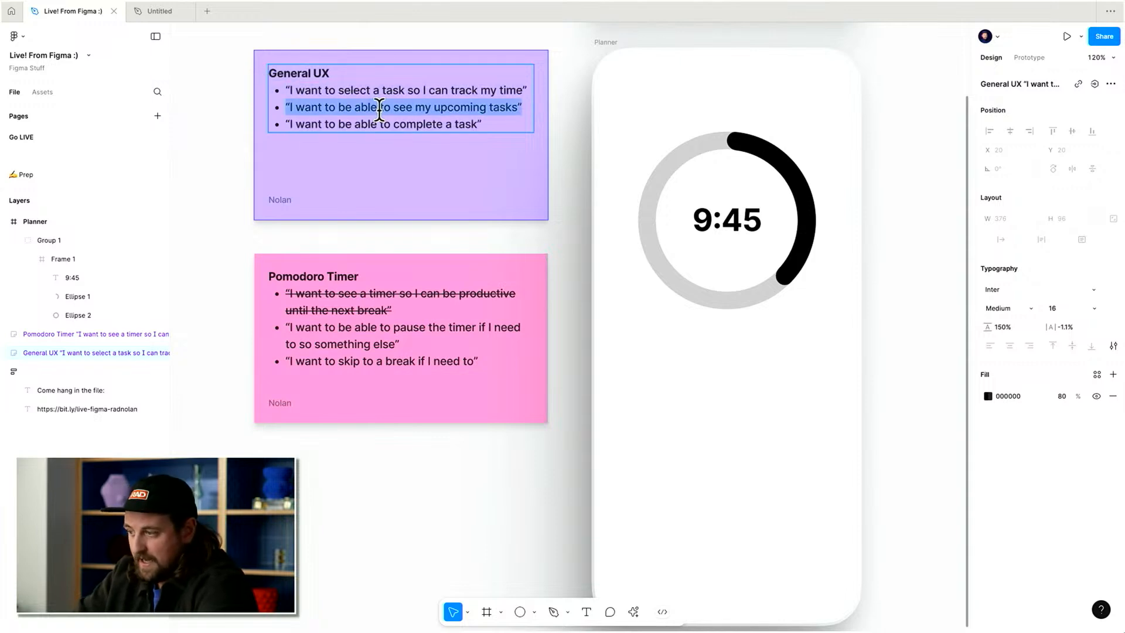
{"action": "left_click", "coordinate": [923, 261]}
{"action": "scroll", "coordinate": [923, 261], "scroll_direction": "right", "scroll_amount": 3}
{"action": "scroll", "coordinate": [923, 260], "scroll_direction": "down", "scroll_amount": 1}
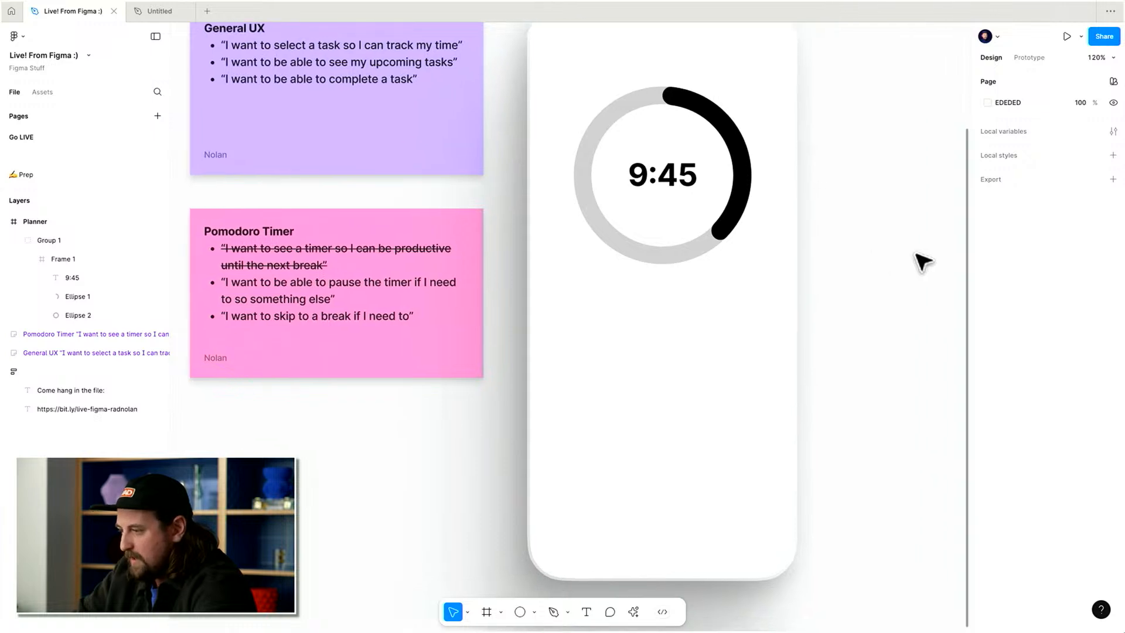
Add a bold text label reading Meditate below the timer ring.
{"action": "key", "text": "t"}
{"action": "left_click", "coordinate": [628, 433]}
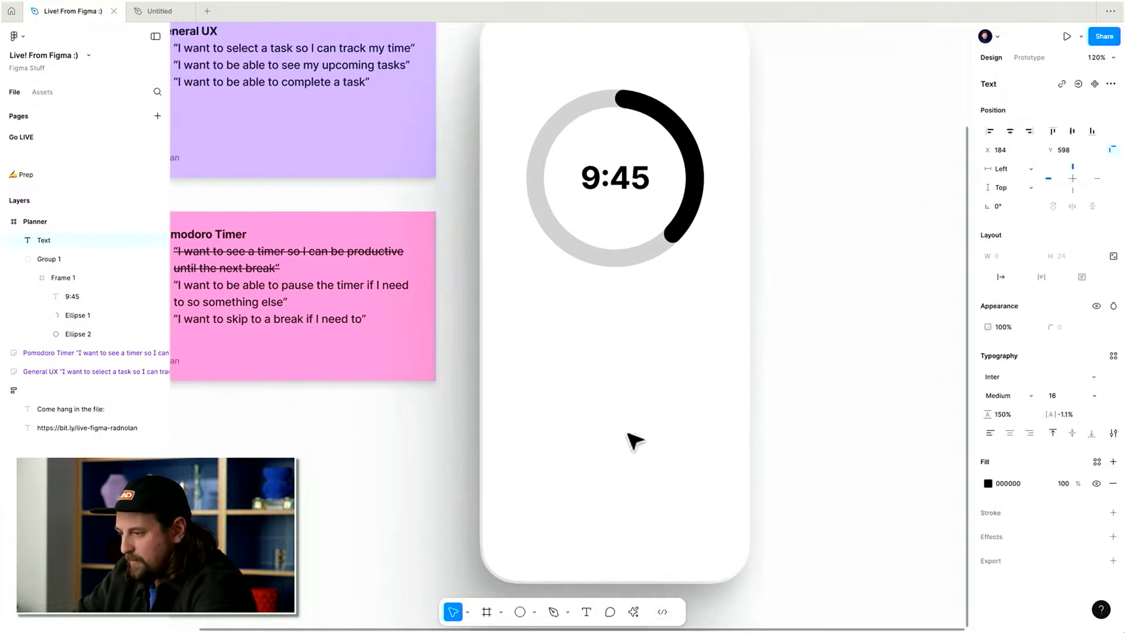
{"action": "type", "text": "Meditate"}
{"action": "key", "text": "Escape"}
{"action": "key", "text": "super+b"}
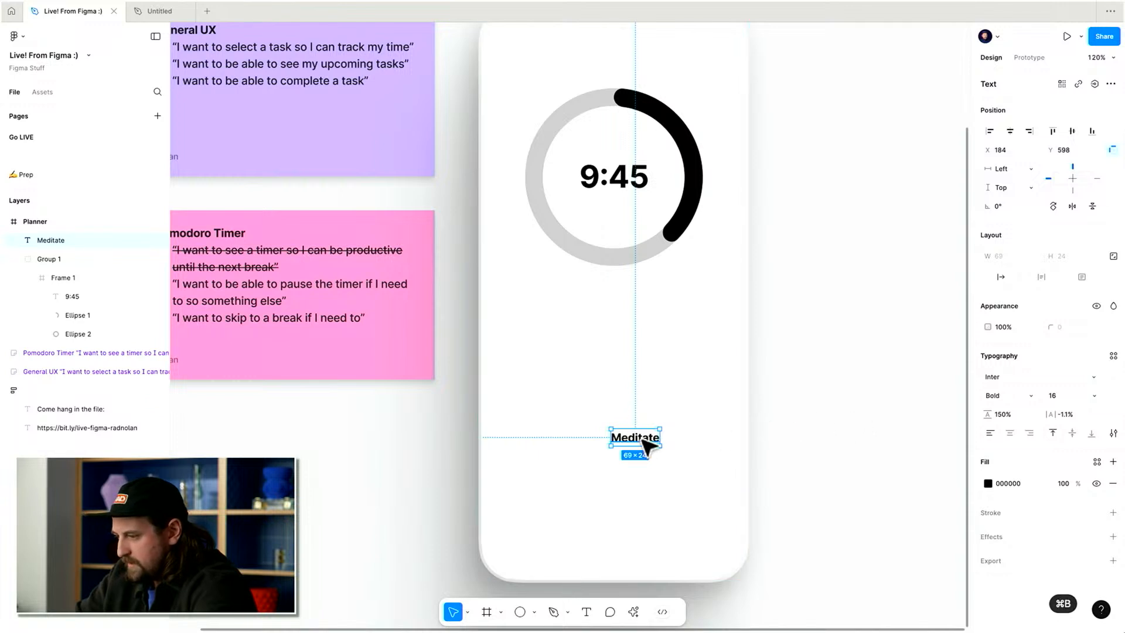
Move the Meditate label left and raise its font size to 32.
{"action": "left_click_drag", "start_coordinate": [628, 440], "coordinate": [587, 429]}
{"action": "scroll", "coordinate": [934, 428], "scroll_direction": "up", "scroll_amount": 3}
{"action": "scroll", "coordinate": [934, 427], "scroll_direction": "down", "scroll_amount": 3}
{"action": "left_click", "coordinate": [1055, 395]}
{"action": "key", "text": "Up"}
{"action": "key", "text": "Up"}
{"action": "key", "text": "Up"}
{"action": "key", "text": "Up"}
{"action": "key", "text": "Up"}
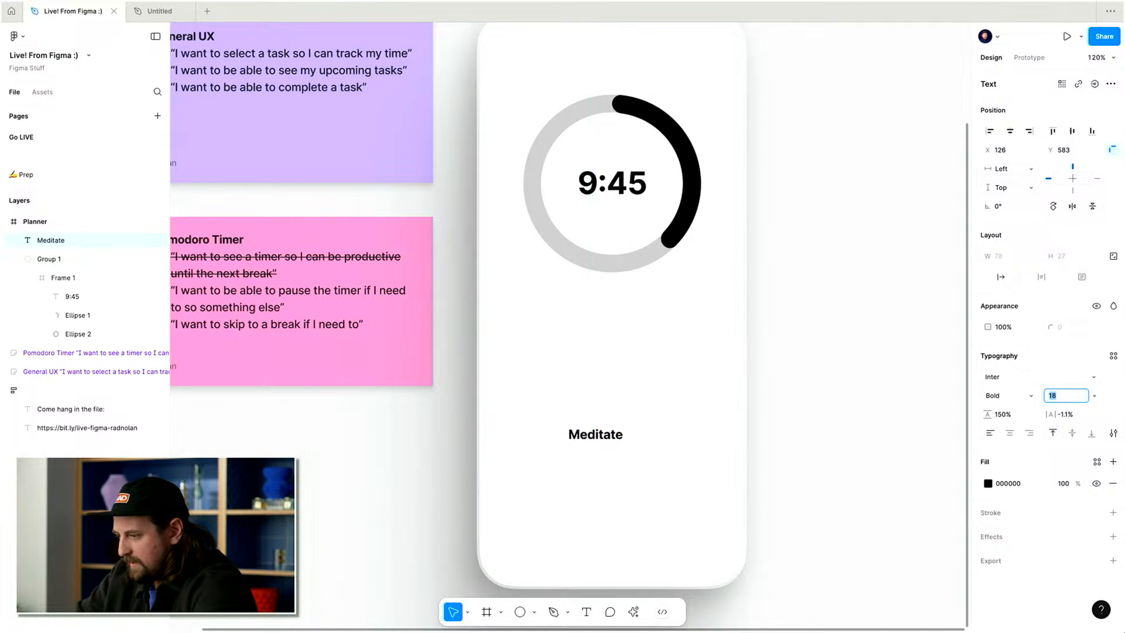
{"action": "key", "text": "Up"}
{"action": "key", "text": "Up"}
{"action": "key", "text": "Up"}
{"action": "key", "text": "Up"}
{"action": "key", "text": "Up"}
{"action": "key", "text": "Up"}
{"action": "key", "text": "Up"}
{"action": "key", "text": "Up"}
{"action": "key", "text": "Up"}
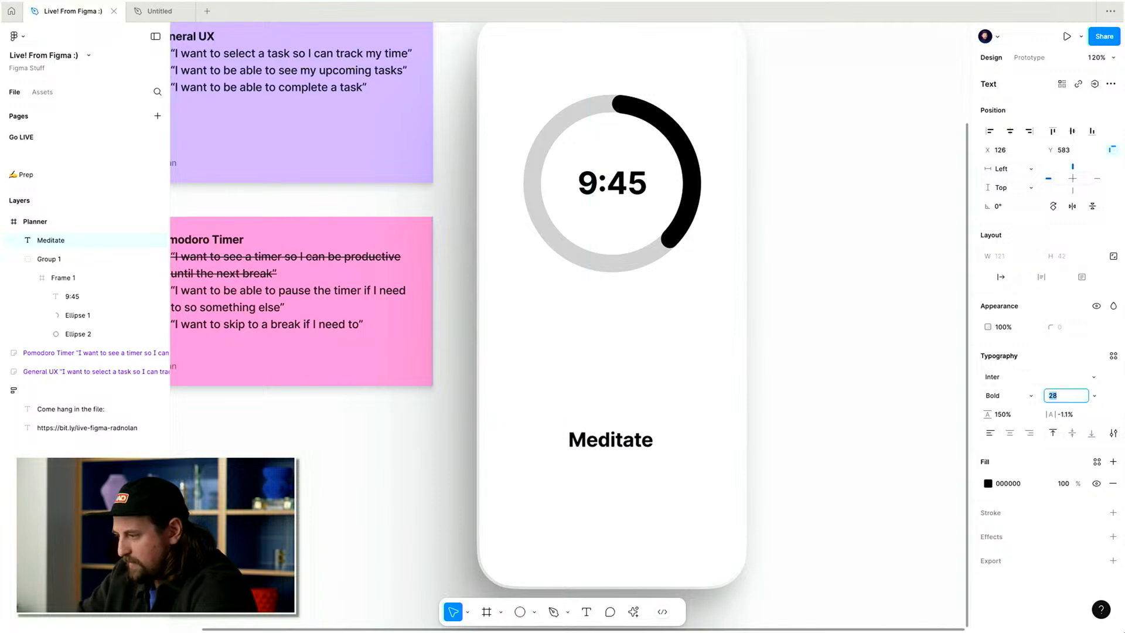
{"action": "key", "text": "Up"}
{"action": "key", "text": "Up"}
{"action": "key", "text": "Escape"}
Duplicate the Meditate label just below and set the copy to Regular weight, size 16.
{"action": "mouse_move", "coordinate": [618, 450]}
{"action": "left_mouse_down"}
{"action": "mouse_move", "coordinate": [573, 417]}
{"action": "mouse_move", "coordinate": [573, 447]}
{"action": "mouse_move", "coordinate": [609, 456]}
{"action": "left_mouse_up"}
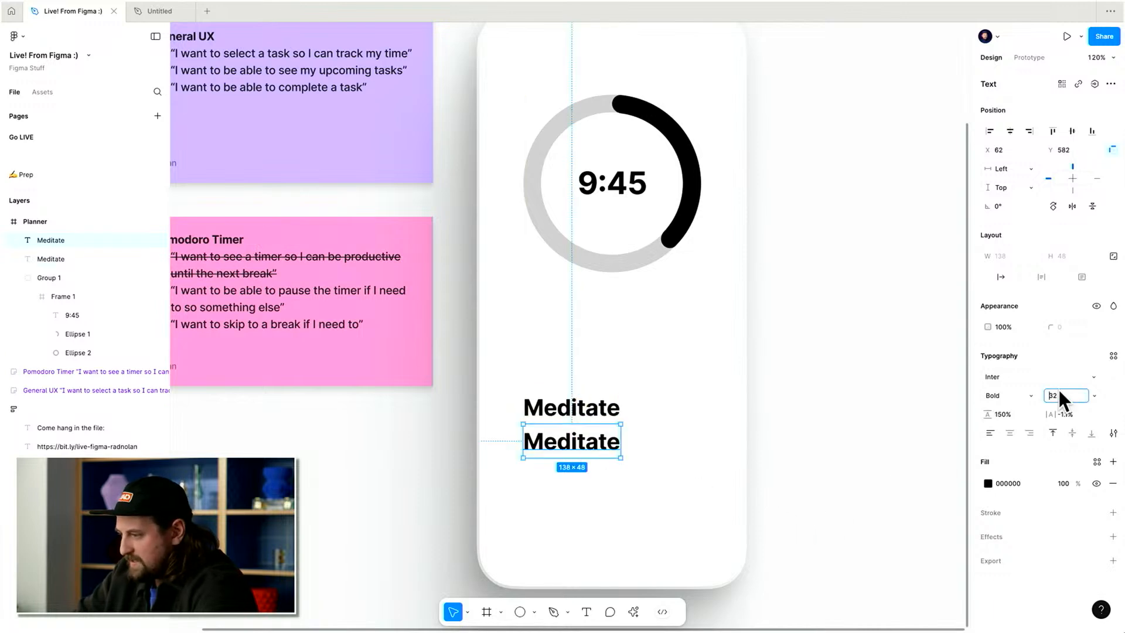
{"action": "type", "text": "12"}
{"action": "key", "text": "Return"}
{"action": "key", "text": "Up"}
{"action": "key", "text": "Up"}
{"action": "key", "text": "Up"}
{"action": "key", "text": "Up"}
{"action": "key", "text": "Up"}
{"action": "key", "text": "Down"}
{"action": "key", "text": "Return"}
{"action": "key", "text": "super+b"}
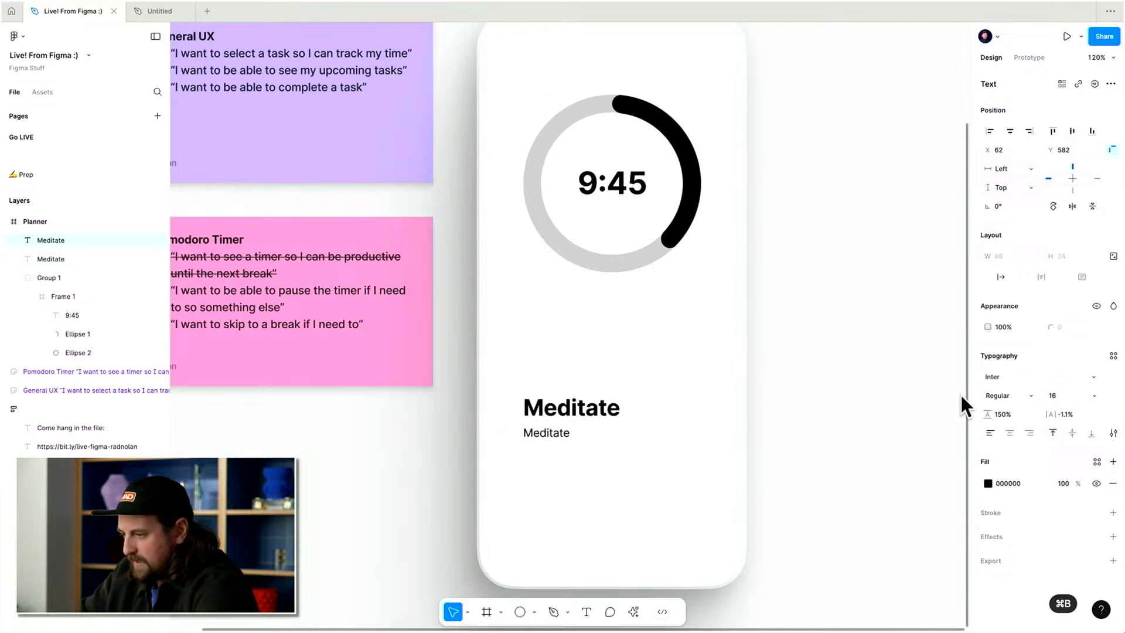
Change the duplicated label's text to 30 mins.
{"action": "key", "text": "Return"}
{"action": "type", "text": "30 mins"}
{"action": "key", "text": "Escape"}
Open the Feather Icons plugin from the actions menu.
{"action": "key", "text": "super+k"}
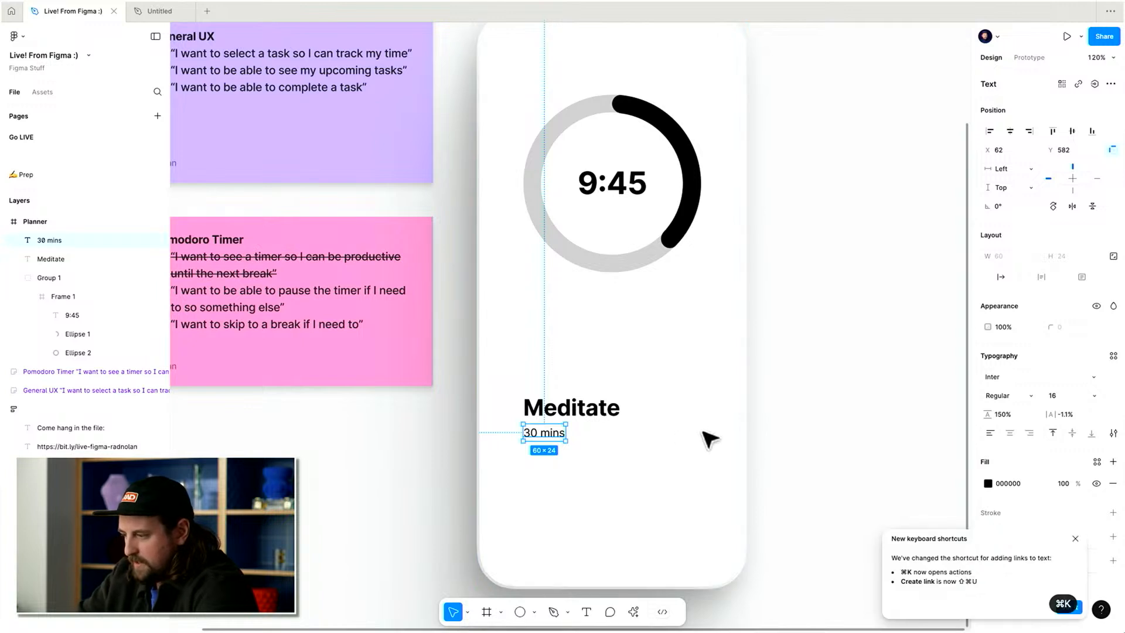
{"action": "left_click", "coordinate": [1075, 538]}
{"action": "left_click", "coordinate": [634, 612]}
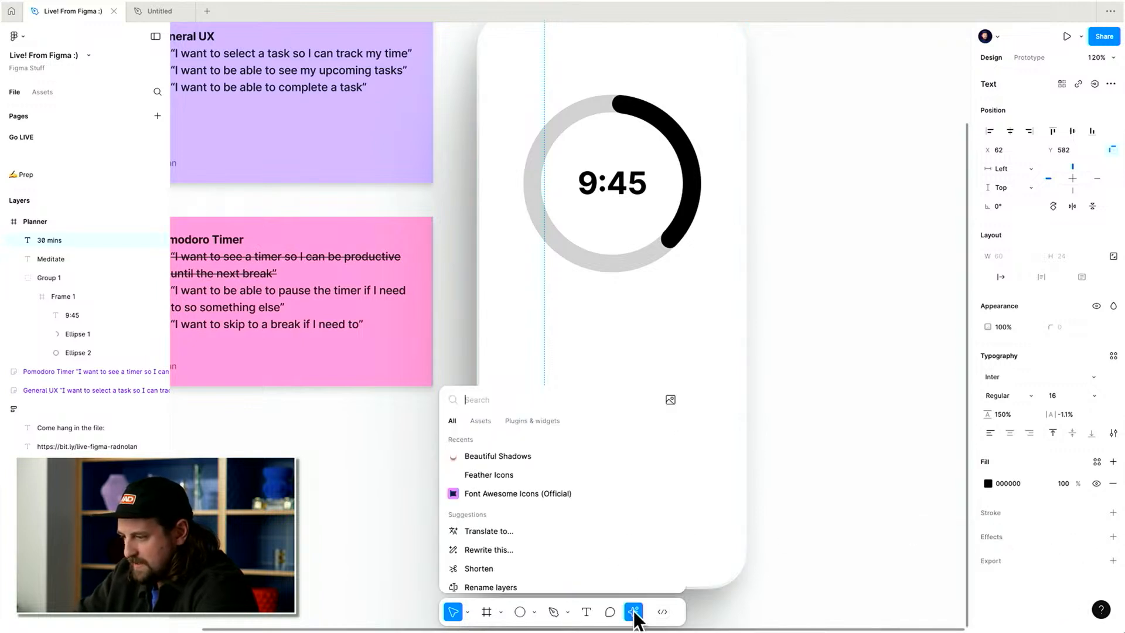
{"action": "type", "text": "feath"}
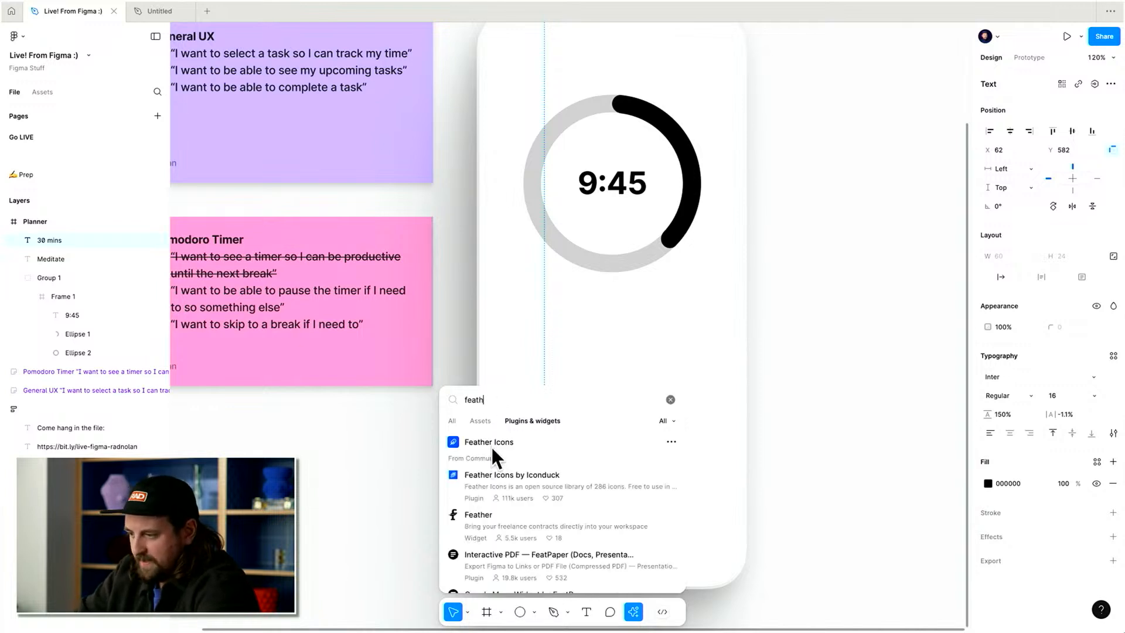
{"action": "left_click", "coordinate": [489, 443]}
Search the Feather icons for time and insert the clock icon, then close the plugin.
{"action": "scroll", "coordinate": [658, 383], "scroll_direction": "right", "scroll_amount": 1}
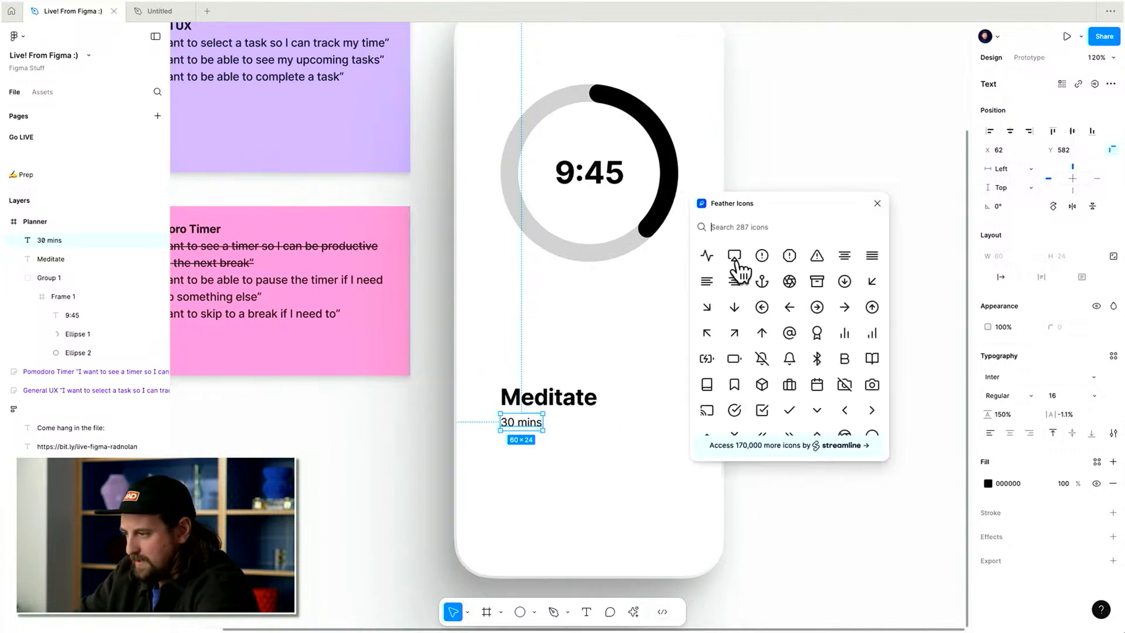
{"action": "scroll", "coordinate": [762, 318], "scroll_direction": "down", "scroll_amount": 15}
{"action": "scroll", "coordinate": [762, 318], "scroll_direction": "up", "scroll_amount": 15}
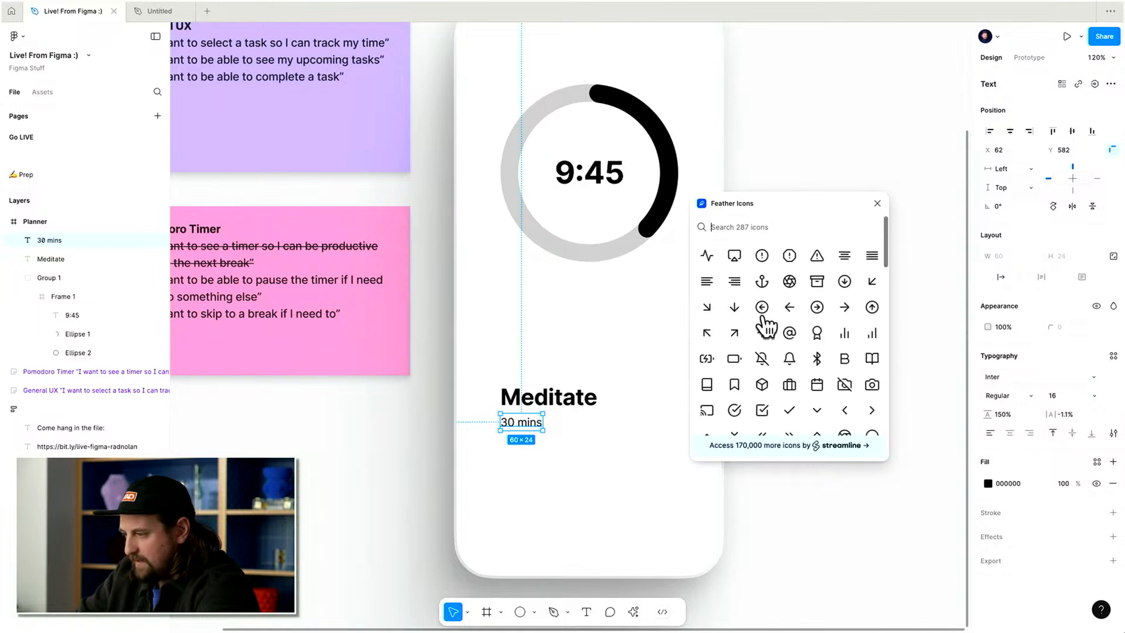
{"action": "type", "text": "time"}
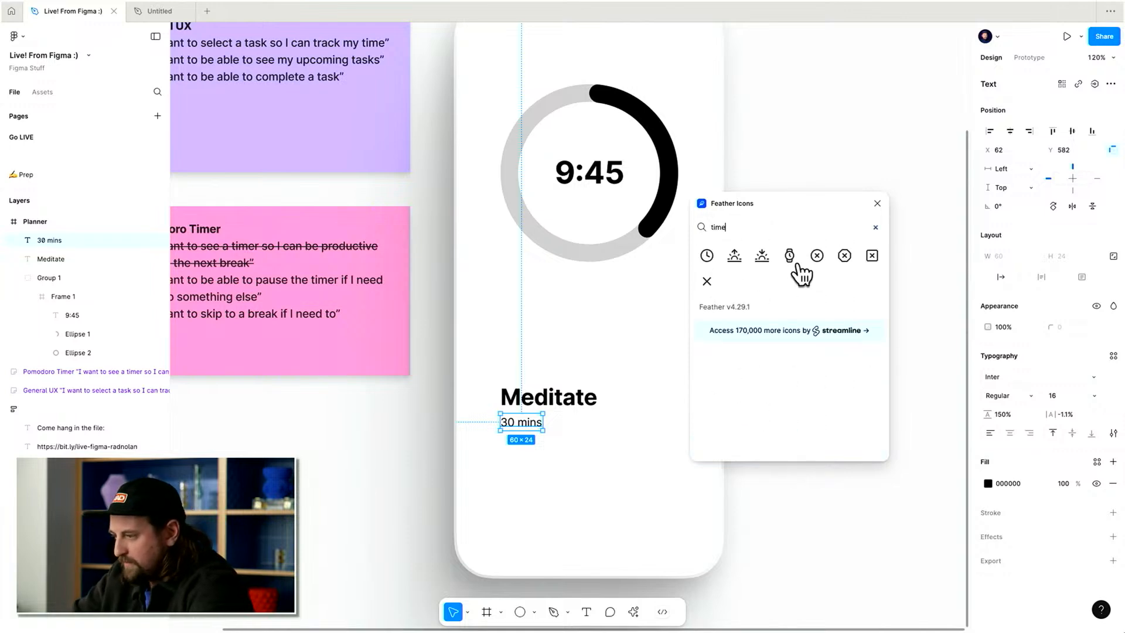
{"action": "left_click", "coordinate": [707, 256]}
{"action": "left_click", "coordinate": [877, 204]}
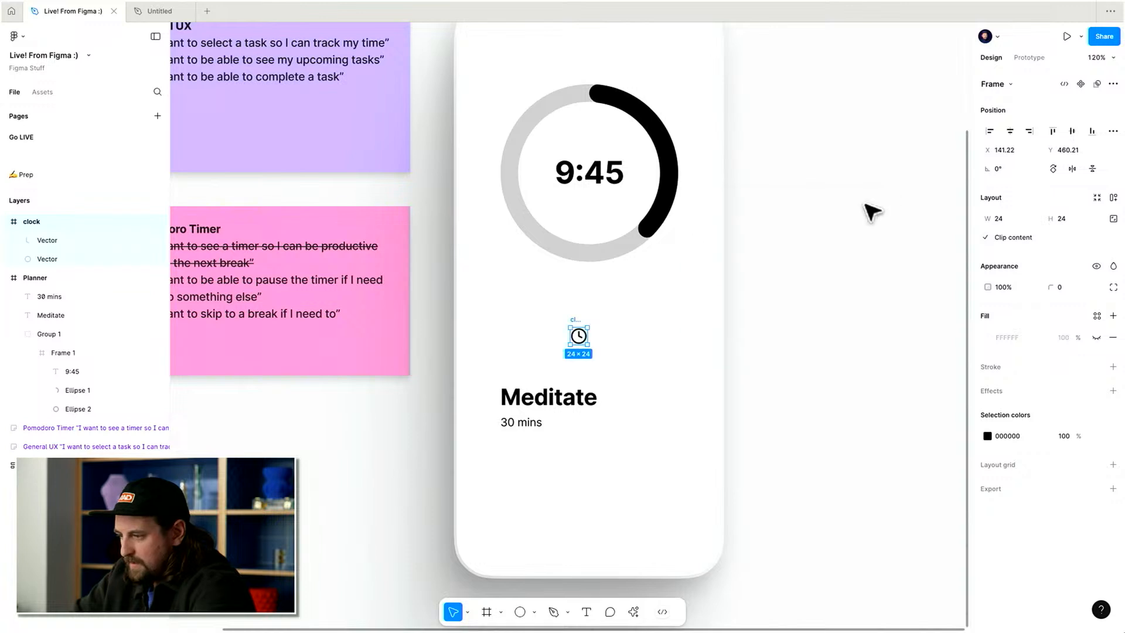
Move the clock icon into the Planner frame beside the 30 mins label.
{"action": "left_click_drag", "start_coordinate": [576, 322], "coordinate": [567, 463]}
{"action": "left_click", "coordinate": [515, 450]}
{"action": "scroll", "coordinate": [517, 450], "scroll_direction": "up", "scroll_amount": 1}
{"action": "key", "text": "super+x"}
{"action": "scroll", "coordinate": [460, 201], "scroll_direction": "up", "scroll_amount": 1}
{"action": "left_click", "coordinate": [466, 47]}
{"action": "key", "text": "super+v"}
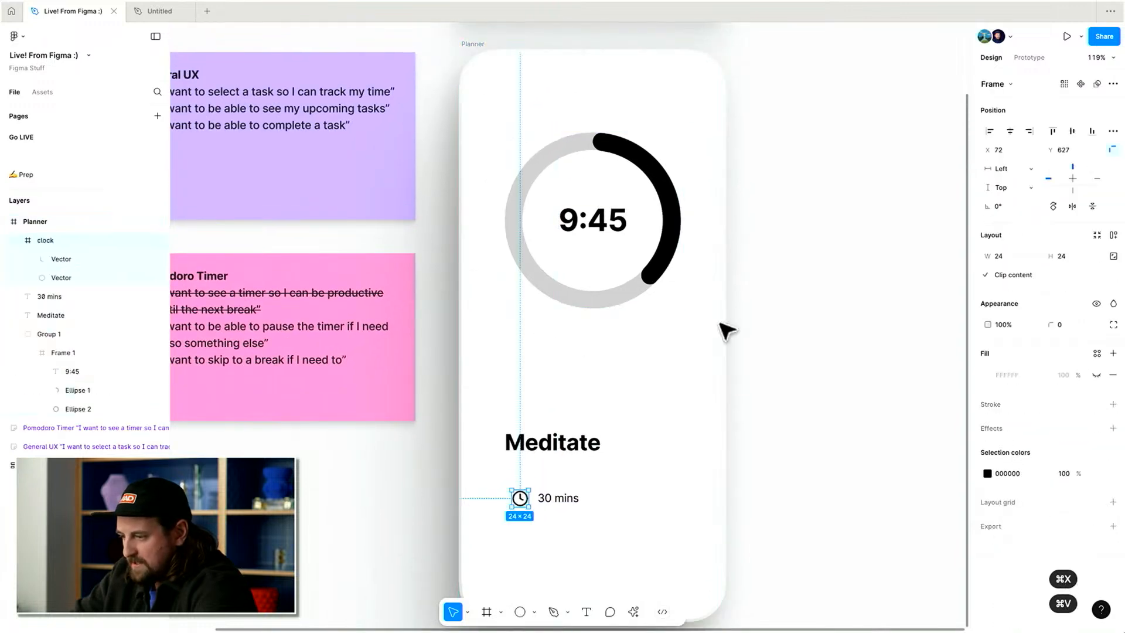
Zoom in on the Come hang in the file note and its share link above the Planner frame.
{"action": "scroll", "coordinate": [842, 299], "scroll_direction": "up", "scroll_amount": 8}
{"action": "scroll", "coordinate": [729, 118], "scroll_direction": "up", "scroll_amount": 3, "text": "ctrl"}
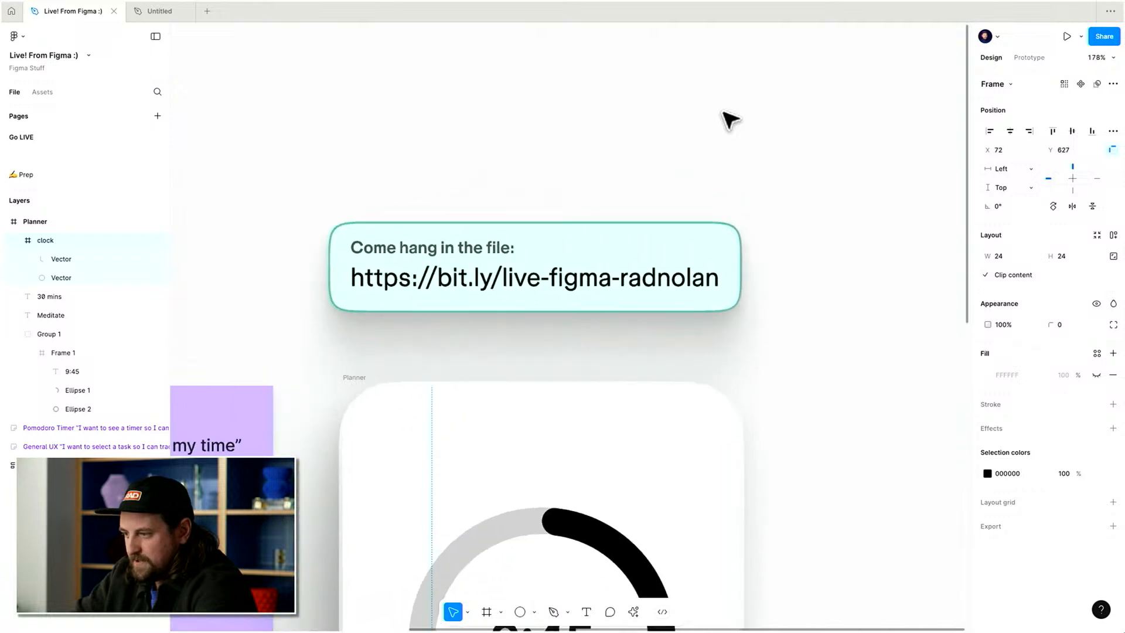
{"action": "scroll", "coordinate": [726, 116], "scroll_direction": "up", "scroll_amount": 2, "text": "ctrl"}
{"action": "scroll", "coordinate": [736, 140], "scroll_direction": "left", "scroll_amount": 1}
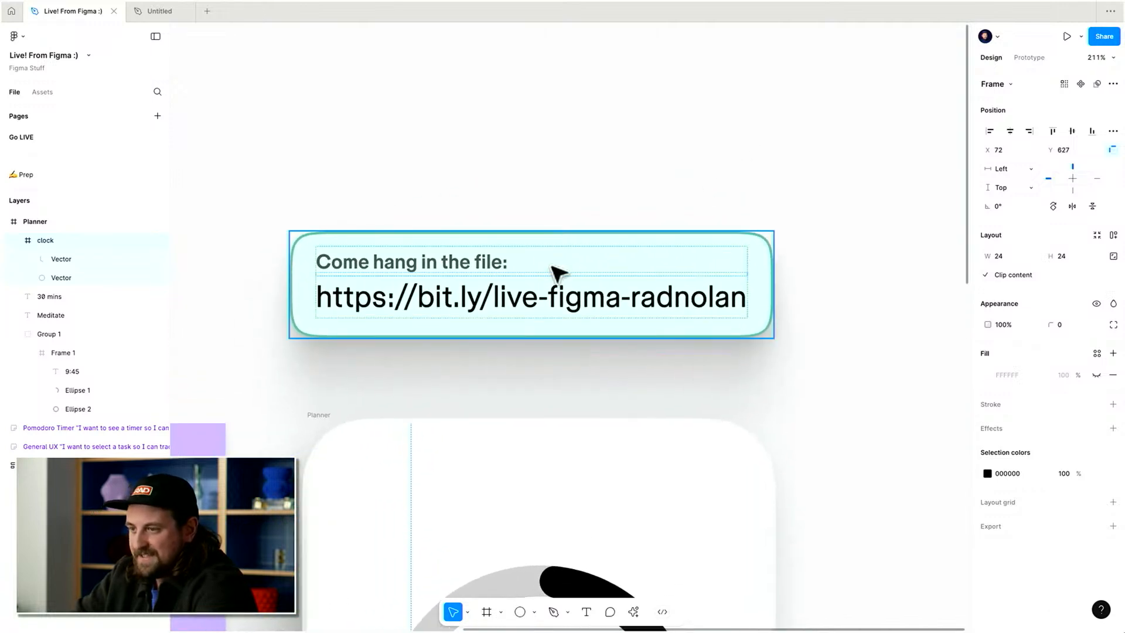
{"action": "left_click", "coordinate": [531, 312]}
{"action": "scroll", "coordinate": [623, 147], "scroll_direction": "left", "scroll_amount": 1}
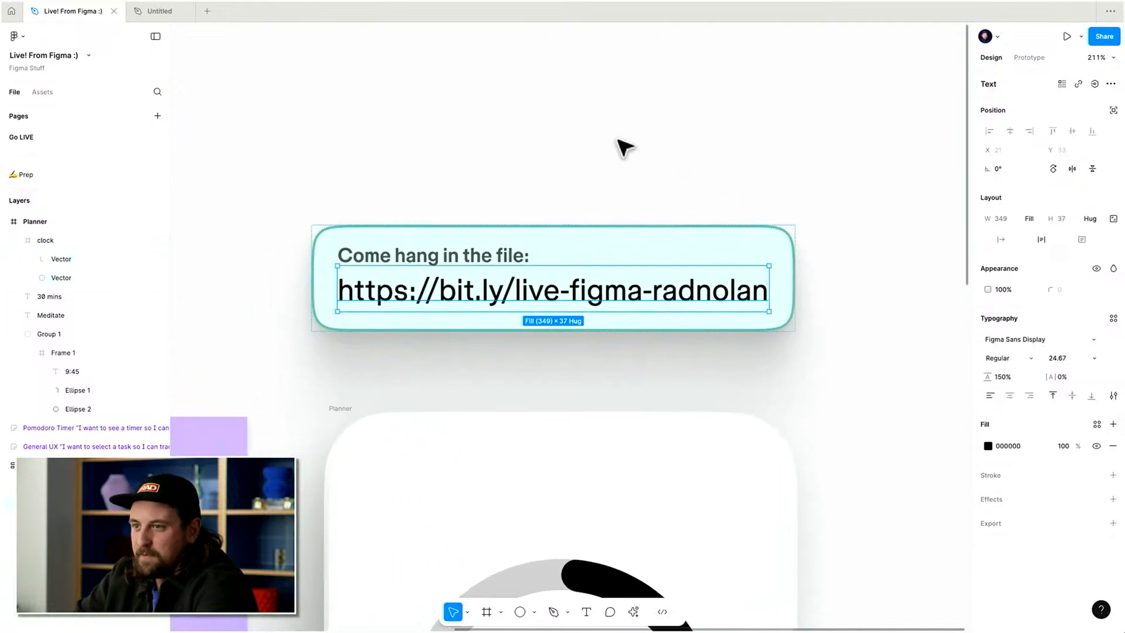
{"action": "scroll", "coordinate": [623, 147], "scroll_direction": "down", "scroll_amount": 1, "text": "ctrl"}
{"action": "scroll", "coordinate": [623, 147], "scroll_direction": "down", "scroll_amount": 1, "text": "ctrl"}
{"action": "left_click", "coordinate": [640, 139]}
{"action": "scroll", "coordinate": [640, 139], "scroll_direction": "down", "scroll_amount": 6}
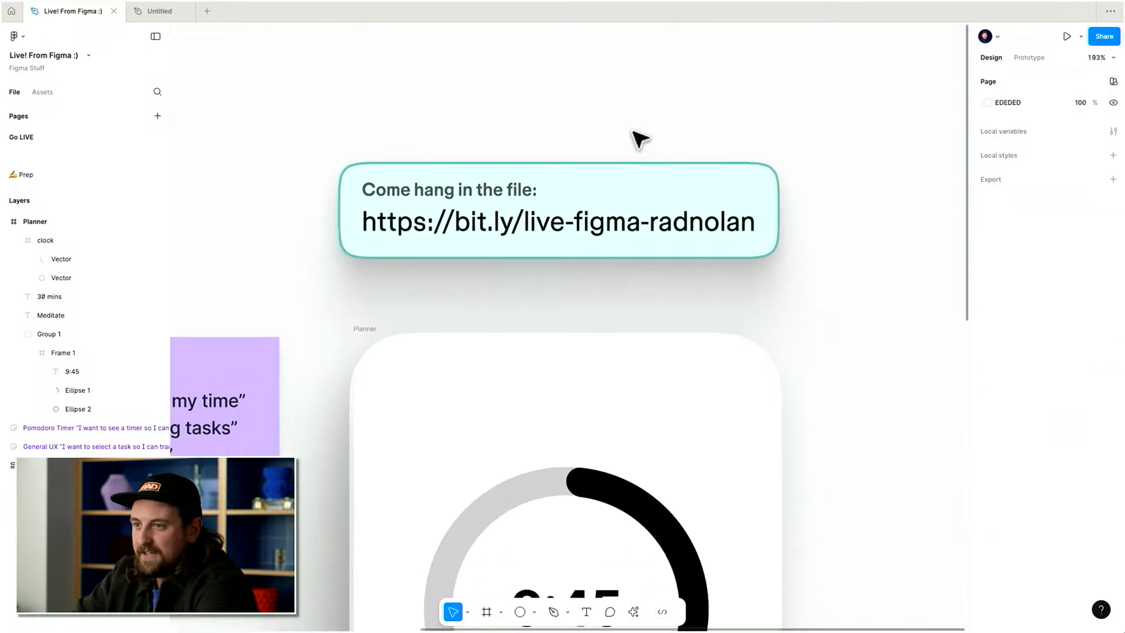
{"action": "scroll", "coordinate": [640, 139], "scroll_direction": "left", "scroll_amount": 1}
{"action": "scroll", "coordinate": [637, 135], "scroll_direction": "down", "scroll_amount": 3}
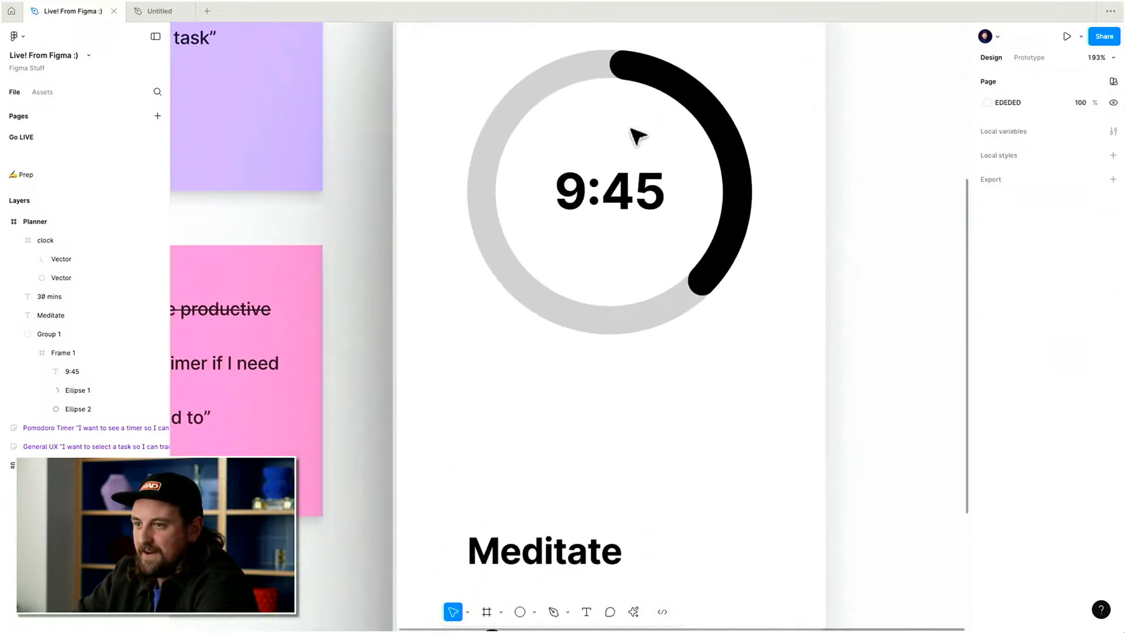
Wrap the clock icon and the 30 mins label in an auto layout row with an 8 gap.
{"action": "scroll", "coordinate": [588, 243], "scroll_direction": "down", "scroll_amount": 5}
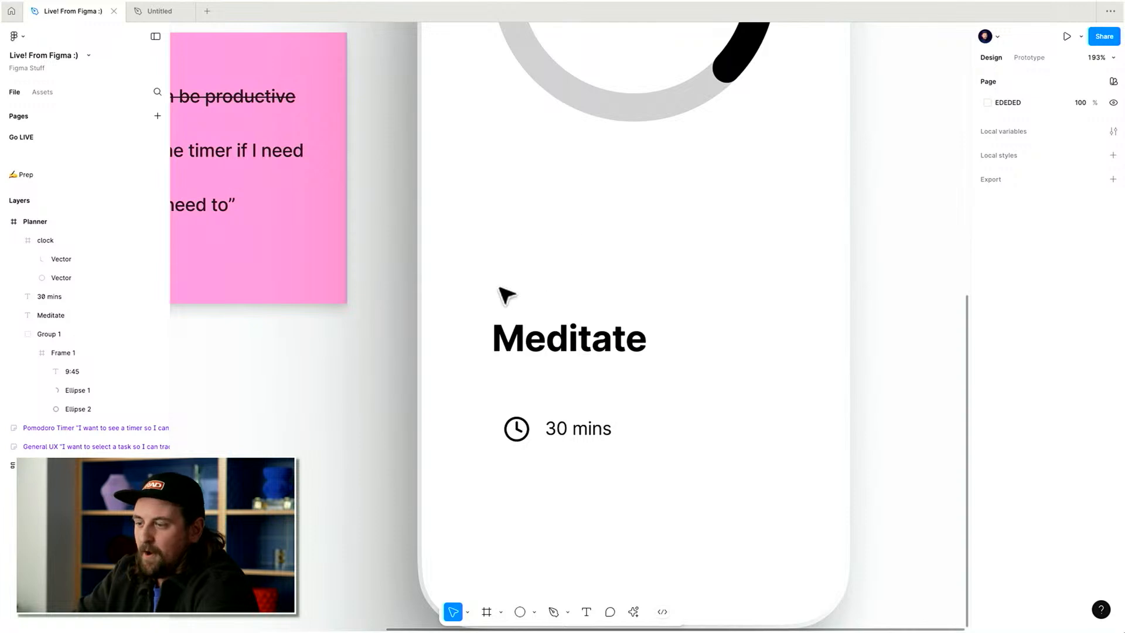
{"action": "left_click", "coordinate": [567, 433]}
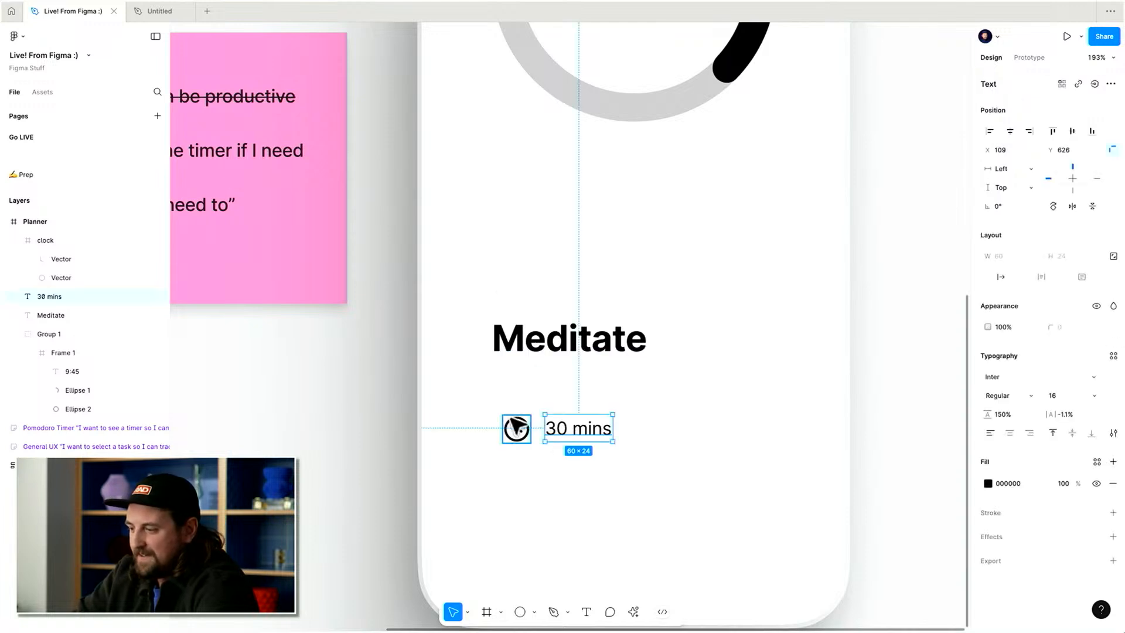
{"action": "left_click", "coordinate": [513, 423], "text": "shift"}
{"action": "key", "text": "shift+a"}
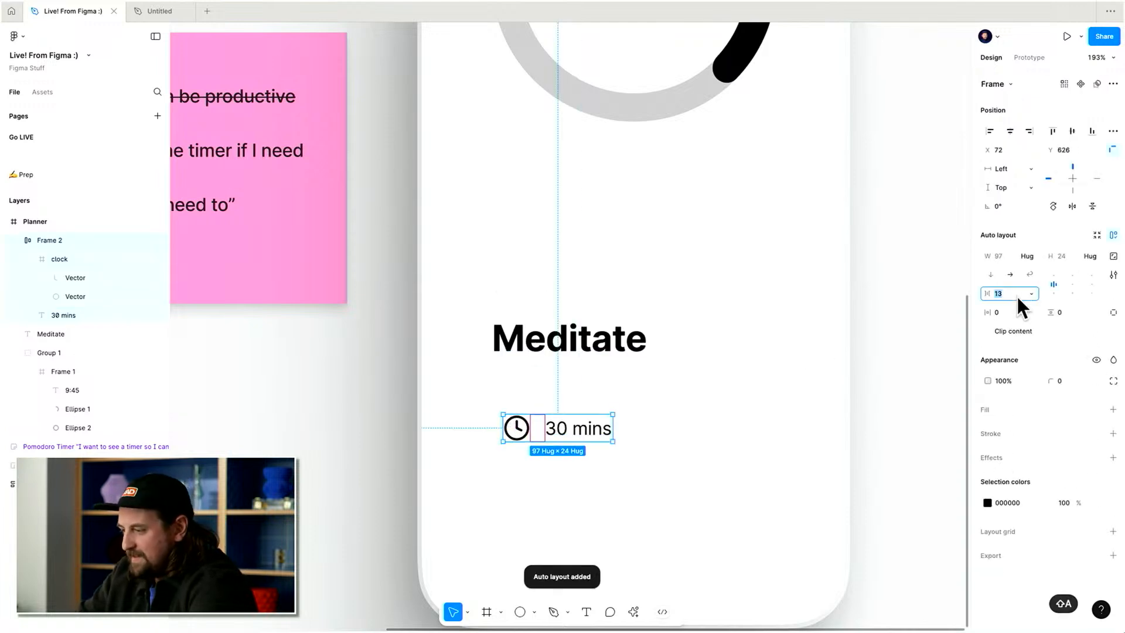
{"action": "key", "text": "BackSpace"}
{"action": "key", "text": "BackSpace"}
{"action": "type", "text": "8"}
{"action": "key", "text": "Return"}
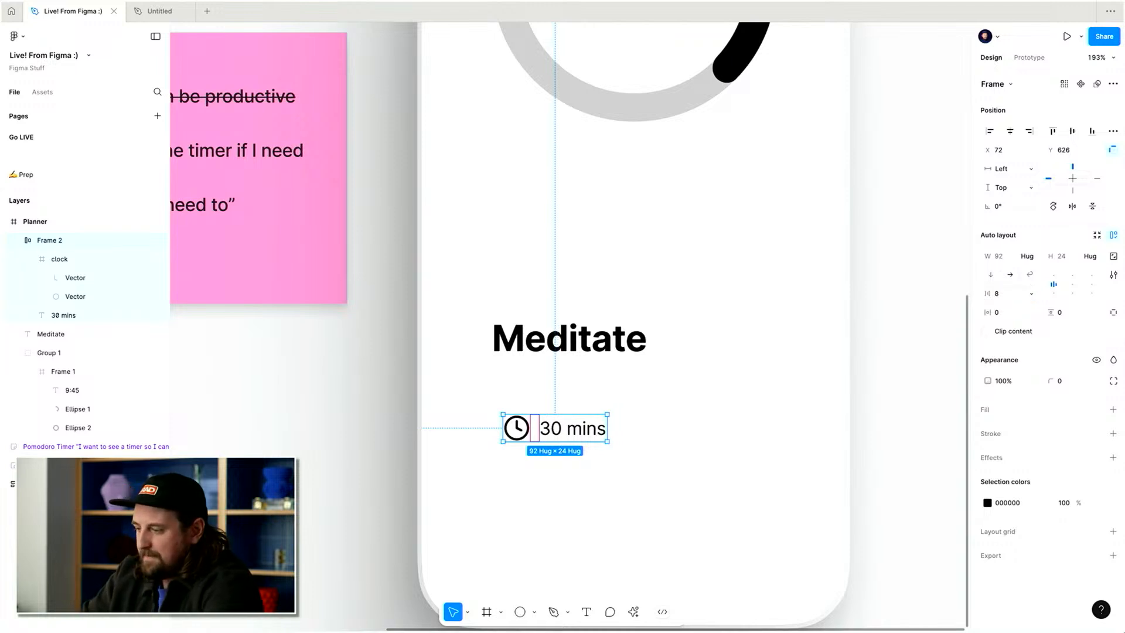
Move the clock-and-duration row up under the Meditate title and set its opacity to 60%.
{"action": "key", "text": "shift+Up"}
{"action": "key", "text": "shift+Up"}
{"action": "key", "text": "shift+Up"}
{"action": "key", "text": "shift+Left"}
{"action": "key", "text": "shift+Up"}
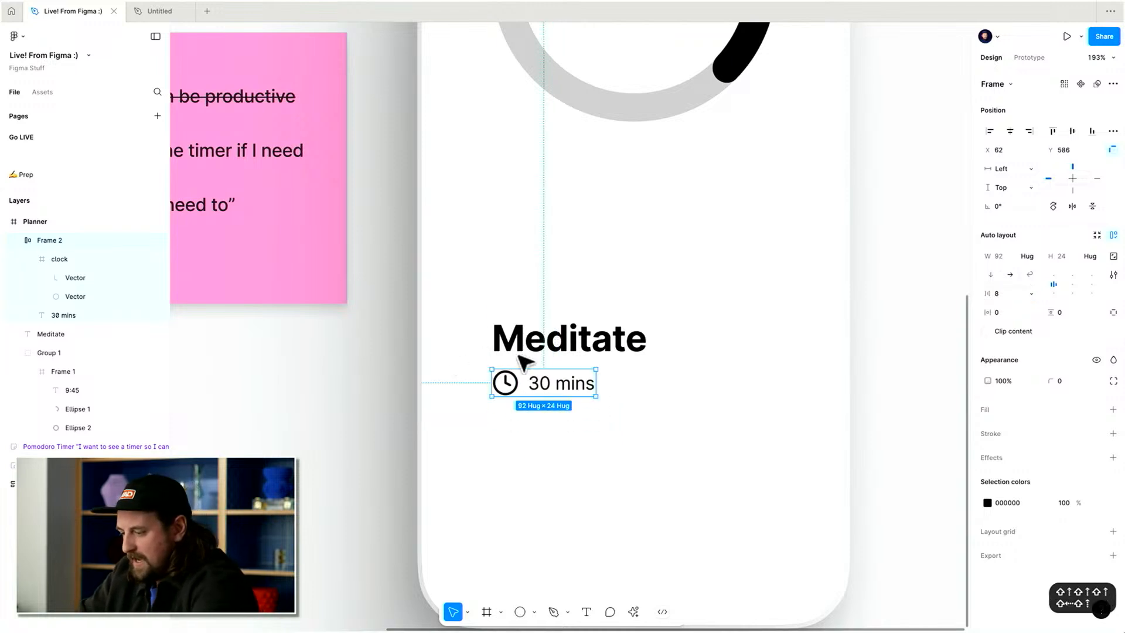
{"action": "key", "text": "6"}
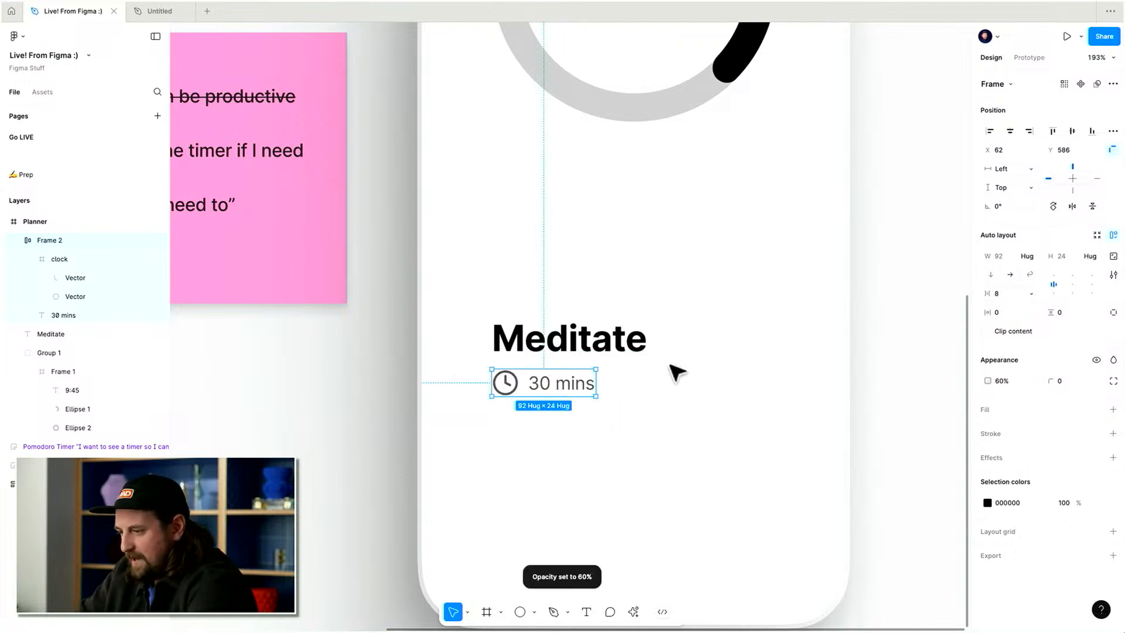
Wrap the Meditate title and the duration row together in a vertical auto layout frame.
{"action": "left_click", "coordinate": [611, 353], "text": "shift"}
{"action": "key", "text": "shift+a"}
{"action": "scroll", "coordinate": [712, 363], "scroll_direction": "down", "scroll_amount": 3}
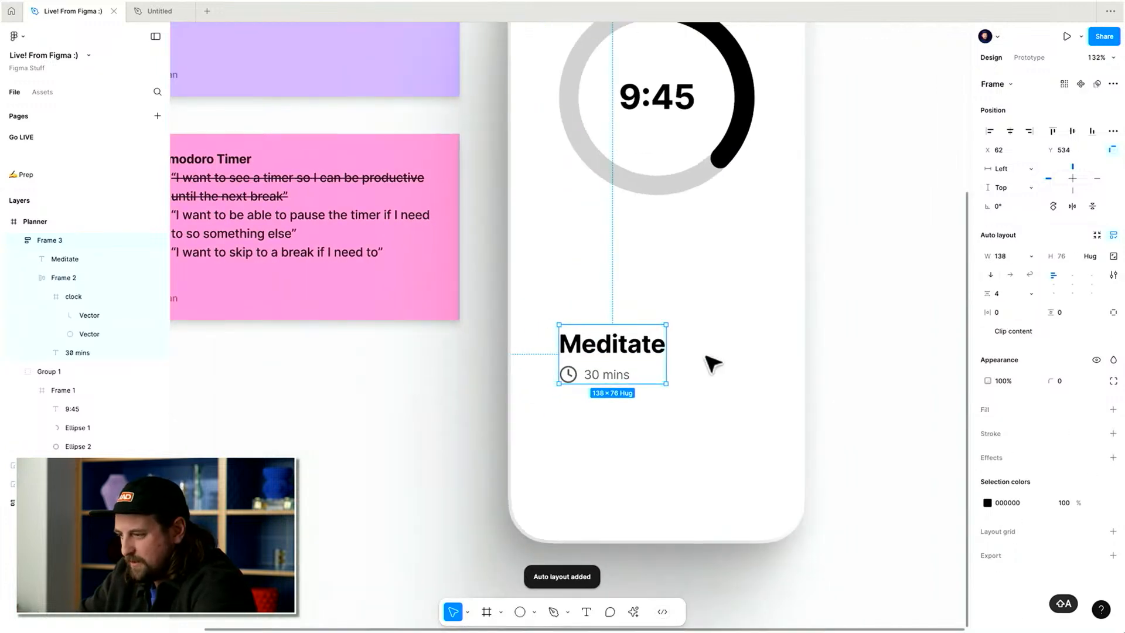
Move the title-and-duration group slightly to the right within the Planner frame.
{"action": "scroll", "coordinate": [712, 363], "scroll_direction": "right", "scroll_amount": 2}
{"action": "scroll", "coordinate": [712, 363], "scroll_direction": "up", "scroll_amount": 2}
{"action": "left_click_drag", "start_coordinate": [589, 387], "coordinate": [612, 382]}
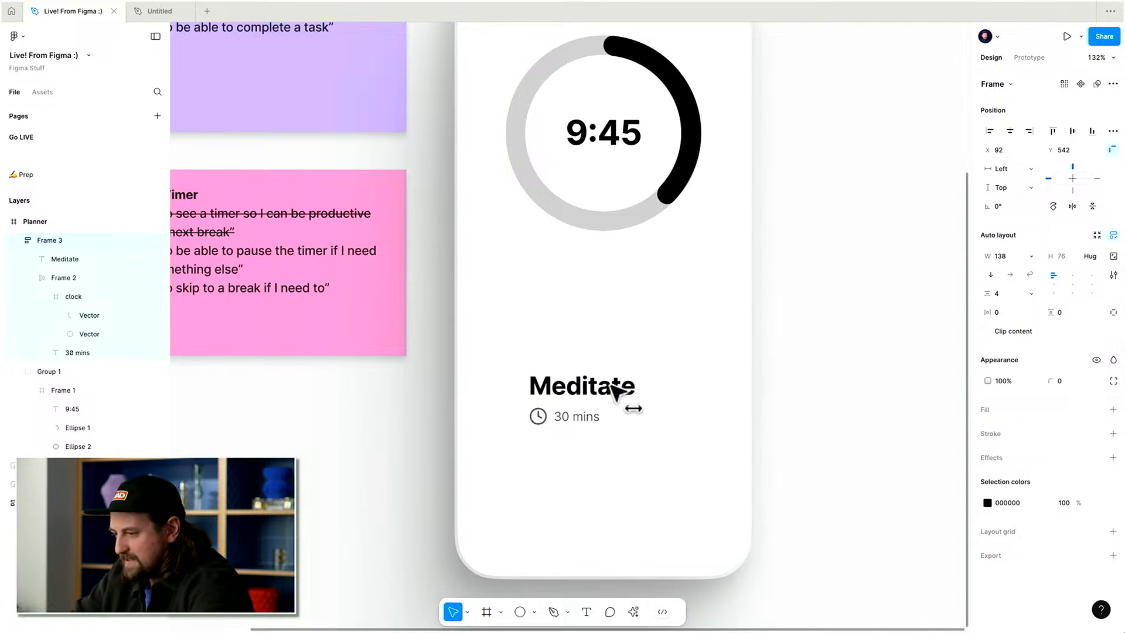
Duplicate the Meditate title and move the copy out above the title group.
{"action": "double_click", "coordinate": [577, 381]}
{"action": "left_click_drag", "start_coordinate": [582, 382], "coordinate": [482, 387]}
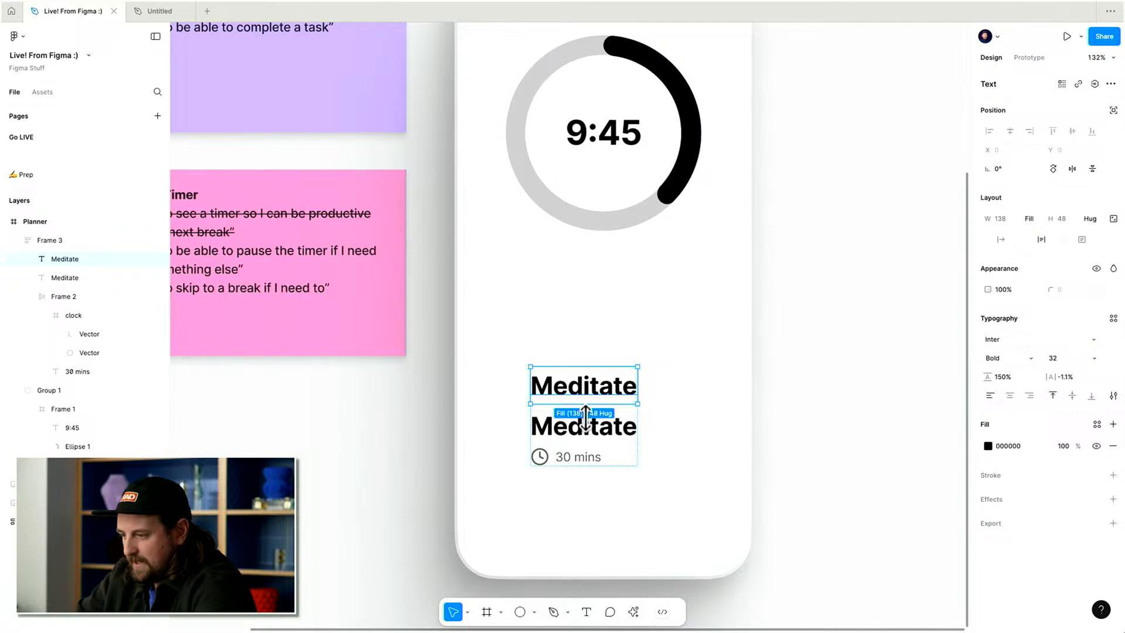
{"action": "left_click_drag", "start_coordinate": [578, 403], "coordinate": [535, 329]}
Replace the copied text with the thinking-face emoji using the :think emoji shortcode.
{"action": "double_click", "coordinate": [531, 327]}
{"action": "type", "text": ":"}
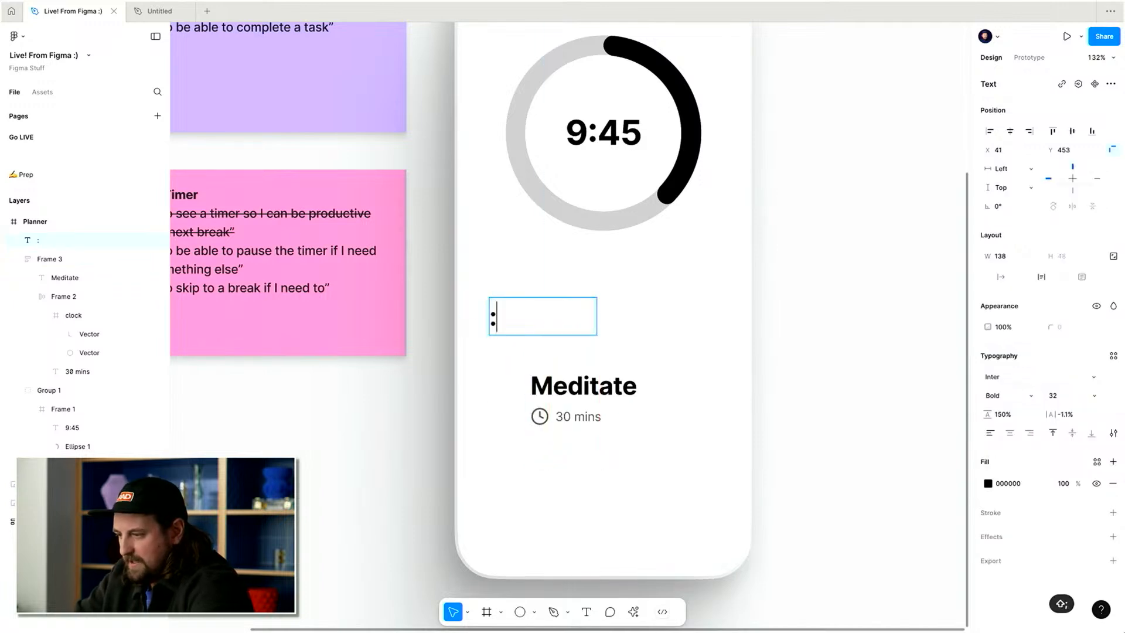
{"action": "type", "text": "mediat"}
{"action": "key", "text": "BackSpace"}
{"action": "key", "text": "BackSpace"}
{"action": "type", "text": "t"}
{"action": "key", "text": "alt+BackSpace"}
{"action": "type", "text": "meditat"}
{"action": "key", "text": "alt+BackSpace"}
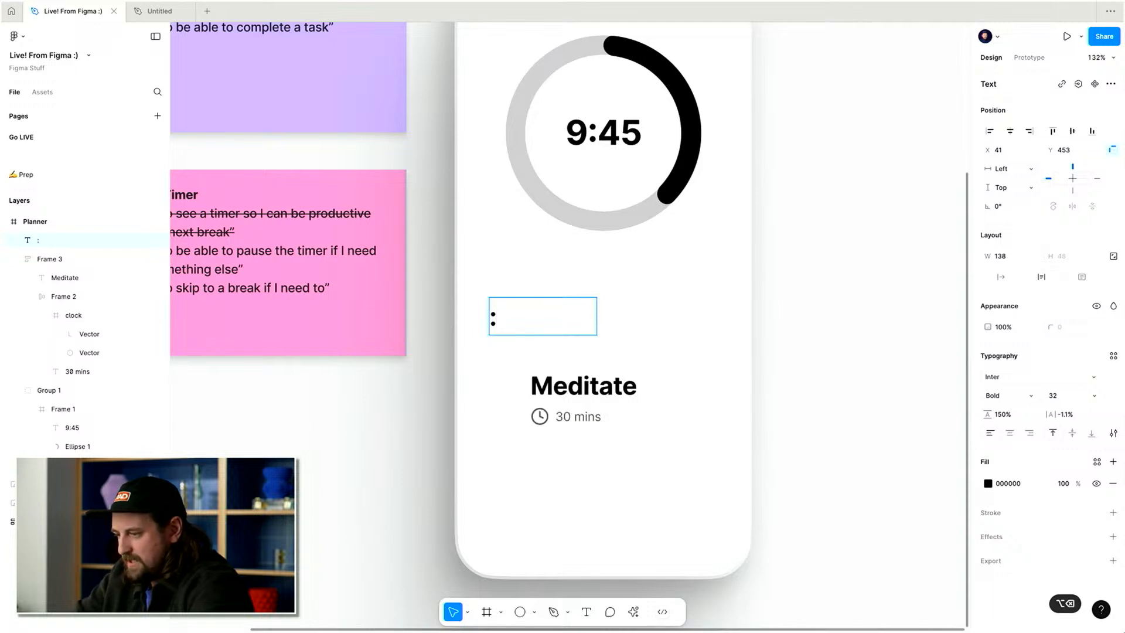
{"action": "type", "text": ":f"}
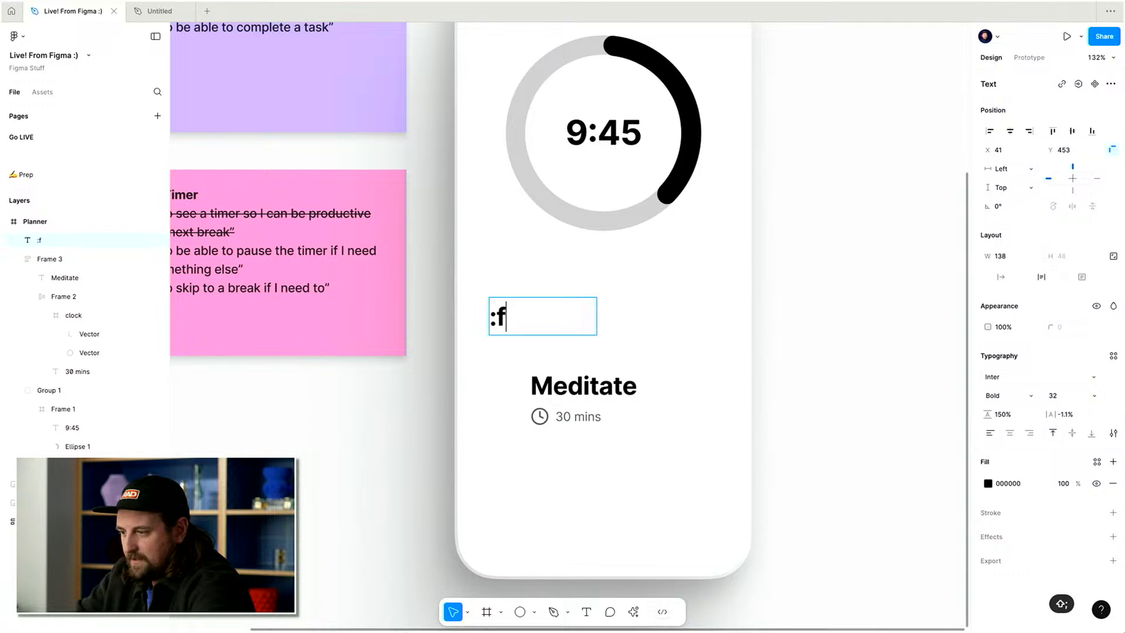
{"action": "type", "text": "think"}
{"action": "key", "text": "Return"}
{"action": "key", "text": "Escape"}
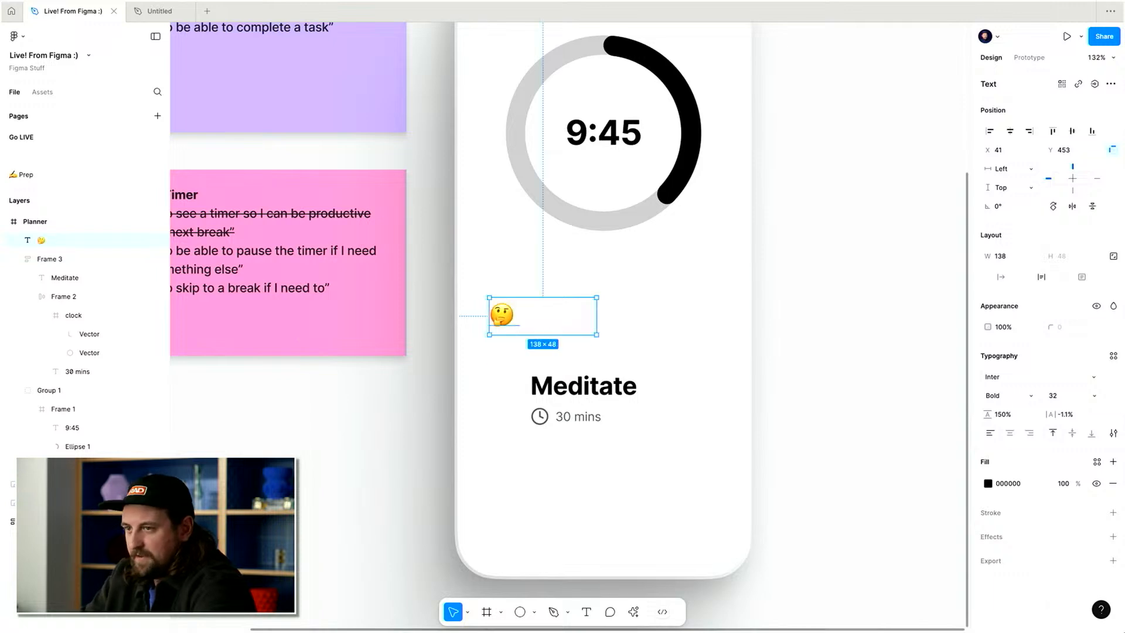
Nudge the emoji down so it sits beside the Meditate title.
{"action": "key", "text": "shift+Down"}
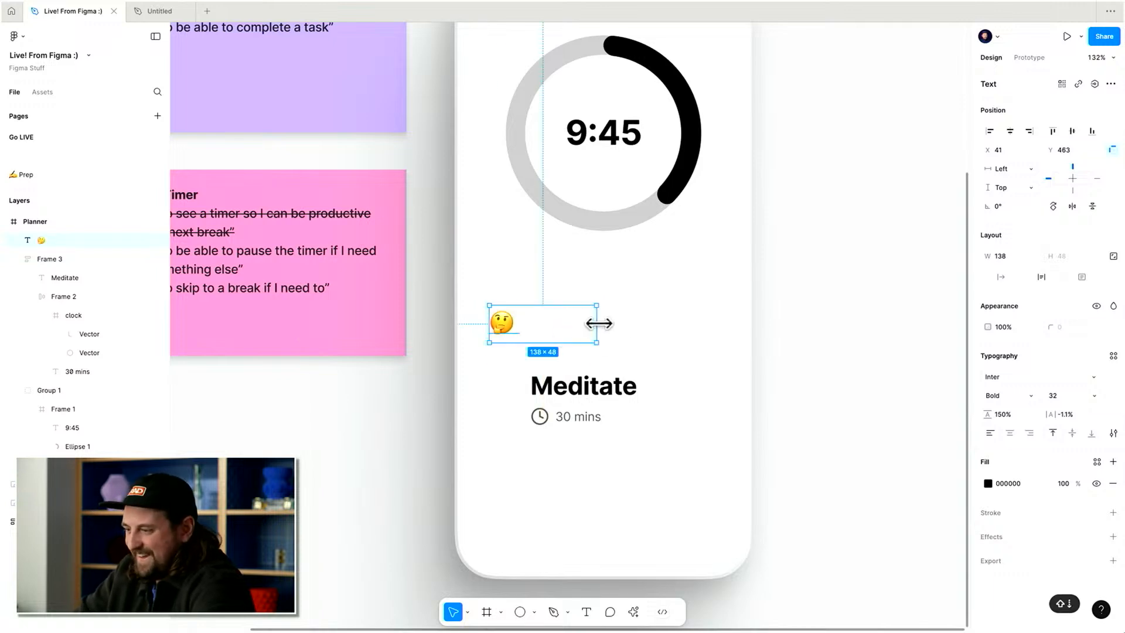
{"action": "key", "text": "shift+Down"}
{"action": "key", "text": "shift+Down"}
{"action": "key", "text": "shift+Down"}
{"action": "key", "text": "shift+Down"}
{"action": "key", "text": "shift+Down"}
{"action": "key", "text": "shift+Down"}
{"action": "key", "text": "shift+Down"}
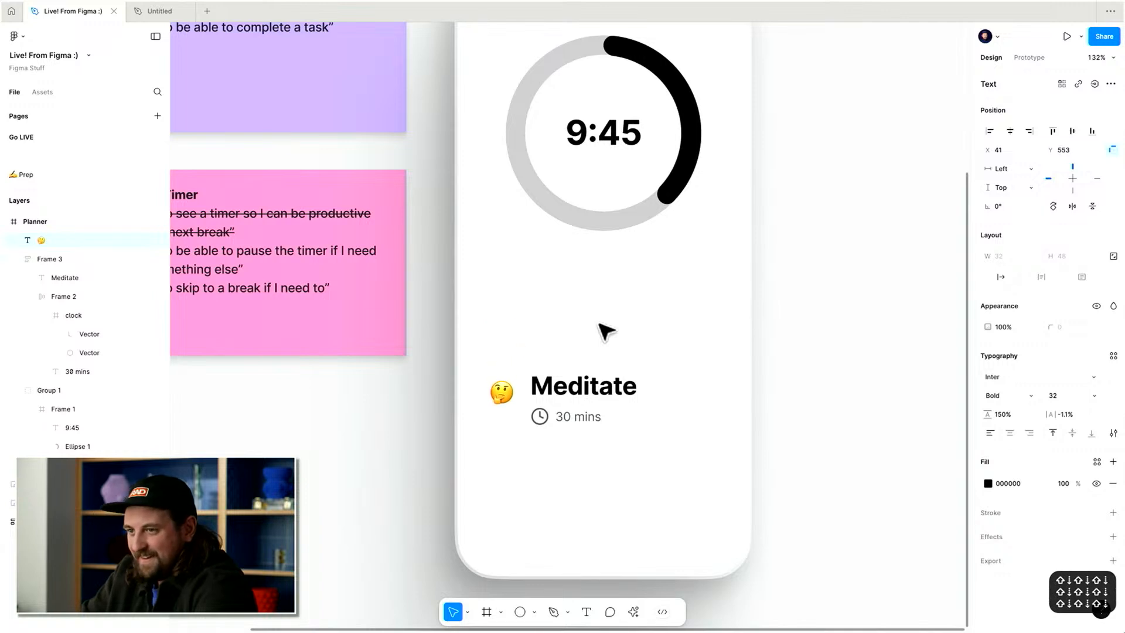
Wrap the emoji and the title group in a horizontal auto layout frame.
{"action": "left_click", "coordinate": [583, 395]}
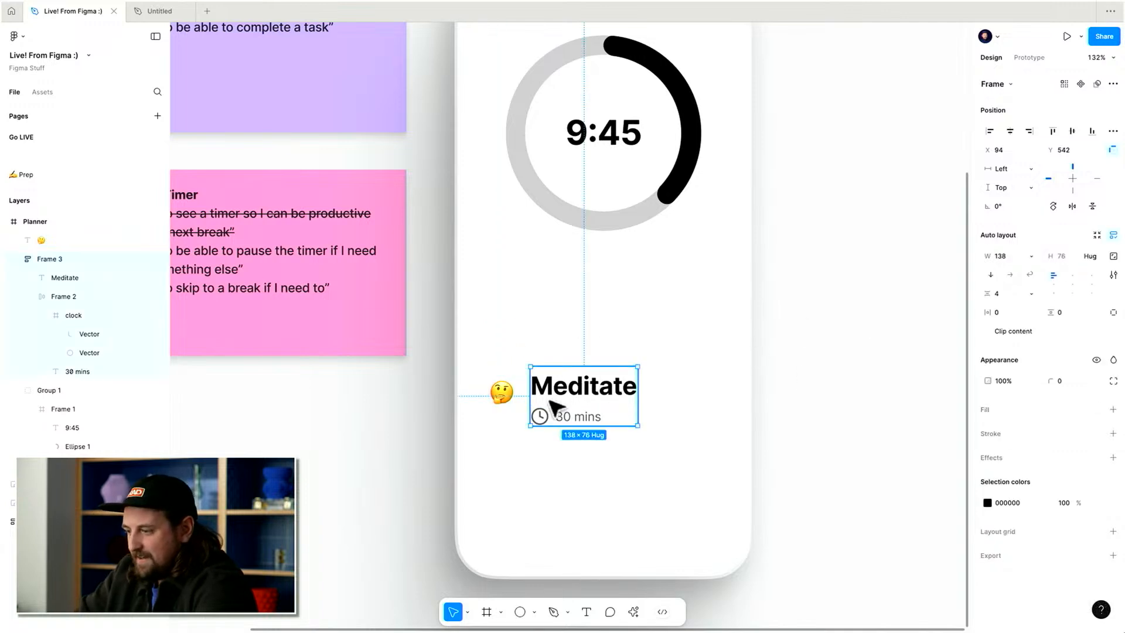
{"action": "left_click", "coordinate": [502, 392], "text": "shift"}
{"action": "key", "text": "shift+a"}
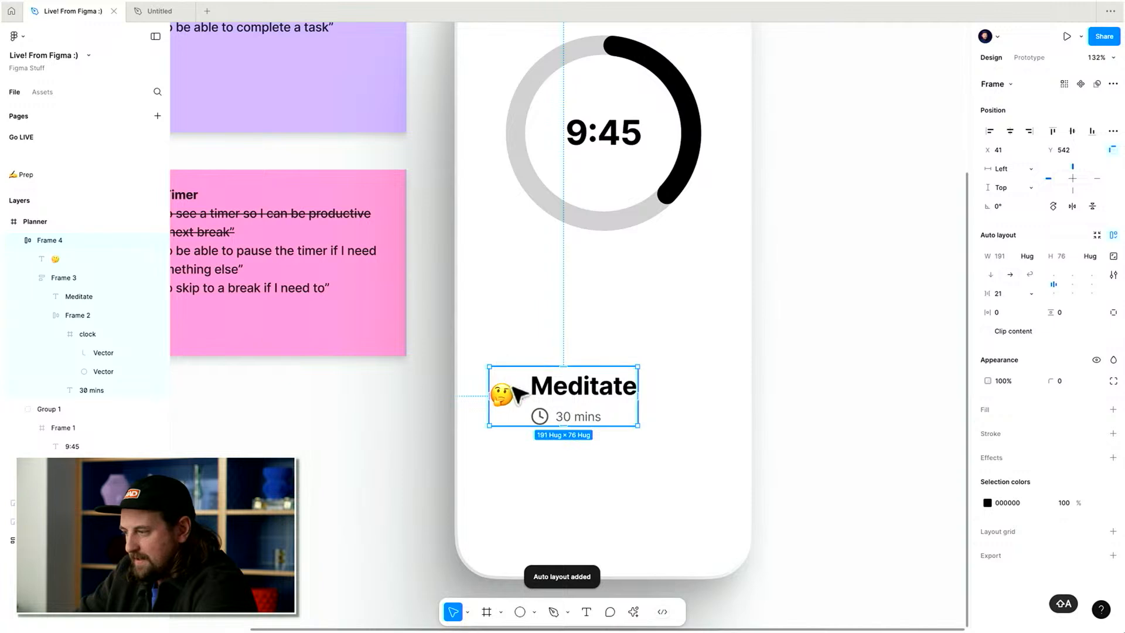
Top-align the contents of the emoji-and-title row and set its gap to 12.
{"action": "left_click", "coordinate": [514, 389]}
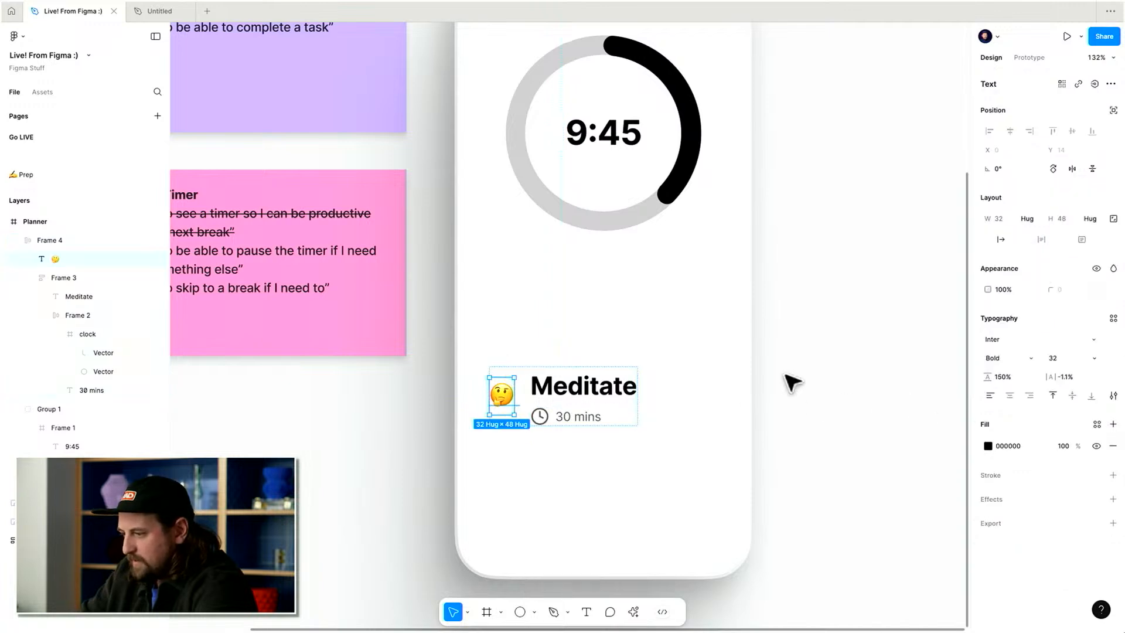
{"action": "key", "text": "shift+Return"}
{"action": "left_click", "coordinate": [1055, 274]}
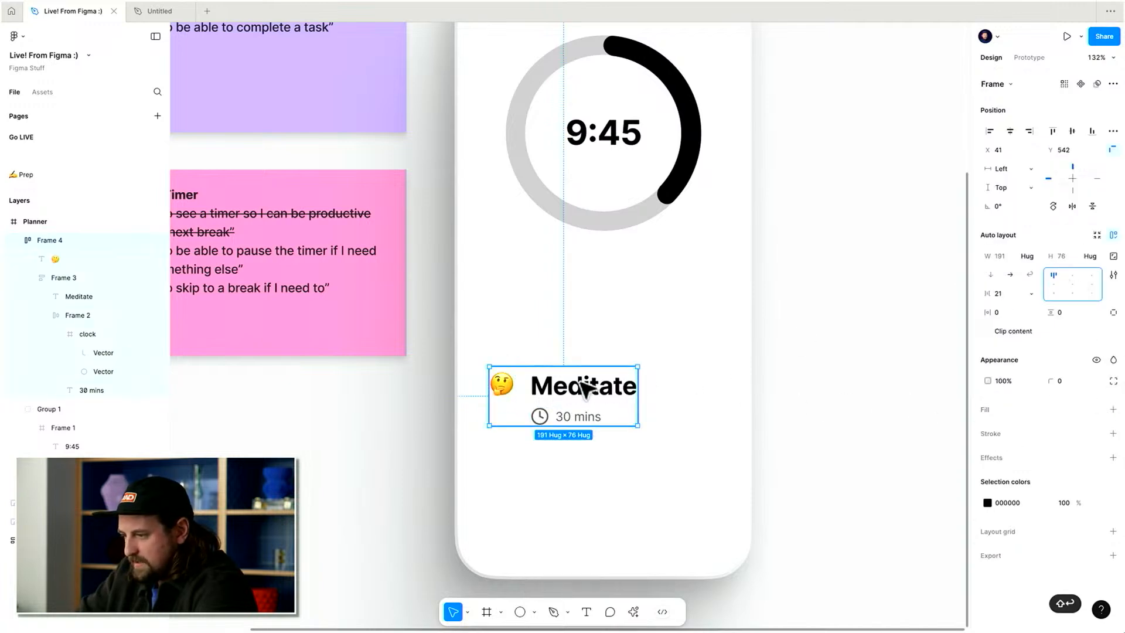
{"action": "left_click", "coordinate": [1016, 294]}
{"action": "key", "text": "Down"}
{"action": "key", "text": "Down"}
{"action": "key", "text": "Down"}
{"action": "key", "text": "Down"}
{"action": "key", "text": "Down"}
{"action": "key", "text": "Down"}
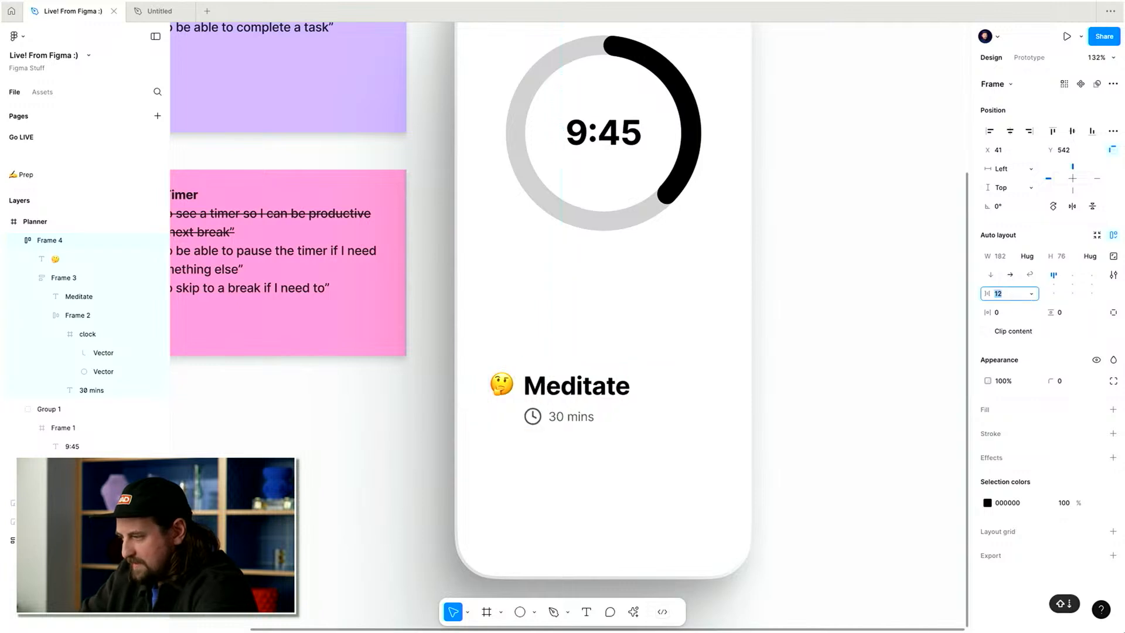
Wrap the emoji in its own frame and give it auto layout with 2 vertical padding.
{"action": "left_click", "coordinate": [502, 382]}
{"action": "scroll", "coordinate": [507, 419], "scroll_direction": "up", "scroll_amount": 5}
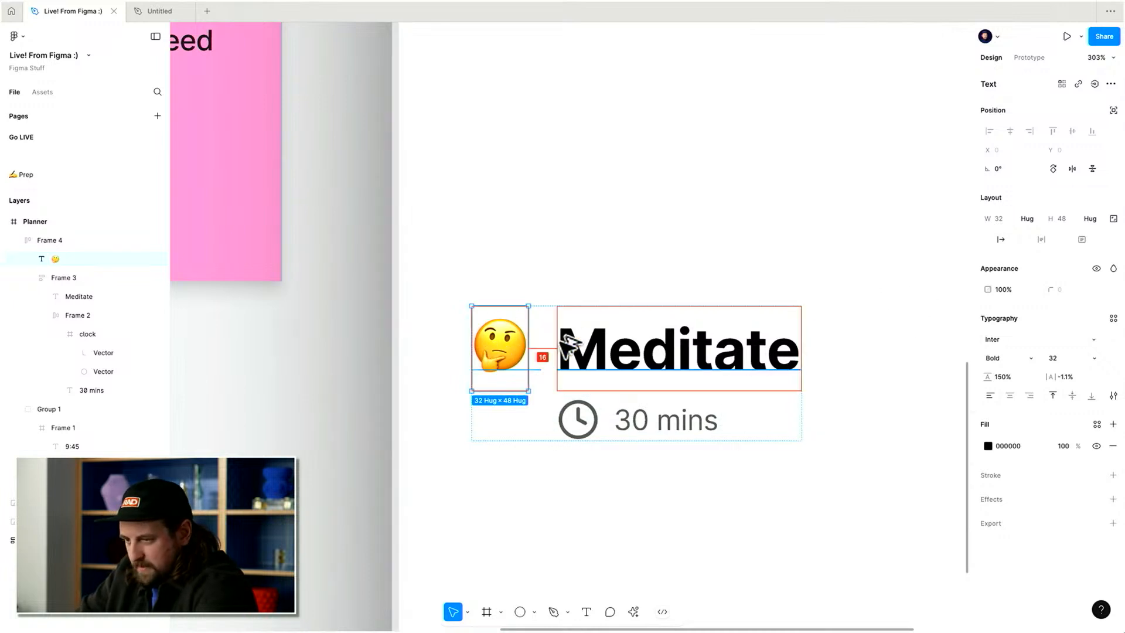
{"action": "key", "text": "alt+super+g"}
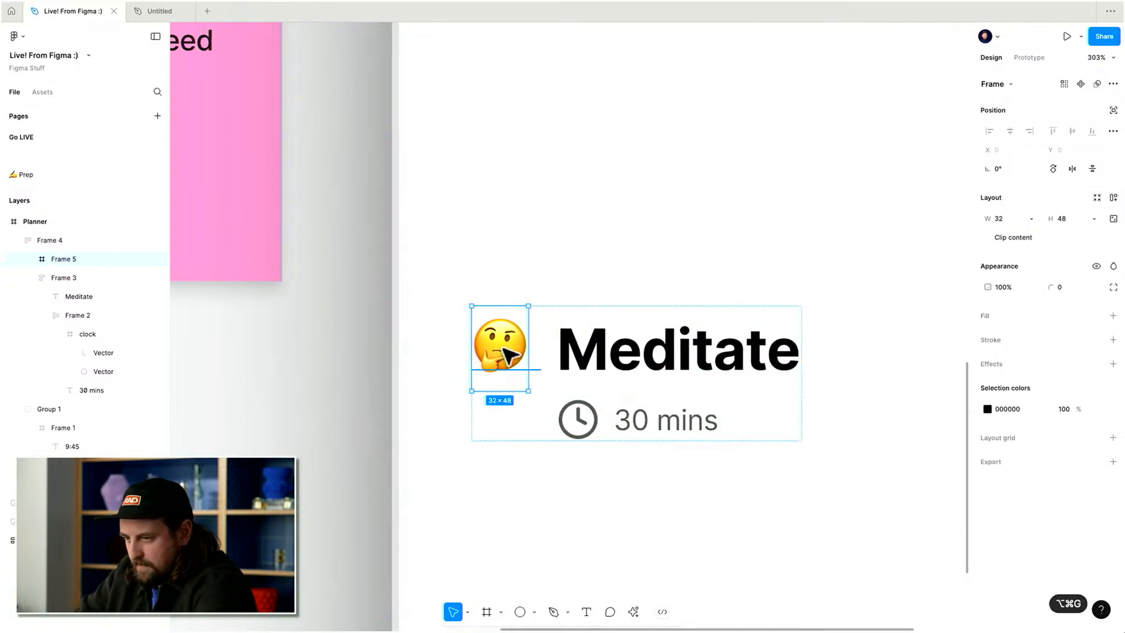
{"action": "scroll", "coordinate": [503, 309], "scroll_direction": "up", "scroll_amount": 2}
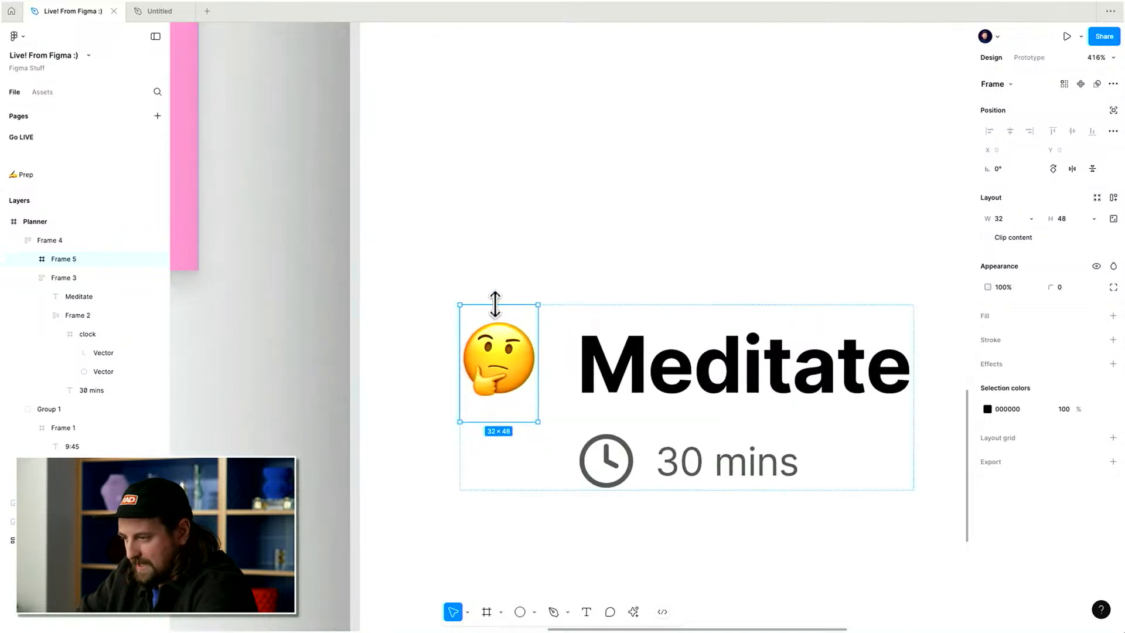
{"action": "left_click_drag", "start_coordinate": [495, 303], "coordinate": [496, 294]}
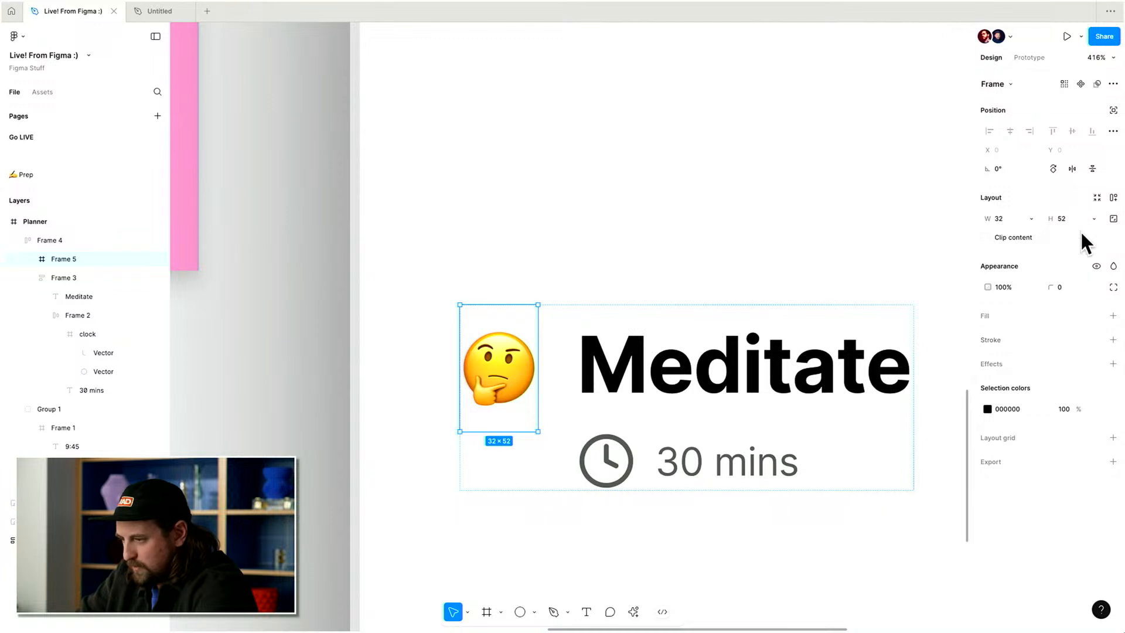
{"action": "key", "text": "shift+a"}
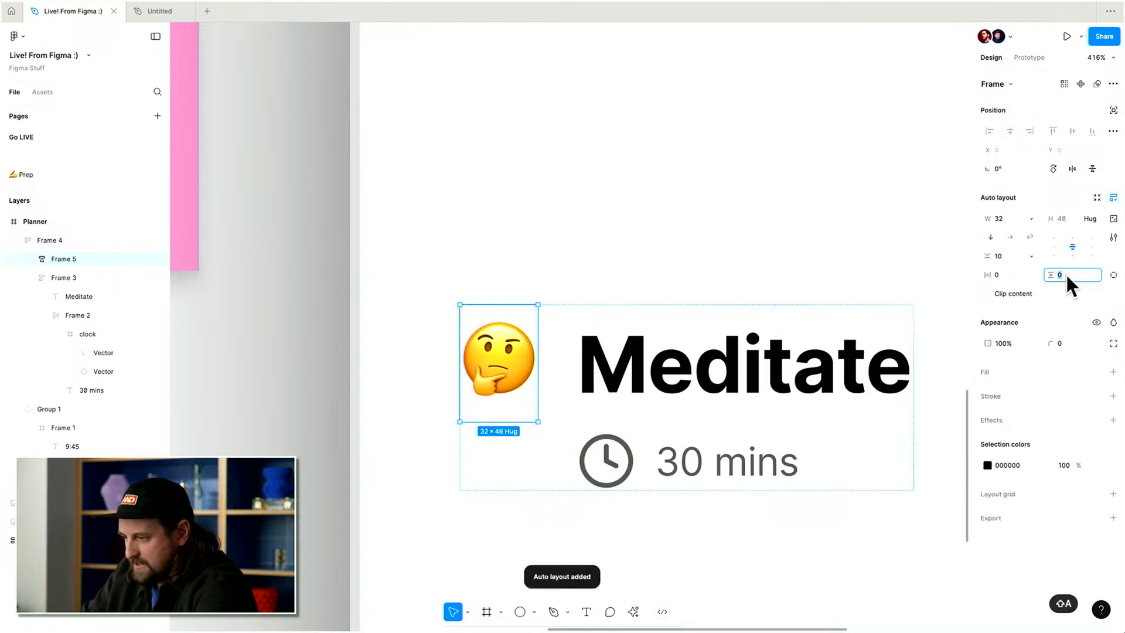
{"action": "key", "text": "Up"}
{"action": "key", "text": "Up"}
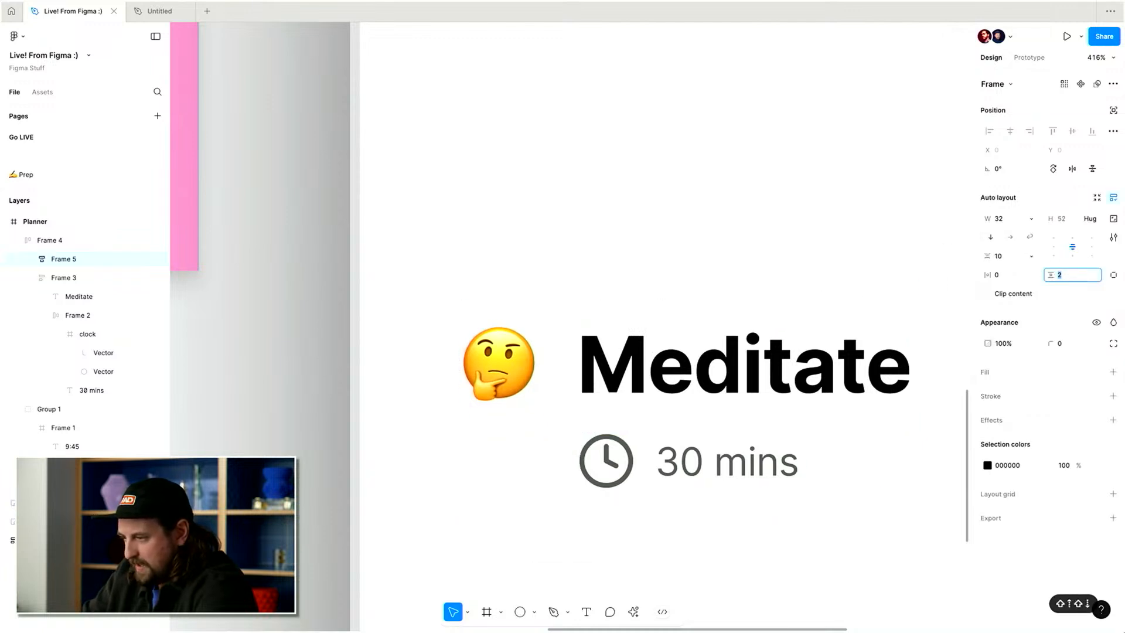
{"action": "scroll", "coordinate": [620, 247], "scroll_direction": "down", "scroll_amount": 4}
{"action": "key", "text": "Escape"}
{"action": "key", "text": "Escape"}
Duplicate the Meditate title to the right of the row and change its text to 8:30am.
{"action": "scroll", "coordinate": [620, 246], "scroll_direction": "right", "scroll_amount": 1}
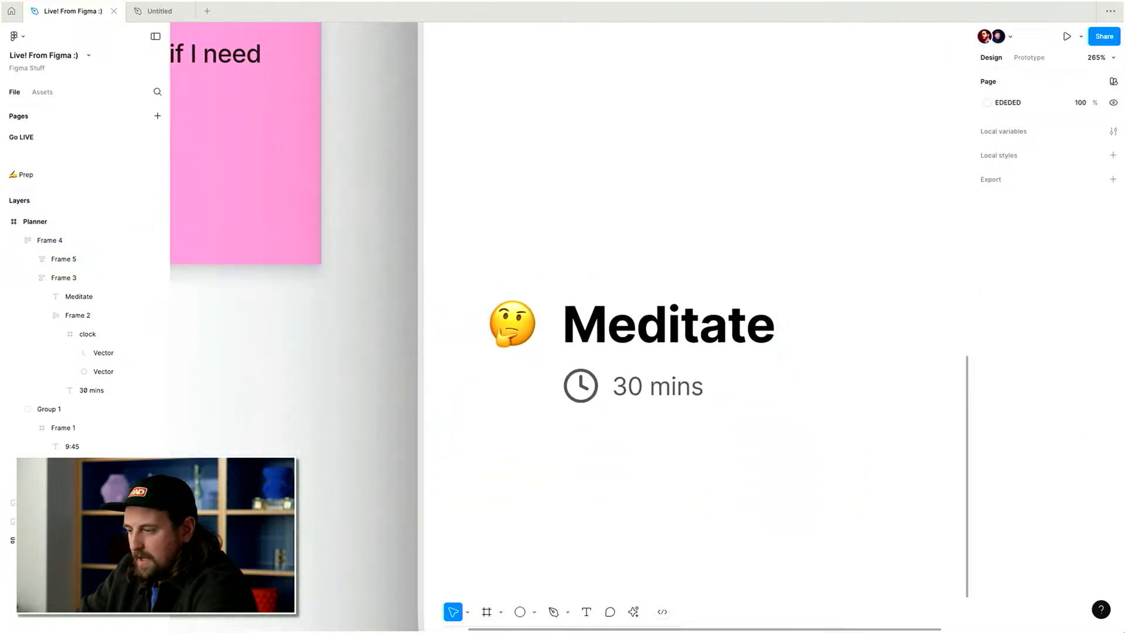
{"action": "scroll", "coordinate": [623, 302], "scroll_direction": "down", "scroll_amount": 5}
{"action": "left_click", "coordinate": [616, 329]}
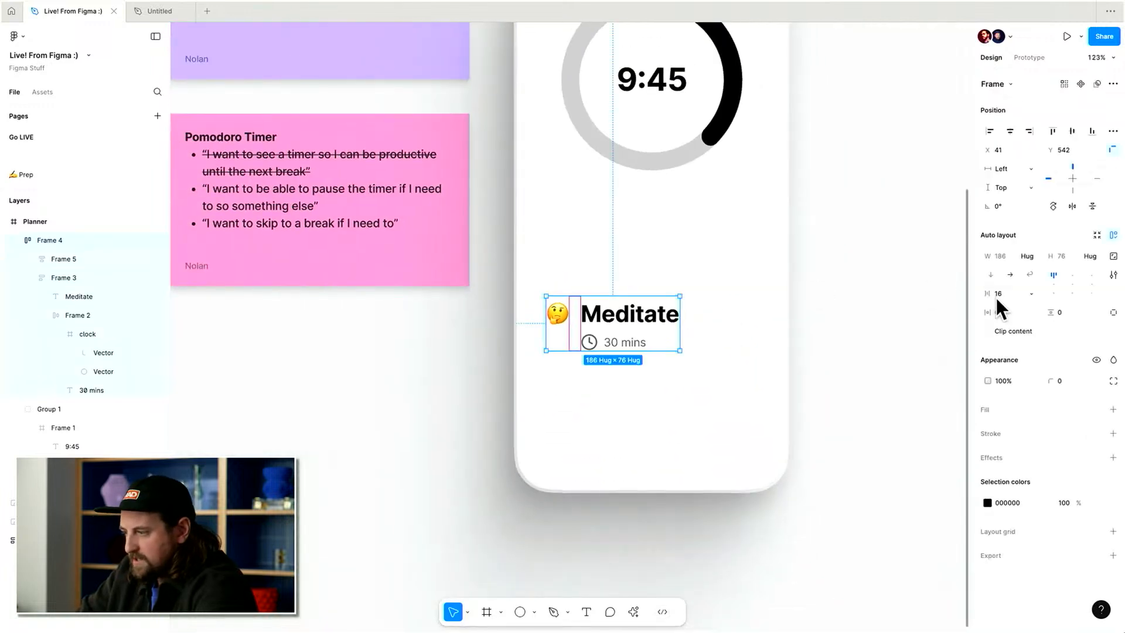
{"action": "key", "text": "Return"}
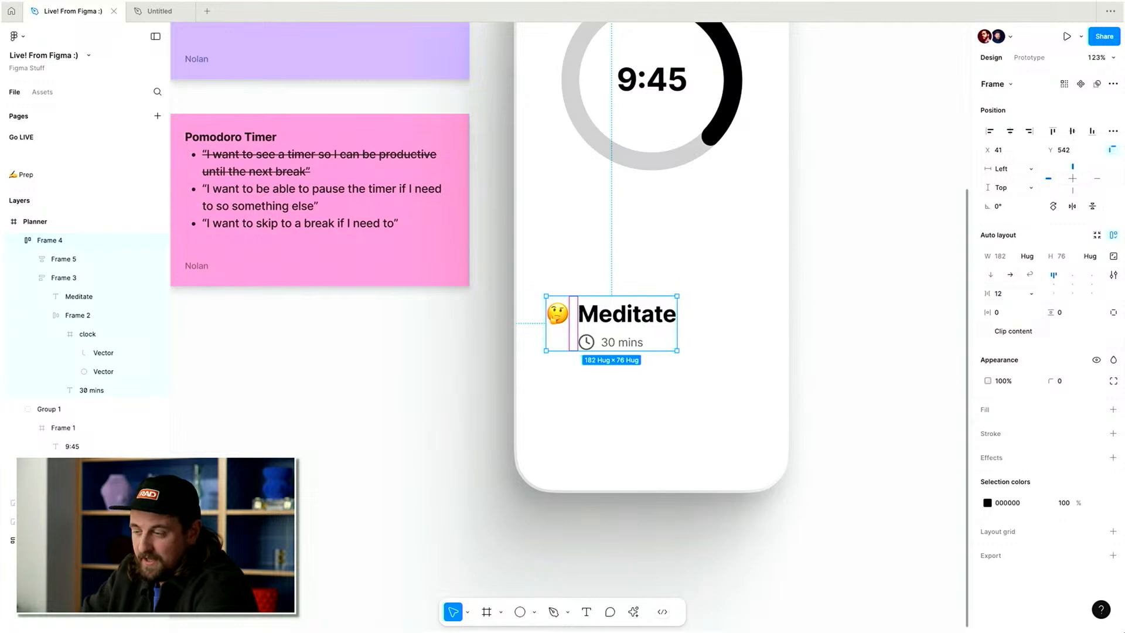
{"action": "left_click", "coordinate": [919, 330]}
{"action": "scroll", "coordinate": [903, 322], "scroll_direction": "up", "scroll_amount": 1}
{"action": "left_click", "coordinate": [658, 352]}
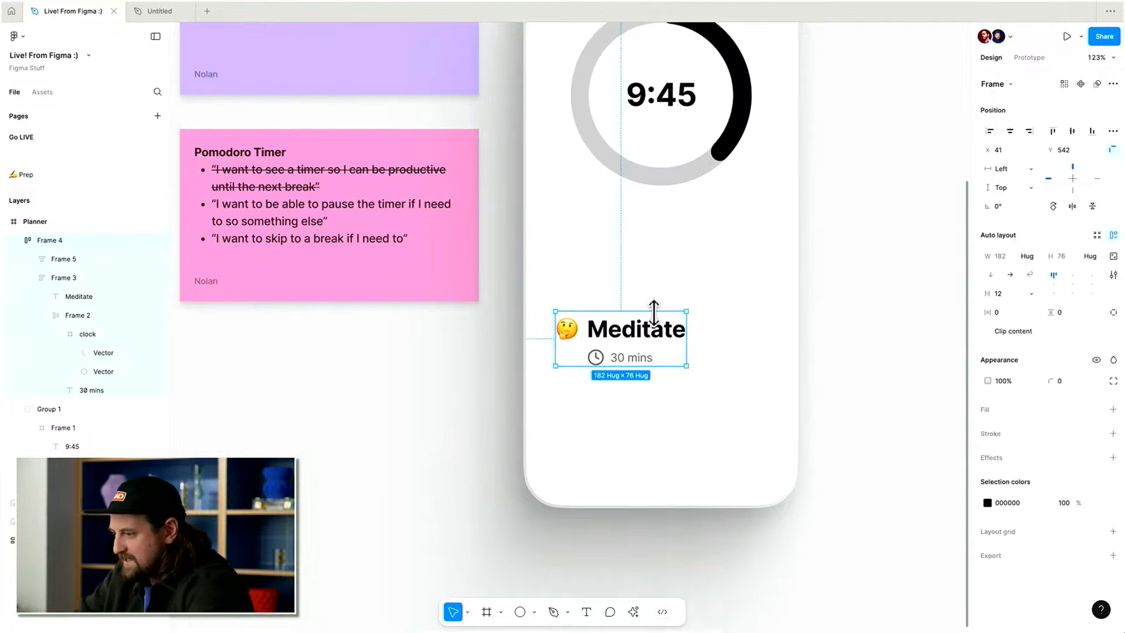
{"action": "double_click", "coordinate": [629, 333]}
{"action": "left_click_drag", "start_coordinate": [629, 333], "coordinate": [754, 333]}
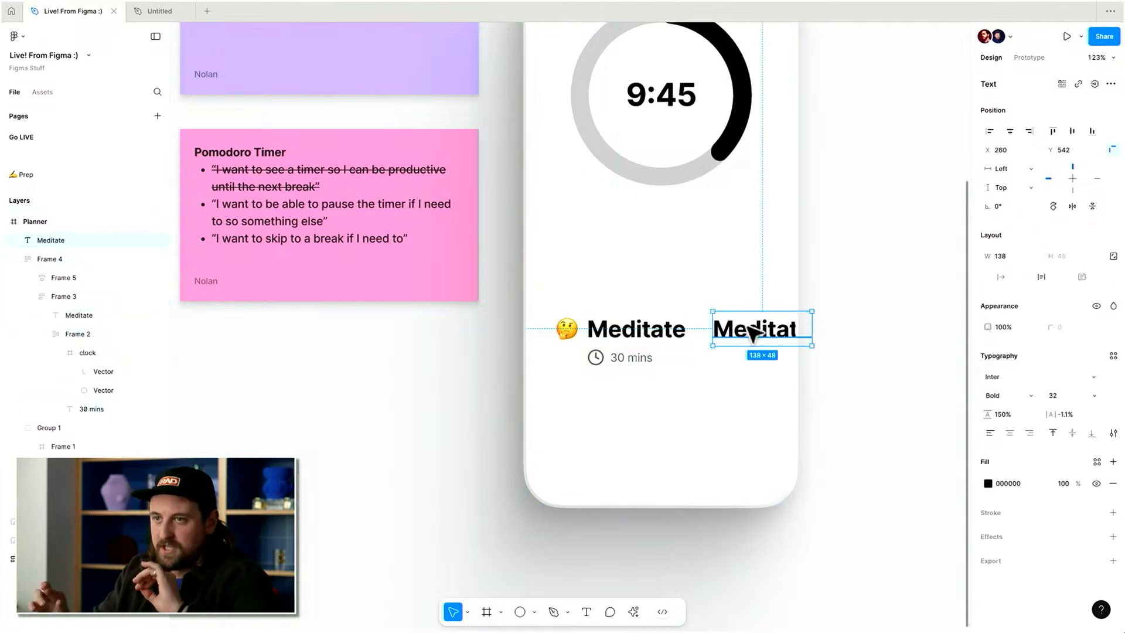
{"action": "double_click", "coordinate": [754, 333]}
{"action": "key", "text": "BackSpace"}
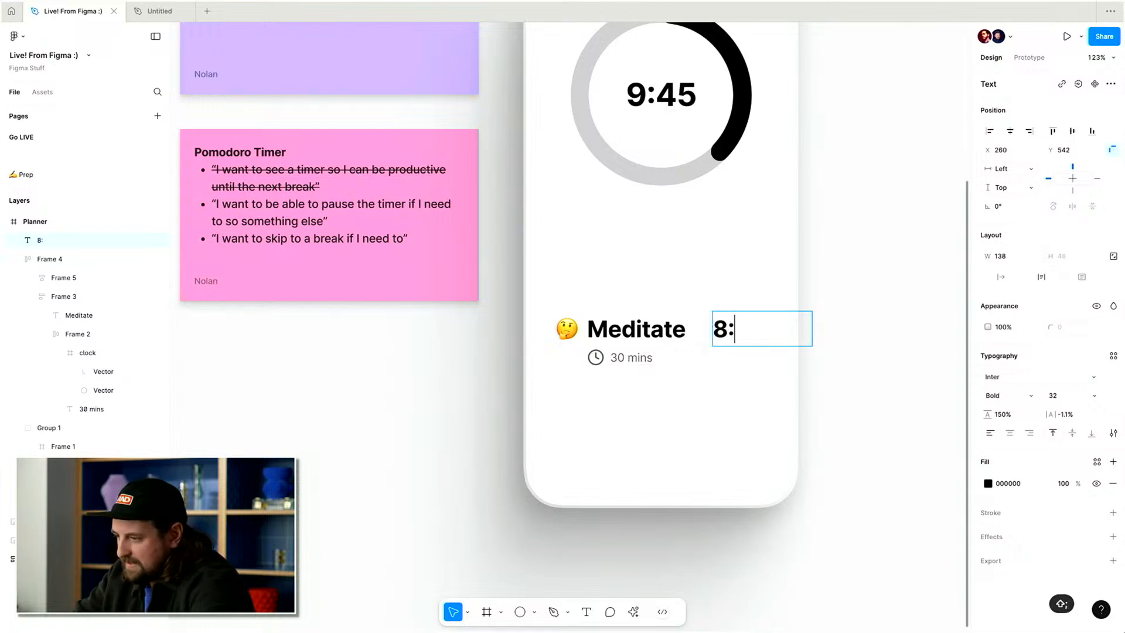
{"action": "key", "text": "Escape"}
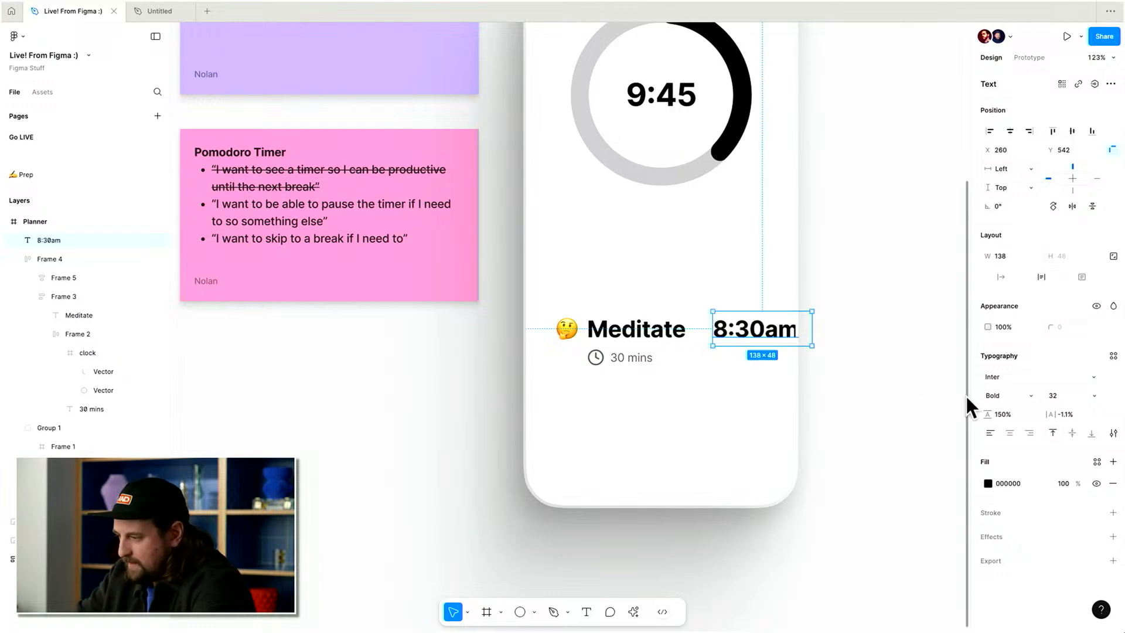
Set the 8:30am label's font size to 16.
{"action": "left_click", "coordinate": [1065, 398]}
{"action": "key", "text": "shift+Down"}
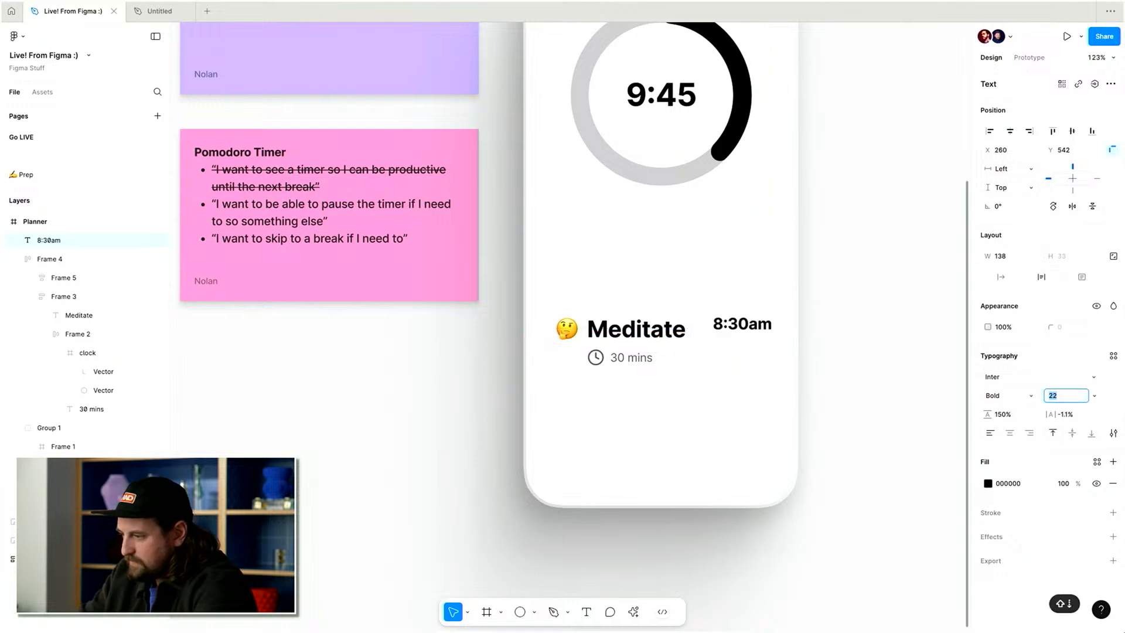
{"action": "key", "text": "shift+Down"}
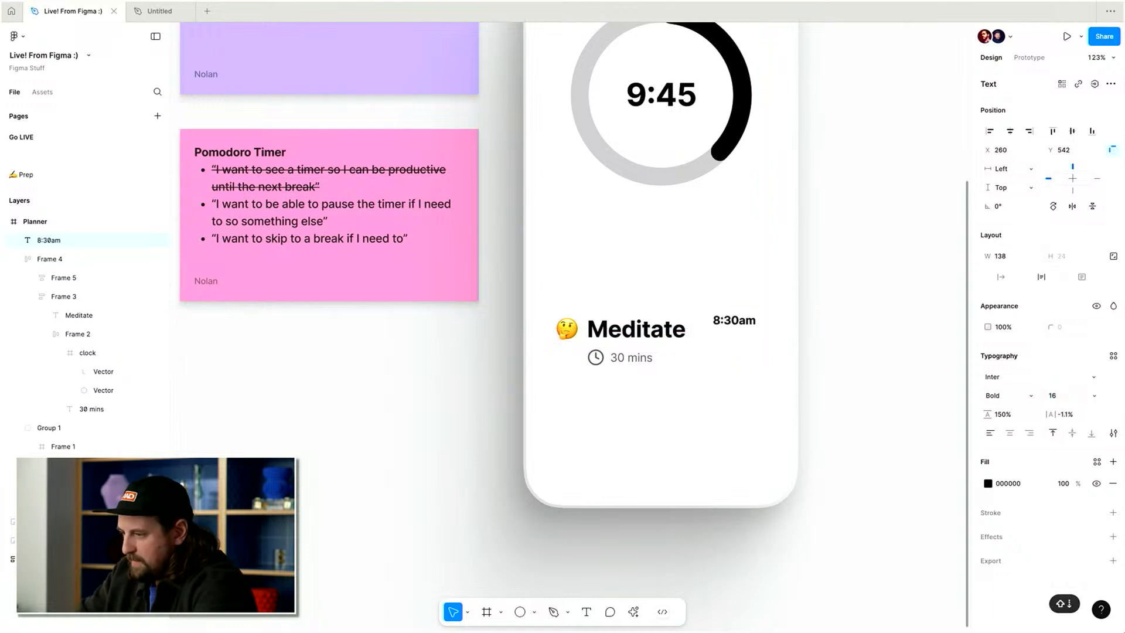
Copy the 30 mins text's style and paste it onto the 8:30am label.
{"action": "left_click", "coordinate": [636, 356]}
{"action": "key", "text": "ctrl+alt+c"}
{"action": "left_click", "coordinate": [729, 328]}
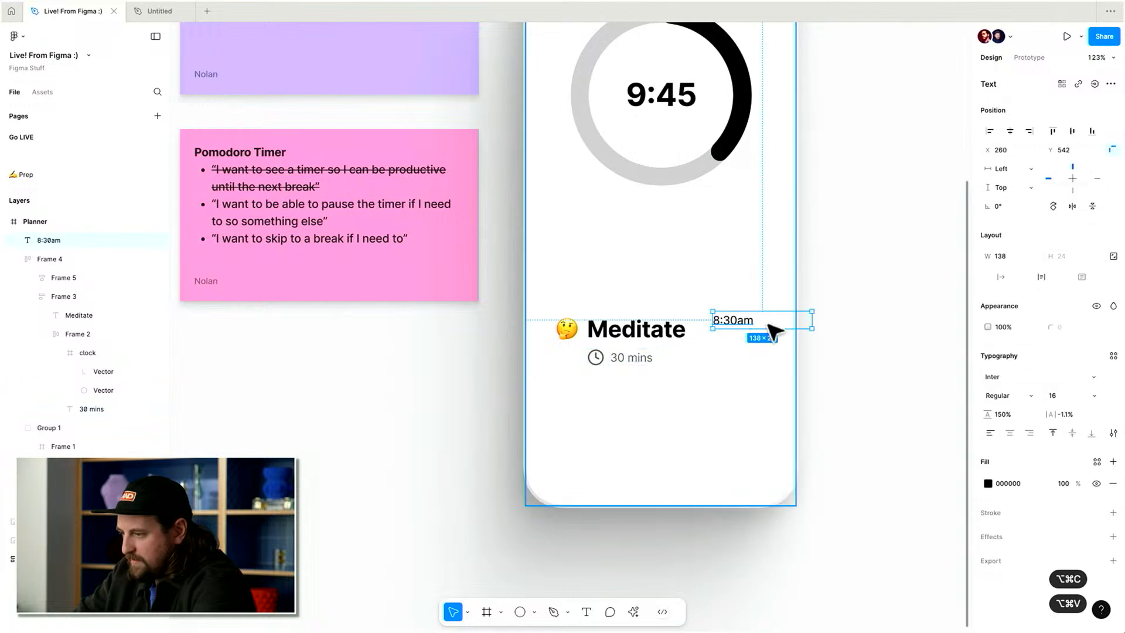
{"action": "scroll", "coordinate": [773, 326], "scroll_direction": "up", "scroll_amount": 3}
{"action": "key", "text": "ctrl+alt+v"}
Edit the time label's text to read 8:30am - 9:00am.
{"action": "left_click_drag", "start_coordinate": [711, 322], "coordinate": [730, 335]}
{"action": "key", "text": "Return"}
{"action": "key", "text": "Right"}
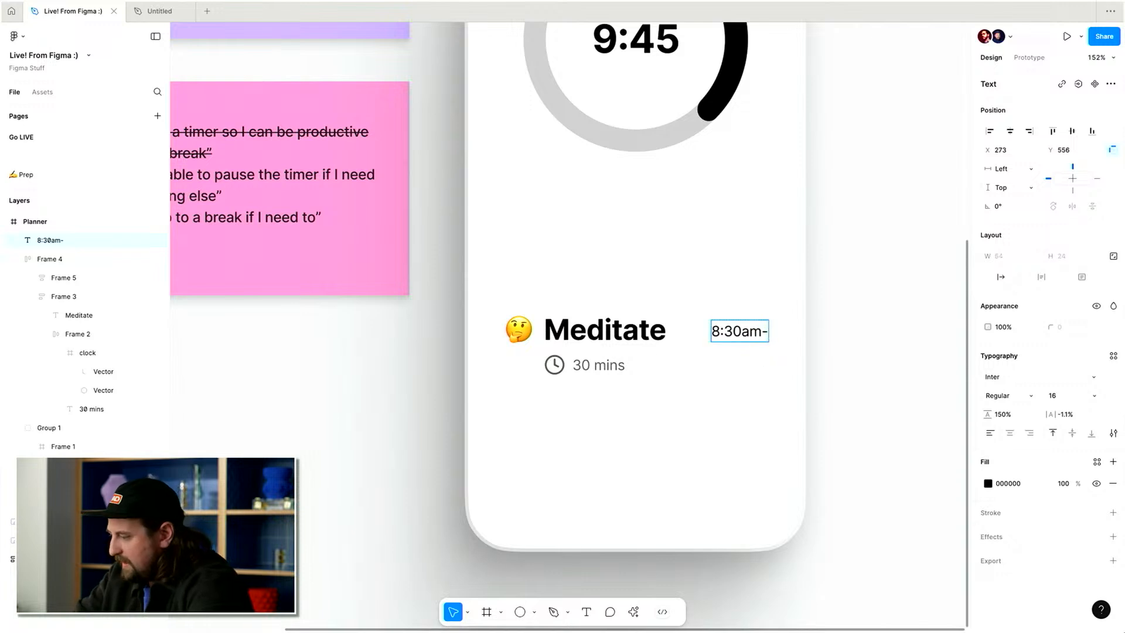
{"action": "type", "text": "- 9:00am"}
{"action": "key", "text": "Escape"}
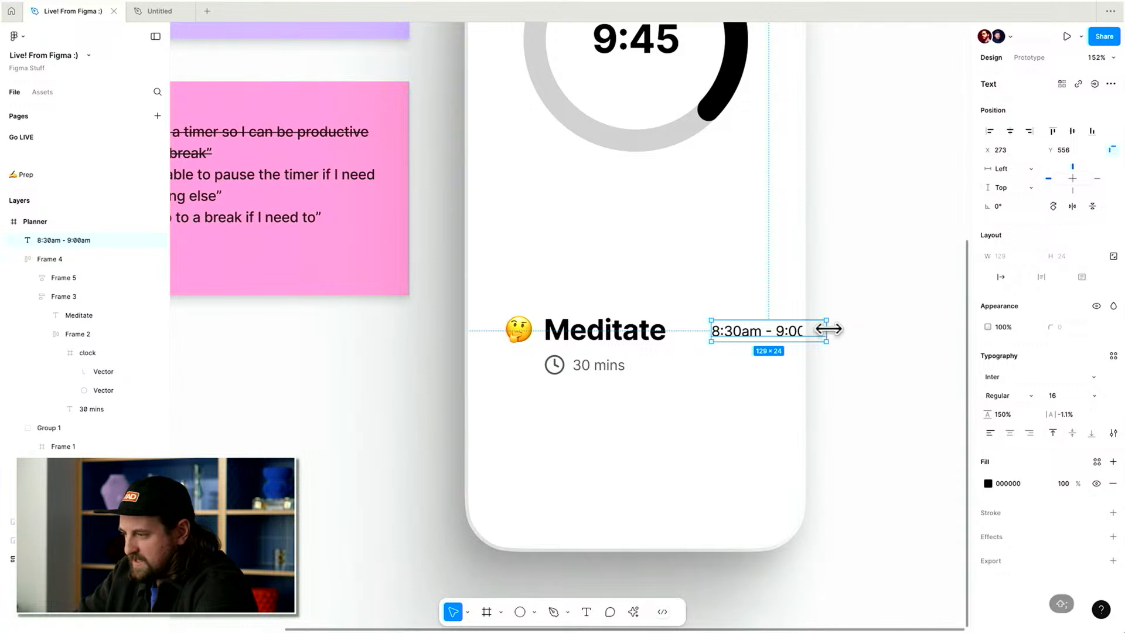
Narrow the time label to about 70 px wide so it wraps onto two lines.
{"action": "scroll", "coordinate": [828, 334], "scroll_direction": "up", "scroll_amount": 5}
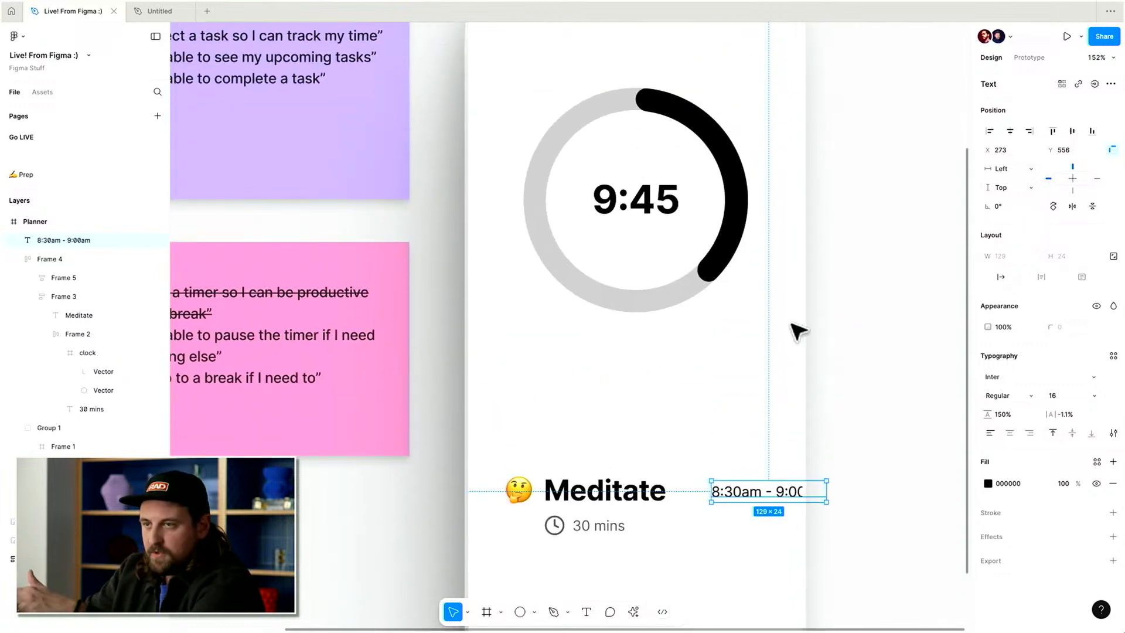
{"action": "scroll", "coordinate": [799, 329], "scroll_direction": "down", "scroll_amount": 1}
{"action": "left_click_drag", "start_coordinate": [831, 466], "coordinate": [789, 466]}
{"action": "left_click", "coordinate": [1032, 437]}
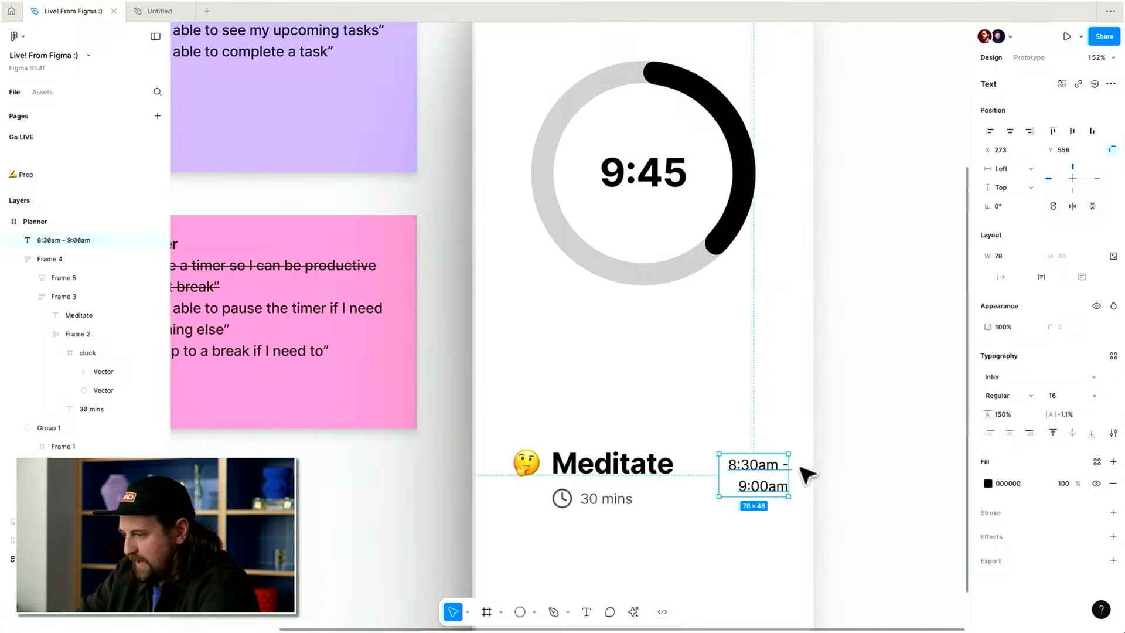
{"action": "left_click_drag", "start_coordinate": [786, 469], "coordinate": [781, 484]}
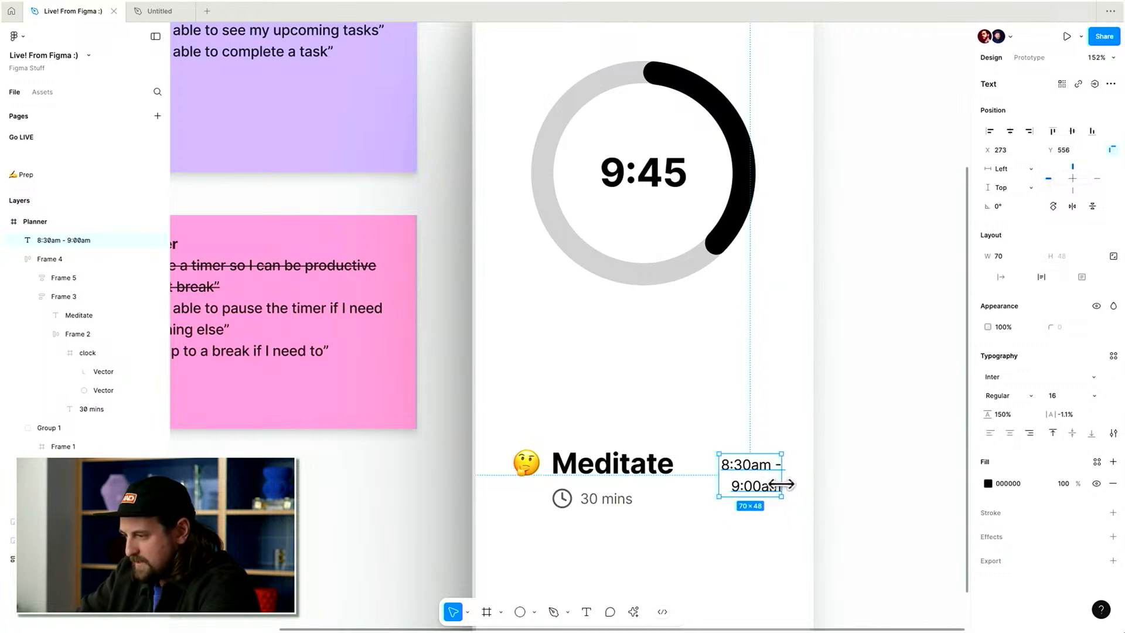
{"action": "left_click", "coordinate": [839, 478]}
Set the time label's font size to 13 and its opacity to 60%.
{"action": "scroll", "coordinate": [839, 477], "scroll_direction": "down", "scroll_amount": 2}
{"action": "scroll", "coordinate": [835, 473], "scroll_direction": "up", "scroll_amount": 5}
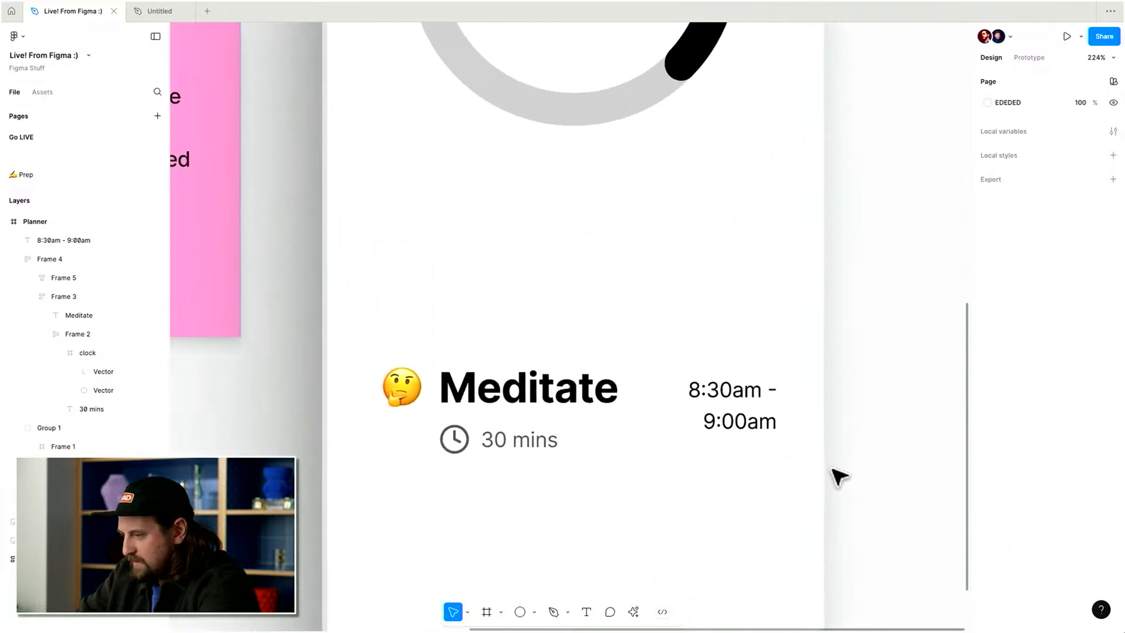
{"action": "left_click", "coordinate": [739, 396]}
{"action": "key", "text": "Down"}
{"action": "key", "text": "Down"}
{"action": "key", "text": "Down"}
{"action": "key", "text": "Down"}
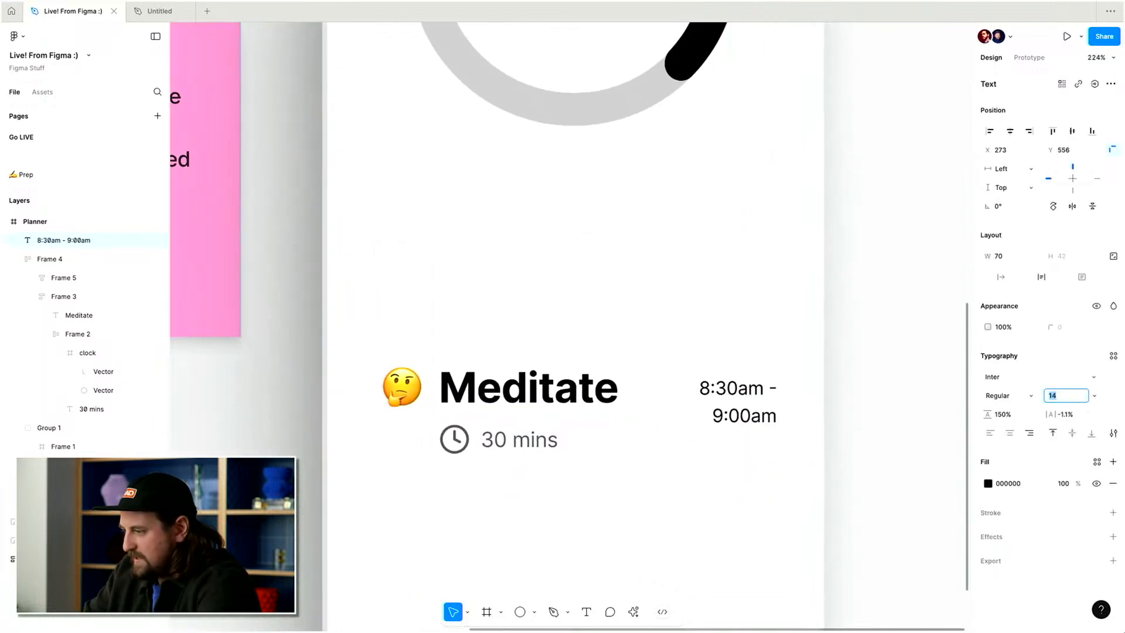
{"action": "key", "text": "Up"}
{"action": "key", "text": "Return"}
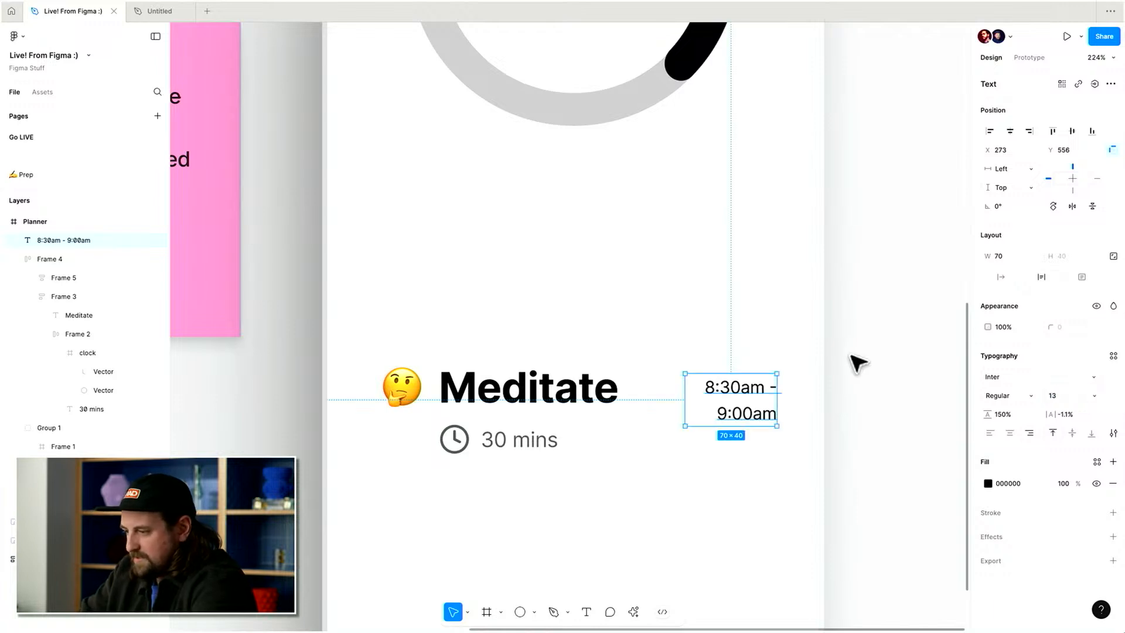
{"action": "key", "text": "6"}
Scale the clock icon down to 16 × 16 with the Scale tool.
{"action": "scroll", "coordinate": [848, 387], "scroll_direction": "down", "scroll_amount": 4}
{"action": "left_click", "coordinate": [613, 432]}
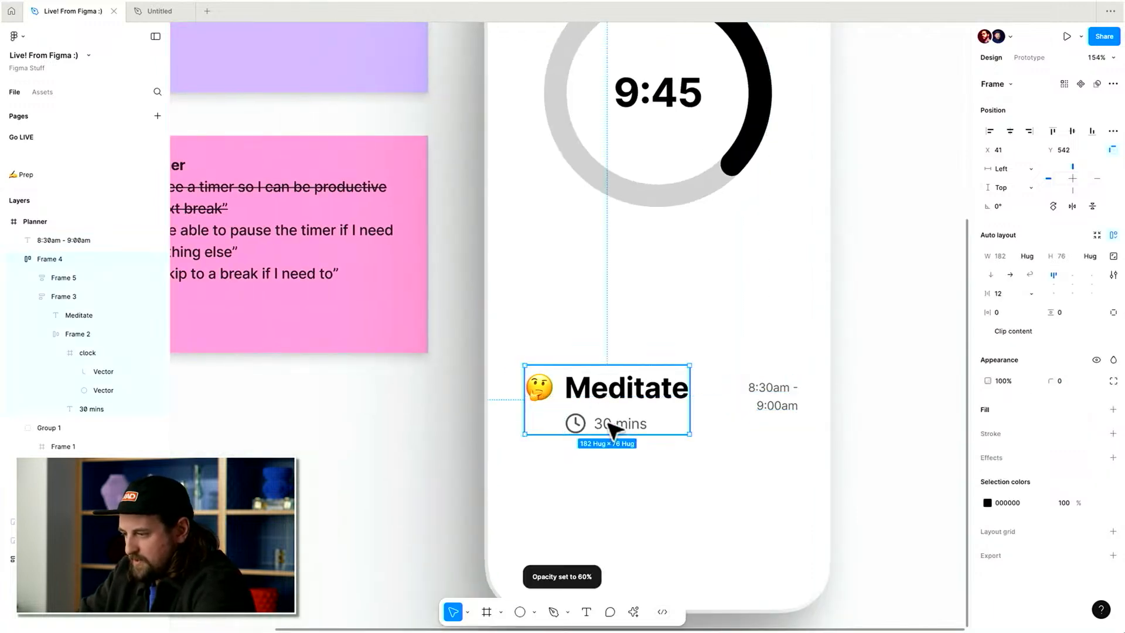
{"action": "double_click", "coordinate": [572, 422]}
{"action": "double_click", "coordinate": [575, 423]}
{"action": "key", "text": "k"}
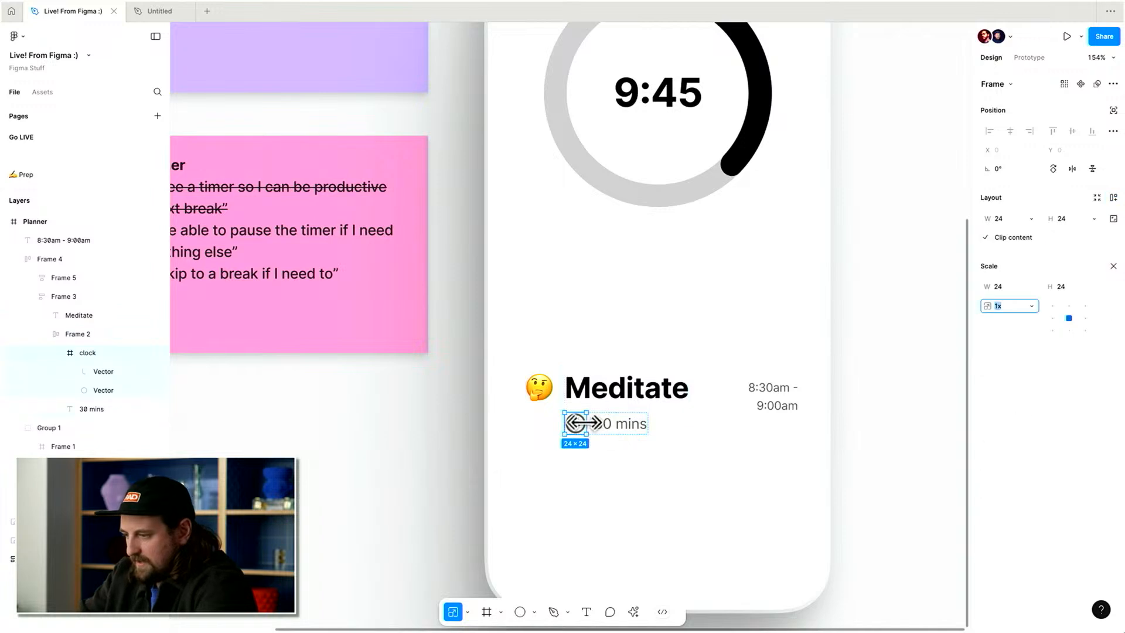
{"action": "key", "text": "shift+Tab"}
{"action": "key", "text": "shift+Tab"}
{"action": "type", "text": "16"}
{"action": "key", "text": "Return"}
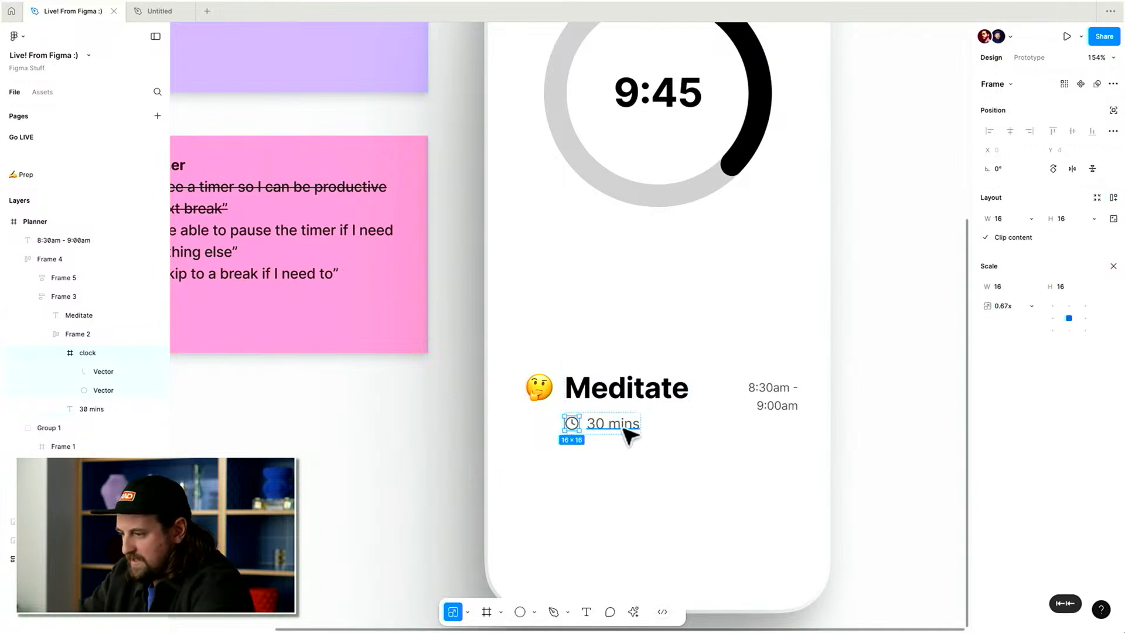
Set the gap between the clock icon and the 30 mins text to 4.
{"action": "key", "text": "shift+Return"}
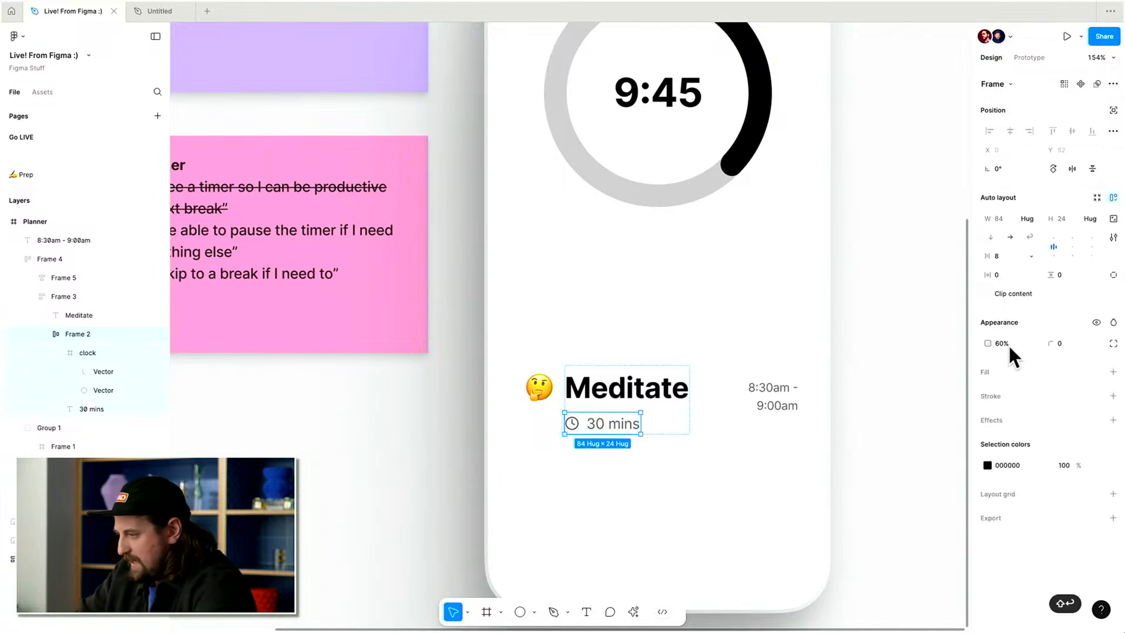
{"action": "left_click", "coordinate": [1008, 252]}
{"action": "type", "text": "4"}
{"action": "key", "text": "Return"}
{"action": "left_click", "coordinate": [872, 317]}
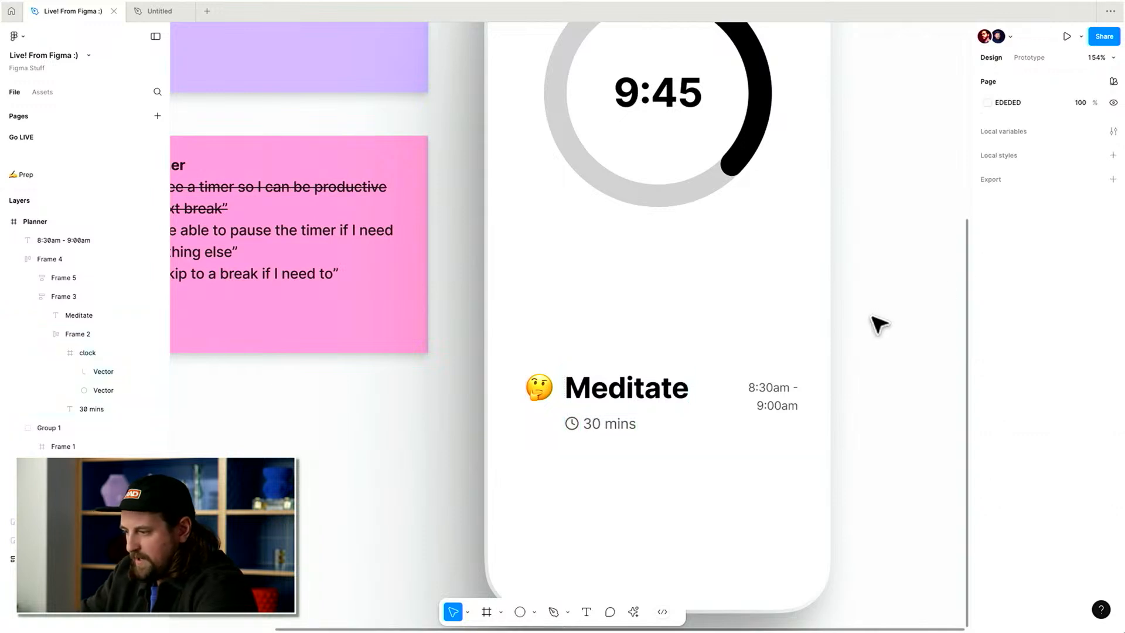
{"action": "key", "text": "super+z"}
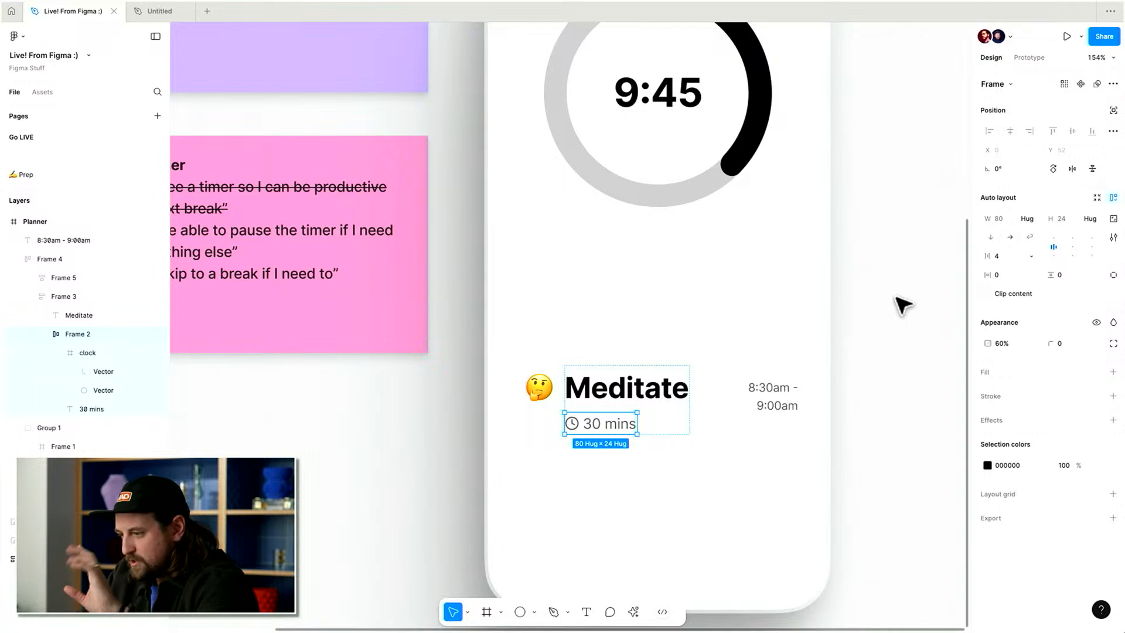
Wrap the title group and the time label together in a new auto layout frame.
{"action": "scroll", "coordinate": [902, 305], "scroll_direction": "up", "scroll_amount": 1}
{"action": "scroll", "coordinate": [903, 304], "scroll_direction": "left", "scroll_amount": 1}
{"action": "scroll", "coordinate": [903, 304], "scroll_direction": "down", "scroll_amount": 1}
{"action": "scroll", "coordinate": [902, 305], "scroll_direction": "left", "scroll_amount": 1}
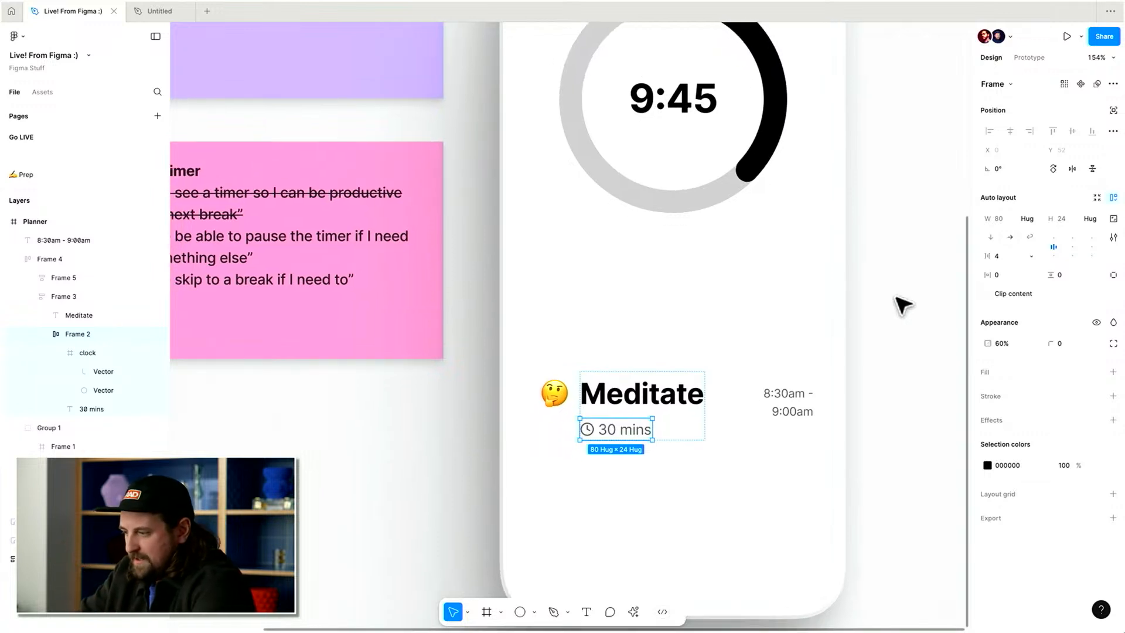
{"action": "left_click", "coordinate": [789, 398]}
{"action": "left_click", "coordinate": [604, 400], "text": "shift"}
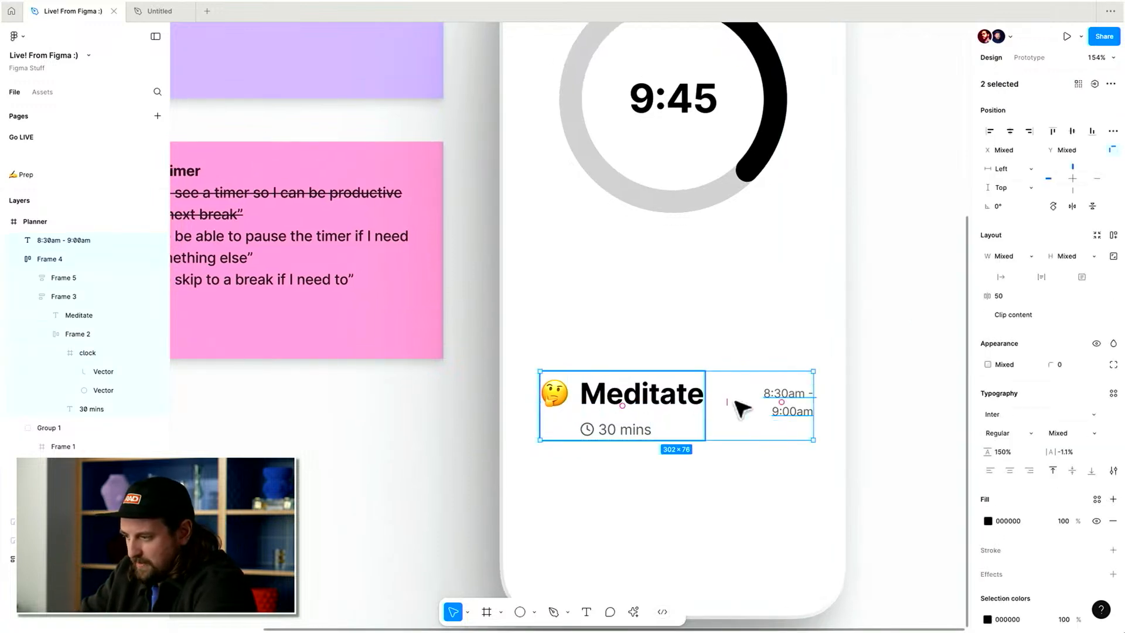
{"action": "key", "text": "shift+a"}
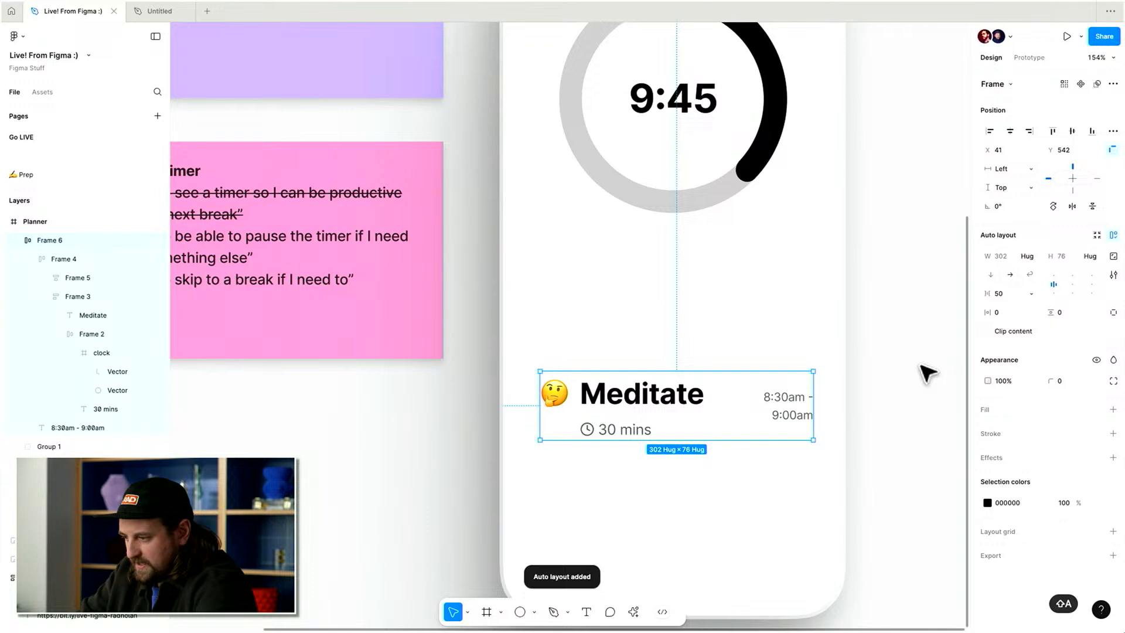
{"action": "left_click", "coordinate": [607, 429]}
{"action": "scroll", "coordinate": [612, 427], "scroll_direction": "up", "scroll_amount": 3}
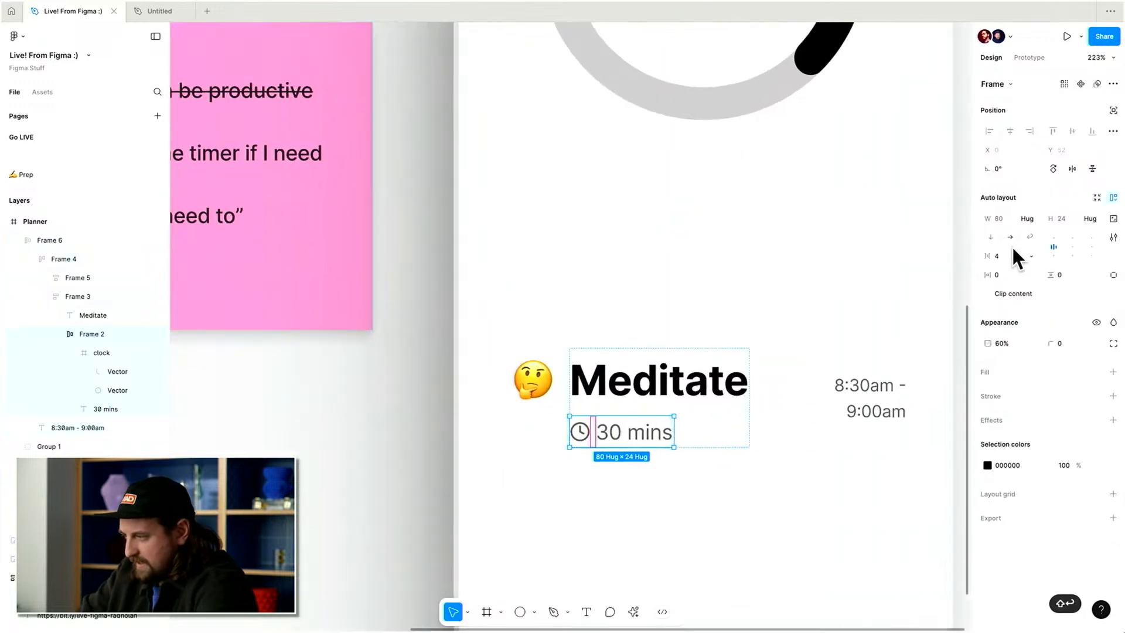
{"action": "left_click", "coordinate": [899, 243]}
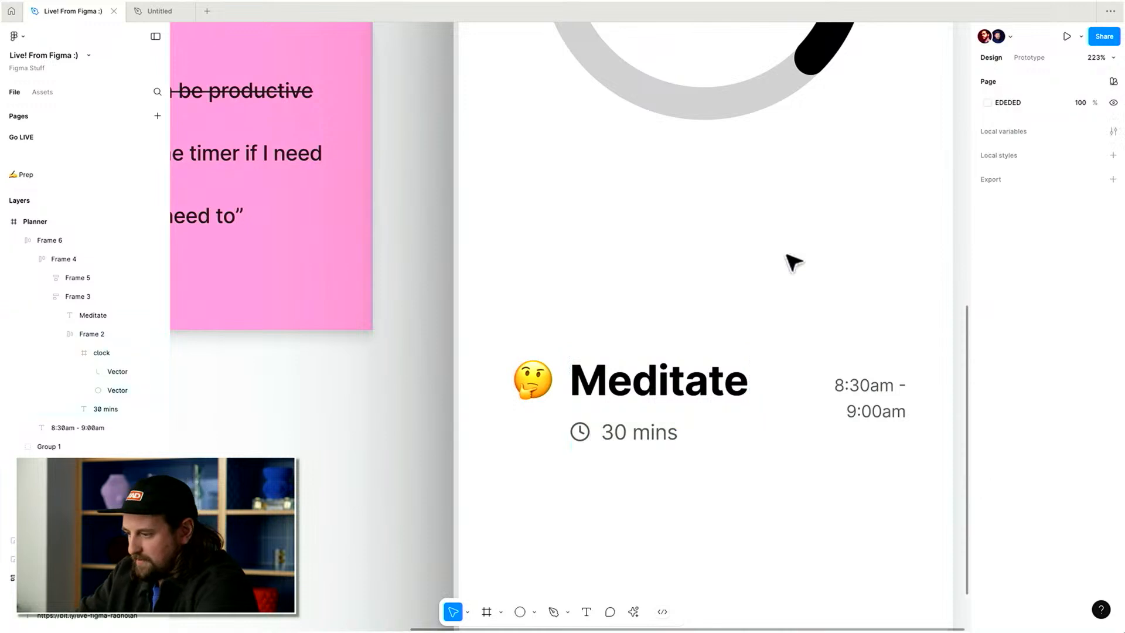
{"action": "scroll", "coordinate": [736, 282], "scroll_direction": "down", "scroll_amount": 2}
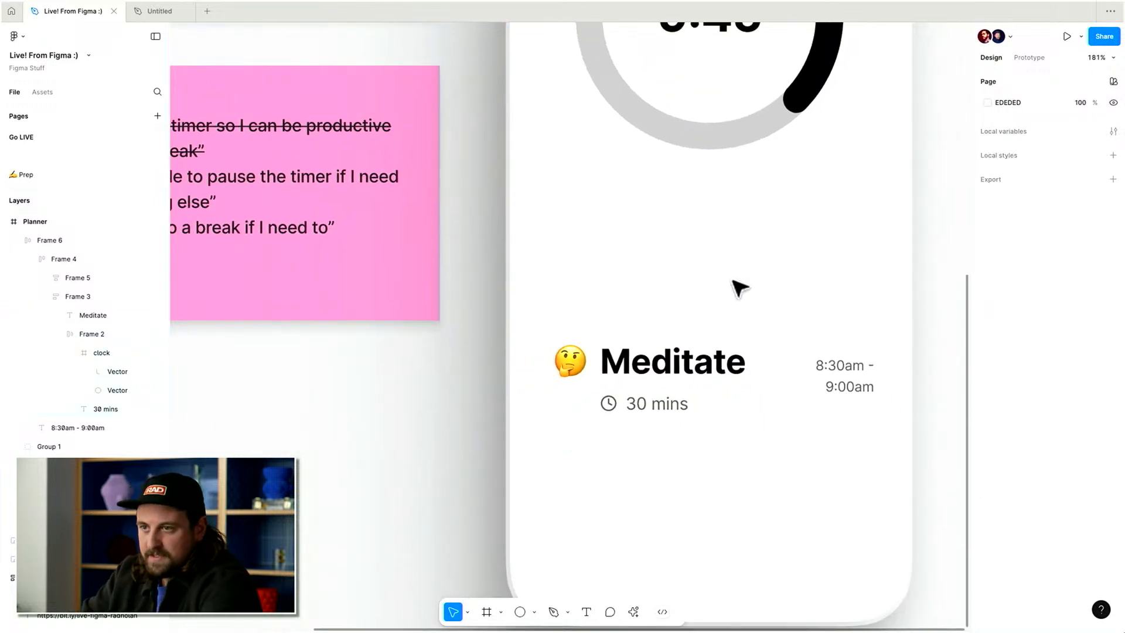
{"action": "key", "text": "super+z"}
{"action": "key", "text": "super+z"}
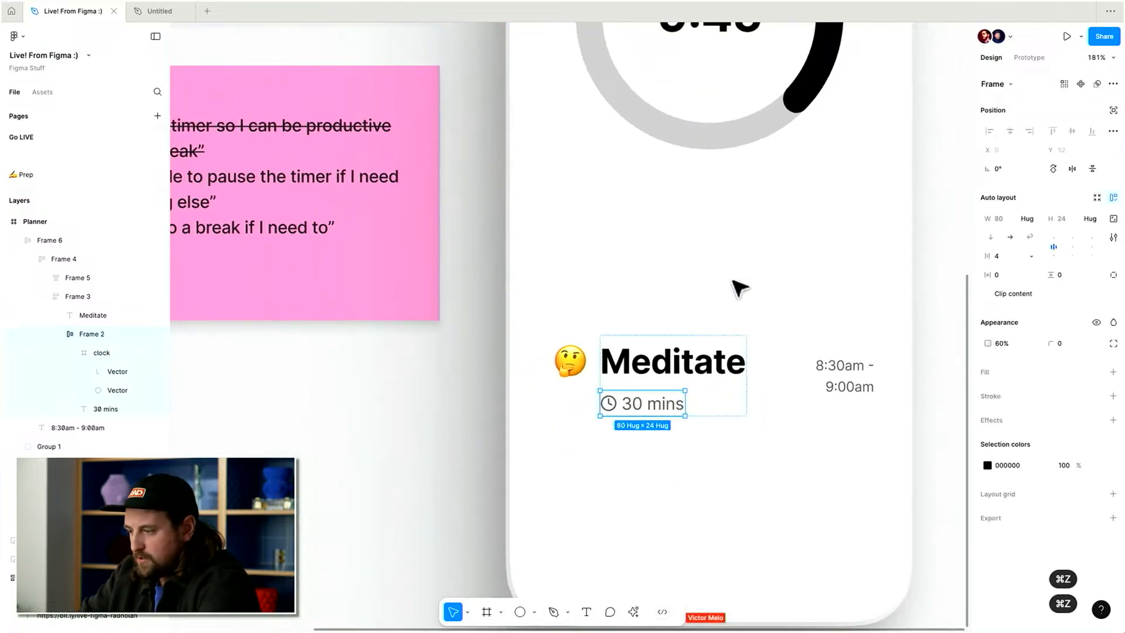
{"action": "scroll", "coordinate": [734, 282], "scroll_direction": "down", "scroll_amount": 1}
{"action": "scroll", "coordinate": [701, 293], "scroll_direction": "right", "scroll_amount": 1}
{"action": "scroll", "coordinate": [636, 381], "scroll_direction": "left", "scroll_amount": 1}
{"action": "scroll", "coordinate": [639, 389], "scroll_direction": "left", "scroll_amount": 5}
{"action": "scroll", "coordinate": [639, 389], "scroll_direction": "down", "scroll_amount": 8}
{"action": "scroll", "coordinate": [639, 389], "scroll_direction": "right", "scroll_amount": 8}
{"action": "scroll", "coordinate": [638, 390], "scroll_direction": "down", "scroll_amount": 10}
{"action": "scroll", "coordinate": [638, 389], "scroll_direction": "up", "scroll_amount": 8}
{"action": "scroll", "coordinate": [639, 387], "scroll_direction": "up", "scroll_amount": 5}
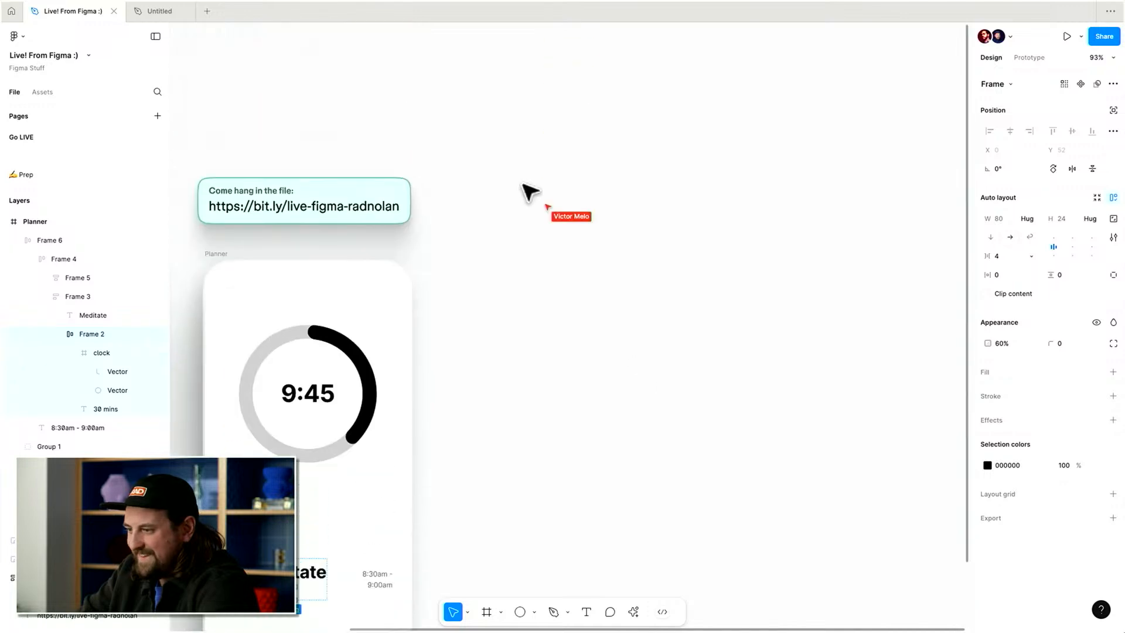
{"action": "scroll", "coordinate": [525, 183], "scroll_direction": "up", "scroll_amount": 5}
{"action": "scroll", "coordinate": [525, 183], "scroll_direction": "down", "scroll_amount": 5}
{"action": "scroll", "coordinate": [525, 184], "scroll_direction": "left", "scroll_amount": 4}
{"action": "scroll", "coordinate": [525, 183], "scroll_direction": "down", "scroll_amount": 3}
{"action": "scroll", "coordinate": [525, 183], "scroll_direction": "up", "scroll_amount": 3}
{"action": "scroll", "coordinate": [596, 161], "scroll_direction": "up", "scroll_amount": 6}
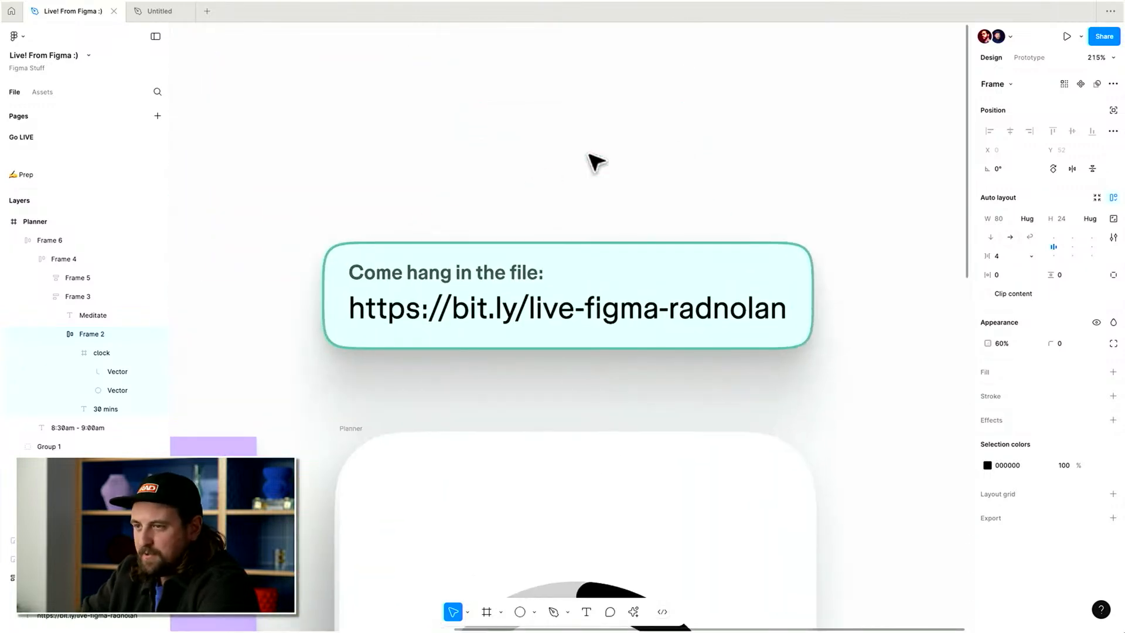
{"action": "scroll", "coordinate": [595, 161], "scroll_direction": "up", "scroll_amount": 3}
{"action": "scroll", "coordinate": [596, 160], "scroll_direction": "down", "scroll_amount": 2}
{"action": "scroll", "coordinate": [595, 161], "scroll_direction": "up", "scroll_amount": 3}
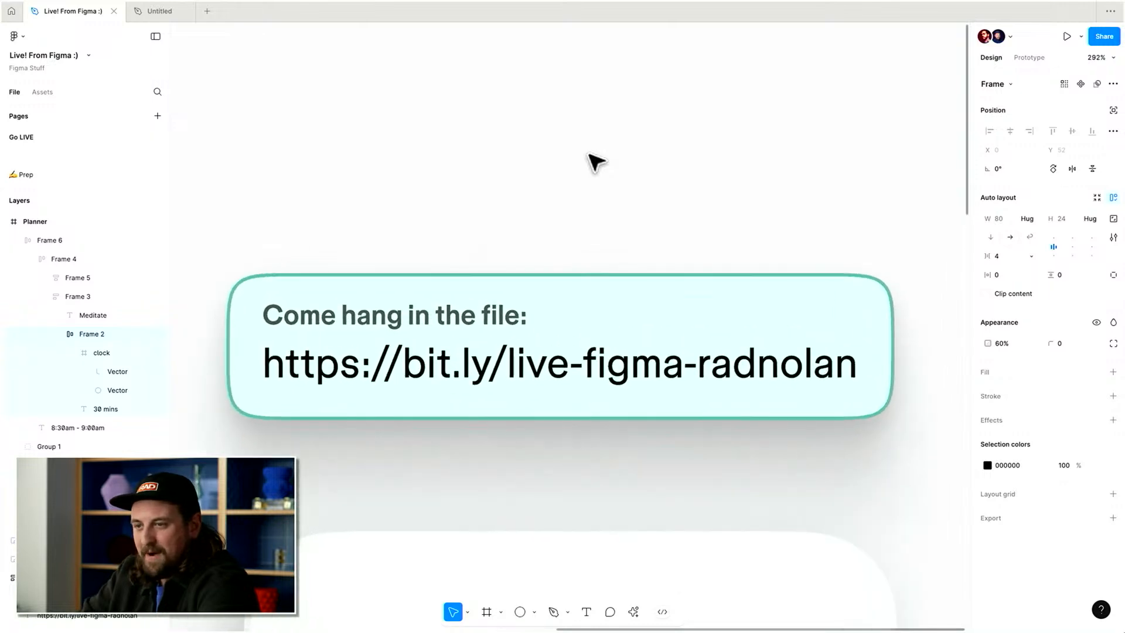
{"action": "scroll", "coordinate": [595, 161], "scroll_direction": "down", "scroll_amount": 4}
{"action": "scroll", "coordinate": [596, 160], "scroll_direction": "down", "scroll_amount": 5}
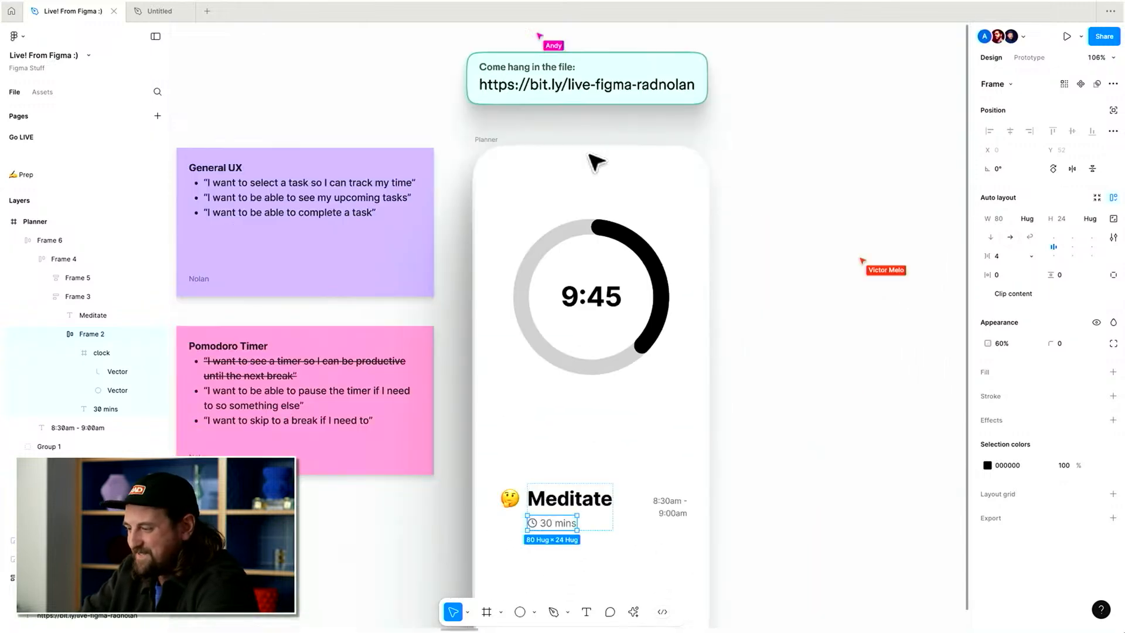
Apply cap-height-to-baseline vertical trim to the Meditate title.
{"action": "scroll", "coordinate": [621, 352], "scroll_direction": "up", "scroll_amount": 2}
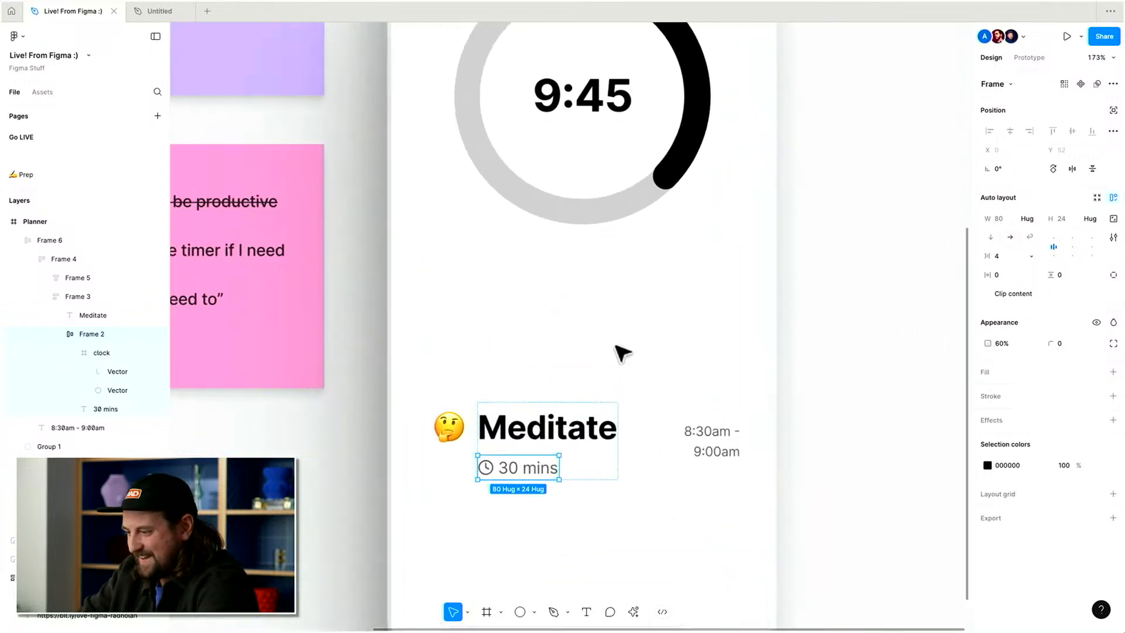
{"action": "left_click", "coordinate": [603, 452], "text": "shift"}
{"action": "left_click", "coordinate": [580, 426]}
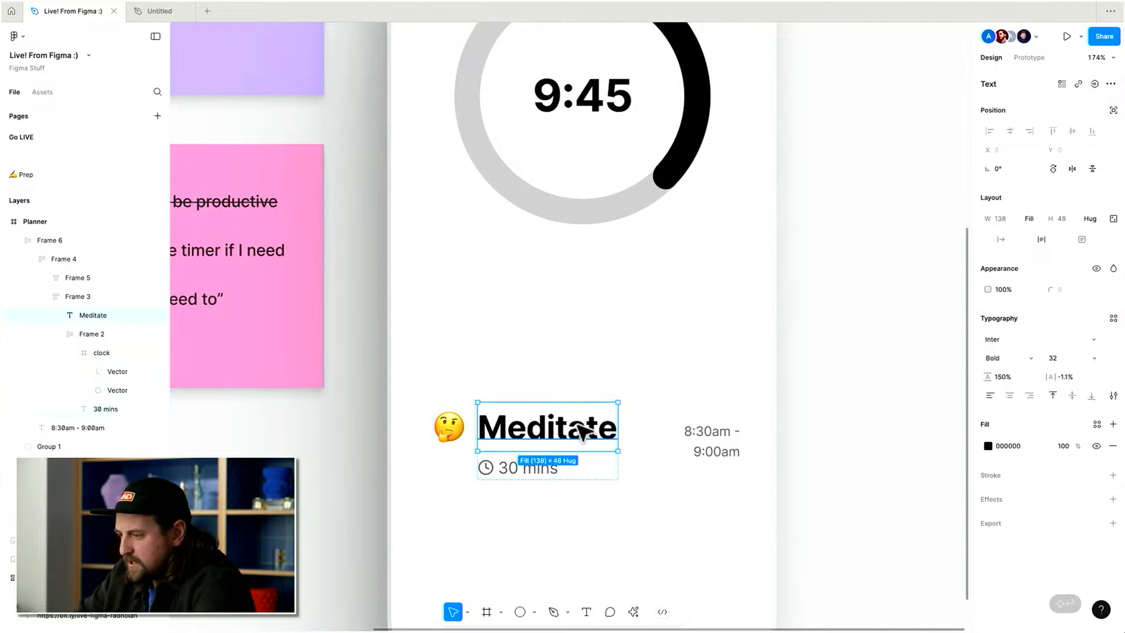
{"action": "left_click", "coordinate": [1114, 396]}
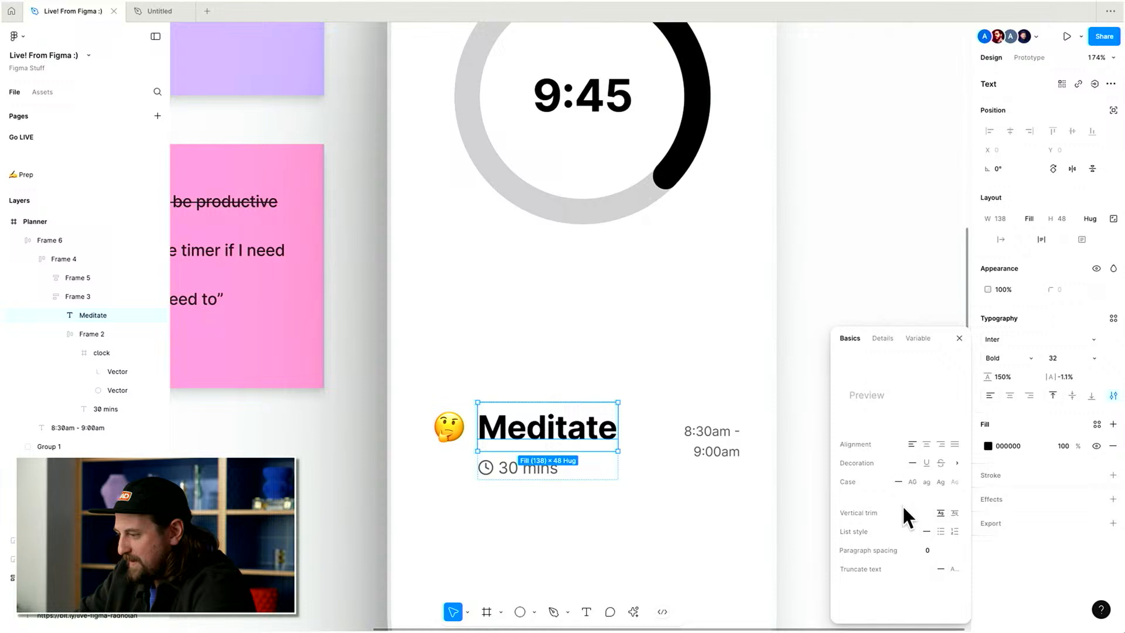
{"action": "left_click", "coordinate": [955, 513]}
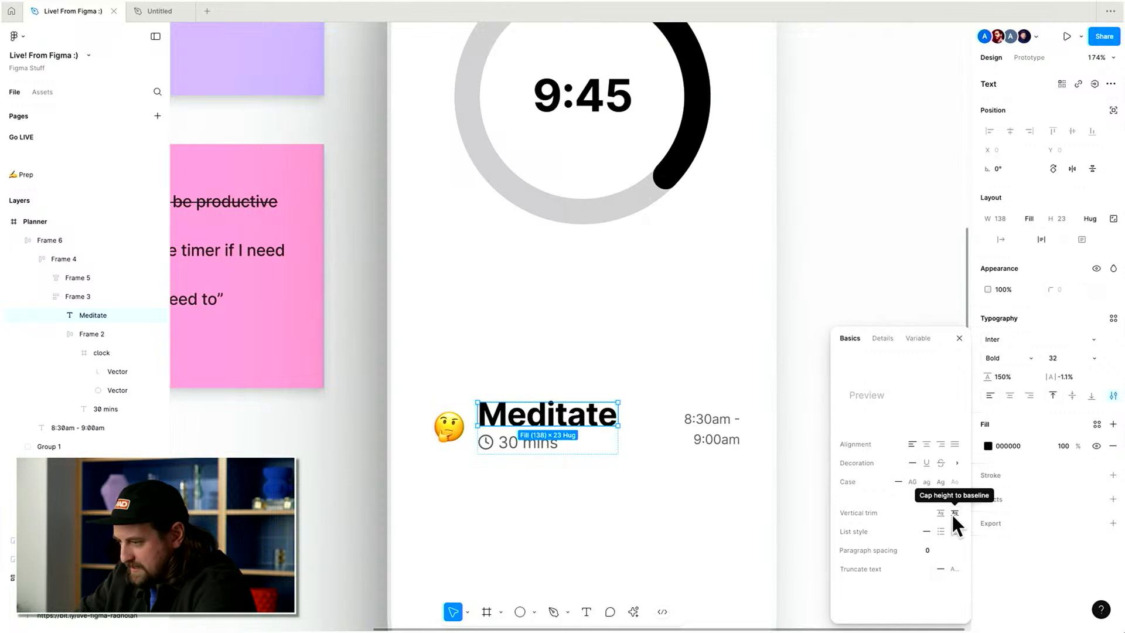
{"action": "left_click", "coordinate": [994, 575]}
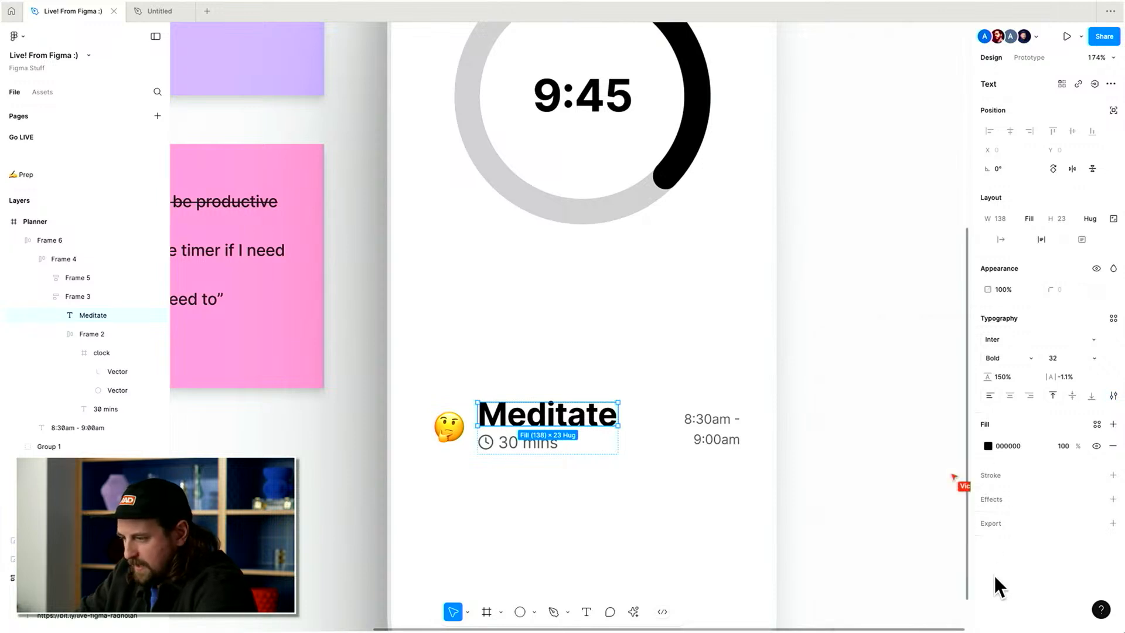
Apply cap-height-to-baseline vertical trim to the thinking-face emoji.
{"action": "left_click", "coordinate": [463, 439]}
{"action": "key", "text": "super+shift+g"}
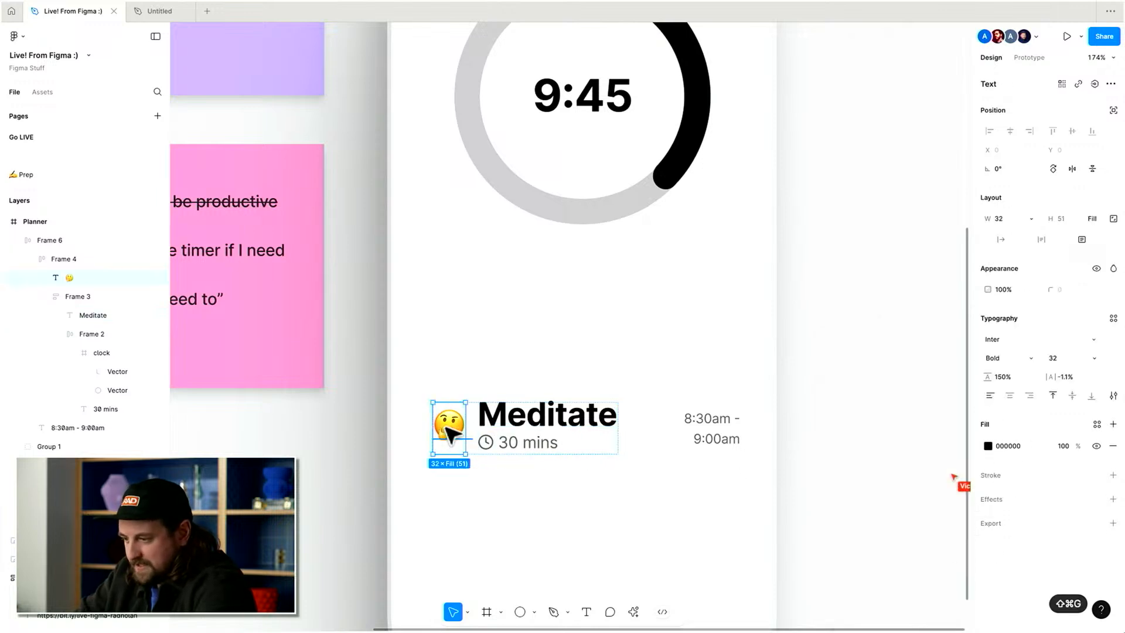
{"action": "left_click", "coordinate": [1114, 397]}
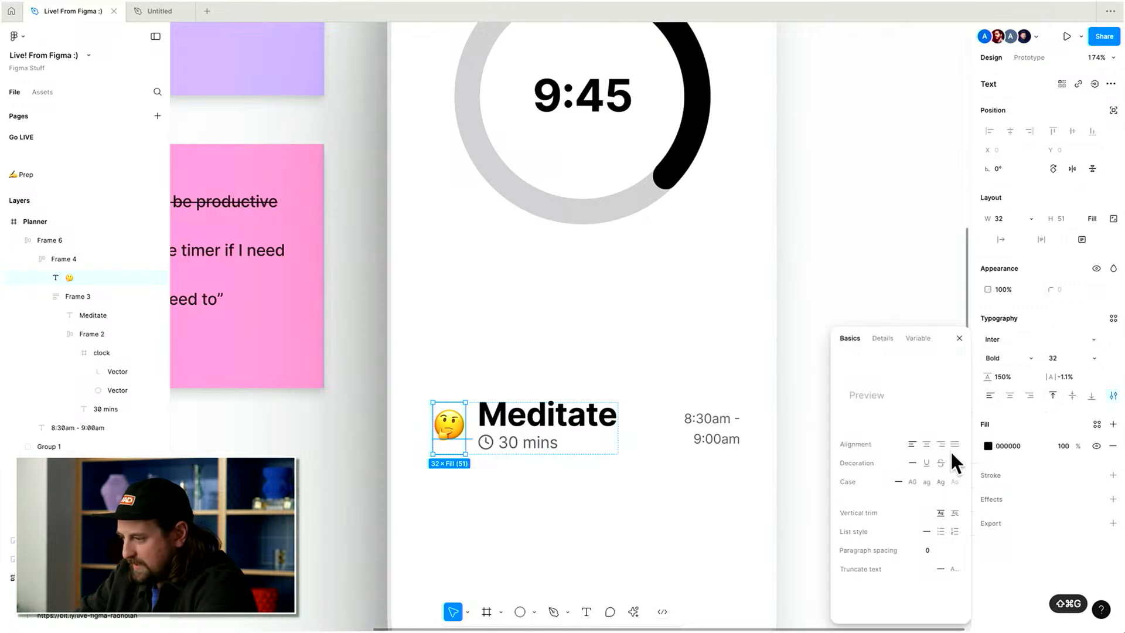
{"action": "left_click", "coordinate": [954, 513]}
{"action": "left_click", "coordinate": [789, 450]}
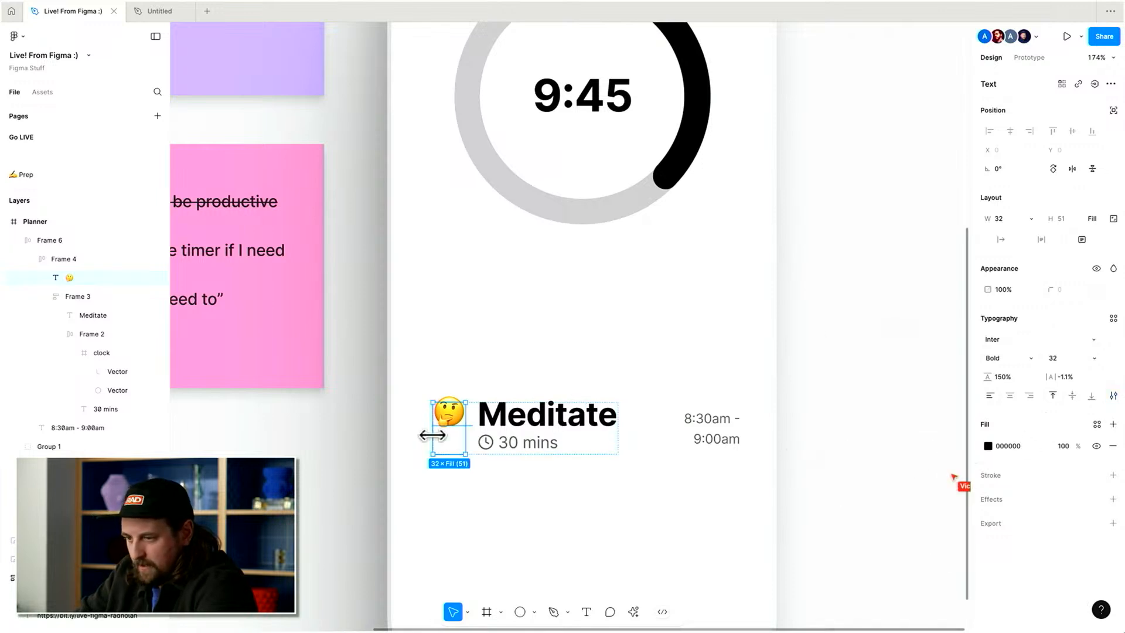
{"action": "double_click", "coordinate": [452, 434]}
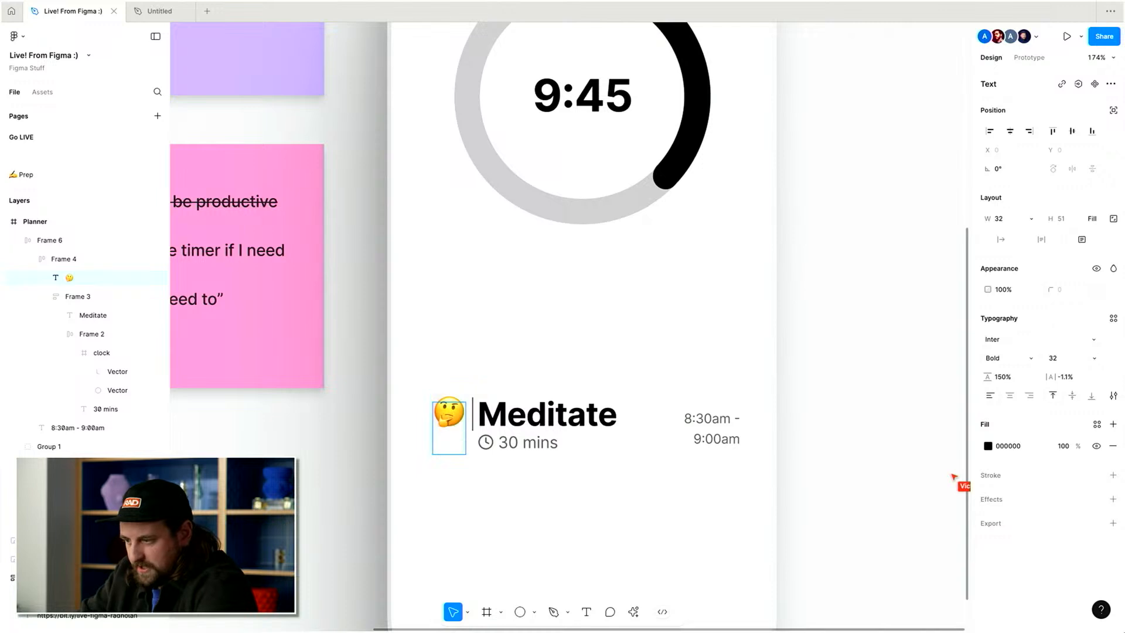
{"action": "key", "text": "Escape"}
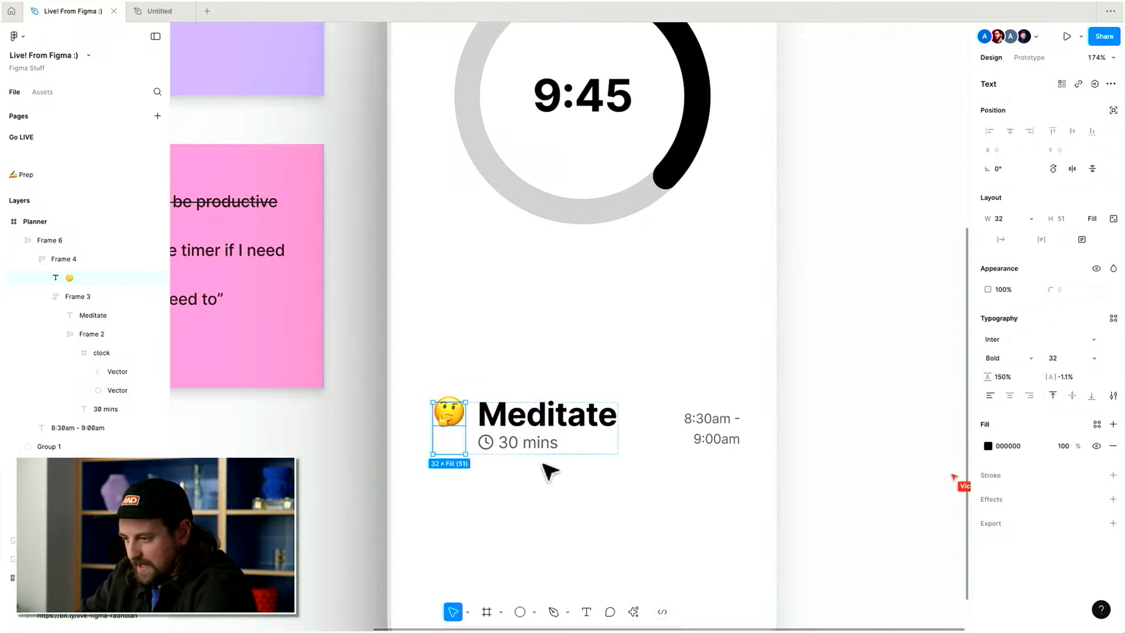
{"action": "key", "text": "Escape"}
{"action": "double_click", "coordinate": [455, 418]}
{"action": "double_click", "coordinate": [455, 418]}
{"action": "double_click", "coordinate": [454, 417]}
{"action": "key", "text": "super+z"}
{"action": "key", "text": "Escape"}
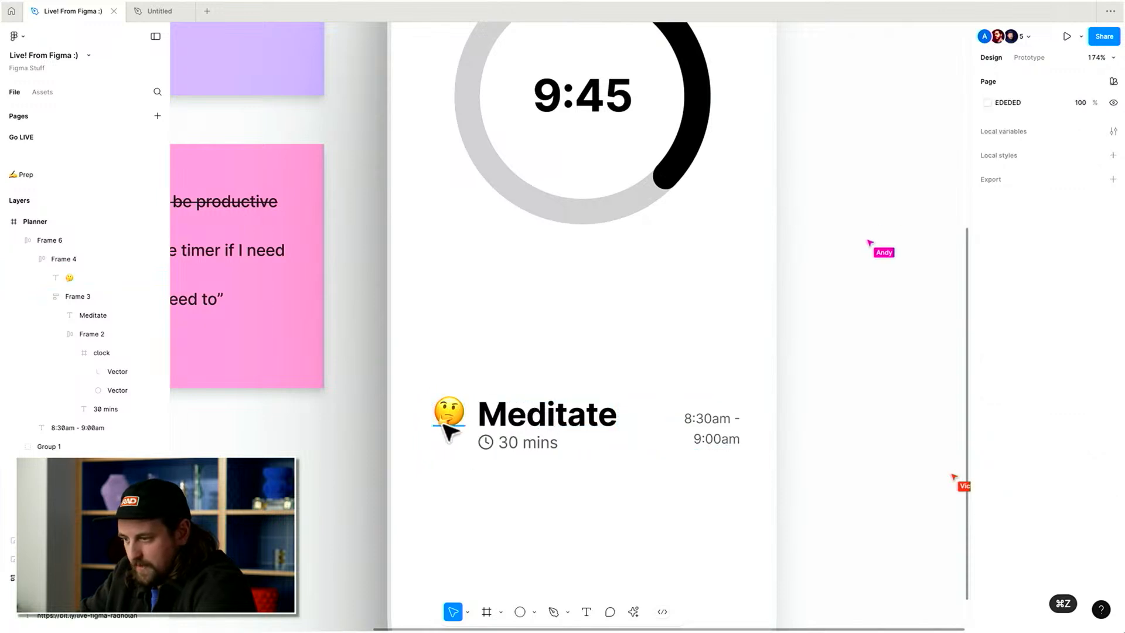
Wrap the emoji in its own frame.
{"action": "left_click", "coordinate": [444, 423], "text": "super"}
{"action": "key", "text": "shift+Return"}
{"action": "key", "text": "super+z"}
{"action": "key", "text": "super+alt+g"}
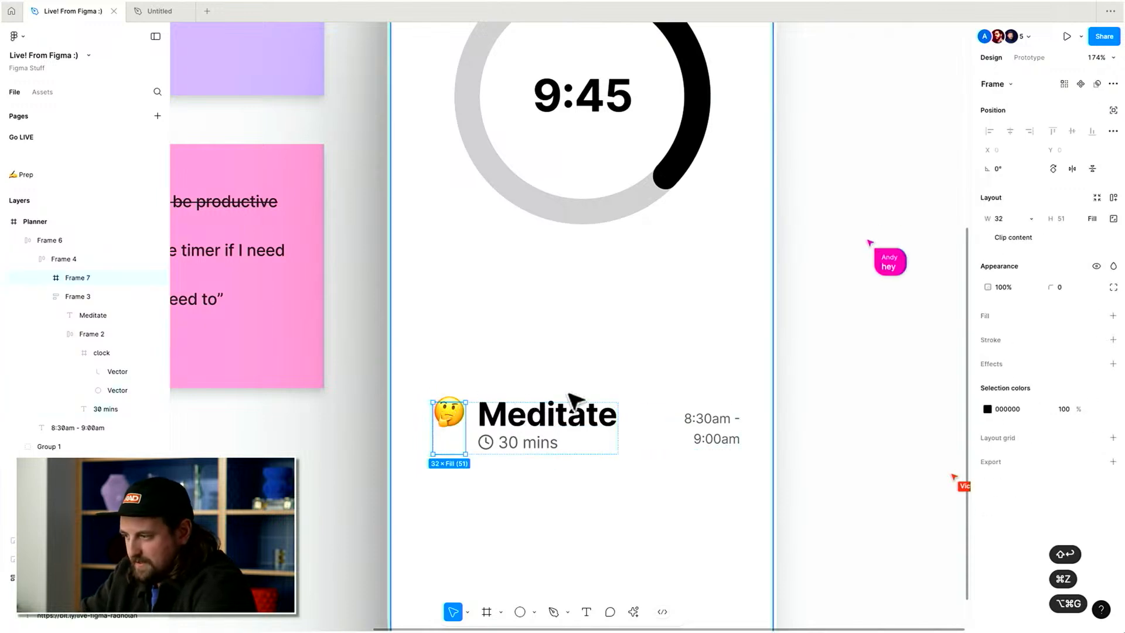
{"action": "key", "text": "Return"}
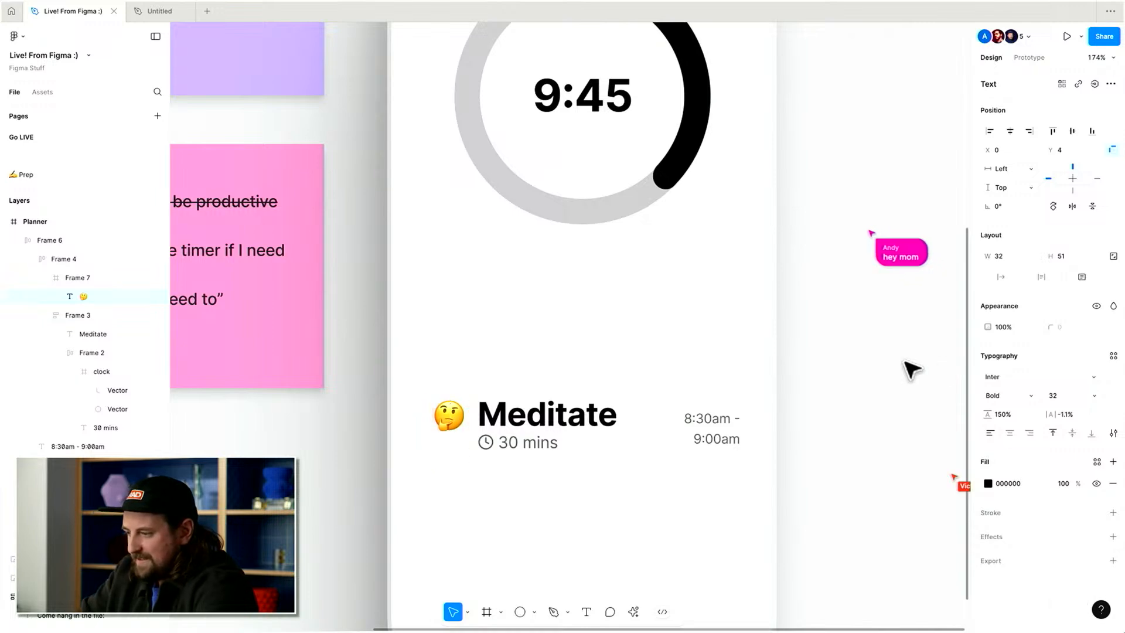
{"action": "left_click", "coordinate": [819, 385]}
{"action": "scroll", "coordinate": [819, 384], "scroll_direction": "down", "scroll_amount": 5}
{"action": "scroll", "coordinate": [688, 422], "scroll_direction": "up", "scroll_amount": 3}
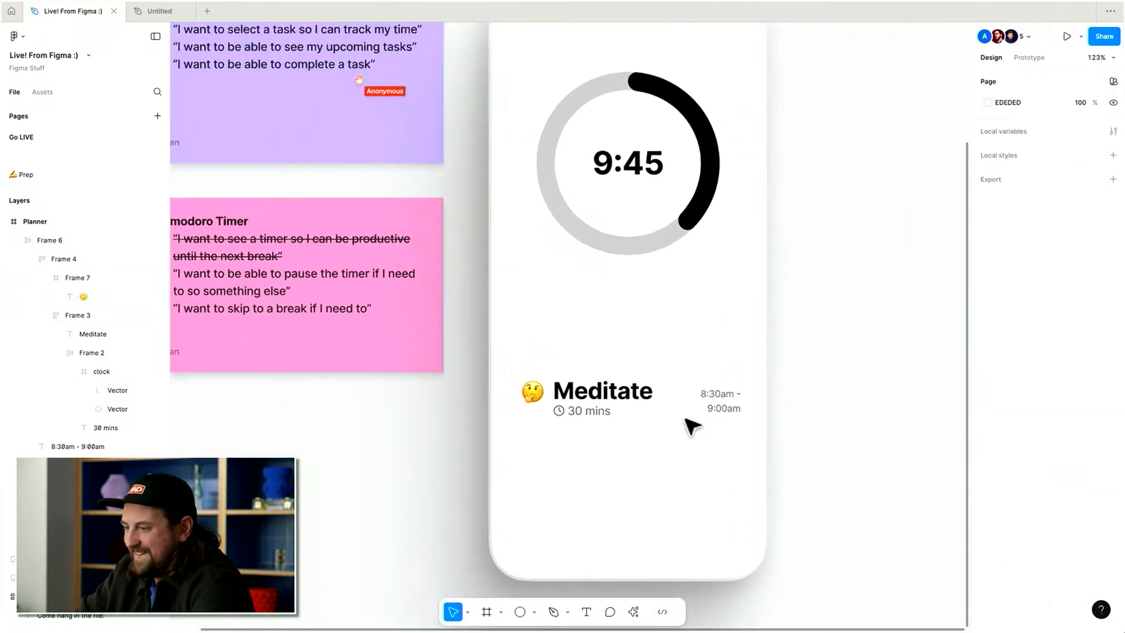
{"action": "left_click", "coordinate": [583, 384]}
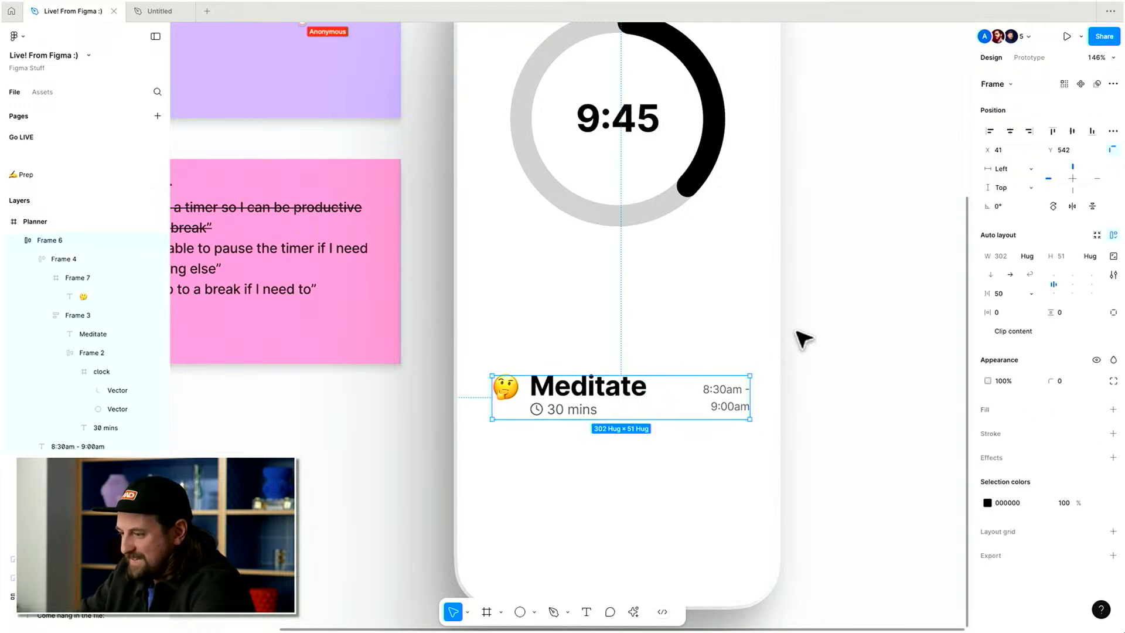
{"action": "scroll", "coordinate": [805, 338], "scroll_direction": "up", "scroll_amount": 1}
{"action": "key", "text": "shift+a"}
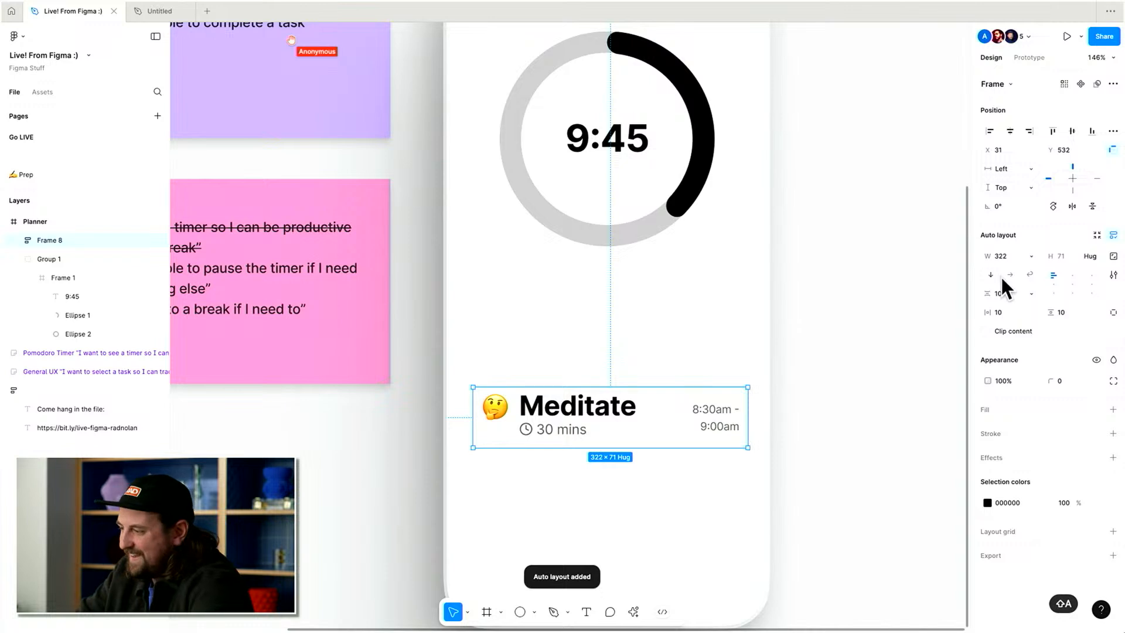
{"action": "key", "text": "super+z"}
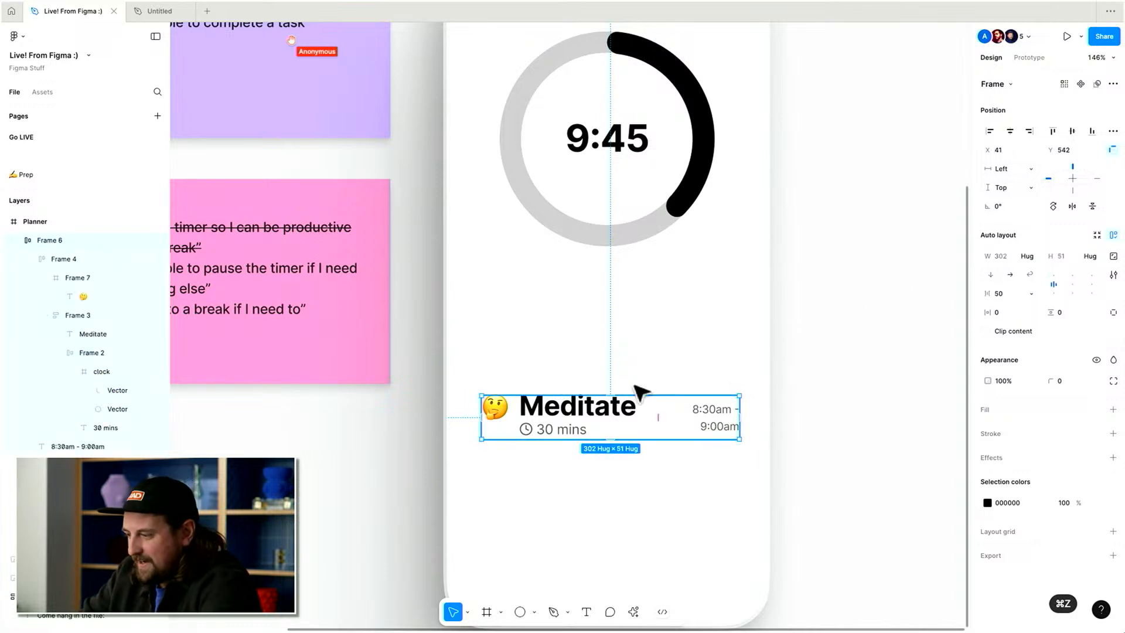
Inspect the title, duration and time range texts in the task row.
{"action": "double_click", "coordinate": [532, 420]}
{"action": "left_click", "coordinate": [712, 418]}
{"action": "left_click", "coordinate": [598, 413]}
{"action": "left_click", "coordinate": [676, 415]}
{"action": "double_click", "coordinate": [575, 414], "text": "super"}
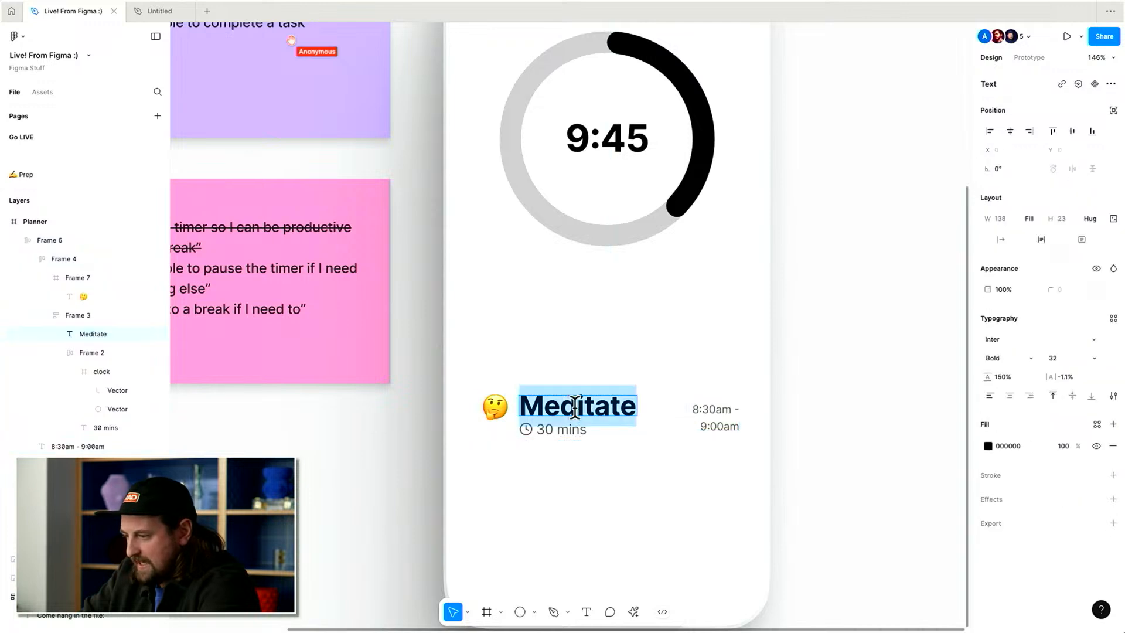
{"action": "left_click", "coordinate": [710, 411]}
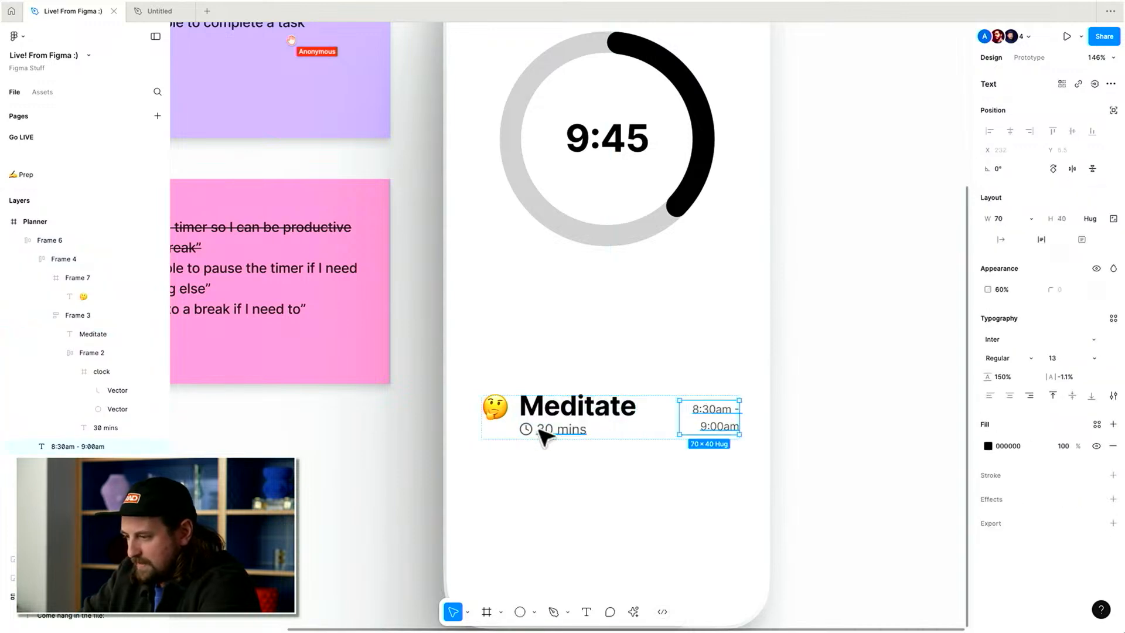
{"action": "left_click", "coordinate": [782, 375]}
{"action": "scroll", "coordinate": [783, 376], "scroll_direction": "down", "scroll_amount": 2}
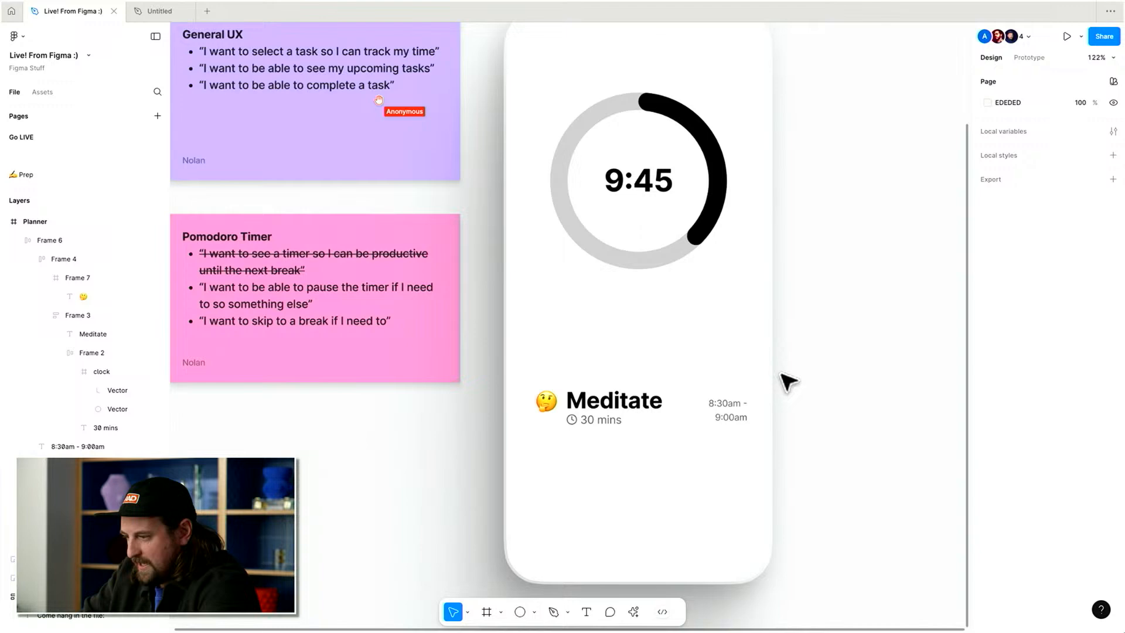
{"action": "left_click", "coordinate": [616, 418]}
Review the task requirements listed on the General UX sticky note.
{"action": "scroll", "coordinate": [817, 397], "scroll_direction": "down", "scroll_amount": 1}
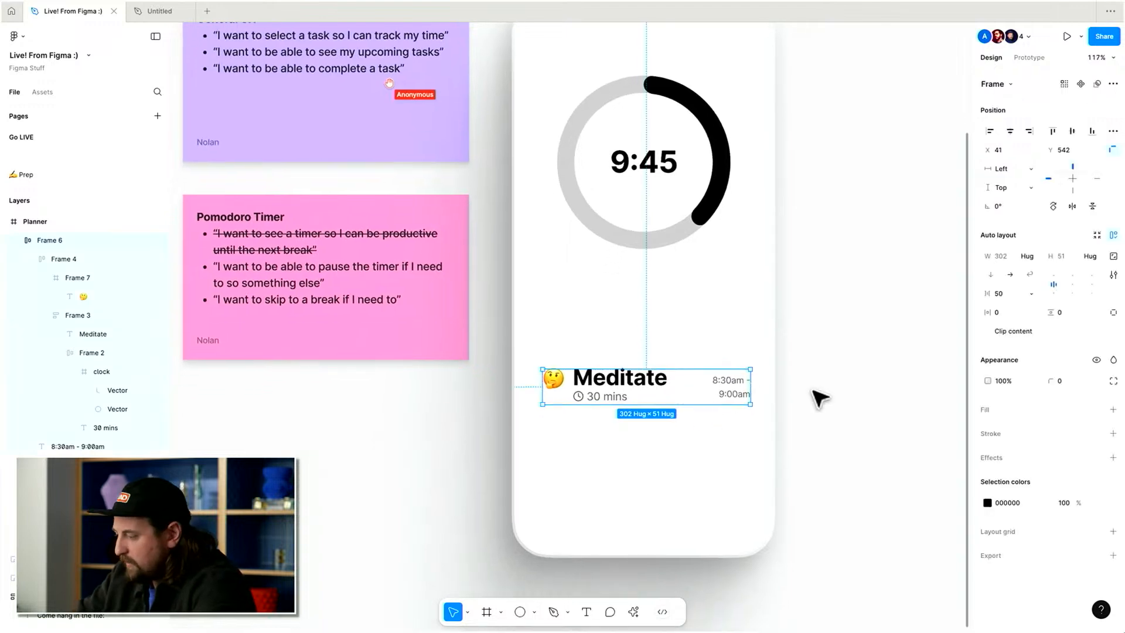
{"action": "scroll", "coordinate": [816, 397], "scroll_direction": "up", "scroll_amount": 3}
{"action": "scroll", "coordinate": [819, 399], "scroll_direction": "up", "scroll_amount": 4}
{"action": "scroll", "coordinate": [820, 399], "scroll_direction": "left", "scroll_amount": 3}
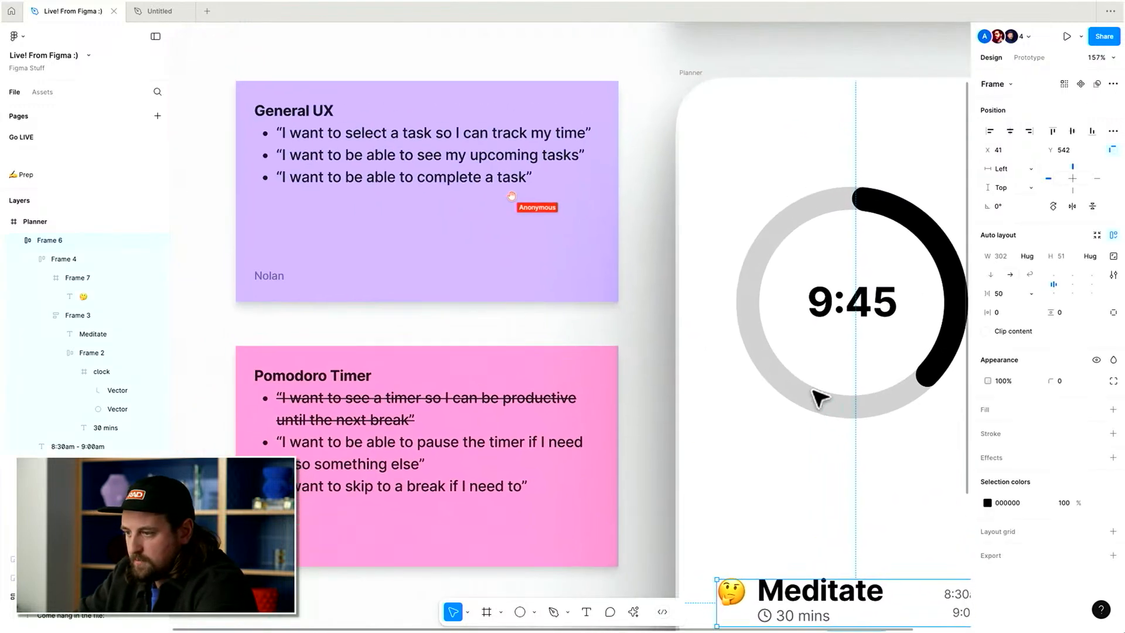
{"action": "left_click", "coordinate": [342, 167]}
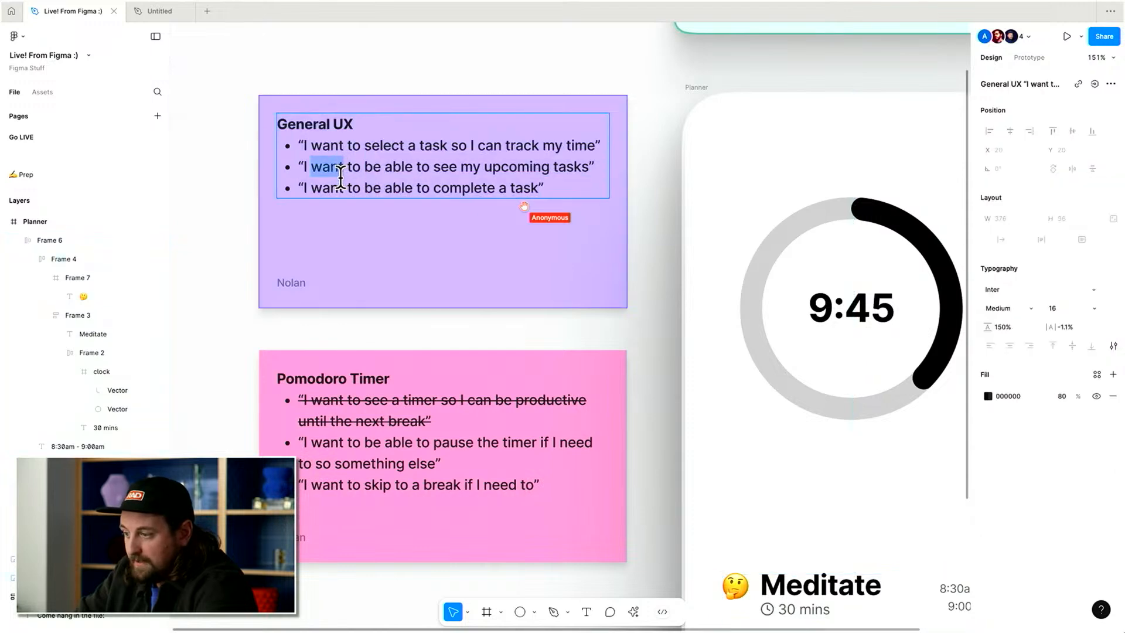
{"action": "triple_click", "coordinate": [341, 180]}
{"action": "left_click", "coordinate": [340, 179]}
{"action": "triple_click", "coordinate": [358, 184]}
{"action": "scroll", "coordinate": [359, 184], "scroll_direction": "down", "scroll_amount": 2}
{"action": "scroll", "coordinate": [359, 184], "scroll_direction": "right", "scroll_amount": 1}
{"action": "scroll", "coordinate": [485, 221], "scroll_direction": "down", "scroll_amount": 2}
{"action": "scroll", "coordinate": [484, 221], "scroll_direction": "right", "scroll_amount": 3}
{"action": "left_click", "coordinate": [680, 378]}
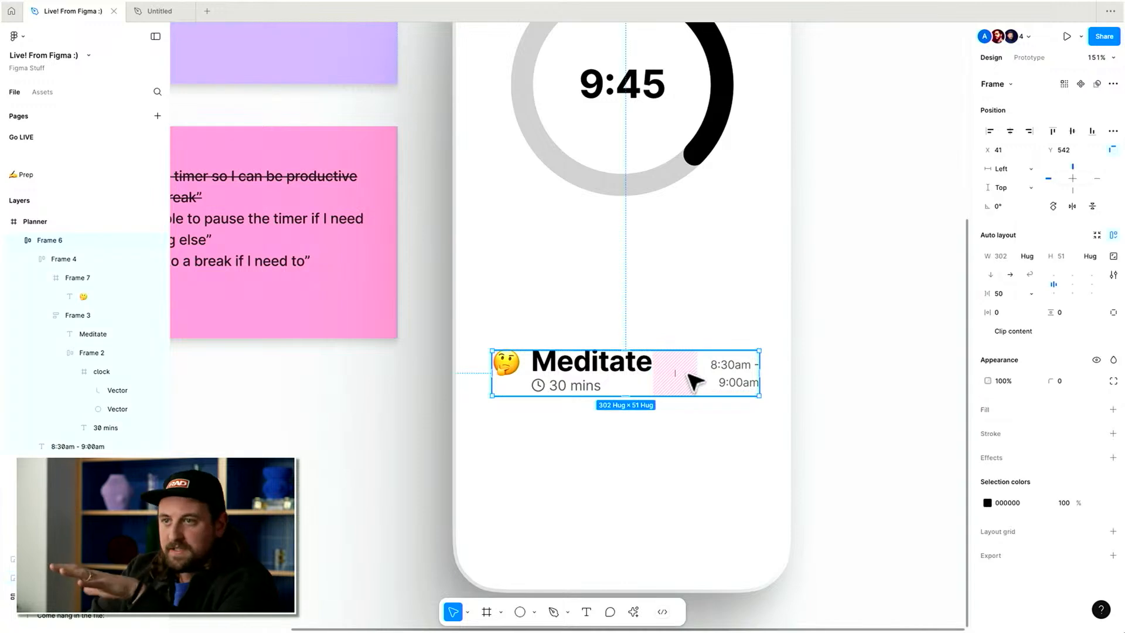
{"action": "left_click", "coordinate": [881, 377]}
{"action": "left_click", "coordinate": [668, 377]}
Add a text label reading Complete below the task row.
{"action": "left_click", "coordinate": [595, 487]}
{"action": "key", "text": "t"}
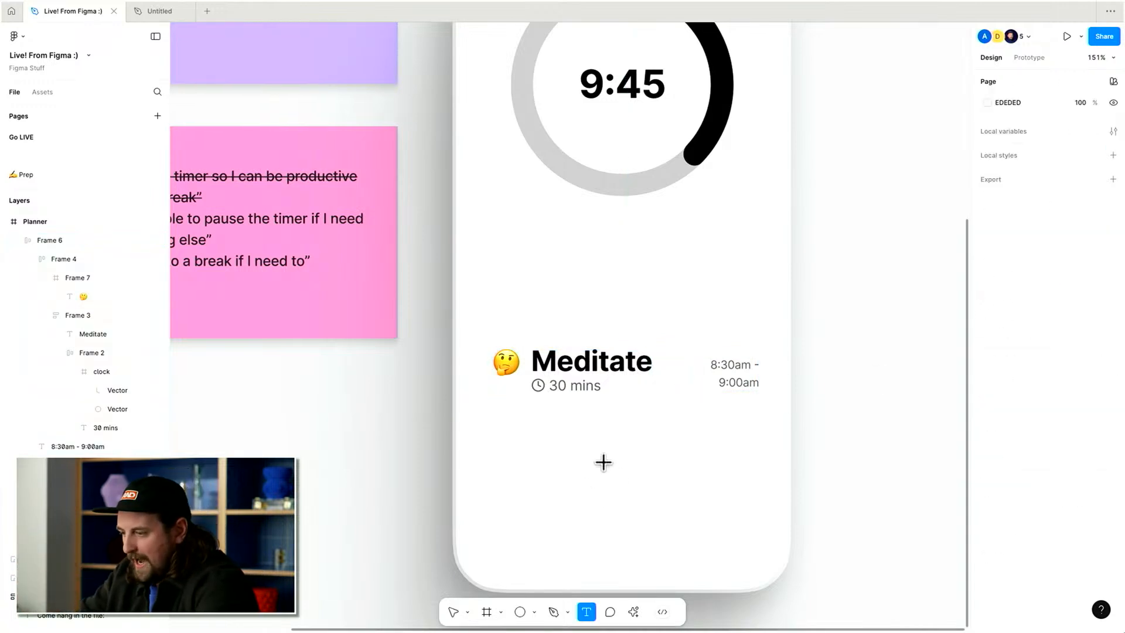
{"action": "left_click", "coordinate": [603, 462]}
{"action": "type", "text": "Complete"}
{"action": "key", "text": "super+Return"}
Wrap the Complete text in an auto layout frame with a black 000000 fill.
{"action": "key", "text": "shift+a"}
{"action": "left_click", "coordinate": [1012, 426]}
{"action": "type", "text": "0"}
{"action": "key", "text": "Return"}
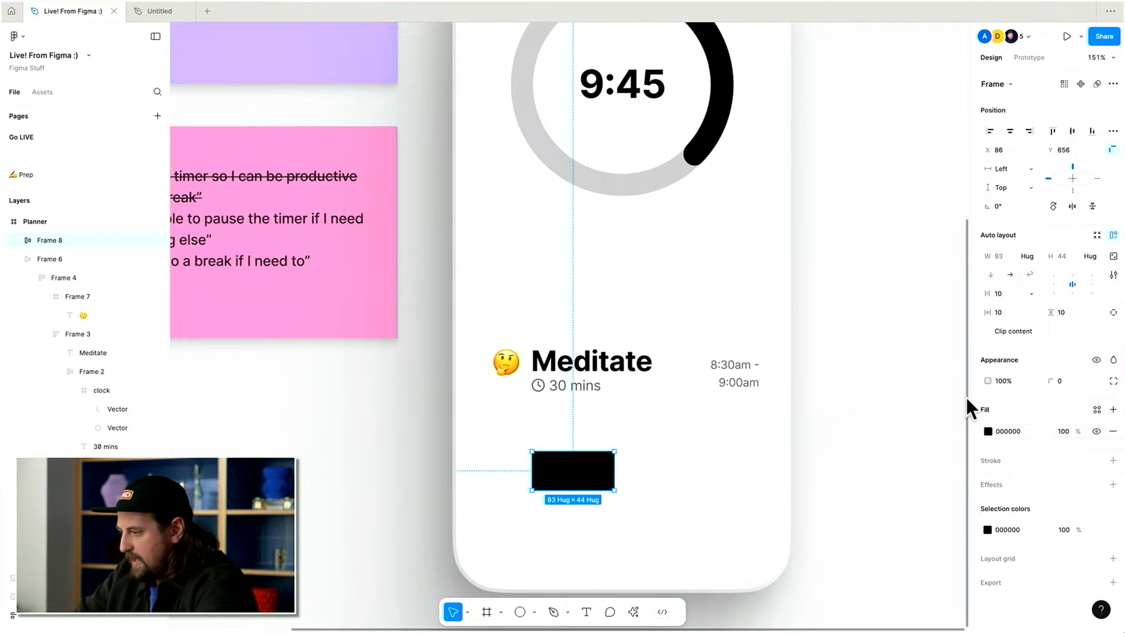
Set the Complete text's fill to white FFFFFF.
{"action": "key", "text": "Return"}
{"action": "left_click", "coordinate": [1007, 445]}
{"action": "type", "text": "f"}
{"action": "key", "text": "Return"}
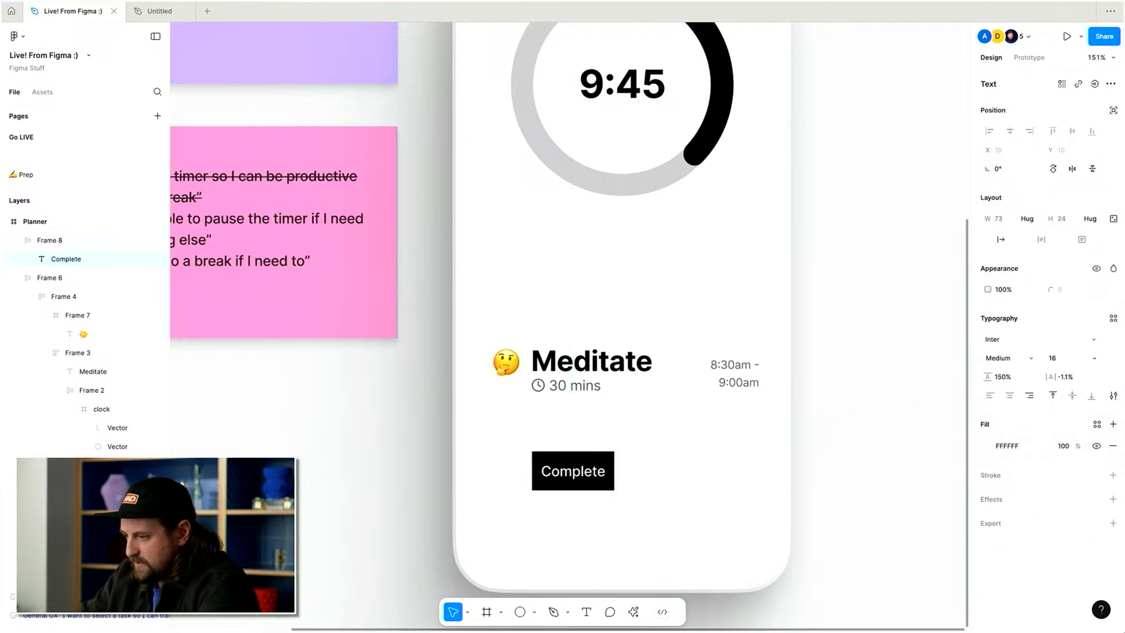
Set the button's horizontal padding to 41 and center it horizontally in the screen.
{"action": "left_click", "coordinate": [870, 459]}
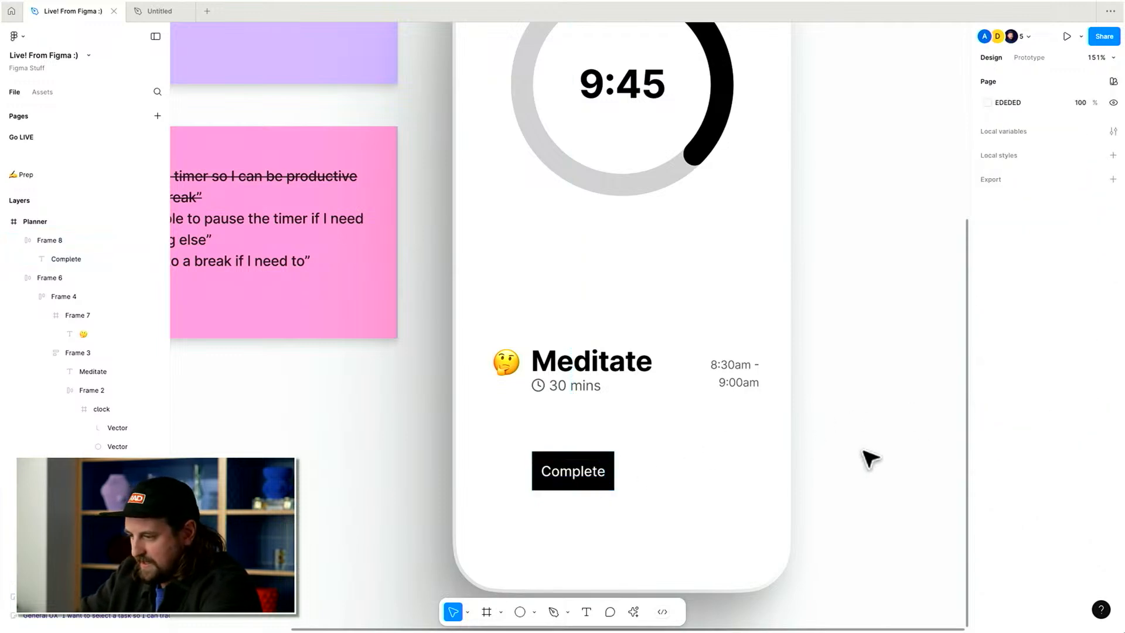
{"action": "left_click", "coordinate": [598, 467]}
{"action": "left_click_drag", "start_coordinate": [991, 312], "coordinate": [1028, 312]}
{"action": "left_click", "coordinate": [1009, 132]}
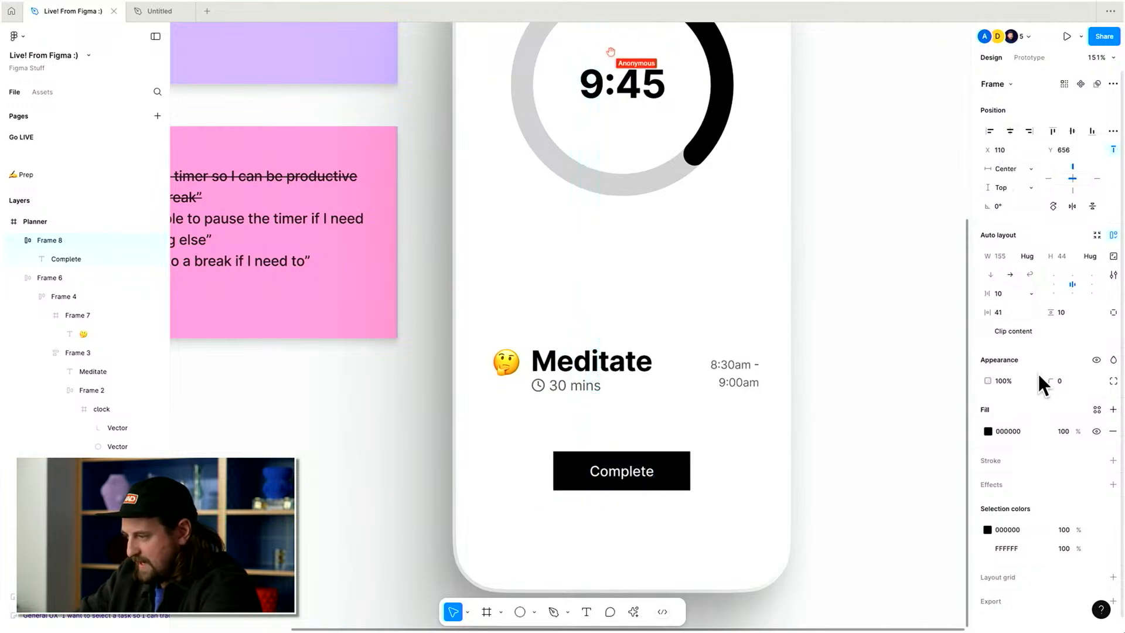
Round the Complete button's corners with a 43 radius.
{"action": "mouse_move", "coordinate": [1050, 380]}
{"action": "left_mouse_down"}
{"action": "mouse_move", "coordinate": [1072, 381]}
{"action": "mouse_move", "coordinate": [1031, 371]}
{"action": "left_mouse_up"}
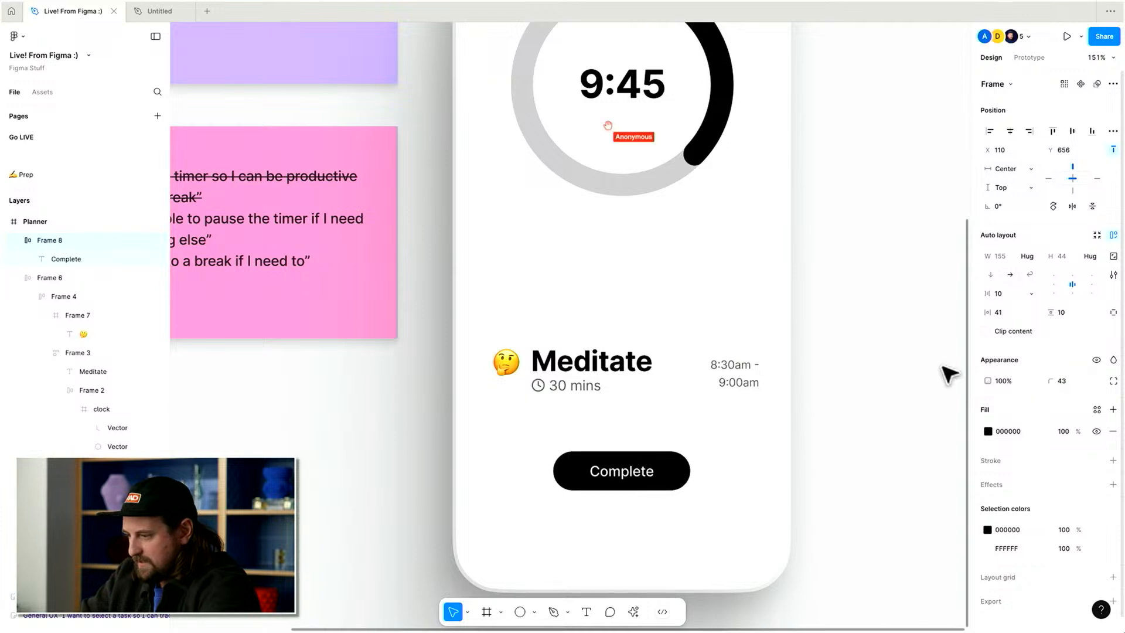
{"action": "left_click_drag", "start_coordinate": [1052, 311], "coordinate": [1059, 312]}
{"action": "mouse_move", "coordinate": [636, 470]}
{"action": "left_mouse_down"}
{"action": "mouse_move", "coordinate": [636, 449]}
{"action": "mouse_move", "coordinate": [625, 457]}
{"action": "mouse_move", "coordinate": [633, 426]}
{"action": "mouse_move", "coordinate": [677, 456]}
{"action": "mouse_move", "coordinate": [673, 447]}
{"action": "mouse_move", "coordinate": [730, 420]}
{"action": "mouse_move", "coordinate": [638, 437]}
{"action": "mouse_move", "coordinate": [621, 430]}
{"action": "mouse_move", "coordinate": [658, 437]}
{"action": "mouse_move", "coordinate": [744, 412]}
{"action": "mouse_move", "coordinate": [648, 485]}
{"action": "left_mouse_up"}
{"action": "scroll", "coordinate": [677, 440], "scroll_direction": "down", "scroll_amount": 3}
{"action": "key", "text": "Escape"}
{"action": "key", "text": "super+z"}
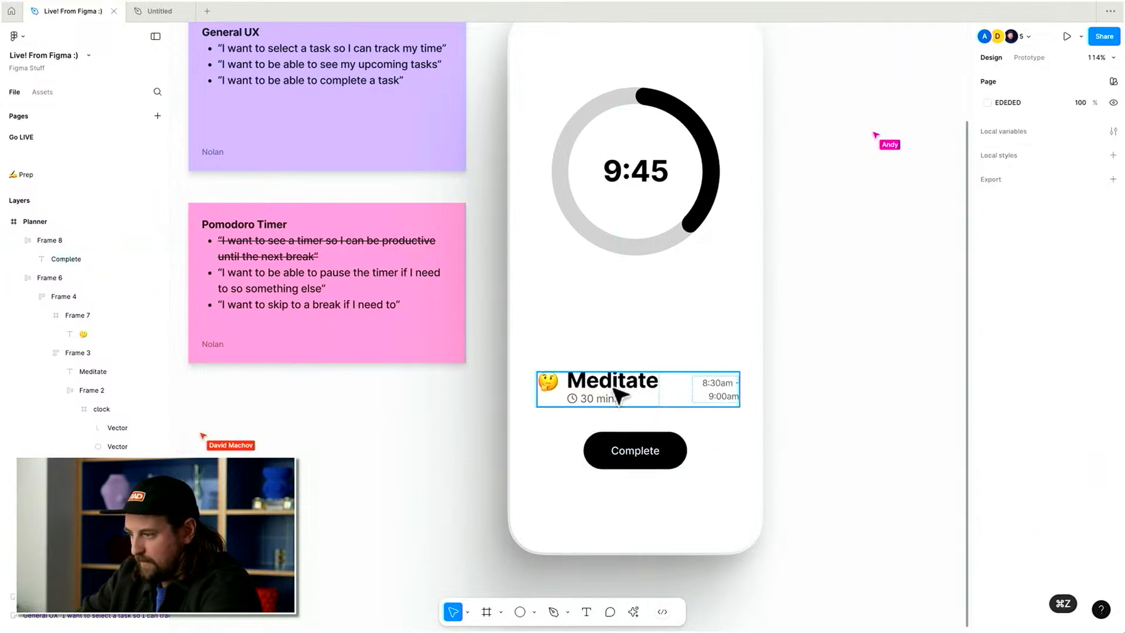
Set the task row's horizontal and vertical padding to 16.
{"action": "key", "text": "shift+Up"}
{"action": "key", "text": "shift+Up"}
{"action": "key", "text": "shift+Tab"}
{"action": "key", "text": "shift+Up"}
{"action": "key", "text": "shift+Up"}
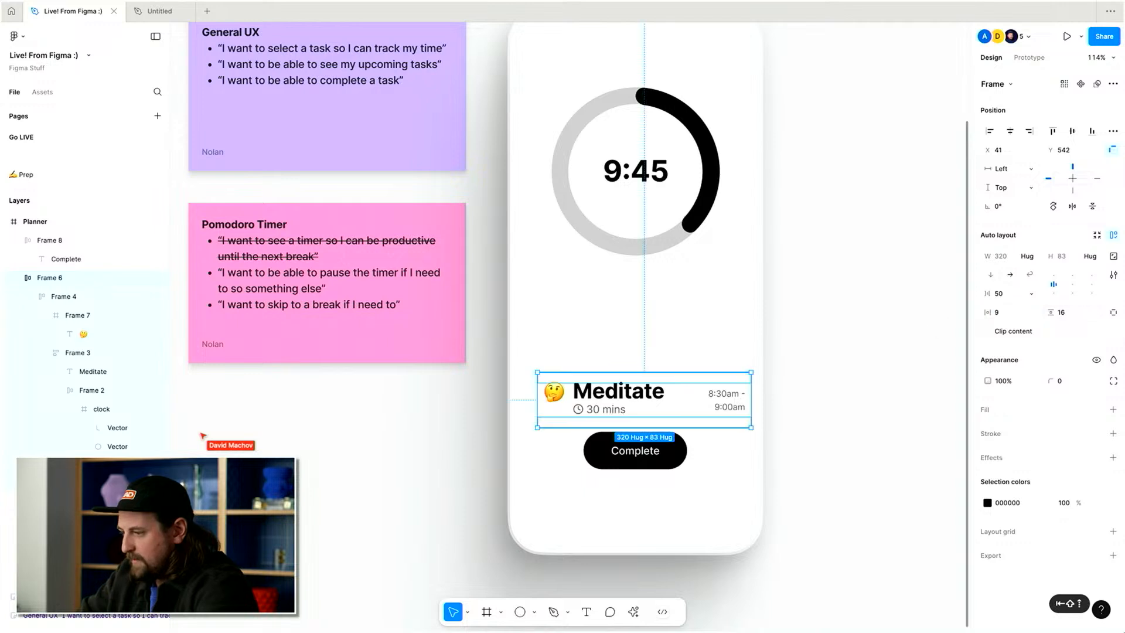
{"action": "key", "text": "Down"}
{"action": "key", "text": "Down"}
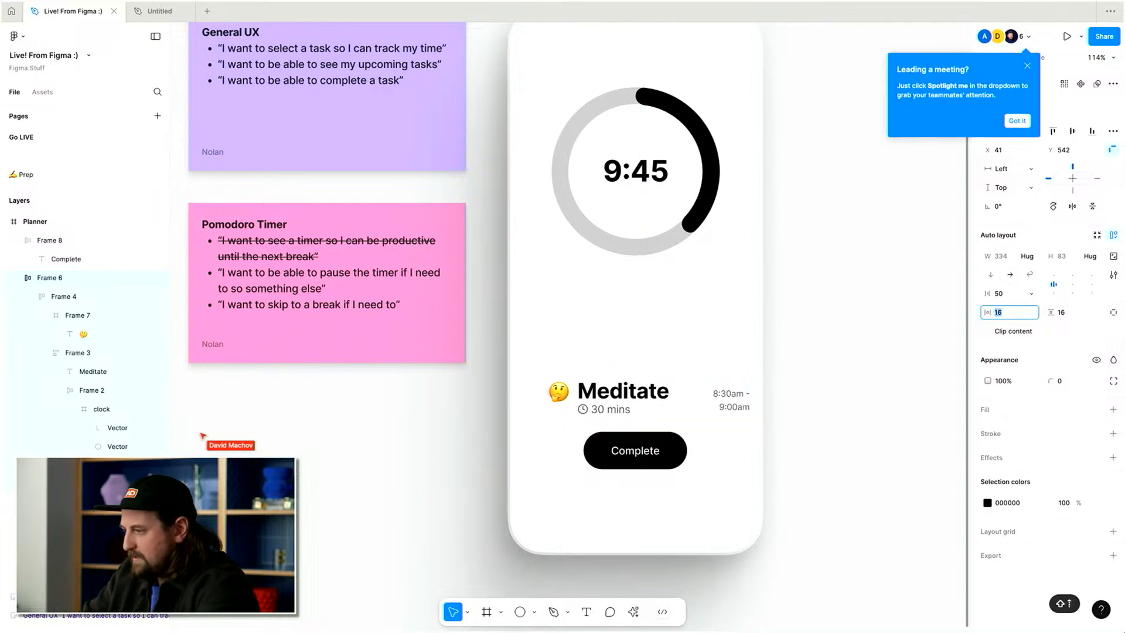
Center the task row horizontally in the screen.
{"action": "left_click", "coordinate": [1028, 62]}
{"action": "left_click", "coordinate": [1008, 130]}
{"action": "key", "text": "shift+Up"}
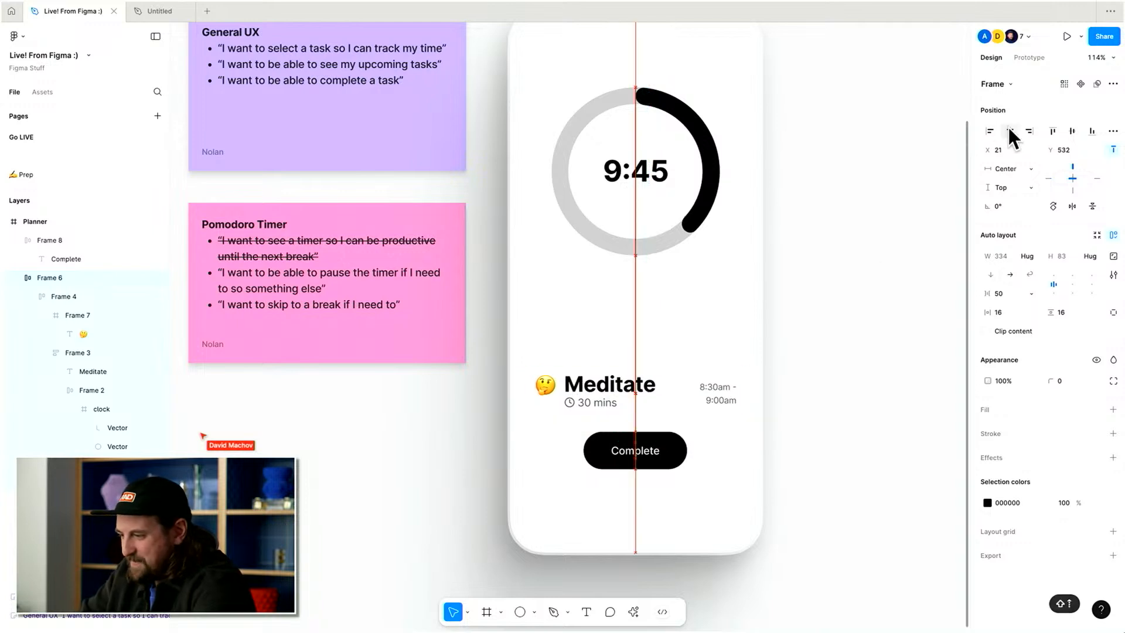
Give the task row a light grey E4E4E4 fill and round its corners to 14.
{"action": "left_click", "coordinate": [1114, 410]}
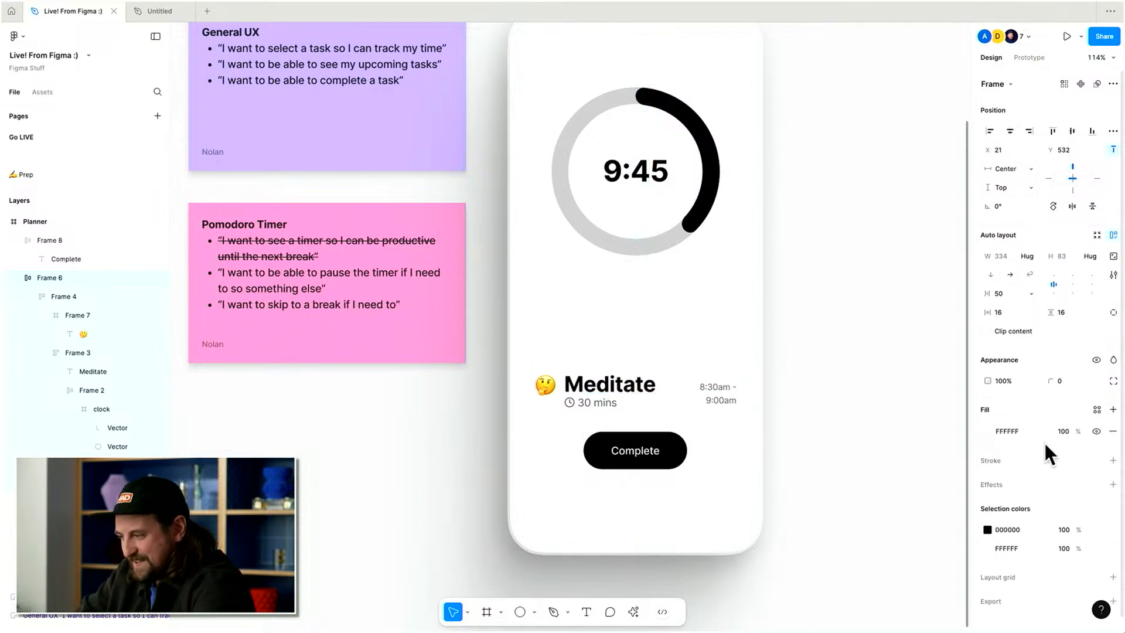
{"action": "left_click", "coordinate": [988, 430]}
{"action": "left_click_drag", "start_coordinate": [860, 416], "coordinate": [810, 354]}
{"action": "left_click", "coordinate": [959, 302]}
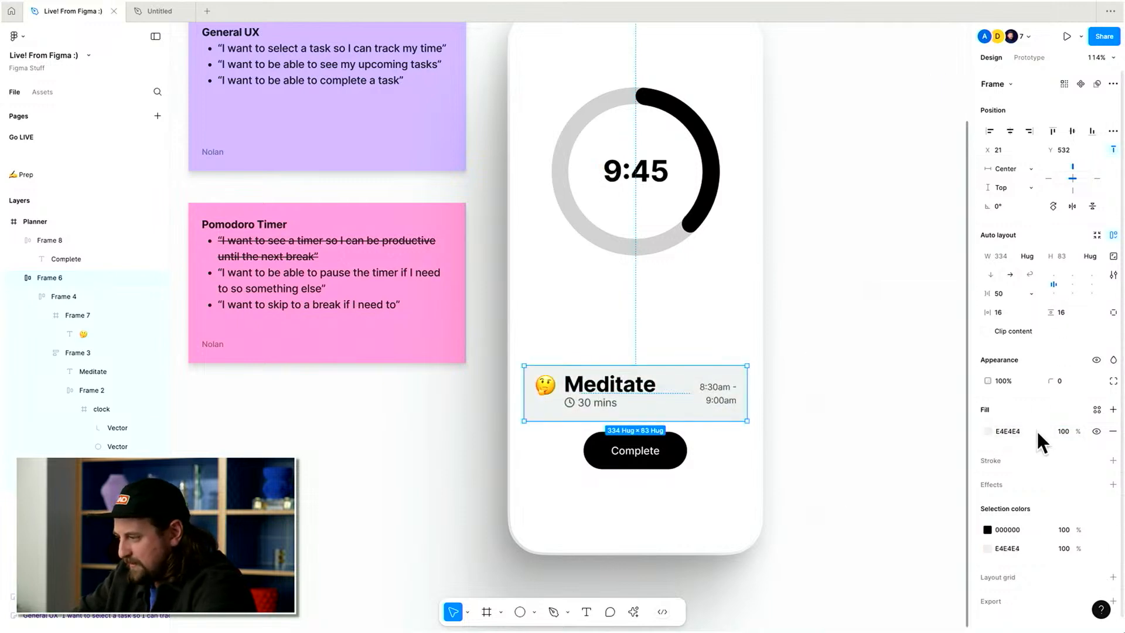
{"action": "left_click_drag", "start_coordinate": [1048, 378], "coordinate": [89, 381]}
Set the Meditate title's font size to 24.
{"action": "left_click", "coordinate": [628, 384], "text": "super"}
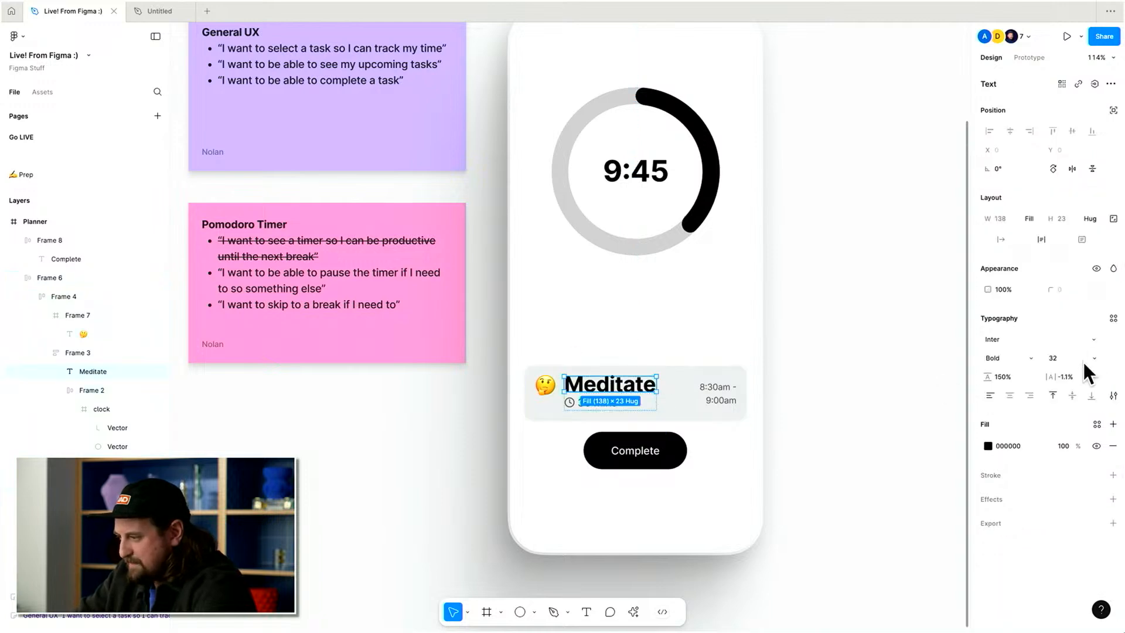
{"action": "type", "text": "23"}
{"action": "key", "text": "Return"}
{"action": "key", "text": "Return"}
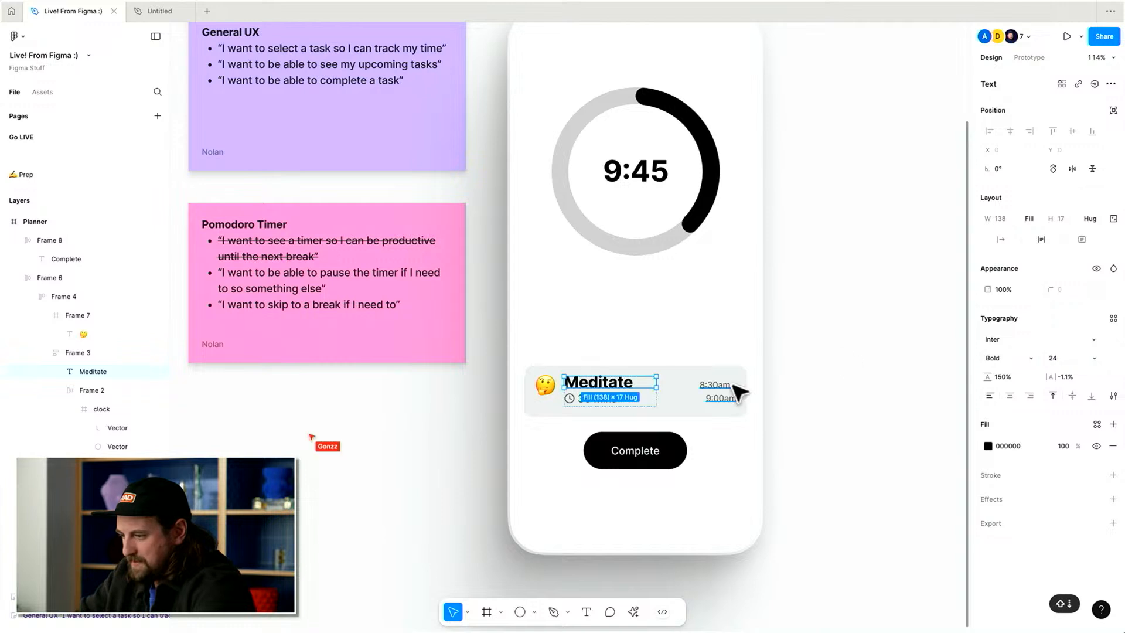
Replace the emoji's wrapper frame with a new frame fitted tightly around the thinking-face emoji, about 21 × 48.
{"action": "scroll", "coordinate": [819, 421], "scroll_direction": "up", "scroll_amount": 5}
{"action": "left_click", "coordinate": [502, 394]}
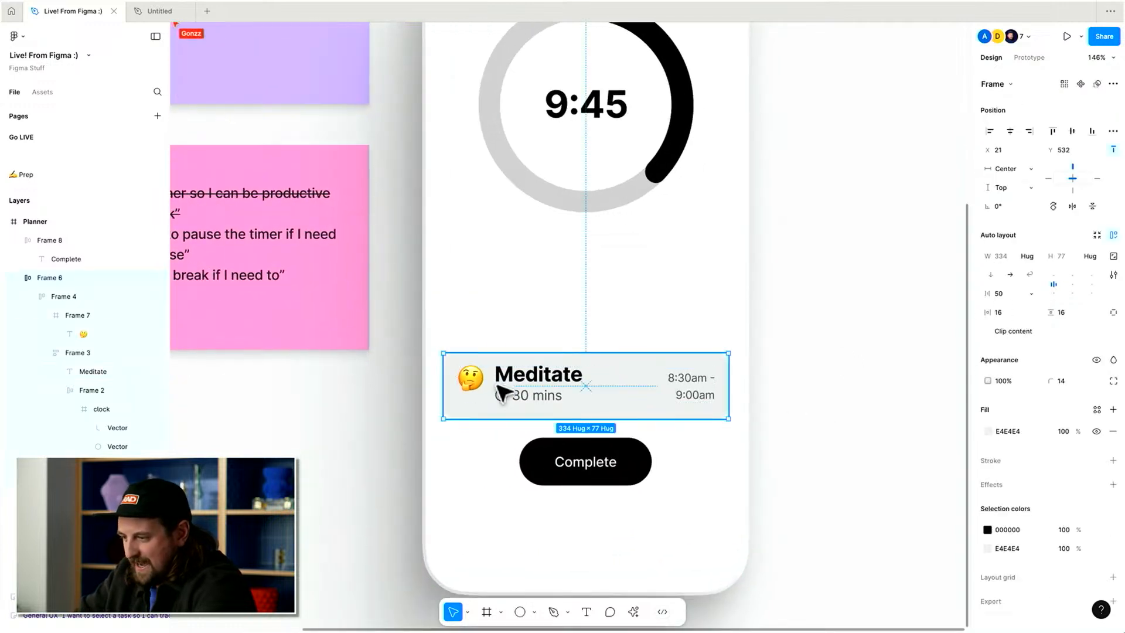
{"action": "left_click", "coordinate": [470, 380], "text": "super"}
{"action": "key", "text": "shift+Down"}
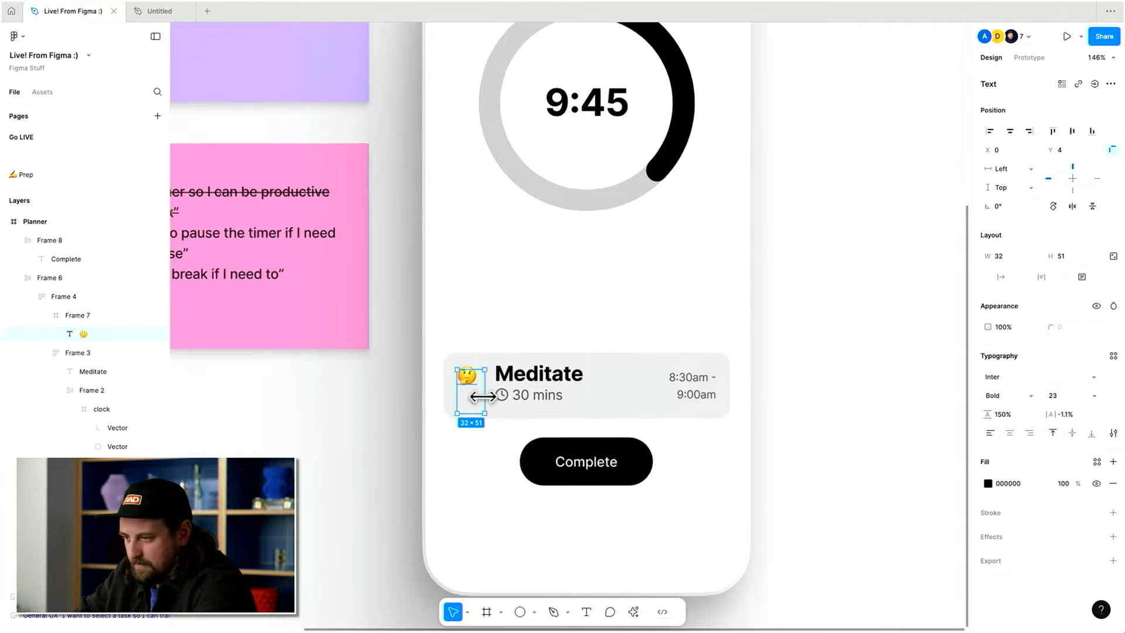
{"action": "scroll", "coordinate": [482, 397], "scroll_direction": "up", "scroll_amount": 5}
{"action": "key", "text": "shift+Return"}
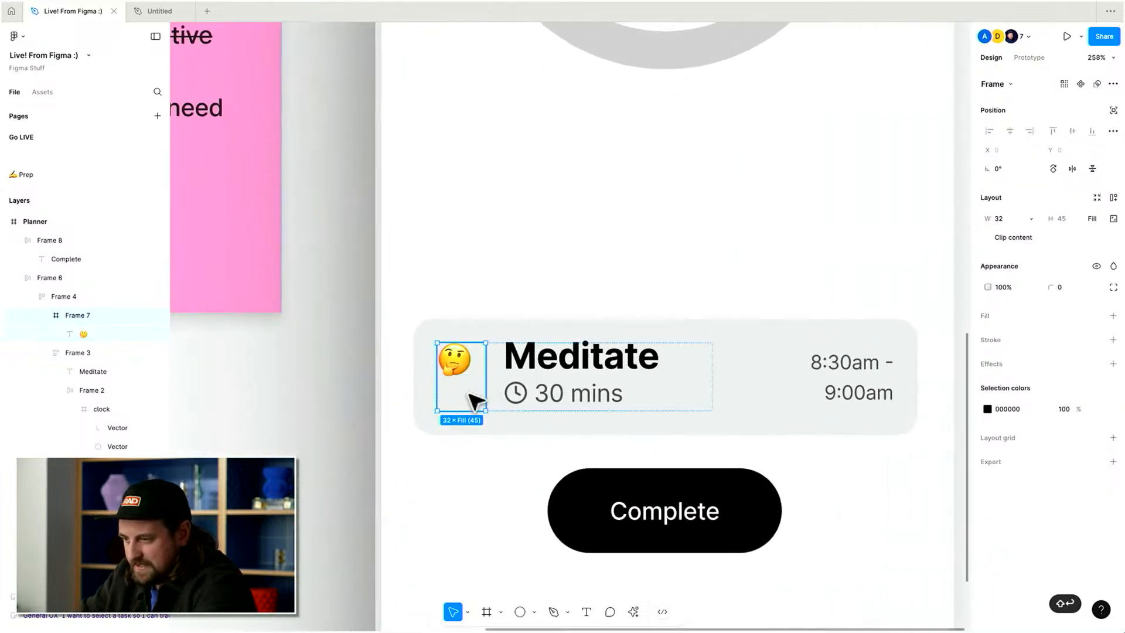
{"action": "key", "text": "super+shift+g"}
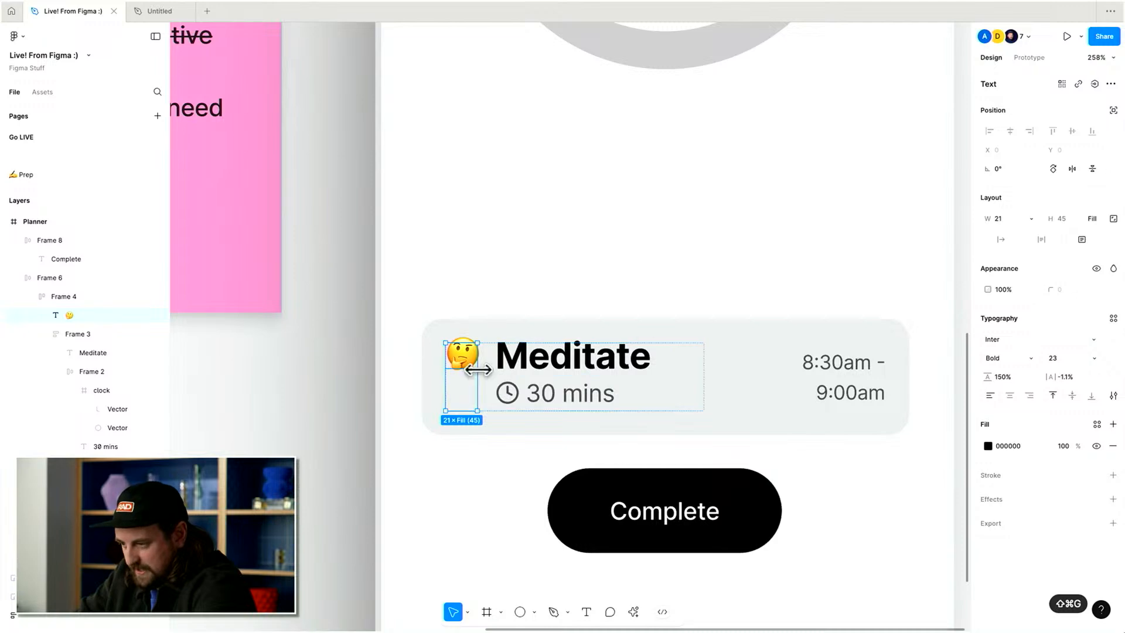
{"action": "key", "text": "Escape"}
{"action": "scroll", "coordinate": [731, 352], "scroll_direction": "down", "scroll_amount": 8}
{"action": "scroll", "coordinate": [773, 337], "scroll_direction": "up", "scroll_amount": 5}
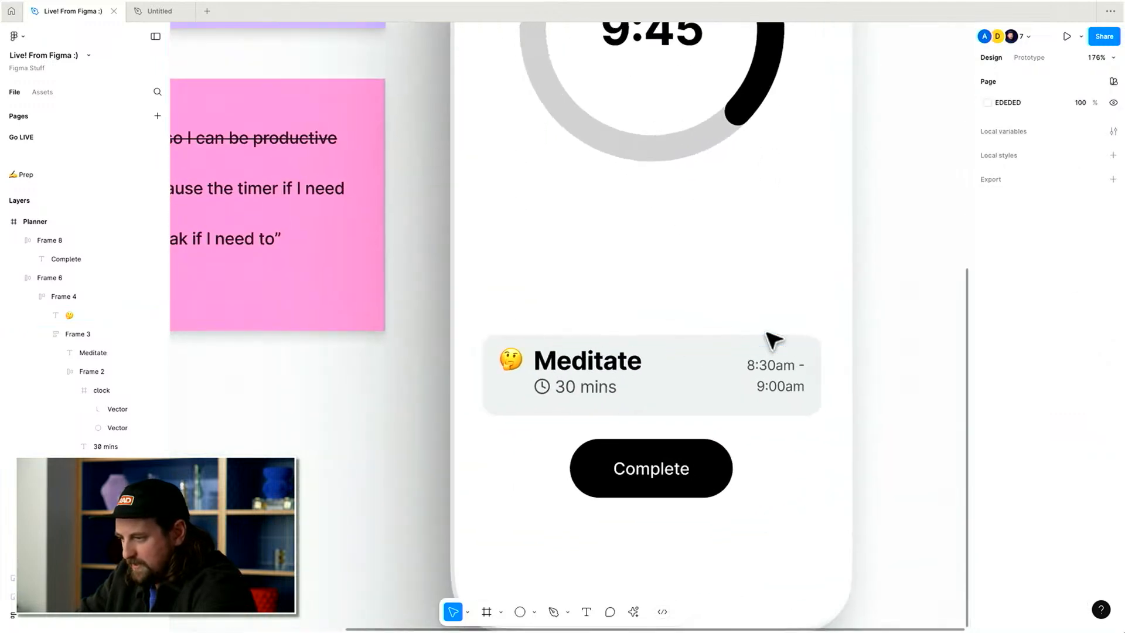
{"action": "key", "text": "super+z"}
{"action": "scroll", "coordinate": [436, 372], "scroll_direction": "up", "scroll_amount": 5}
{"action": "key", "text": "alt+super+g"}
{"action": "left_click_drag", "start_coordinate": [561, 337], "coordinate": [560, 330]}
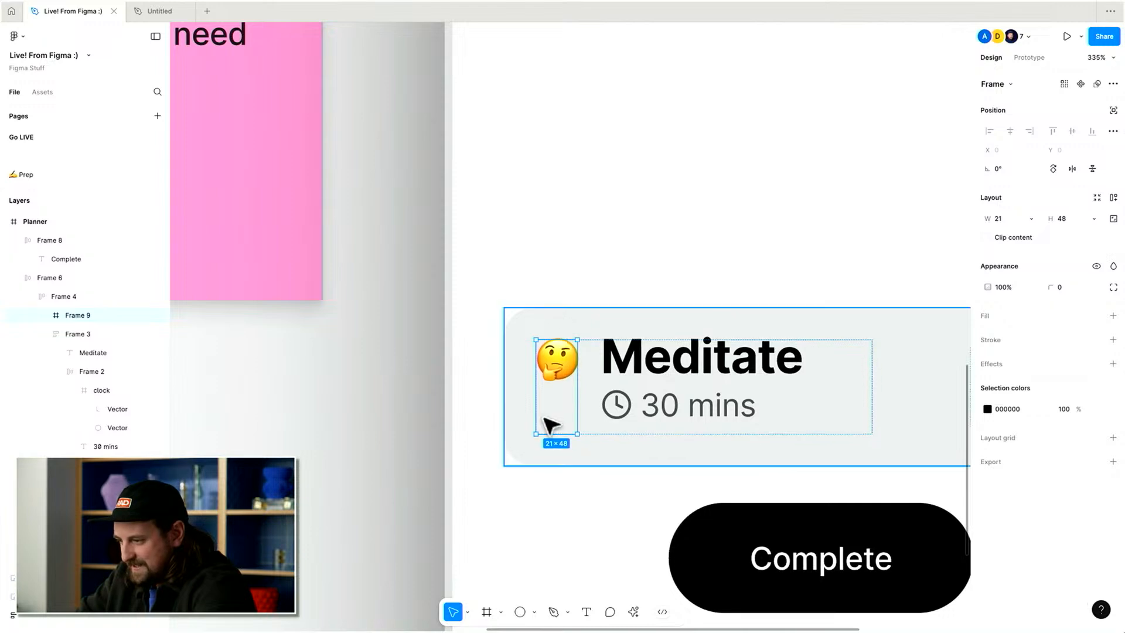
{"action": "left_click_drag", "start_coordinate": [554, 434], "coordinate": [565, 401]}
{"action": "key", "text": "Escape"}
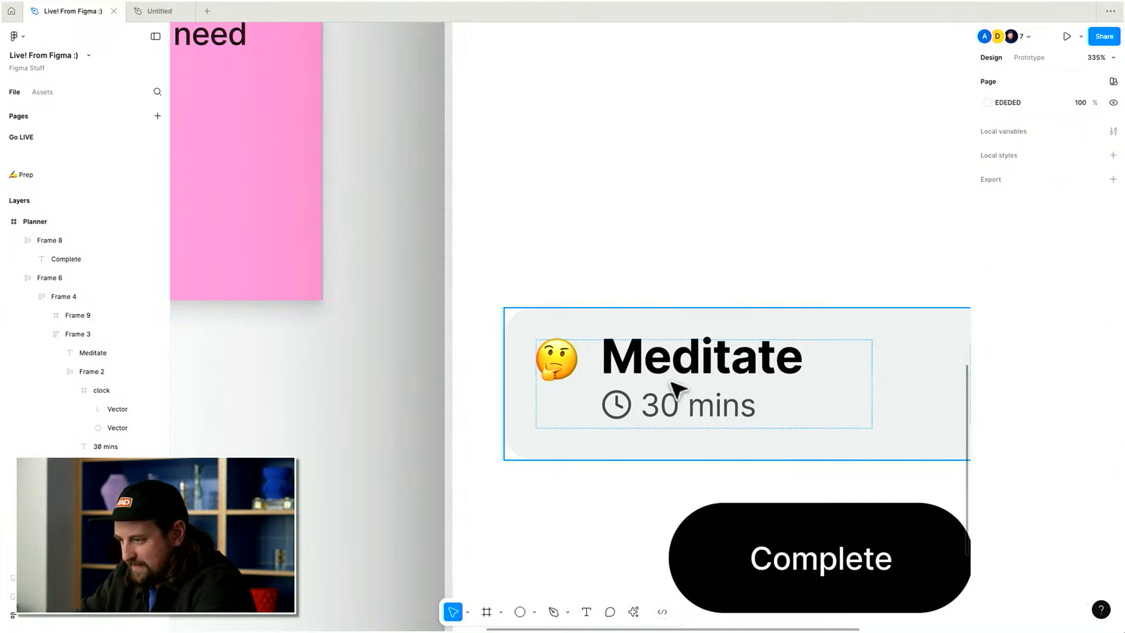
Examine the task row's auto layout padding settings.
{"action": "scroll", "coordinate": [671, 381], "scroll_direction": "down", "scroll_amount": 5}
{"action": "scroll", "coordinate": [671, 381], "scroll_direction": "right", "scroll_amount": 2}
{"action": "scroll", "coordinate": [672, 381], "scroll_direction": "down", "scroll_amount": 5}
{"action": "scroll", "coordinate": [678, 389], "scroll_direction": "up", "scroll_amount": 5}
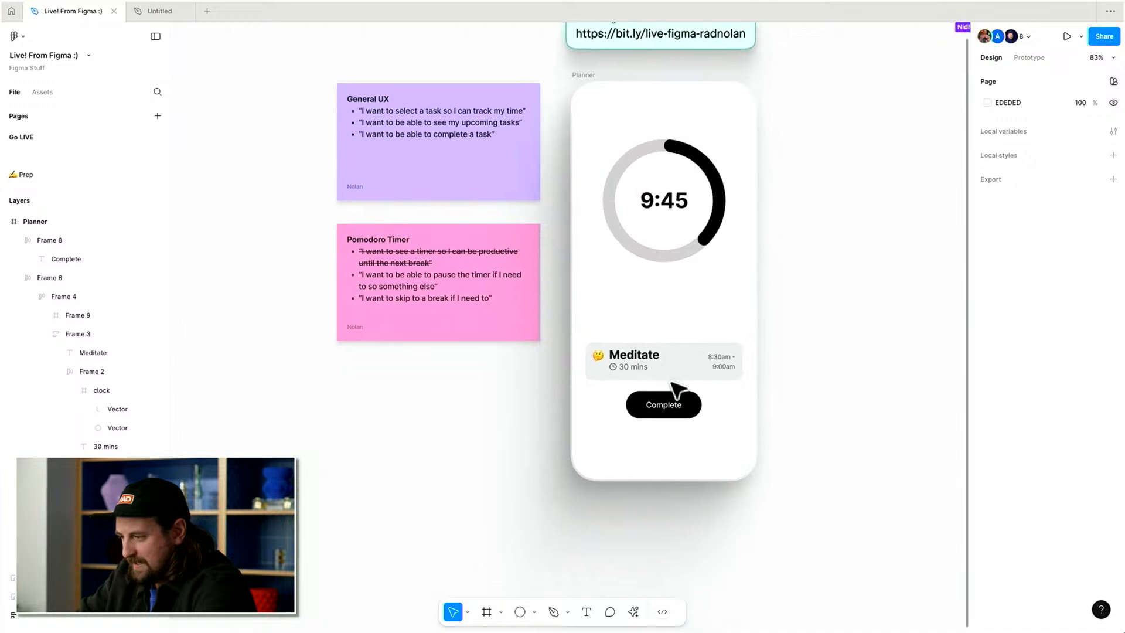
{"action": "left_click", "coordinate": [700, 368]}
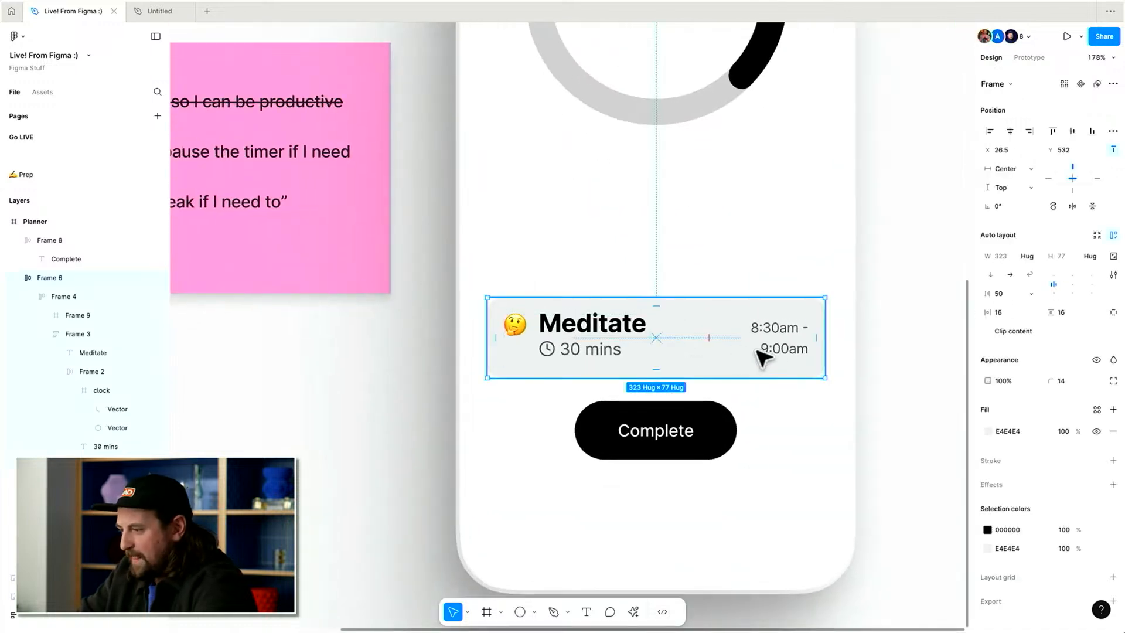
{"action": "left_click", "coordinate": [879, 373]}
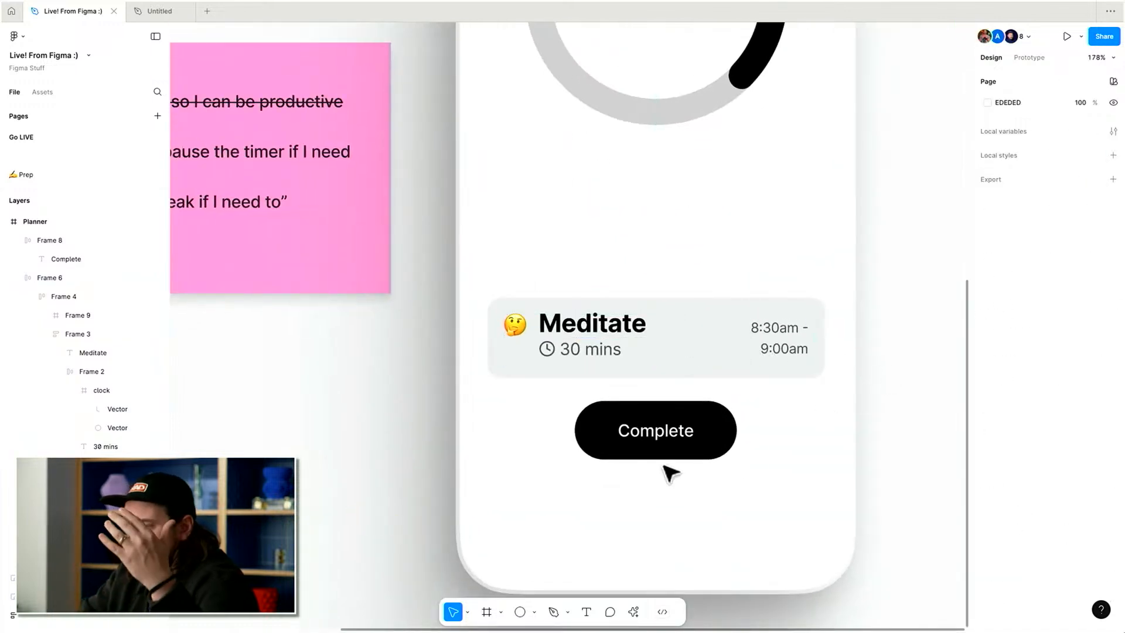
{"action": "left_click", "coordinate": [690, 449]}
{"action": "left_click", "coordinate": [691, 303]}
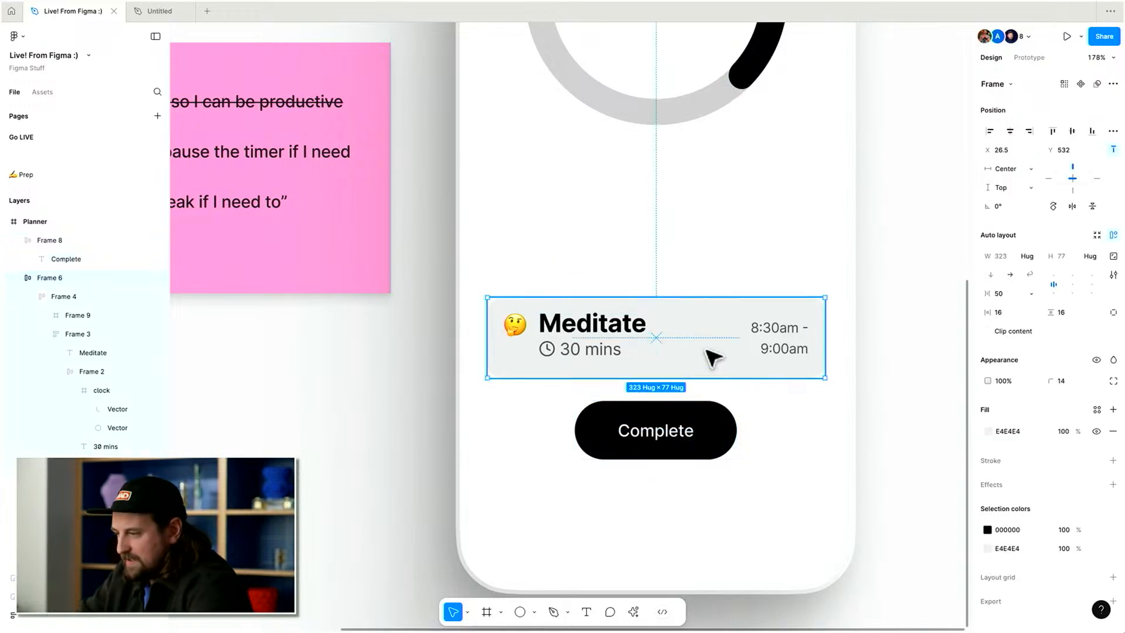
{"action": "left_click", "coordinate": [1070, 312]}
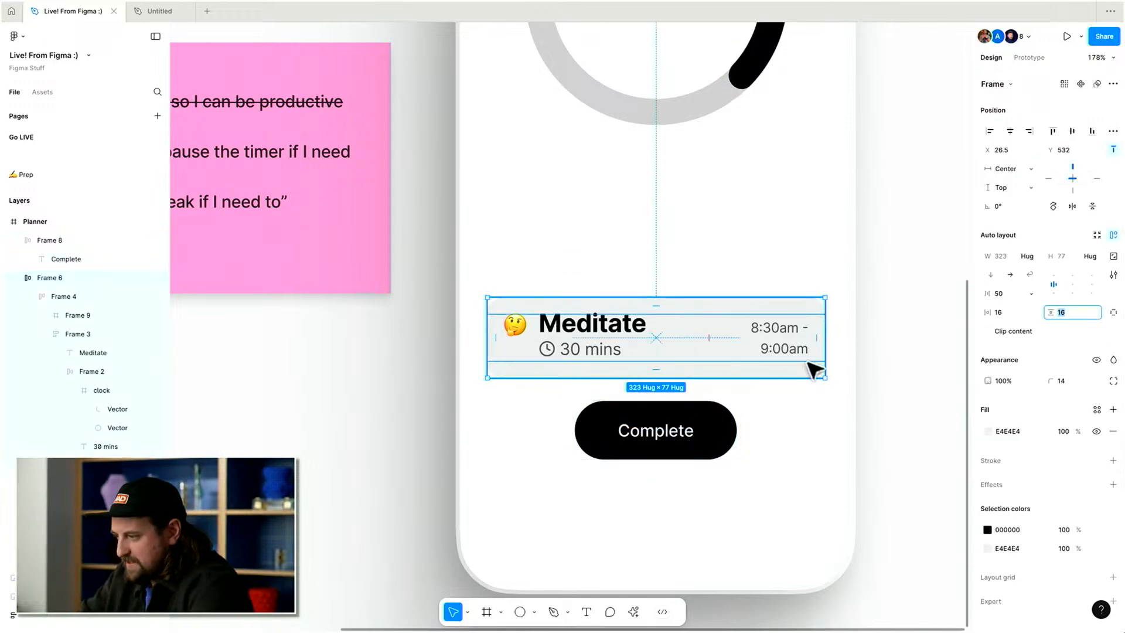
Set the 30 mins text's vertical trim to cap height to baseline.
{"action": "double_click", "coordinate": [593, 347]}
{"action": "double_click", "coordinate": [593, 347]}
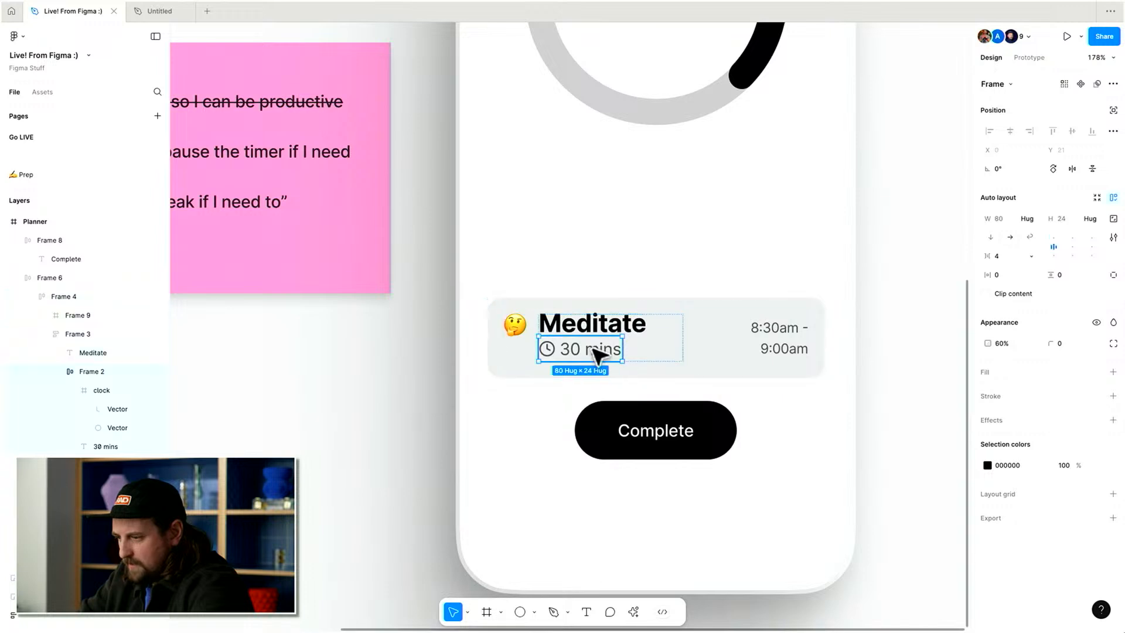
{"action": "double_click", "coordinate": [593, 348]}
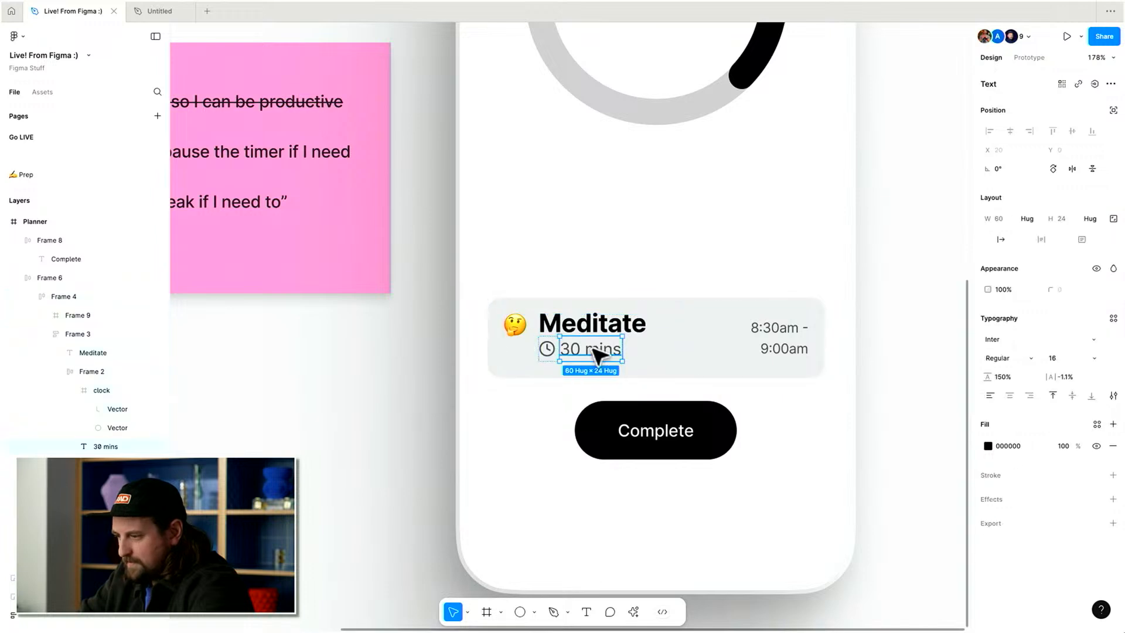
{"action": "left_click", "coordinate": [1113, 396]}
{"action": "left_click", "coordinate": [954, 514]}
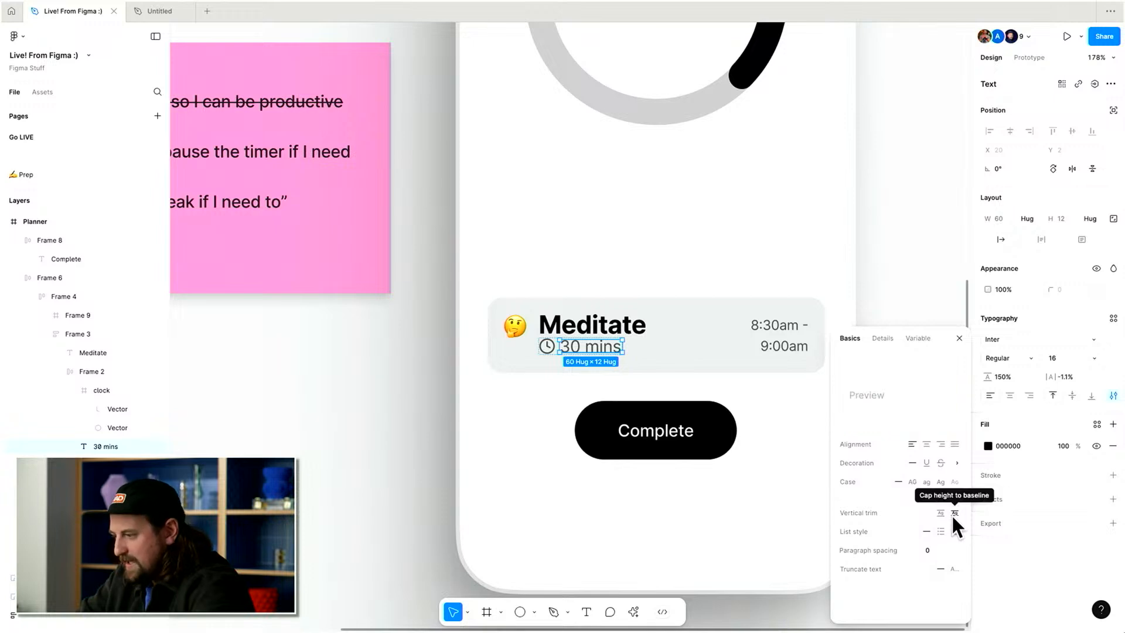
{"action": "left_click", "coordinate": [1042, 595]}
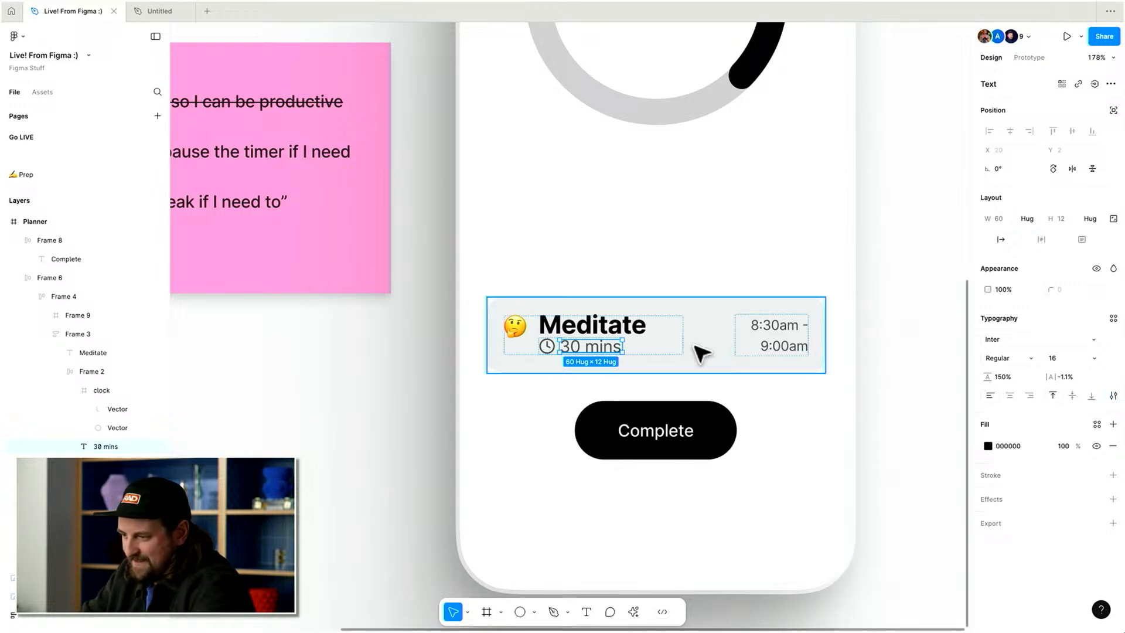
Set the gap between the Meditate title and the duration row to 8.
{"action": "key", "text": "shift+Return"}
{"action": "key", "text": "shift+Return"}
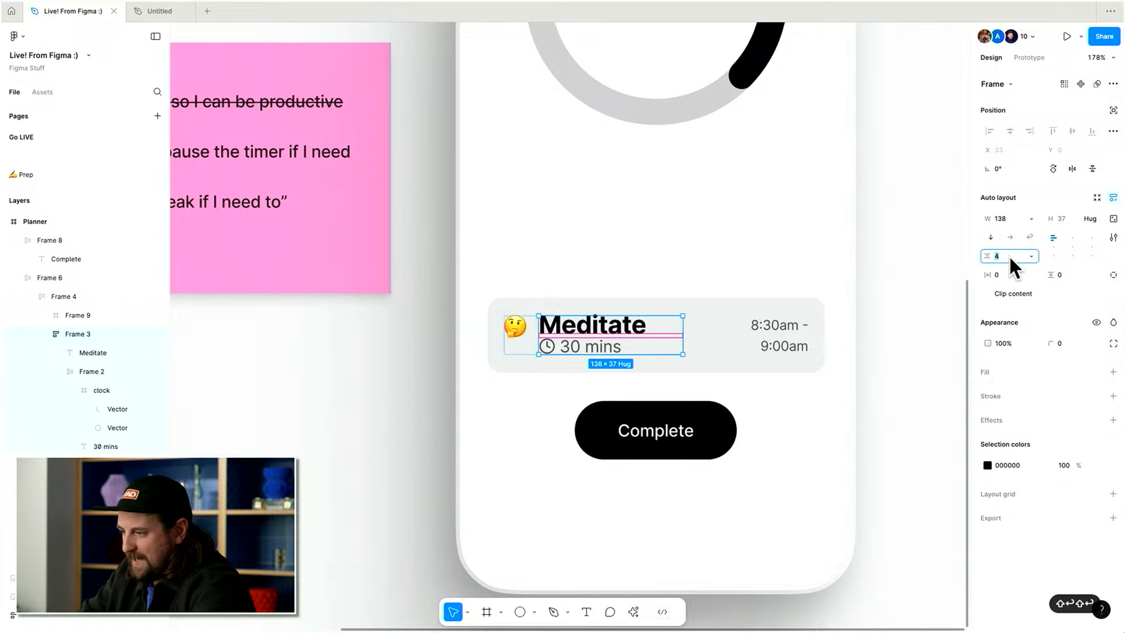
{"action": "type", "text": "8"}
{"action": "key", "text": "Return"}
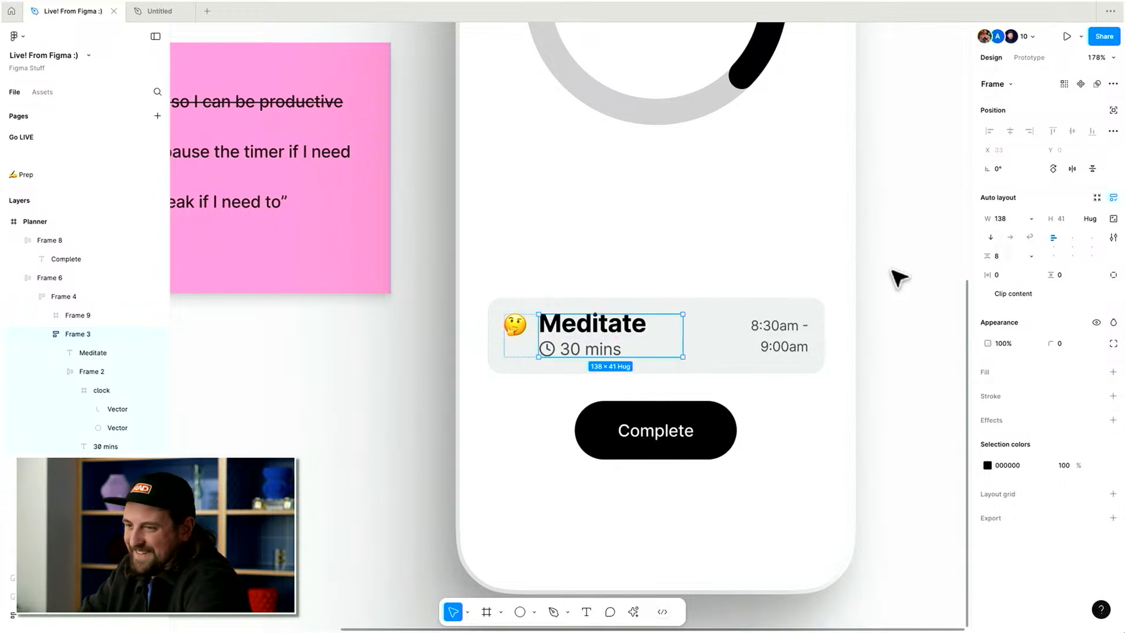
{"action": "left_click", "coordinate": [895, 277]}
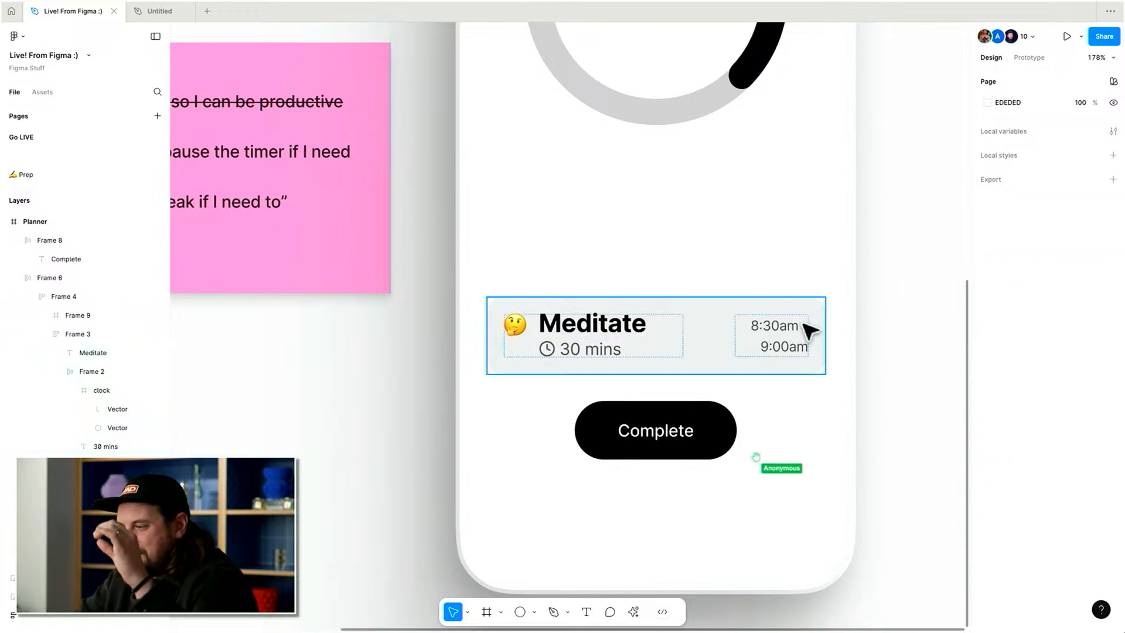
Review the task row and the Complete button on the screen.
{"action": "left_click", "coordinate": [583, 368]}
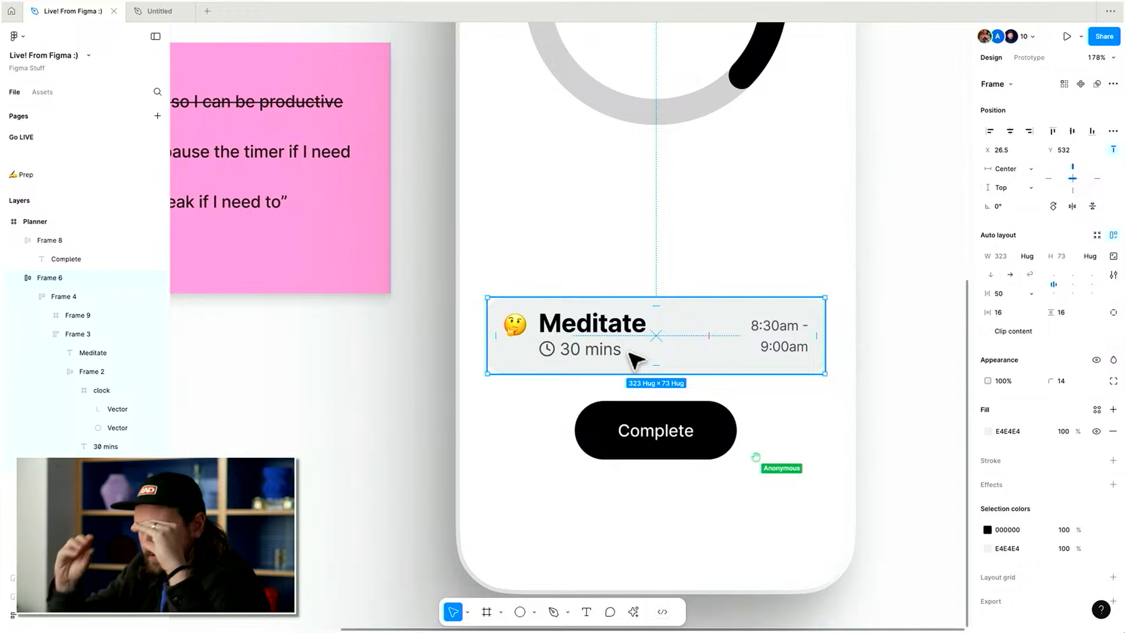
{"action": "left_click", "coordinate": [891, 382]}
{"action": "scroll", "coordinate": [891, 381], "scroll_direction": "down", "scroll_amount": 5}
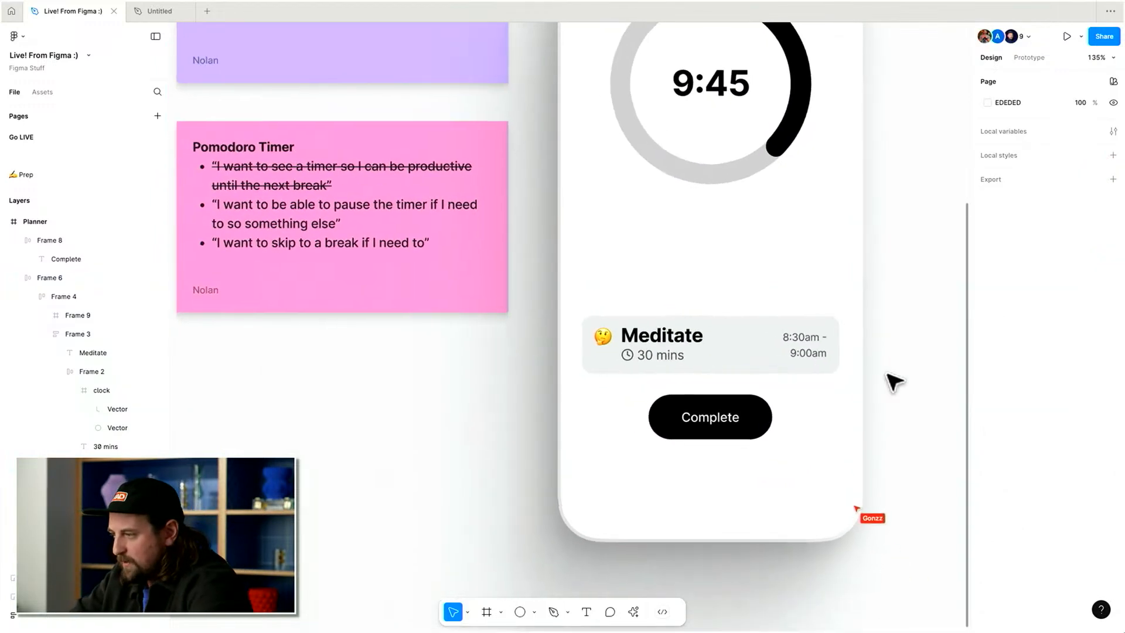
{"action": "scroll", "coordinate": [894, 381], "scroll_direction": "up", "scroll_amount": 3}
{"action": "left_click", "coordinate": [626, 448]}
{"action": "scroll", "coordinate": [626, 448], "scroll_direction": "up", "scroll_amount": 10}
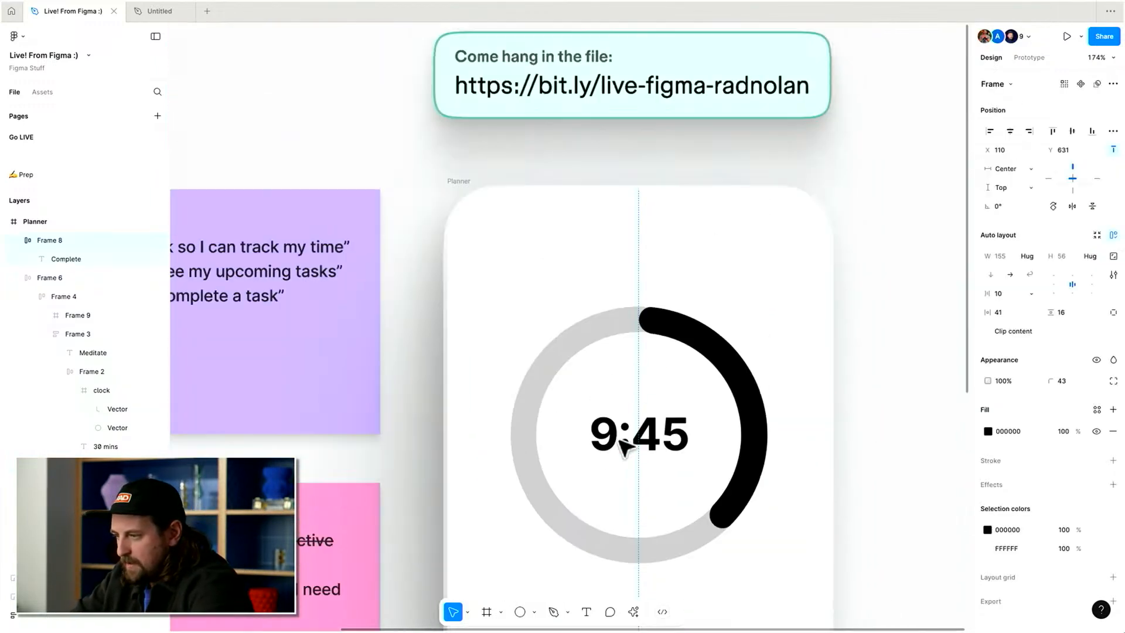
{"action": "scroll", "coordinate": [704, 173], "scroll_direction": "up", "scroll_amount": 5}
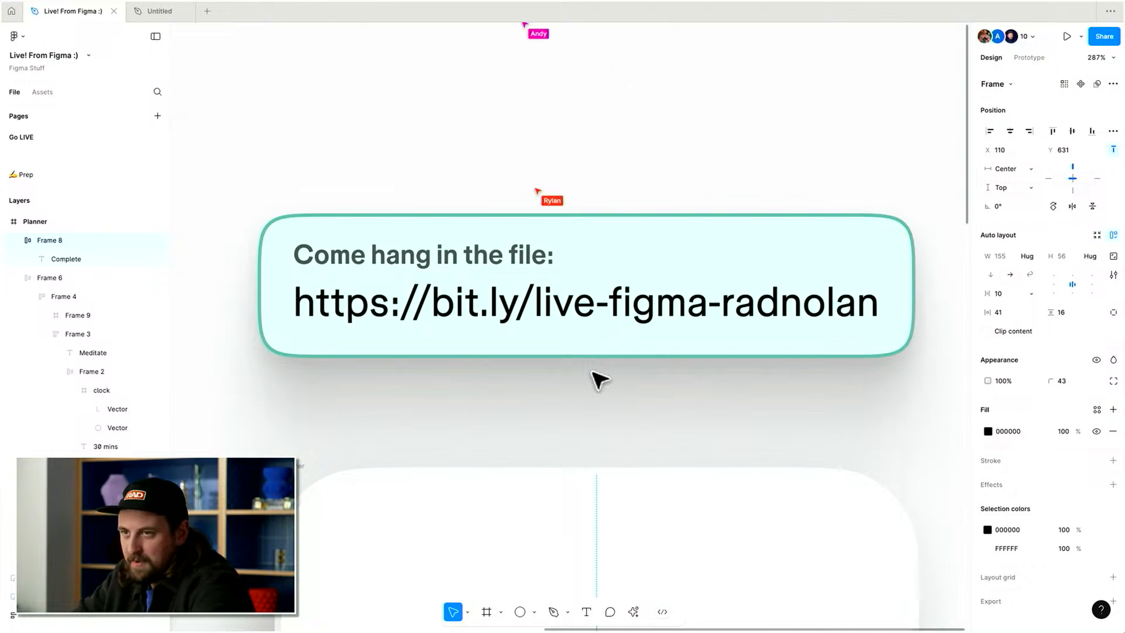
{"action": "scroll", "coordinate": [598, 378], "scroll_direction": "down", "scroll_amount": 20}
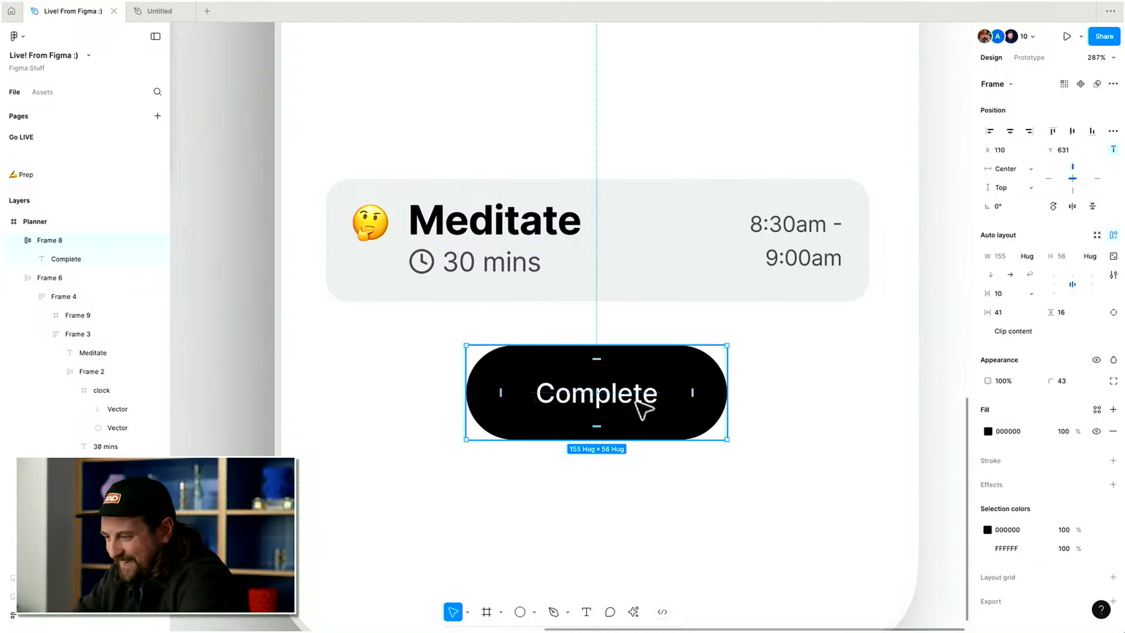
{"action": "scroll", "coordinate": [643, 405], "scroll_direction": "down", "scroll_amount": 5}
{"action": "scroll", "coordinate": [715, 359], "scroll_direction": "up", "scroll_amount": 2}
Strike through all three user stories in the General UX sticky note.
{"action": "left_click", "coordinate": [788, 345]}
{"action": "scroll", "coordinate": [704, 299], "scroll_direction": "left", "scroll_amount": 2}
{"action": "double_click", "coordinate": [395, 135]}
{"action": "left_click", "coordinate": [322, 339]}
{"action": "left_click_drag", "start_coordinate": [410, 352], "coordinate": [216, 349]}
{"action": "left_click_drag", "start_coordinate": [408, 370], "coordinate": [269, 359]}
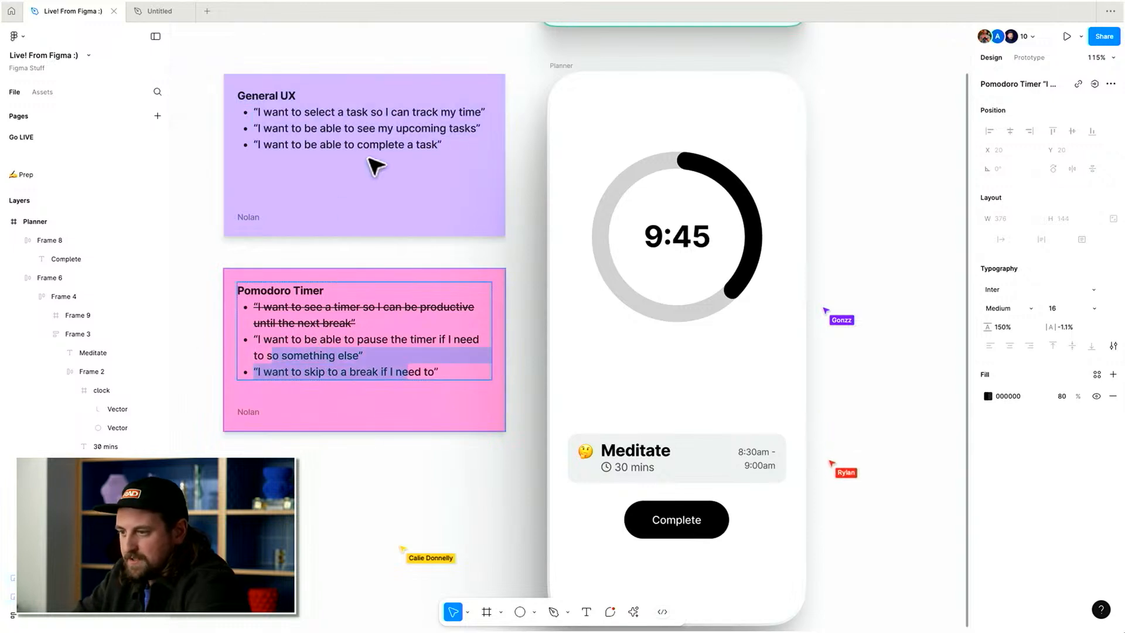
{"action": "triple_click", "coordinate": [339, 110]}
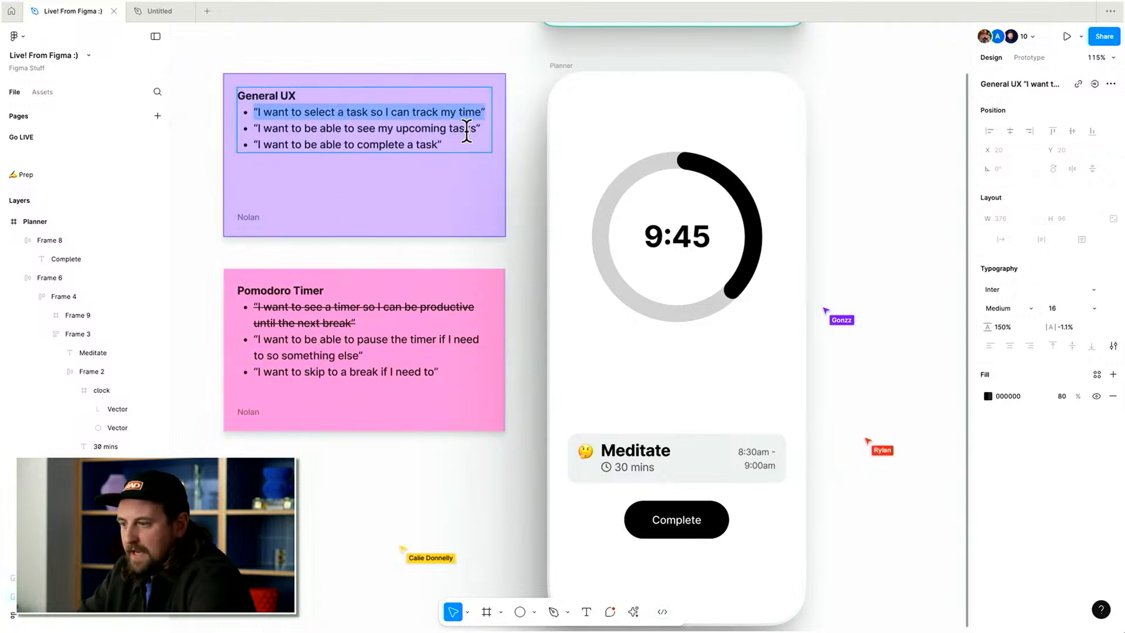
{"action": "triple_click", "coordinate": [449, 128]}
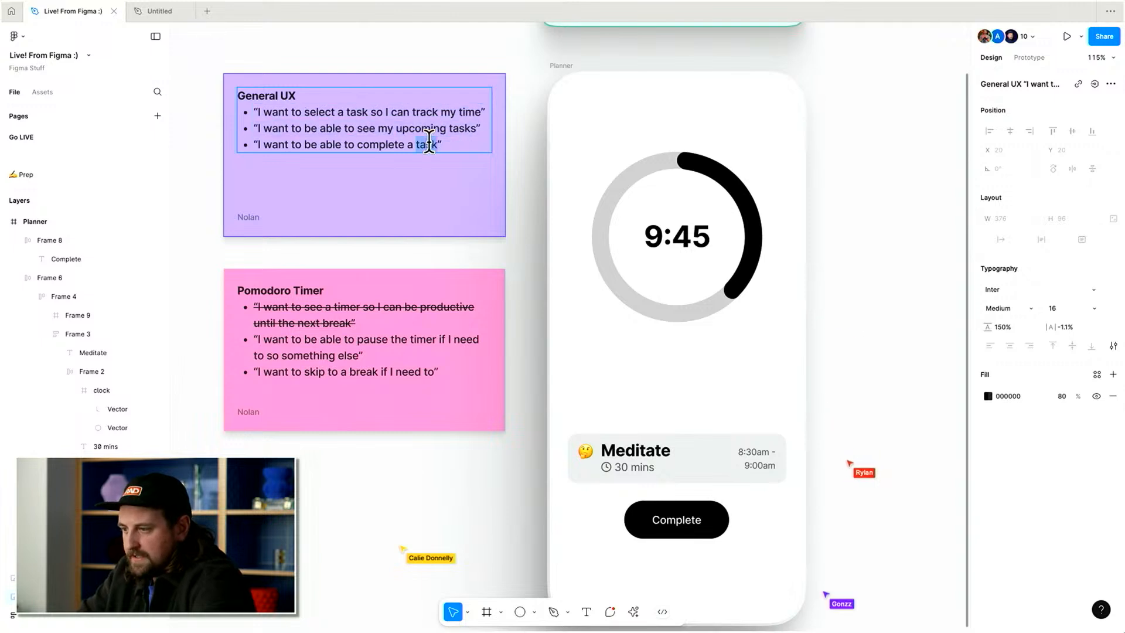
{"action": "triple_click", "coordinate": [428, 142]}
{"action": "key", "text": "super+shift+x"}
{"action": "triple_click", "coordinate": [417, 125]}
{"action": "left_click", "coordinate": [837, 245]}
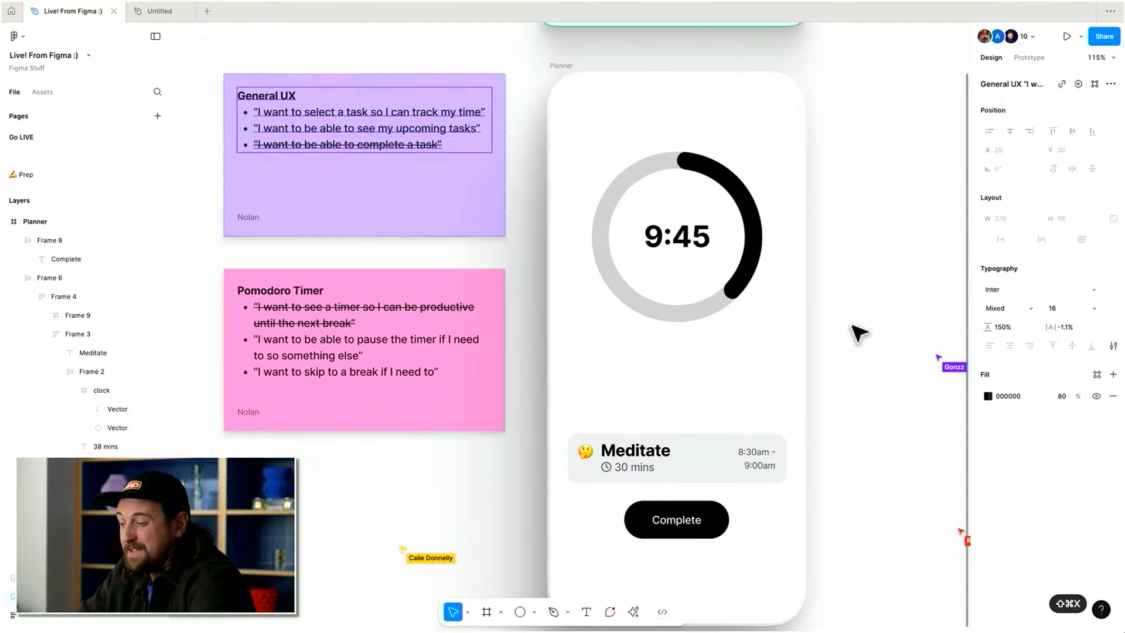
Duplicate the task row below itself and wrap the rows and Complete button in an auto layout frame.
{"action": "left_click", "coordinate": [856, 331]}
{"action": "scroll", "coordinate": [853, 337], "scroll_direction": "down", "scroll_amount": 1}
{"action": "left_click", "coordinate": [675, 466]}
{"action": "left_click_drag", "start_coordinate": [696, 447], "coordinate": [697, 508]}
{"action": "left_click", "coordinate": [702, 415]}
{"action": "left_click_drag", "start_coordinate": [708, 410], "coordinate": [713, 471]}
{"action": "left_click", "coordinate": [695, 529]}
{"action": "left_click", "coordinate": [710, 408], "text": "shift"}
{"action": "left_click", "coordinate": [706, 465], "text": "shift"}
{"action": "key", "text": "shift+a"}
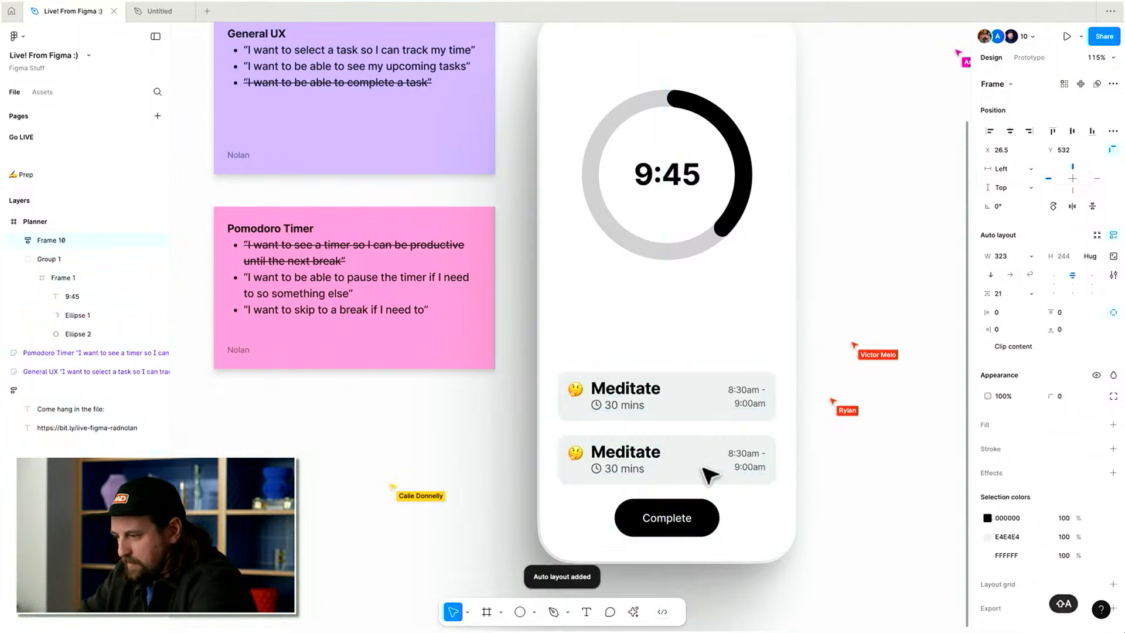
Move the Complete button between the two task rows, then undo back to a single task row.
{"action": "double_click", "coordinate": [692, 528]}
{"action": "key", "text": "Up"}
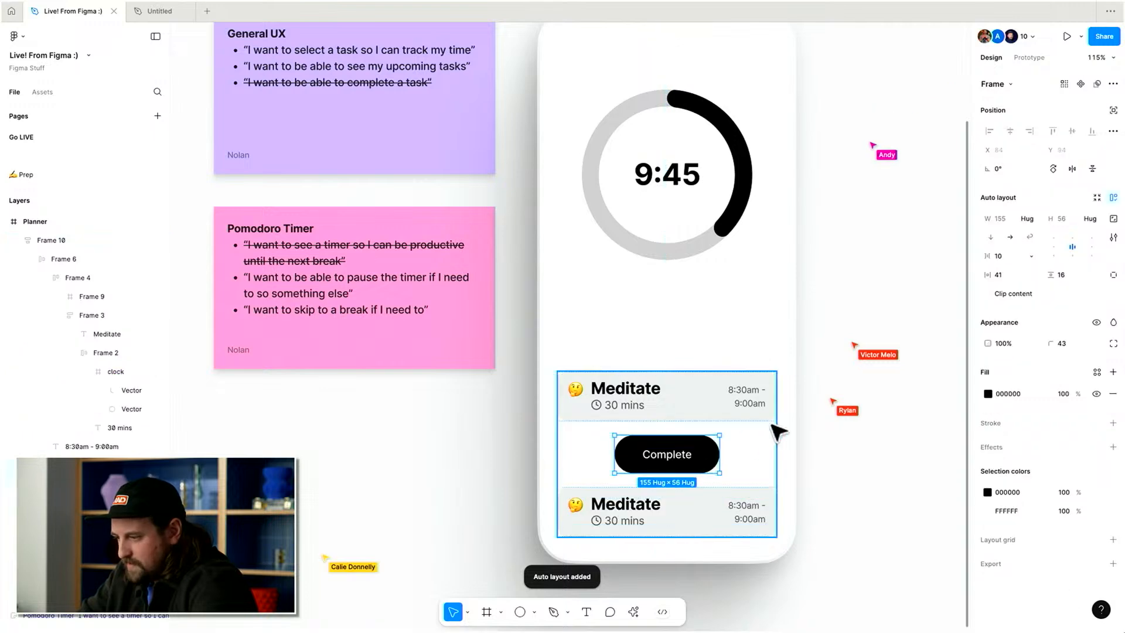
{"action": "left_click", "coordinate": [823, 439]}
{"action": "double_click", "coordinate": [710, 407]}
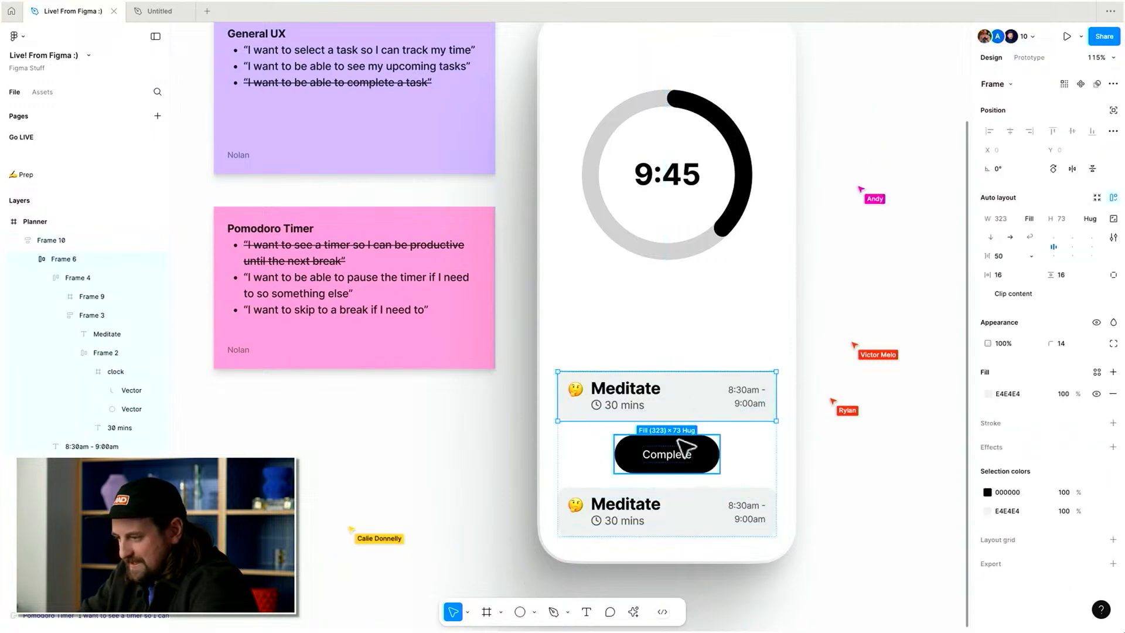
{"action": "left_click", "coordinate": [675, 440], "text": "shift"}
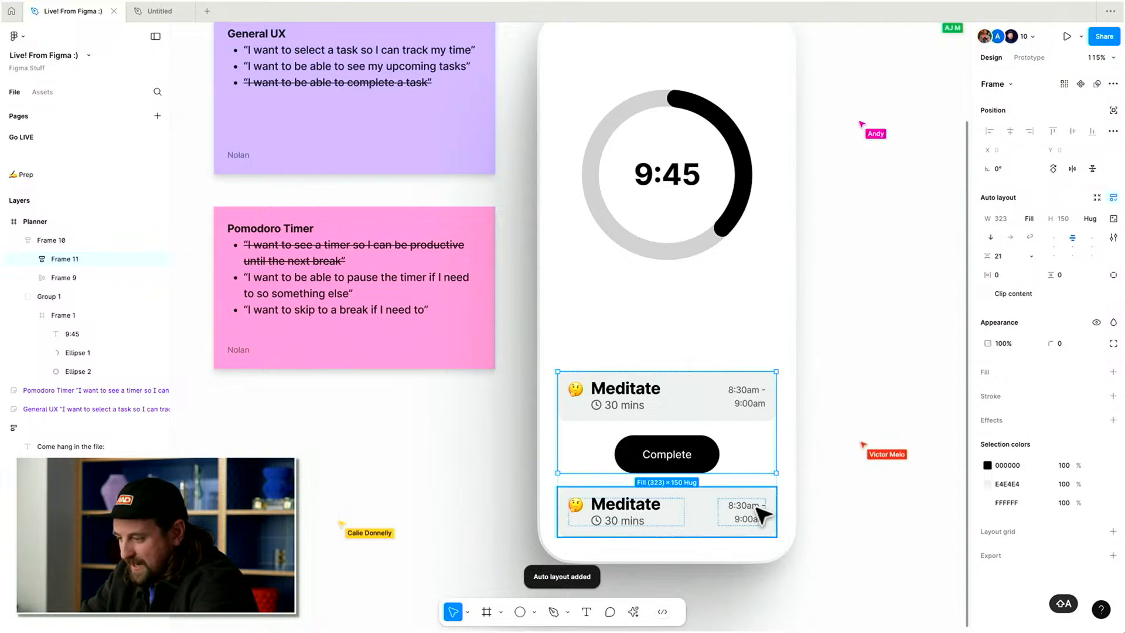
{"action": "key", "text": "super+z"}
{"action": "left_click", "coordinate": [1113, 393]}
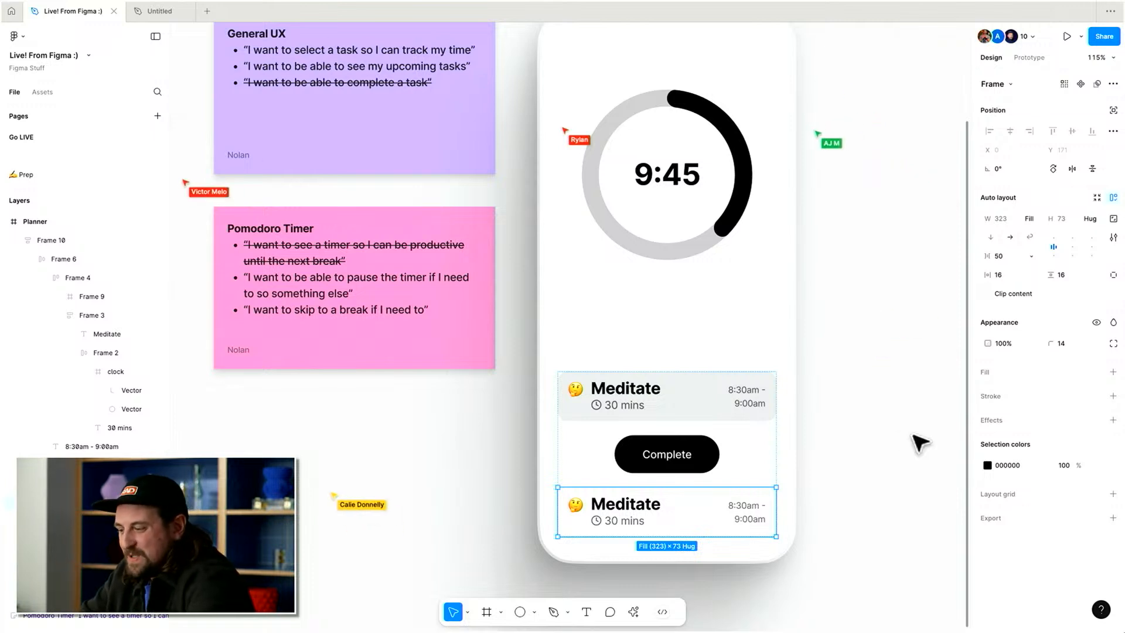
{"action": "key", "text": "ctrl+z"}
{"action": "key", "text": "ctrl+z"}
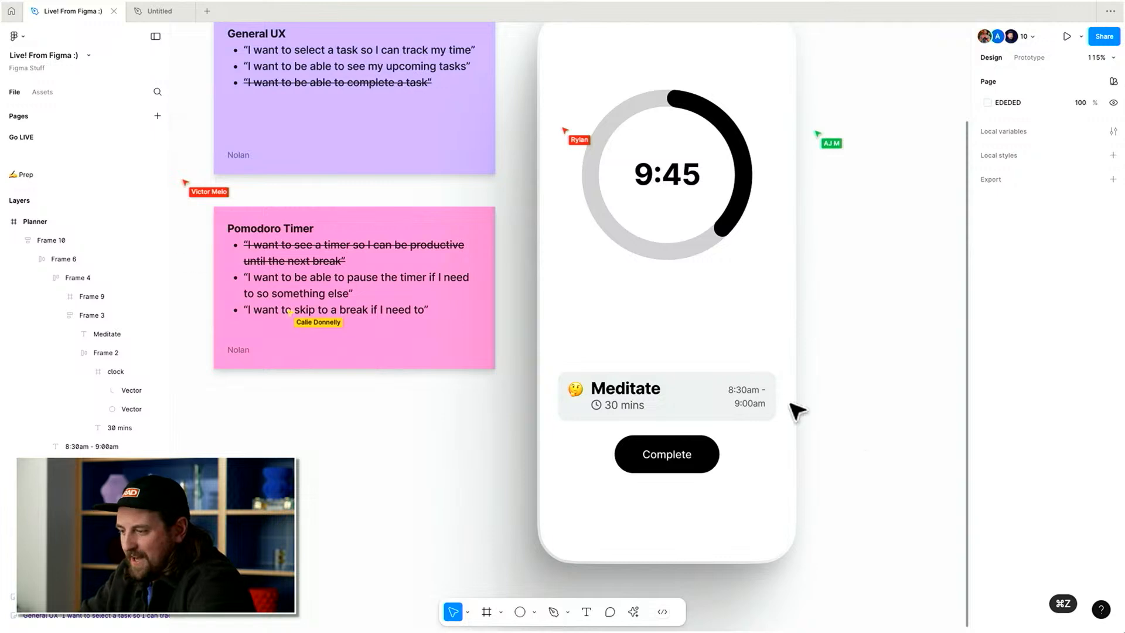
Wrap the task row and the Complete button together in a new frame.
{"action": "left_click", "coordinate": [730, 405]}
{"action": "key", "text": "ctrl+shift+g"}
{"action": "key", "text": "ctrl+alt+g"}
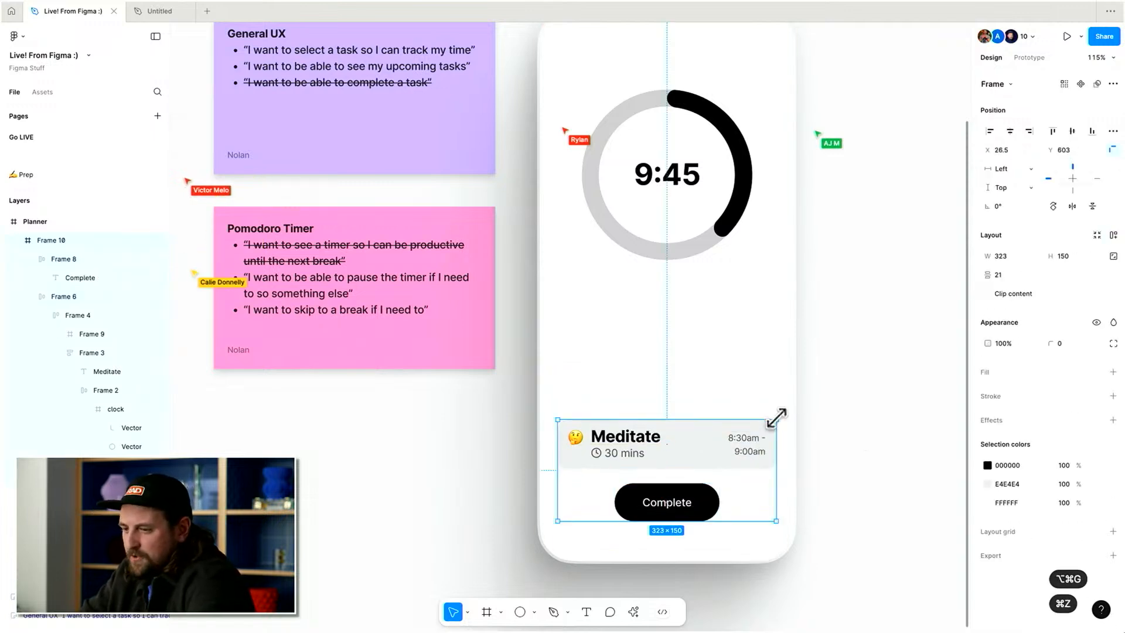
Add auto layout to the task frame, align it to the phone's left edge and stretch it to 375 wide.
{"action": "key", "text": "shift+a"}
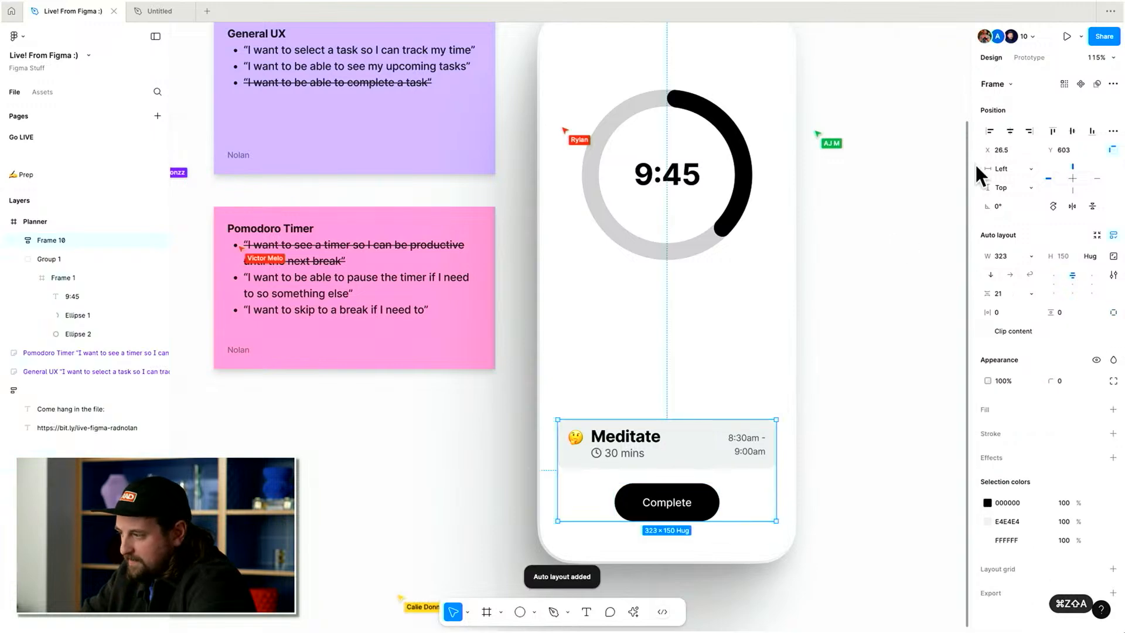
{"action": "left_click", "coordinate": [990, 131]}
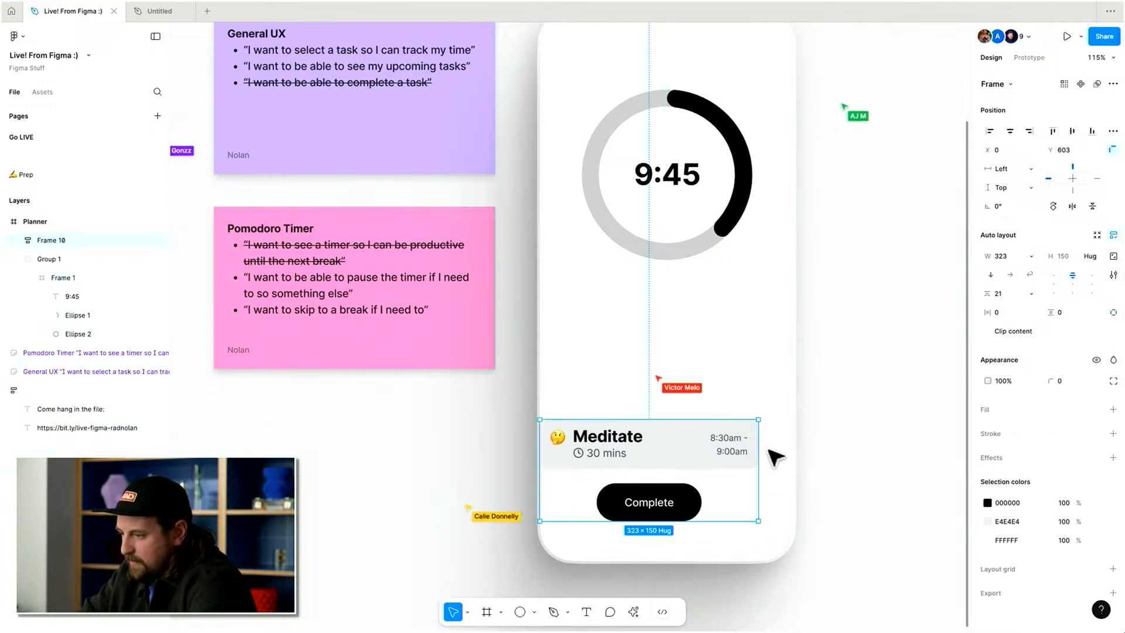
{"action": "left_click_drag", "start_coordinate": [757, 450], "coordinate": [793, 451]}
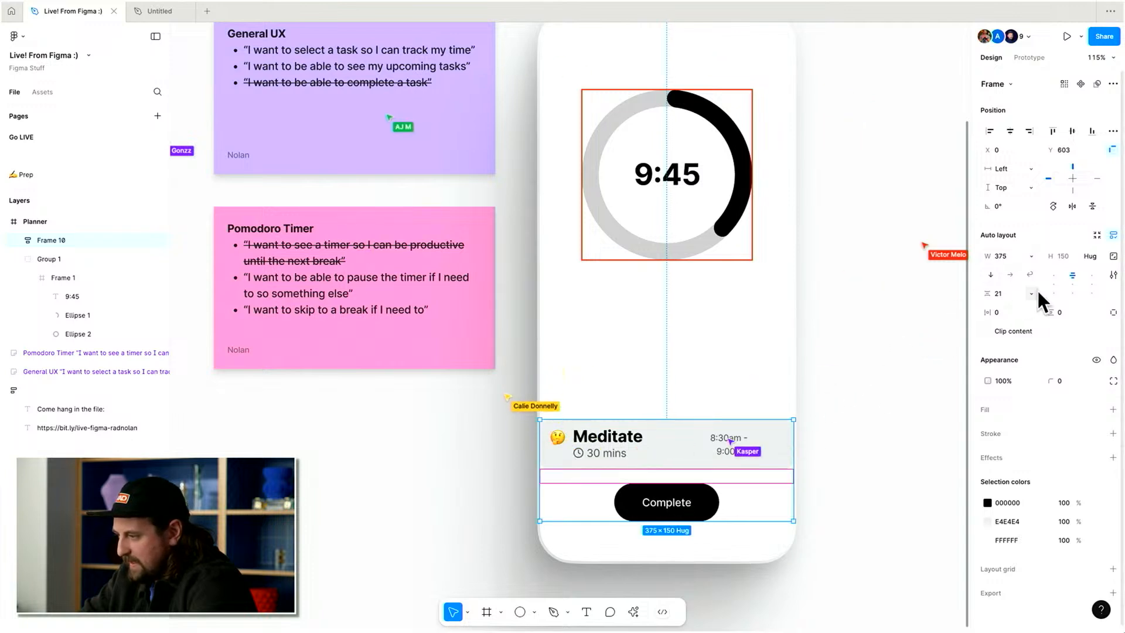
Set the frame's auto layout padding to 24 horizontally and 16 vertically.
{"action": "left_click", "coordinate": [1001, 312]}
{"action": "type", "text": "20"}
{"action": "key", "text": "Return"}
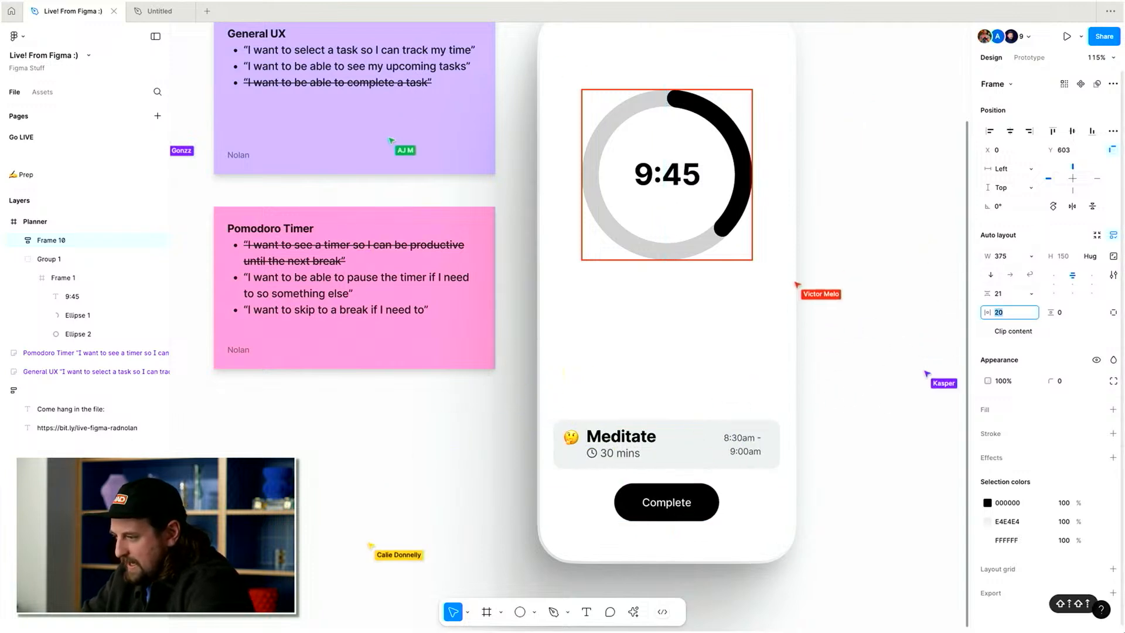
{"action": "key", "text": "Up"}
{"action": "key", "text": "Up"}
{"action": "key", "text": "Up"}
{"action": "key", "text": "Up"}
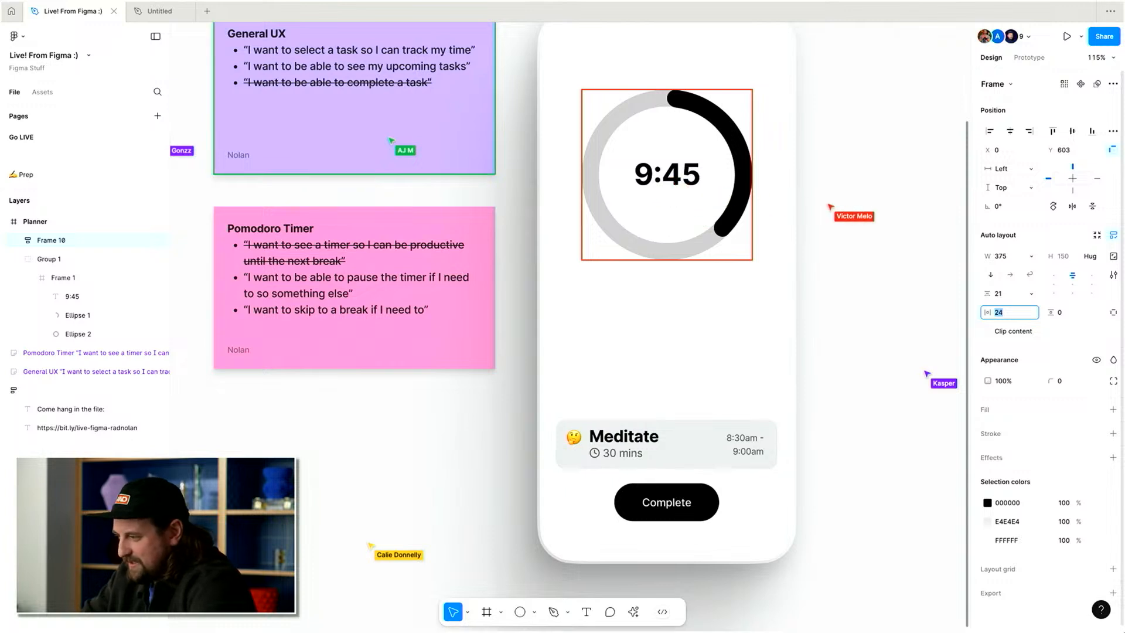
{"action": "key", "text": "Tab"}
{"action": "key", "text": "shift+Up"}
{"action": "key", "text": "shift+Up"}
{"action": "key", "text": "Down"}
{"action": "key", "text": "Down"}
{"action": "key", "text": "Down"}
{"action": "key", "text": "Down"}
{"action": "key", "text": "Escape"}
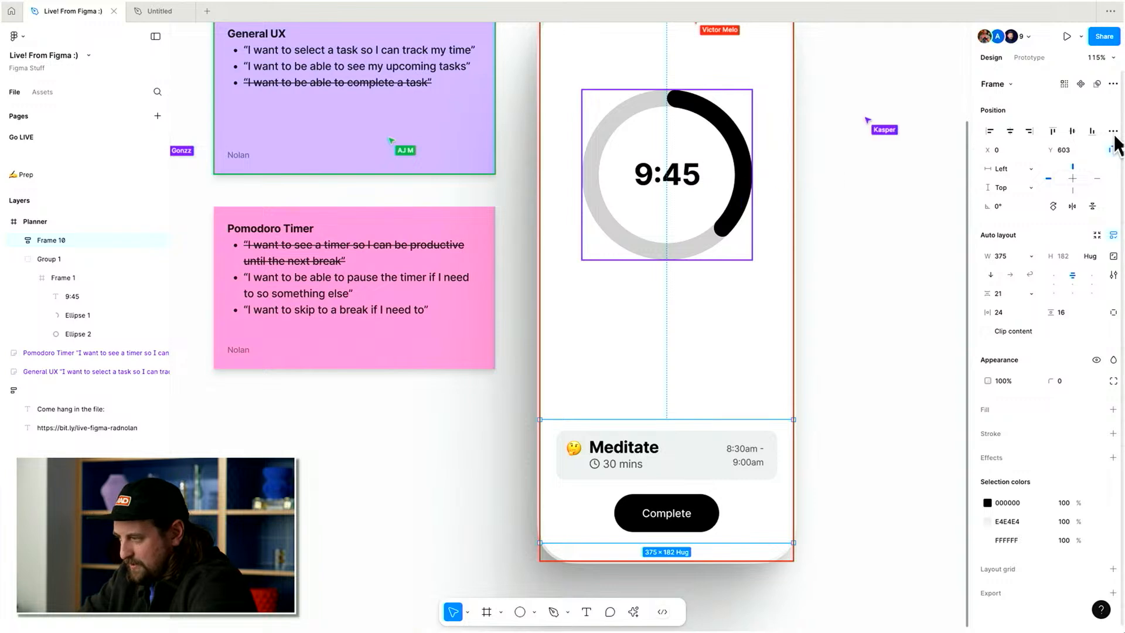
Align the frame to the bottom of the phone and give it an independent bottom padding of 40.
{"action": "left_click", "coordinate": [1094, 130]}
{"action": "left_click", "coordinate": [1113, 313]}
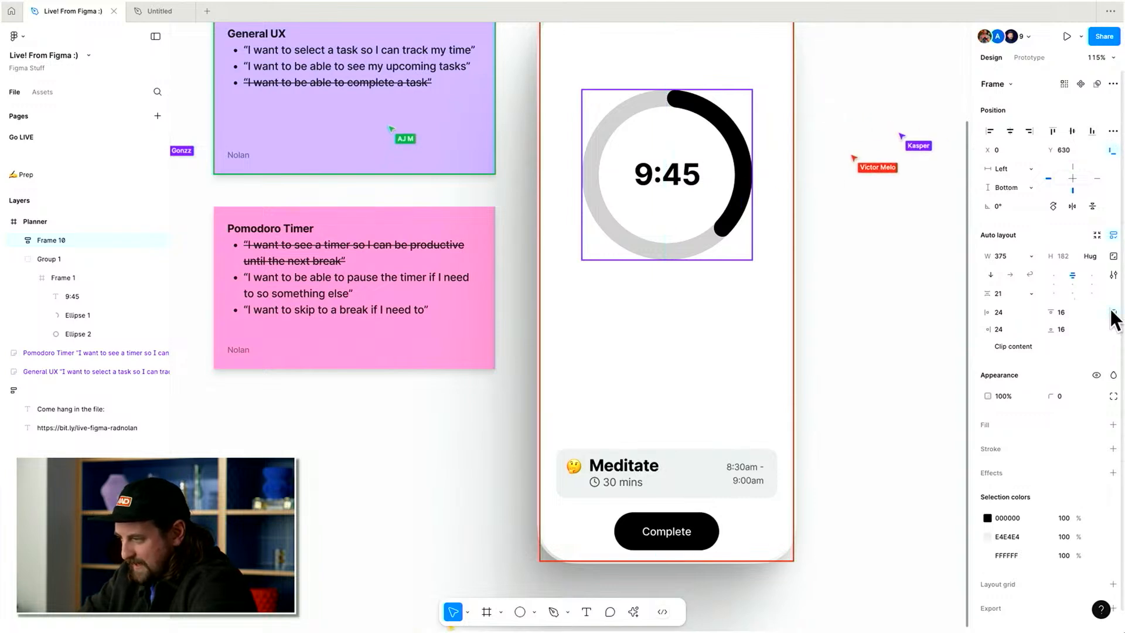
{"action": "left_click", "coordinate": [1069, 328]}
{"action": "key", "text": "shift+Up"}
{"action": "key", "text": "Down"}
{"action": "key", "text": "Down"}
{"action": "key", "text": "shift+Up"}
{"action": "key", "text": "shift+Up"}
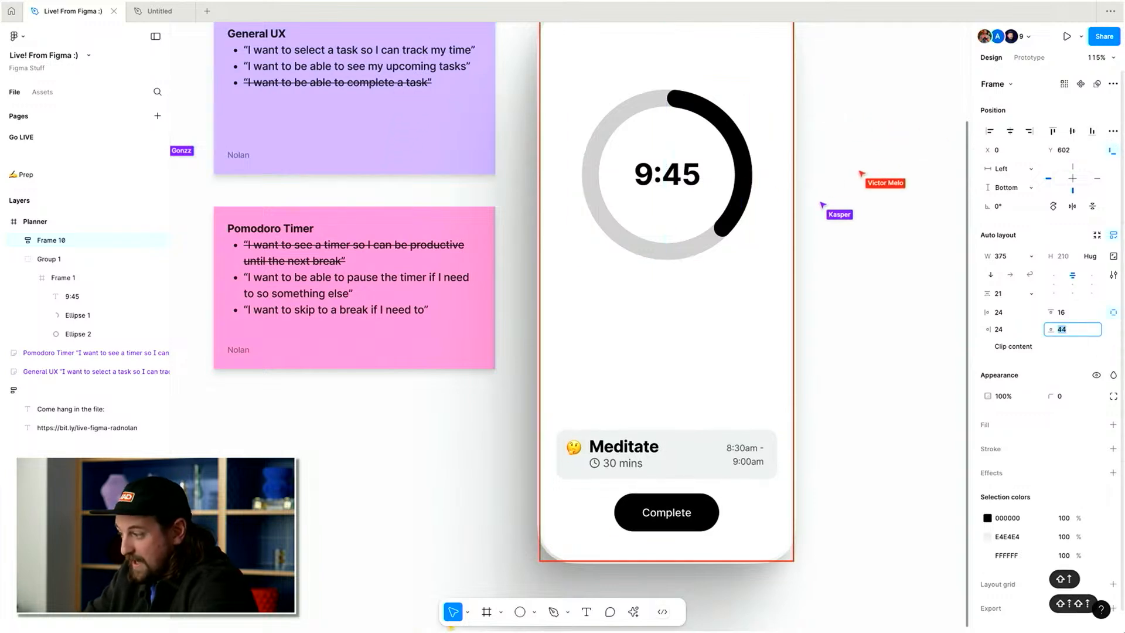
{"action": "key", "text": "Down"}
{"action": "key", "text": "Down"}
{"action": "key", "text": "Down"}
{"action": "key", "text": "Down"}
{"action": "key", "text": "Return"}
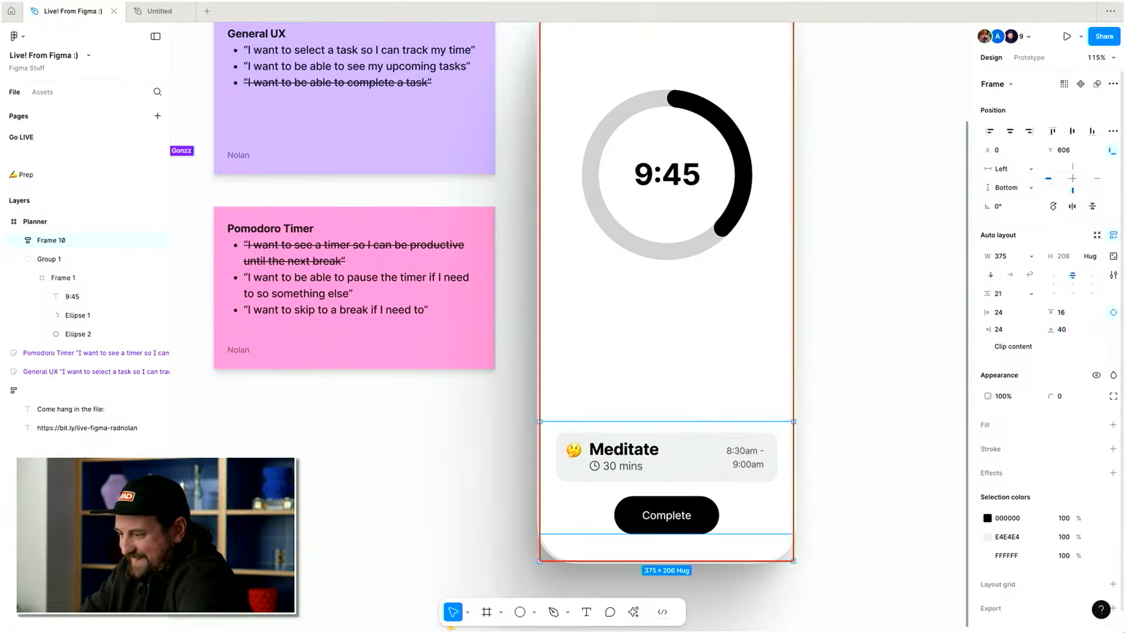
Add an EDEDED fill to the frame and set its corner radius to 24.
{"action": "left_click", "coordinate": [1114, 425]}
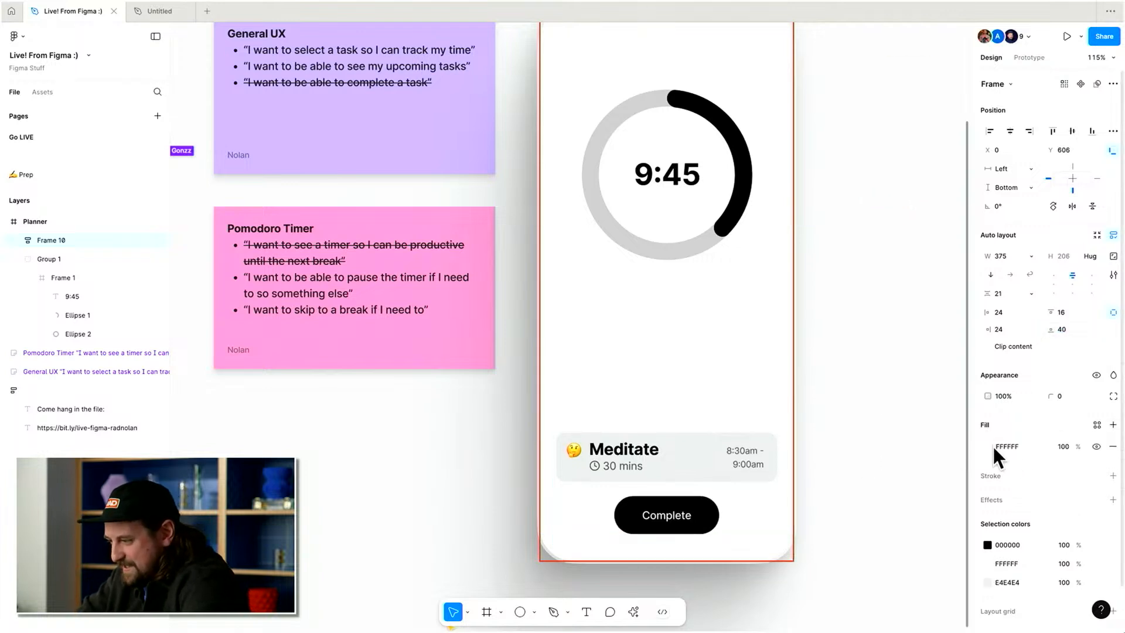
{"action": "left_click", "coordinate": [997, 448]}
{"action": "left_click_drag", "start_coordinate": [909, 461], "coordinate": [807, 347]}
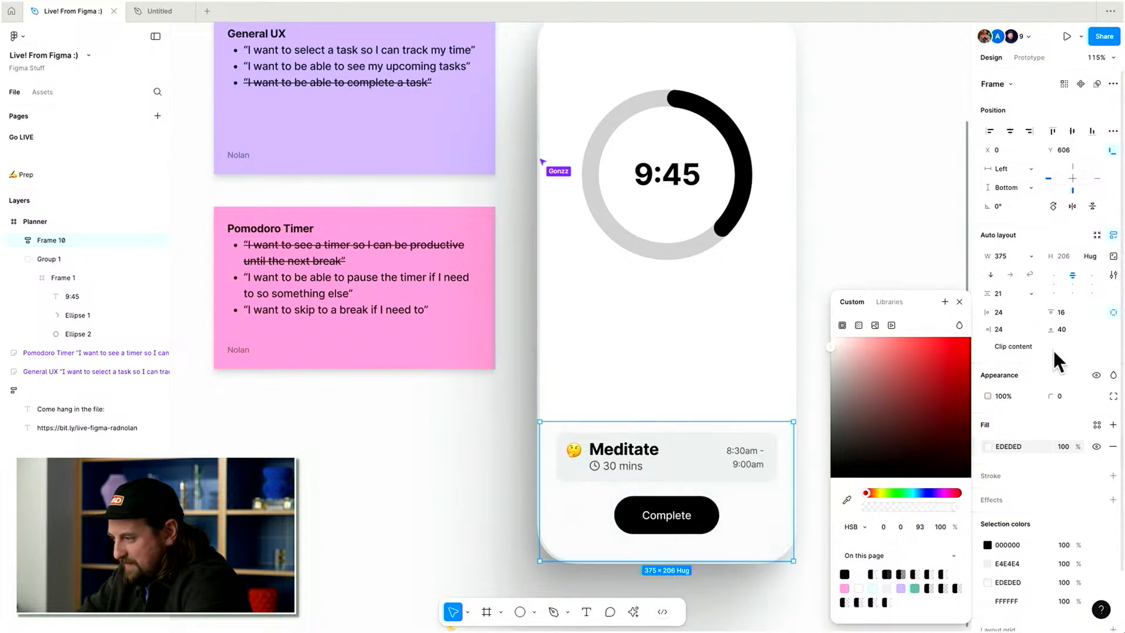
{"action": "left_click_drag", "start_coordinate": [1051, 397], "coordinate": [1113, 398]}
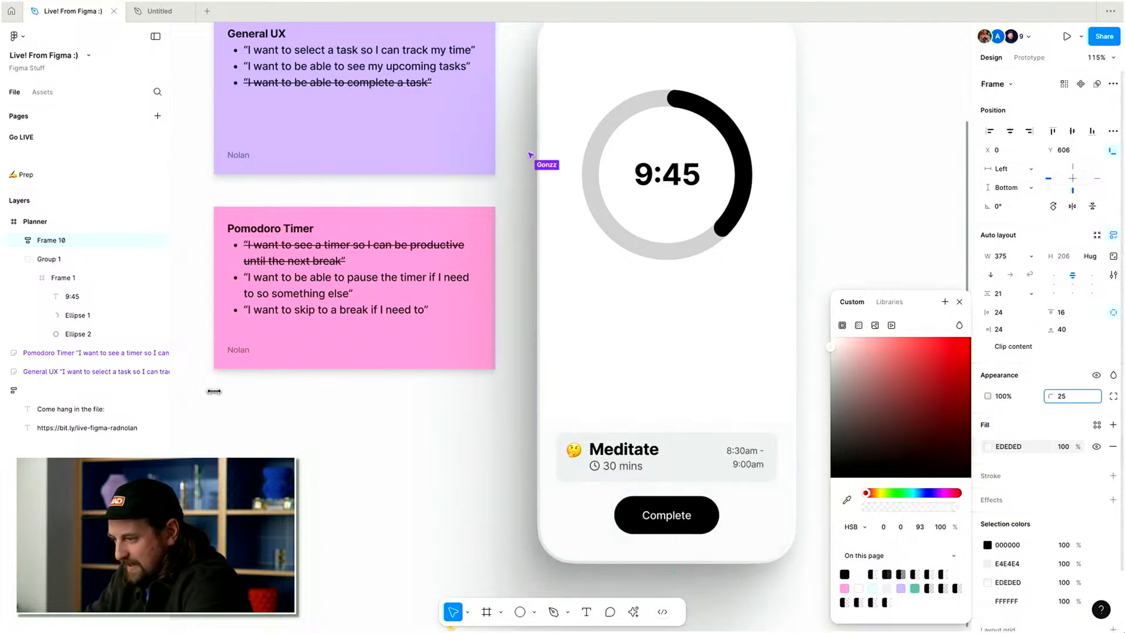
{"action": "left_click", "coordinate": [1075, 396]}
{"action": "type", "text": "24"}
{"action": "key", "text": "Return"}
{"action": "left_click", "coordinate": [768, 388]}
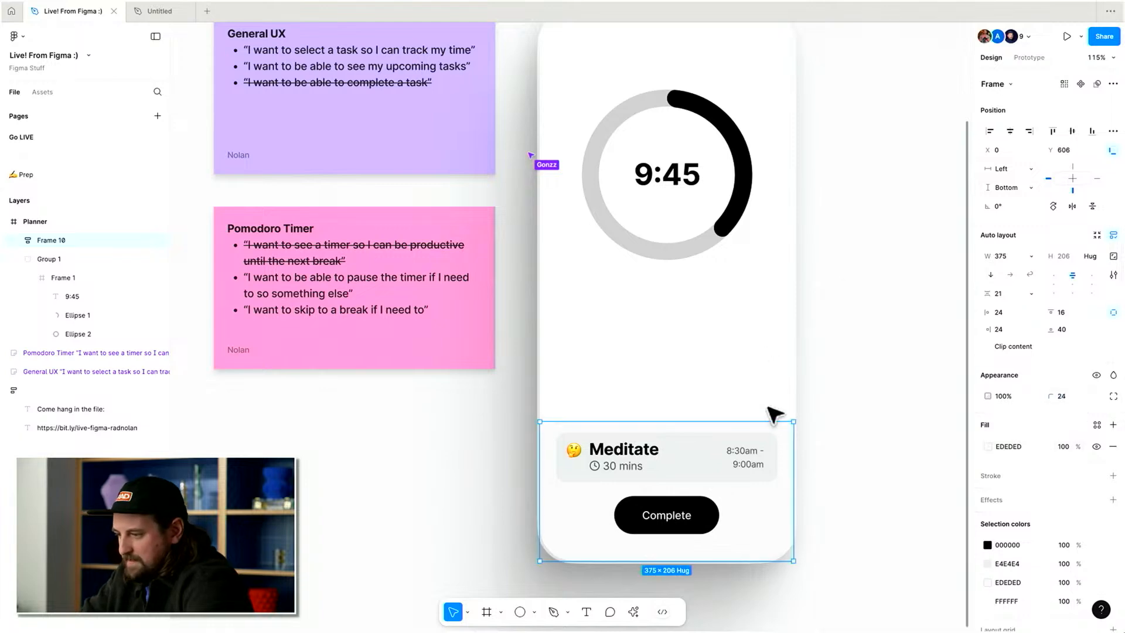
{"action": "left_click", "coordinate": [823, 500]}
{"action": "left_click", "coordinate": [758, 433]}
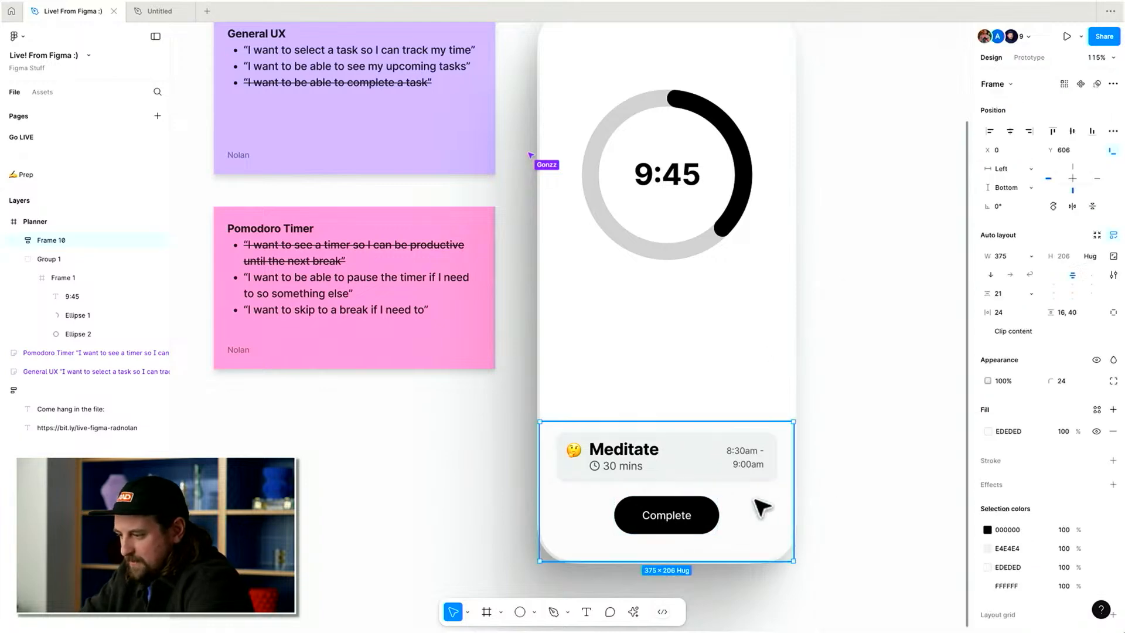
{"action": "double_click", "coordinate": [698, 515]}
{"action": "left_click", "coordinate": [716, 456]}
{"action": "left_click", "coordinate": [778, 490]}
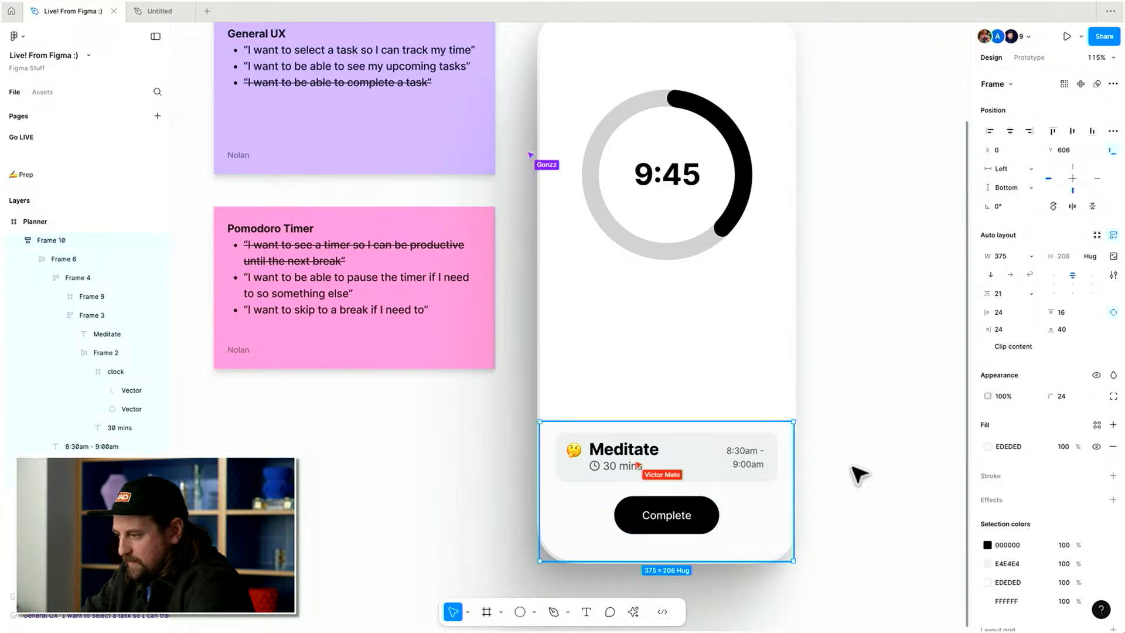
Set the frame's horizontal constraint to Center, keeping it aligned to the phone's bottom.
{"action": "left_click", "coordinate": [1080, 312]}
{"action": "key", "text": "shift+Up"}
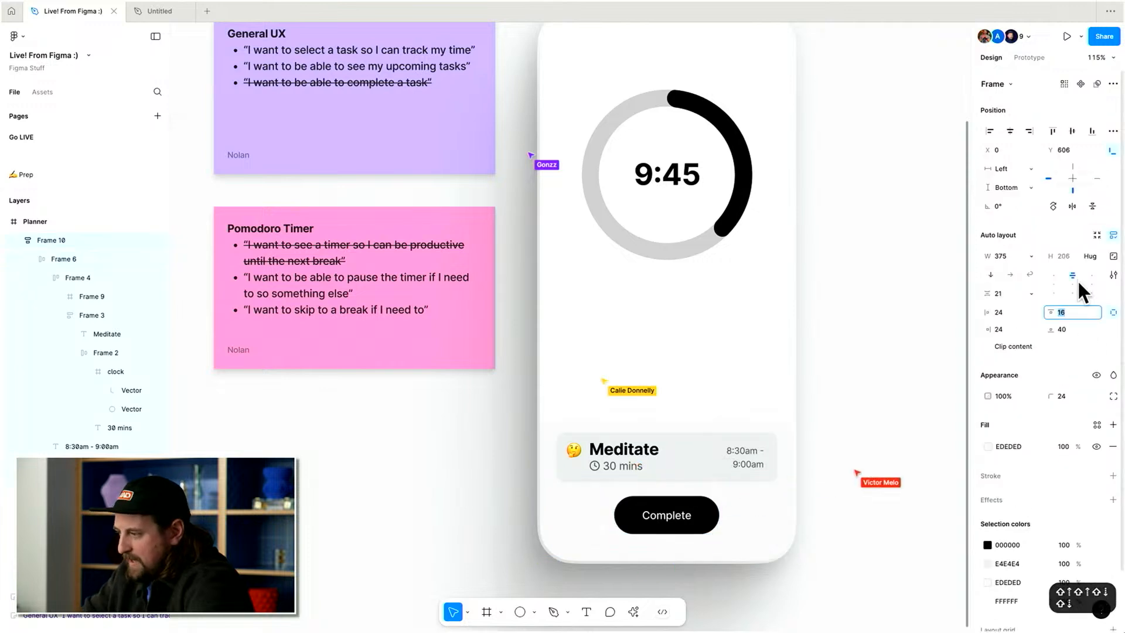
{"action": "left_click", "coordinate": [1080, 176]}
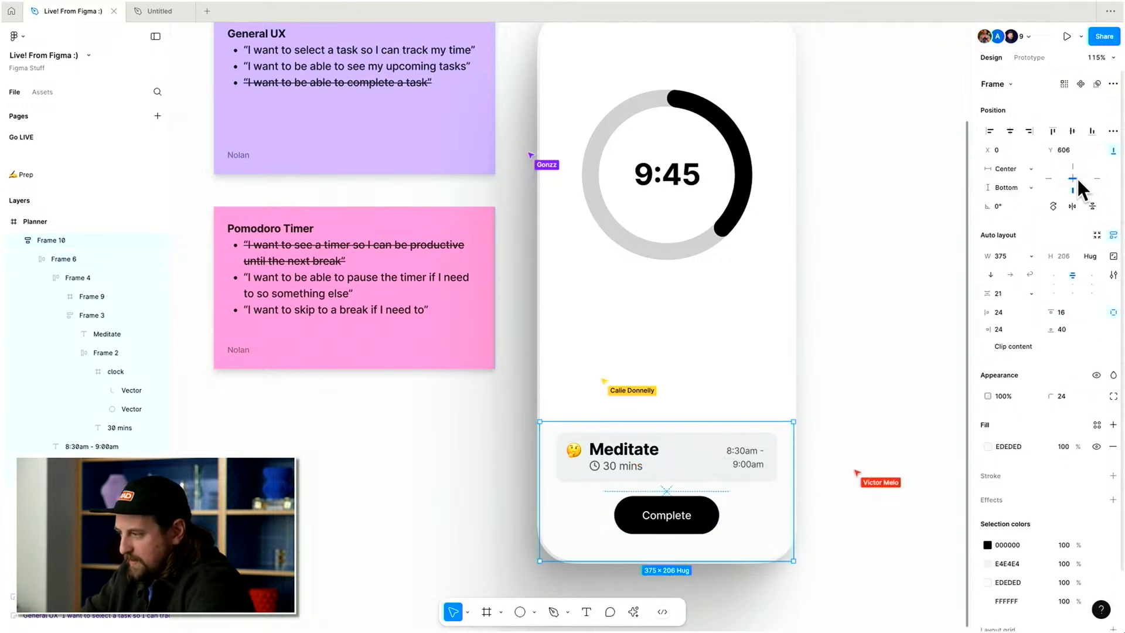
{"action": "left_click", "coordinate": [1050, 135]}
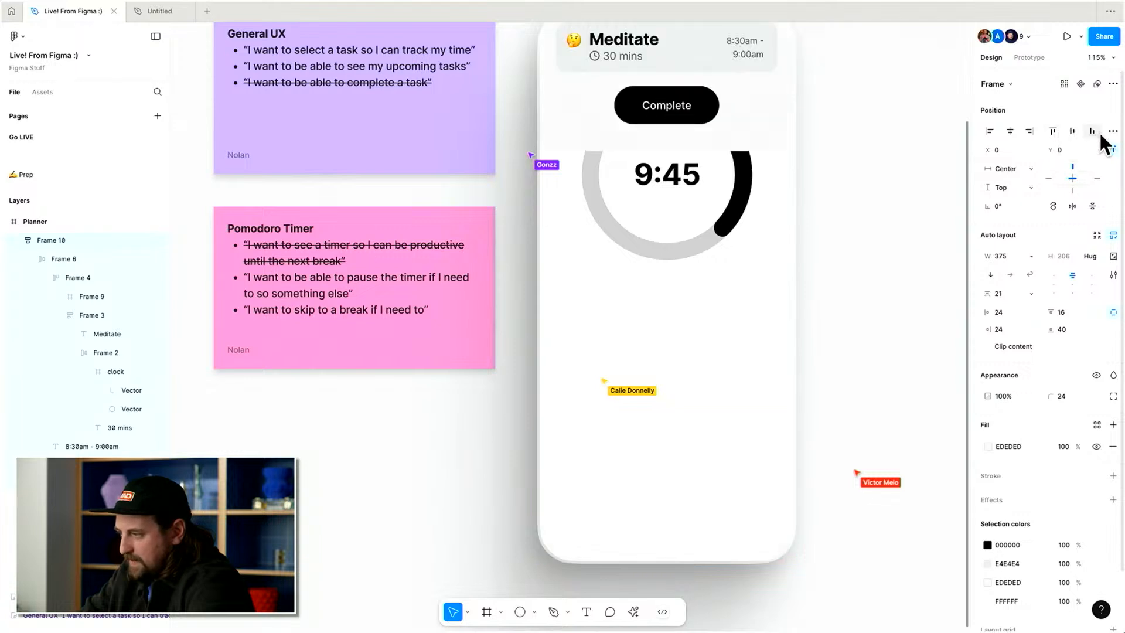
{"action": "left_click", "coordinate": [1097, 131]}
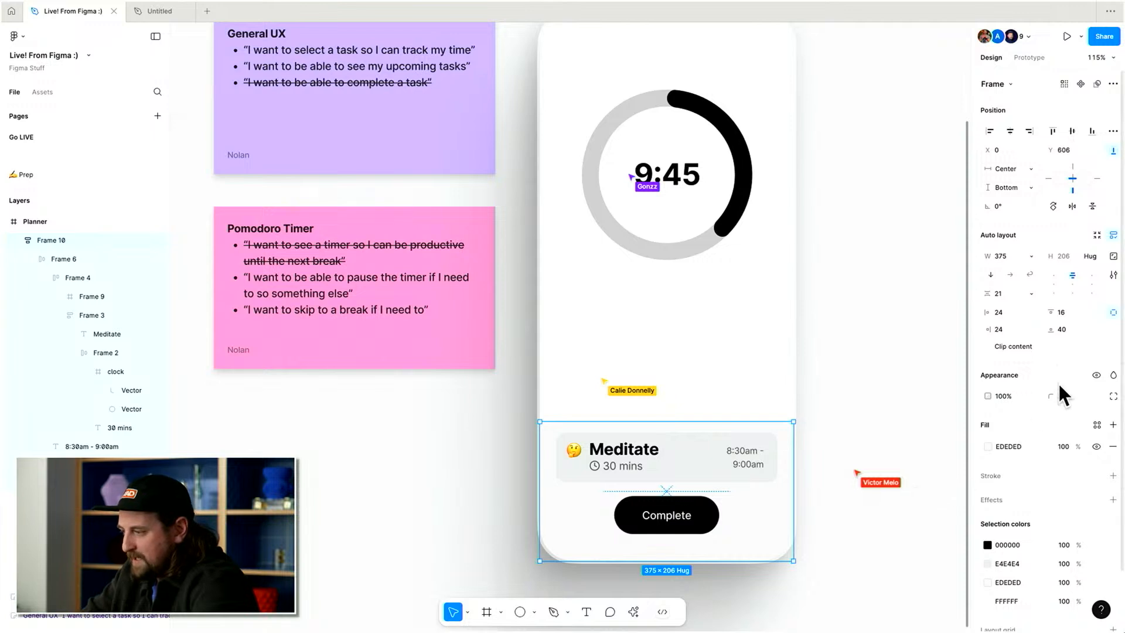
Try enlarging the frame's bottom padding, then undo it.
{"action": "left_click_drag", "start_coordinate": [1051, 326], "coordinate": [76, 319]}
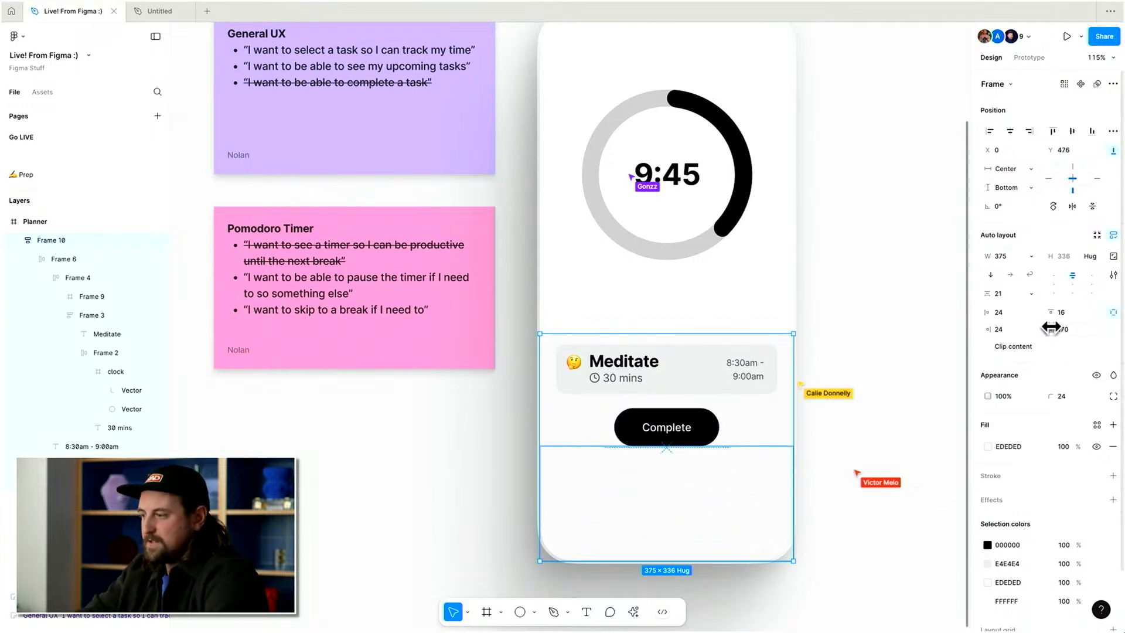
{"action": "key", "text": "super+z"}
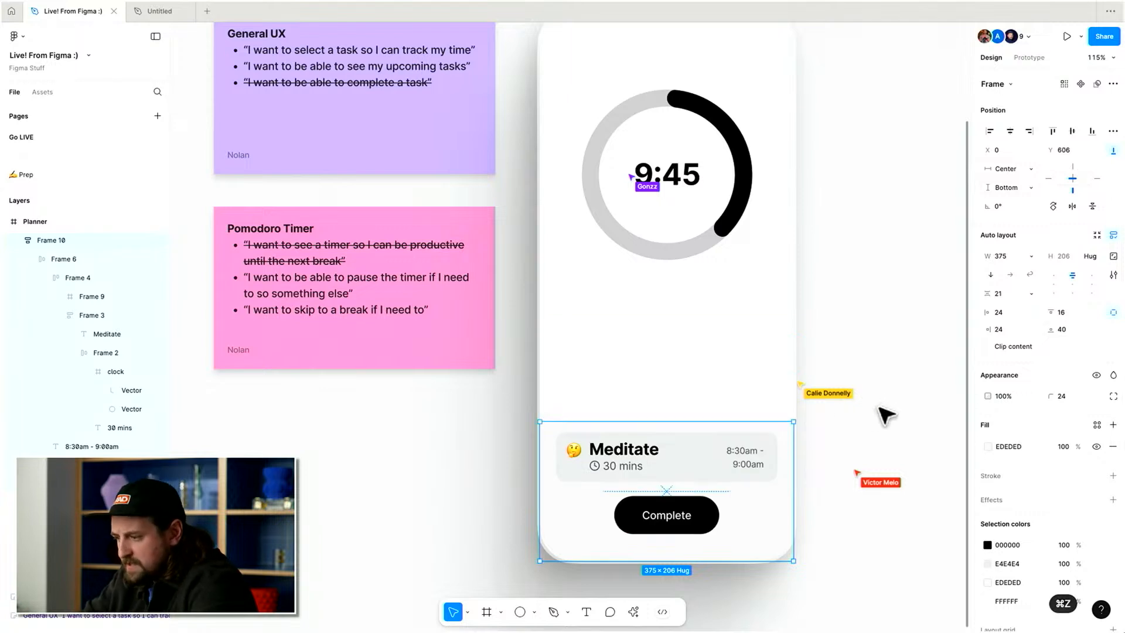
Draw a 20 × 3 rectangle and move it into the task frame as a drag handle at its top.
{"action": "key", "text": "r"}
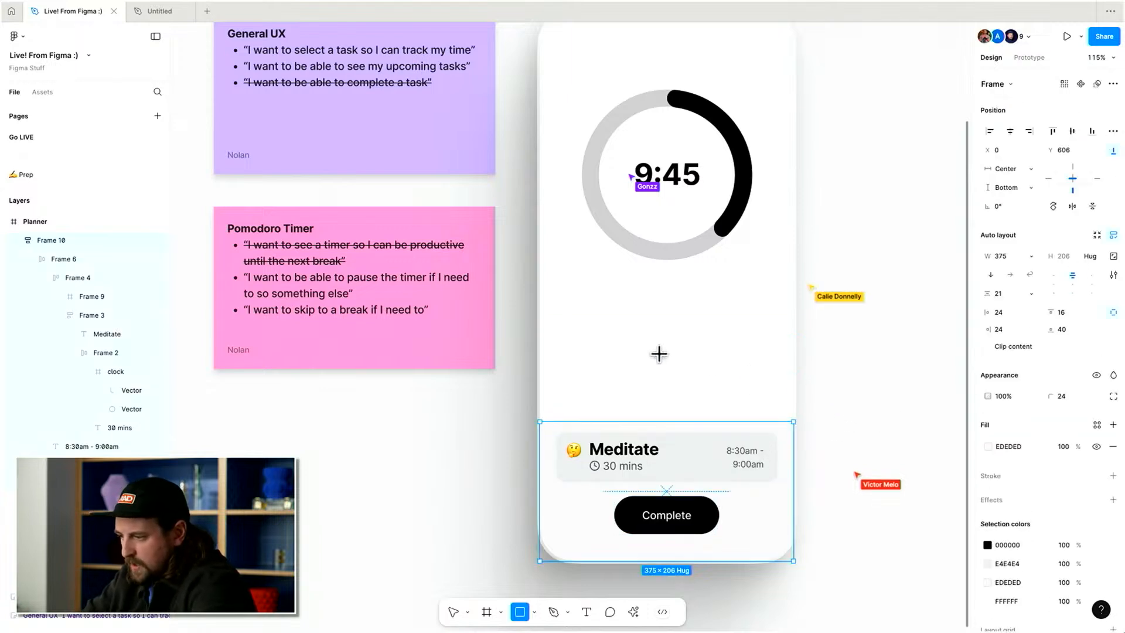
{"action": "left_click_drag", "start_coordinate": [659, 353], "coordinate": [672, 368]}
{"action": "type", "text": "10"}
{"action": "key", "text": "Return"}
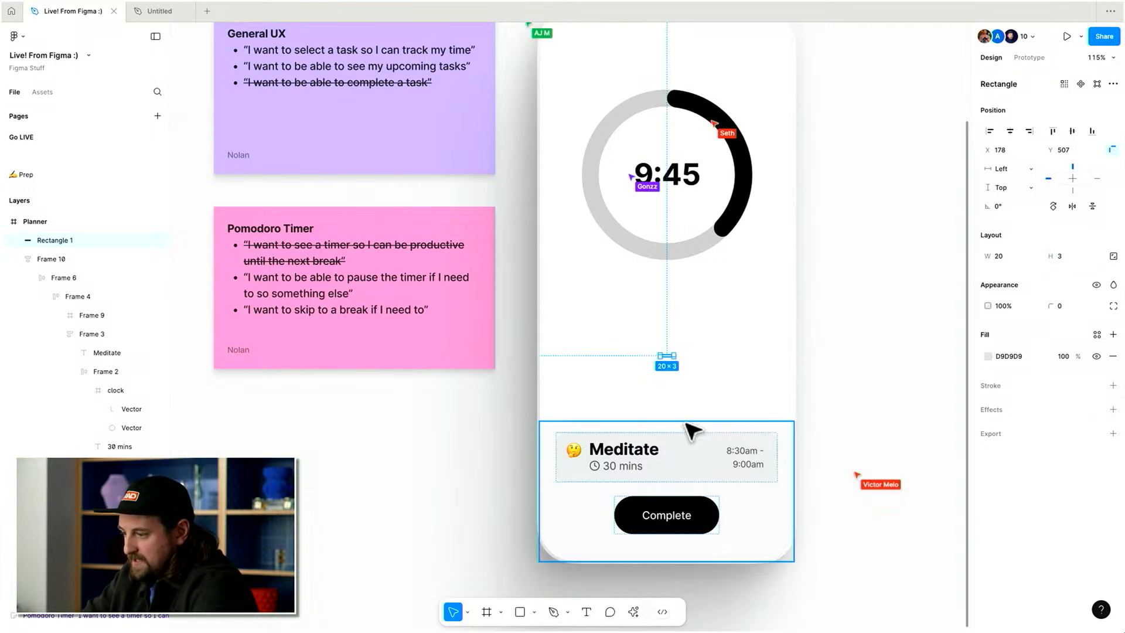
{"action": "key", "text": "super+x"}
{"action": "key", "text": "super+v"}
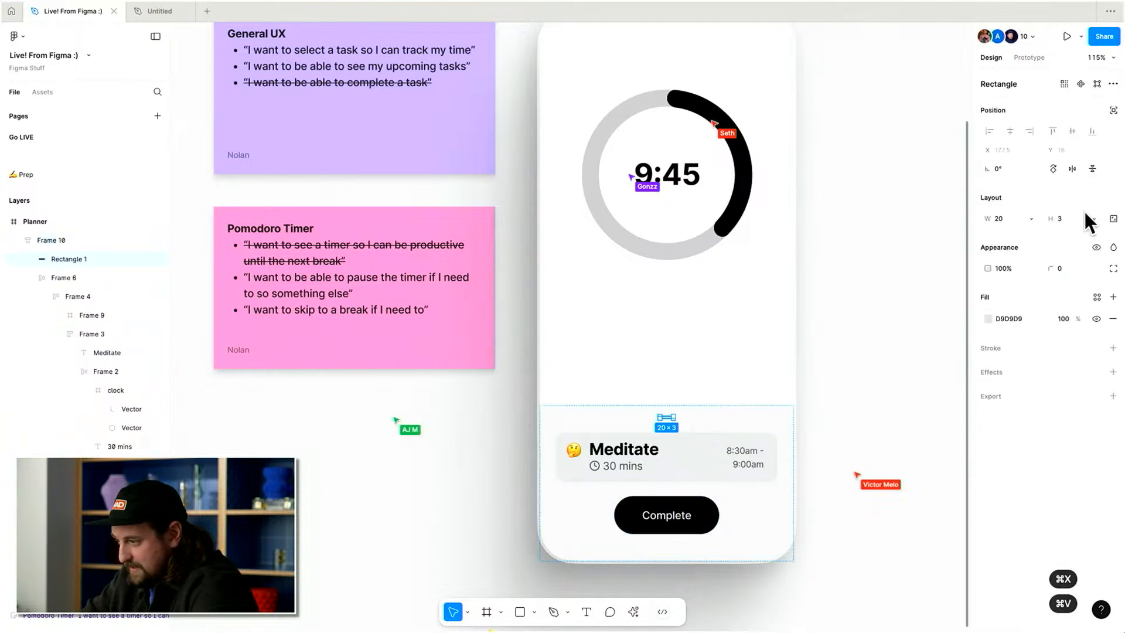
{"action": "left_click", "coordinate": [794, 367]}
{"action": "left_click", "coordinate": [751, 422]}
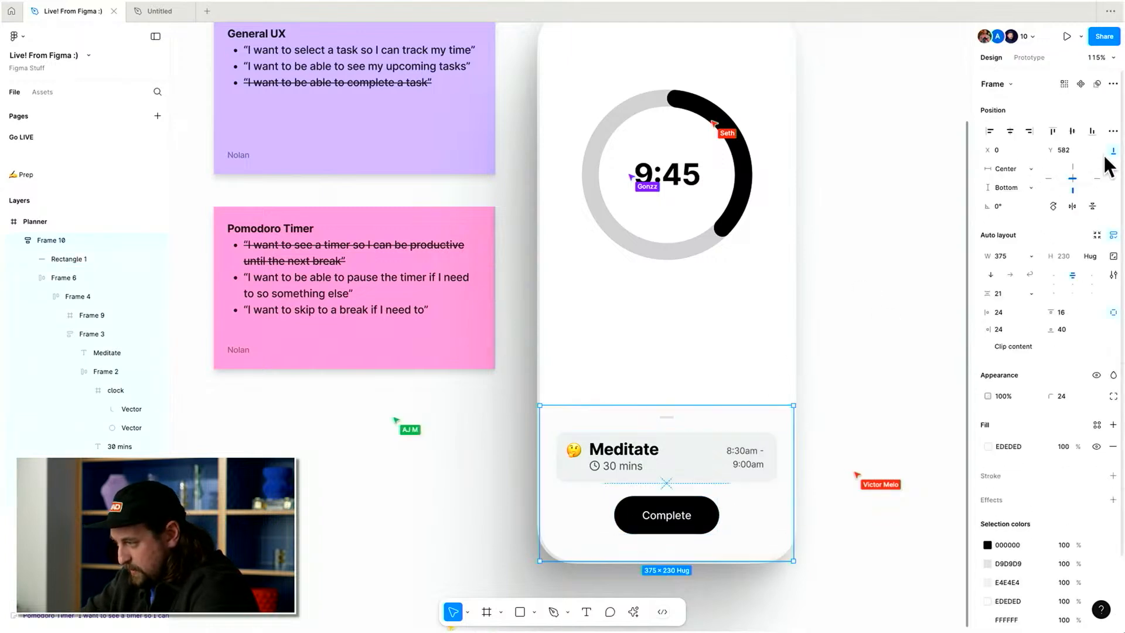
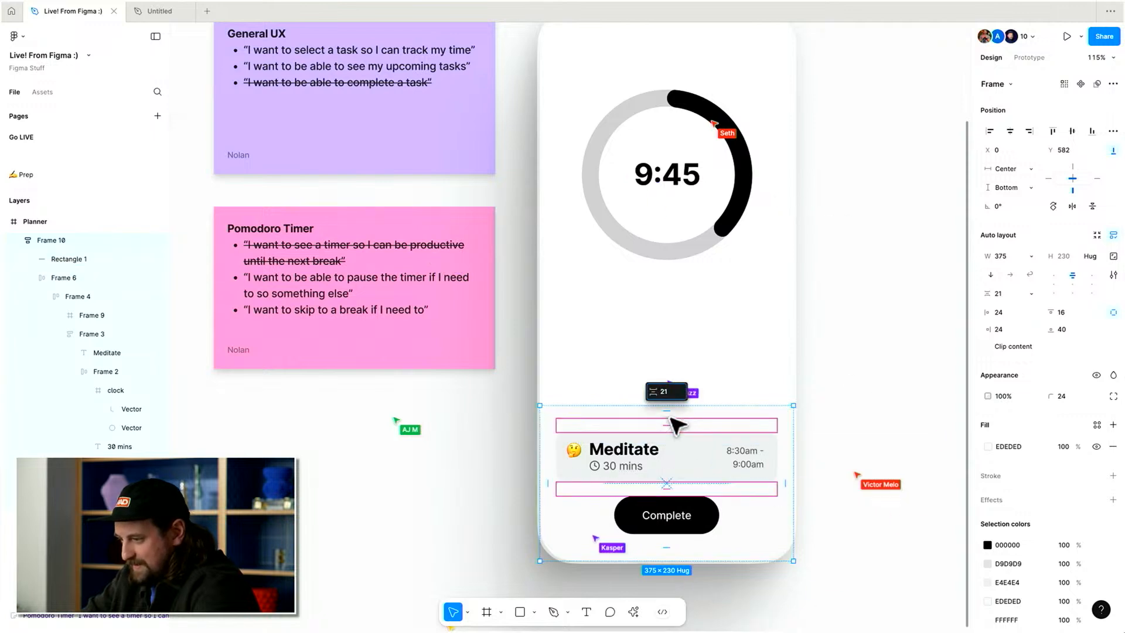
Round the drag handle's corners to 5 and fill it with 000000.
{"action": "left_click", "coordinate": [672, 417]}
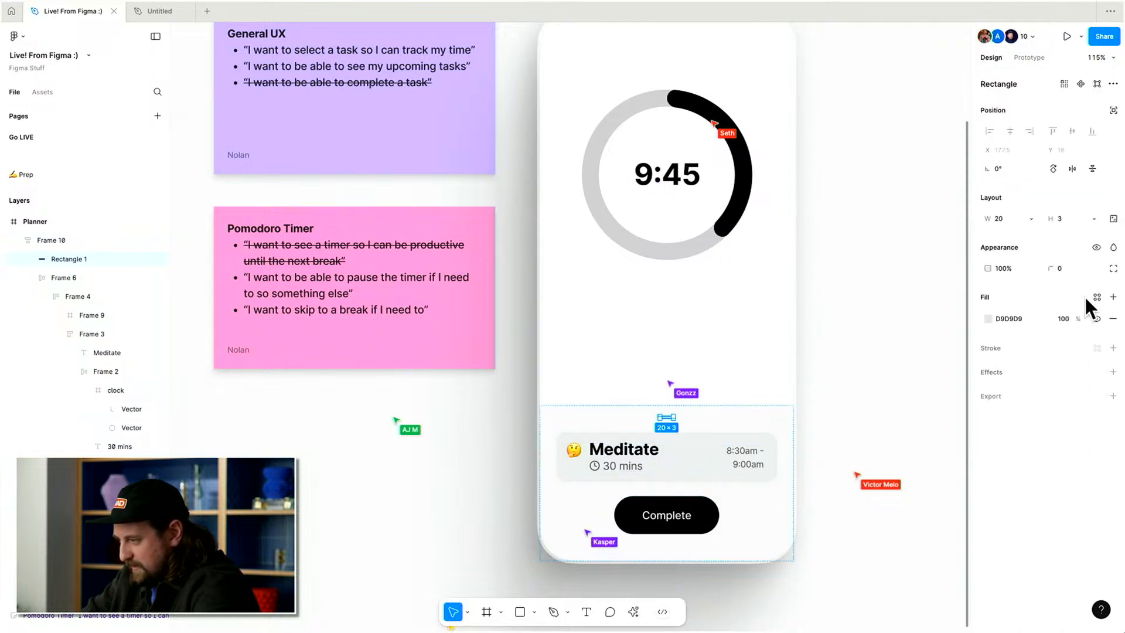
{"action": "type", "text": "2"}
{"action": "key", "text": "Return"}
{"action": "left_click", "coordinate": [1019, 296]}
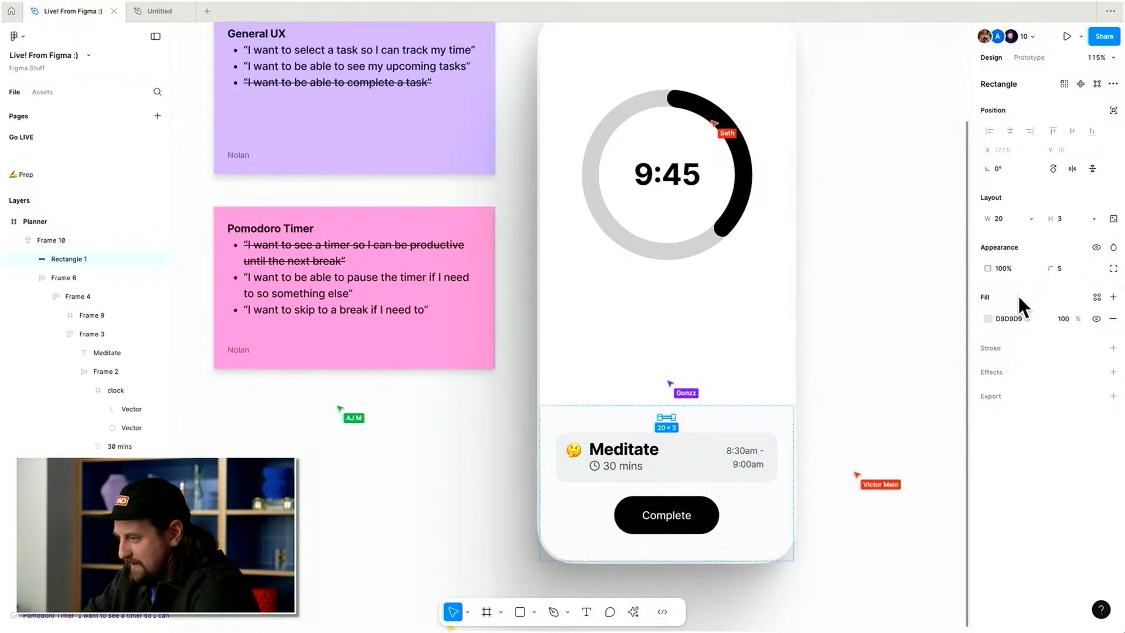
{"action": "left_click", "coordinate": [1004, 319]}
{"action": "type", "text": "000000"}
{"action": "key", "text": "Return"}
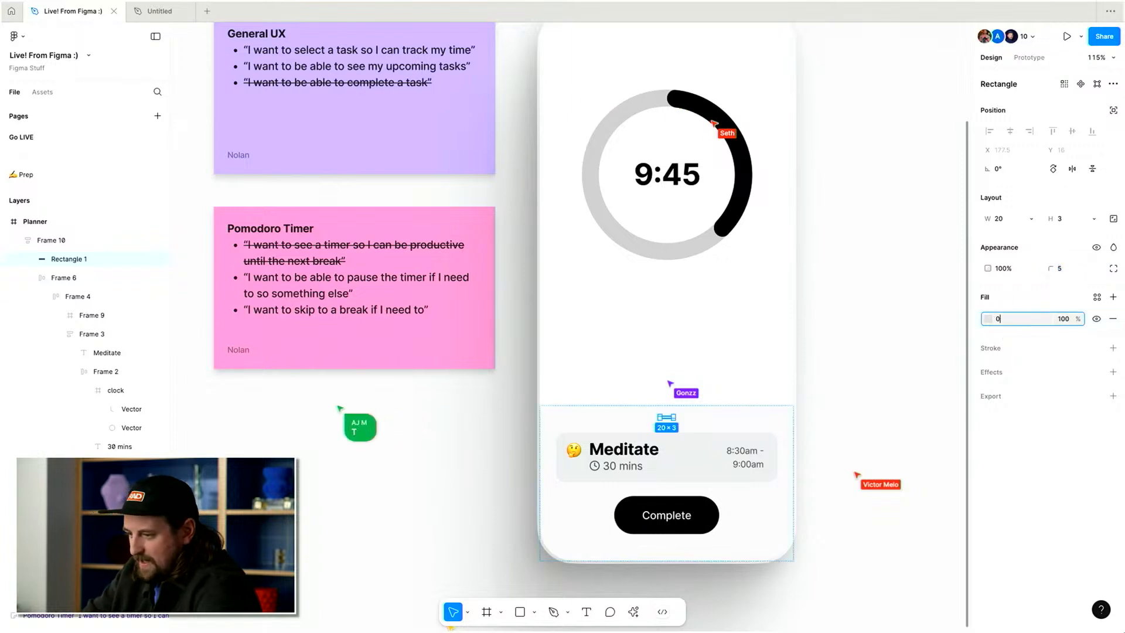
Set the drag handle's opacity to 20%.
{"action": "scroll", "coordinate": [836, 405], "scroll_direction": "left", "scroll_amount": 1}
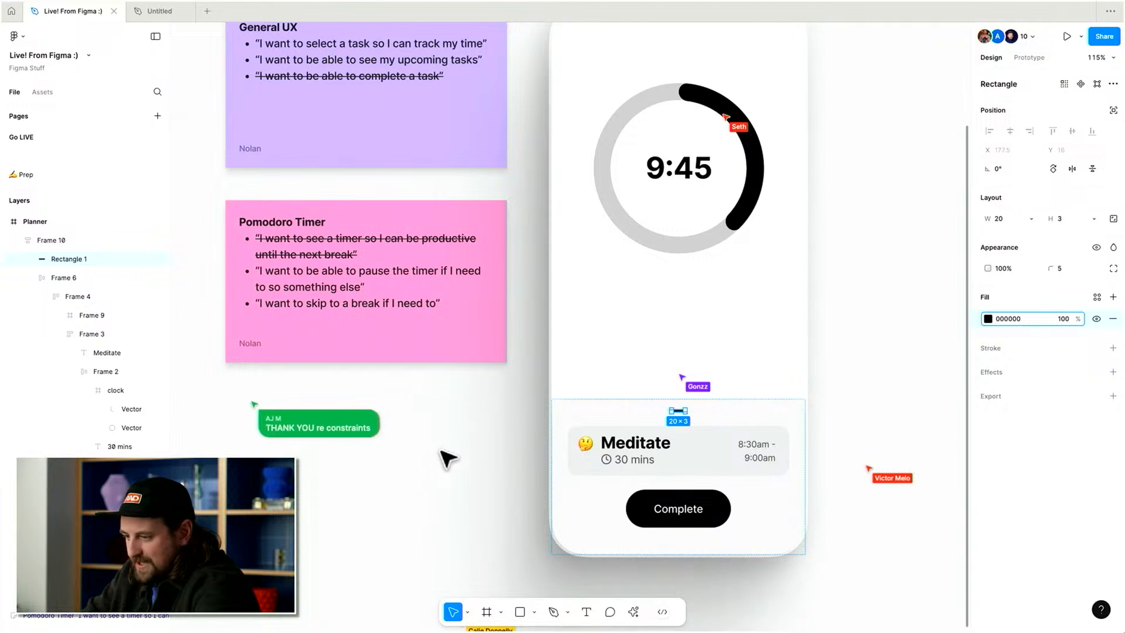
{"action": "scroll", "coordinate": [439, 458], "scroll_direction": "right", "scroll_amount": 3}
{"action": "left_click", "coordinate": [632, 397]}
{"action": "left_click", "coordinate": [644, 420]}
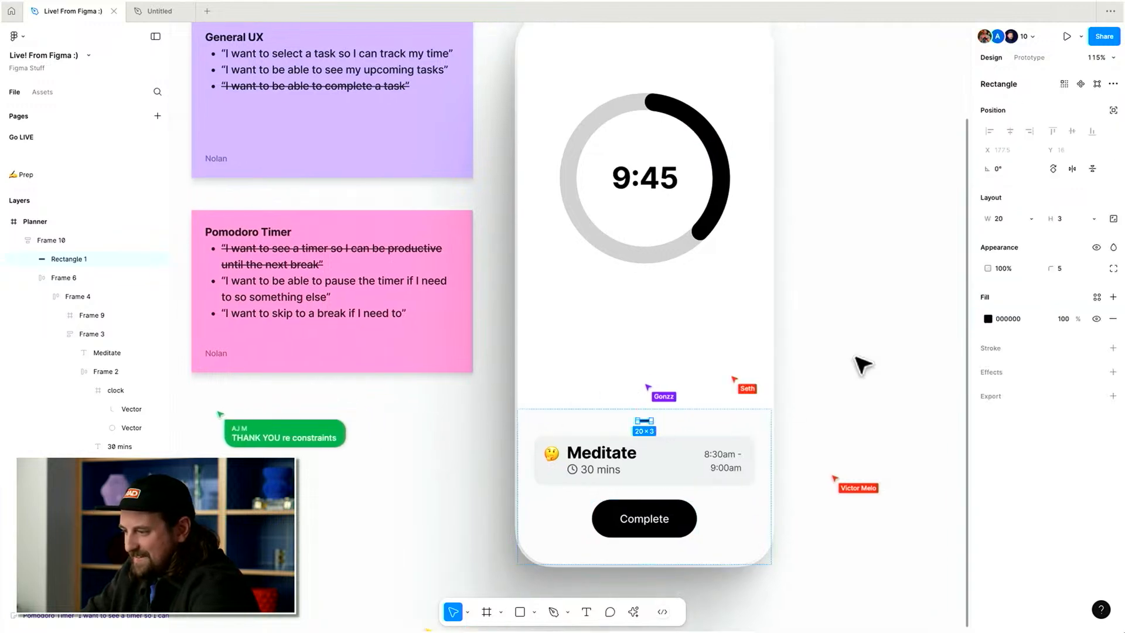
{"action": "key", "text": "2"}
{"action": "scroll", "coordinate": [849, 409], "scroll_direction": "down", "scroll_amount": 1}
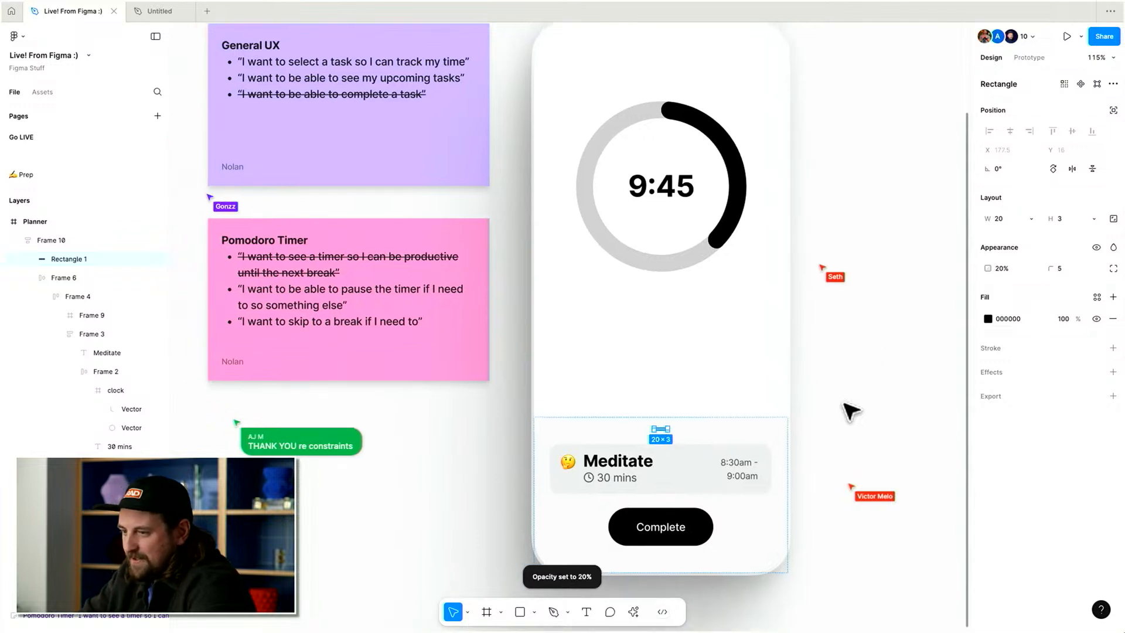
Try stretching the bottom sheet frame taller, then undo it.
{"action": "left_click", "coordinate": [859, 404]}
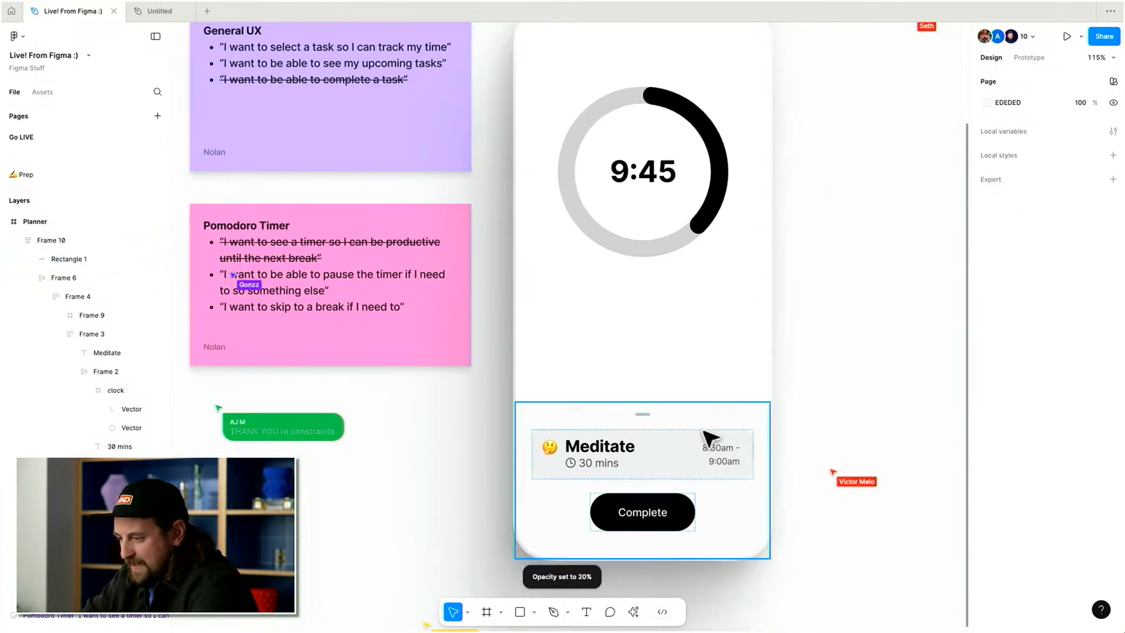
{"action": "left_click", "coordinate": [644, 415]}
{"action": "left_click", "coordinate": [775, 391]}
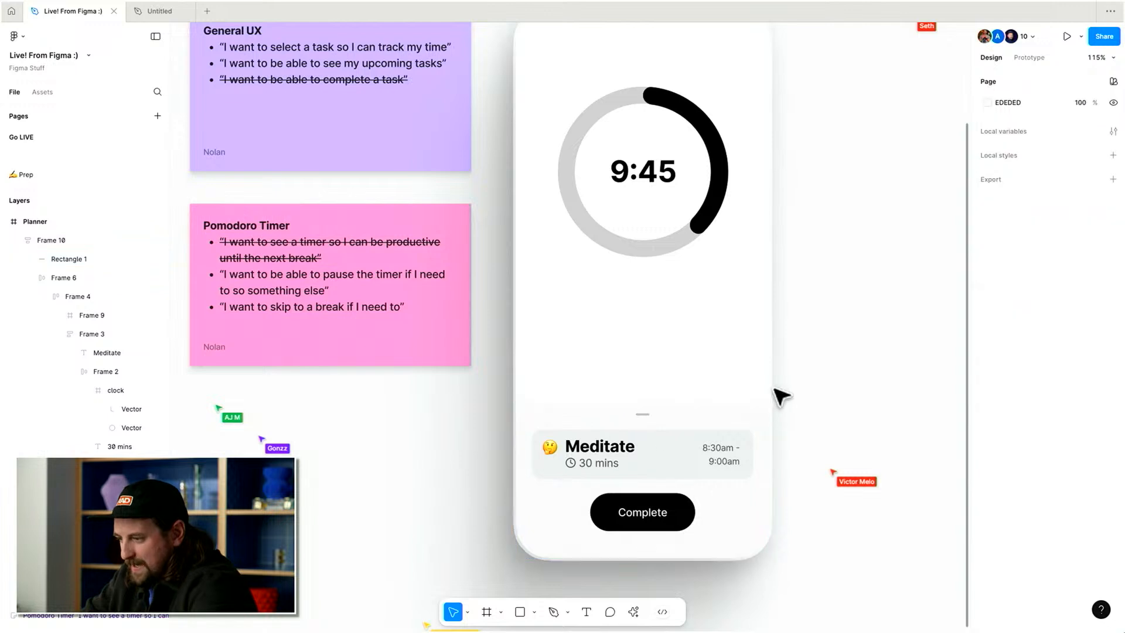
{"action": "left_click", "coordinate": [683, 432]}
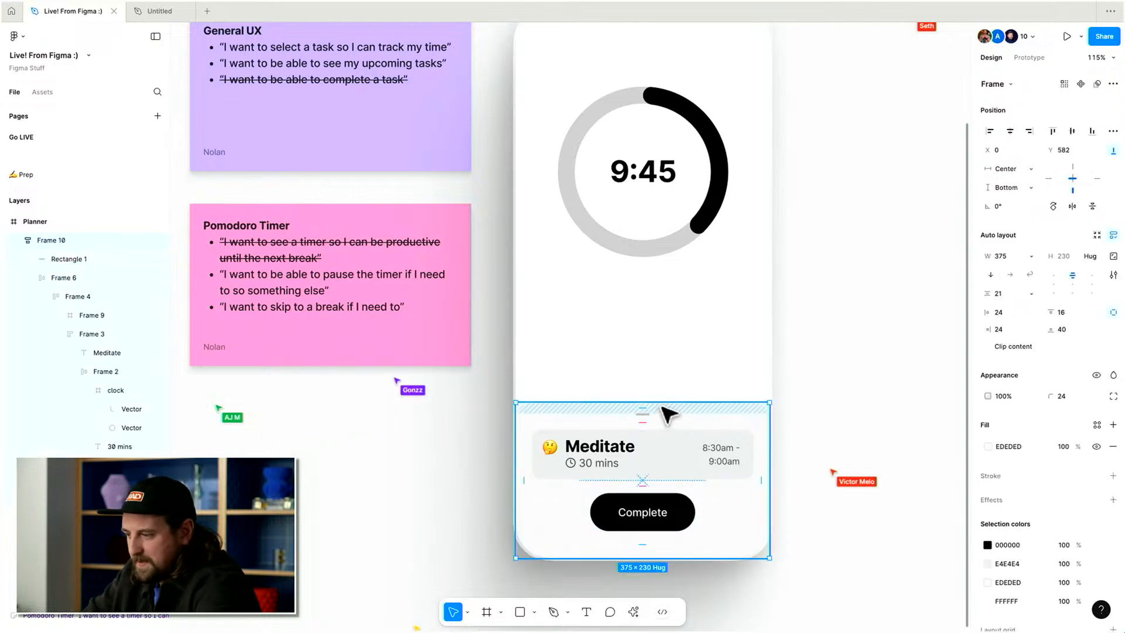
{"action": "left_click_drag", "start_coordinate": [665, 403], "coordinate": [719, 151]}
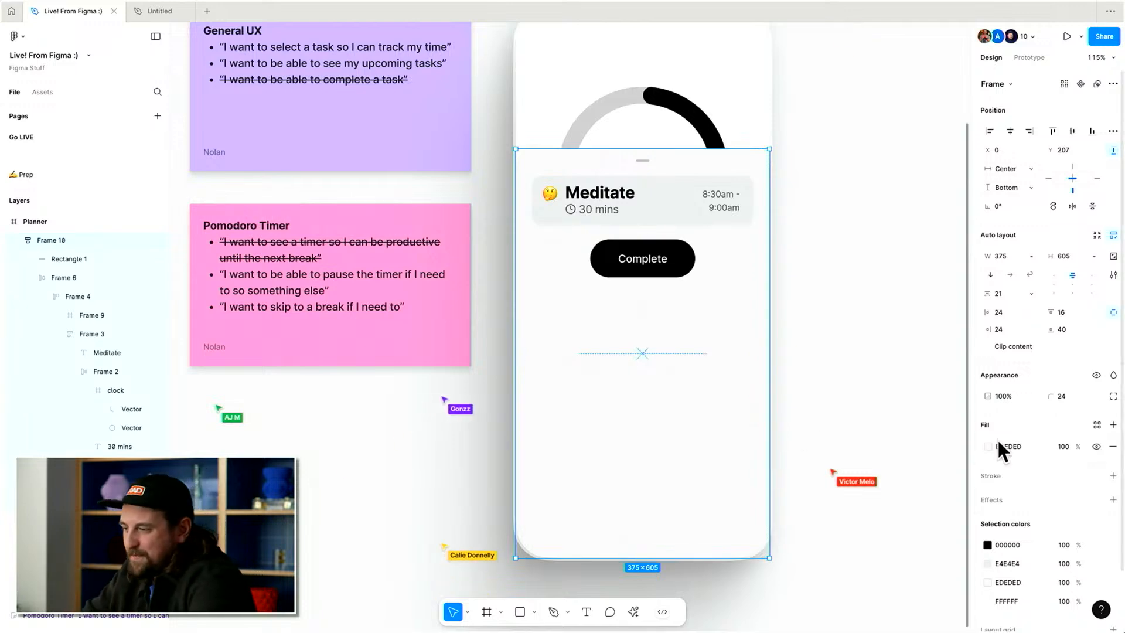
{"action": "key", "text": "super+z"}
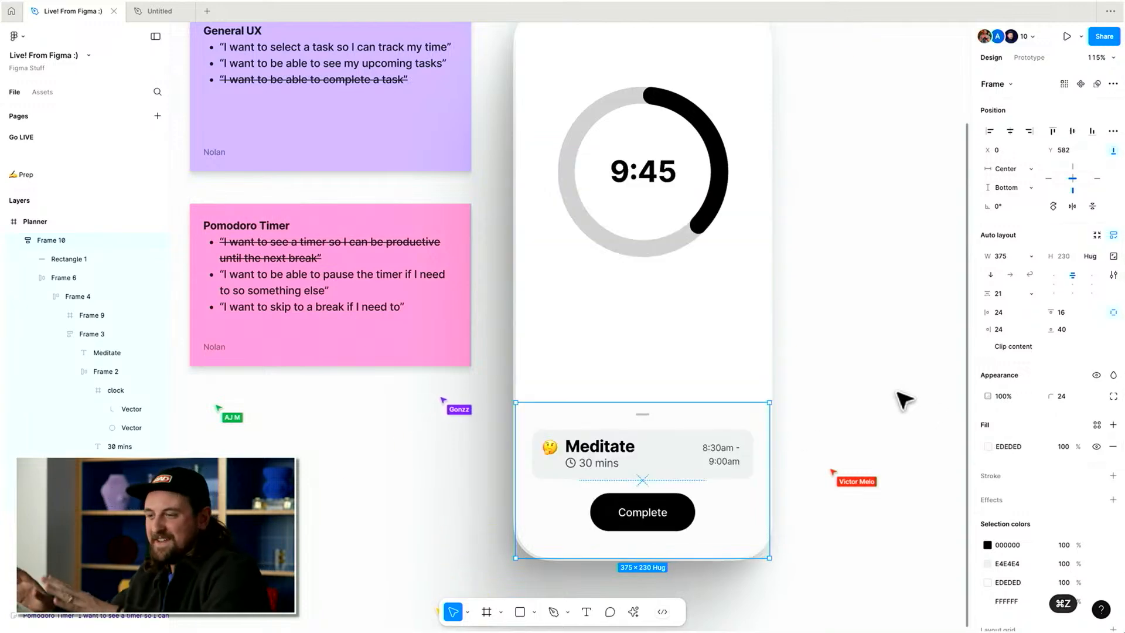
Move the timer ring group slightly lower on the screen.
{"action": "scroll", "coordinate": [904, 400], "scroll_direction": "up", "scroll_amount": 2}
{"action": "left_click", "coordinate": [791, 332]}
{"action": "scroll", "coordinate": [788, 330], "scroll_direction": "down", "scroll_amount": 5}
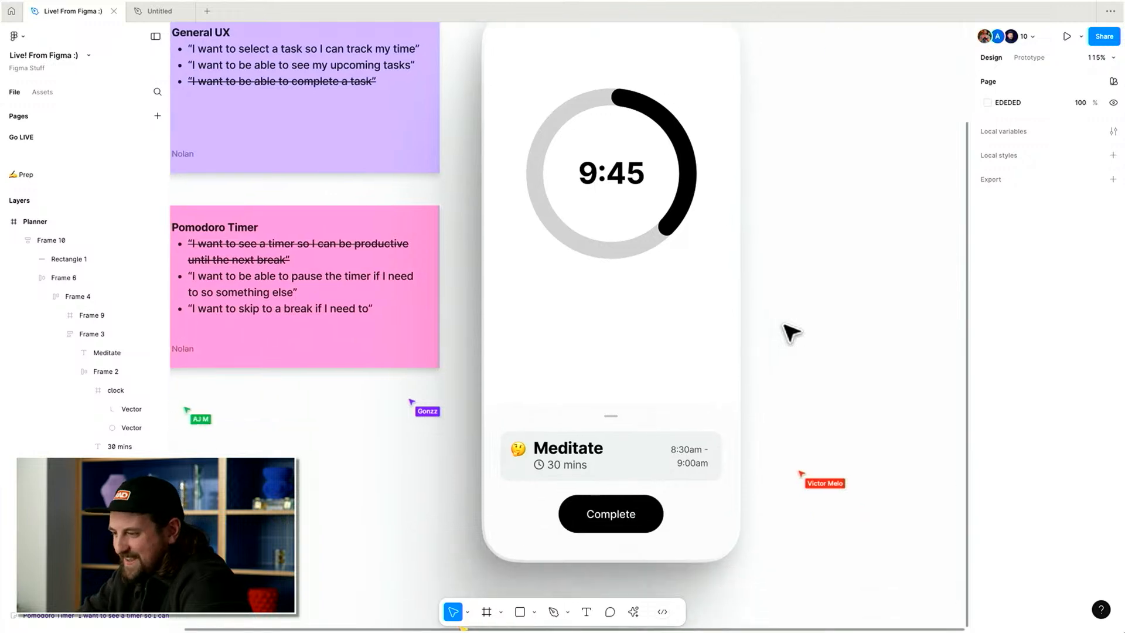
{"action": "left_click", "coordinate": [643, 231]}
{"action": "left_click_drag", "start_coordinate": [650, 228], "coordinate": [650, 239]}
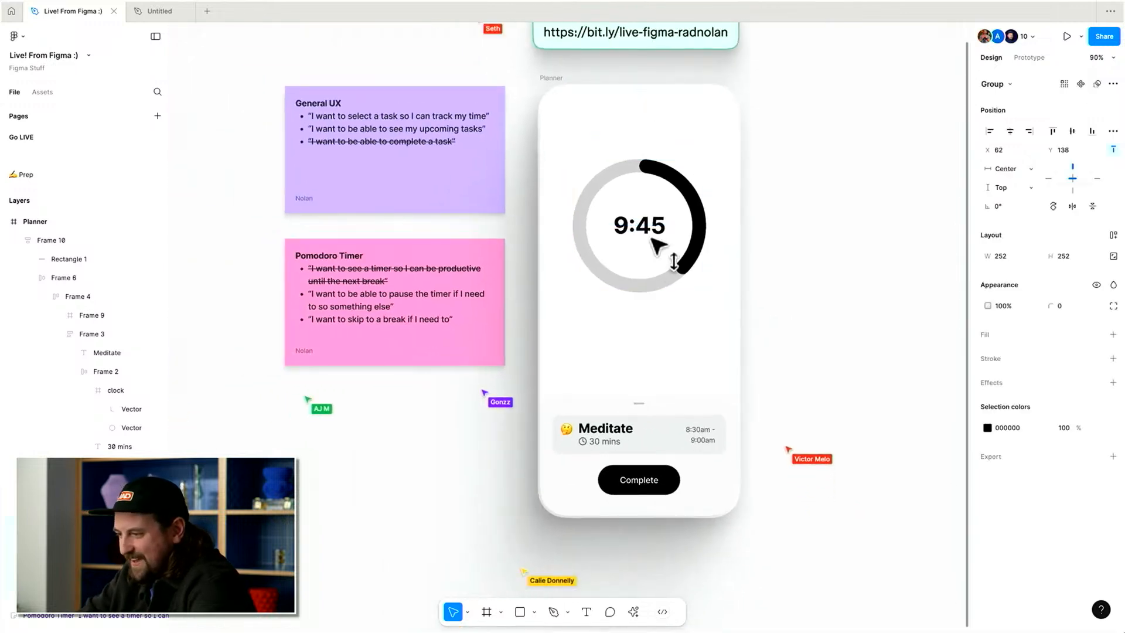
Duplicate the Complete button below the timer ring and relabel the copy Pause.
{"action": "double_click", "coordinate": [648, 480]}
{"action": "left_click_drag", "start_coordinate": [648, 480], "coordinate": [647, 311], "text": "alt"}
{"action": "double_click", "coordinate": [649, 312]}
{"action": "type", "text": "Pause"}
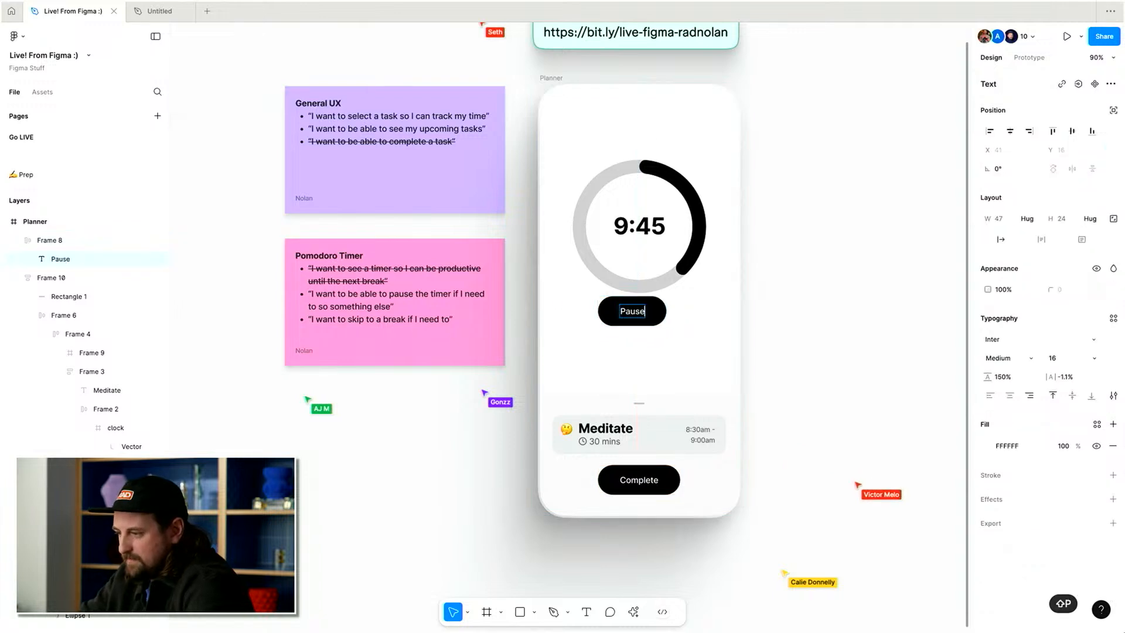
{"action": "key", "text": "Escape"}
Duplicate the Pause button to its right and relabel the copy Skip.
{"action": "left_click_drag", "start_coordinate": [644, 319], "coordinate": [711, 311], "text": "alt"}
{"action": "double_click", "coordinate": [709, 311]}
{"action": "type", "text": "Skip"}
{"action": "key", "text": "Escape"}
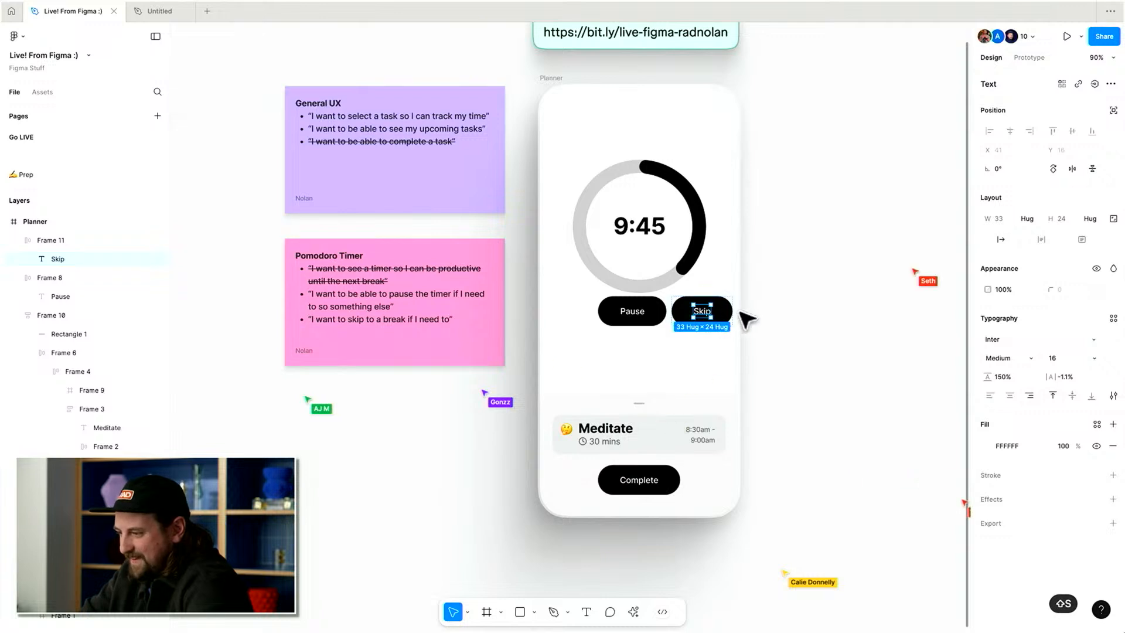
Swap the Skip button's fill and stroke to make it an outlined button.
{"action": "key", "text": "shift+x"}
{"action": "key", "text": "Return"}
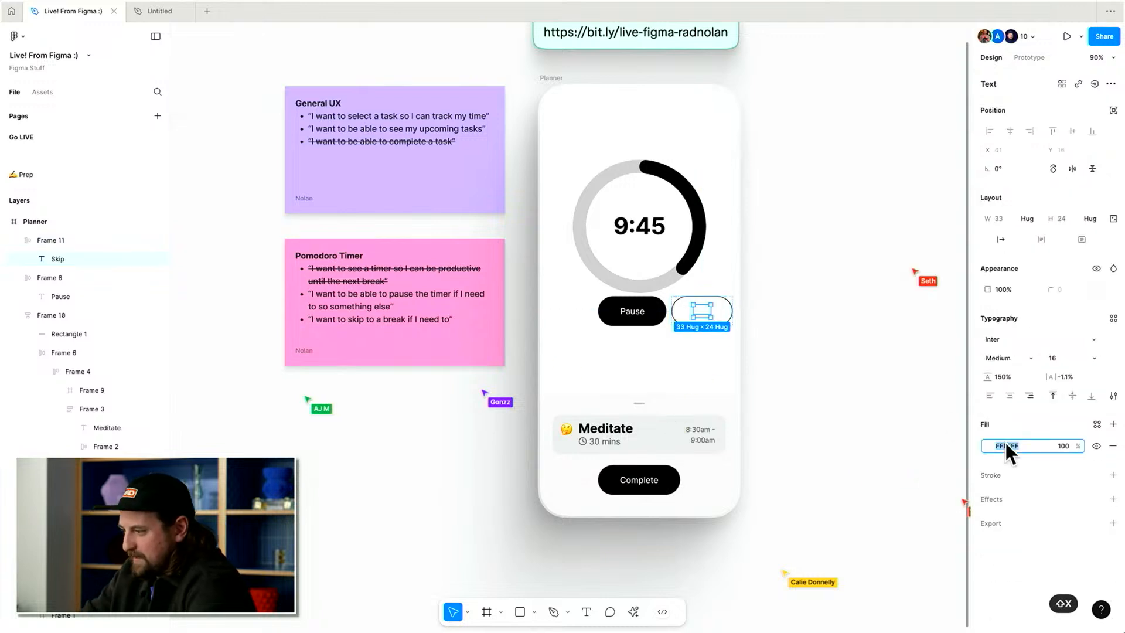
{"action": "left_click", "coordinate": [684, 322]}
Wrap the Pause and Skip buttons in an auto layout frame and center it horizontally.
{"action": "left_click", "coordinate": [646, 316], "text": "shift"}
{"action": "key", "text": "shift+a"}
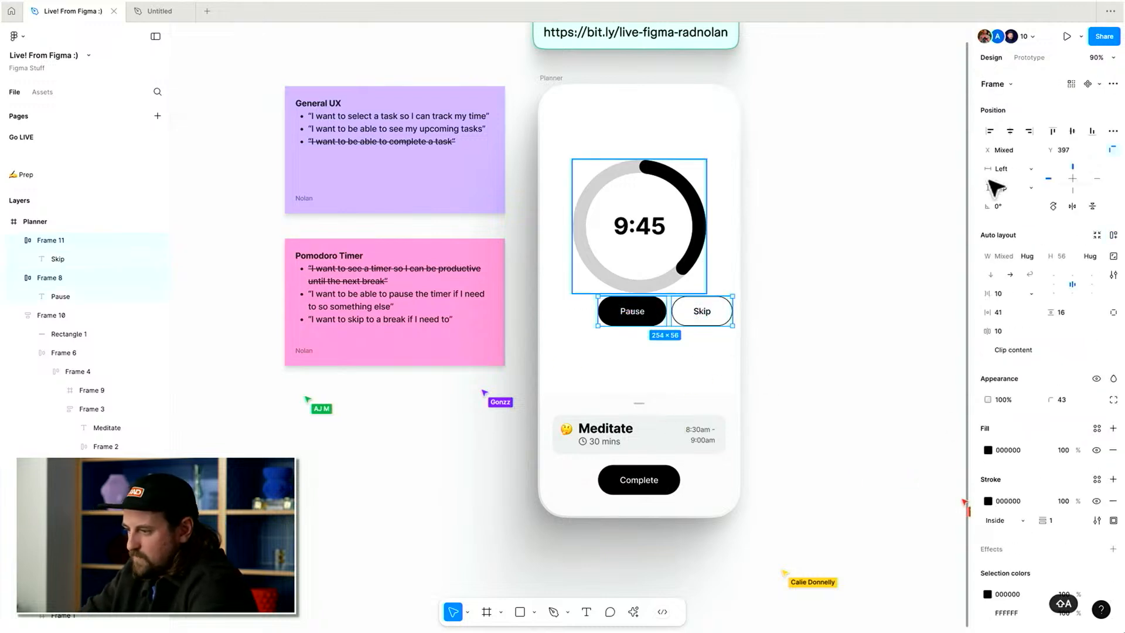
{"action": "left_click", "coordinate": [1010, 124]}
{"action": "left_click", "coordinate": [754, 256]}
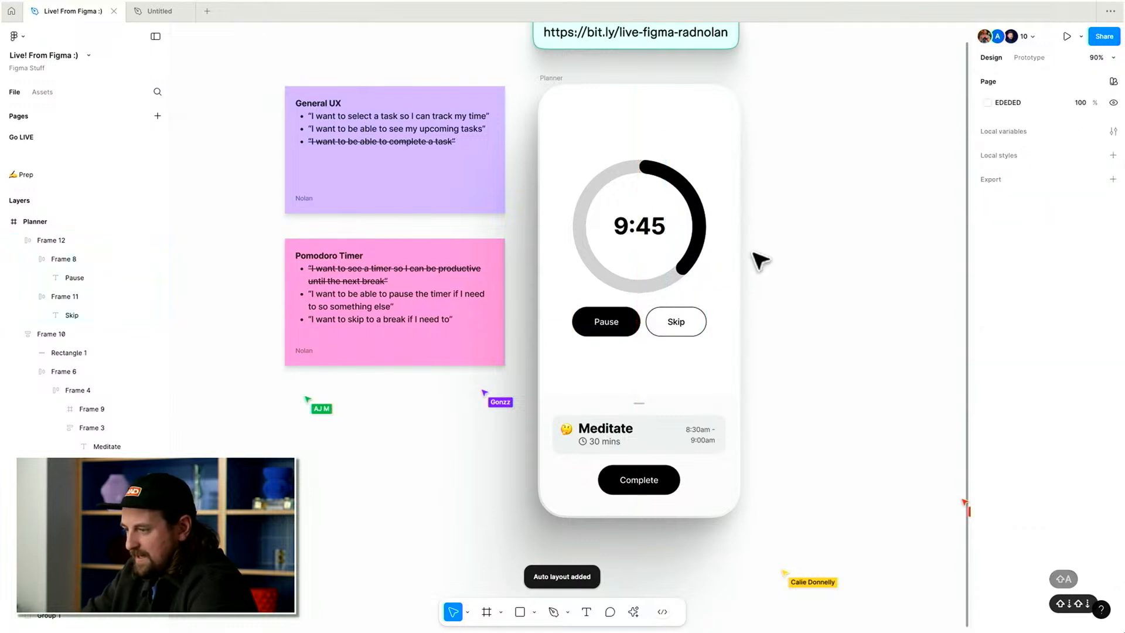
Duplicate the Planner frame and place the copy to the right of the original.
{"action": "scroll", "coordinate": [758, 258], "scroll_direction": "right", "scroll_amount": 1}
{"action": "scroll", "coordinate": [759, 260], "scroll_direction": "up", "scroll_amount": 1}
{"action": "scroll", "coordinate": [760, 260], "scroll_direction": "right", "scroll_amount": 1}
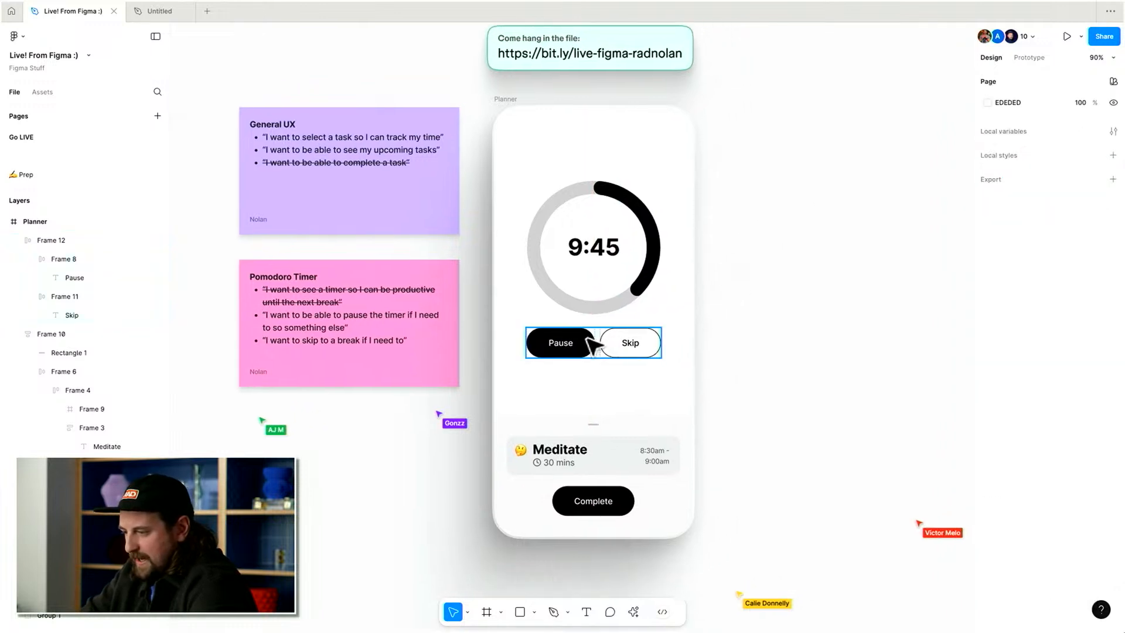
{"action": "scroll", "coordinate": [744, 291], "scroll_direction": "right", "scroll_amount": 1}
{"action": "left_click", "coordinate": [477, 99]}
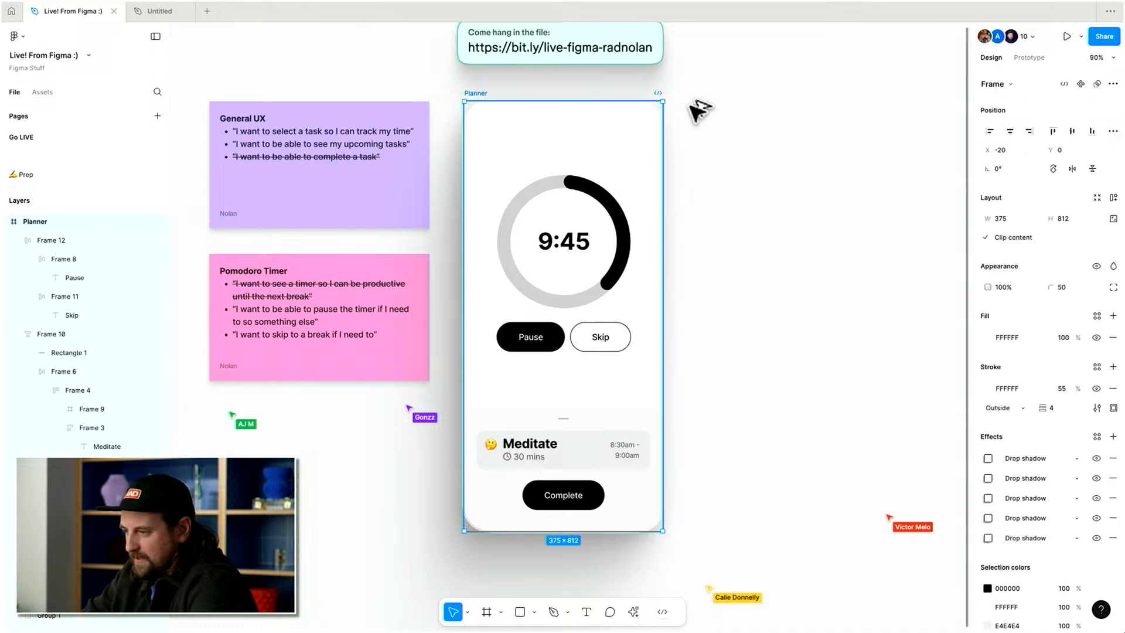
{"action": "key", "text": "ctrl+d"}
{"action": "scroll", "coordinate": [716, 106], "scroll_direction": "right", "scroll_amount": 5}
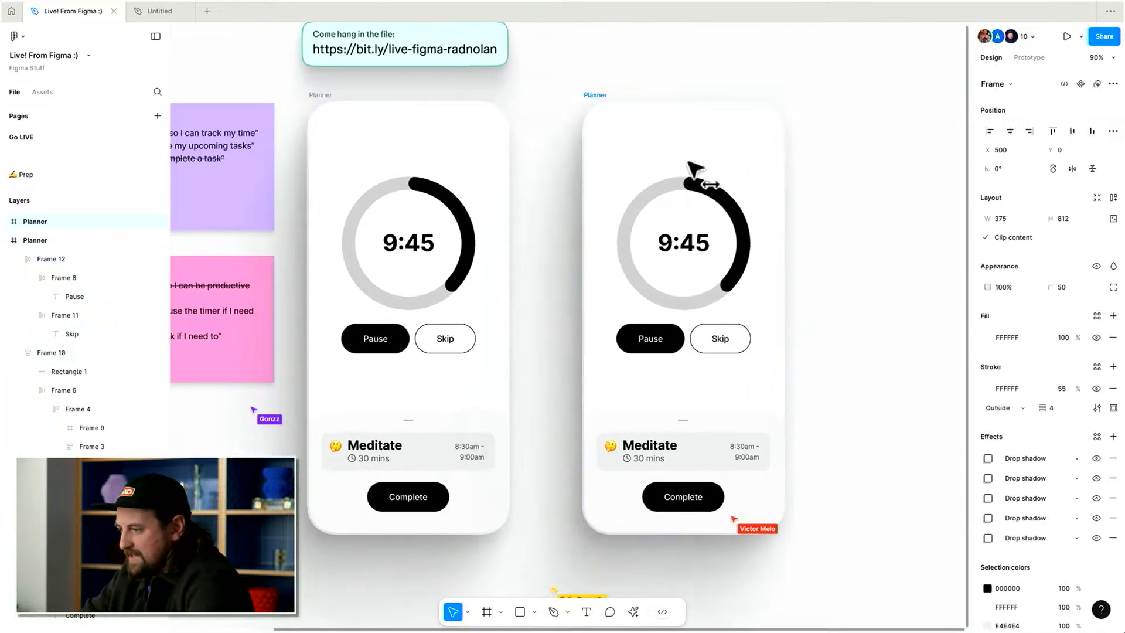
{"action": "left_click_drag", "start_coordinate": [696, 166], "coordinate": [746, 176]}
{"action": "scroll", "coordinate": [744, 167], "scroll_direction": "right", "scroll_amount": 1}
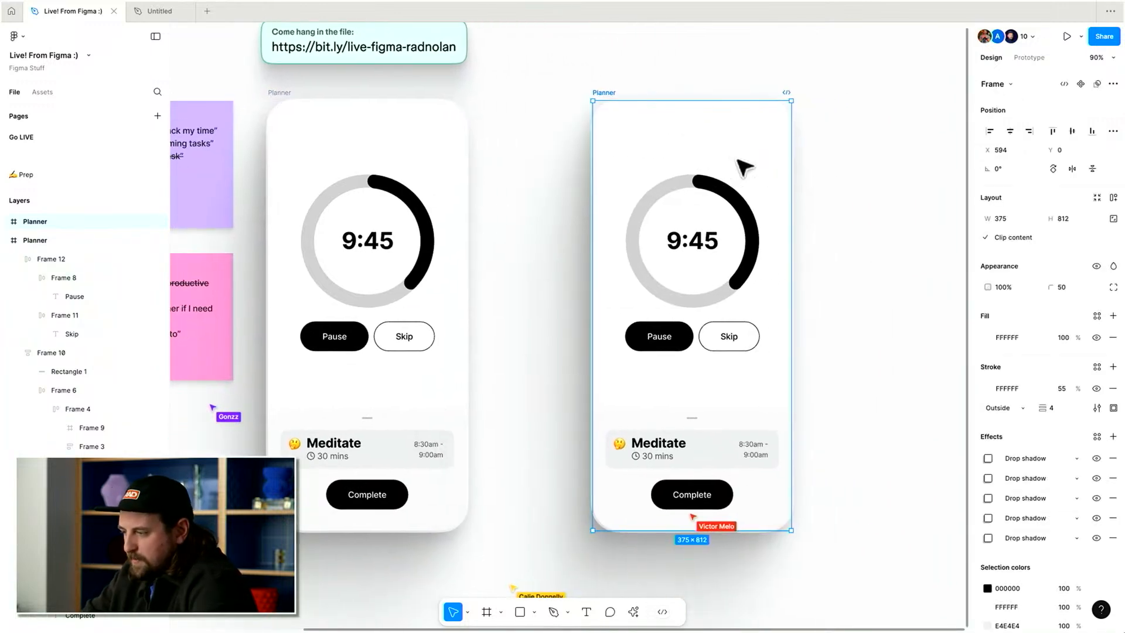
Change the copied frame's background fill to light green B5F6B8.
{"action": "left_click", "coordinate": [990, 337]}
{"action": "left_click", "coordinate": [849, 358]}
{"action": "left_click_drag", "start_coordinate": [844, 368], "coordinate": [869, 341]}
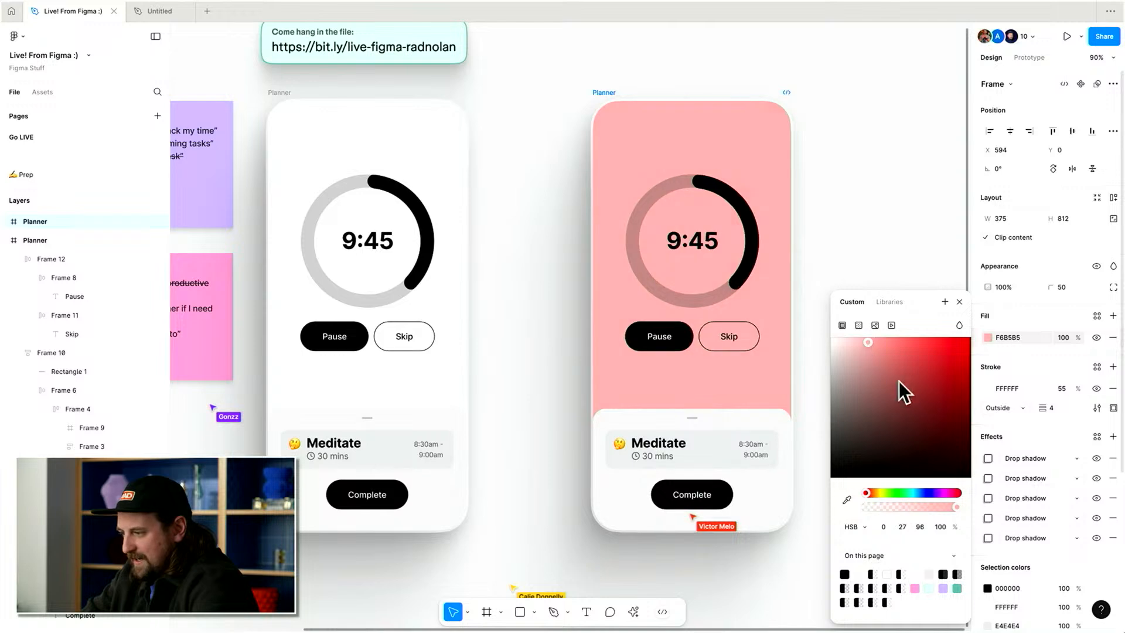
{"action": "mouse_move", "coordinate": [898, 493]}
{"action": "left_mouse_down"}
{"action": "mouse_move", "coordinate": [917, 491]}
{"action": "mouse_move", "coordinate": [878, 493]}
{"action": "mouse_move", "coordinate": [905, 494]}
{"action": "mouse_move", "coordinate": [896, 491]}
{"action": "left_mouse_up"}
{"action": "left_click", "coordinate": [891, 264]}
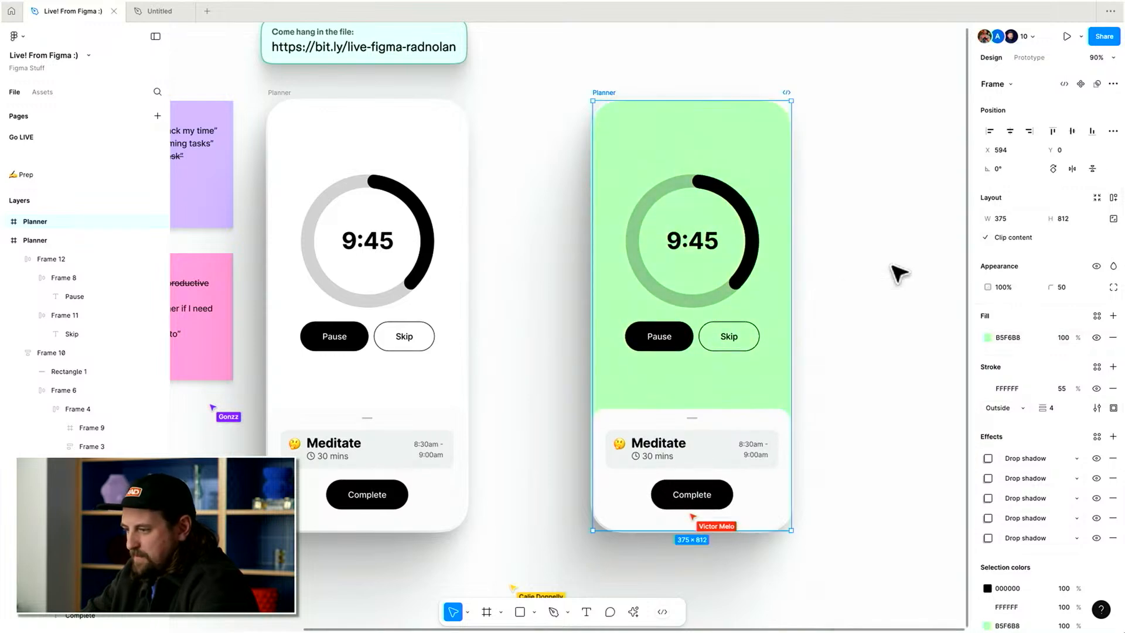
Set the copy's bottom sheet fill to white FFFFFF.
{"action": "scroll", "coordinate": [892, 264], "scroll_direction": "right", "scroll_amount": 1}
{"action": "left_click", "coordinate": [692, 420]}
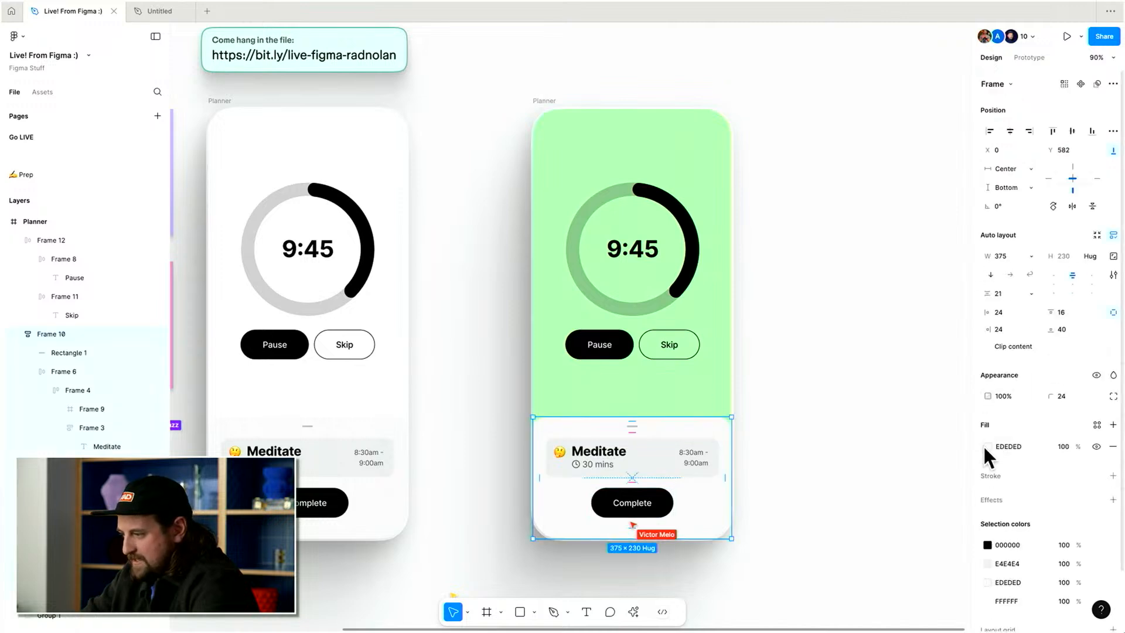
{"action": "left_click", "coordinate": [983, 444]}
{"action": "left_click_drag", "start_coordinate": [889, 414], "coordinate": [786, 284]}
Apply layered drop shadows to the bottom sheet with the Beautiful Shadows plugin.
{"action": "left_click", "coordinate": [1094, 499]}
{"action": "key", "text": "super+k"}
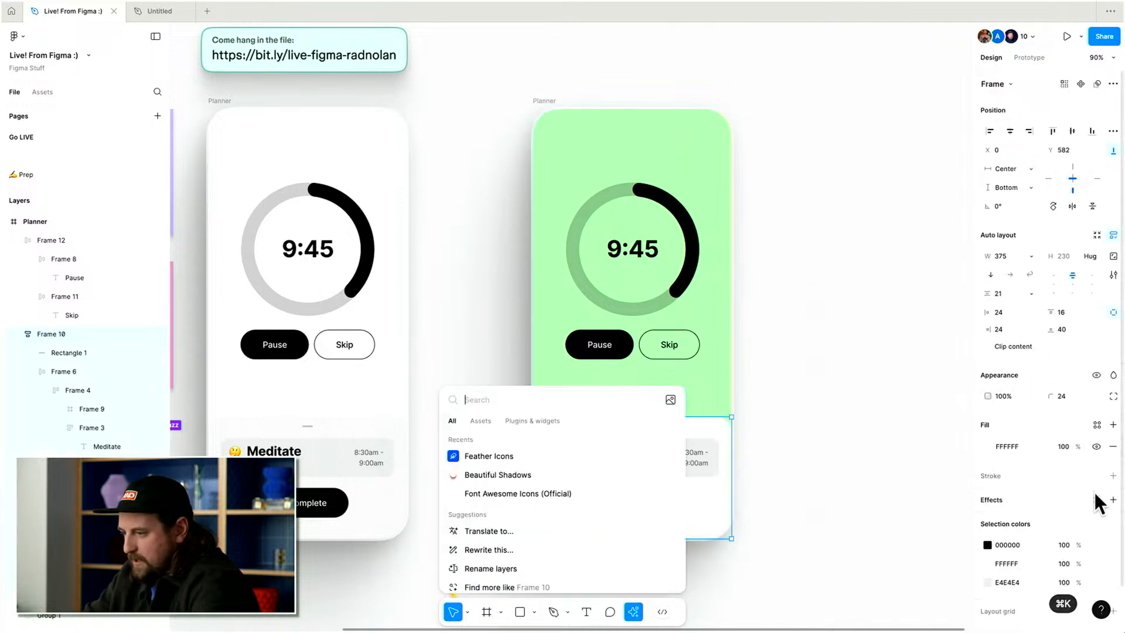
{"action": "left_click", "coordinate": [498, 474]}
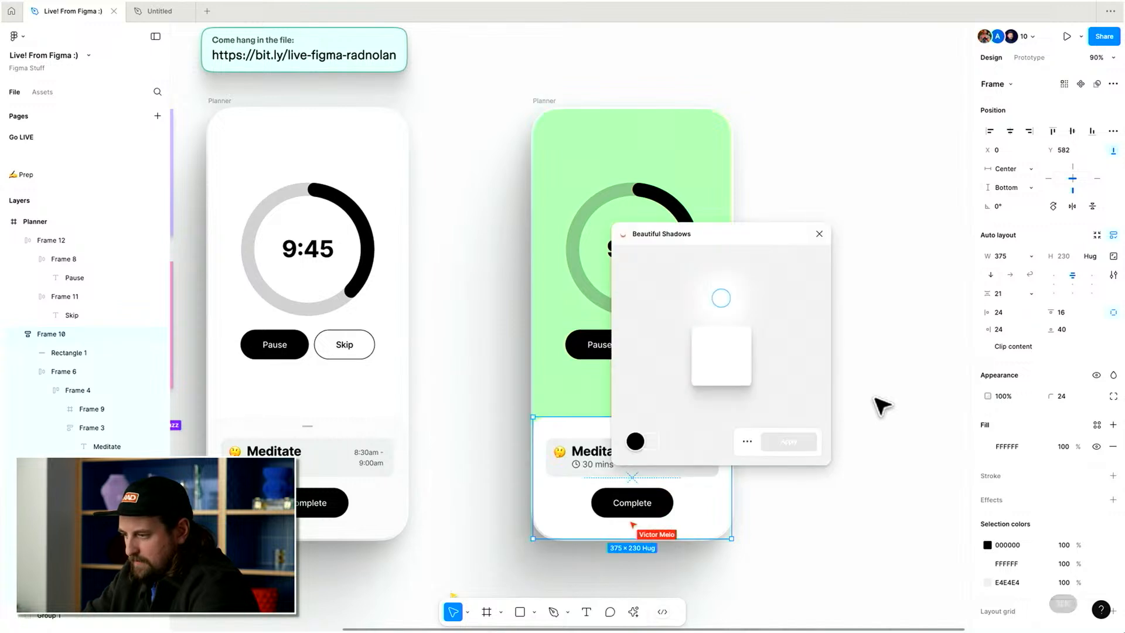
{"action": "left_click_drag", "start_coordinate": [710, 275], "coordinate": [728, 385]}
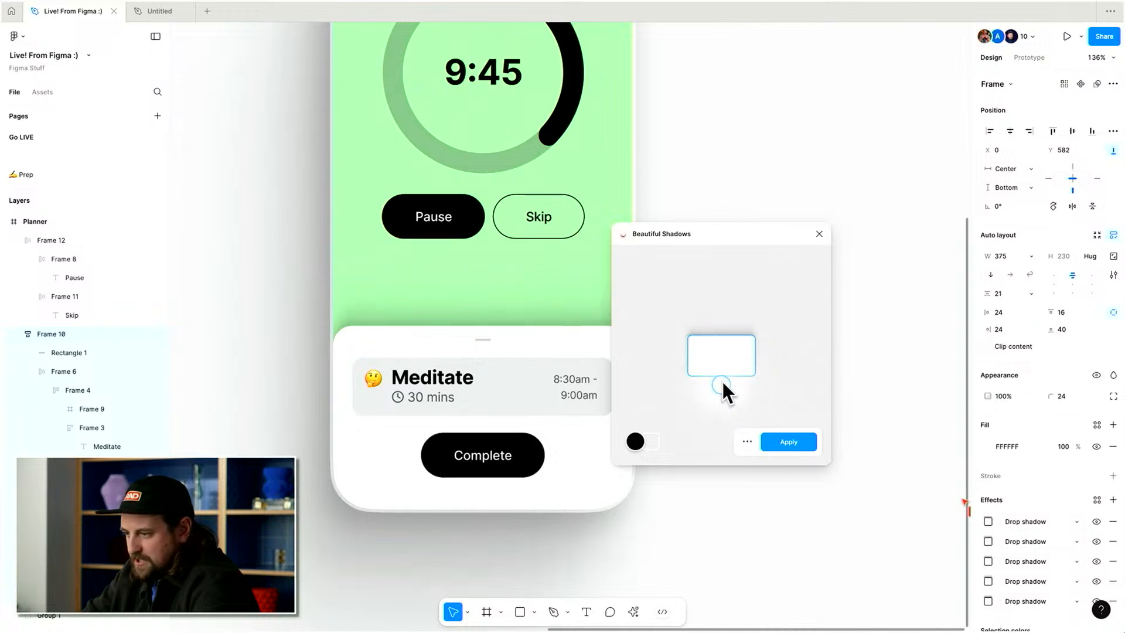
{"action": "left_click_drag", "start_coordinate": [722, 368], "coordinate": [722, 368]}
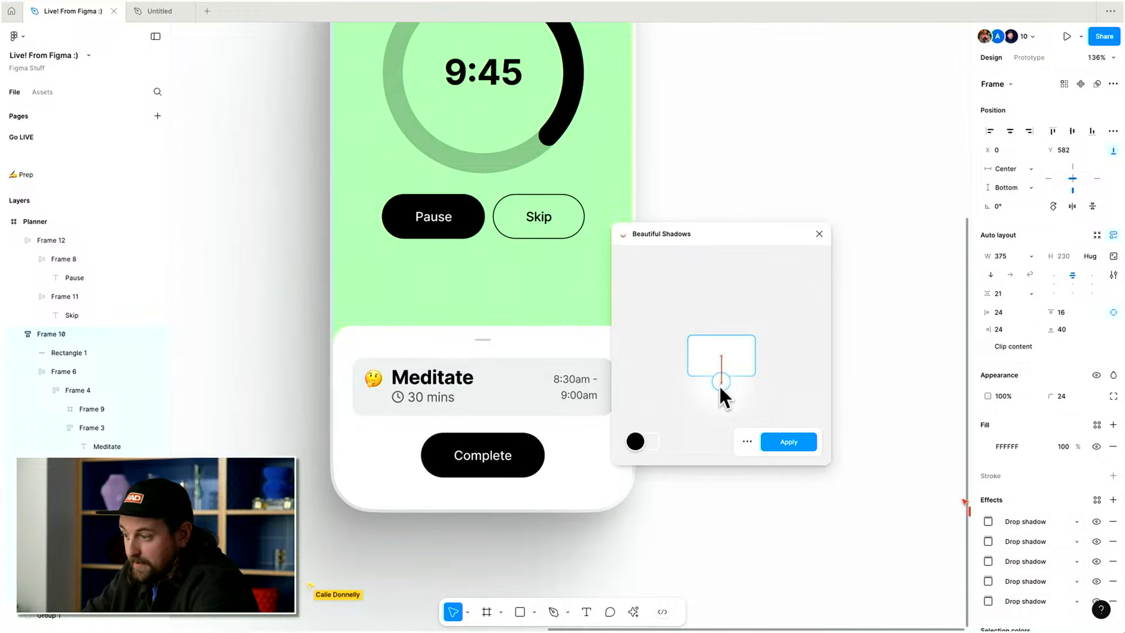
{"action": "left_click_drag", "start_coordinate": [722, 380], "coordinate": [722, 378]}
{"action": "left_click", "coordinate": [774, 444]}
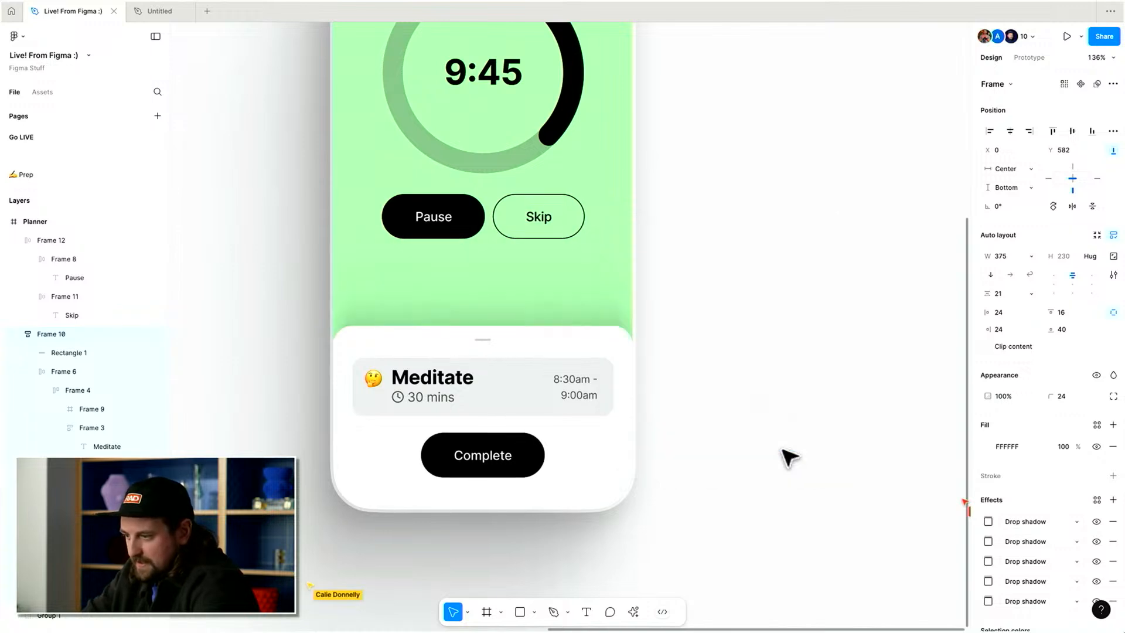
Set the green copy's bottom sheet fill to F5F5F5.
{"action": "left_click", "coordinate": [814, 370]}
{"action": "scroll", "coordinate": [814, 369], "scroll_direction": "up", "scroll_amount": 1}
{"action": "scroll", "coordinate": [814, 370], "scroll_direction": "left", "scroll_amount": 1}
{"action": "scroll", "coordinate": [821, 375], "scroll_direction": "down", "scroll_amount": 4}
{"action": "scroll", "coordinate": [821, 375], "scroll_direction": "up", "scroll_amount": 3}
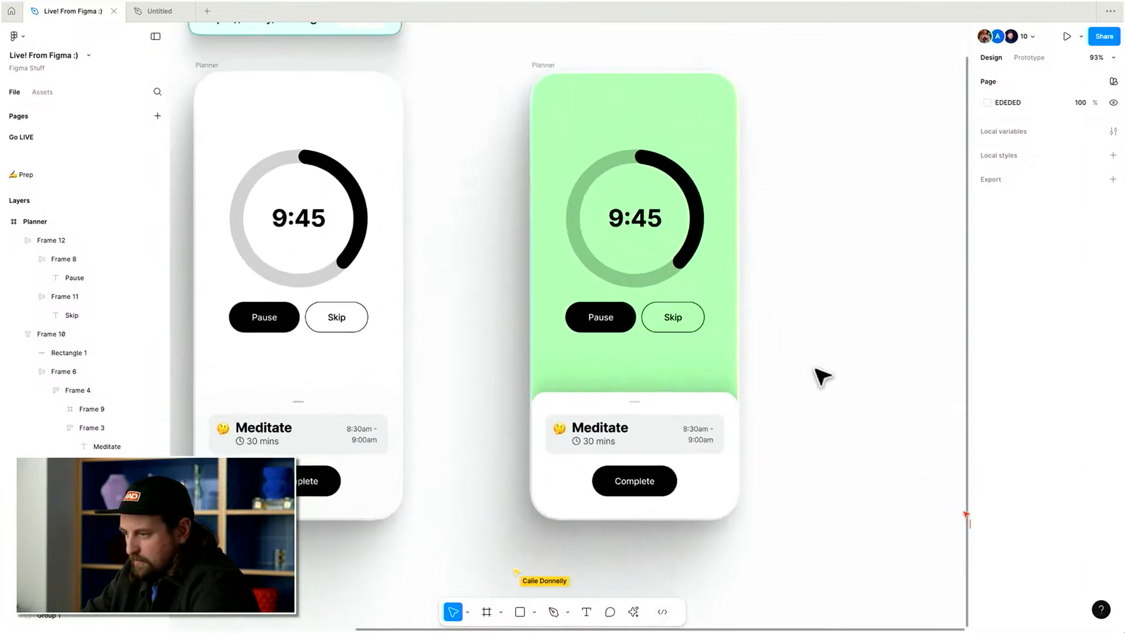
{"action": "scroll", "coordinate": [721, 390], "scroll_direction": "up", "scroll_amount": 2}
{"action": "left_click", "coordinate": [706, 391]}
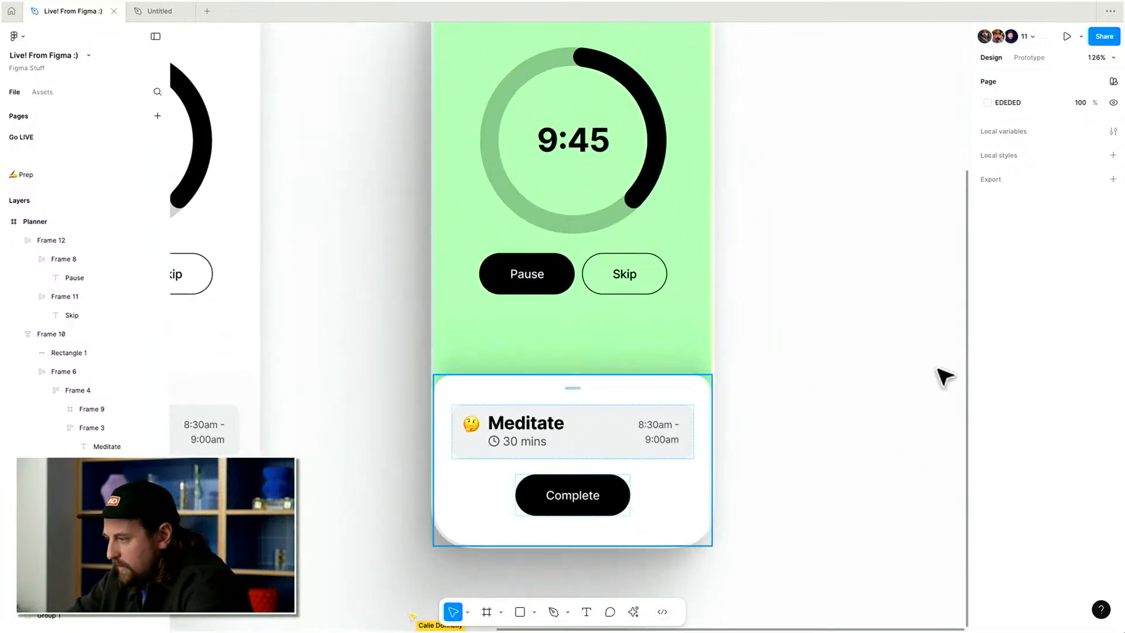
{"action": "left_click", "coordinate": [1020, 446]}
{"action": "type", "text": "F5F5F5"}
{"action": "key", "text": "Return"}
{"action": "key", "text": "super+z"}
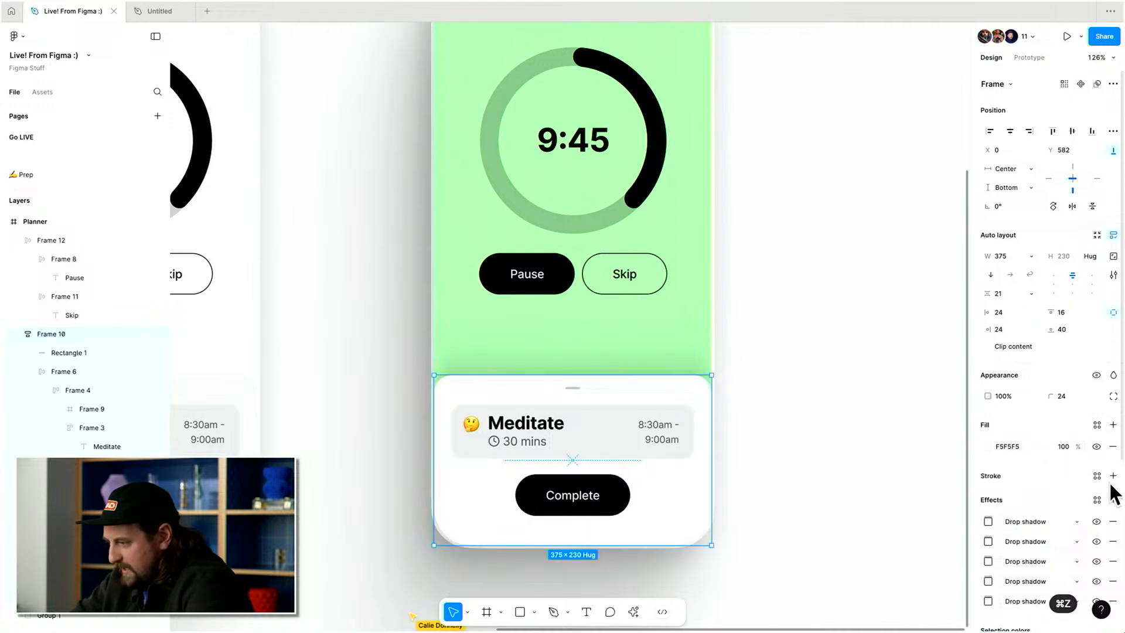
Add a CDCDCD 1 px inside stroke to the bottom sheet.
{"action": "left_click", "coordinate": [1113, 476]}
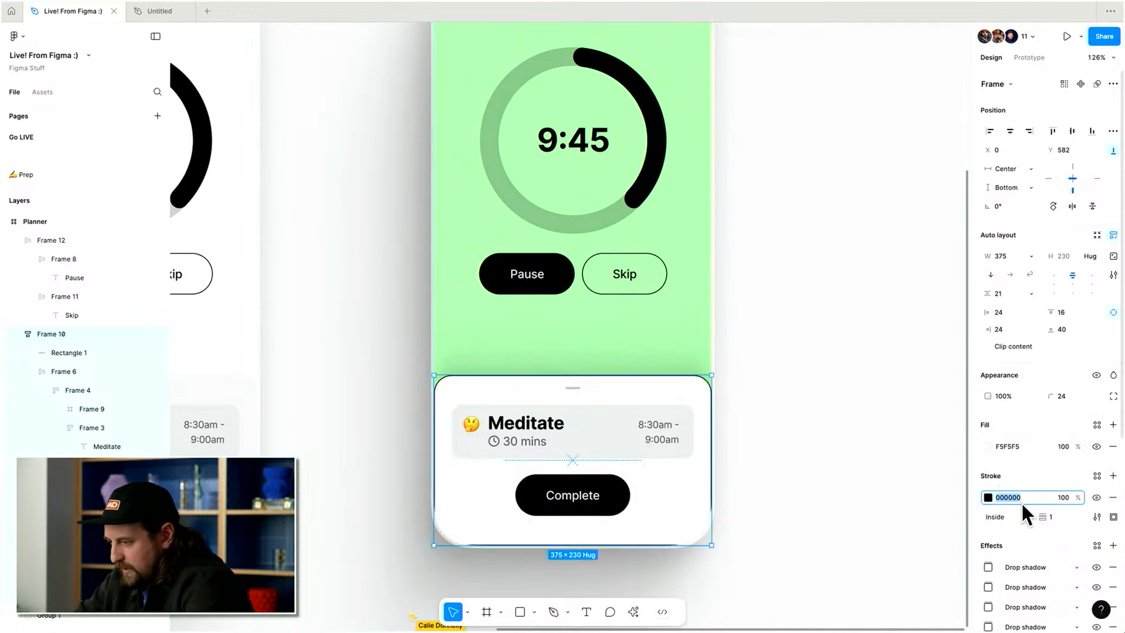
{"action": "type", "text": "fff"}
{"action": "key", "text": "Return"}
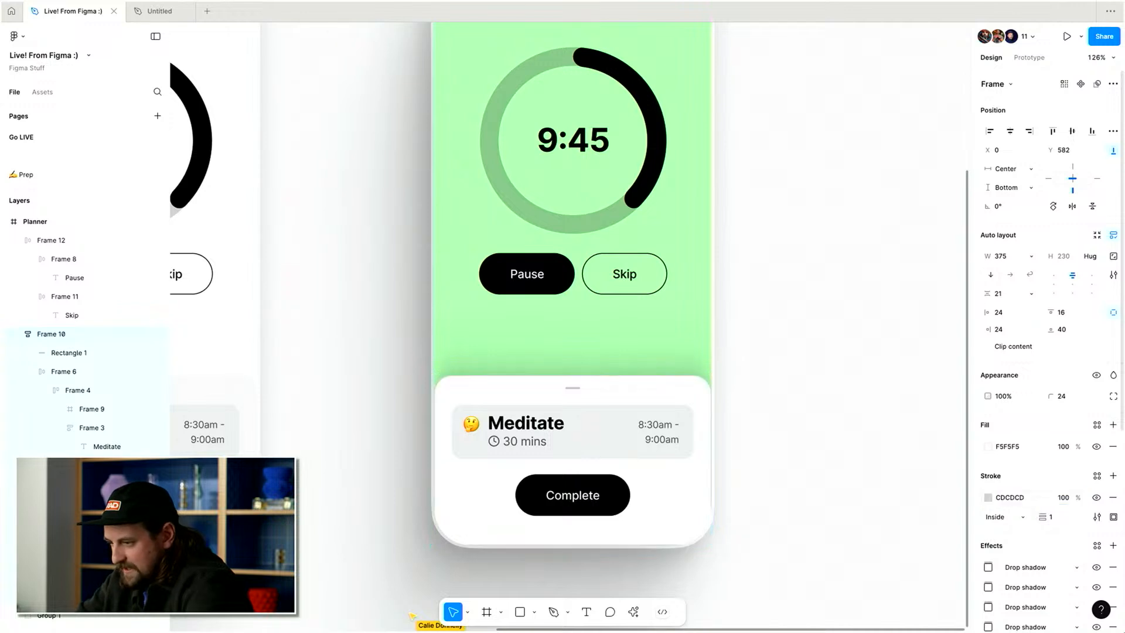
Set the bottom sheet's stroke colour to E7E7E7, undoing the trial fill change.
{"action": "left_click", "coordinate": [900, 437]}
{"action": "key", "text": "super+z"}
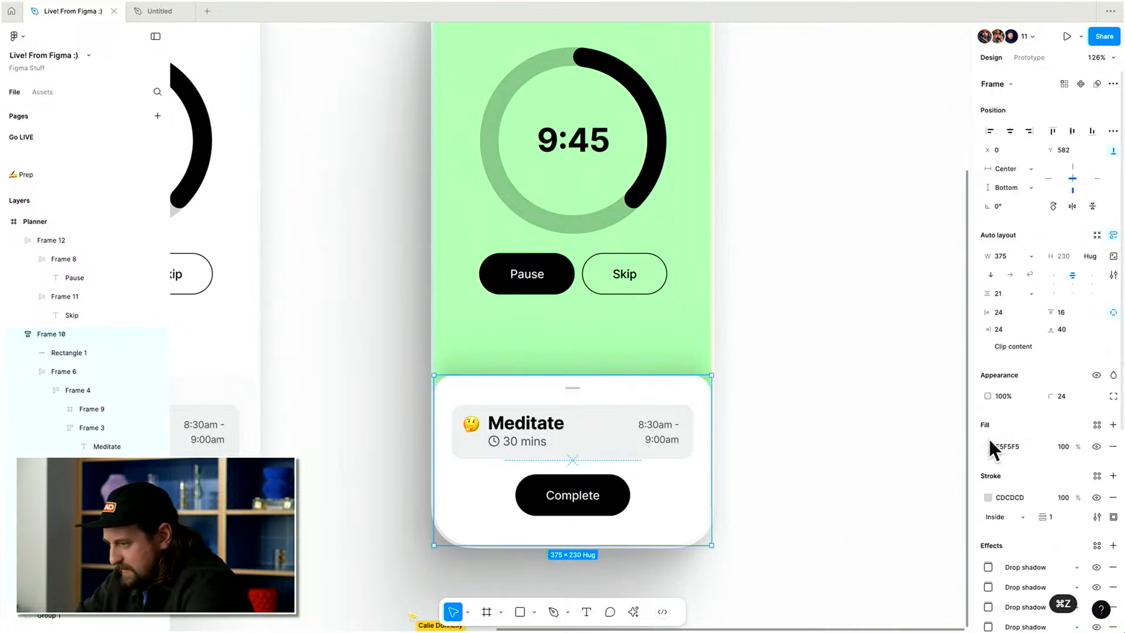
{"action": "key", "text": "Return"}
{"action": "left_click", "coordinate": [987, 445]}
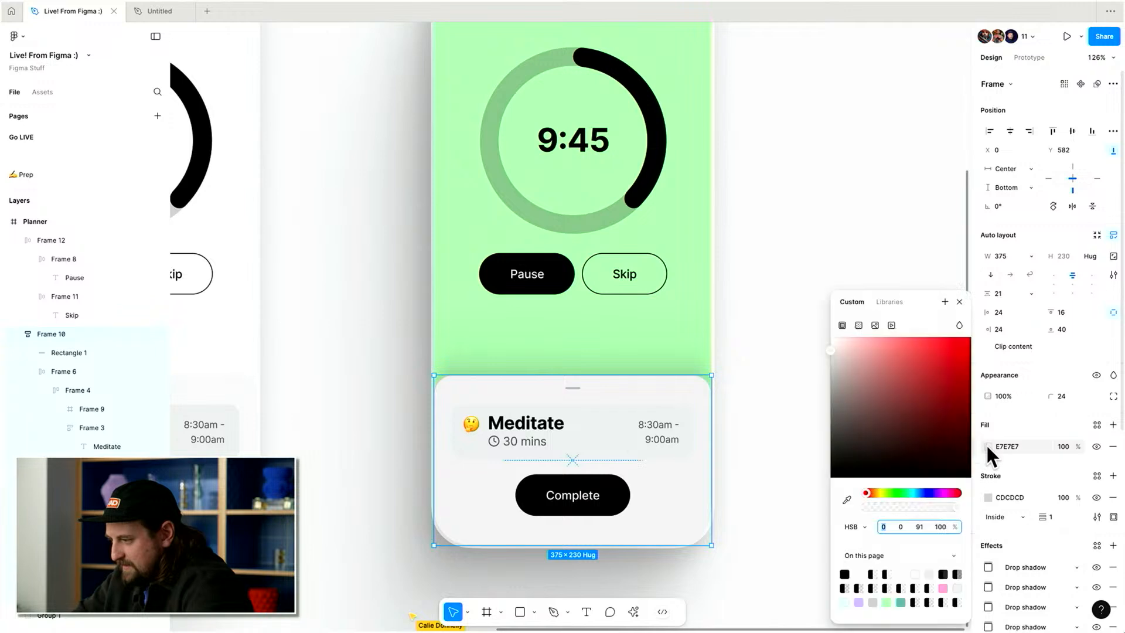
{"action": "key", "text": "super+z"}
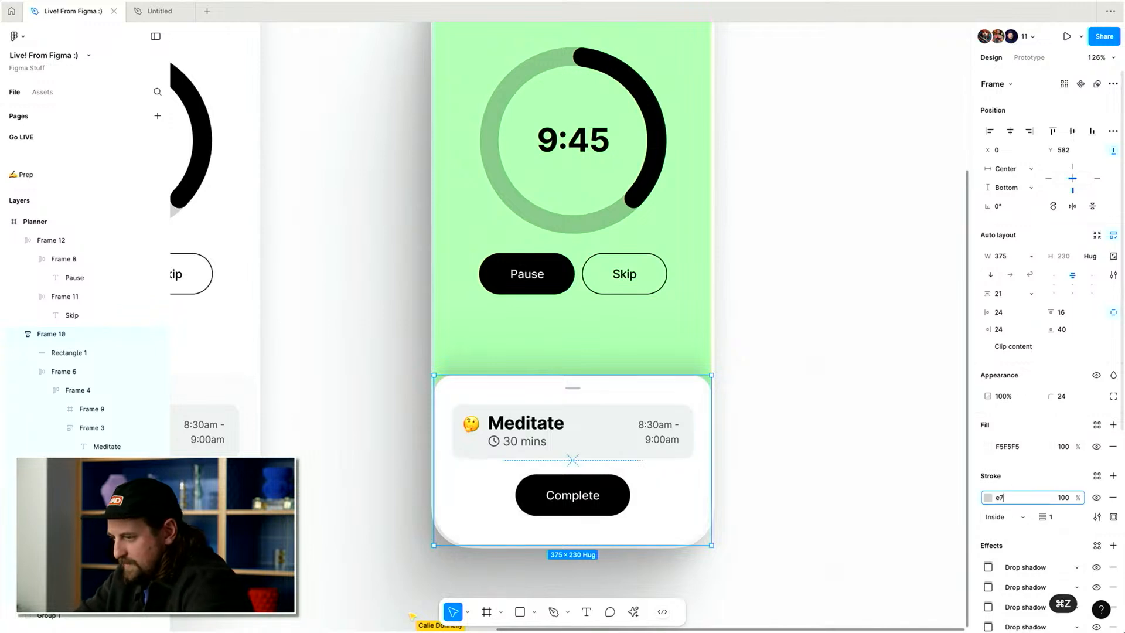
{"action": "left_click", "coordinate": [912, 456]}
{"action": "key", "text": "super+z"}
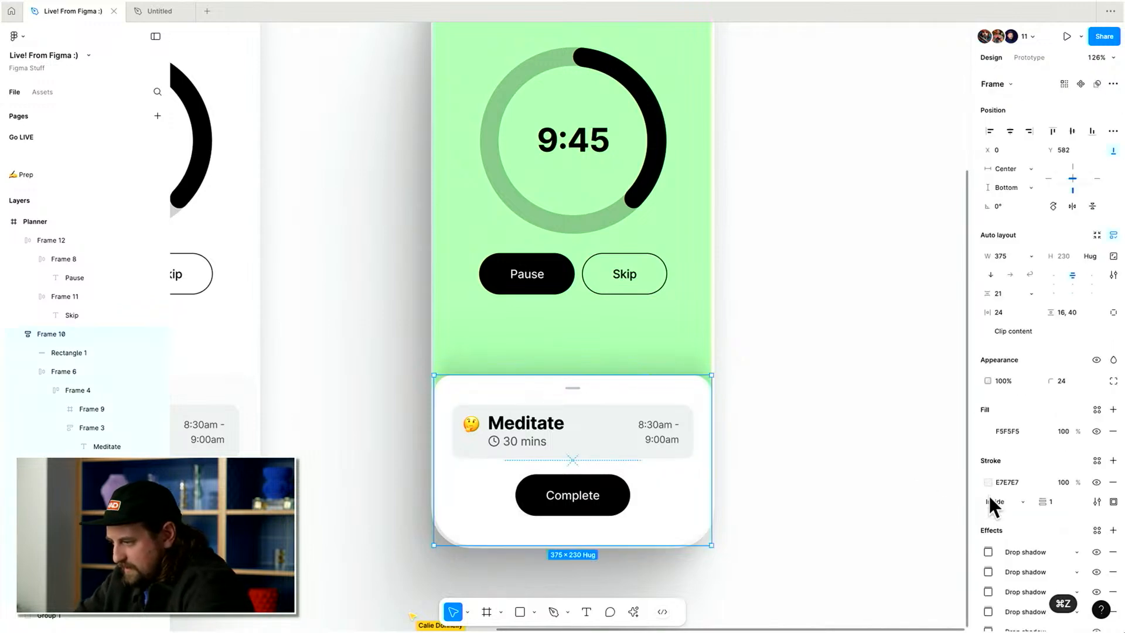
Fine-tune the bottom sheet's stroke to a lighter grey with the colour picker.
{"action": "left_click", "coordinate": [990, 499]}
{"action": "left_click_drag", "start_coordinate": [855, 374], "coordinate": [830, 363]}
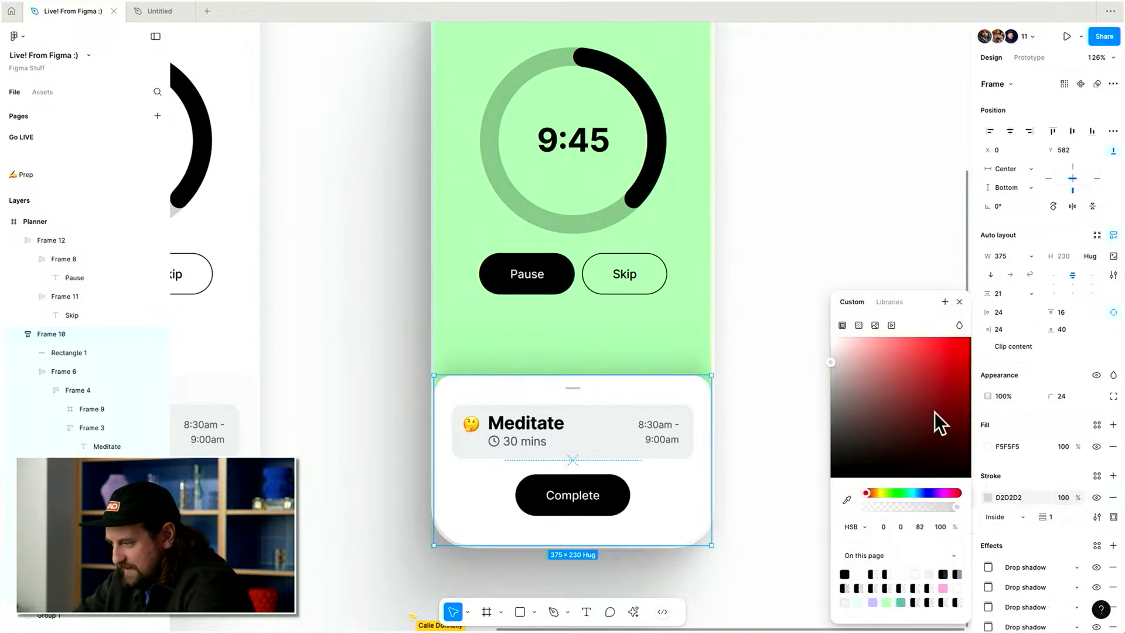
{"action": "key", "text": "Escape"}
{"action": "left_click", "coordinate": [1004, 515]}
{"action": "left_click", "coordinate": [1003, 528]}
{"action": "key", "text": "Escape"}
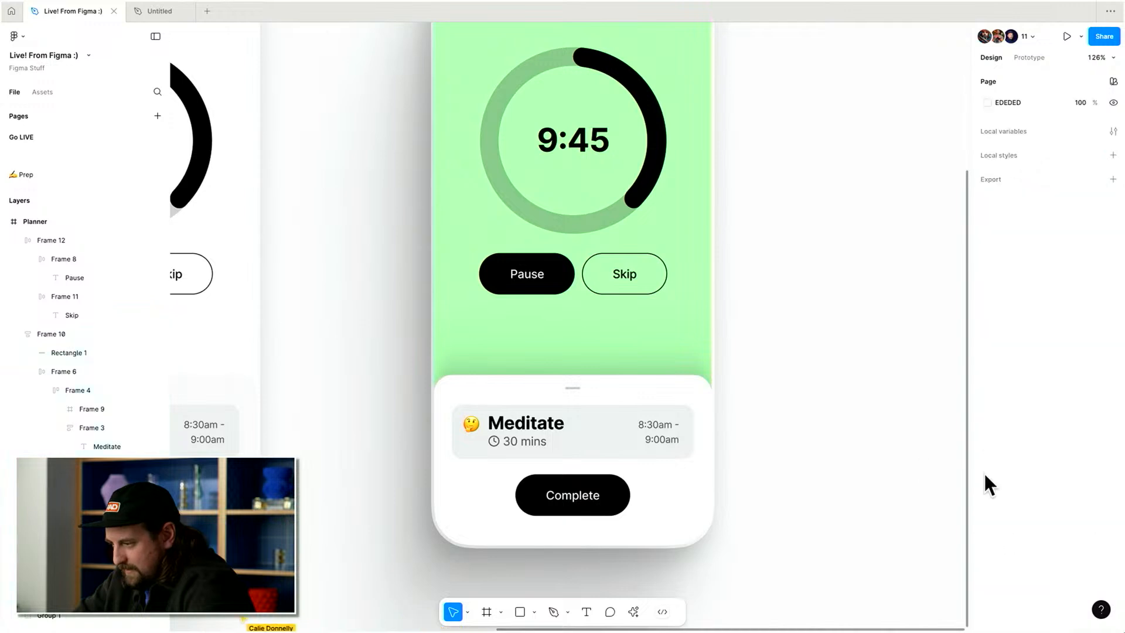
{"action": "key", "text": "super+z"}
{"action": "left_click", "coordinate": [989, 497]}
{"action": "left_click_drag", "start_coordinate": [902, 399], "coordinate": [839, 392]}
{"action": "key", "text": "Escape"}
{"action": "key", "text": "Escape"}
Undo the last two changes to the bottom sheet.
{"action": "scroll", "coordinate": [790, 262], "scroll_direction": "down", "scroll_amount": 5}
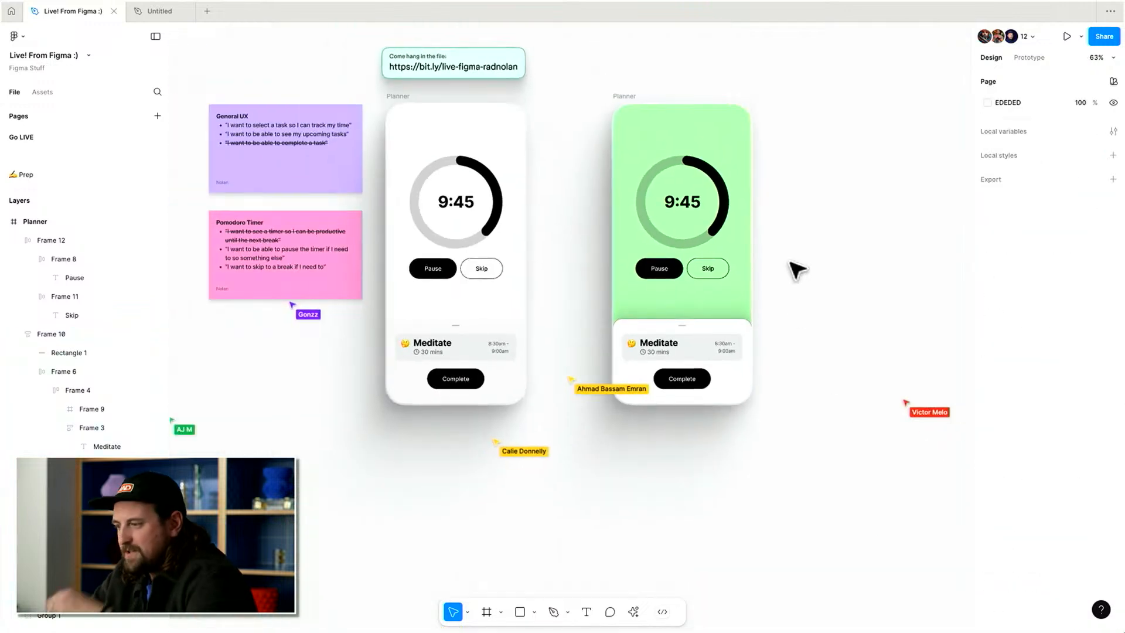
{"action": "scroll", "coordinate": [796, 270], "scroll_direction": "up", "scroll_amount": 5}
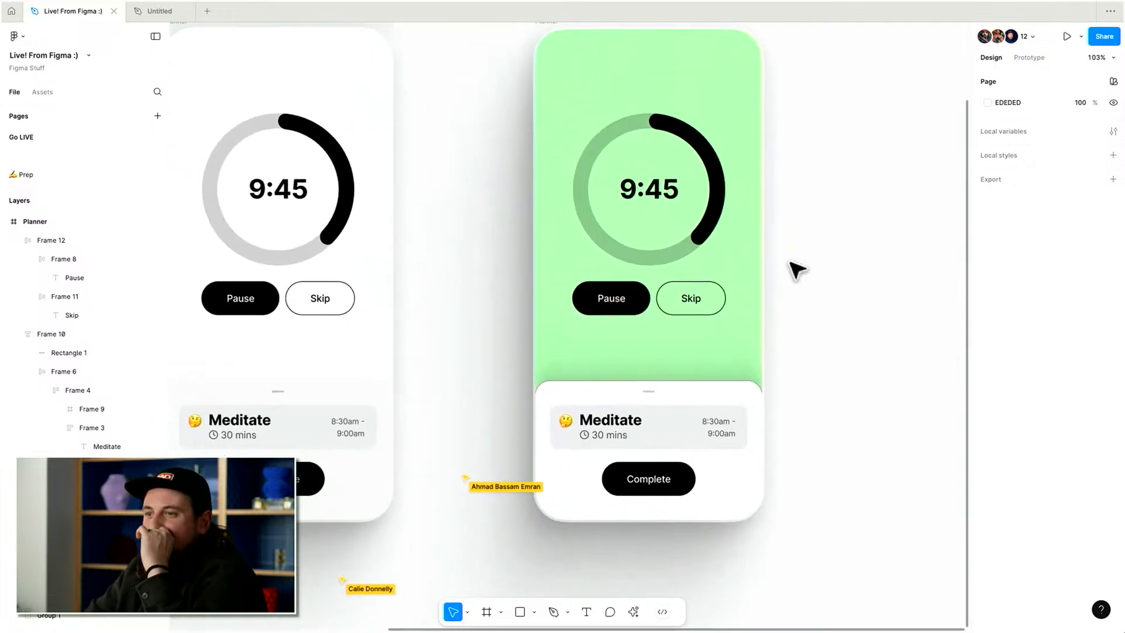
{"action": "scroll", "coordinate": [858, 267], "scroll_direction": "right", "scroll_amount": 2}
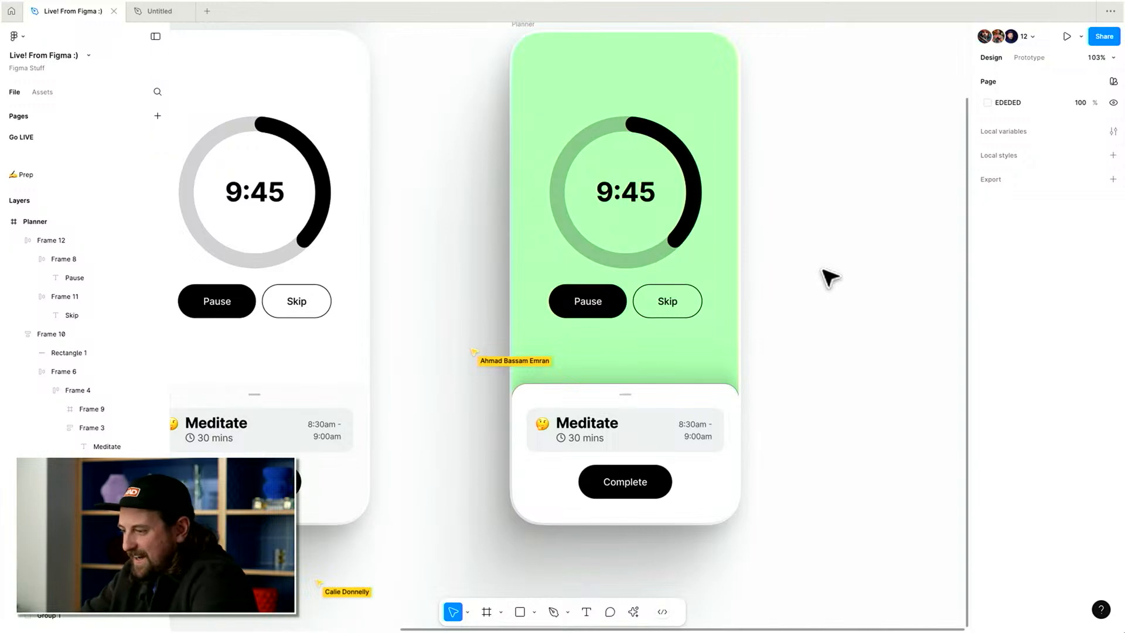
{"action": "key", "text": "super+z"}
{"action": "key", "text": "super+z"}
{"action": "left_click", "coordinate": [779, 345]}
{"action": "scroll", "coordinate": [780, 344], "scroll_direction": "right", "scroll_amount": 1}
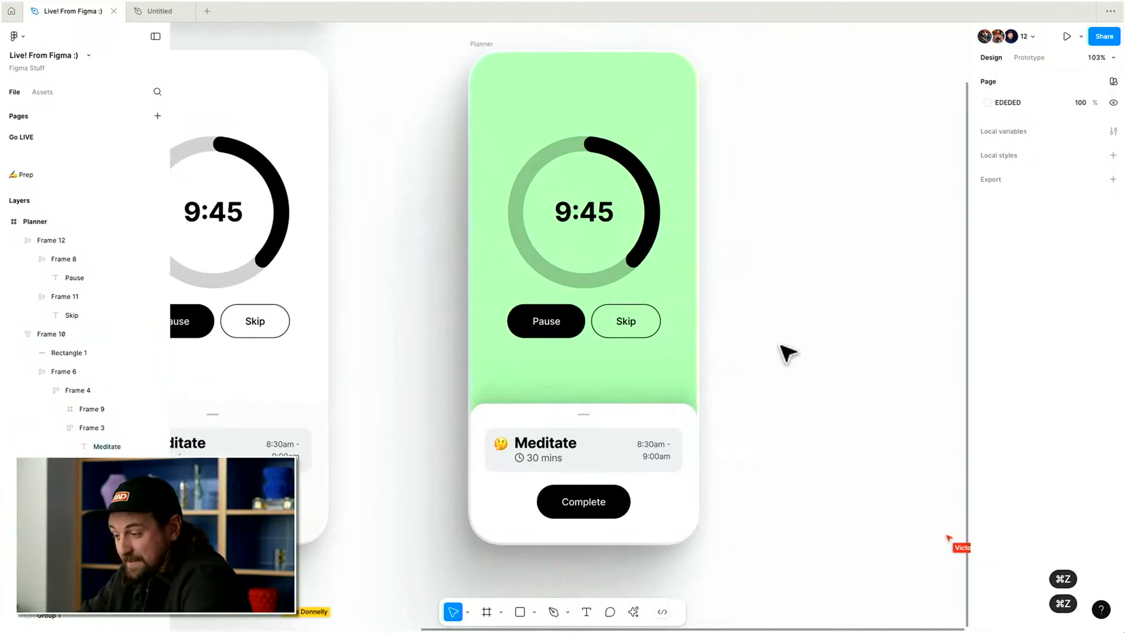
{"action": "scroll", "coordinate": [779, 345], "scroll_direction": "down", "scroll_amount": 4}
{"action": "scroll", "coordinate": [779, 345], "scroll_direction": "up", "scroll_amount": 2}
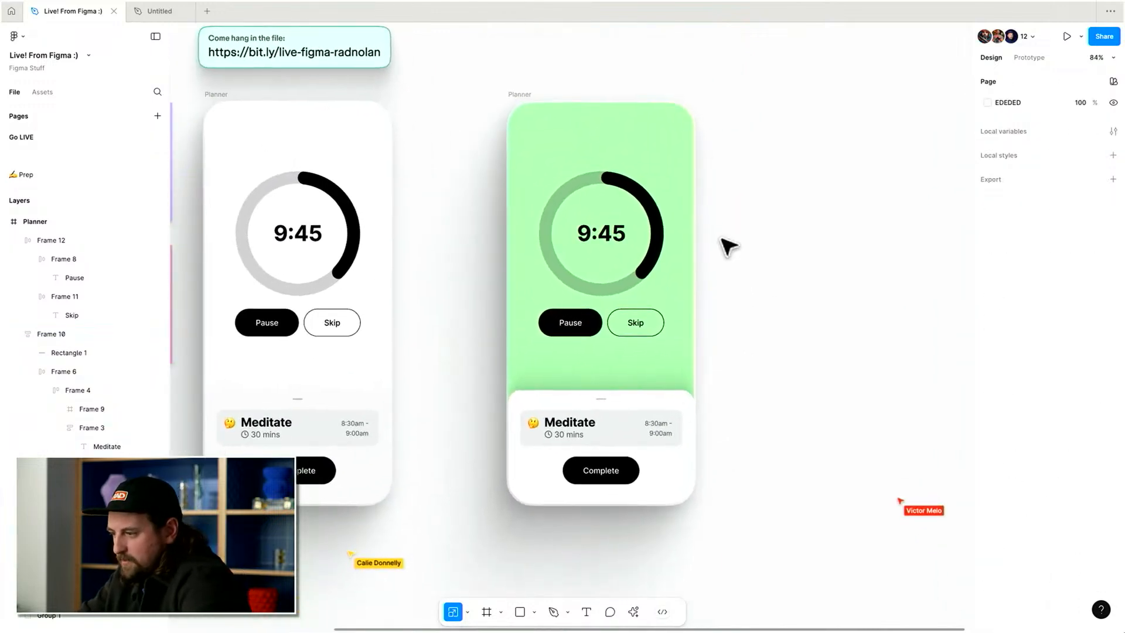
Search the plugins for blobs and run the Blobs plugin.
{"action": "key", "text": "super+k"}
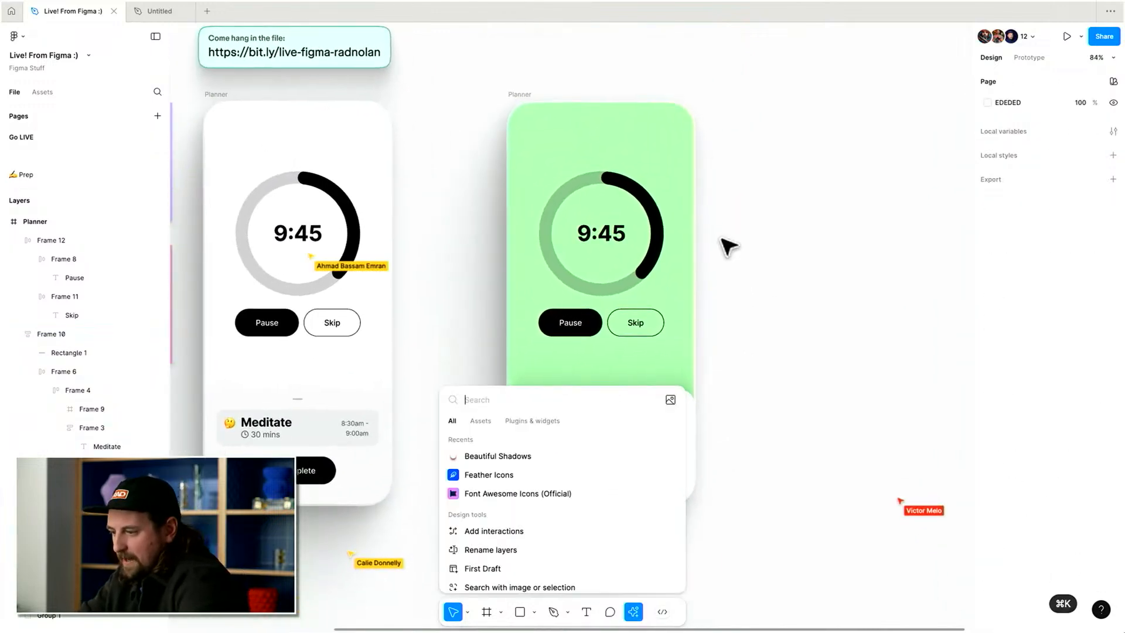
{"action": "left_click", "coordinate": [524, 419]}
{"action": "type", "text": "blobs"}
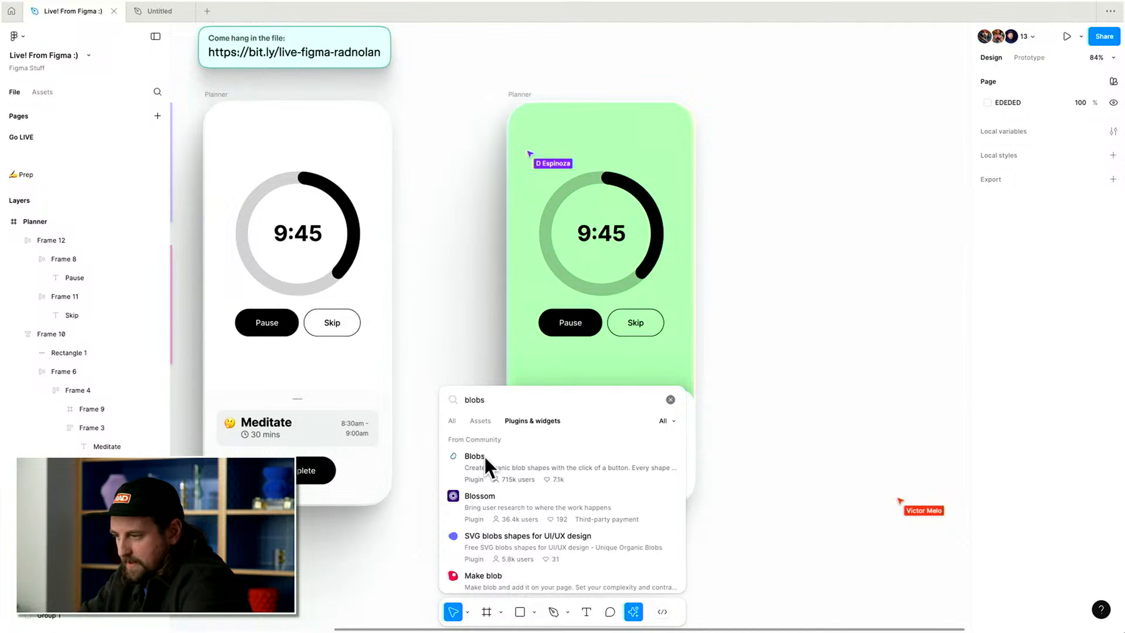
{"action": "left_click", "coordinate": [485, 456]}
{"action": "left_click", "coordinate": [666, 581]}
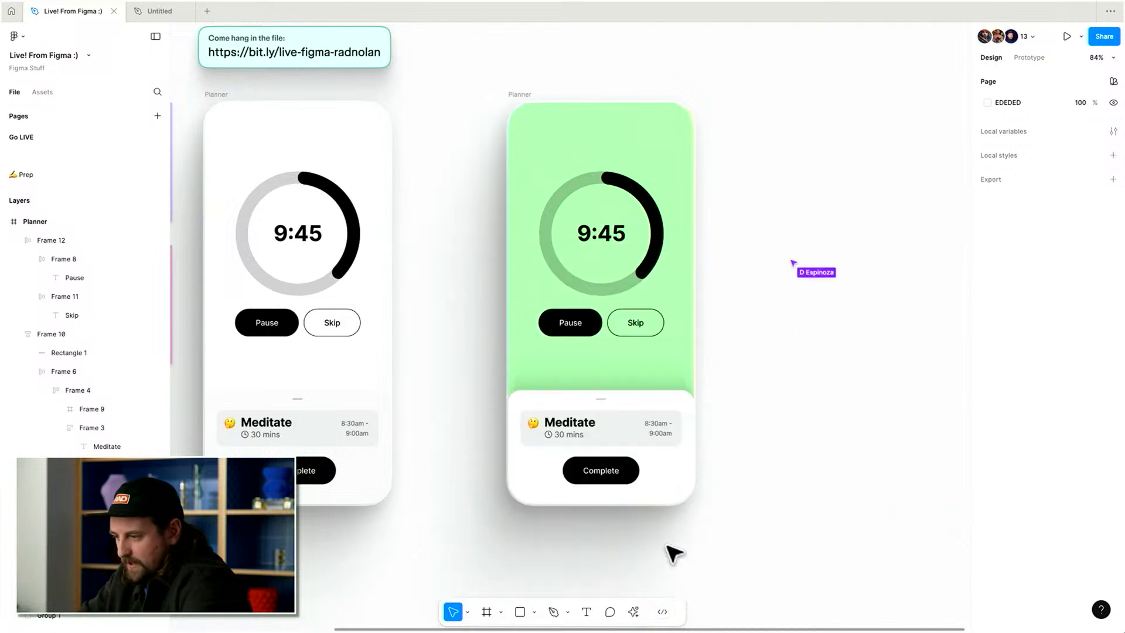
{"action": "scroll", "coordinate": [732, 298], "scroll_direction": "right", "scroll_amount": 3}
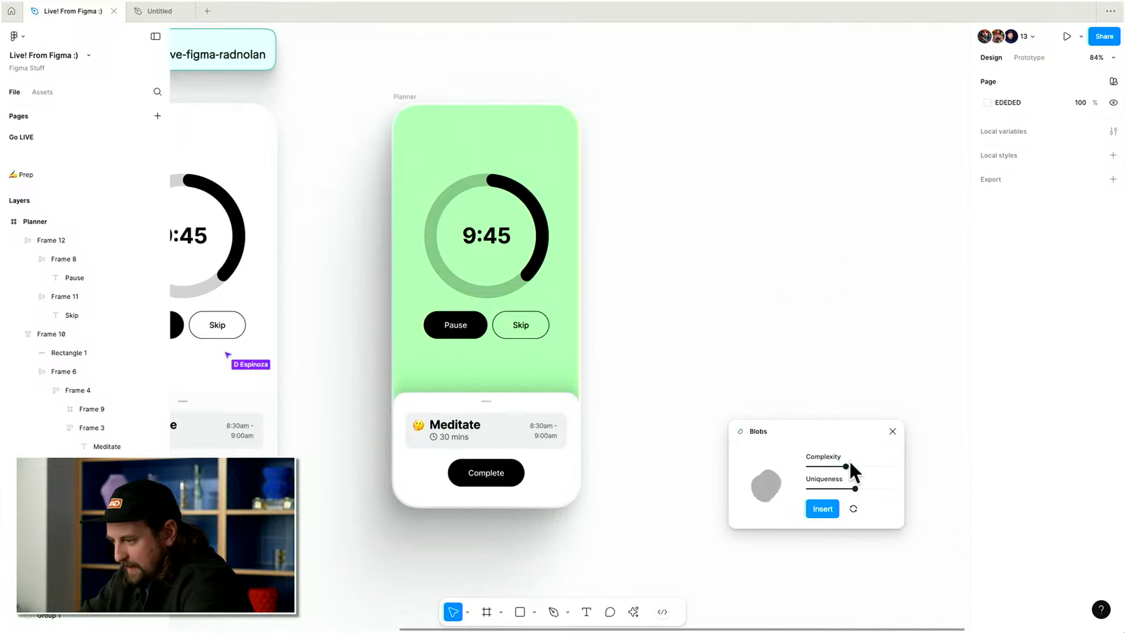
Insert three randomly regenerated blobs with the Blobs plugin and close it.
{"action": "left_click", "coordinate": [820, 507]}
{"action": "left_click", "coordinate": [857, 505]}
{"action": "left_click", "coordinate": [824, 505]}
{"action": "left_click", "coordinate": [852, 505]}
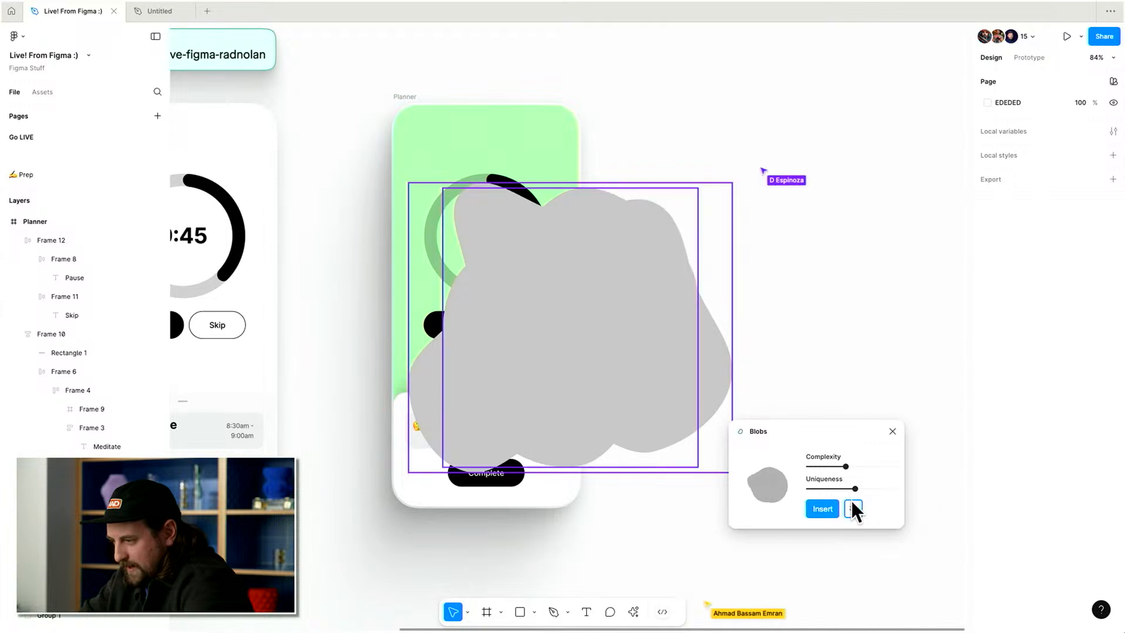
{"action": "left_click", "coordinate": [836, 508]}
{"action": "left_click", "coordinate": [893, 432]}
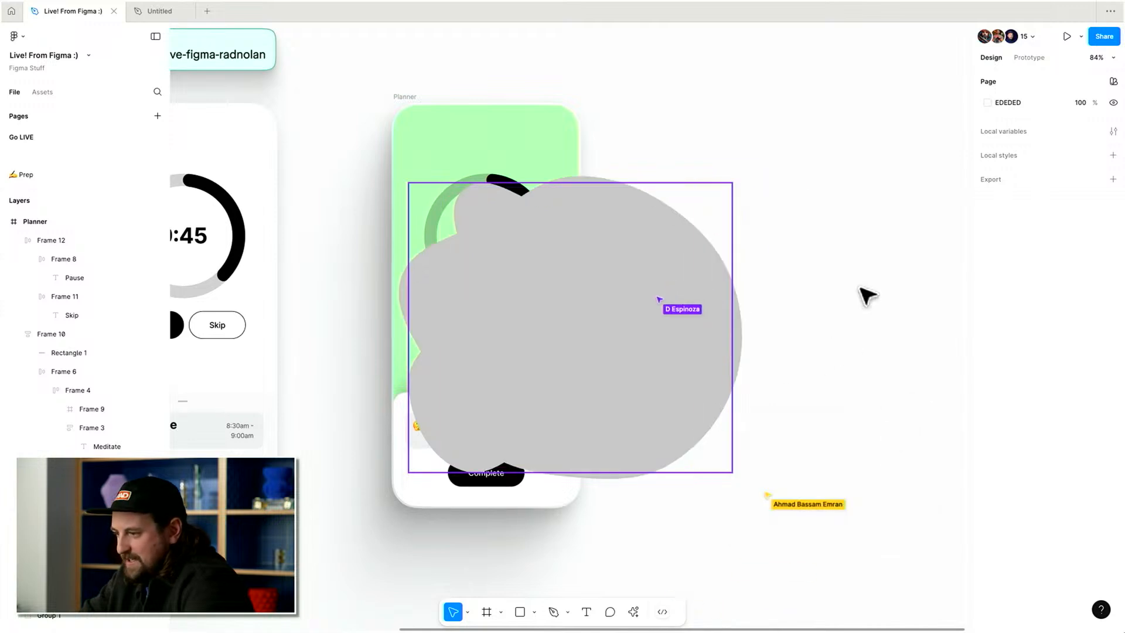
Group the three blobs, then cut and paste the group into the Planner frame.
{"action": "left_click_drag", "start_coordinate": [844, 157], "coordinate": [515, 276]}
{"action": "key", "text": "super+g"}
{"action": "key", "text": "super+x"}
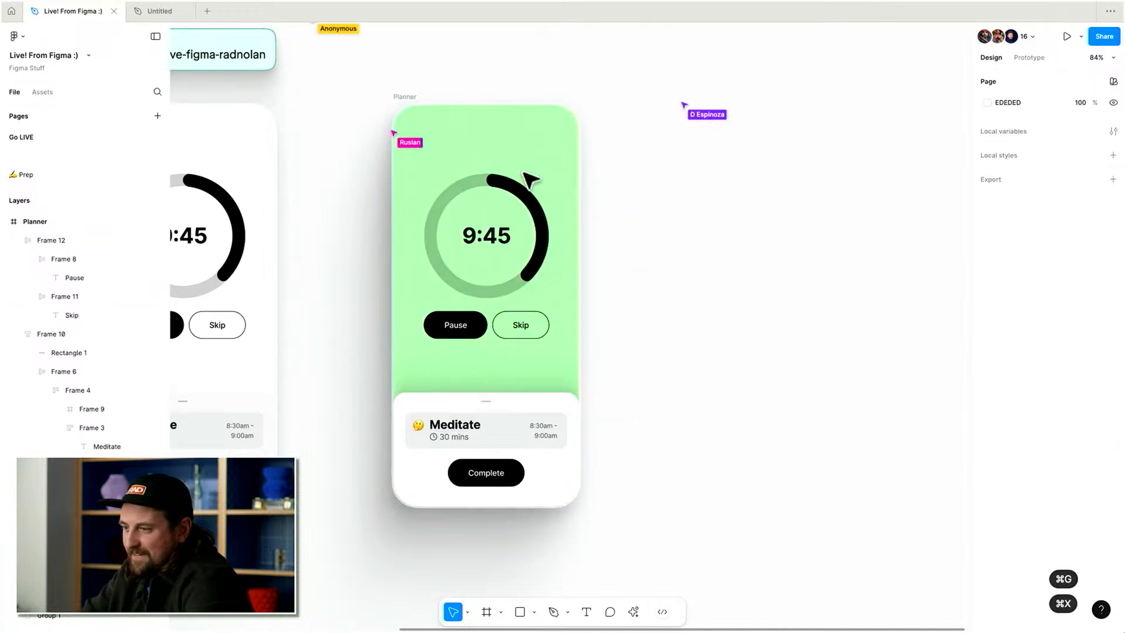
{"action": "left_click", "coordinate": [416, 95]}
{"action": "key", "text": "super+v"}
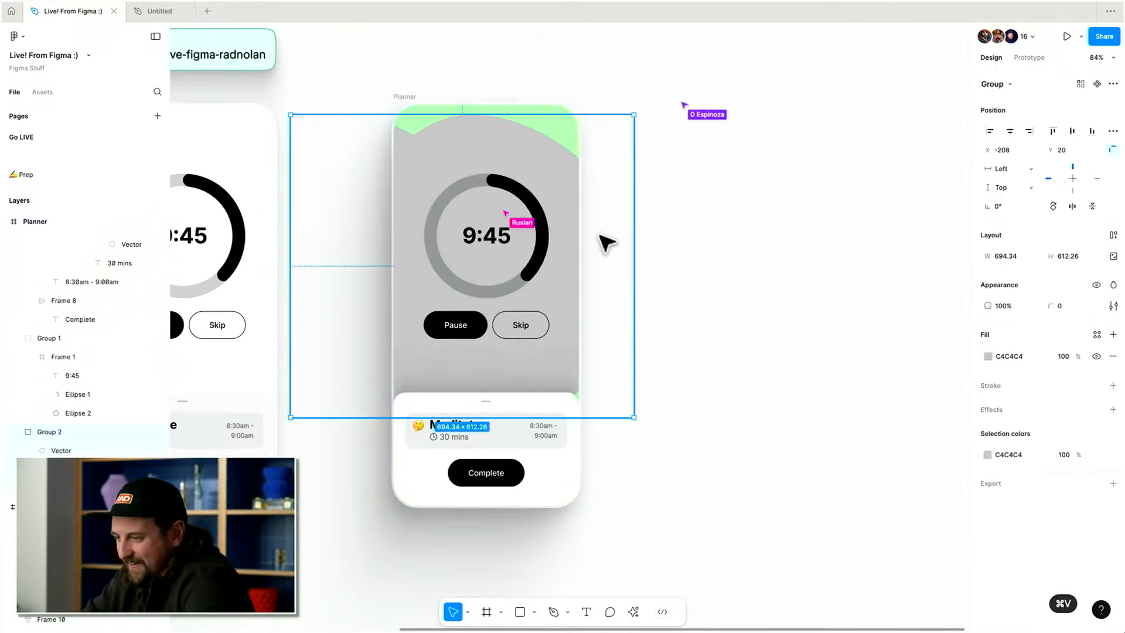
Scale the blob group down to about 0.7x.
{"action": "scroll", "coordinate": [607, 242], "scroll_direction": "left", "scroll_amount": 3}
{"action": "key", "text": "k"}
{"action": "left_click_drag", "start_coordinate": [669, 235], "coordinate": [618, 227]}
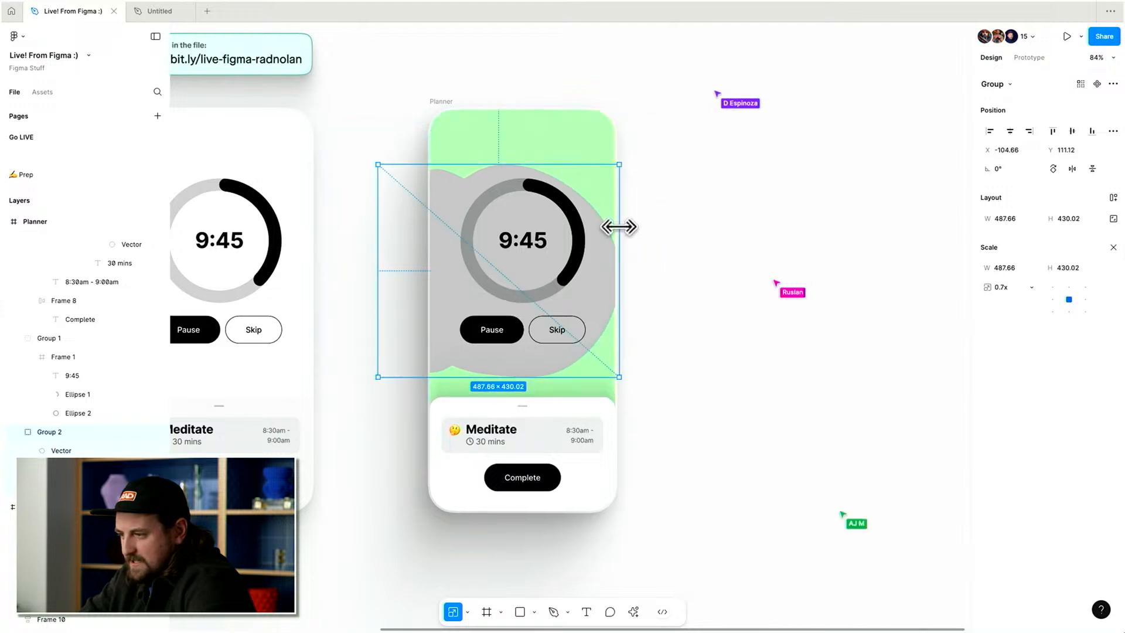
Recolour the largest blob to red FF4141.
{"action": "key", "text": "v"}
{"action": "double_click", "coordinate": [484, 187]}
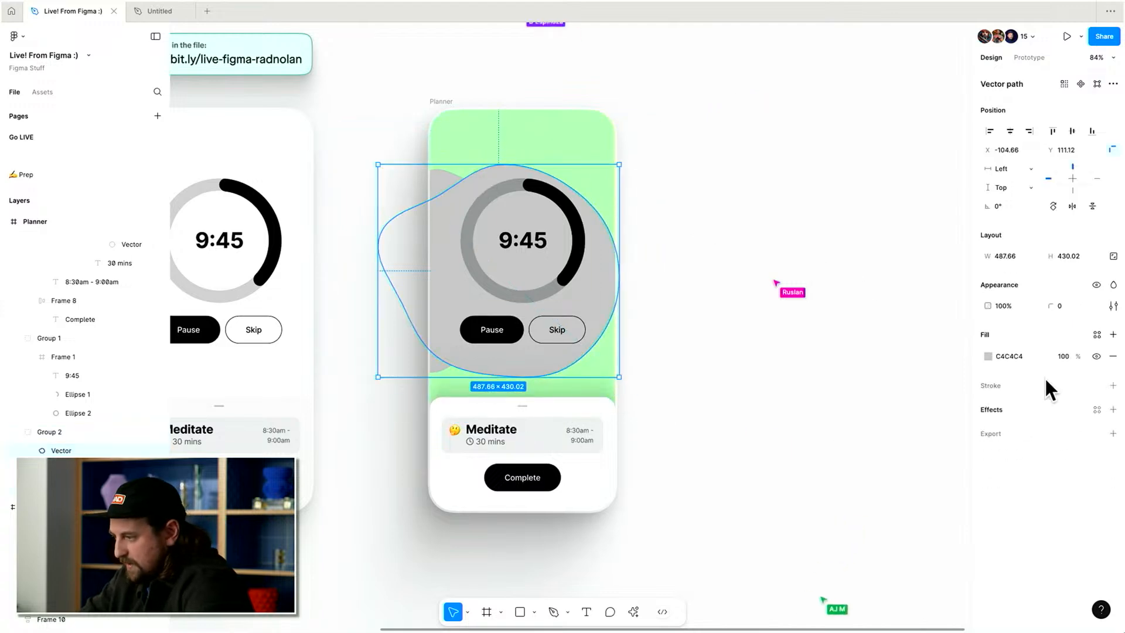
{"action": "left_click", "coordinate": [988, 355]}
{"action": "left_click_drag", "start_coordinate": [911, 369], "coordinate": [932, 289]}
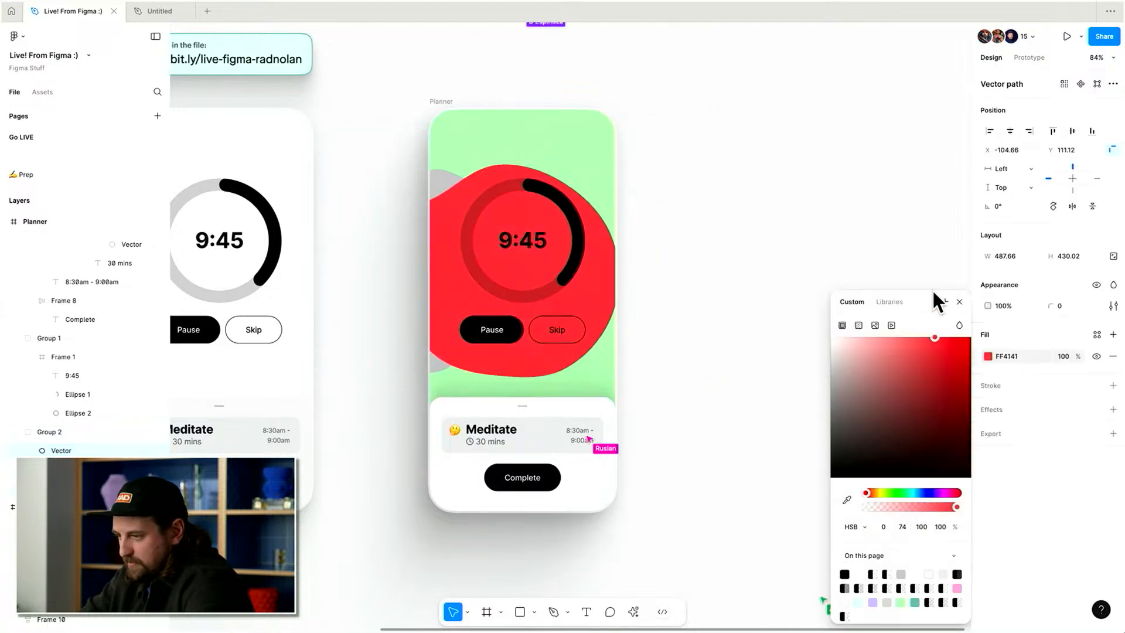
Recolour the blob behind it to purple A869FF.
{"action": "left_click", "coordinate": [438, 181]}
{"action": "left_click", "coordinate": [988, 356]}
{"action": "left_click_drag", "start_coordinate": [915, 385], "coordinate": [913, 333]}
{"action": "left_click", "coordinate": [902, 492]}
{"action": "left_click_drag", "start_coordinate": [903, 491], "coordinate": [933, 492]}
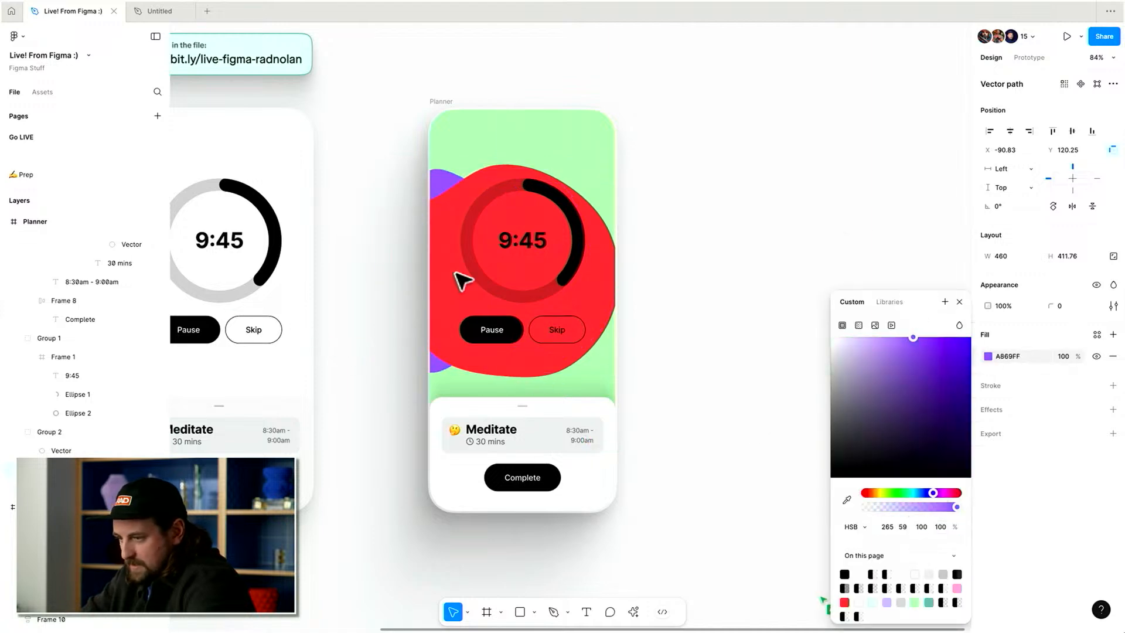
Move the third blob up to Y 16 and fill it magenta F12CE4.
{"action": "left_click", "coordinate": [62, 488]}
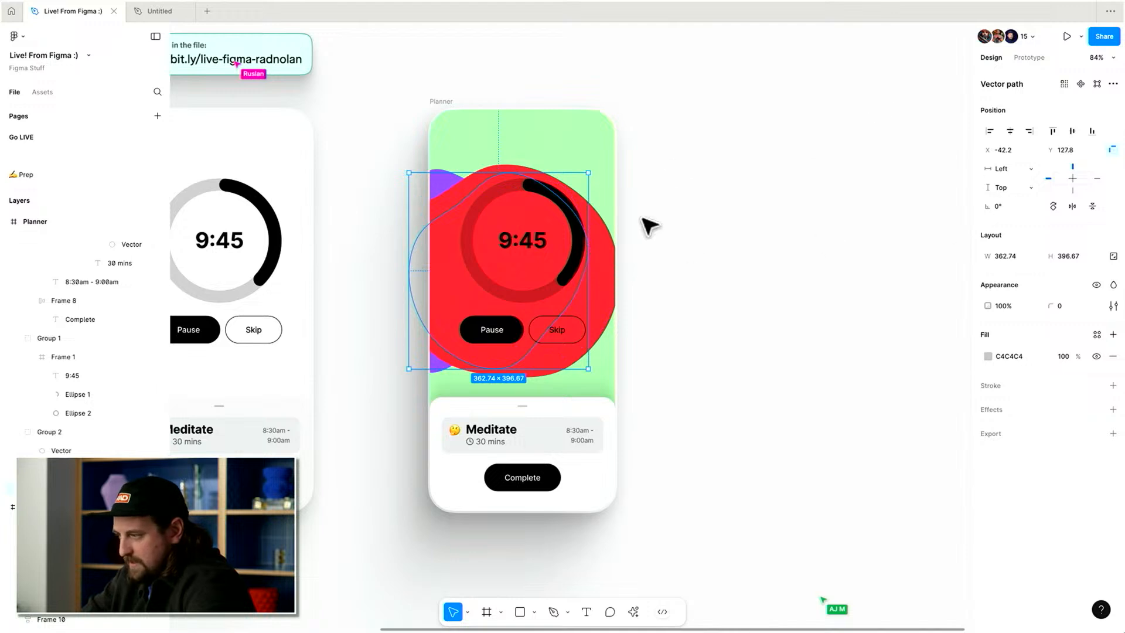
{"action": "left_click_drag", "start_coordinate": [1055, 150], "coordinate": [1075, 159]}
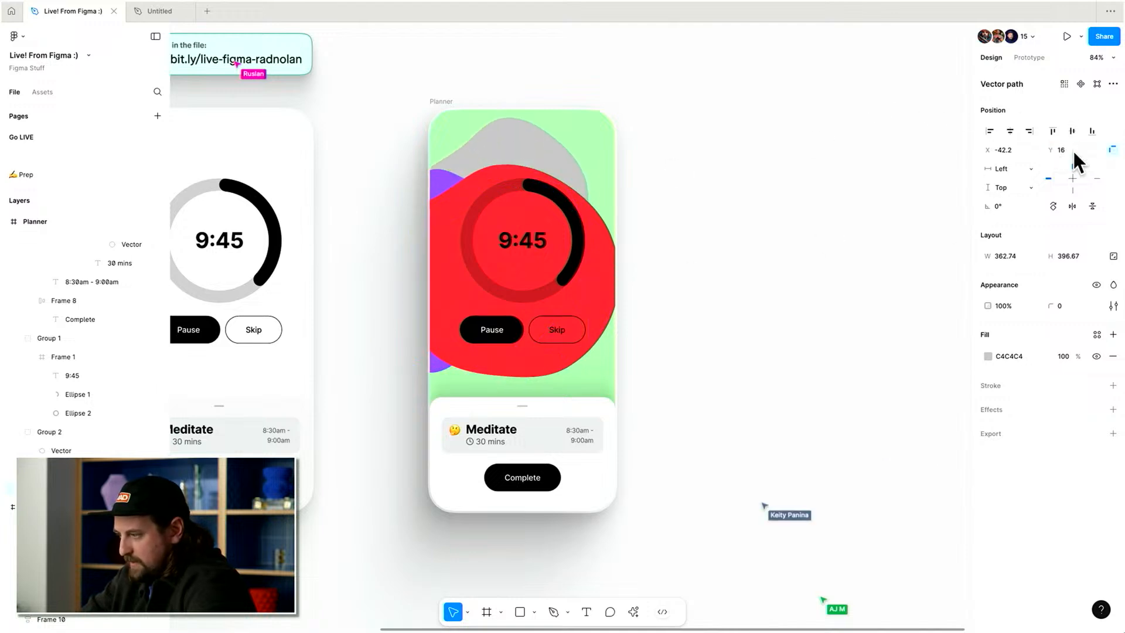
{"action": "left_click", "coordinate": [991, 353]}
{"action": "left_click", "coordinate": [945, 345]}
{"action": "left_click_drag", "start_coordinate": [916, 495], "coordinate": [946, 491]}
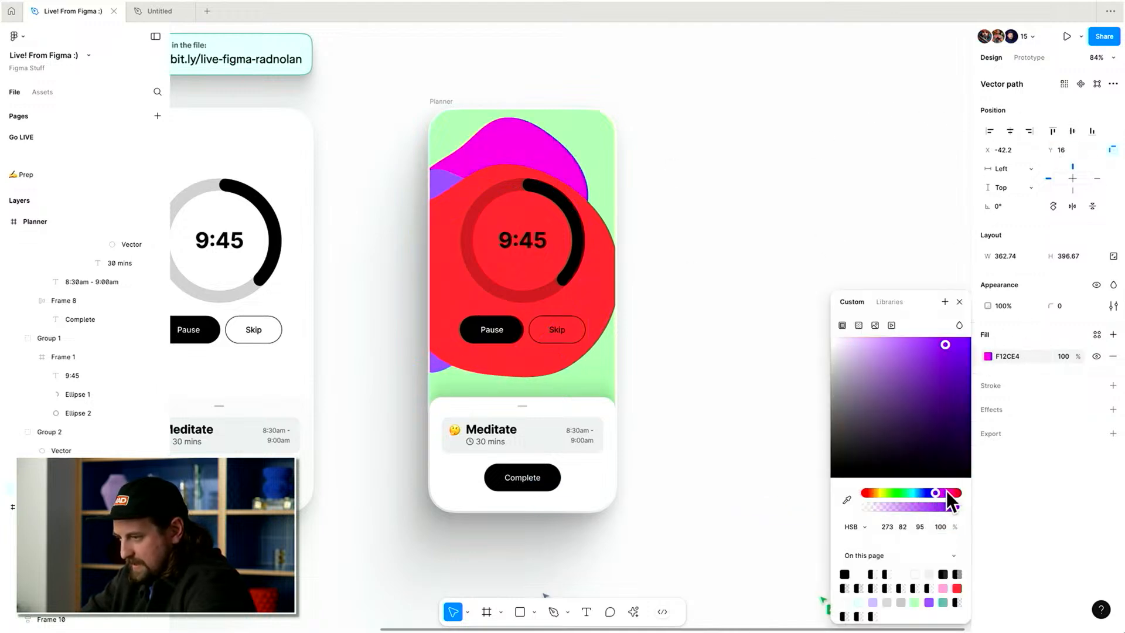
{"action": "left_click", "coordinate": [490, 168]}
{"action": "left_click_drag", "start_coordinate": [490, 168], "coordinate": [520, 175]}
{"action": "key", "text": "super+k"}
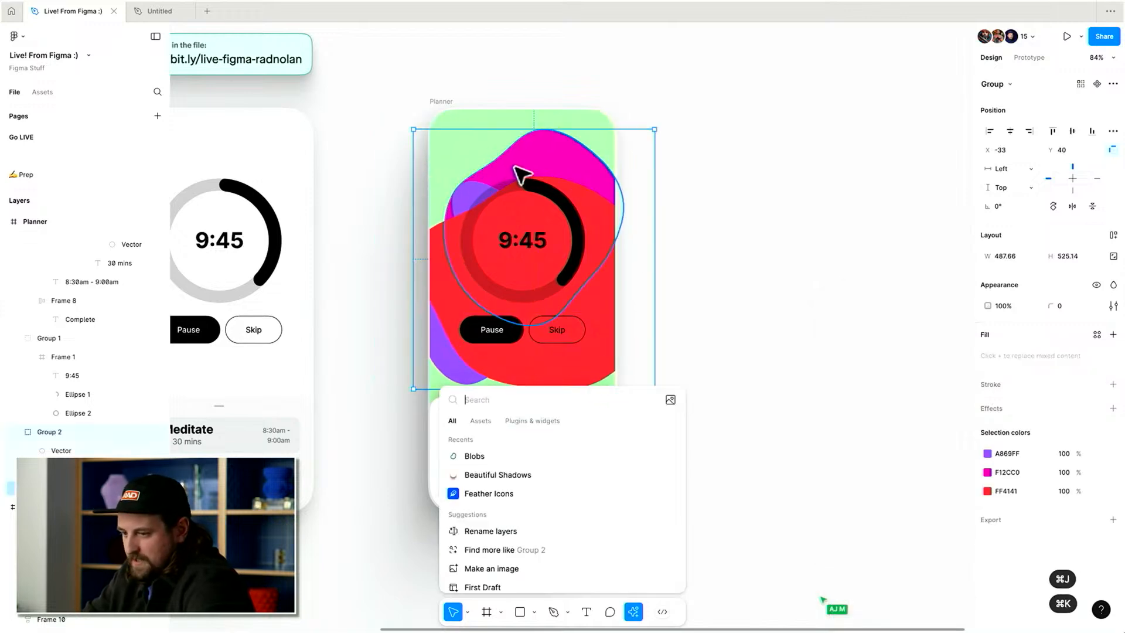
{"action": "key", "text": "super+k"}
{"action": "key", "text": "super+k"}
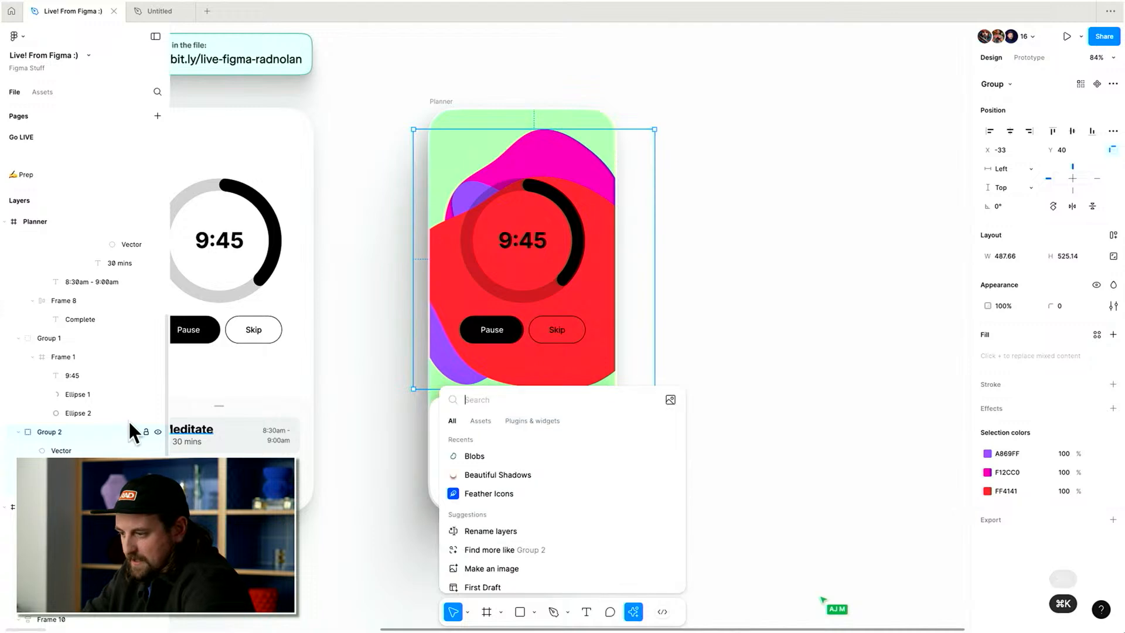
{"action": "left_click", "coordinate": [522, 421]}
{"action": "key", "text": "Escape"}
{"action": "key", "text": "Escape"}
{"action": "key", "text": "super+z"}
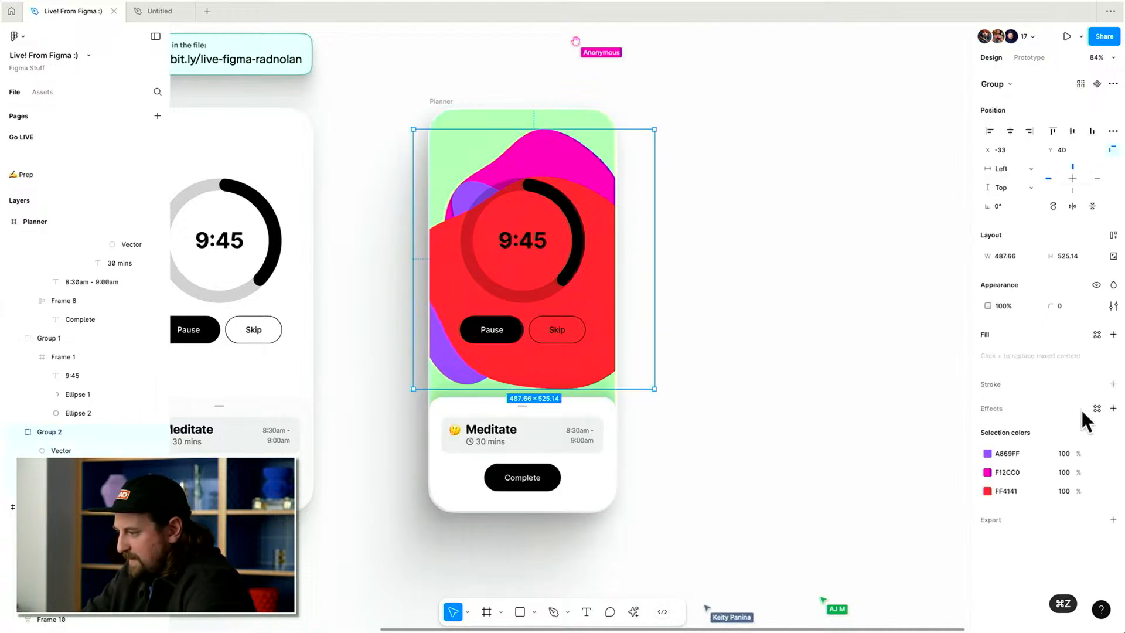
Add a Layer blur effect to the blob group and increase its blur amount.
{"action": "left_click", "coordinate": [1113, 410]}
{"action": "left_click", "coordinate": [1050, 431]}
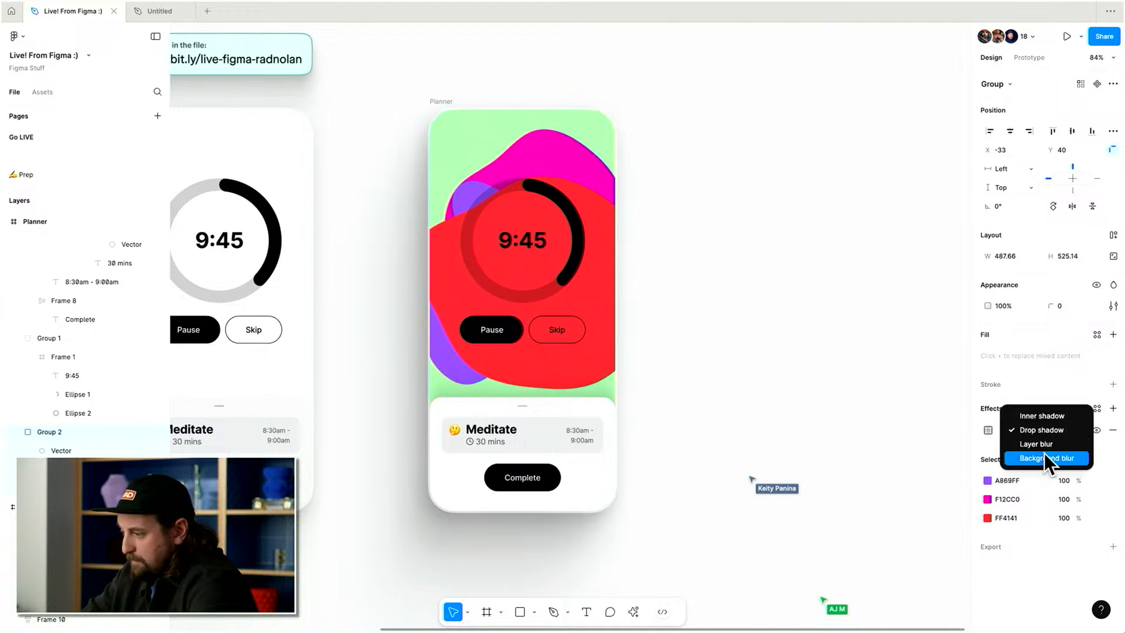
{"action": "left_click", "coordinate": [1045, 444]}
{"action": "left_click", "coordinate": [988, 431]}
{"action": "left_click", "coordinate": [888, 461]}
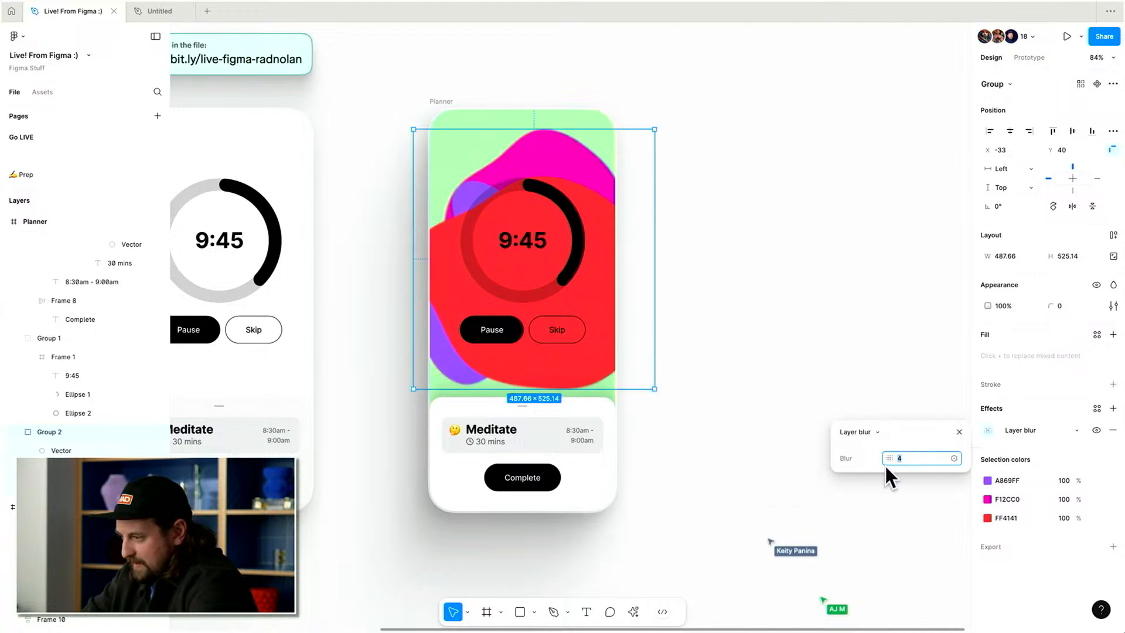
{"action": "left_click_drag", "start_coordinate": [892, 461], "coordinate": [892, 463]}
{"action": "left_click", "coordinate": [604, 286]}
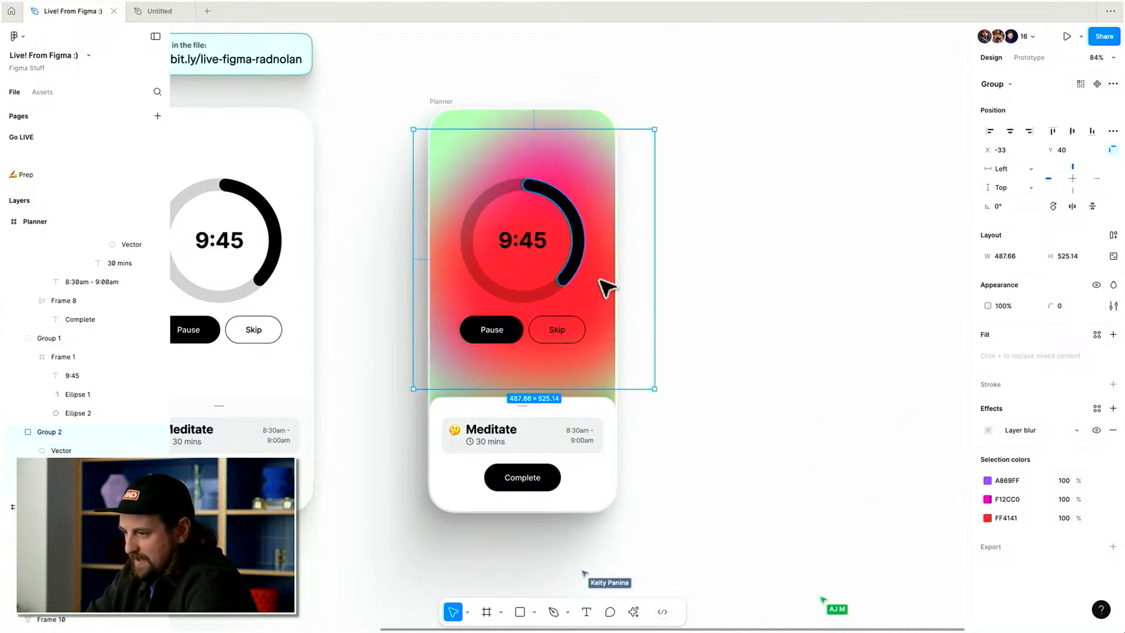
{"action": "mouse_move", "coordinate": [599, 273]}
{"action": "left_mouse_down"}
{"action": "mouse_move", "coordinate": [612, 299]}
{"action": "mouse_move", "coordinate": [598, 278]}
{"action": "left_mouse_up"}
{"action": "key", "text": "super+z"}
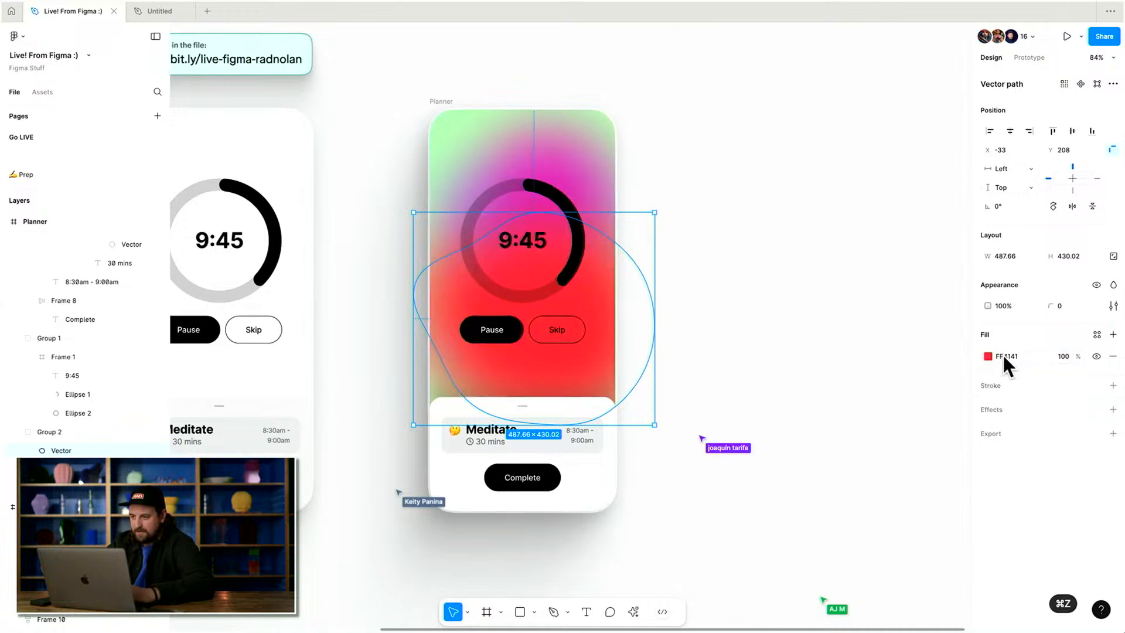
Recolour the red blob to a pale yellow.
{"action": "left_click", "coordinate": [988, 356]}
{"action": "left_click", "coordinate": [900, 342]}
{"action": "left_click_drag", "start_coordinate": [900, 343], "coordinate": [877, 338]}
{"action": "left_click_drag", "start_coordinate": [870, 493], "coordinate": [876, 493]}
Set the Planner frame's background fill to white FFFFFF.
{"action": "left_click", "coordinate": [582, 159]}
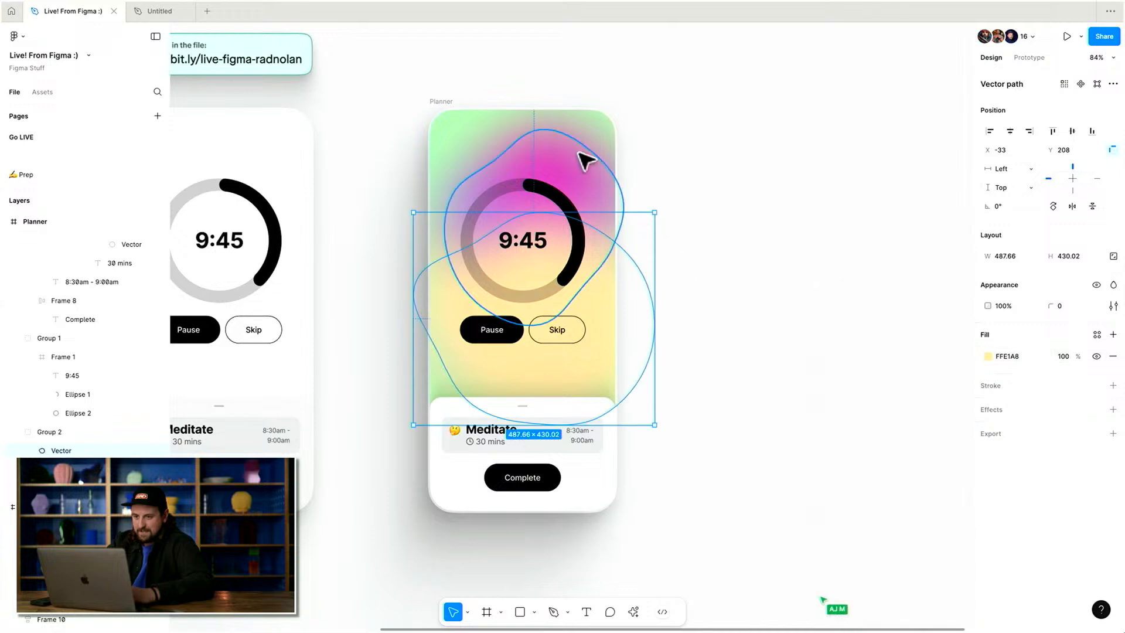
{"action": "left_click", "coordinate": [472, 103]}
{"action": "left_click", "coordinate": [454, 105]}
{"action": "left_click", "coordinate": [989, 337]}
{"action": "left_click_drag", "start_coordinate": [891, 339], "coordinate": [816, 317]}
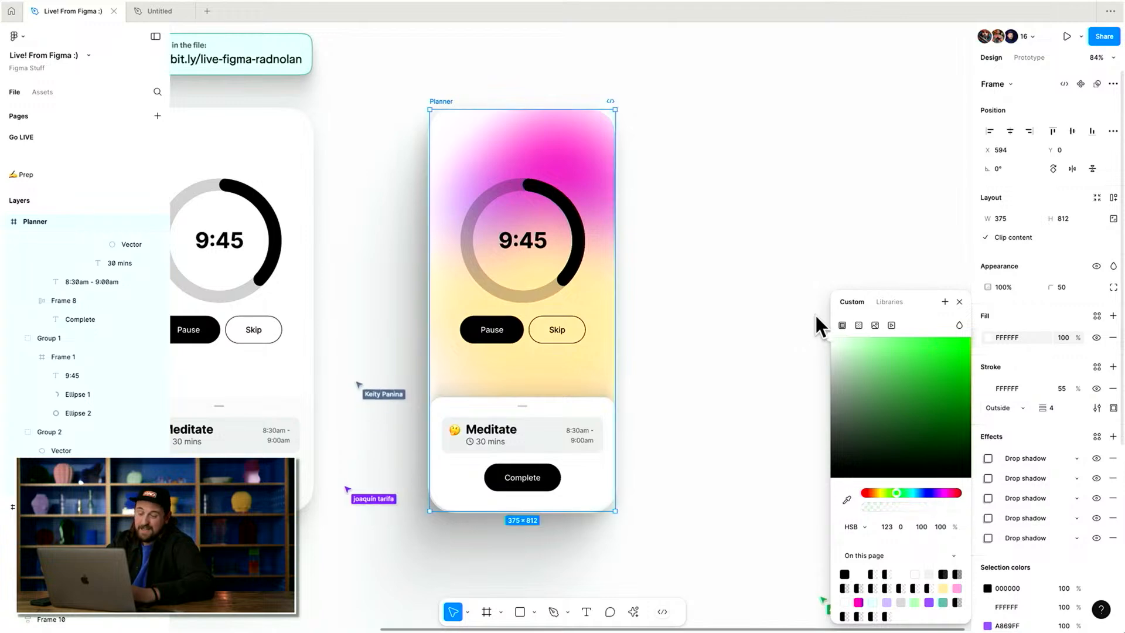
Set the blob group's opacity to 70%.
{"action": "left_click_drag", "start_coordinate": [834, 376], "coordinate": [821, 470]}
{"action": "left_click", "coordinate": [578, 146]}
{"action": "key", "text": "5"}
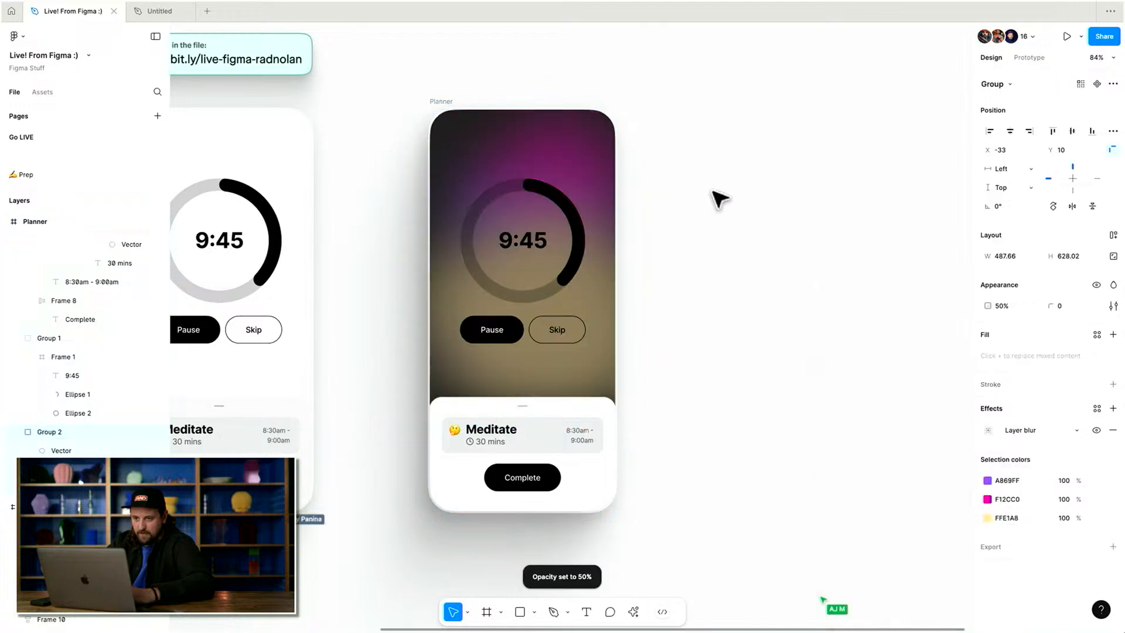
{"action": "scroll", "coordinate": [720, 199], "scroll_direction": "left", "scroll_amount": 2}
{"action": "scroll", "coordinate": [720, 200], "scroll_direction": "down", "scroll_amount": 1}
{"action": "key", "text": "6"}
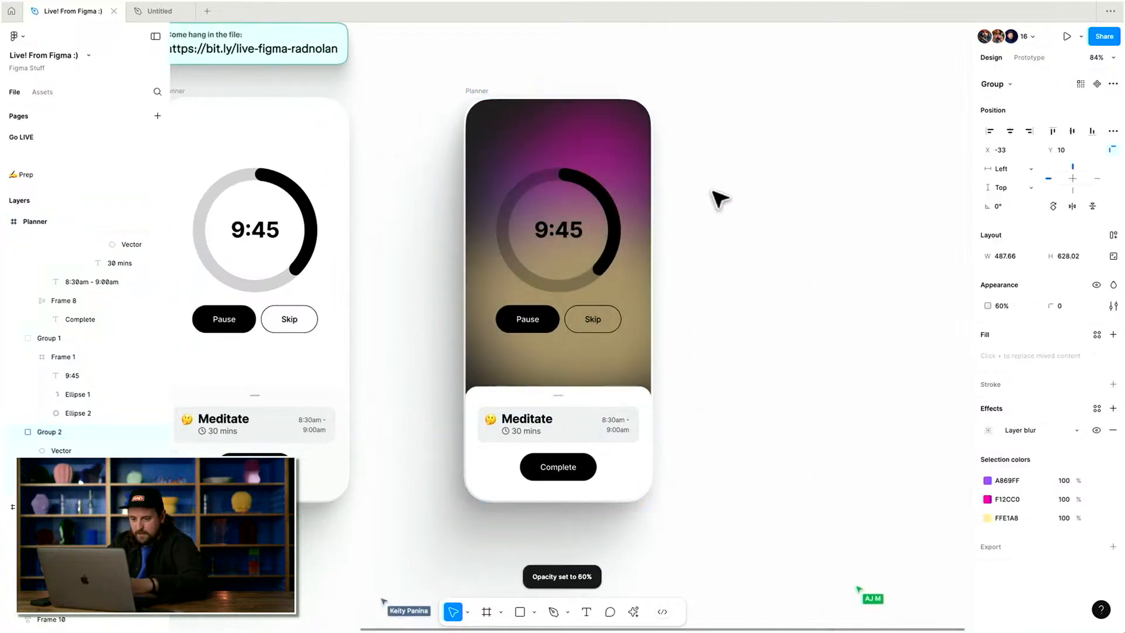
{"action": "key", "text": "7"}
{"action": "scroll", "coordinate": [720, 199], "scroll_direction": "left", "scroll_amount": 1}
{"action": "scroll", "coordinate": [720, 199], "scroll_direction": "up", "scroll_amount": 1}
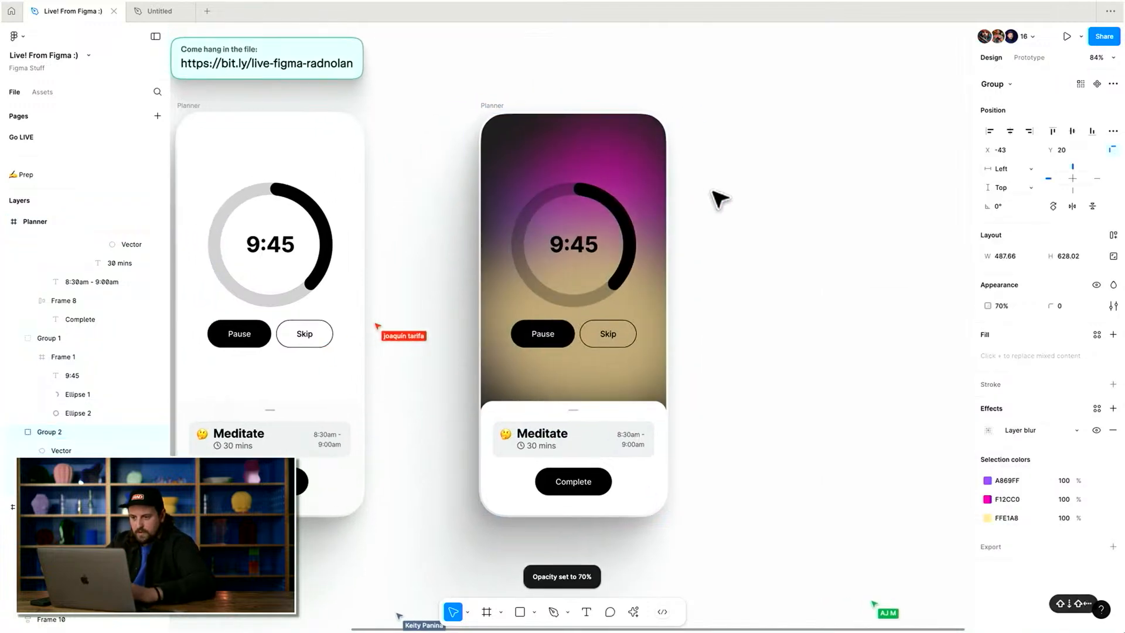
Recolour the progress ring and the Pause and Skip buttons to white FFFFFF.
{"action": "left_click_drag", "start_coordinate": [564, 435], "coordinate": [569, 536]}
{"action": "key", "text": "Escape"}
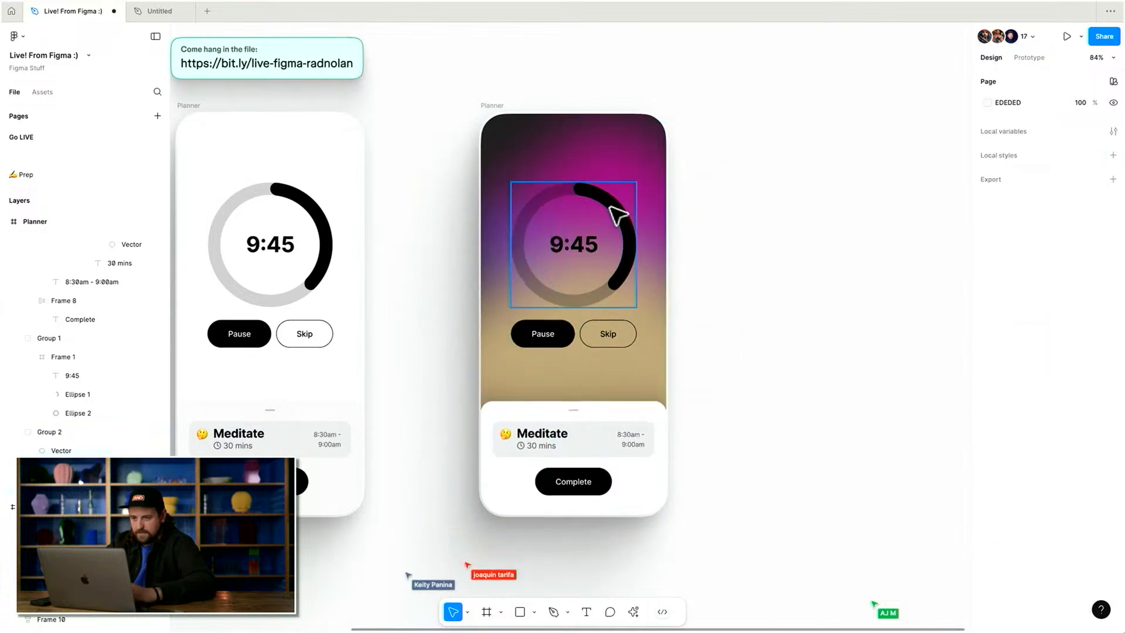
{"action": "left_click", "coordinate": [603, 216]}
{"action": "left_click", "coordinate": [603, 328], "text": "shift"}
{"action": "type", "text": "fff"}
{"action": "key", "text": "Return"}
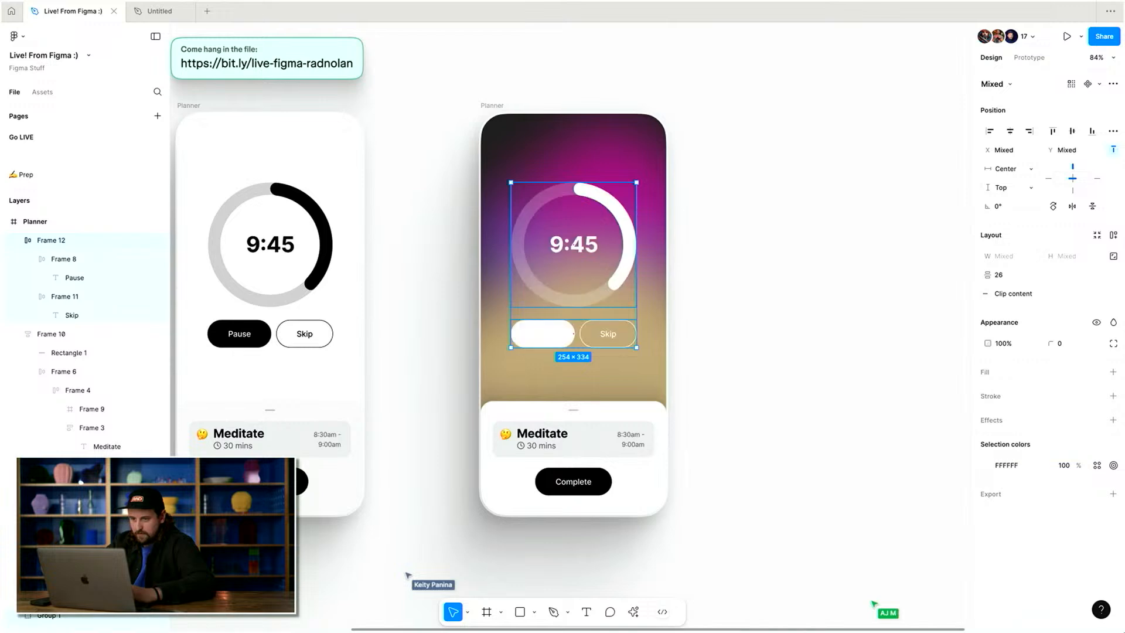
Set the Pause label's text colour back to black.
{"action": "left_click", "coordinate": [548, 336], "text": "super"}
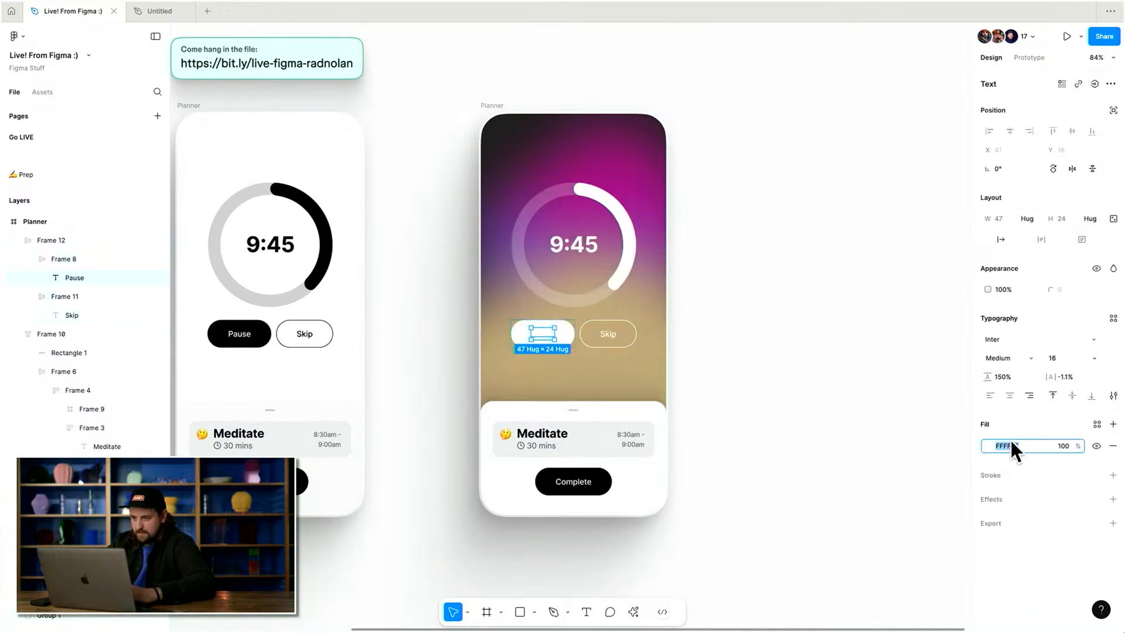
{"action": "left_click", "coordinate": [766, 445]}
{"action": "scroll", "coordinate": [776, 439], "scroll_direction": "left", "scroll_amount": 2}
{"action": "left_click", "coordinate": [583, 449]}
{"action": "double_click", "coordinate": [581, 448]}
{"action": "key", "text": "super+z"}
{"action": "scroll", "coordinate": [728, 447], "scroll_direction": "up", "scroll_amount": 3}
{"action": "scroll", "coordinate": [728, 446], "scroll_direction": "down", "scroll_amount": 1}
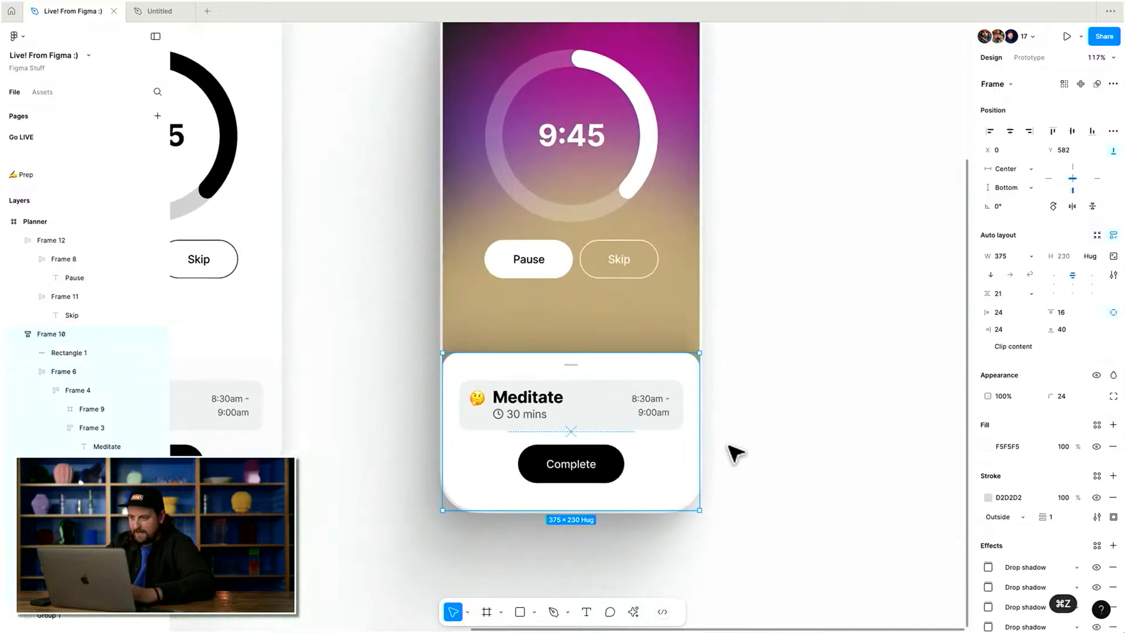
Narrow the bottom task sheet to 341 wide and position it at Y 552 as a floating card.
{"action": "left_click_drag", "start_coordinate": [643, 435], "coordinate": [646, 382]}
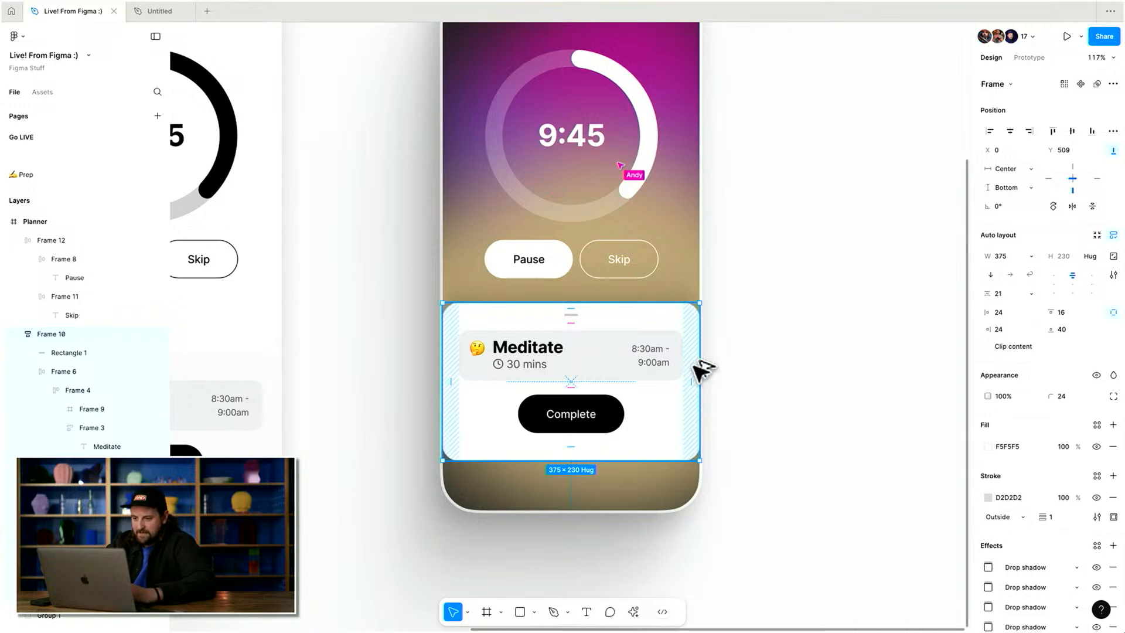
{"action": "left_click_drag", "start_coordinate": [695, 363], "coordinate": [689, 360]}
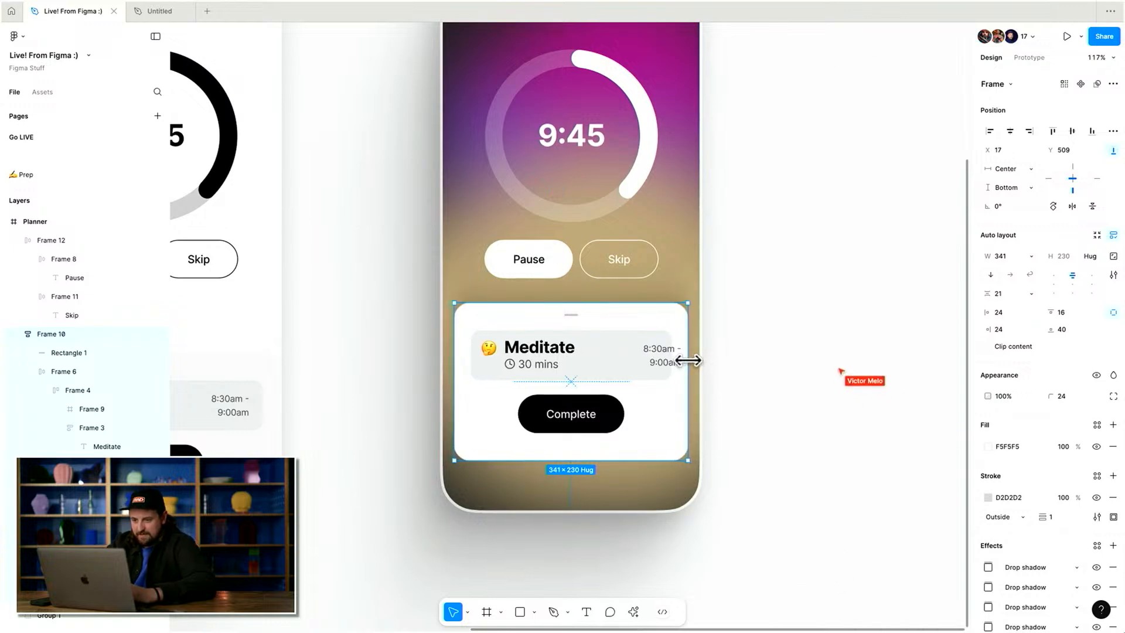
{"action": "left_click_drag", "start_coordinate": [657, 338], "coordinate": [657, 362]}
Set the task sheet's corner radius to 34.
{"action": "left_click_drag", "start_coordinate": [1052, 398], "coordinate": [64, 390]}
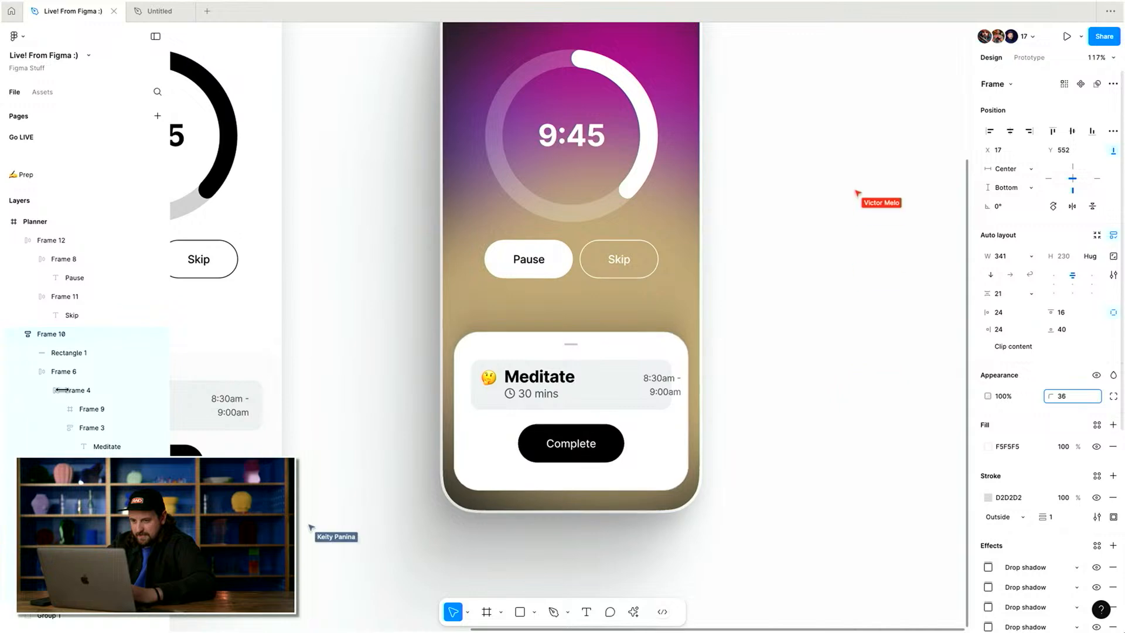
{"action": "left_click_drag", "start_coordinate": [1052, 398], "coordinate": [1047, 398]}
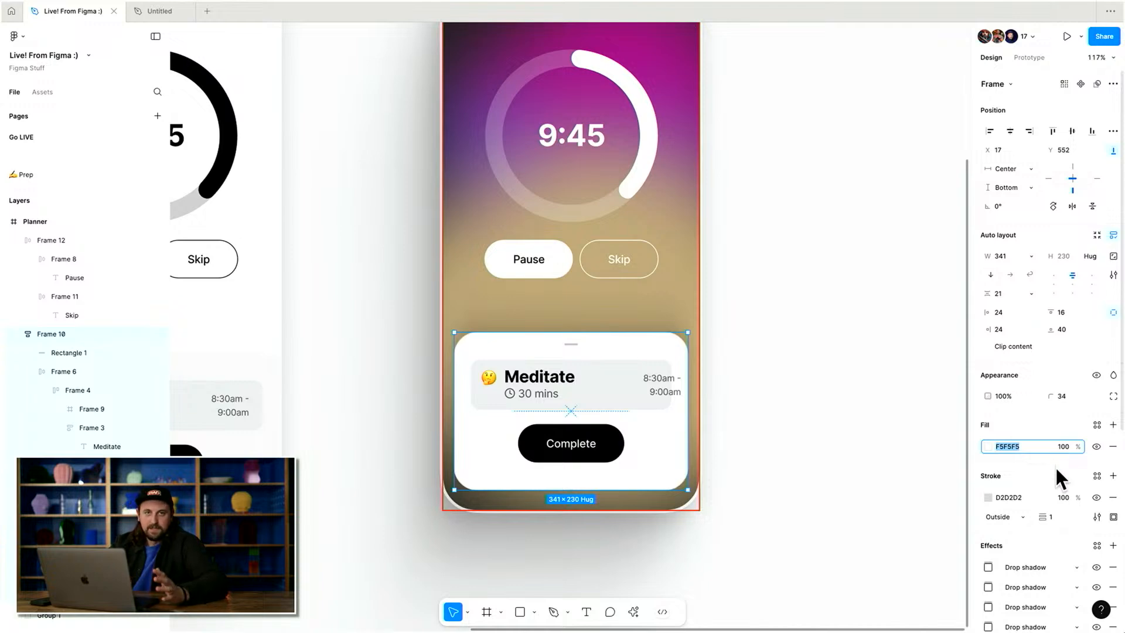
Change the task sheet's fill to FFFFFF at 8% opacity.
{"action": "type", "text": "f"}
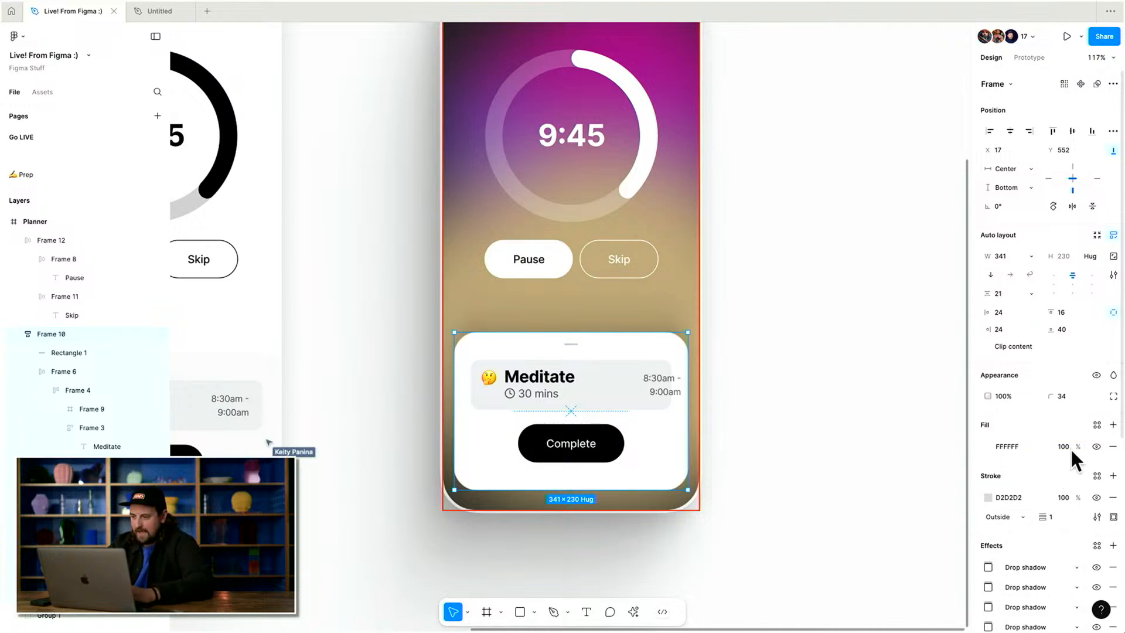
{"action": "type", "text": "8"}
{"action": "key", "text": "Return"}
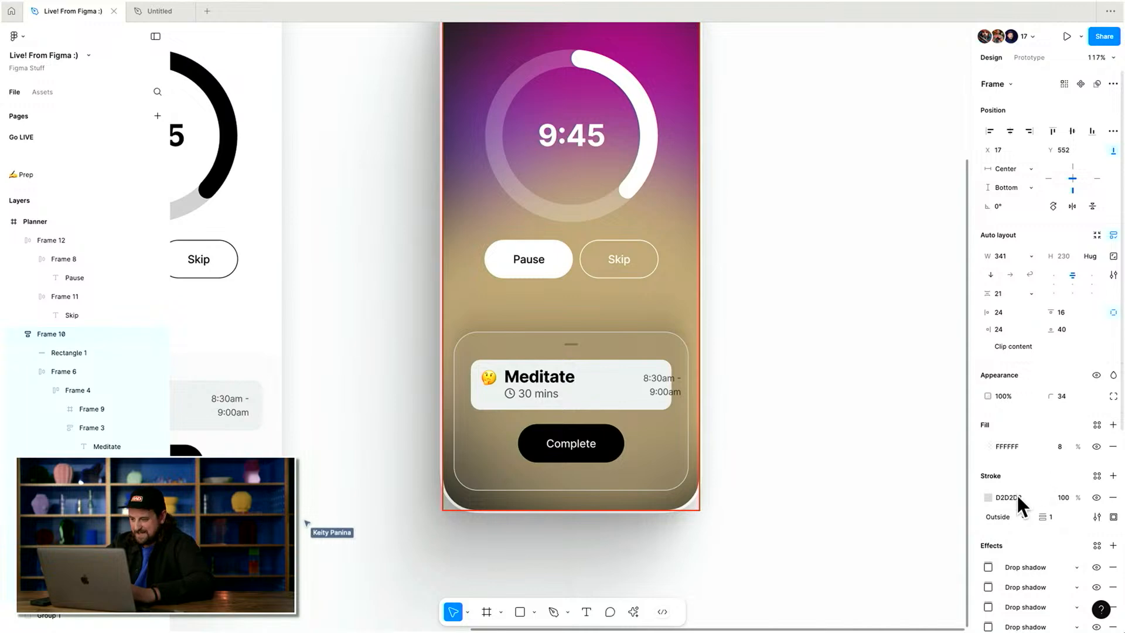
Set the task sheet's stroke to FFFFFF at 20% opacity.
{"action": "type", "text": "f"}
{"action": "key", "text": "Return"}
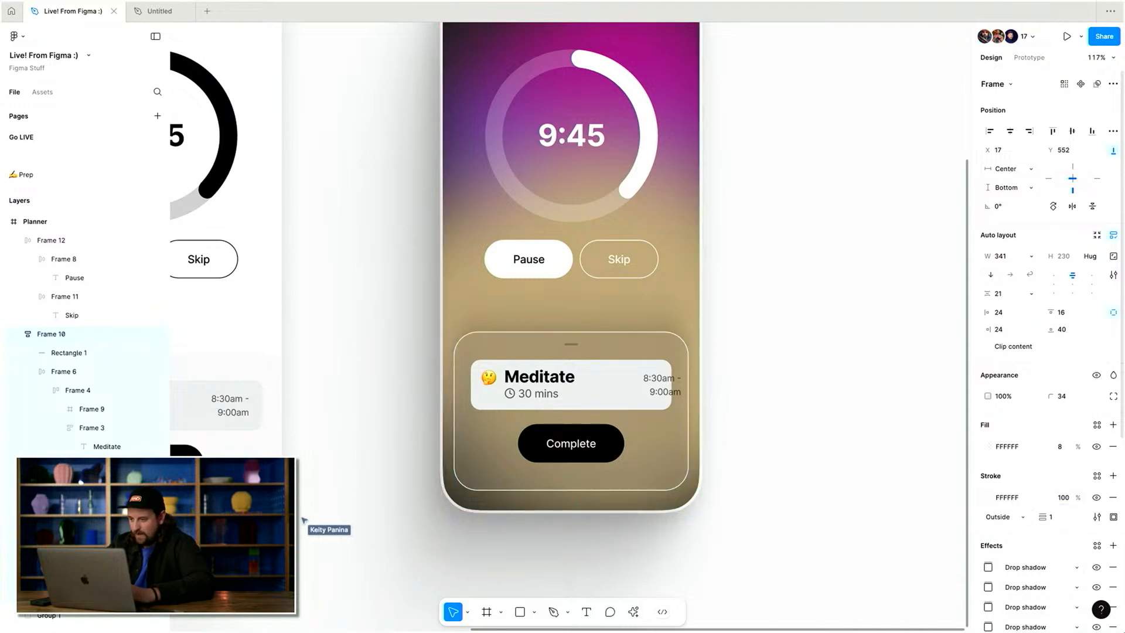
{"action": "left_click", "coordinate": [1063, 498]}
{"action": "type", "text": "20"}
{"action": "key", "text": "Return"}
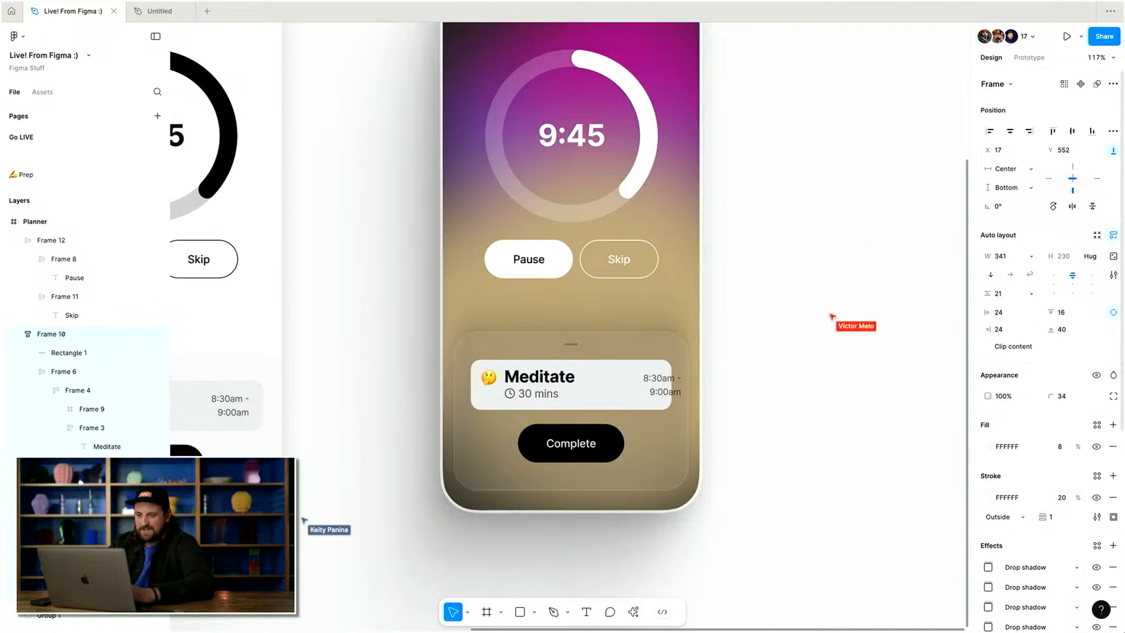
Change the task sheet's stroke position to Inside.
{"action": "scroll", "coordinate": [648, 281], "scroll_direction": "up", "scroll_amount": 10}
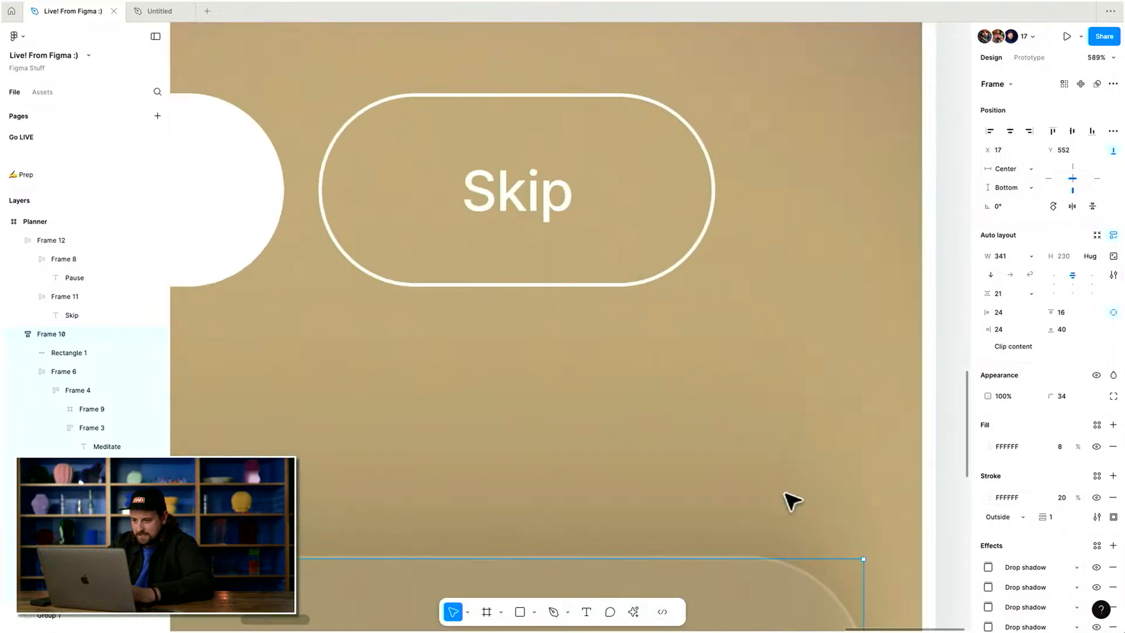
{"action": "scroll", "coordinate": [786, 427], "scroll_direction": "down", "scroll_amount": 2}
{"action": "left_click", "coordinate": [991, 517]}
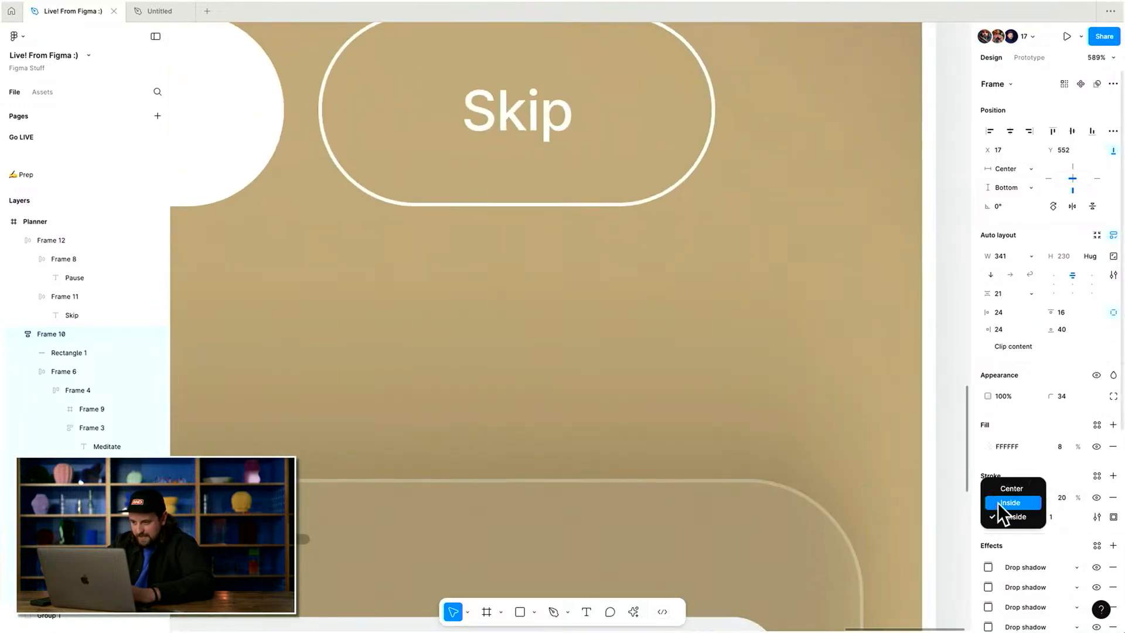
{"action": "left_click", "coordinate": [1002, 500]}
{"action": "scroll", "coordinate": [819, 497], "scroll_direction": "down", "scroll_amount": 3}
{"action": "scroll", "coordinate": [884, 484], "scroll_direction": "down", "scroll_amount": 8}
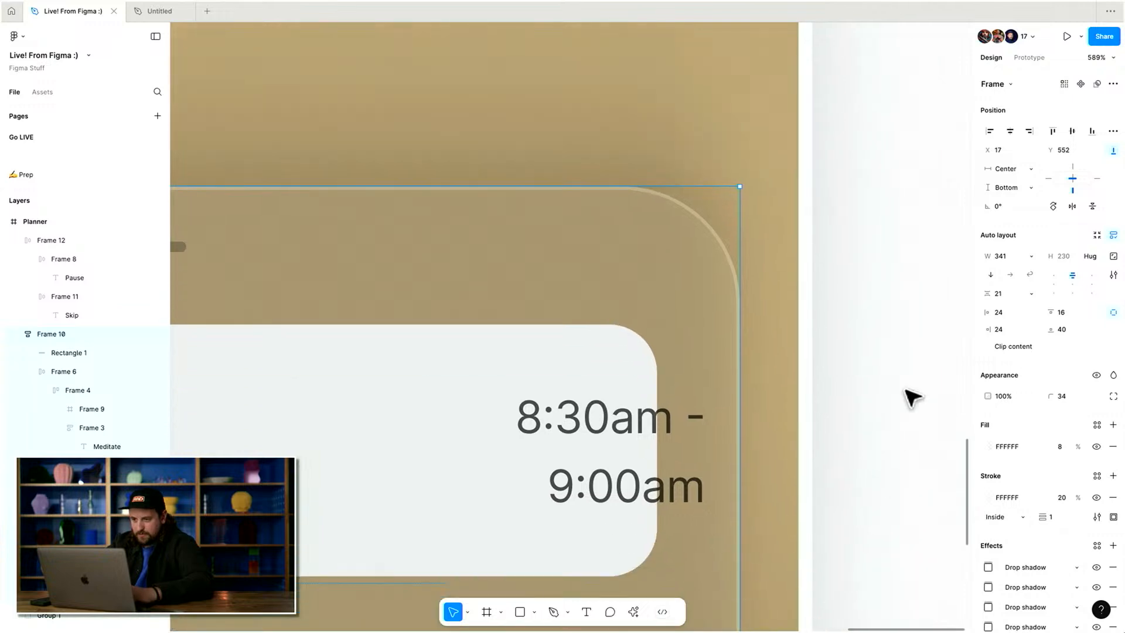
Try adjusting the task sheet's shadow with the Beautiful Shadows plugin.
{"action": "left_click", "coordinate": [912, 394]}
{"action": "scroll", "coordinate": [912, 397], "scroll_direction": "down", "scroll_amount": 1}
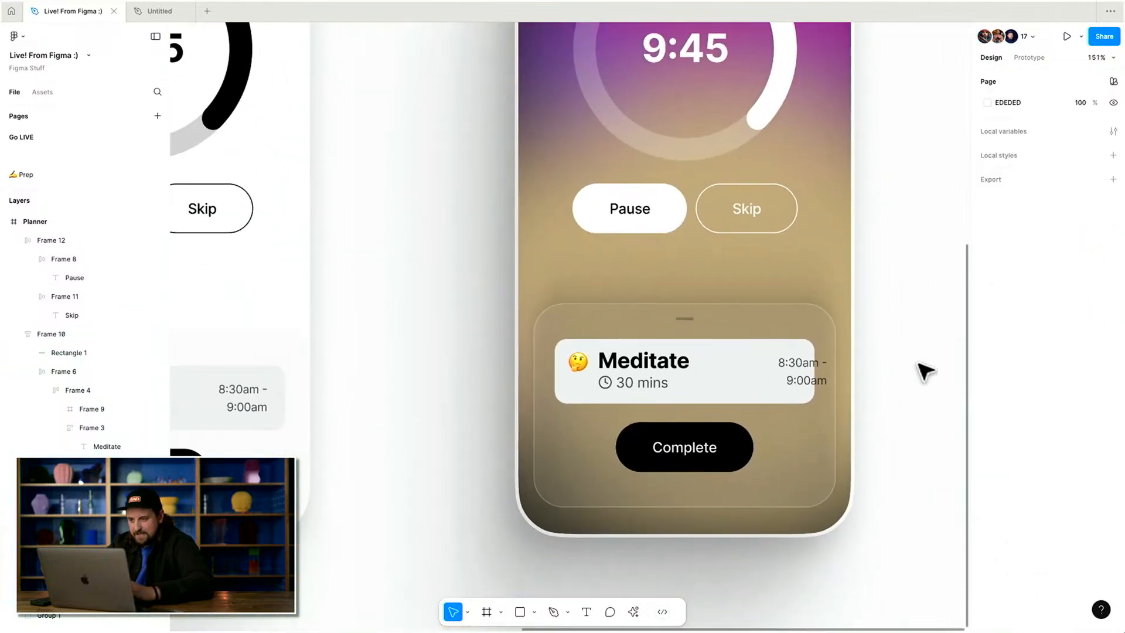
{"action": "key", "text": "super+z"}
{"action": "scroll", "coordinate": [1049, 527], "scroll_direction": "down", "scroll_amount": 5}
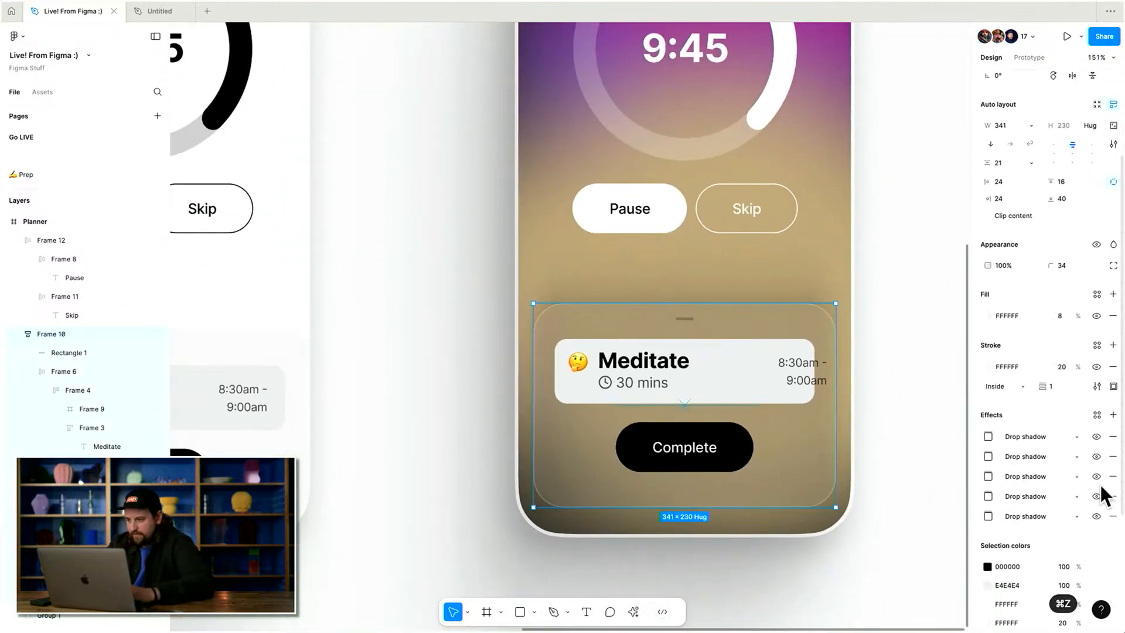
{"action": "scroll", "coordinate": [929, 310], "scroll_direction": "up", "scroll_amount": 2}
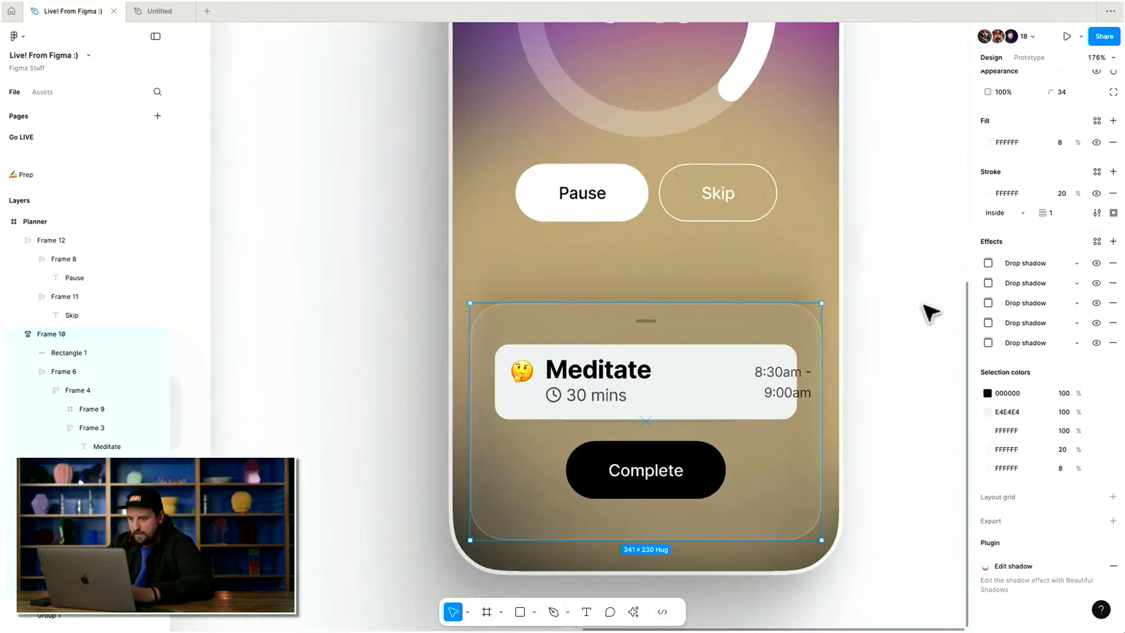
{"action": "left_click", "coordinate": [1029, 573]}
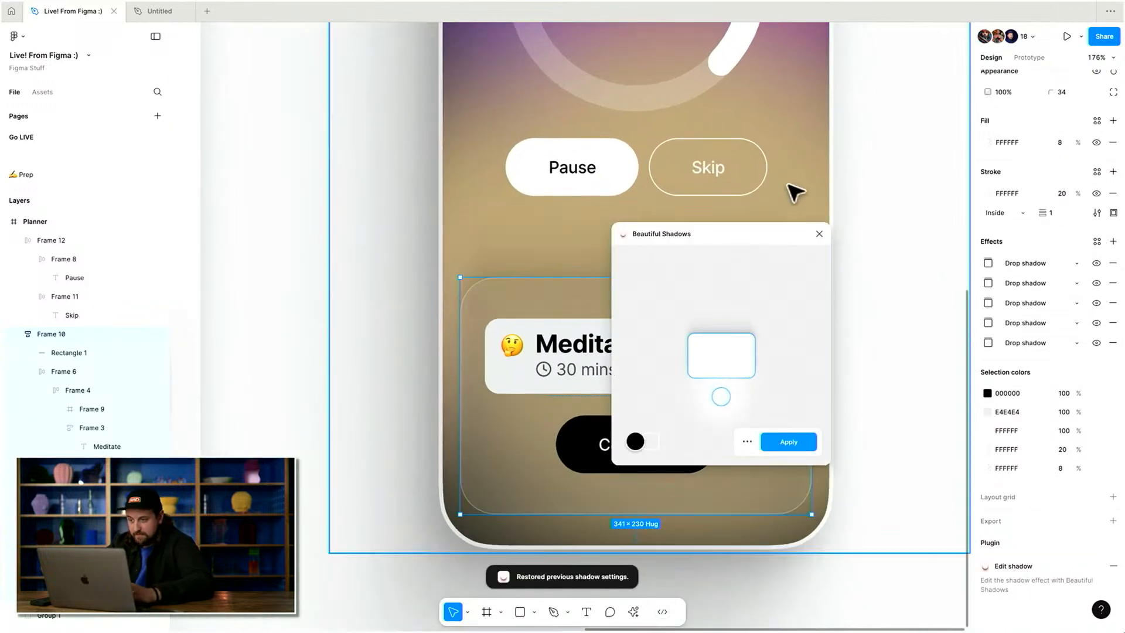
{"action": "left_click_drag", "start_coordinate": [722, 395], "coordinate": [719, 303]}
{"action": "left_click", "coordinate": [819, 234]}
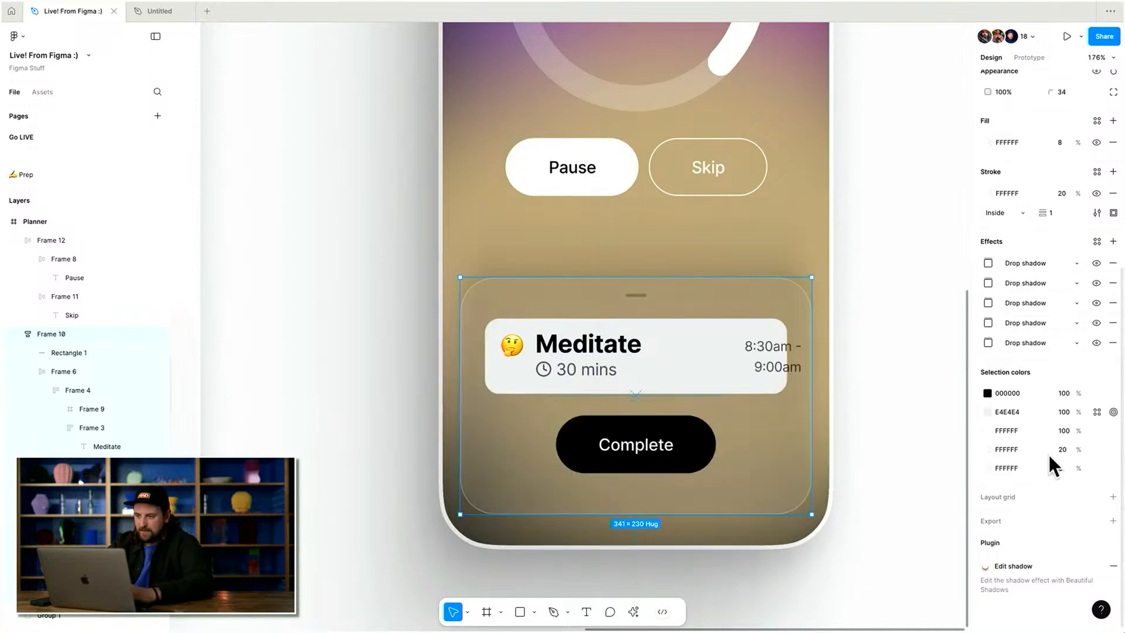
Replace the task sheet's drop shadows with a single Background blur set to 1000.
{"action": "left_click", "coordinate": [1113, 283]}
{"action": "left_click", "coordinate": [1113, 284]}
{"action": "left_click", "coordinate": [1113, 283]}
{"action": "left_click", "coordinate": [1113, 283]}
{"action": "left_click", "coordinate": [1113, 263]}
{"action": "left_click", "coordinate": [1113, 241]}
{"action": "left_click", "coordinate": [1058, 264]}
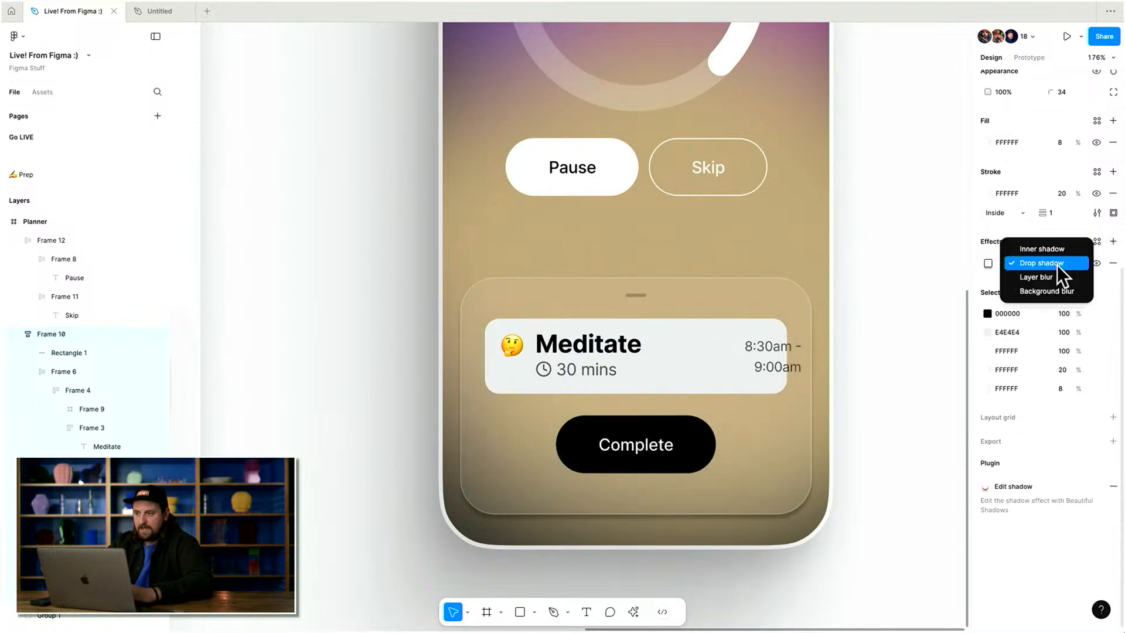
{"action": "left_click", "coordinate": [1040, 293]}
{"action": "left_click", "coordinate": [988, 264]}
{"action": "left_click", "coordinate": [912, 296]}
{"action": "type", "text": "1000"}
{"action": "key", "text": "Return"}
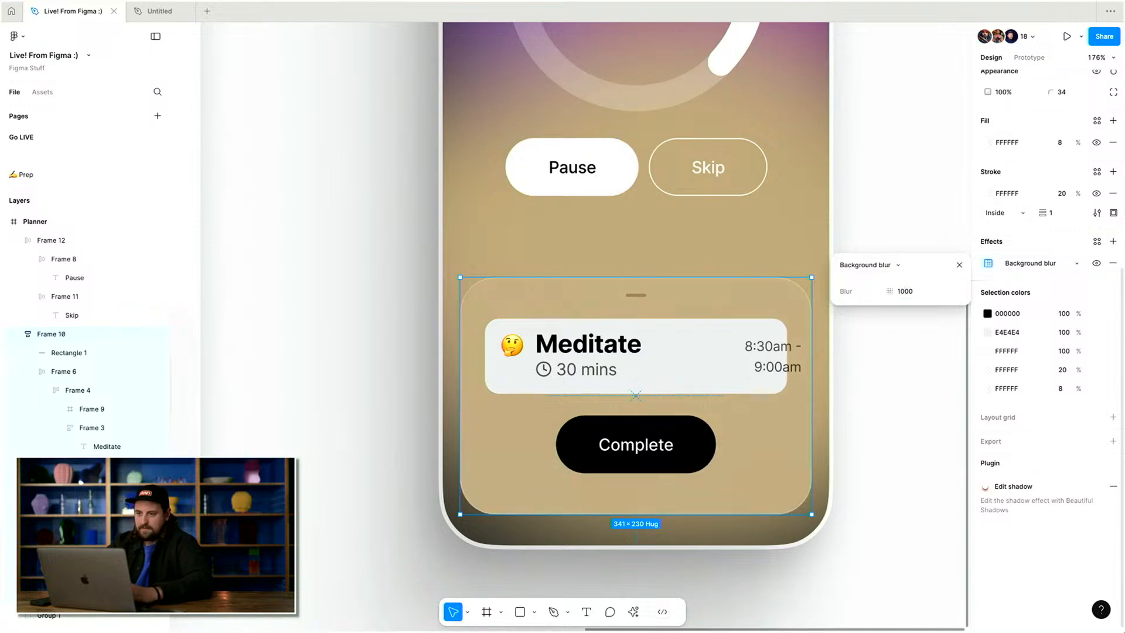
{"action": "scroll", "coordinate": [727, 139], "scroll_direction": "down", "scroll_amount": 5}
{"action": "scroll", "coordinate": [727, 140], "scroll_direction": "up", "scroll_amount": 1}
{"action": "key", "text": "Escape"}
{"action": "key", "text": "Escape"}
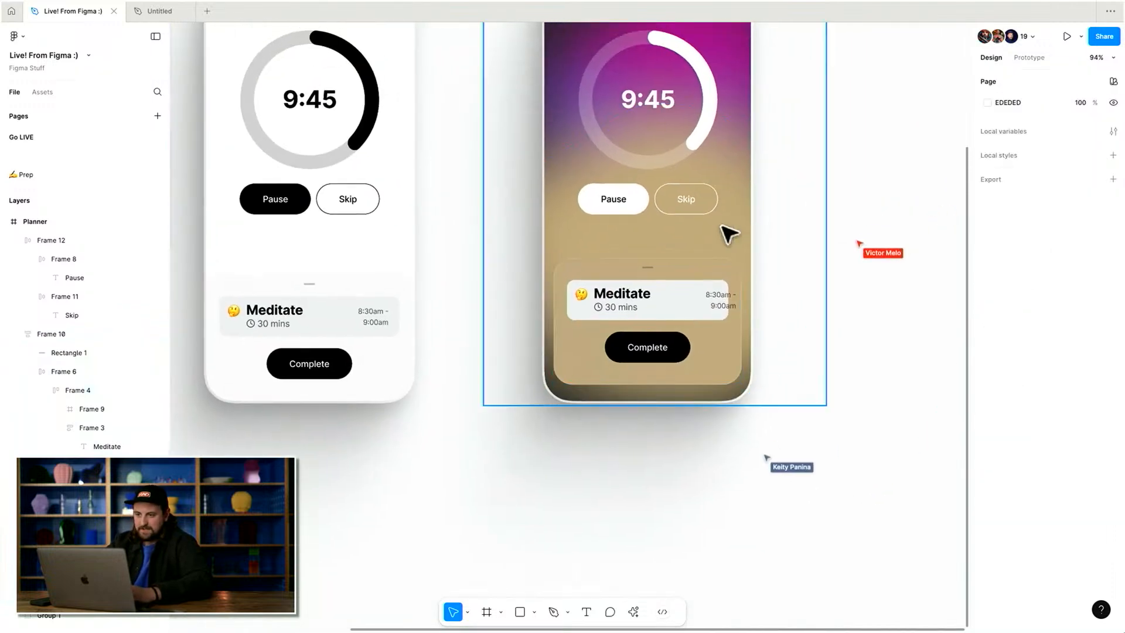
Try moving and flipping the blob group vertically, then undo both changes.
{"action": "left_click", "coordinate": [736, 229]}
{"action": "scroll", "coordinate": [732, 412], "scroll_direction": "up", "scroll_amount": 1}
{"action": "left_click_drag", "start_coordinate": [727, 440], "coordinate": [723, 632]}
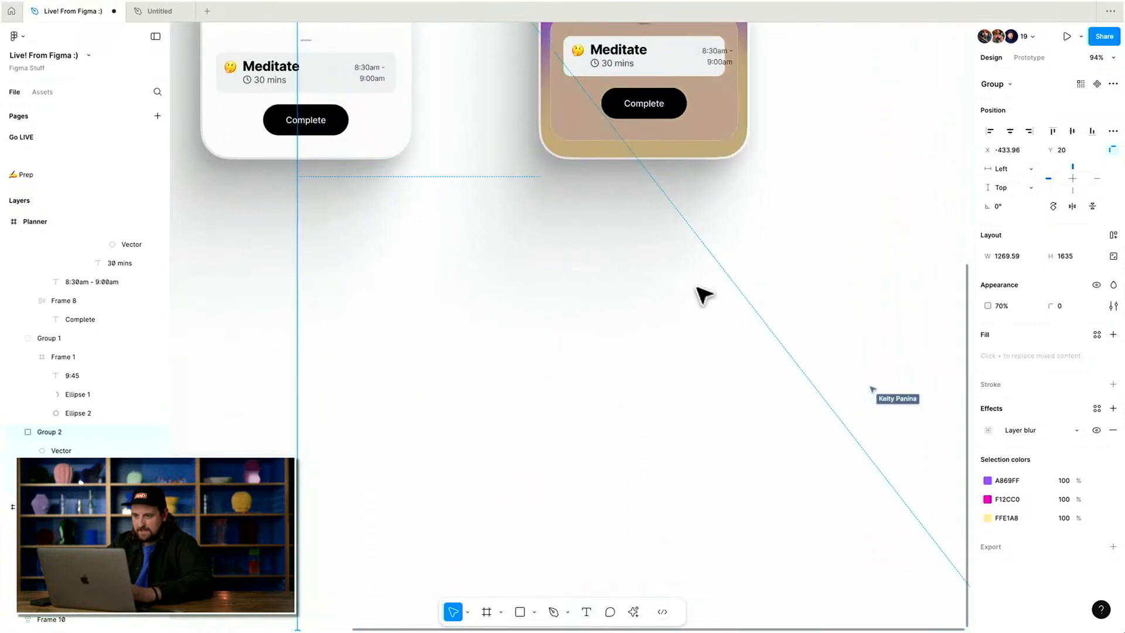
{"action": "scroll", "coordinate": [699, 287], "scroll_direction": "down", "scroll_amount": 6}
{"action": "scroll", "coordinate": [699, 287], "scroll_direction": "up", "scroll_amount": 1}
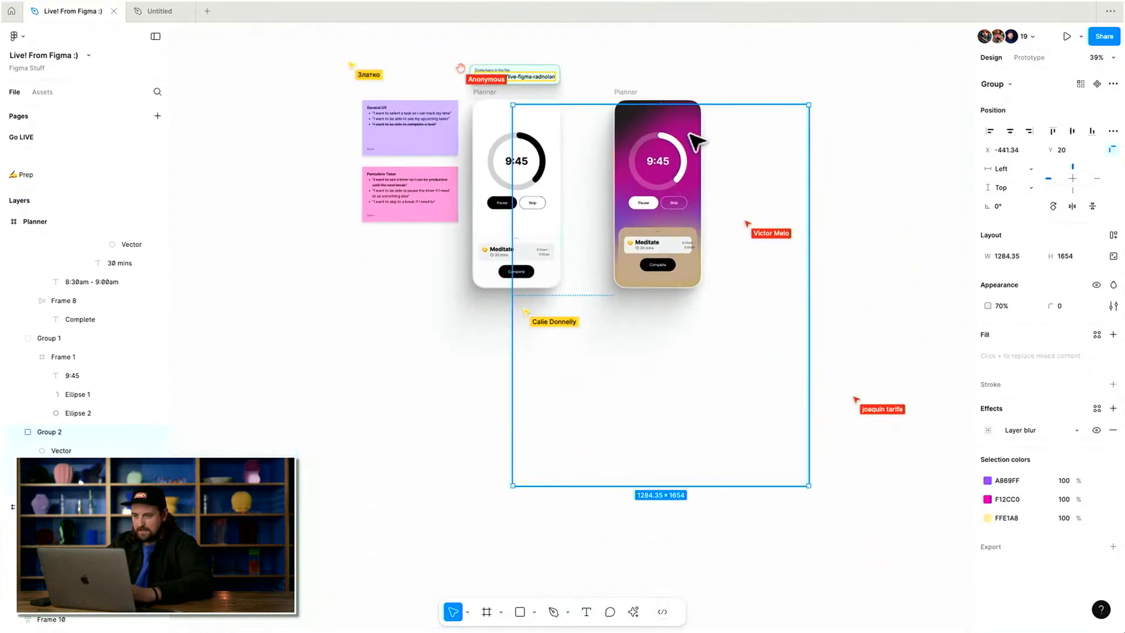
{"action": "key", "text": "shift+v"}
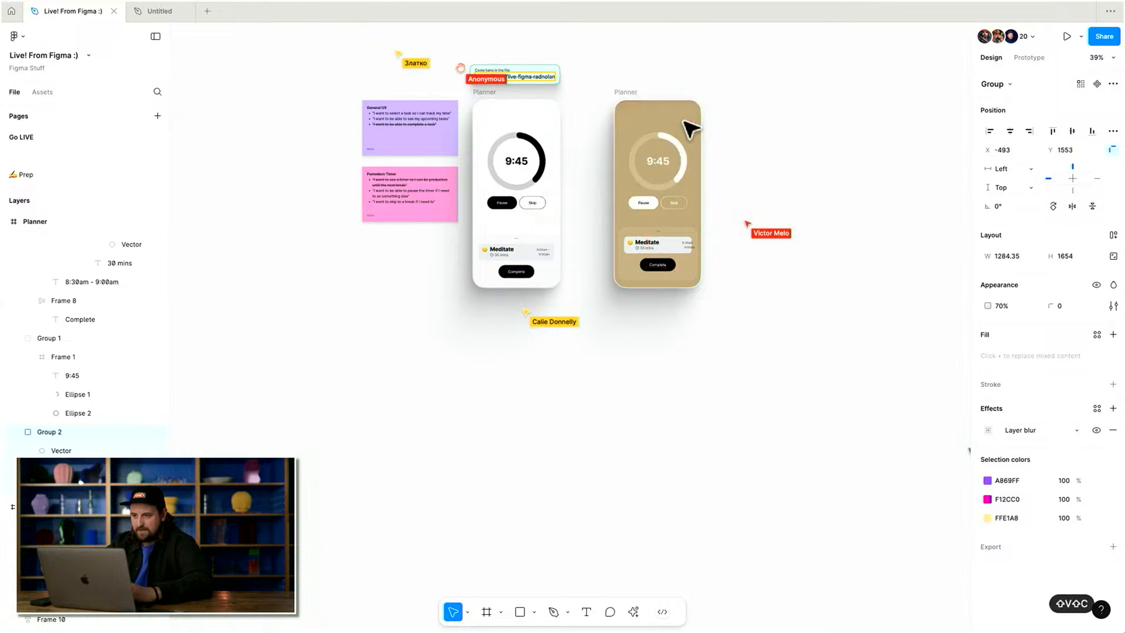
{"action": "key", "text": "super+z"}
{"action": "key", "text": "super+z"}
{"action": "scroll", "coordinate": [706, 211], "scroll_direction": "up", "scroll_amount": 5}
{"action": "key", "text": "Escape"}
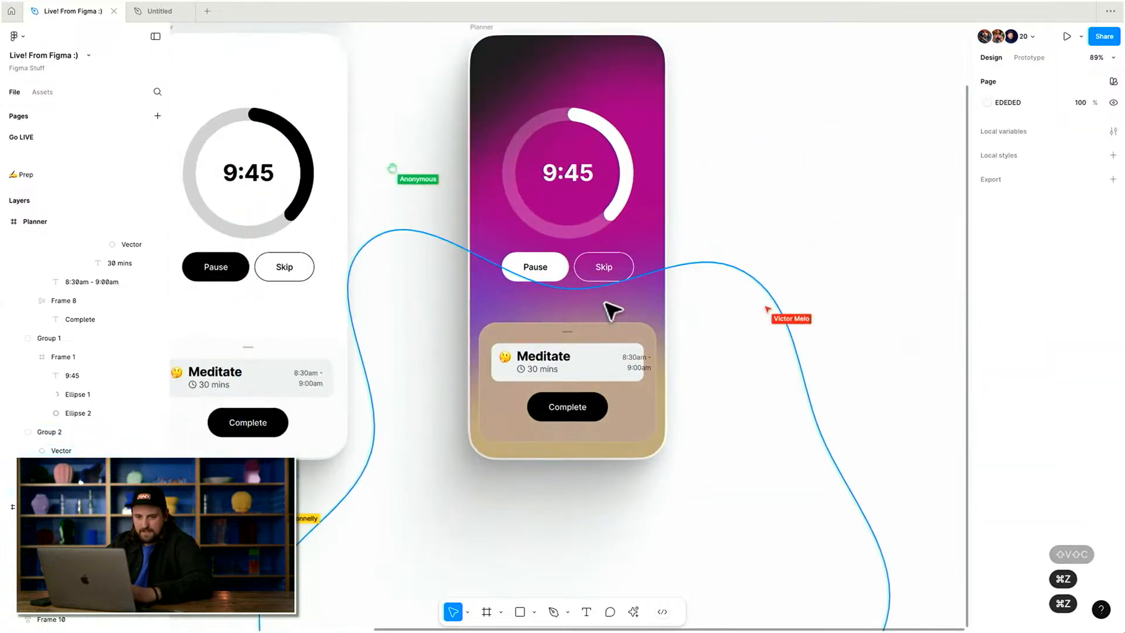
Resize the yellow blob to start at X 0, 843 wide, and nudge it up to Y 291.
{"action": "left_click", "coordinate": [566, 318]}
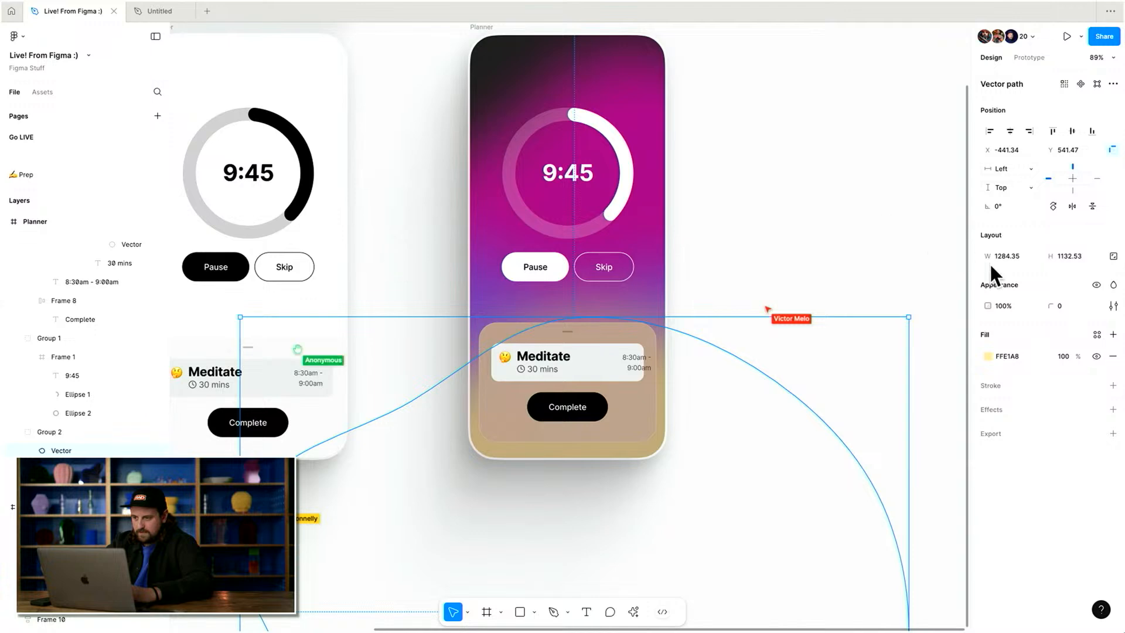
{"action": "left_click_drag", "start_coordinate": [241, 384], "coordinate": [470, 386]}
{"action": "left_click_drag", "start_coordinate": [667, 377], "coordinate": [652, 294]}
{"action": "key", "text": "super+z"}
{"action": "key", "text": "shift+Up"}
{"action": "key", "text": "shift+Up"}
{"action": "key", "text": "shift+Up"}
{"action": "key", "text": "shift+Up"}
{"action": "key", "text": "shift+Up"}
{"action": "key", "text": "shift+Up"}
{"action": "key", "text": "shift+Up"}
{"action": "key", "text": "shift+Up"}
{"action": "key", "text": "shift+Up"}
{"action": "key", "text": "shift+Up"}
{"action": "key", "text": "shift+Up"}
{"action": "key", "text": "shift+Up"}
{"action": "key", "text": "shift+Up"}
{"action": "key", "text": "shift+Up"}
{"action": "key", "text": "shift+Up"}
{"action": "key", "text": "shift+Up"}
{"action": "key", "text": "shift+Up"}
{"action": "key", "text": "shift+Up"}
{"action": "key", "text": "shift+Up"}
{"action": "key", "text": "shift+Up"}
{"action": "key", "text": "shift+Up"}
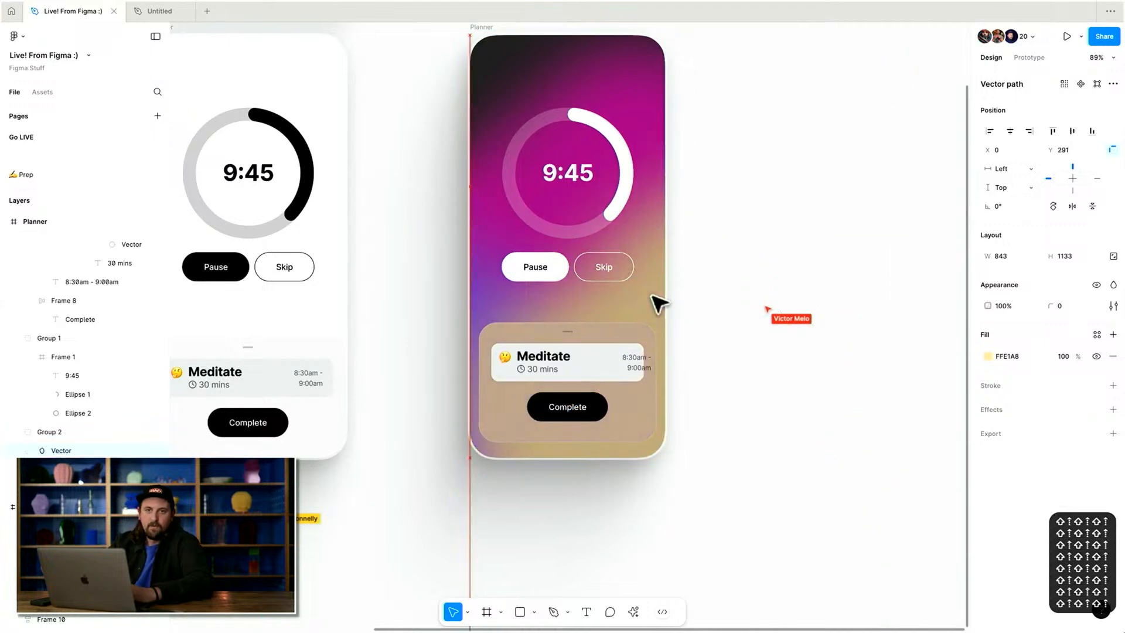
{"action": "key", "text": "Escape"}
{"action": "scroll", "coordinate": [651, 295], "scroll_direction": "down", "scroll_amount": 4}
{"action": "scroll", "coordinate": [653, 296], "scroll_direction": "up", "scroll_amount": 3}
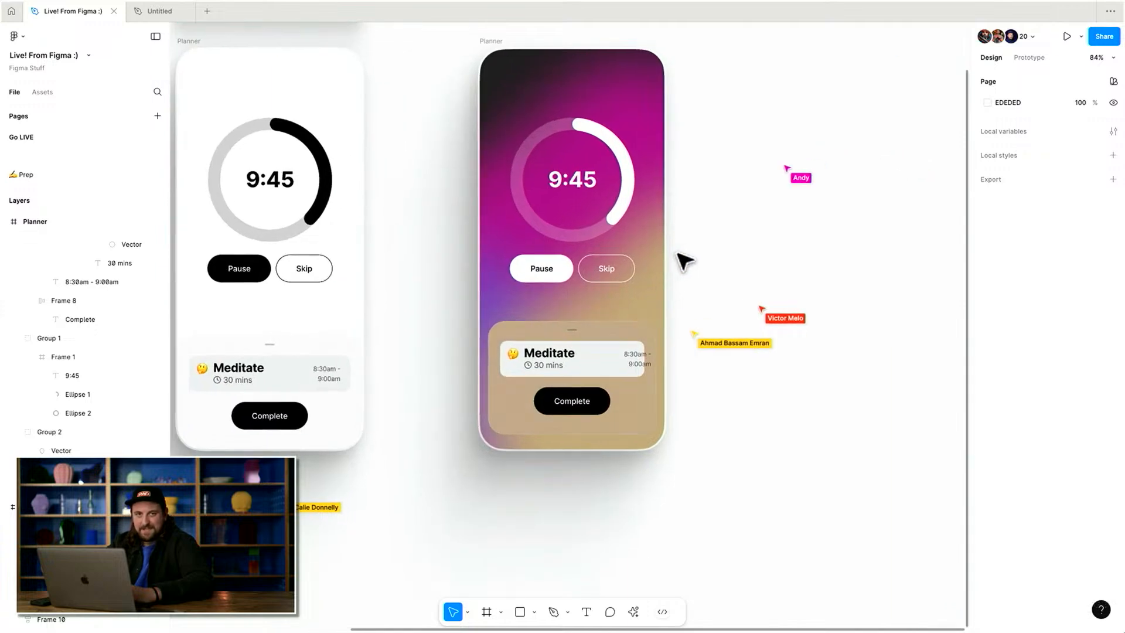
{"action": "key", "text": "super+z"}
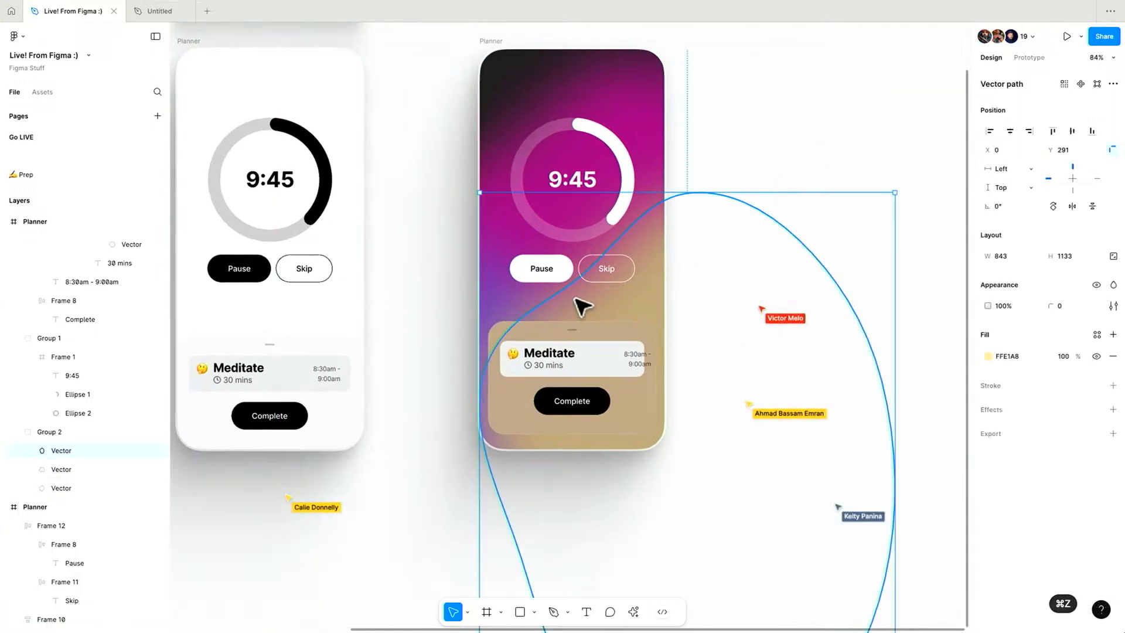
{"action": "scroll", "coordinate": [586, 308], "scroll_direction": "up", "scroll_amount": 1}
{"action": "scroll", "coordinate": [586, 308], "scroll_direction": "right", "scroll_amount": 1}
{"action": "left_click_drag", "start_coordinate": [460, 324], "coordinate": [491, 325]}
{"action": "key", "text": "Escape"}
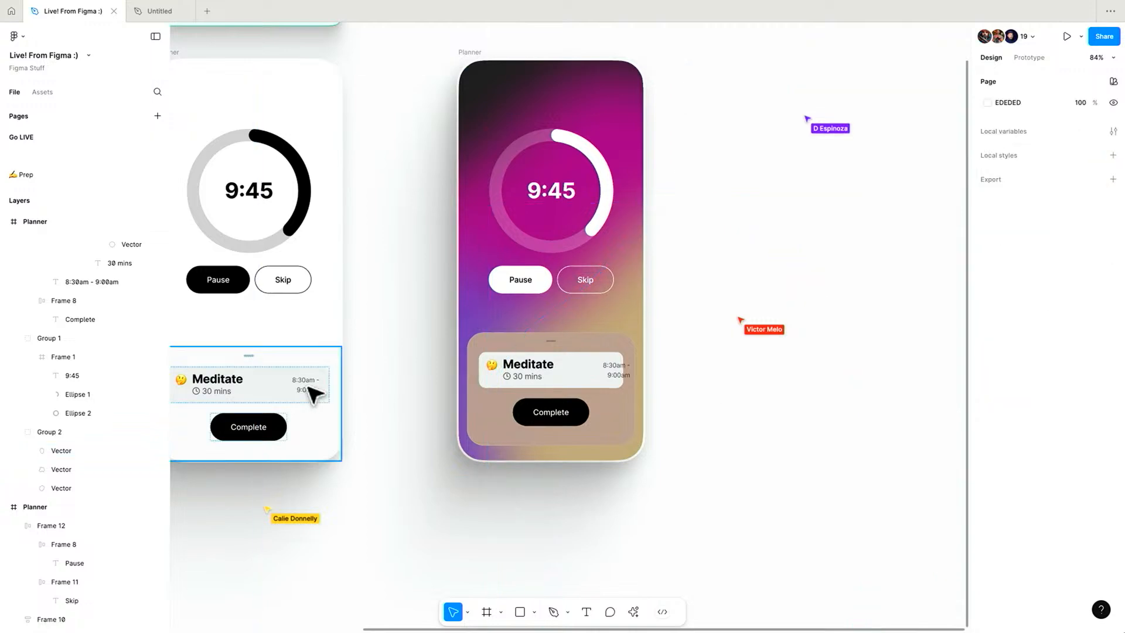
Set the task sheet's background blur to 500, then lower it to 440.
{"action": "left_click", "coordinate": [72, 432]}
{"action": "scroll", "coordinate": [668, 318], "scroll_direction": "down", "scroll_amount": 5}
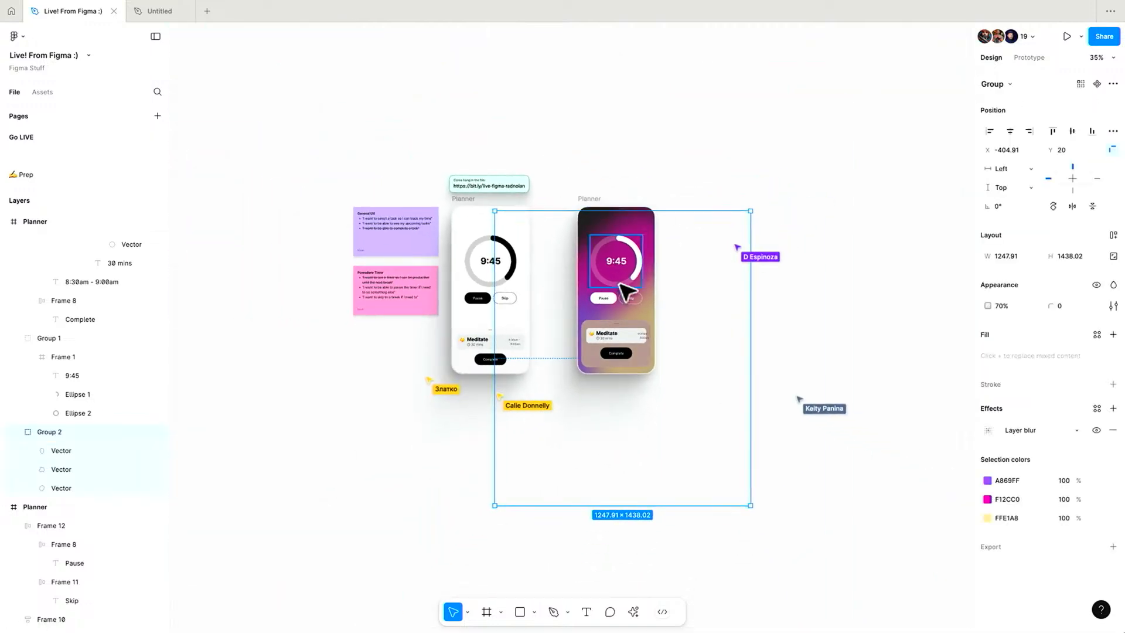
{"action": "scroll", "coordinate": [689, 286], "scroll_direction": "up", "scroll_amount": 3}
{"action": "scroll", "coordinate": [575, 272], "scroll_direction": "down", "scroll_amount": 3}
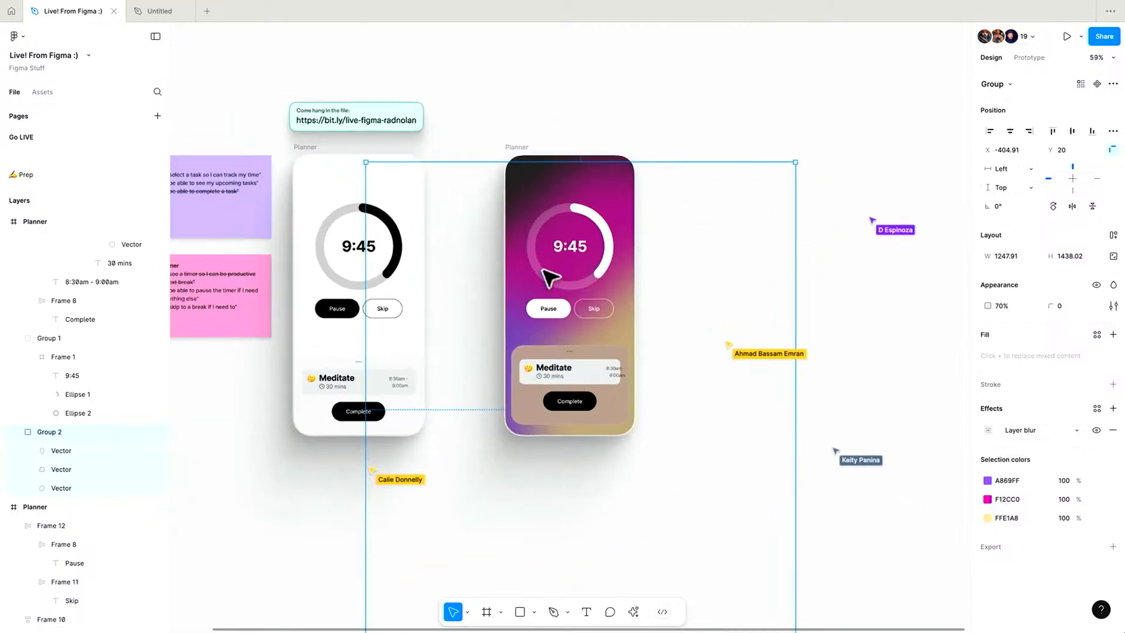
{"action": "scroll", "coordinate": [621, 293], "scroll_direction": "up", "scroll_amount": 5}
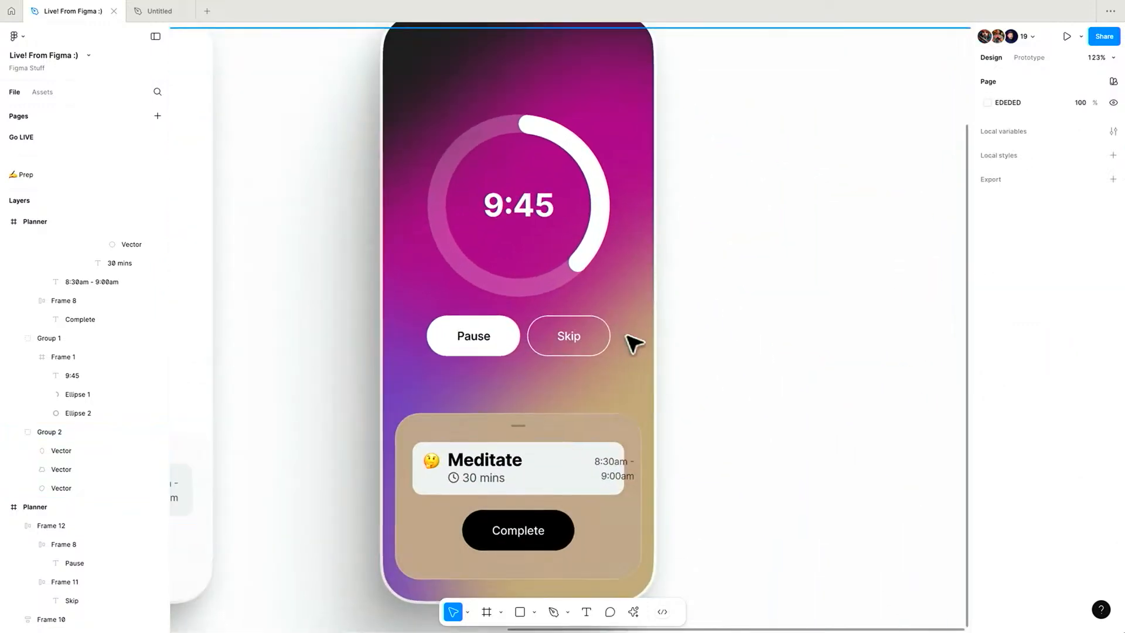
{"action": "left_click", "coordinate": [567, 418]}
{"action": "scroll", "coordinate": [587, 412], "scroll_direction": "down", "scroll_amount": 2}
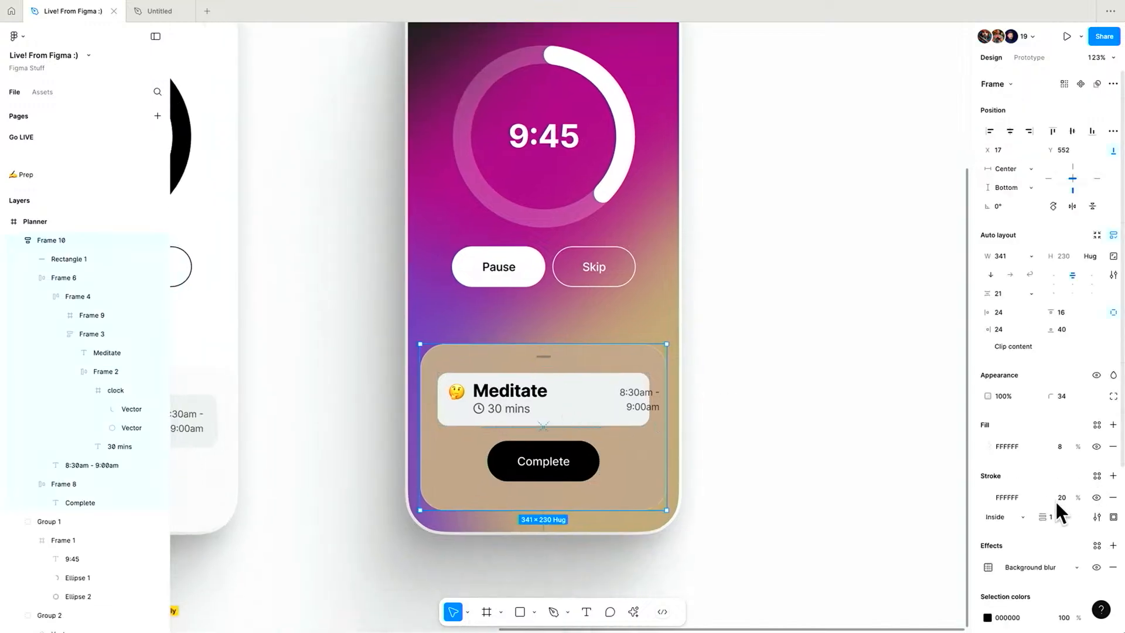
{"action": "left_click", "coordinate": [989, 568]}
{"action": "type", "text": "500"}
{"action": "key", "text": "Return"}
{"action": "left_click", "coordinate": [918, 589]}
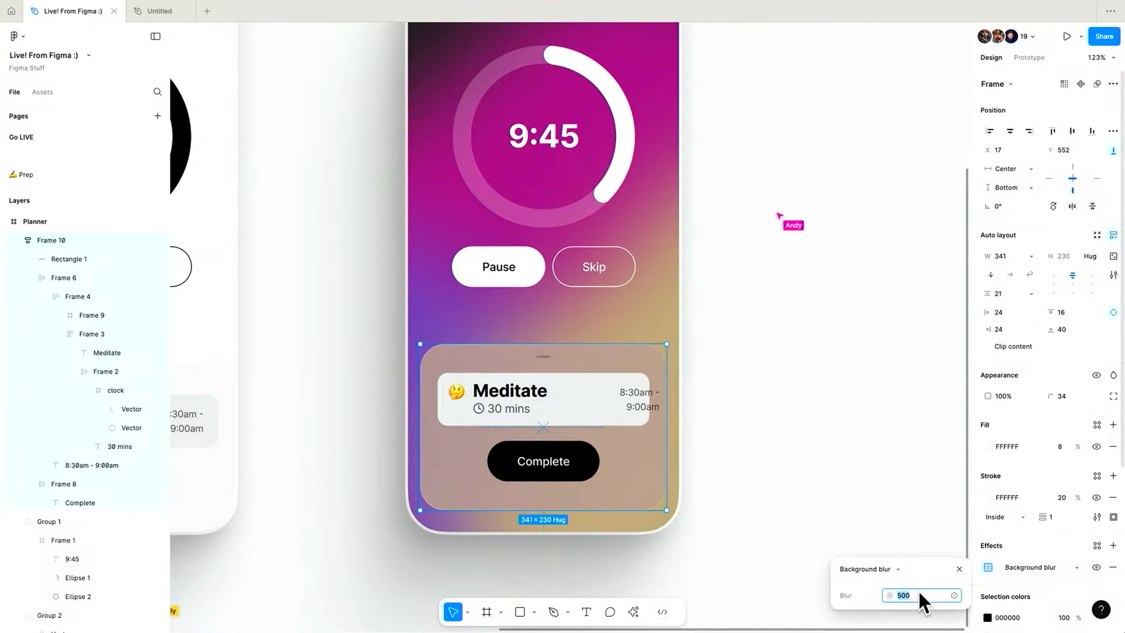
{"action": "key", "text": "shift+Down"}
{"action": "key", "text": "shift+Down"}
{"action": "key", "text": "shift+Down"}
{"action": "key", "text": "shift+Down"}
{"action": "key", "text": "shift+Down"}
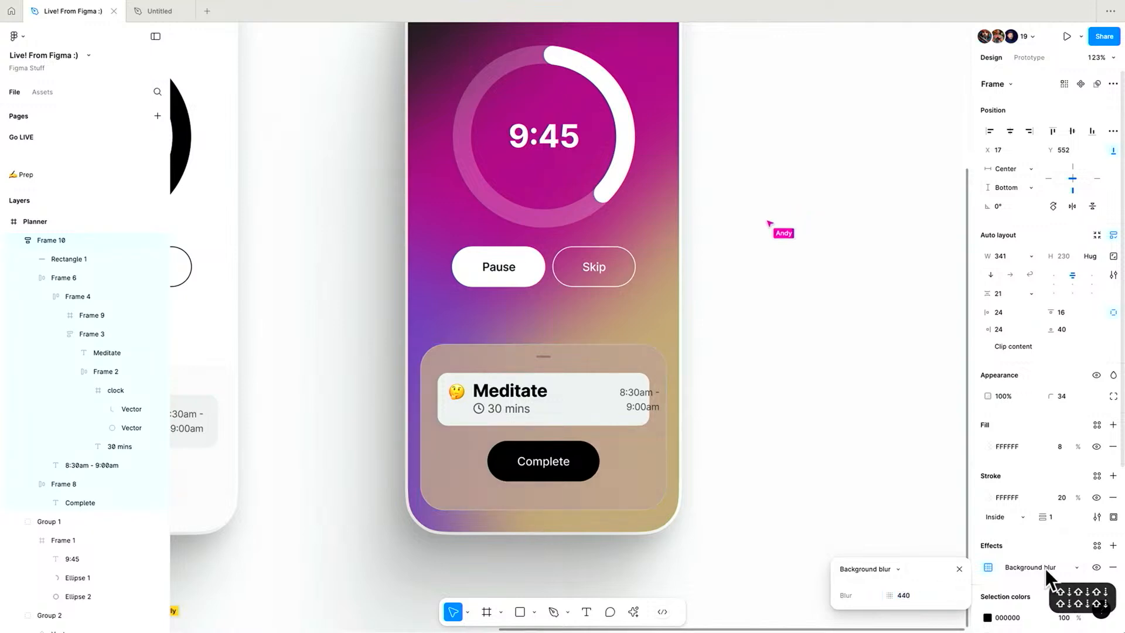
Toggle the task sheet's background blur off and on, then set it to 200 and lower it slightly.
{"action": "left_click", "coordinate": [1095, 569]}
{"action": "scroll", "coordinate": [1042, 514], "scroll_direction": "down", "scroll_amount": 2}
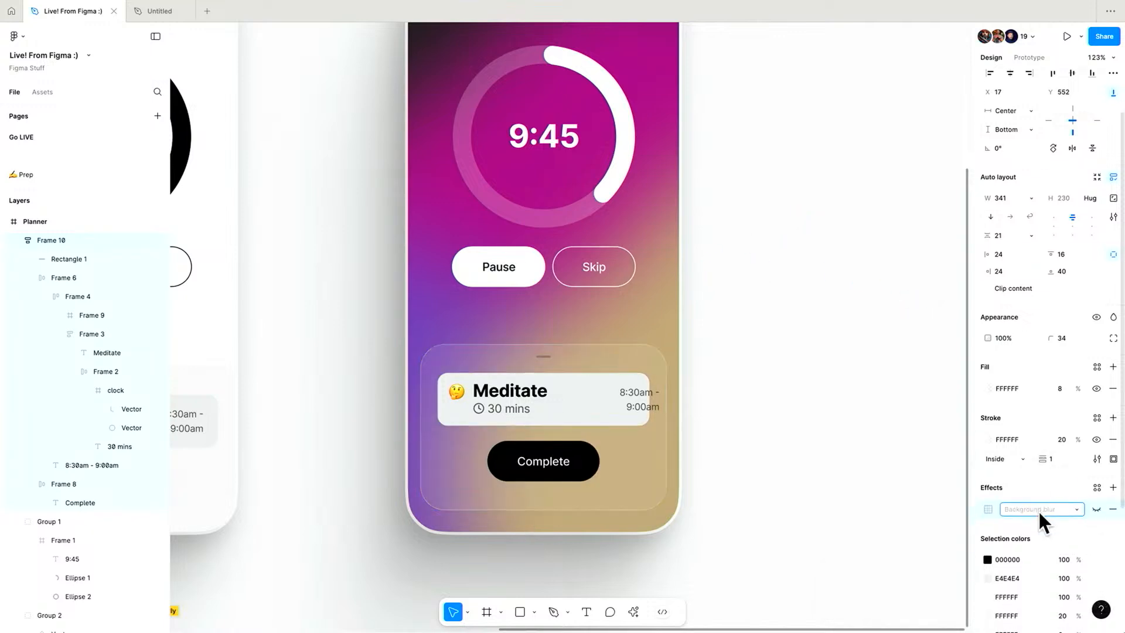
{"action": "left_click", "coordinate": [1094, 508]}
{"action": "left_click", "coordinate": [989, 509]}
{"action": "type", "text": "200"}
{"action": "key", "text": "Return"}
{"action": "left_click", "coordinate": [909, 538]}
{"action": "key", "text": "shift+Down"}
{"action": "key", "text": "shift+Down"}
{"action": "key", "text": "shift+Down"}
{"action": "key", "text": "shift+Down"}
{"action": "left_click", "coordinate": [720, 417]}
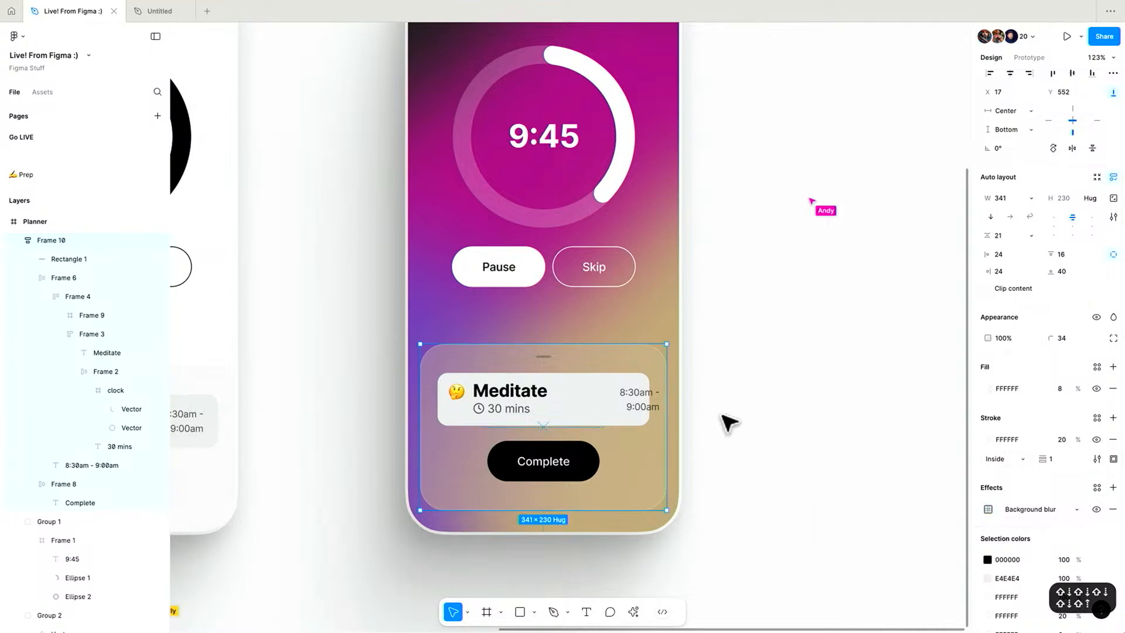
{"action": "left_click", "coordinate": [722, 417]}
Give the Meditate card a solid white FFFFFF fill at 100%.
{"action": "double_click", "coordinate": [567, 393]}
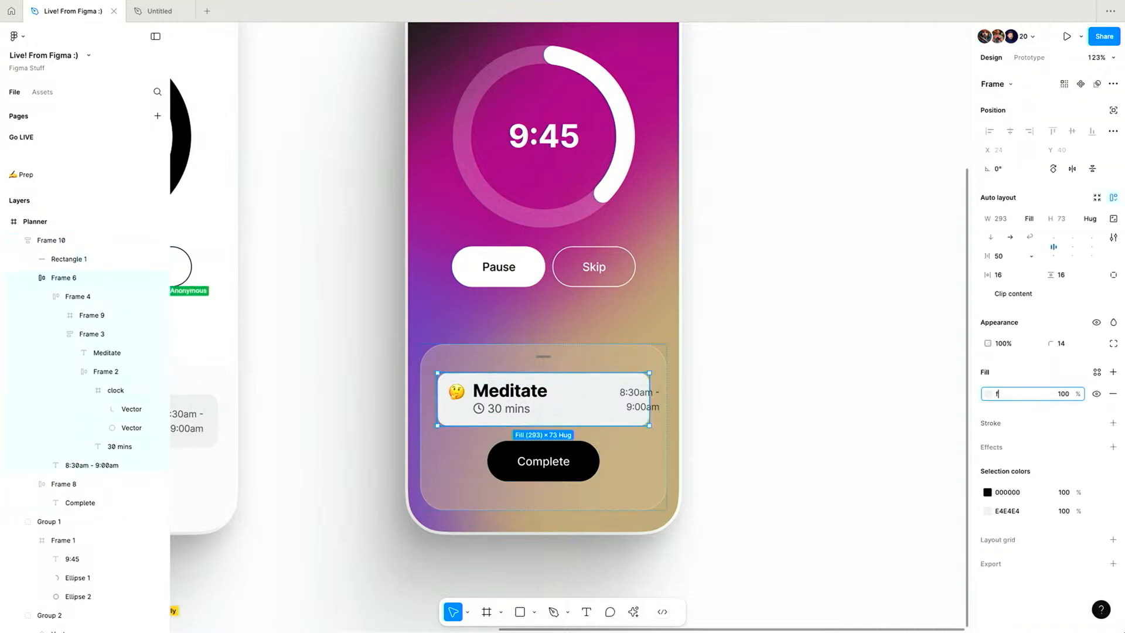
{"action": "type", "text": "f"}
{"action": "key", "text": "Return"}
{"action": "scroll", "coordinate": [508, 426], "scroll_direction": "up", "scroll_amount": 5}
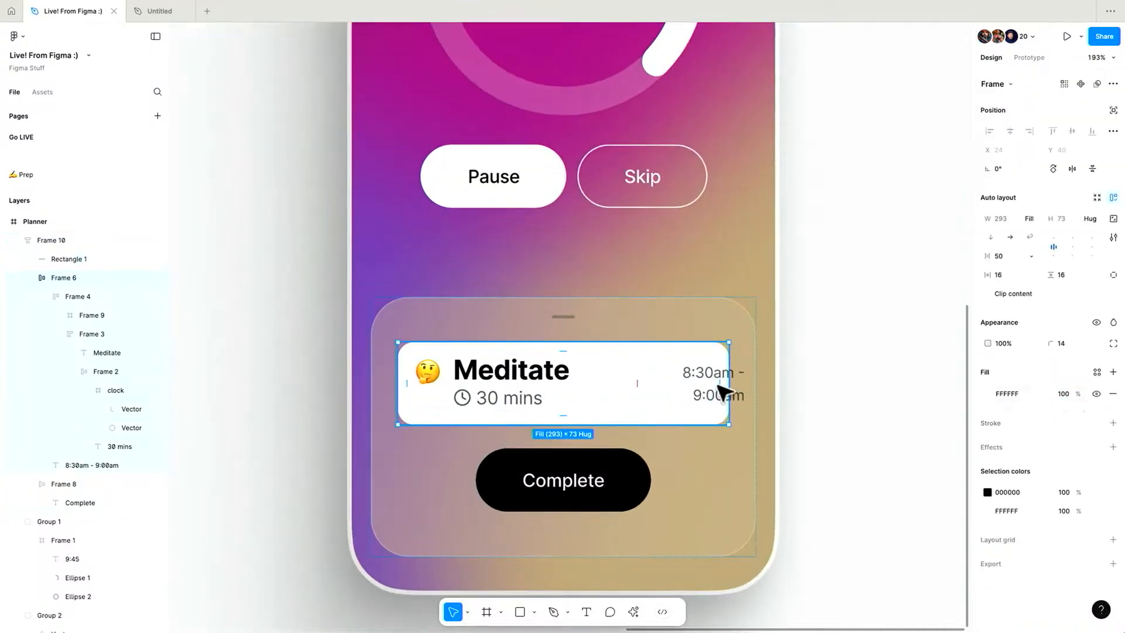
{"action": "key", "text": "Return"}
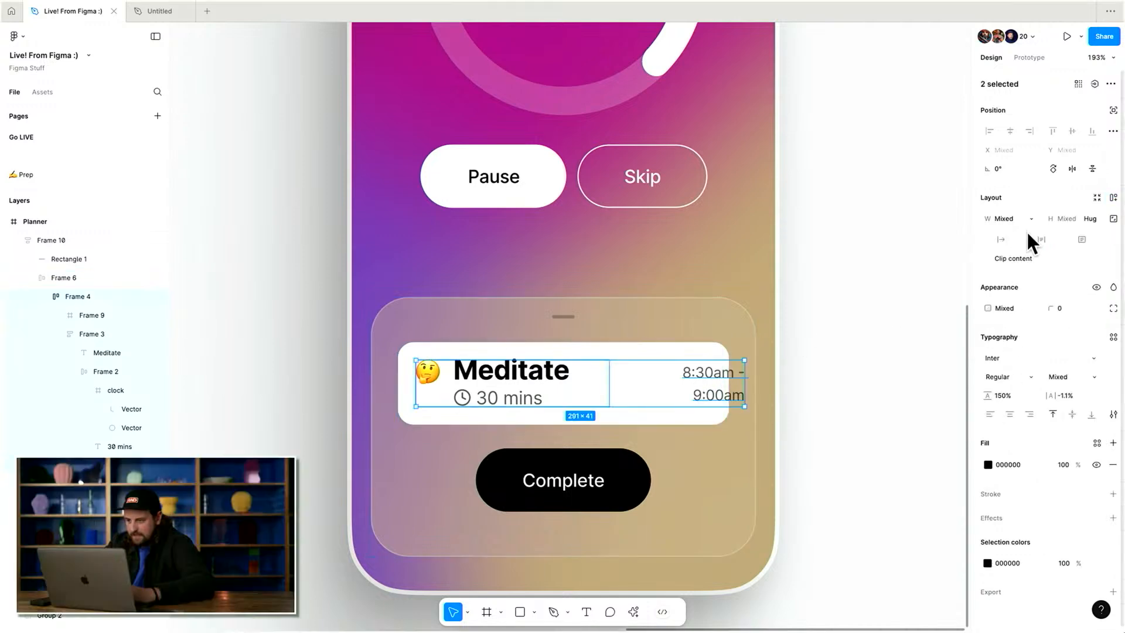
Set the Meditate card's item spacing to Auto so the times align to its edge.
{"action": "left_click", "coordinate": [673, 384]}
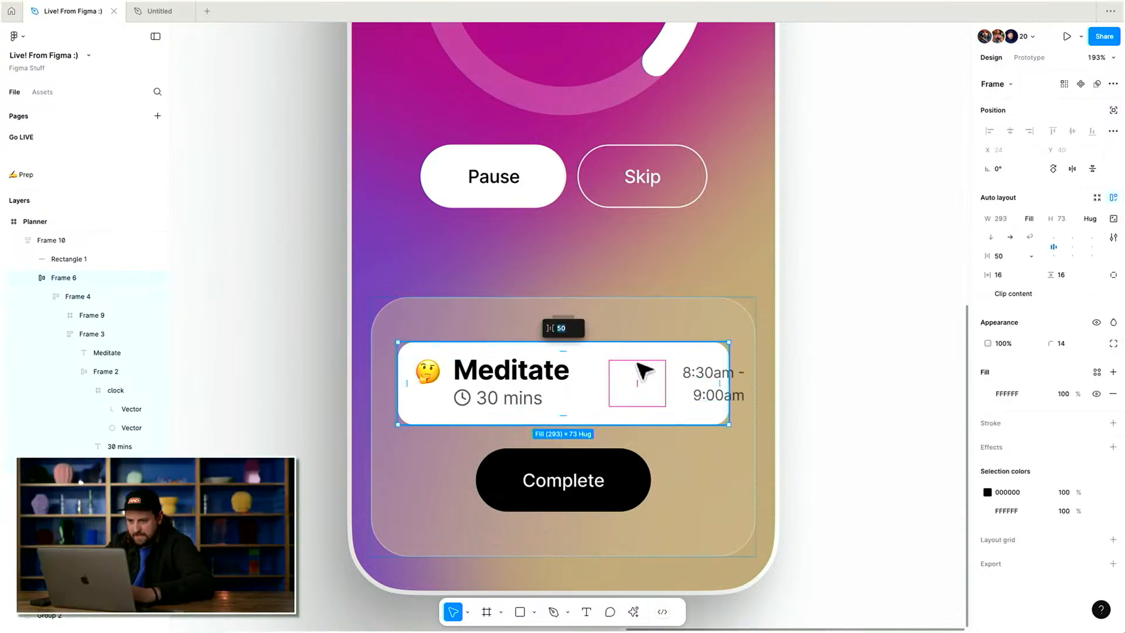
{"action": "double_click", "coordinate": [1073, 252]}
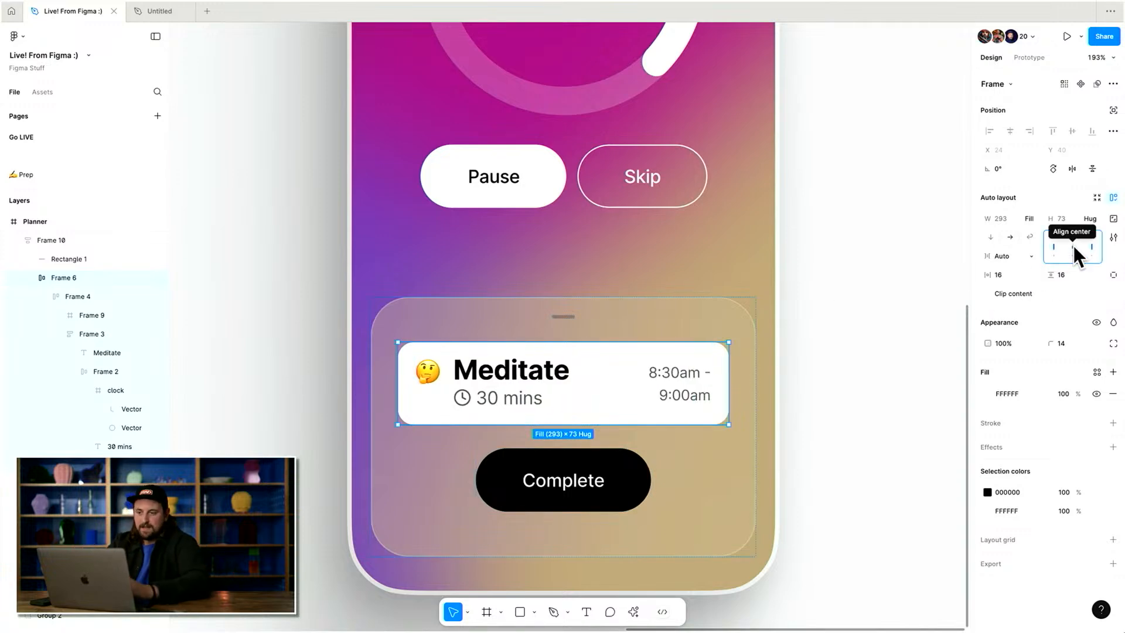
{"action": "left_click_drag", "start_coordinate": [983, 279], "coordinate": [1034, 278]}
{"action": "key", "text": "super+z"}
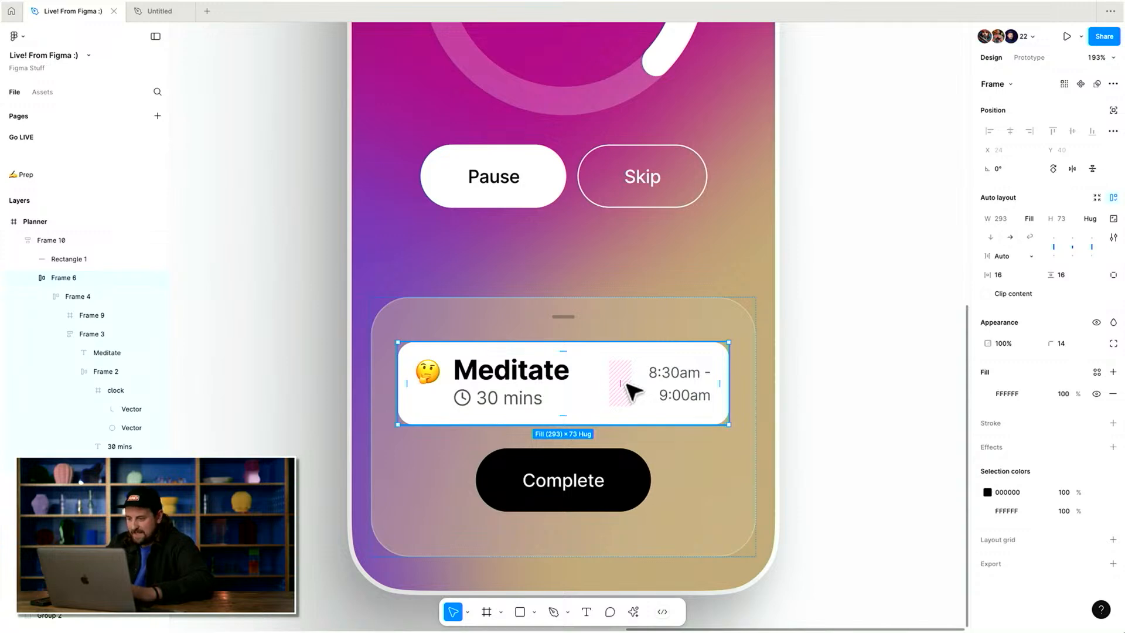
Apply a Beautiful Shadows drop shadow to the Meditate card with the light source moved slightly lower.
{"action": "scroll", "coordinate": [627, 385], "scroll_direction": "down", "scroll_amount": 4}
{"action": "key", "text": "Escape"}
{"action": "scroll", "coordinate": [579, 377], "scroll_direction": "up", "scroll_amount": 3}
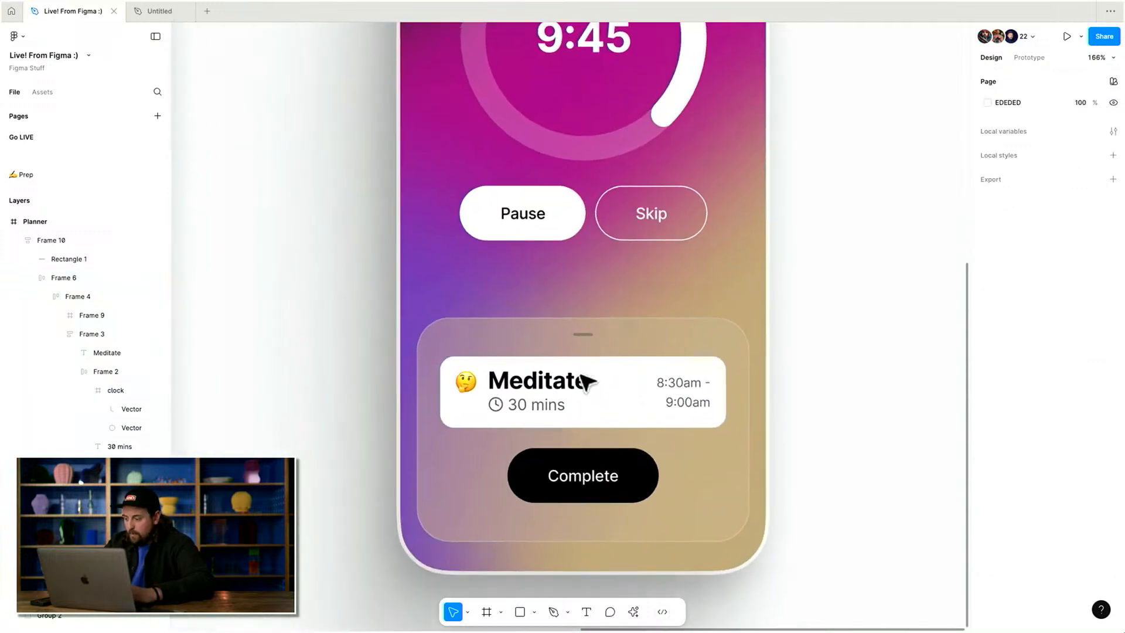
{"action": "left_click", "coordinate": [627, 372]}
{"action": "key", "text": "super+k"}
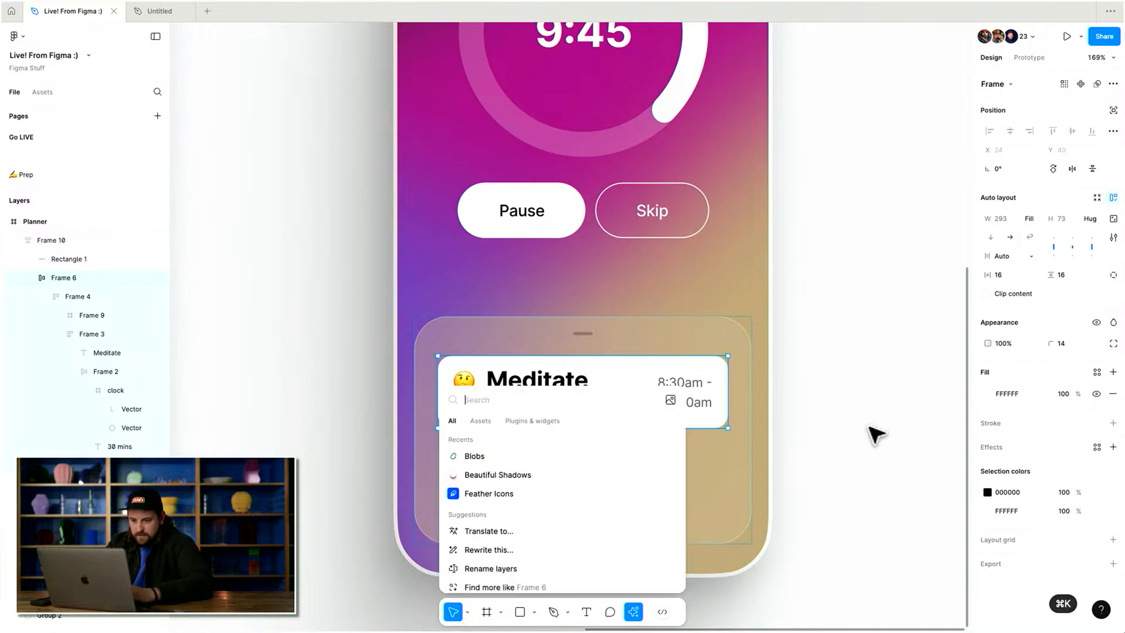
{"action": "left_click", "coordinate": [557, 476]}
{"action": "scroll", "coordinate": [419, 392], "scroll_direction": "right", "scroll_amount": 2}
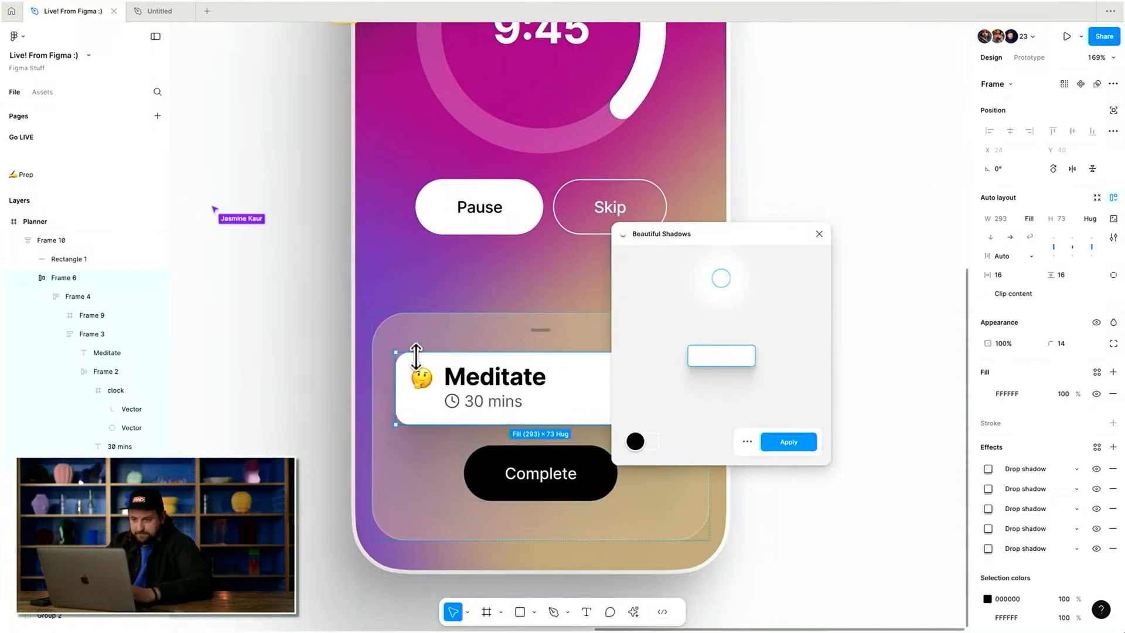
{"action": "mouse_move", "coordinate": [721, 278]}
{"action": "left_mouse_down"}
{"action": "mouse_move", "coordinate": [722, 315]}
{"action": "mouse_move", "coordinate": [724, 300]}
{"action": "left_mouse_up"}
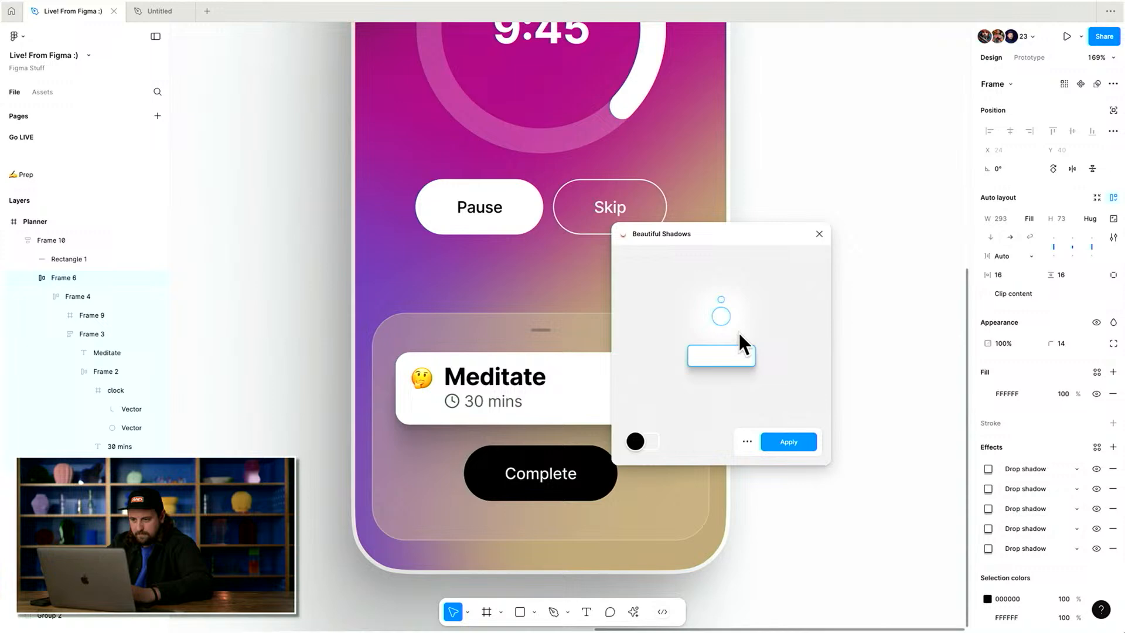
{"action": "left_click", "coordinate": [786, 442]}
Tint the Meditate card's fill a pale yellow, FBFDE8.
{"action": "left_click", "coordinate": [988, 394]}
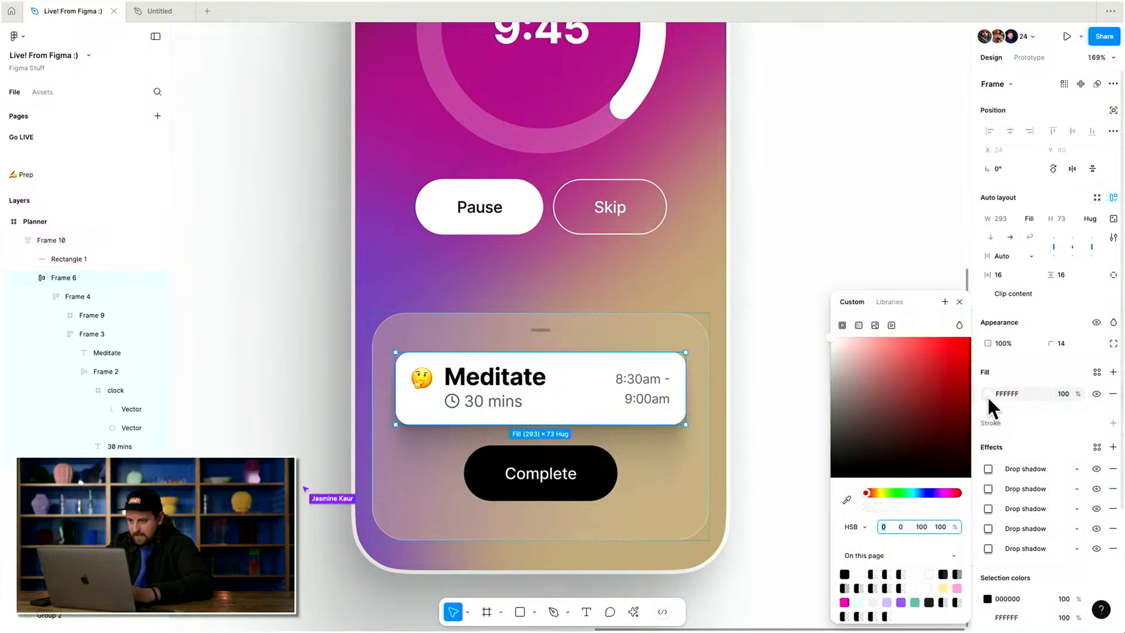
{"action": "left_click", "coordinate": [900, 492]}
{"action": "left_click_drag", "start_coordinate": [880, 353], "coordinate": [842, 343]}
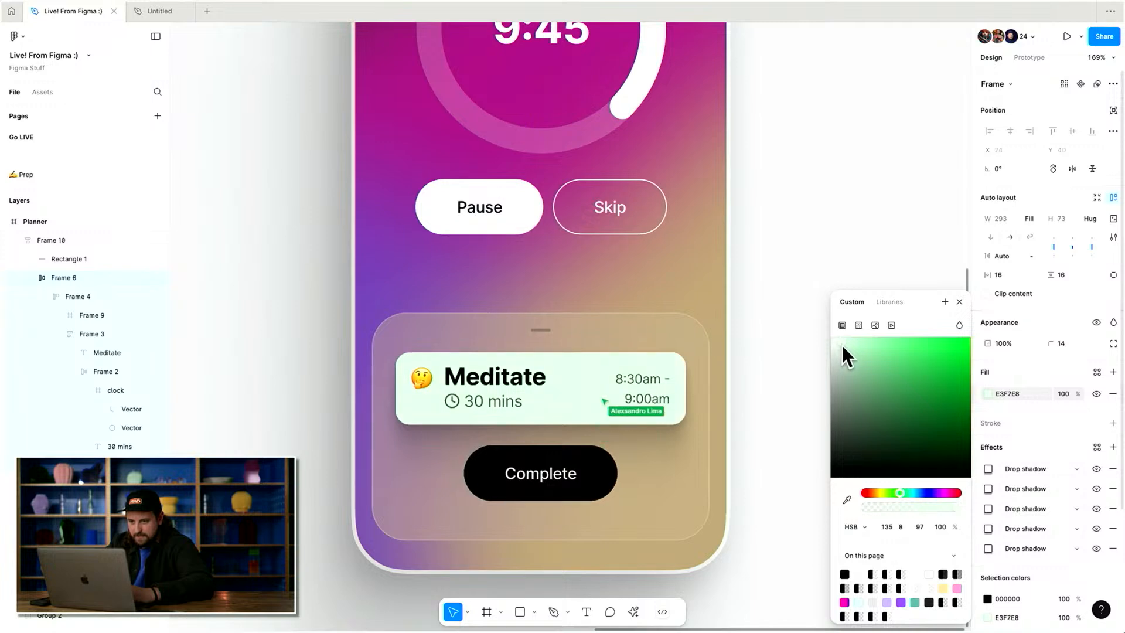
{"action": "left_click", "coordinate": [882, 493]}
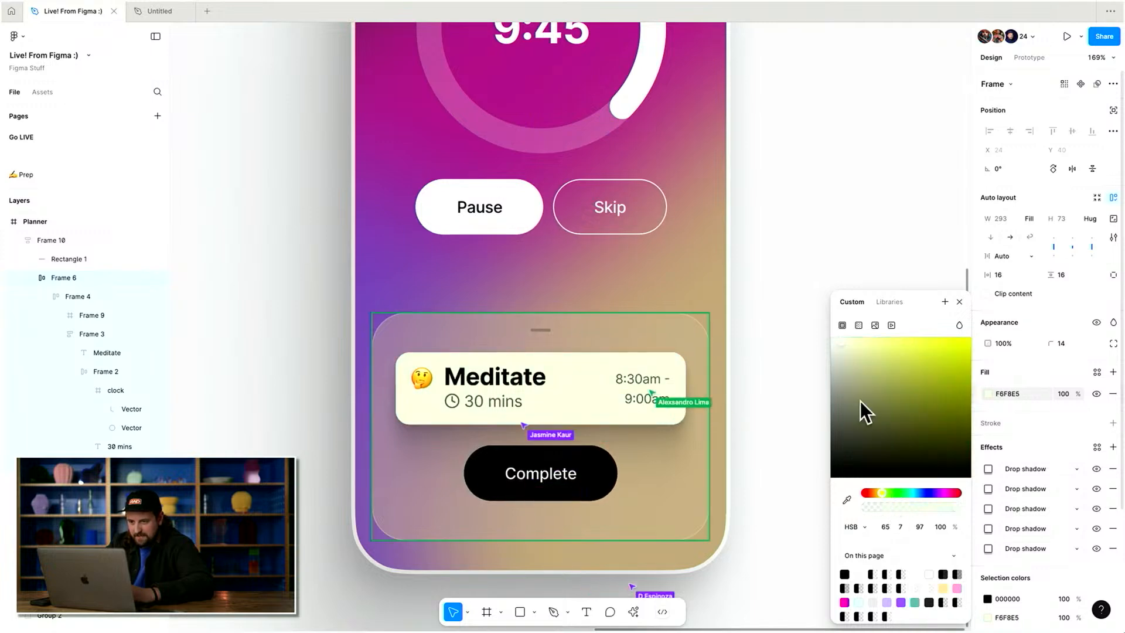
{"action": "left_click", "coordinate": [841, 342]}
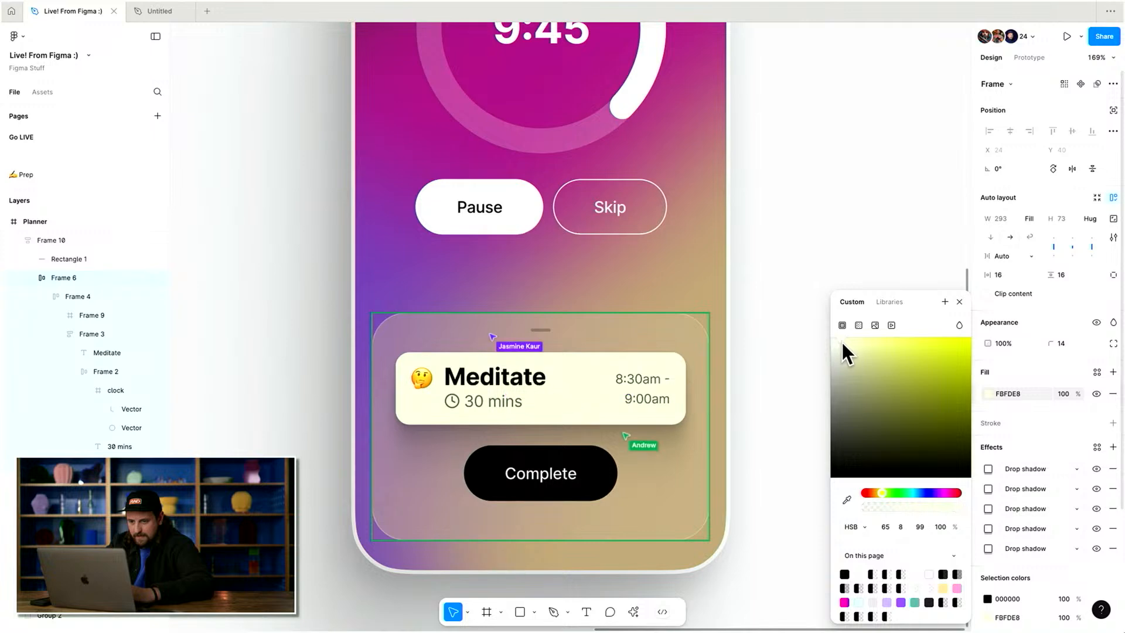
{"action": "key", "text": "Escape"}
Add a stroke to the Meditate card.
{"action": "scroll", "coordinate": [674, 323], "scroll_direction": "down", "scroll_amount": 2}
{"action": "scroll", "coordinate": [674, 323], "scroll_direction": "up", "scroll_amount": 5}
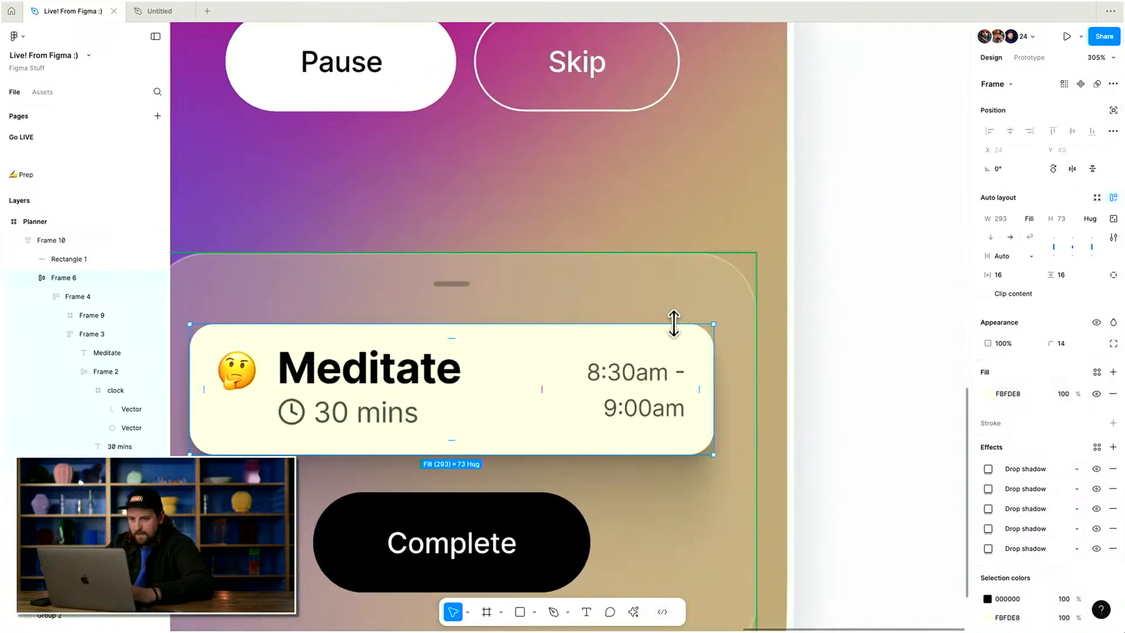
{"action": "scroll", "coordinate": [1116, 469], "scroll_direction": "down", "scroll_amount": 2}
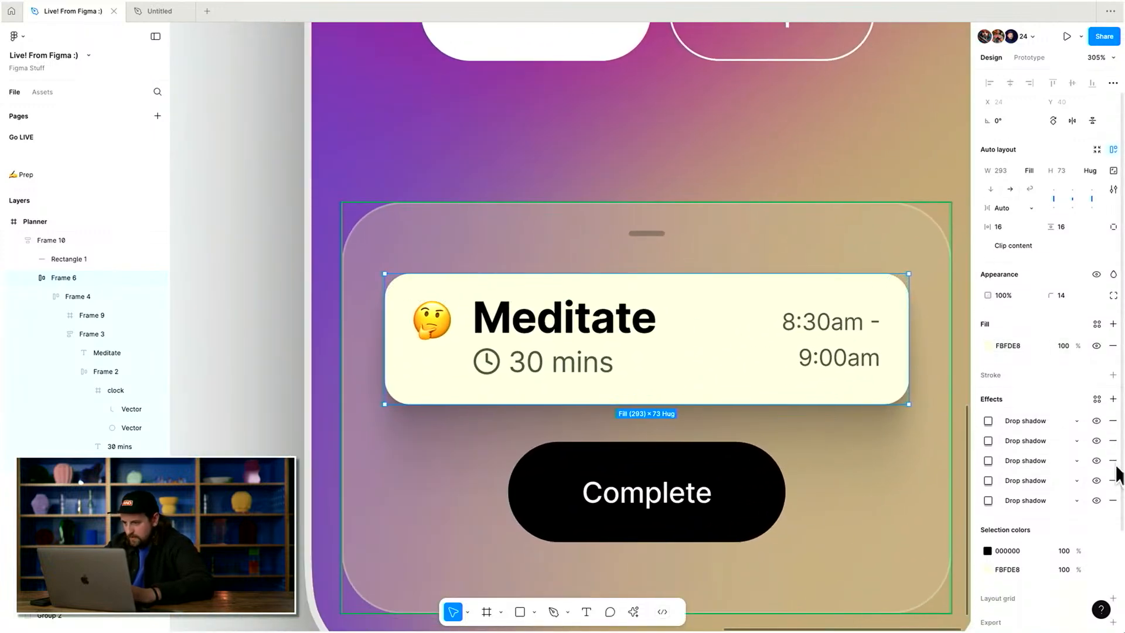
{"action": "left_click", "coordinate": [1114, 368]}
{"action": "scroll", "coordinate": [786, 285], "scroll_direction": "up", "scroll_amount": 3}
{"action": "scroll", "coordinate": [936, 393], "scroll_direction": "right", "scroll_amount": 1}
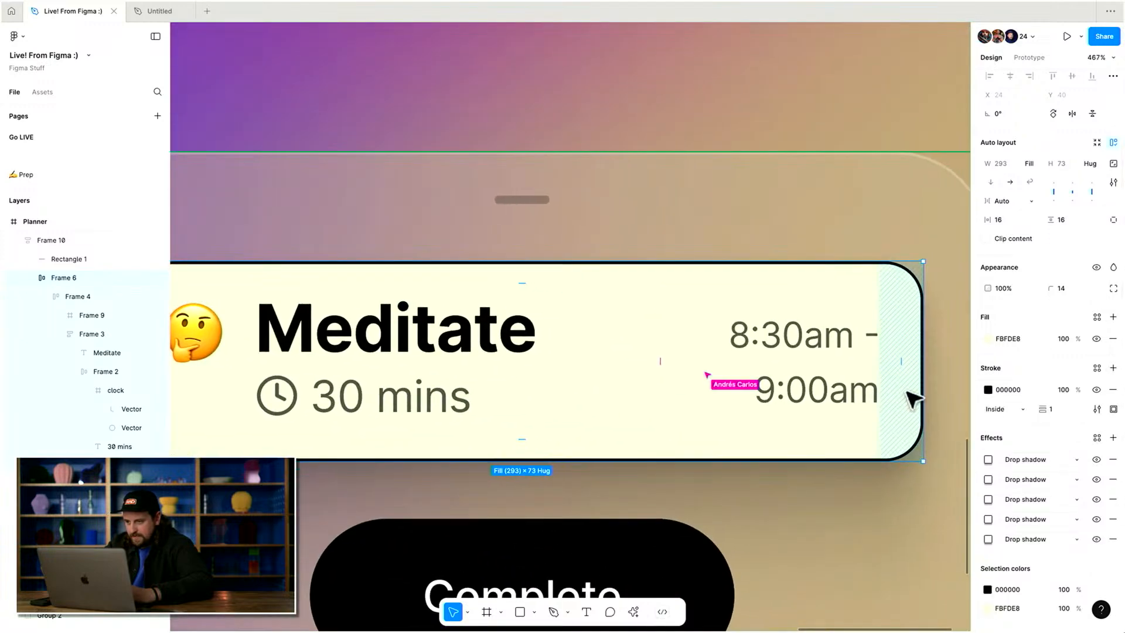
Make the card's stroke a linear gradient from white FFFFFF at 100% to white at 0% opacity.
{"action": "left_click", "coordinate": [988, 389]}
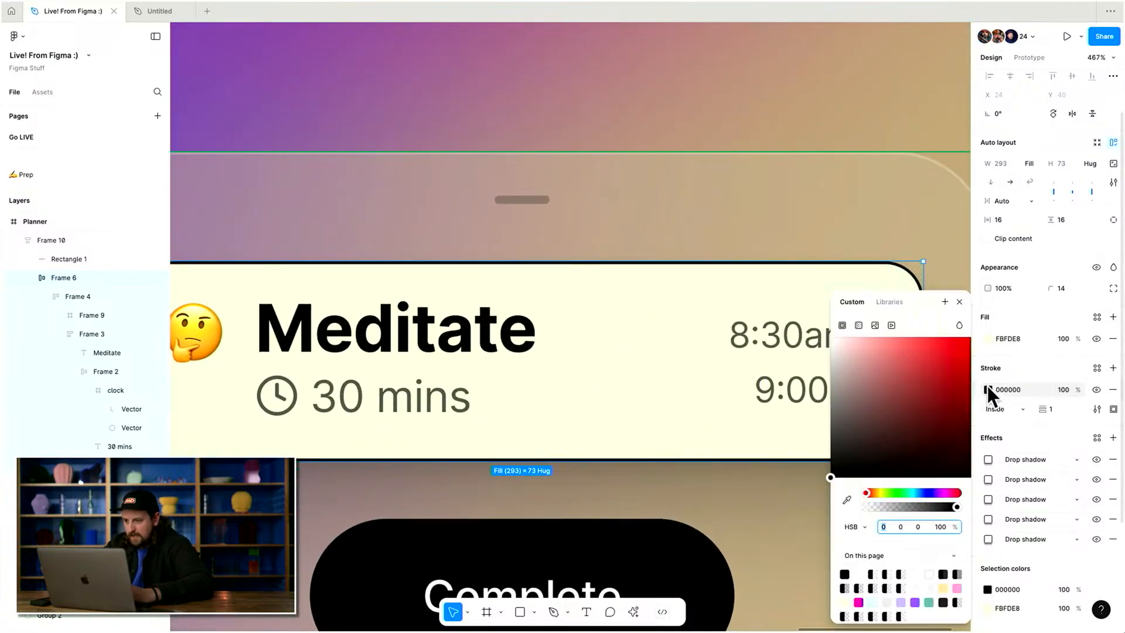
{"action": "left_click", "coordinate": [859, 325]}
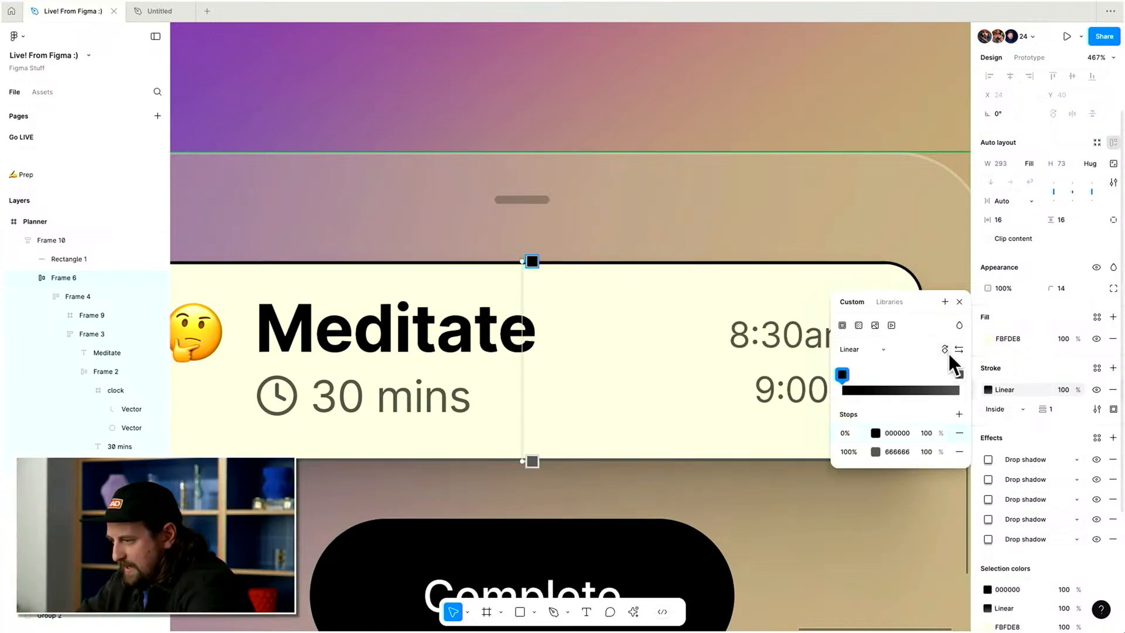
{"action": "key", "text": "Return"}
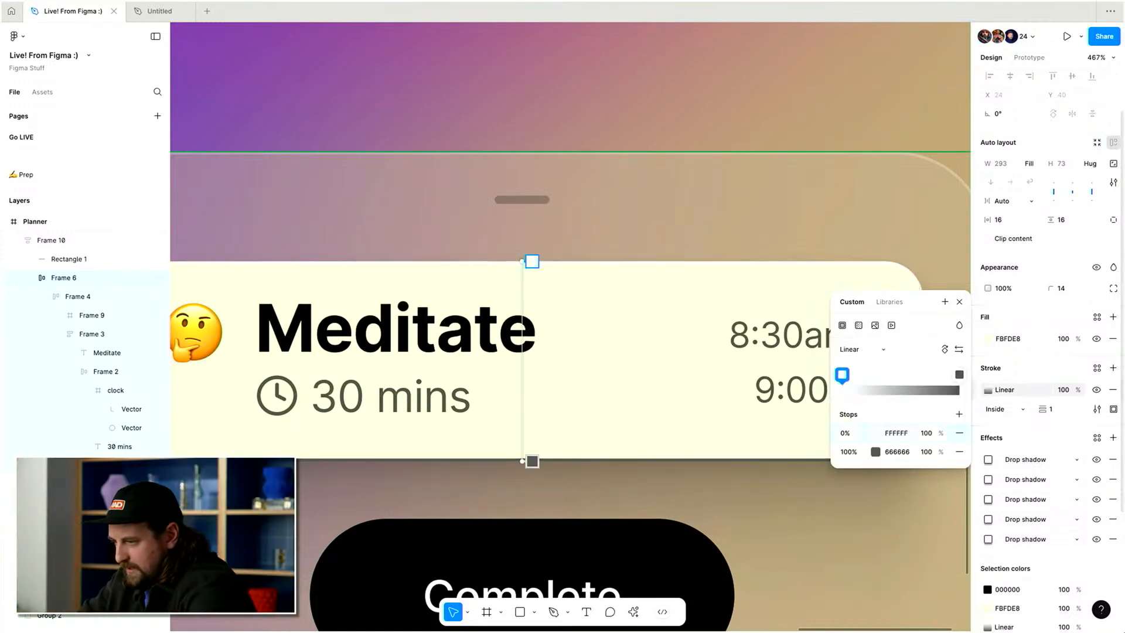
{"action": "left_click", "coordinate": [901, 450]}
{"action": "type", "text": "f"}
{"action": "key", "text": "Return"}
{"action": "left_click", "coordinate": [926, 452]}
{"action": "type", "text": "0"}
{"action": "key", "text": "Return"}
{"action": "scroll", "coordinate": [722, 412], "scroll_direction": "right", "scroll_amount": 2}
{"action": "key", "text": "Escape"}
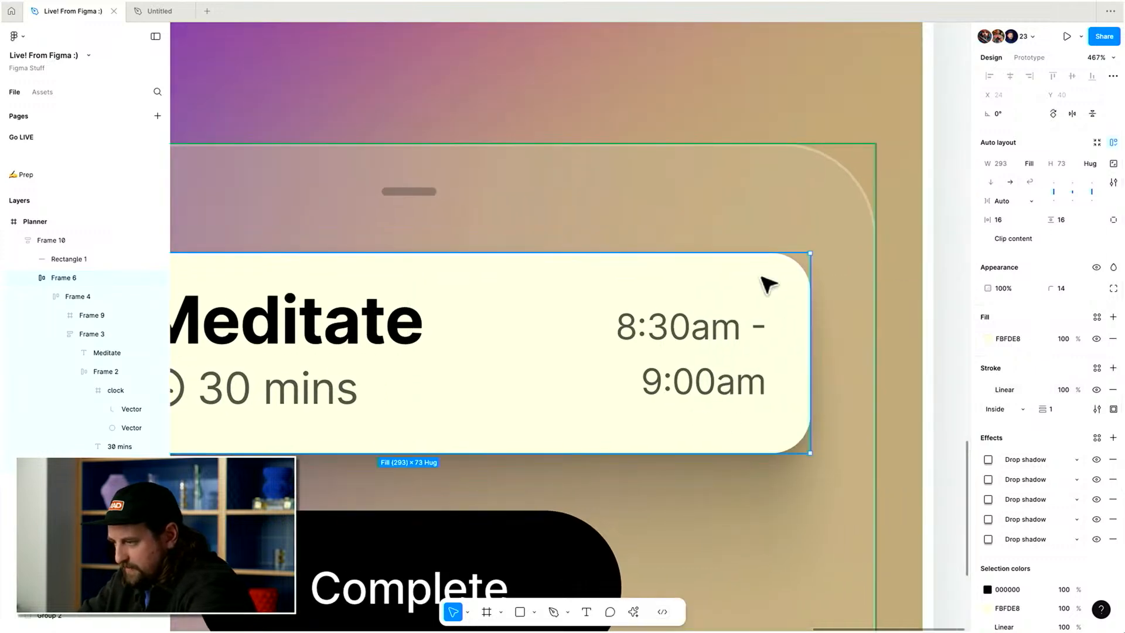
Try setting the end stop of the Meditate card's stroke gradient to black at 50% opacity.
{"action": "key", "text": "Escape"}
{"action": "scroll", "coordinate": [768, 285], "scroll_direction": "up", "scroll_amount": 10}
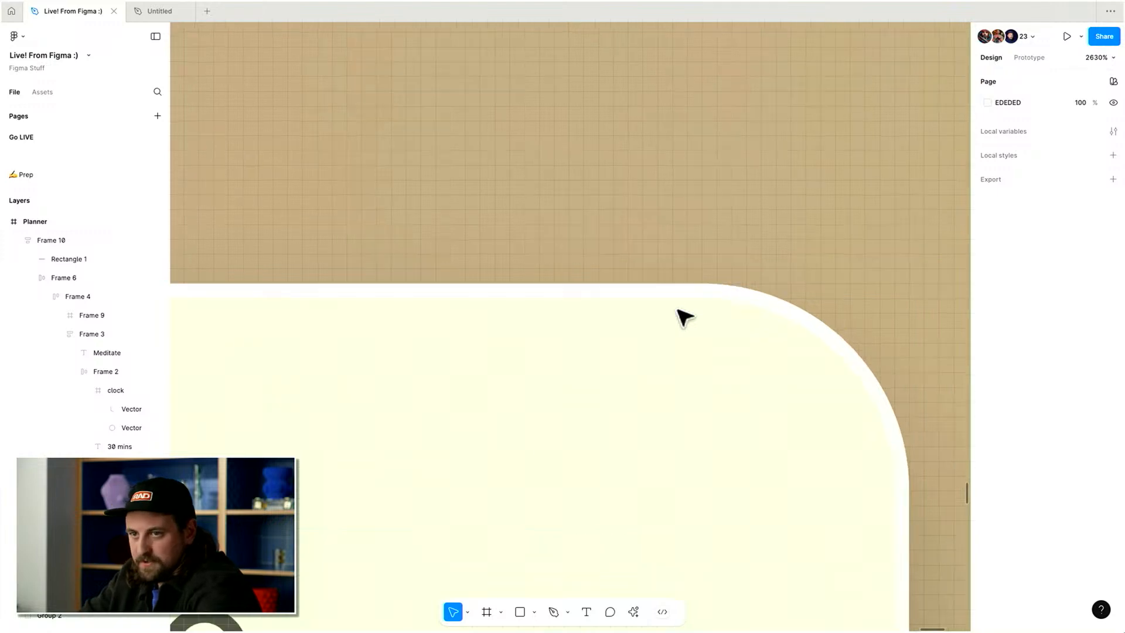
{"action": "scroll", "coordinate": [683, 317], "scroll_direction": "down", "scroll_amount": 15}
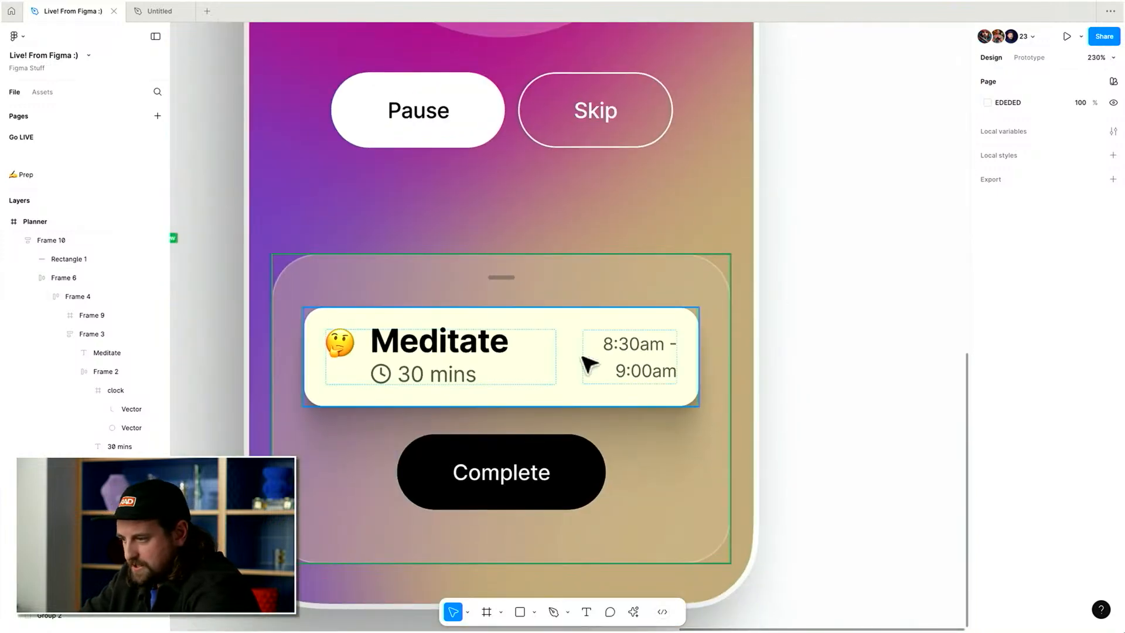
{"action": "left_click", "coordinate": [589, 365]}
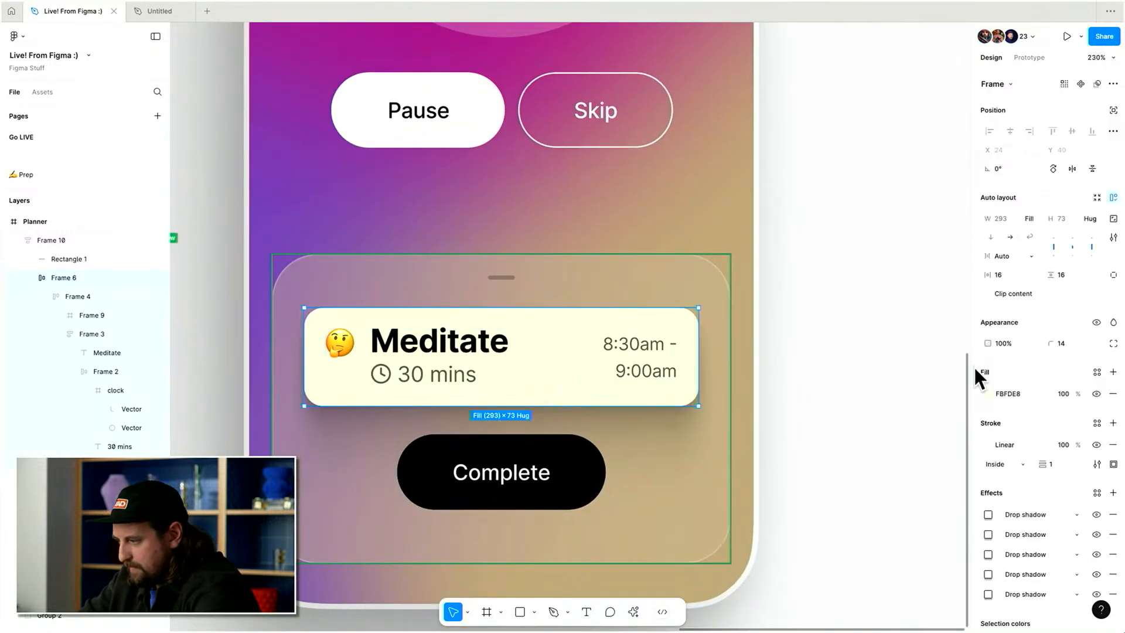
{"action": "left_click", "coordinate": [1113, 423]}
{"action": "key", "text": "super+z"}
{"action": "left_click", "coordinate": [991, 444]}
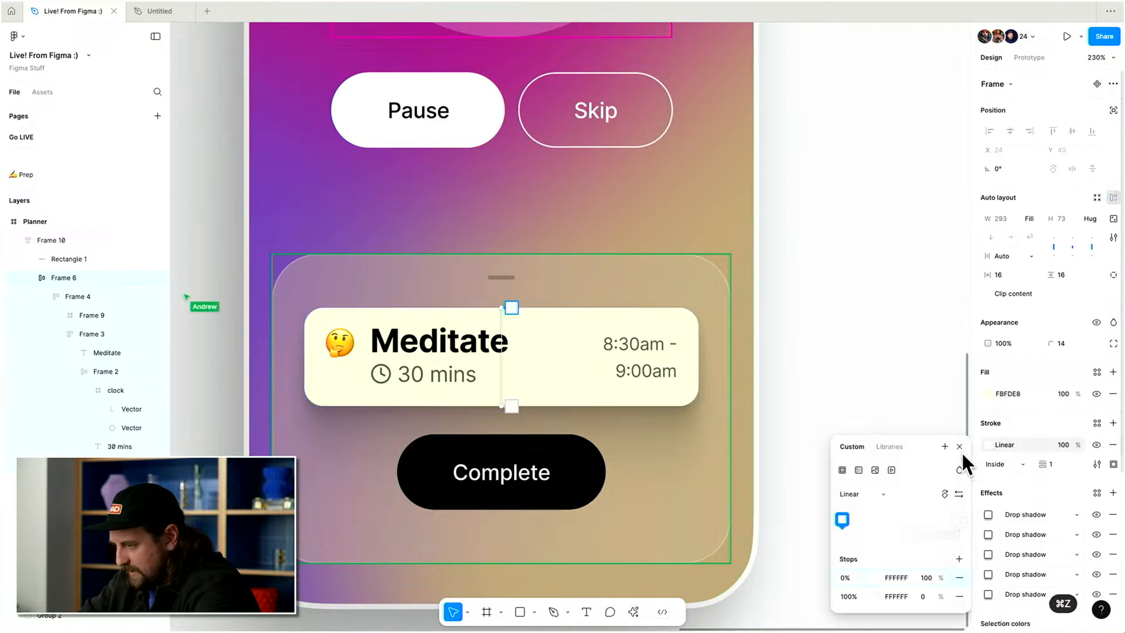
{"action": "left_click", "coordinate": [897, 597]}
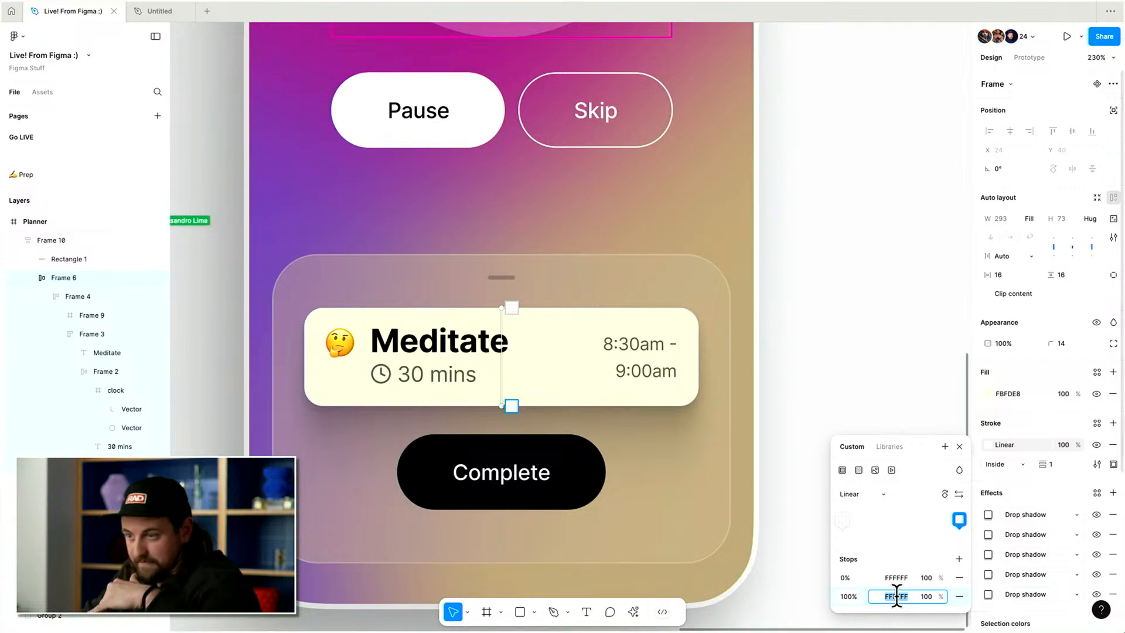
{"action": "key", "text": "Return"}
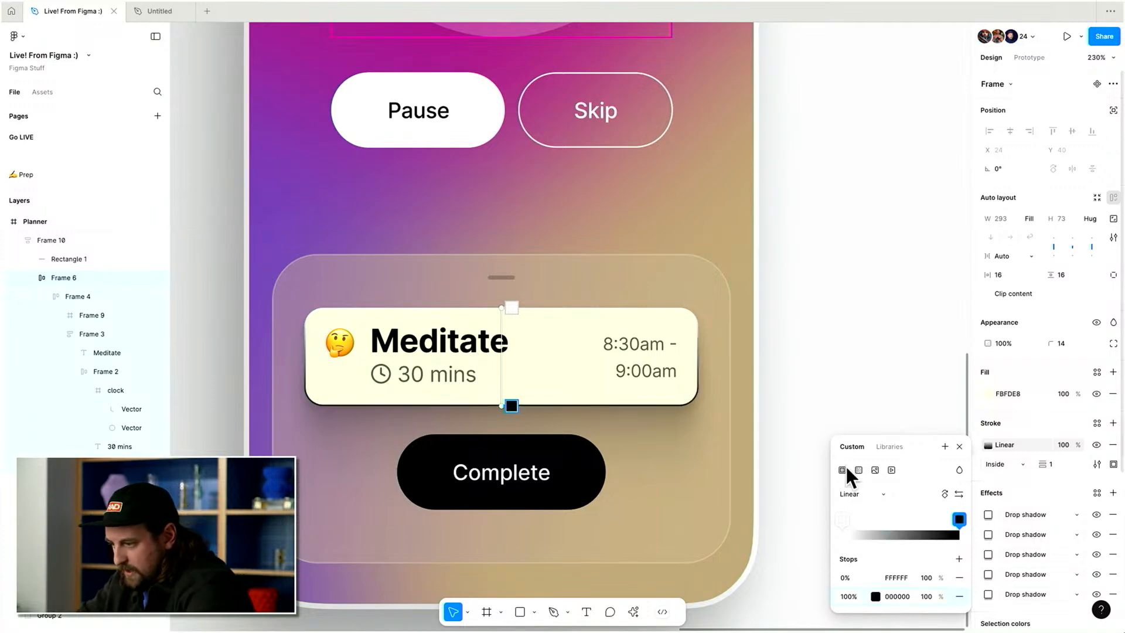
{"action": "type", "text": "50"}
{"action": "key", "text": "Return"}
{"action": "scroll", "coordinate": [673, 486], "scroll_direction": "up", "scroll_amount": 3}
{"action": "scroll", "coordinate": [666, 478], "scroll_direction": "up", "scroll_amount": 3}
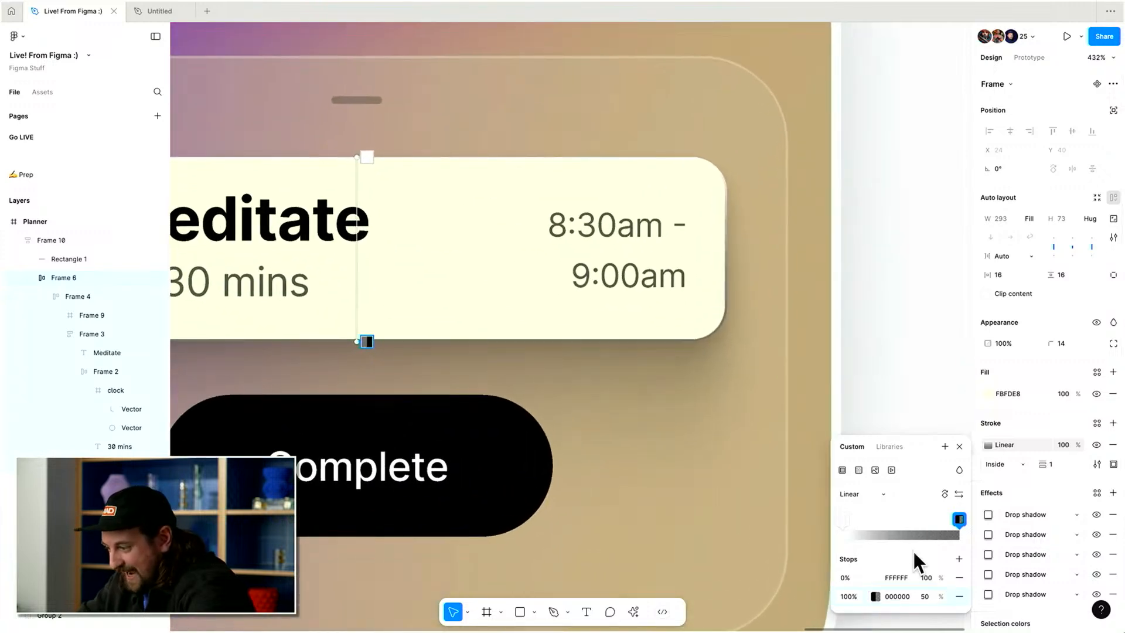
Try nudging the end stop's opacity, then undo and restore the end stop to white at 0% opacity.
{"action": "left_click", "coordinate": [925, 596]}
{"action": "key", "text": "shift+Up"}
{"action": "key", "text": "shift+Down"}
{"action": "key", "text": "shift+Down"}
{"action": "key", "text": "shift+Down"}
{"action": "key", "text": "shift+Up"}
{"action": "key", "text": "shift+Up"}
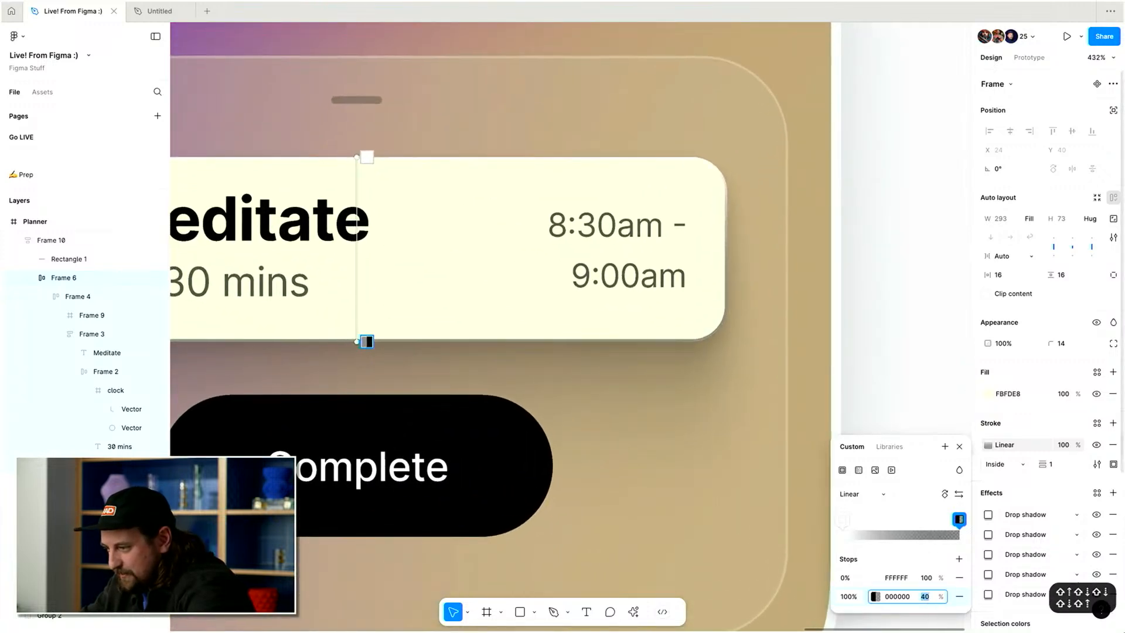
{"action": "key", "text": "shift+Down"}
{"action": "key", "text": "shift+Up"}
{"action": "key", "text": "shift+Down"}
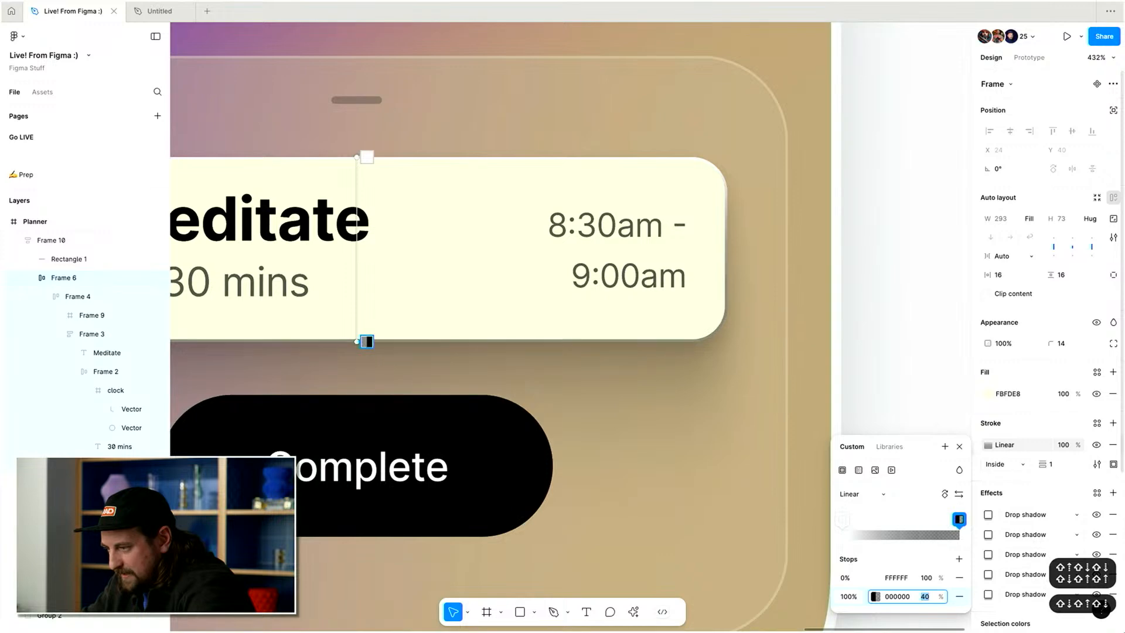
{"action": "scroll", "coordinate": [509, 481], "scroll_direction": "left", "scroll_amount": 2}
{"action": "scroll", "coordinate": [509, 480], "scroll_direction": "left", "scroll_amount": 1}
{"action": "key", "text": "Escape"}
{"action": "scroll", "coordinate": [718, 399], "scroll_direction": "left", "scroll_amount": 1}
{"action": "key", "text": "Escape"}
{"action": "key", "text": "super+z"}
{"action": "left_click", "coordinate": [998, 445]}
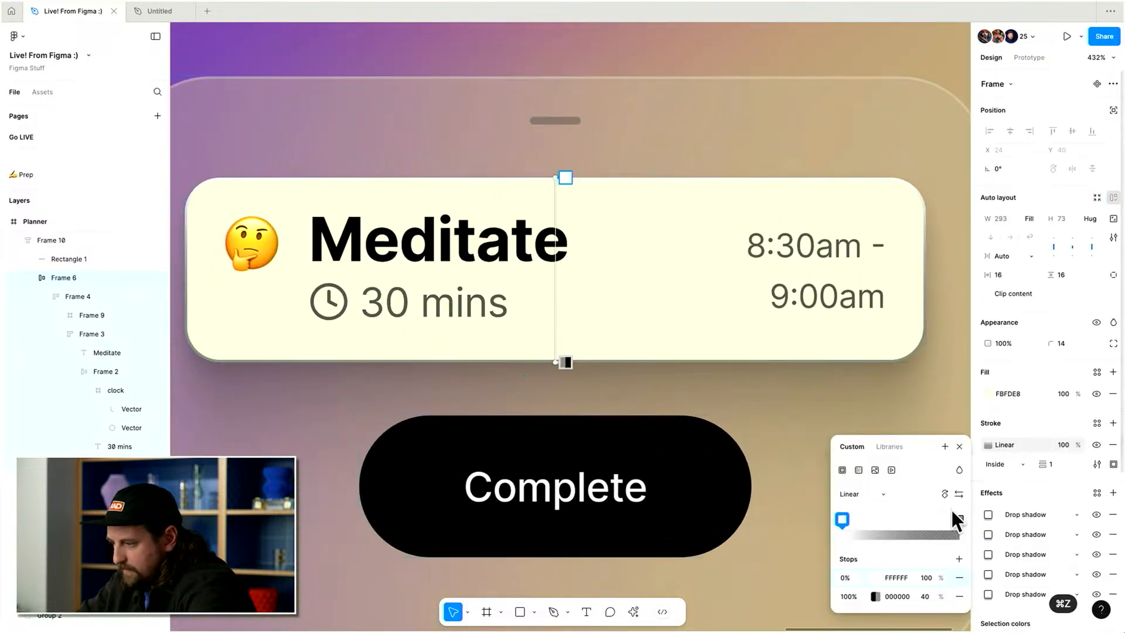
{"action": "left_click", "coordinate": [926, 597]}
{"action": "type", "text": "0"}
{"action": "key", "text": "Return"}
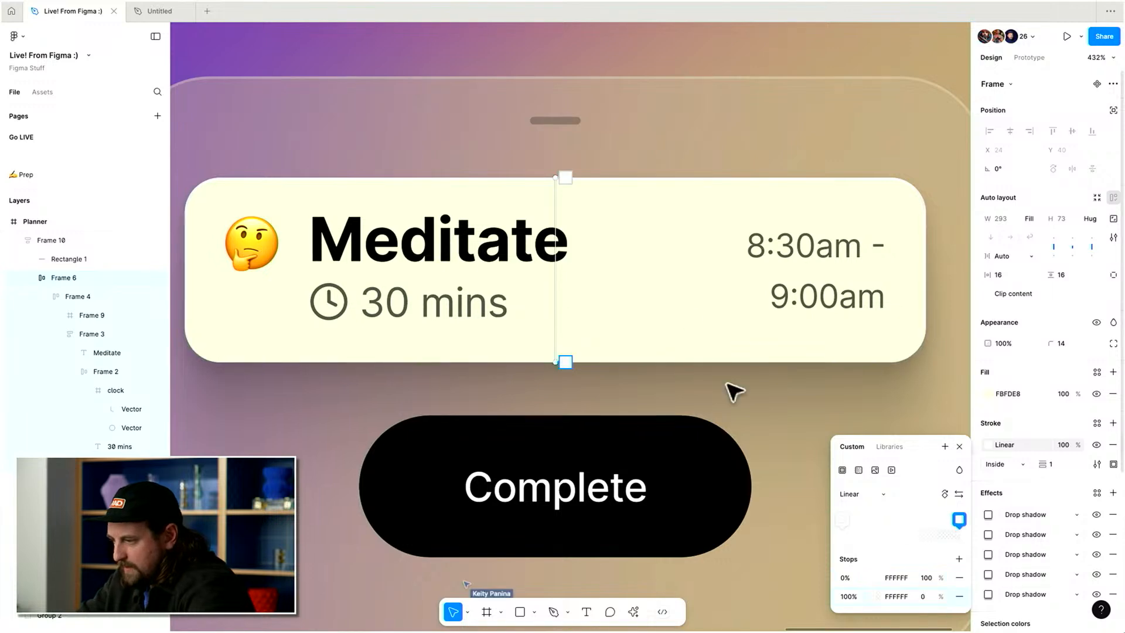
{"action": "key", "text": "Escape"}
{"action": "key", "text": "Escape"}
Change the Complete button's fill to a linear gradient and reverse the gradient's direction.
{"action": "left_click", "coordinate": [691, 527]}
{"action": "scroll", "coordinate": [842, 480], "scroll_direction": "down", "scroll_amount": 4}
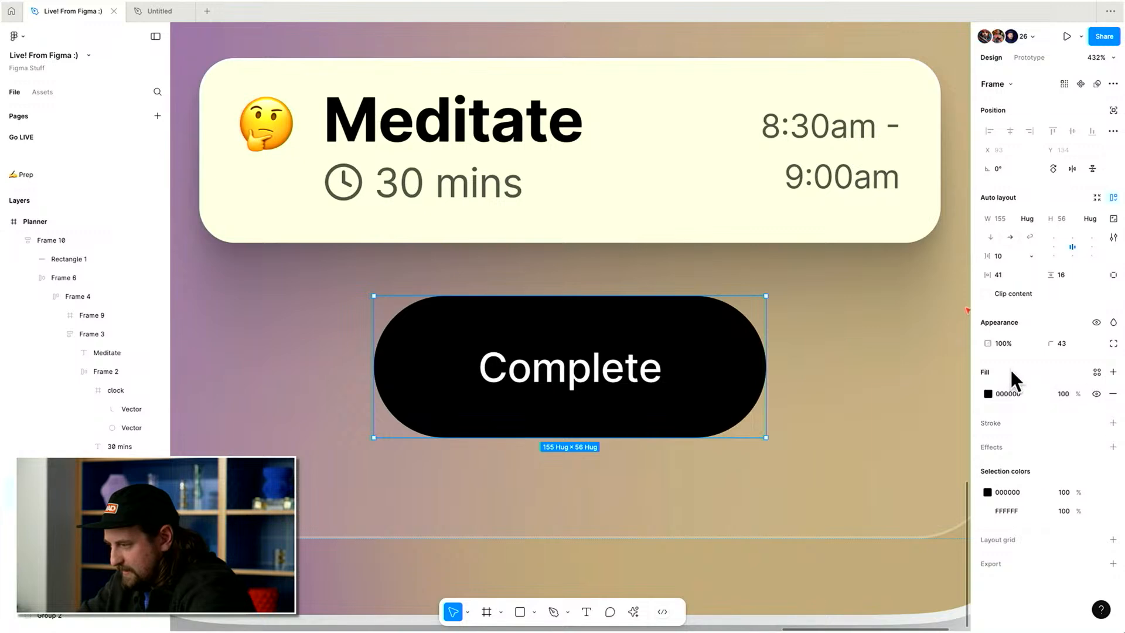
{"action": "left_click", "coordinate": [988, 394]}
{"action": "left_click", "coordinate": [860, 325]}
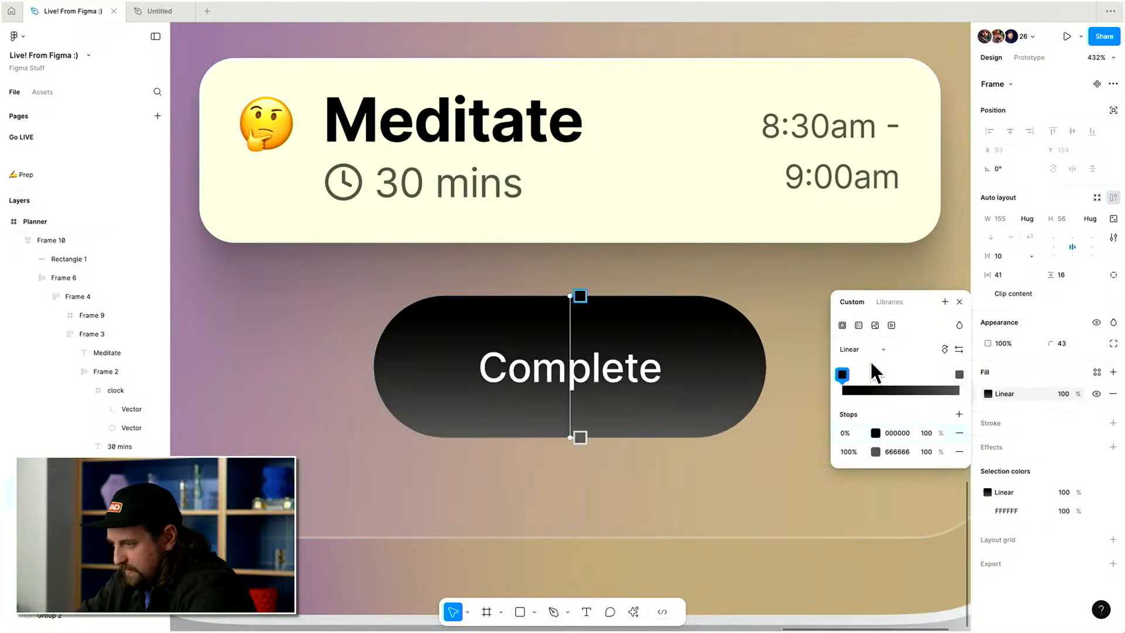
{"action": "left_click", "coordinate": [945, 348]}
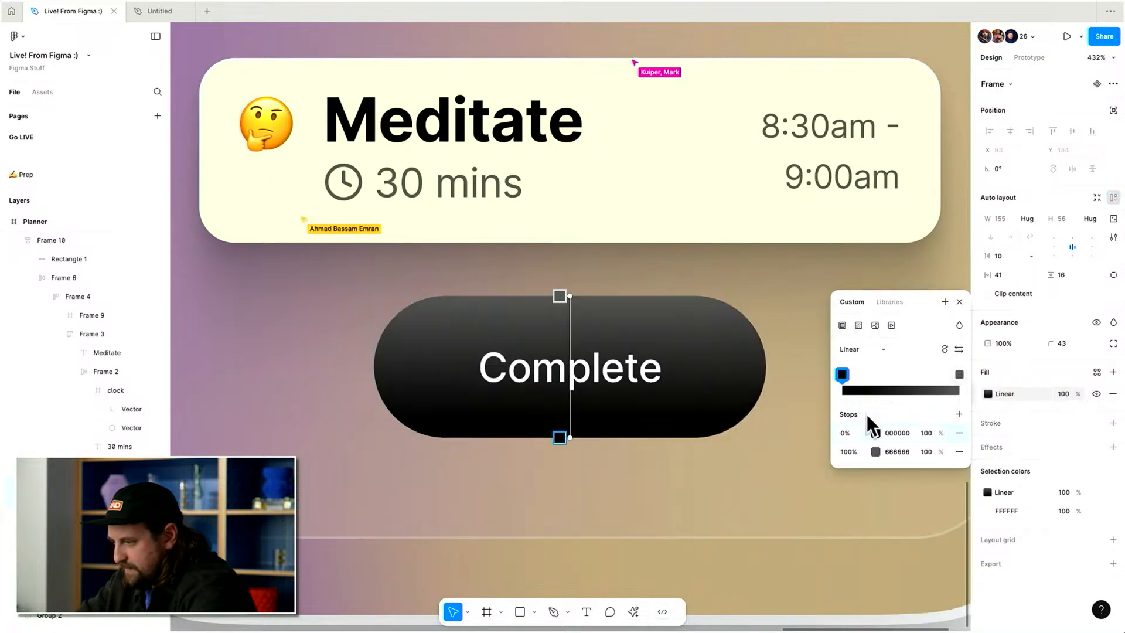
Set the button gradient's end stop colour by sampling the purple background with the eyedropper.
{"action": "left_click", "coordinate": [899, 452]}
{"action": "left_click", "coordinate": [876, 452]}
{"action": "left_click_drag", "start_coordinate": [716, 358], "coordinate": [675, 372]}
{"action": "left_click", "coordinate": [707, 369]}
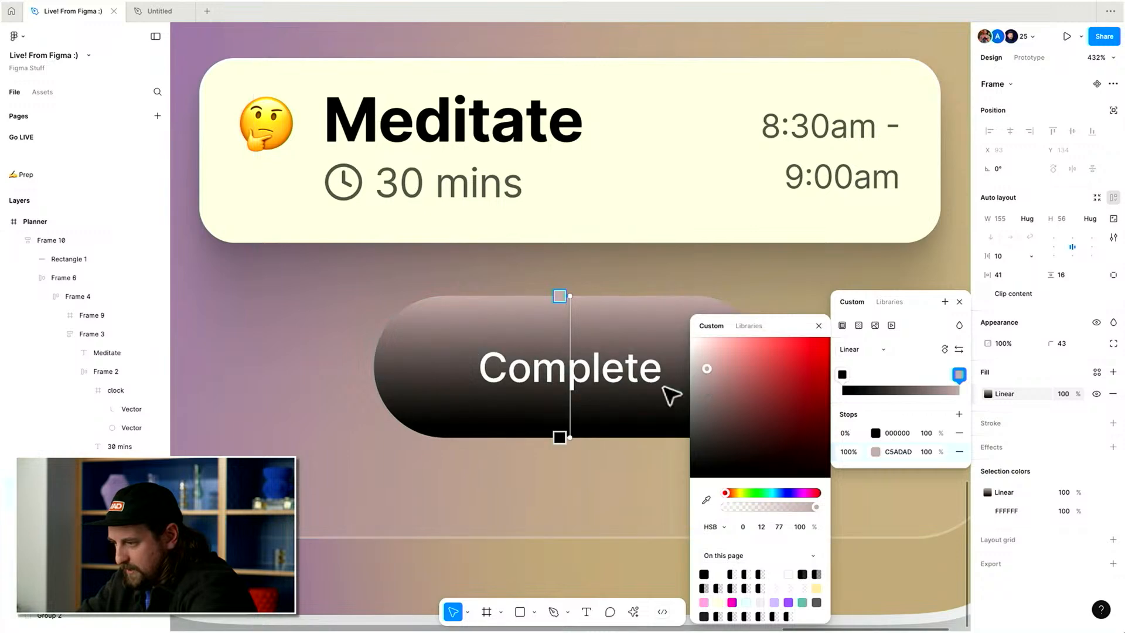
{"action": "scroll", "coordinate": [532, 410], "scroll_direction": "down", "scroll_amount": 5}
{"action": "scroll", "coordinate": [533, 410], "scroll_direction": "up", "scroll_amount": 2}
{"action": "left_click", "coordinate": [703, 499]}
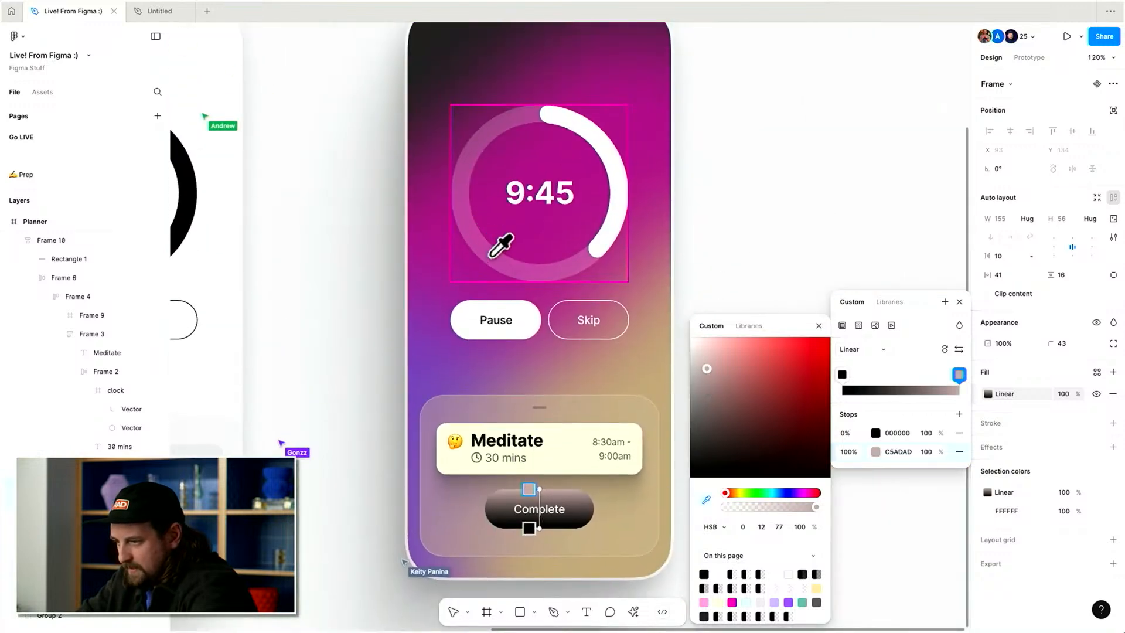
{"action": "left_click", "coordinate": [433, 348]}
Lighten the end stop, copy its colour to the start stop and darken it, giving a purple gradient from 7E698B to C1ADCD.
{"action": "scroll", "coordinate": [545, 410], "scroll_direction": "down", "scroll_amount": 2}
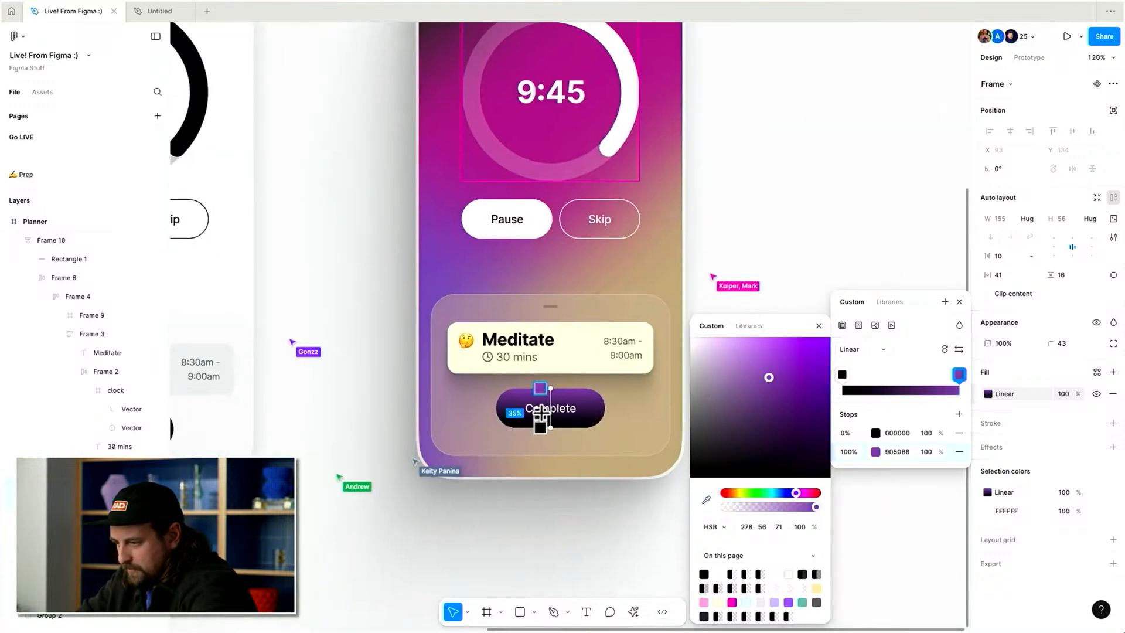
{"action": "scroll", "coordinate": [550, 412], "scroll_direction": "up", "scroll_amount": 5}
{"action": "left_click_drag", "start_coordinate": [769, 379], "coordinate": [738, 364]}
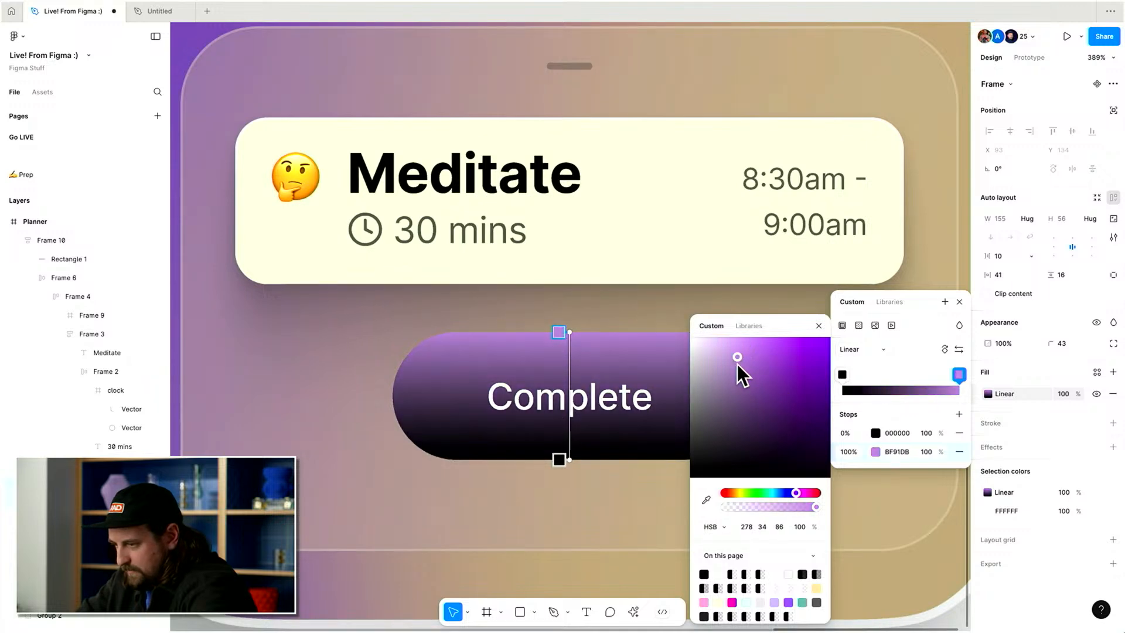
{"action": "left_click", "coordinate": [899, 451]}
{"action": "key", "text": "super+c"}
{"action": "left_click", "coordinate": [897, 432]}
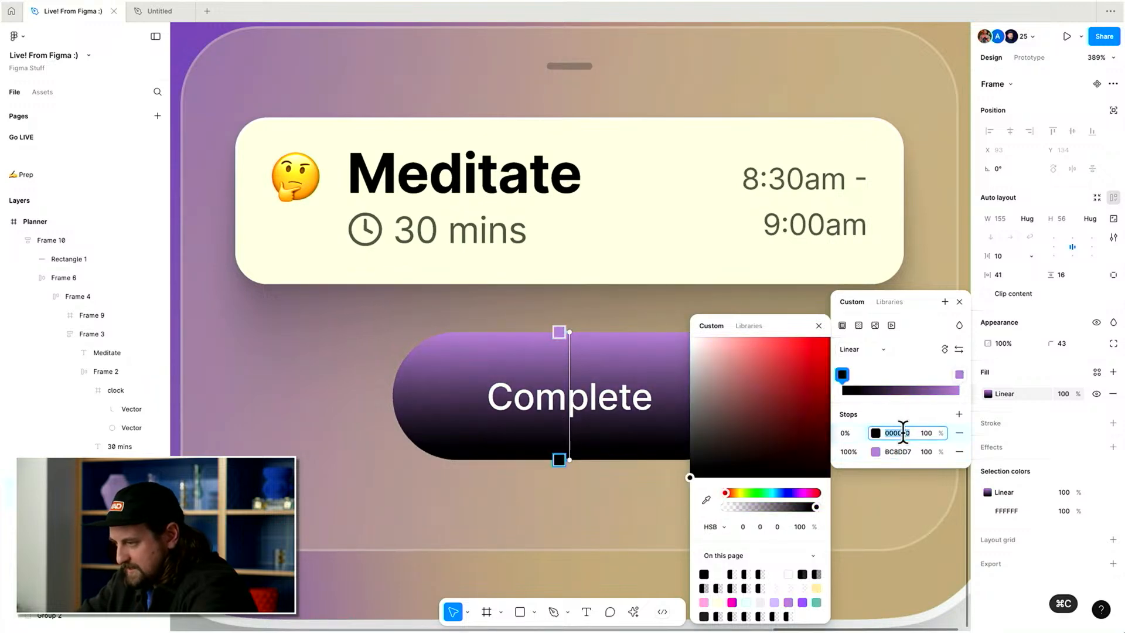
{"action": "key", "text": "super+v"}
{"action": "left_click_drag", "start_coordinate": [776, 398], "coordinate": [711, 371]}
{"action": "left_click", "coordinate": [875, 449]}
{"action": "key", "text": "Escape"}
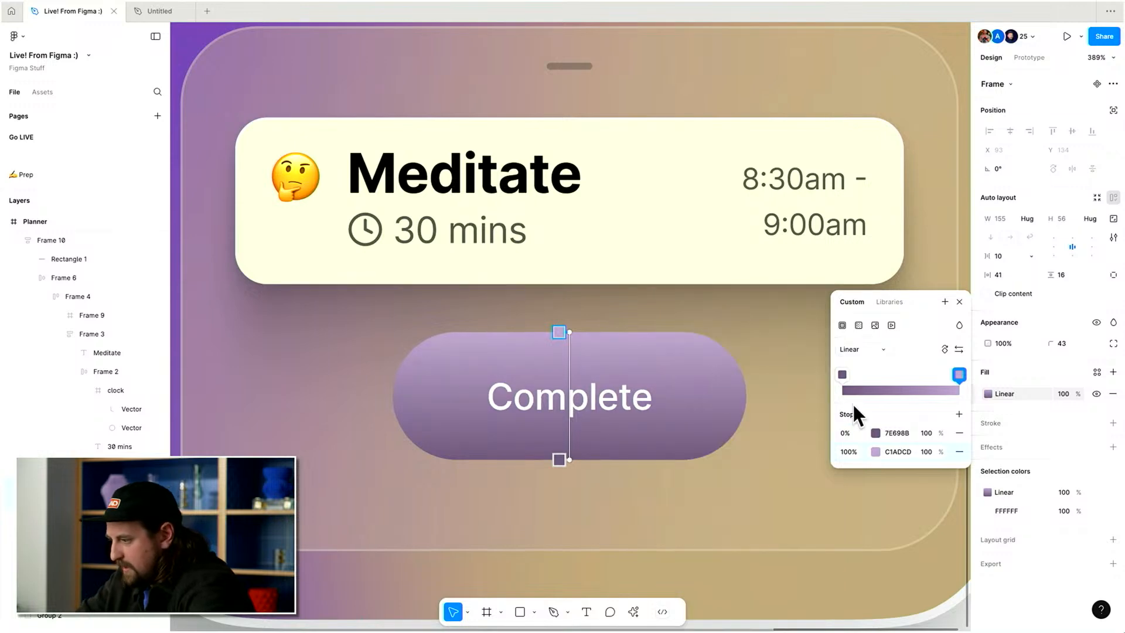
Add a stroke to the Complete button and colour it by sampling the button with the eyedropper.
{"action": "left_click", "coordinate": [1113, 422]}
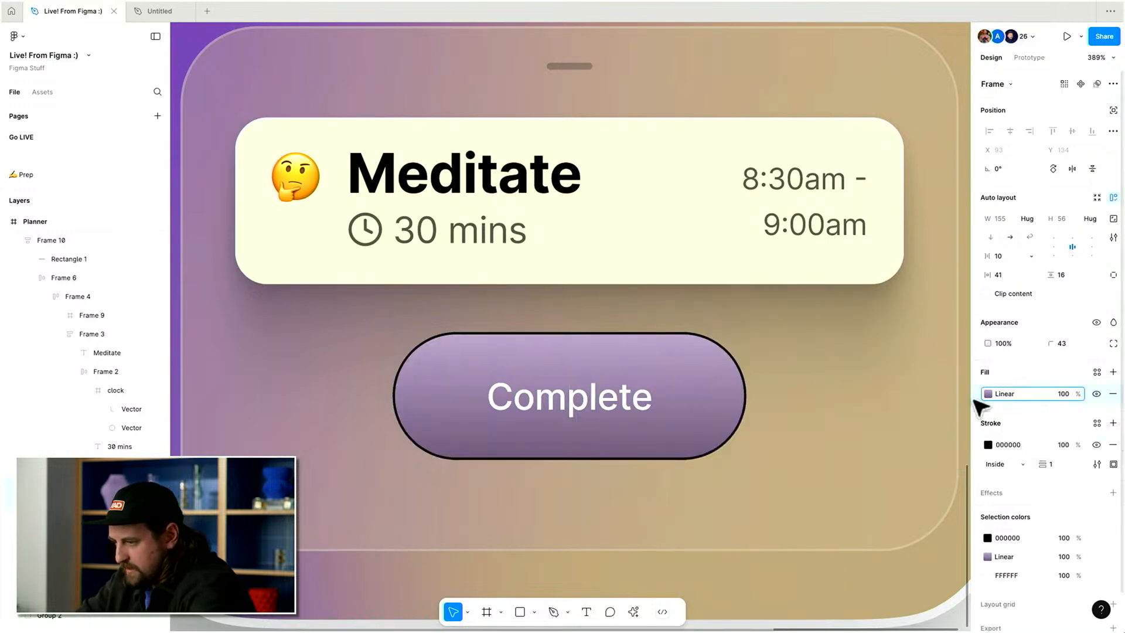
{"action": "scroll", "coordinate": [870, 405], "scroll_direction": "left", "scroll_amount": 1}
{"action": "left_click", "coordinate": [989, 446]}
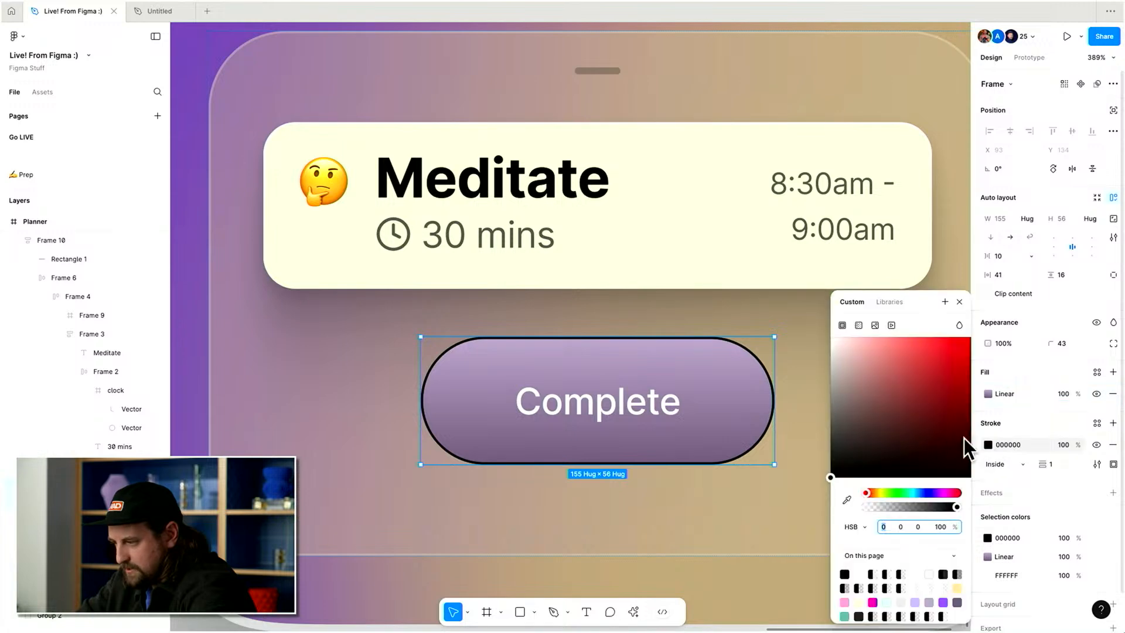
{"action": "left_click", "coordinate": [846, 500]}
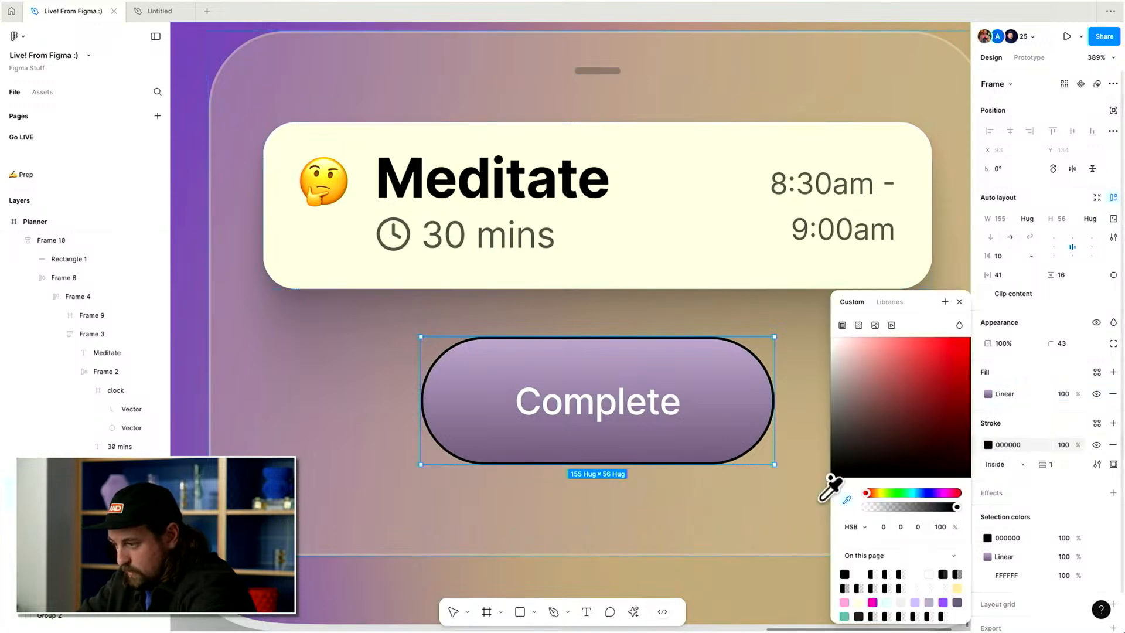
{"action": "left_click", "coordinate": [757, 378]}
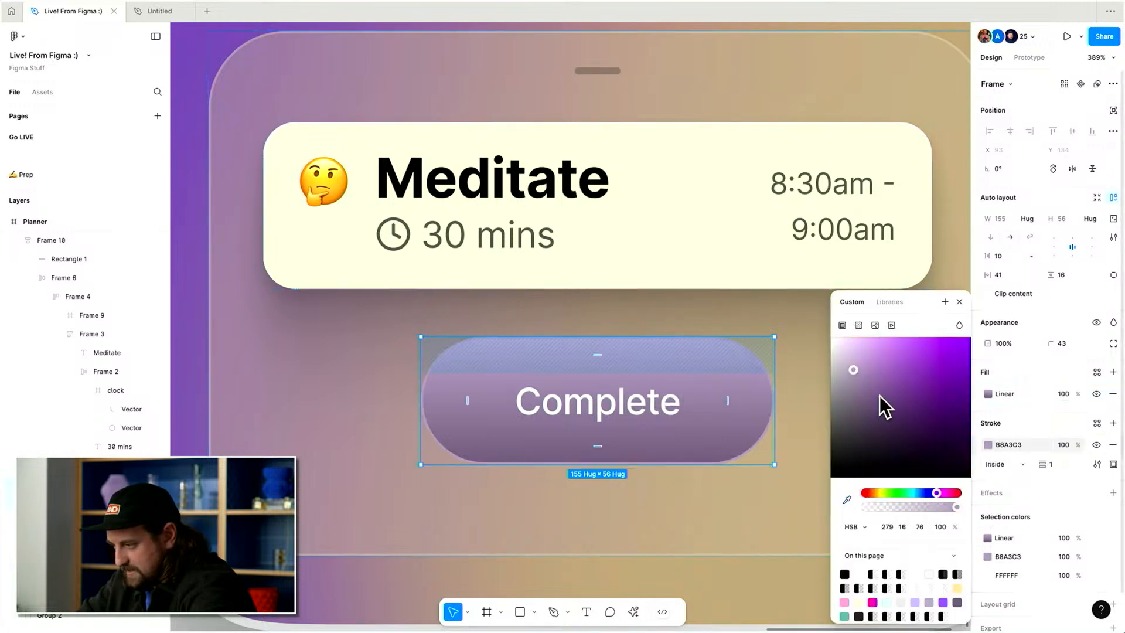
Make the button's stroke a linear gradient with a lighter start stop, D7C3E1.
{"action": "left_click", "coordinate": [860, 325]}
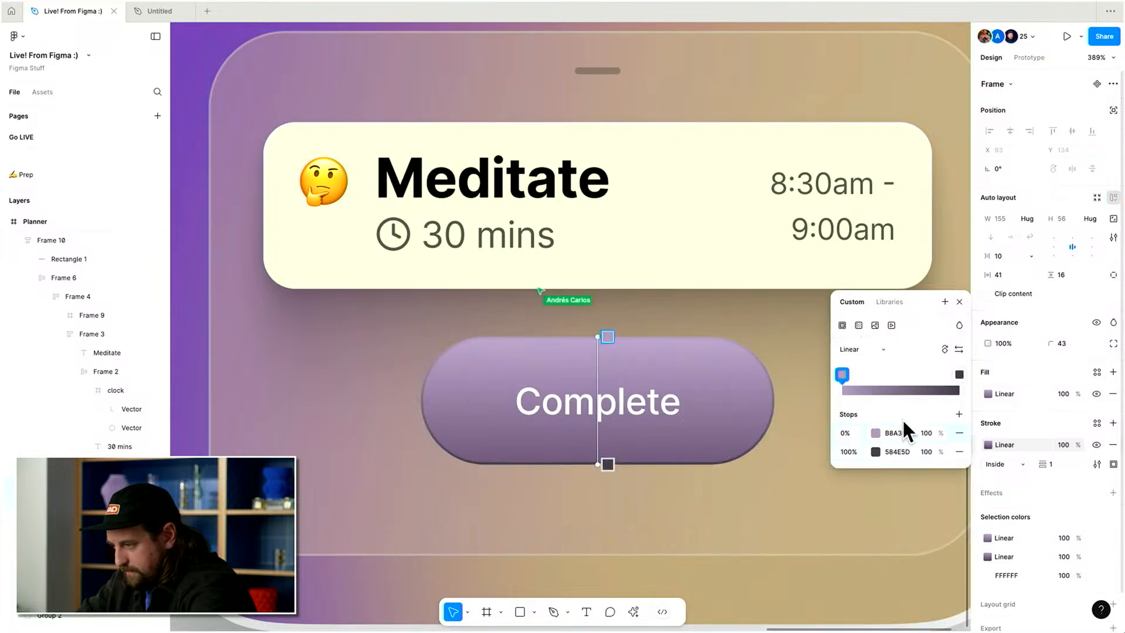
{"action": "left_click", "coordinate": [876, 433]}
{"action": "left_click_drag", "start_coordinate": [714, 363], "coordinate": [709, 354]}
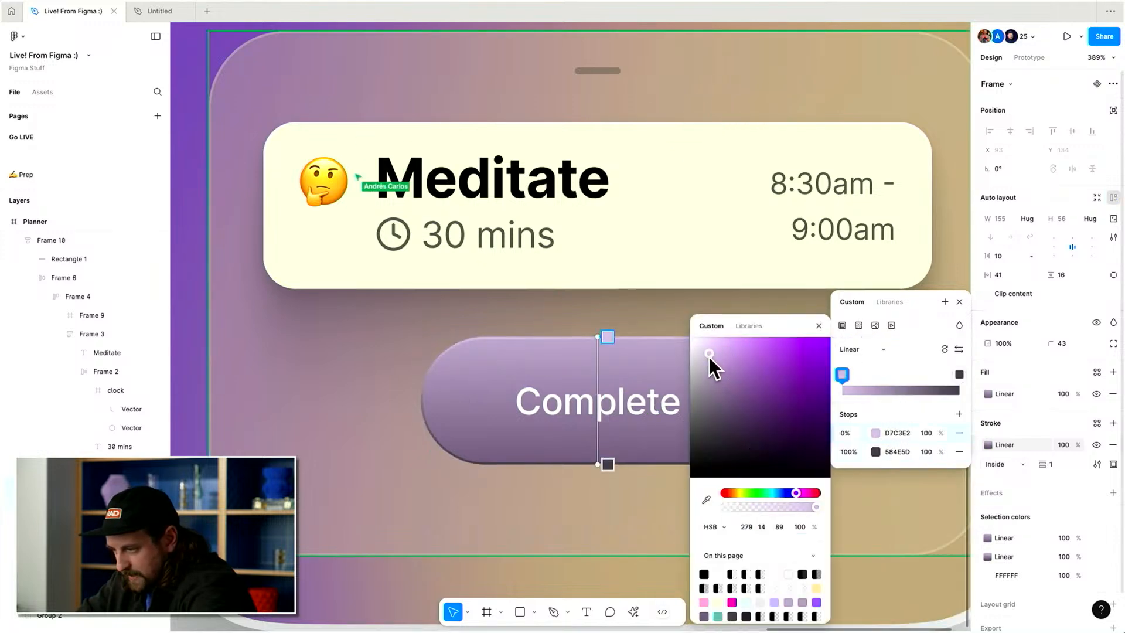
{"action": "left_click", "coordinate": [876, 452]}
Move the stroke gradient's end stop and add a middle stop.
{"action": "mouse_move", "coordinate": [960, 374]}
{"action": "left_mouse_down"}
{"action": "mouse_move", "coordinate": [903, 387]}
{"action": "mouse_move", "coordinate": [956, 380]}
{"action": "left_mouse_up"}
{"action": "left_click", "coordinate": [959, 414]}
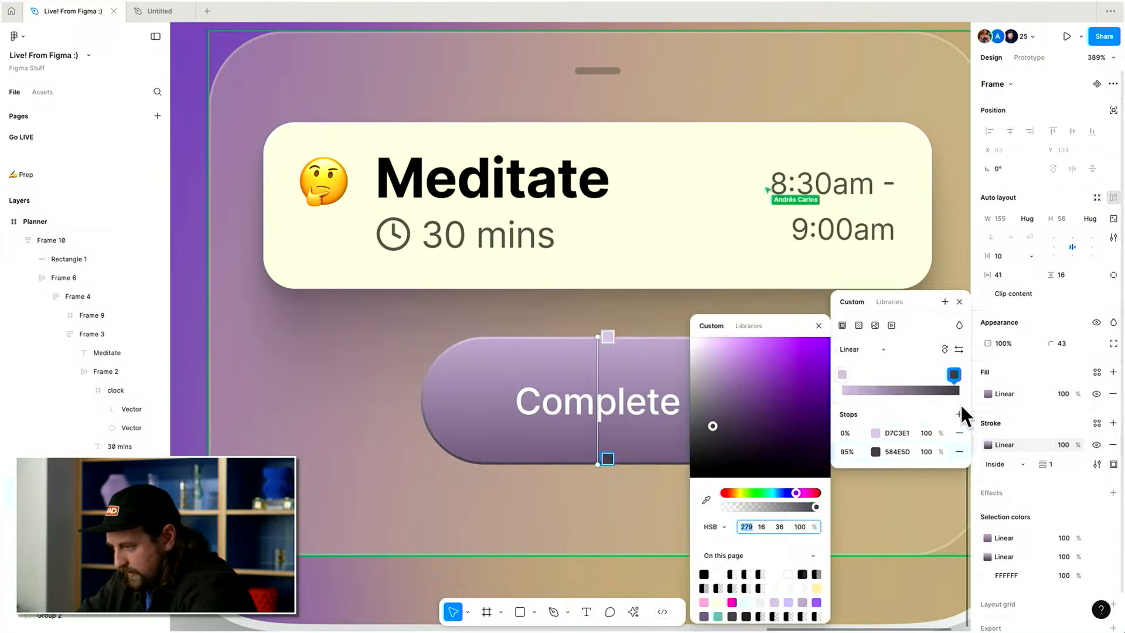
{"action": "left_click", "coordinate": [927, 452]}
{"action": "type", "text": "5"}
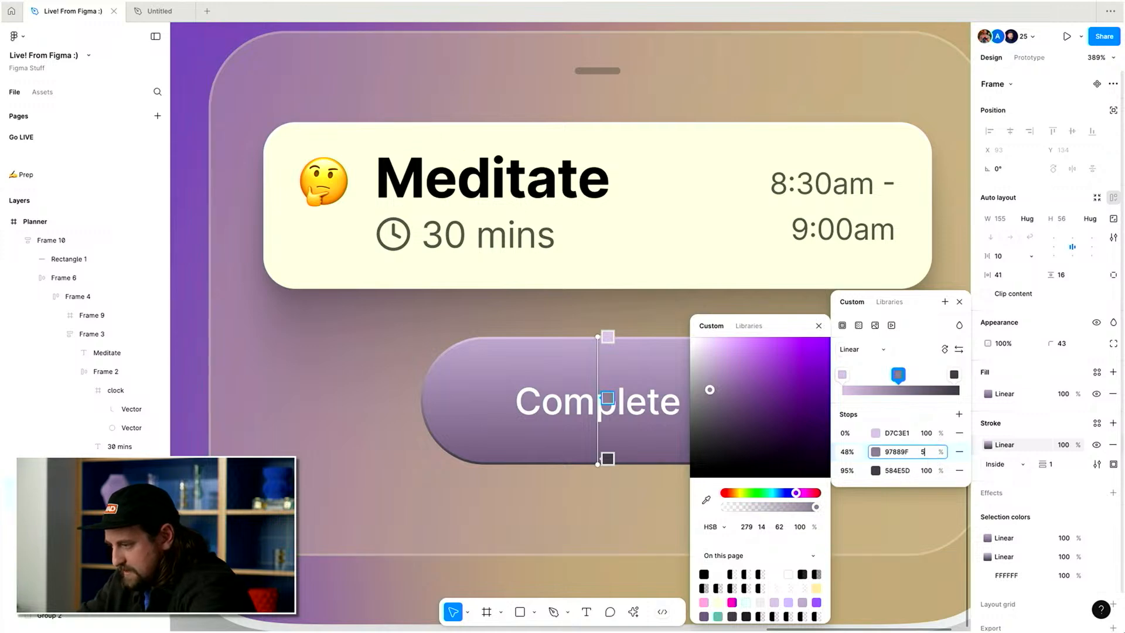
{"action": "key", "text": "Escape"}
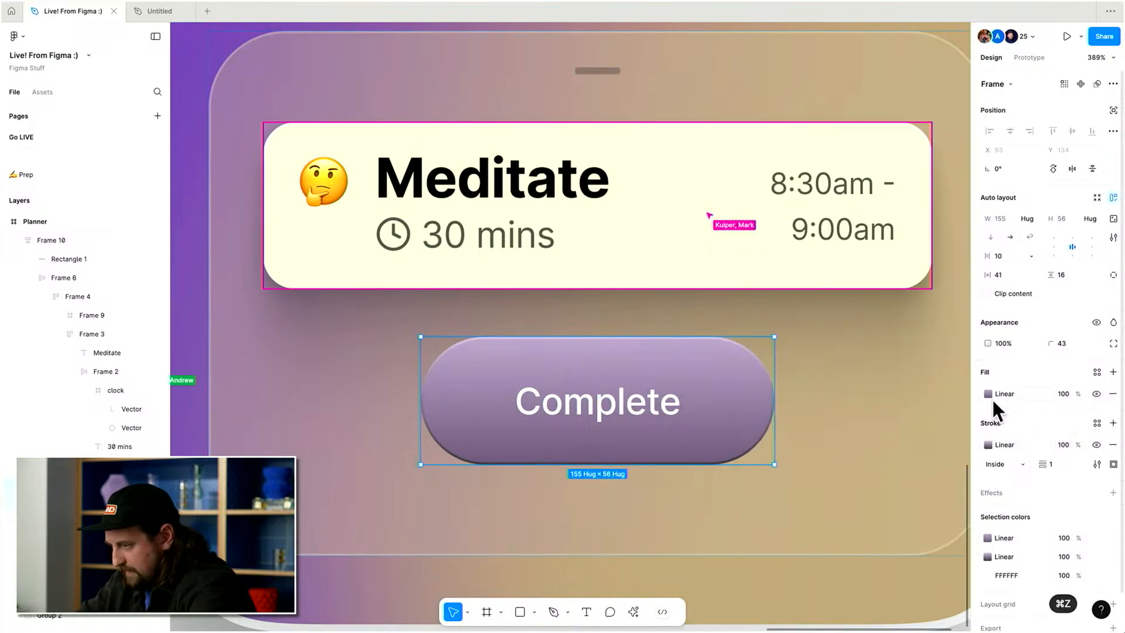
{"action": "left_click", "coordinate": [987, 394]}
{"action": "key", "text": "Escape"}
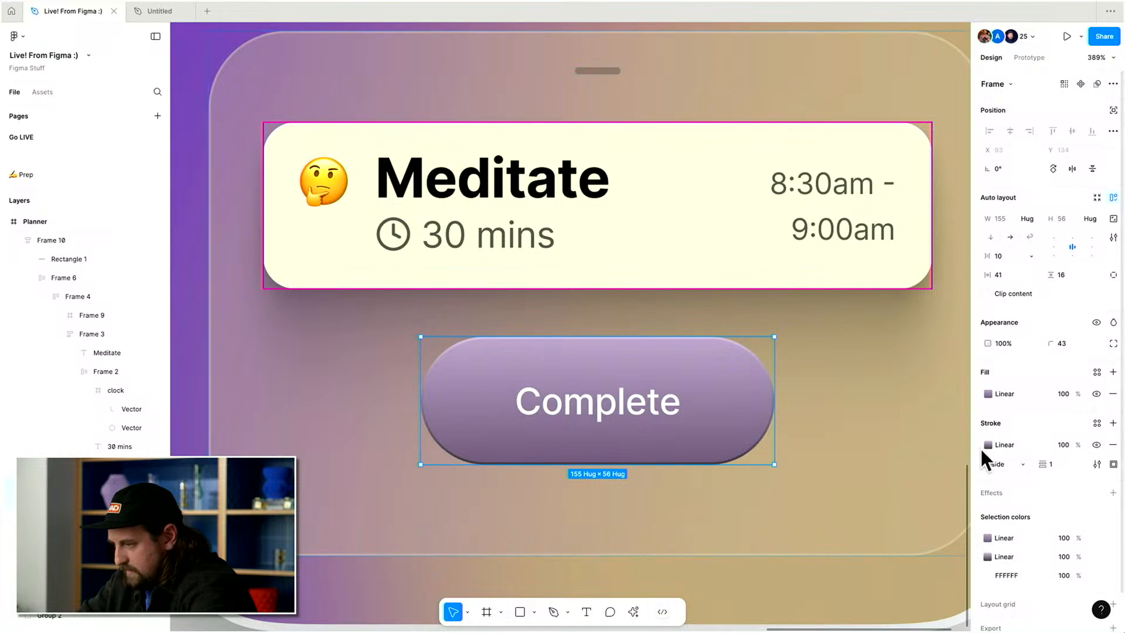
Position the stroke's middle stop at 50% and its end stop at 100%.
{"action": "left_click", "coordinate": [986, 446]}
{"action": "type", "text": "50"}
{"action": "key", "text": "Return"}
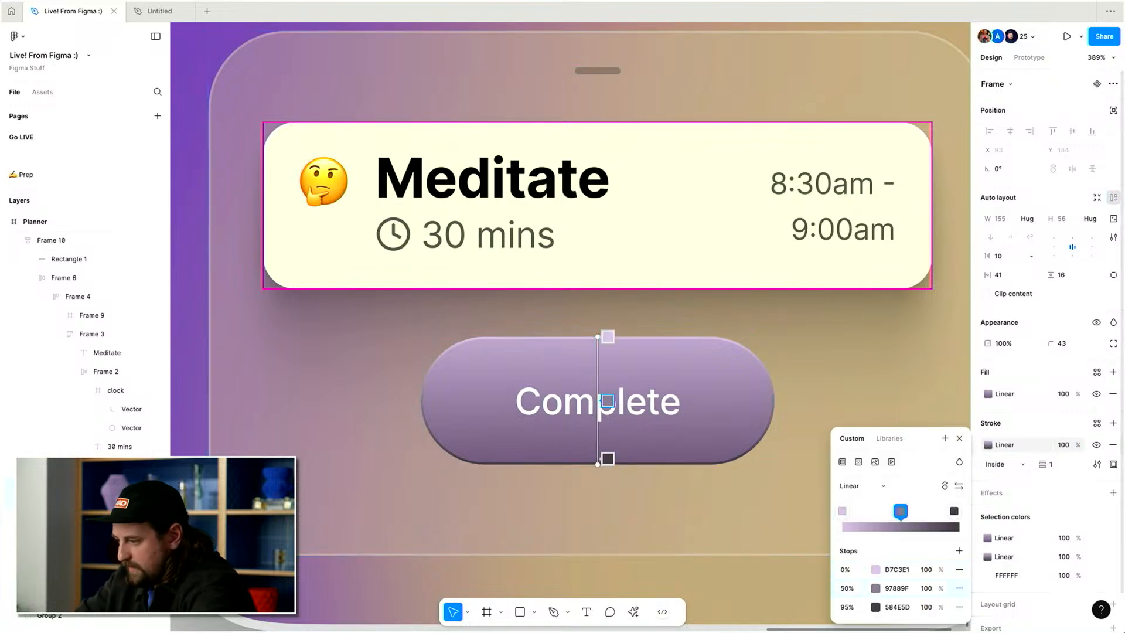
{"action": "left_click", "coordinate": [853, 609]}
{"action": "type", "text": "100"}
{"action": "key", "text": "Return"}
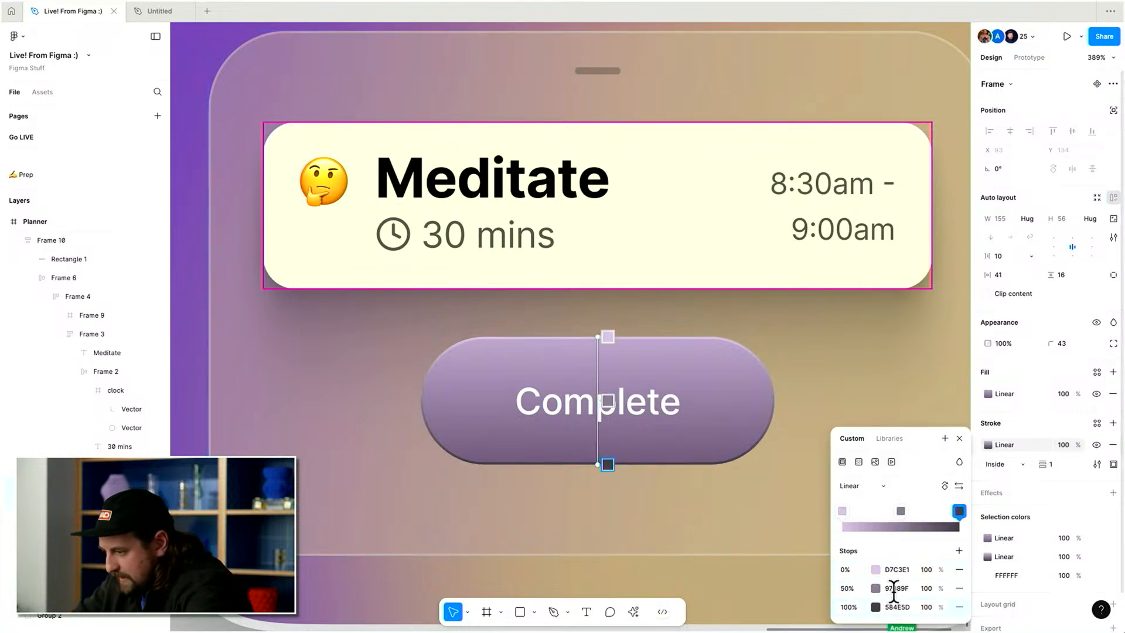
Copy the start stop colour to the stroke's end stop and lighten it slightly to D1BADC.
{"action": "left_click", "coordinate": [875, 588]}
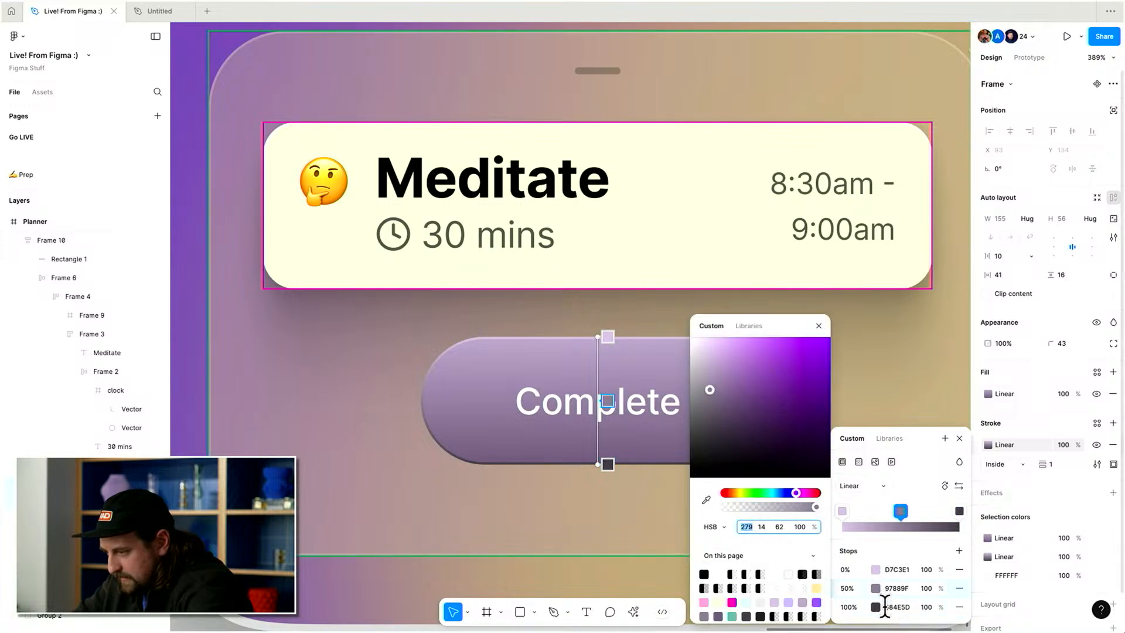
{"action": "left_click", "coordinate": [892, 569]}
{"action": "key", "text": "super+c"}
{"action": "left_click", "coordinate": [895, 607]}
{"action": "key", "text": "super+v"}
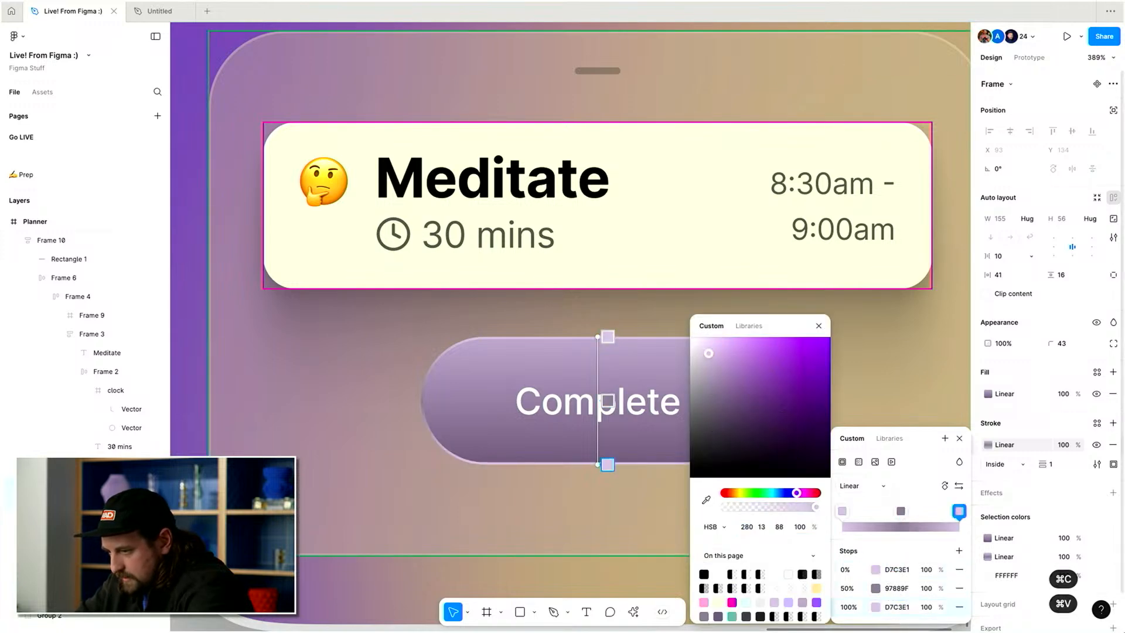
{"action": "left_click", "coordinate": [711, 370]}
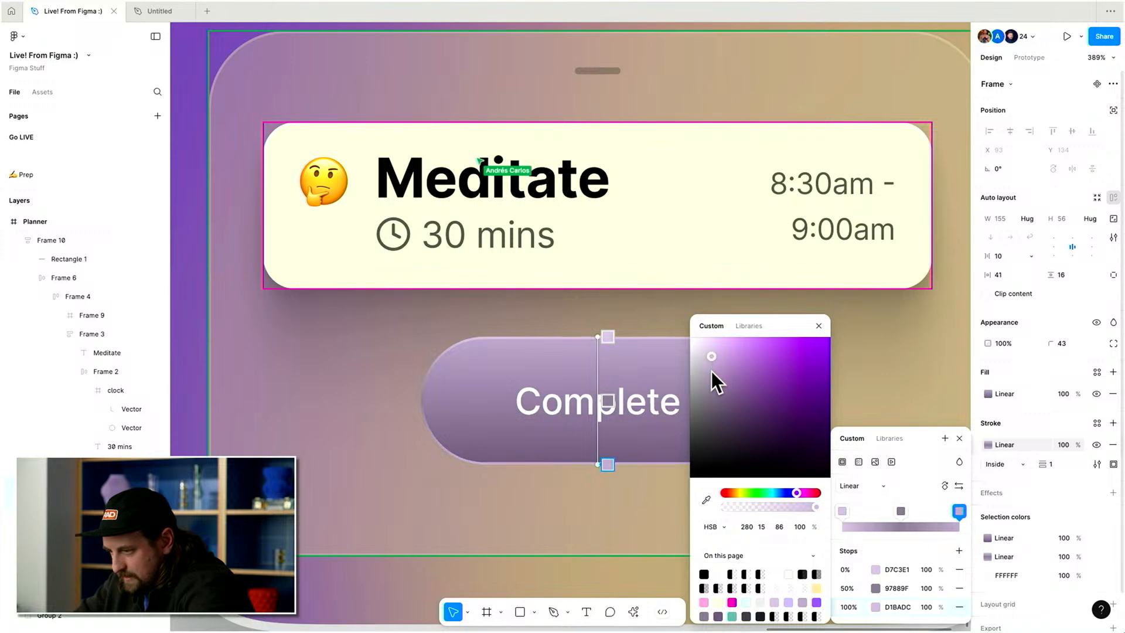
Darken the stroke gradient's end stop colour slightly.
{"action": "left_click", "coordinate": [876, 589]}
{"action": "left_click", "coordinate": [876, 588]}
{"action": "left_click_drag", "start_coordinate": [715, 385], "coordinate": [725, 414]}
{"action": "key", "text": "Escape"}
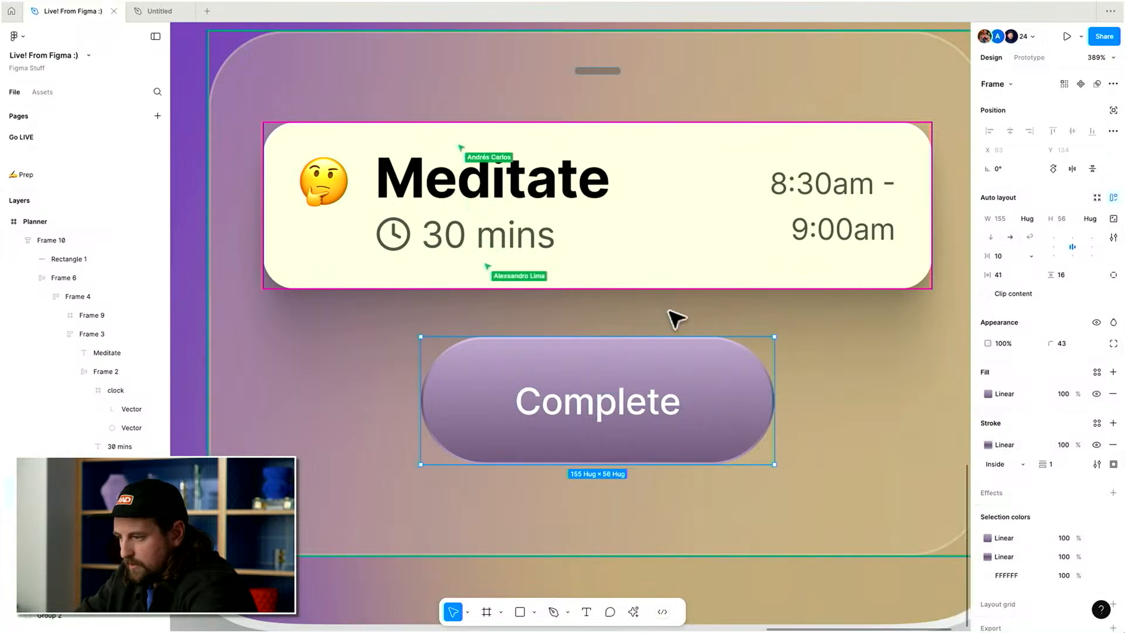
Add a drop shadow effect to the Complete button and enable Clip content on its frame.
{"action": "scroll", "coordinate": [677, 320], "scroll_direction": "down", "scroll_amount": 5}
{"action": "scroll", "coordinate": [677, 320], "scroll_direction": "up", "scroll_amount": 4}
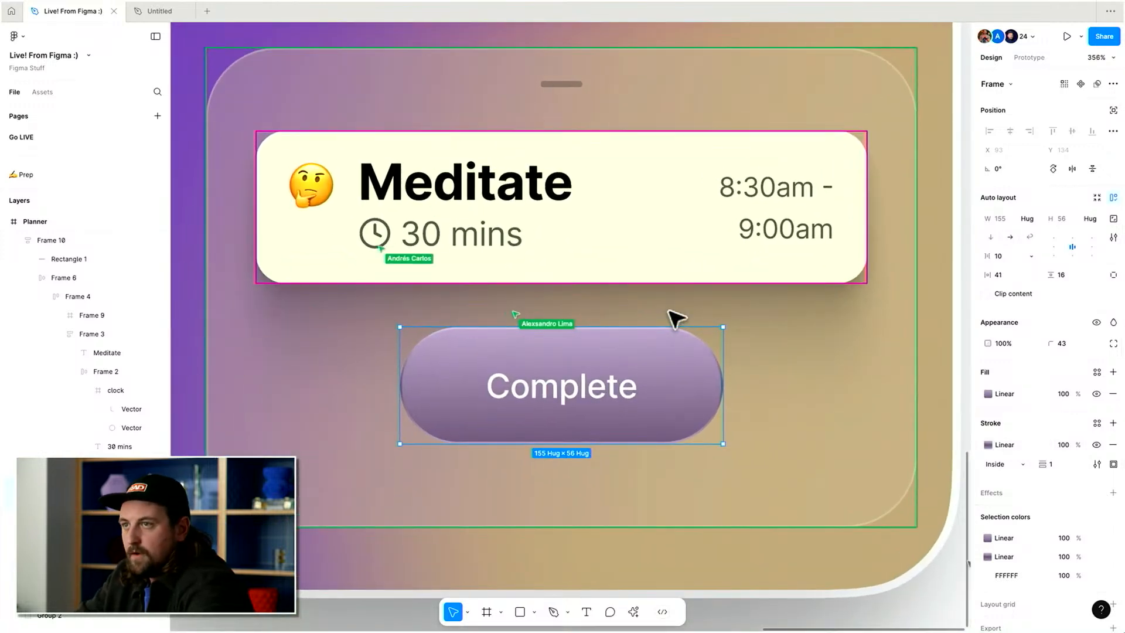
{"action": "left_click", "coordinate": [1114, 492]}
{"action": "scroll", "coordinate": [1028, 523], "scroll_direction": "down", "scroll_amount": 1}
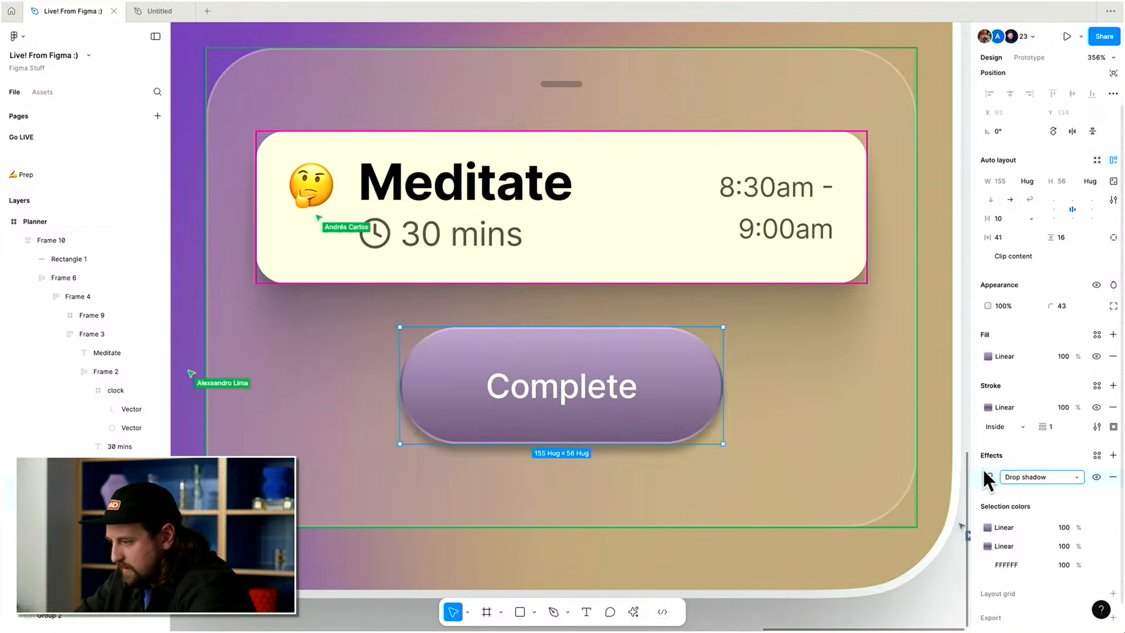
{"action": "left_click", "coordinate": [987, 476]}
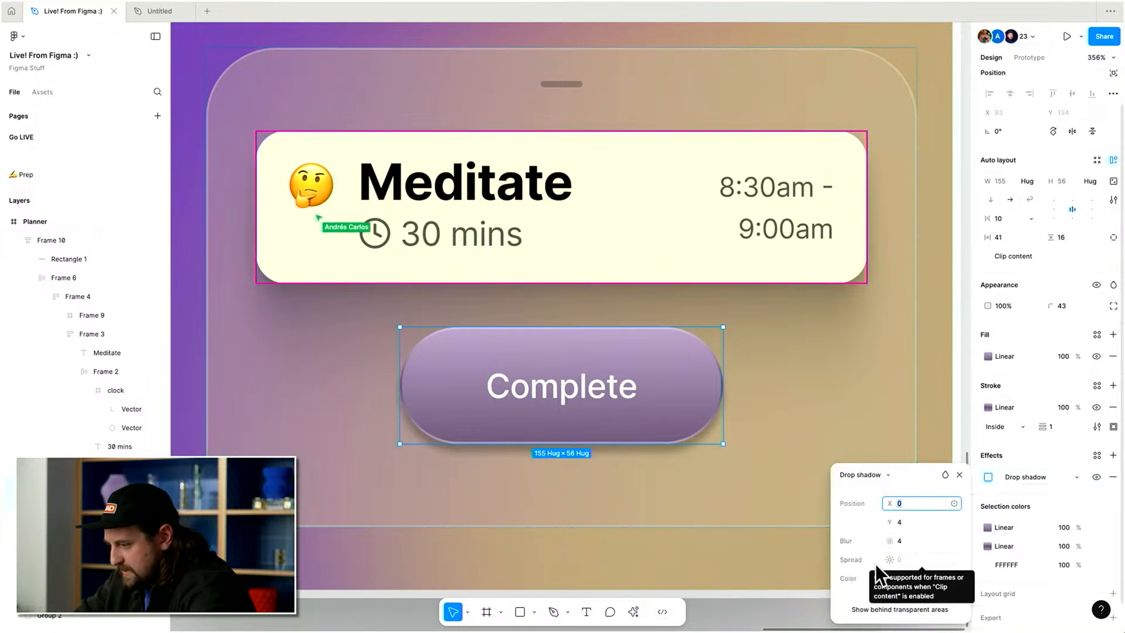
{"action": "left_click", "coordinate": [986, 258]}
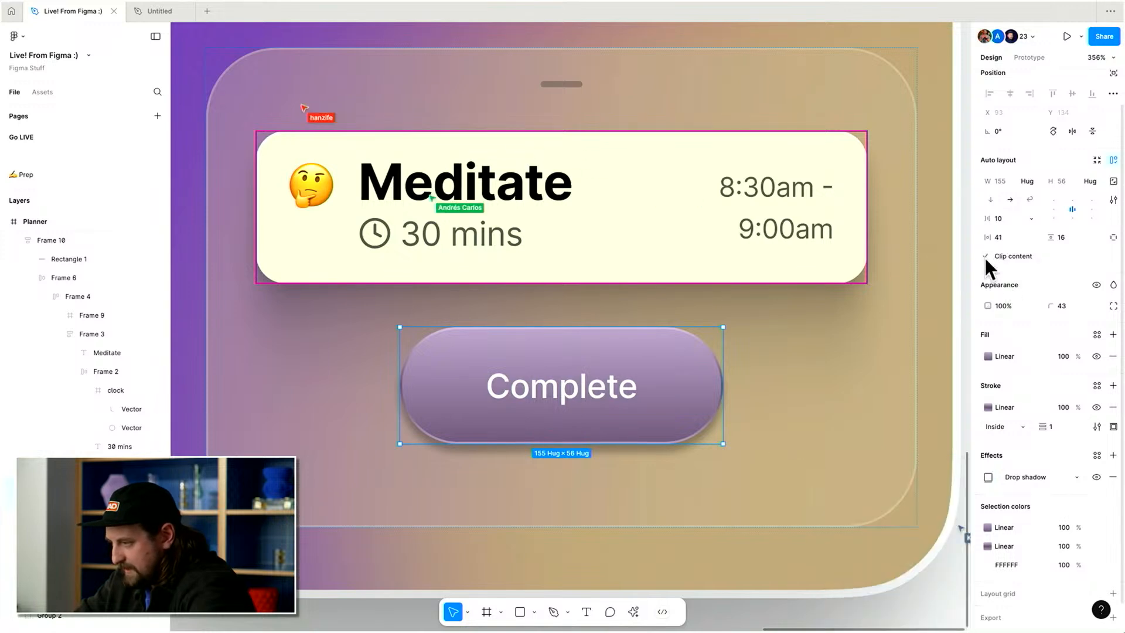
Set the drop shadow's spread to 2, blur and Y offset to 0, and colour opacity to 10%.
{"action": "left_click", "coordinate": [990, 476]}
{"action": "left_click", "coordinate": [902, 564]}
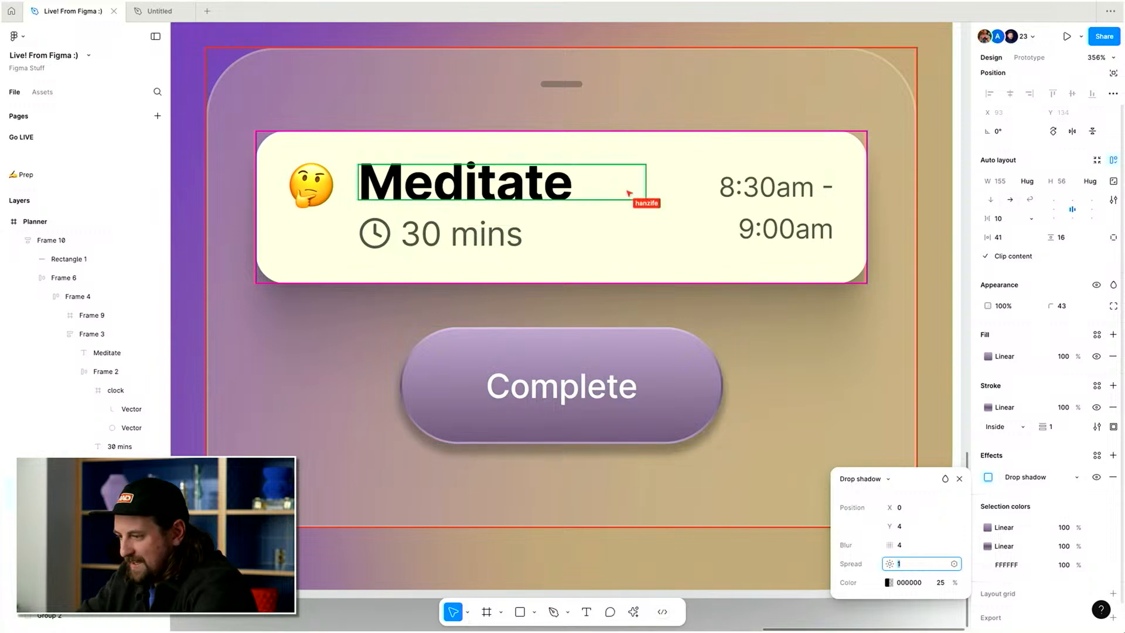
{"action": "key", "text": "Up"}
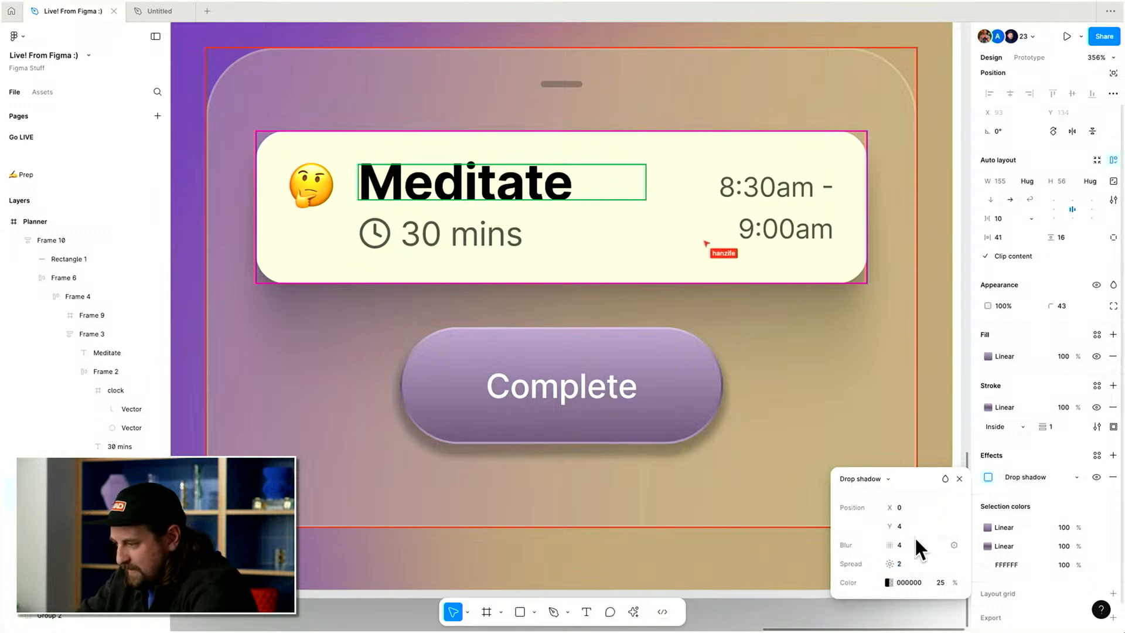
{"action": "left_click", "coordinate": [915, 545]}
{"action": "type", "text": "0"}
{"action": "key", "text": "Return"}
{"action": "left_click", "coordinate": [914, 526]}
{"action": "type", "text": "0"}
{"action": "key", "text": "Return"}
{"action": "left_click", "coordinate": [941, 582]}
{"action": "type", "text": "10"}
{"action": "key", "text": "Return"}
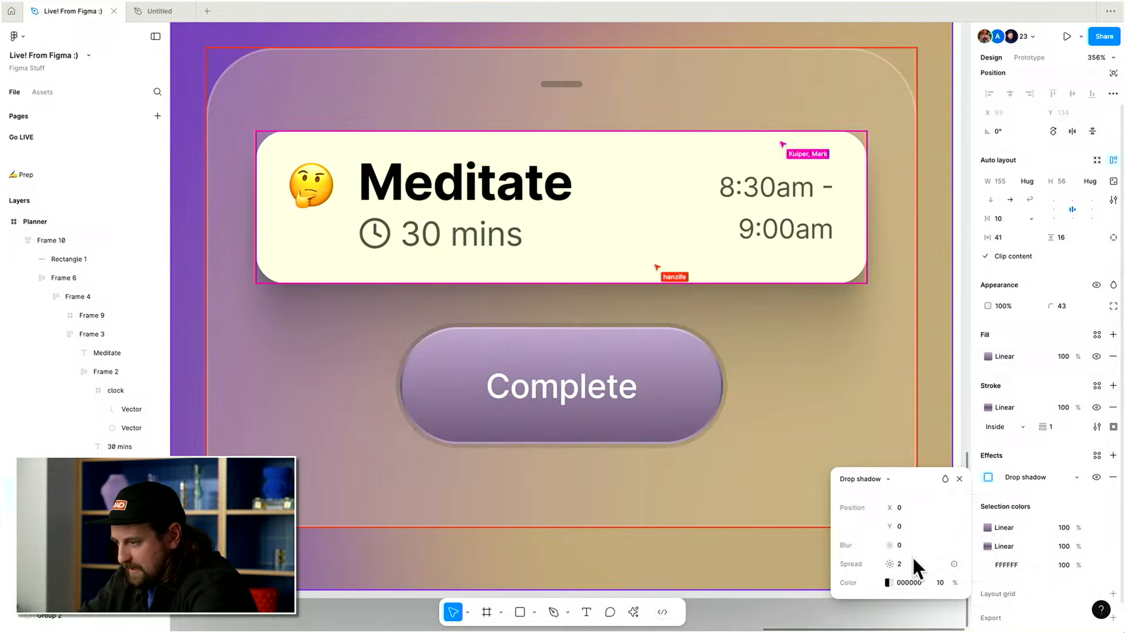
Lower the drop shadow's opacity to 8% and its spread to 1.
{"action": "key", "text": "Down"}
{"action": "key", "text": "Up"}
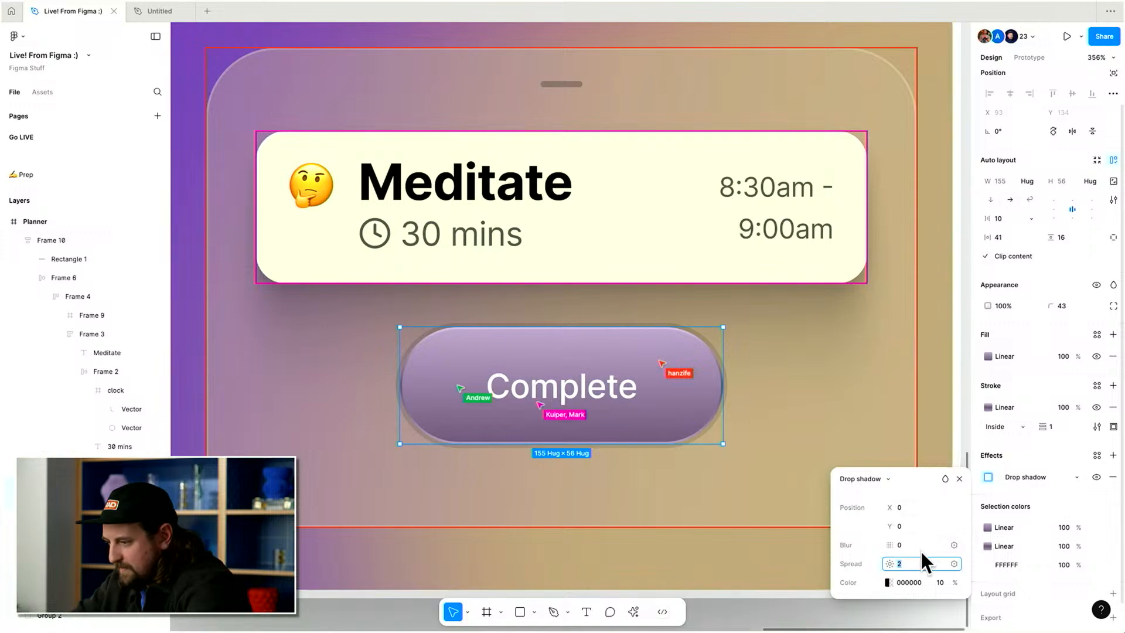
{"action": "left_click", "coordinate": [924, 583]}
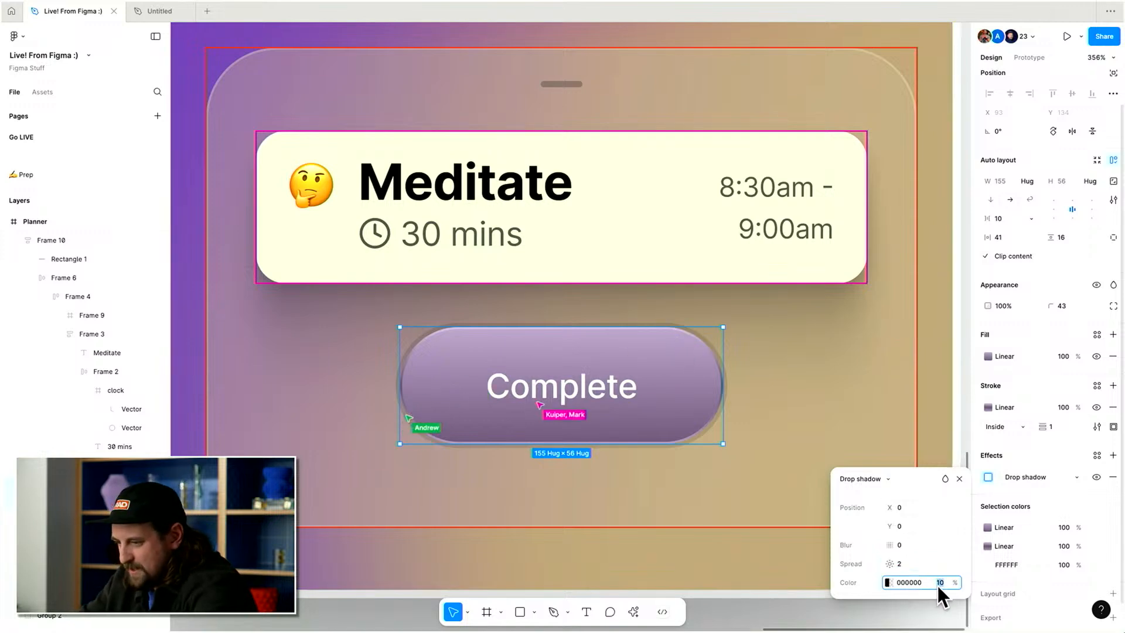
{"action": "key", "text": "shift+Up"}
{"action": "key", "text": "shift+Down"}
{"action": "key", "text": "shift+Down"}
{"action": "key", "text": "shift+Up"}
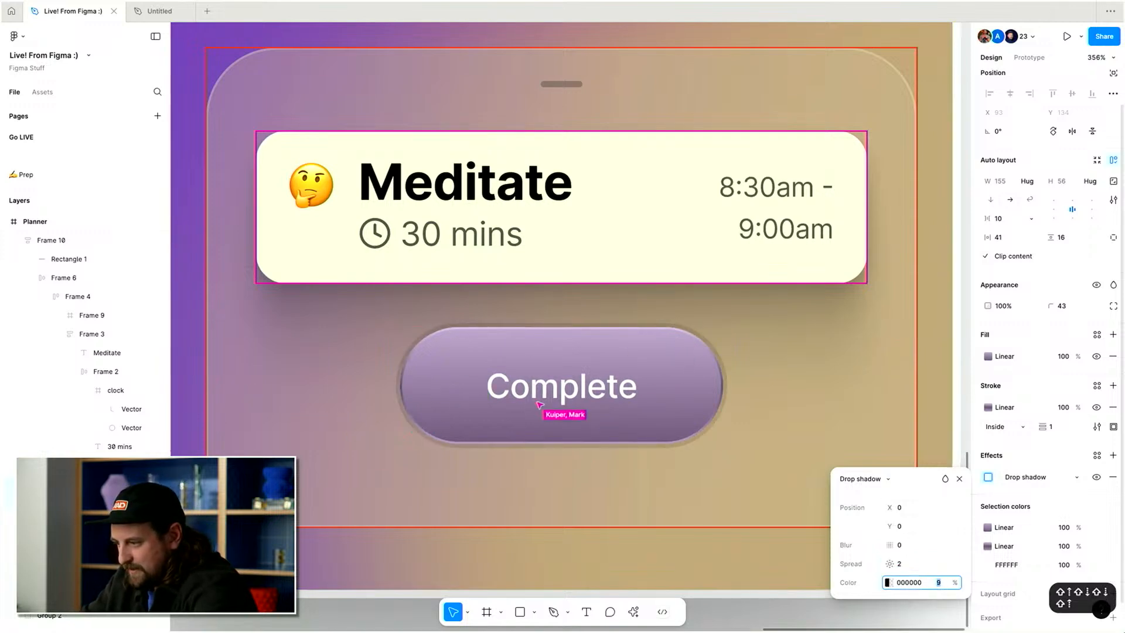
{"action": "left_click", "coordinate": [922, 564]}
{"action": "key", "text": "Down"}
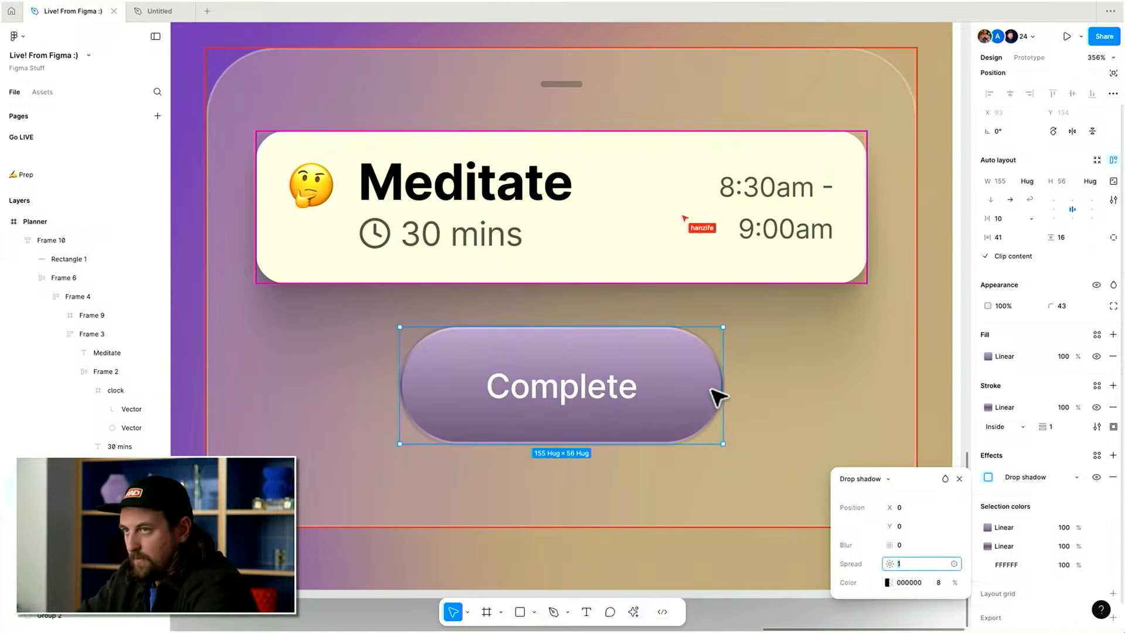
{"action": "key", "text": "Escape"}
{"action": "scroll", "coordinate": [713, 389], "scroll_direction": "down", "scroll_amount": 3}
{"action": "scroll", "coordinate": [868, 320], "scroll_direction": "down", "scroll_amount": 6}
{"action": "scroll", "coordinate": [869, 320], "scroll_direction": "up", "scroll_amount": 10}
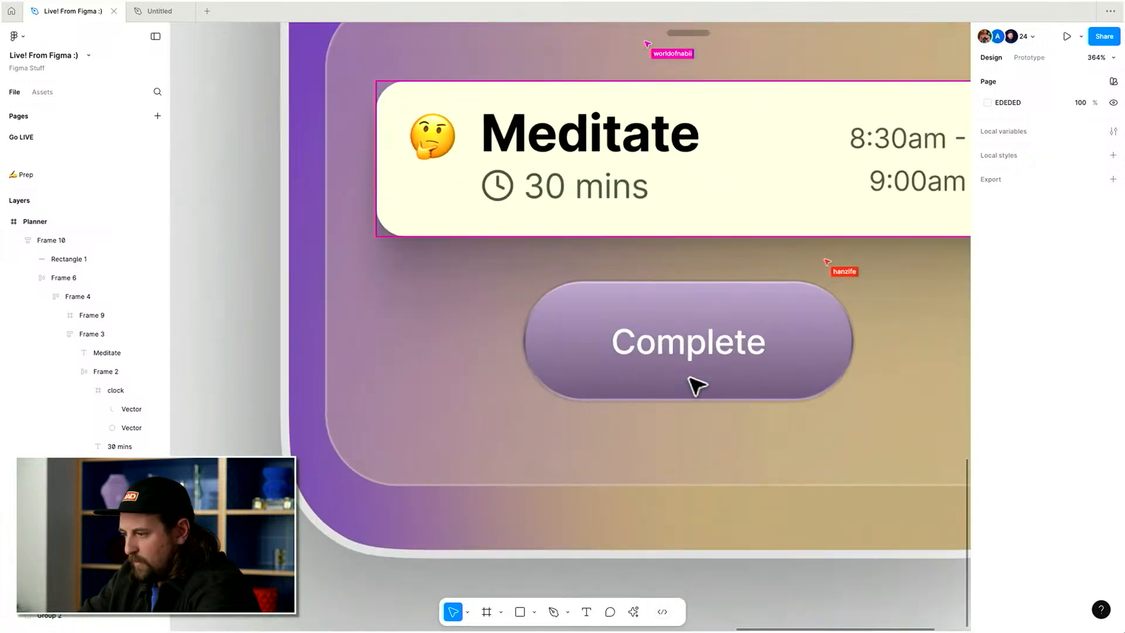
{"action": "left_click", "coordinate": [704, 354]}
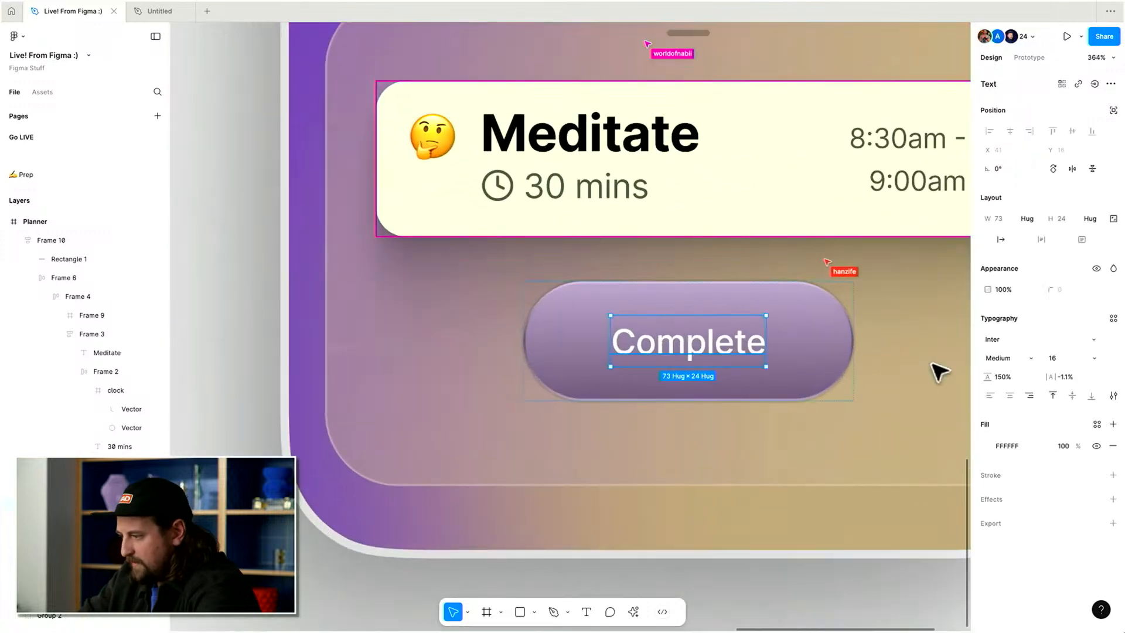
{"action": "left_click", "coordinate": [1114, 396]}
{"action": "left_click", "coordinate": [955, 513]}
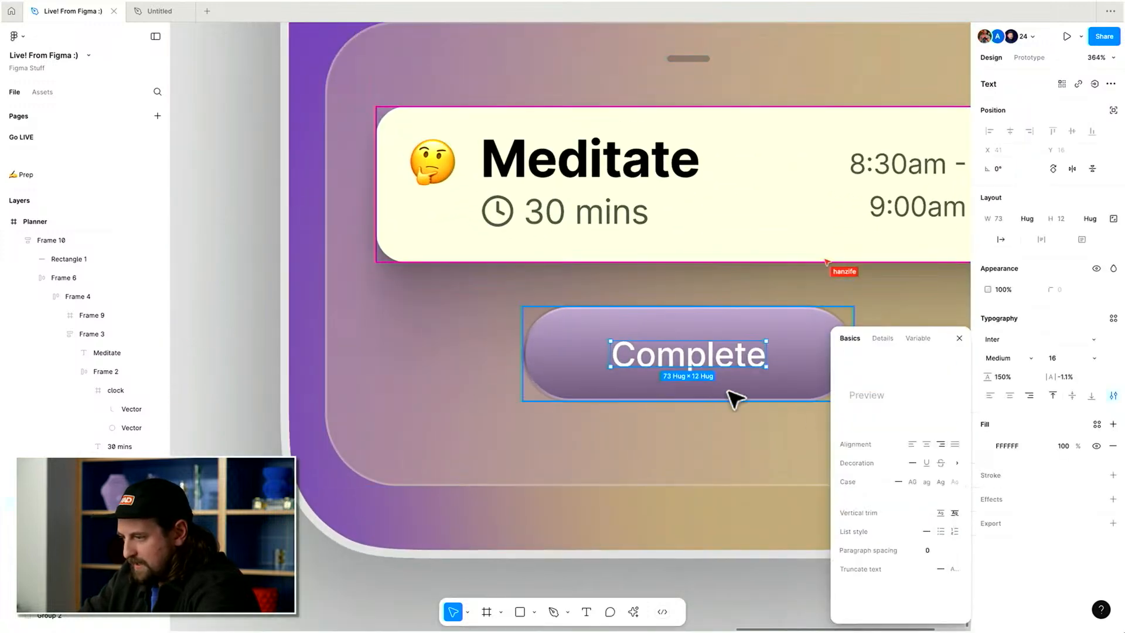
Add an inner shadow effect to the Complete label text.
{"action": "scroll", "coordinate": [723, 389], "scroll_direction": "right", "scroll_amount": 1}
{"action": "left_click", "coordinate": [664, 345]}
{"action": "scroll", "coordinate": [666, 347], "scroll_direction": "up", "scroll_amount": 2}
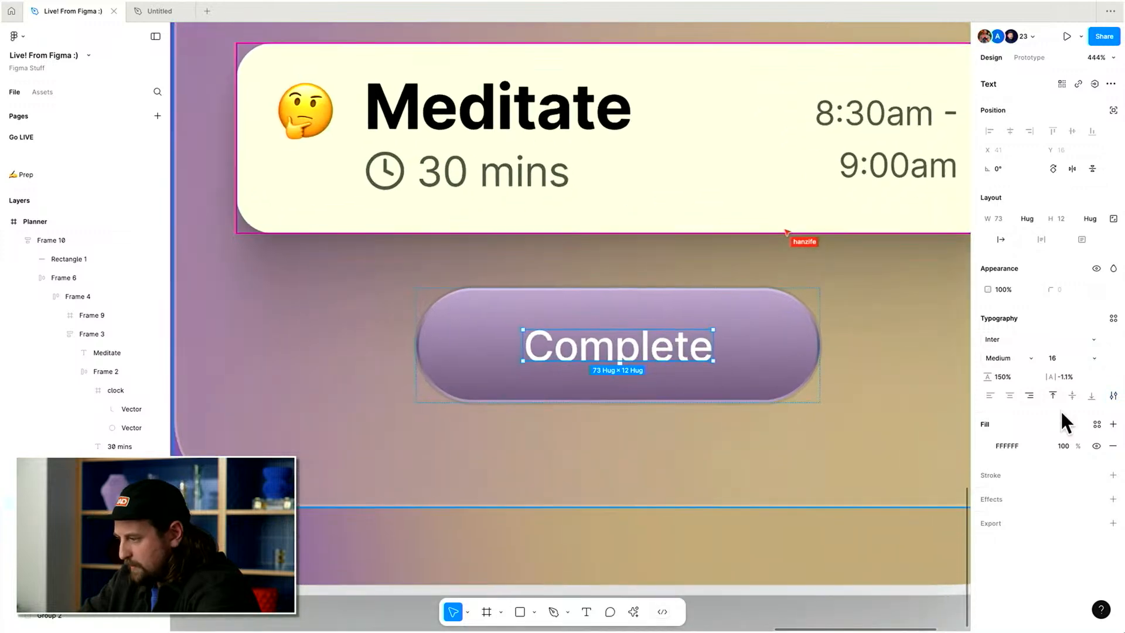
{"action": "left_click", "coordinate": [1113, 424]}
{"action": "key", "text": "super+z"}
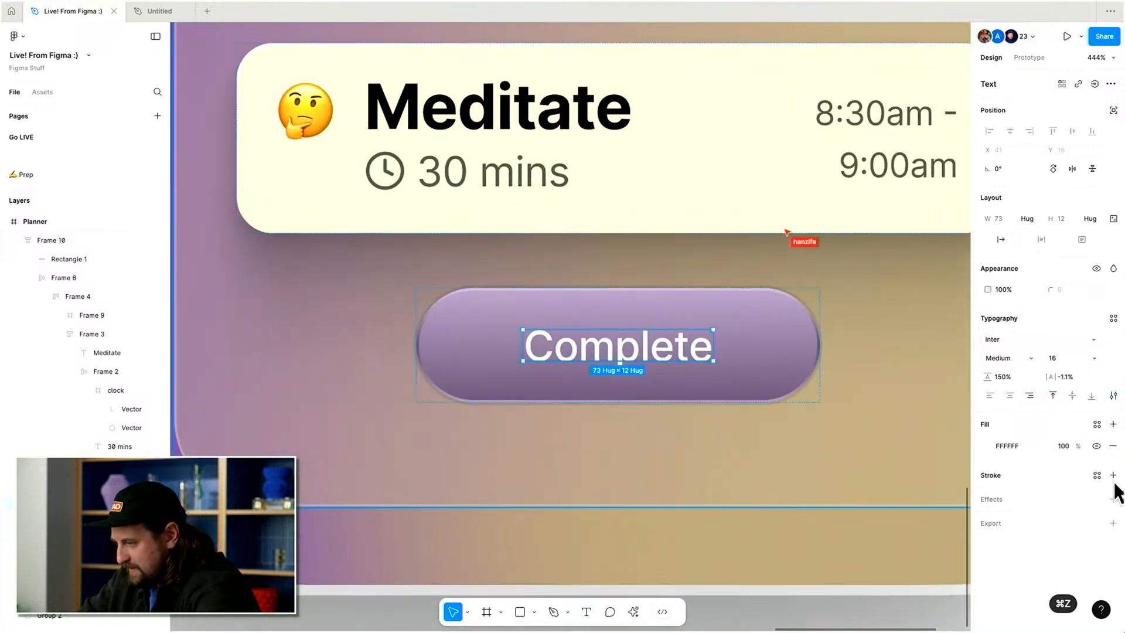
{"action": "left_click", "coordinate": [1113, 499]}
{"action": "left_click", "coordinate": [1043, 521]}
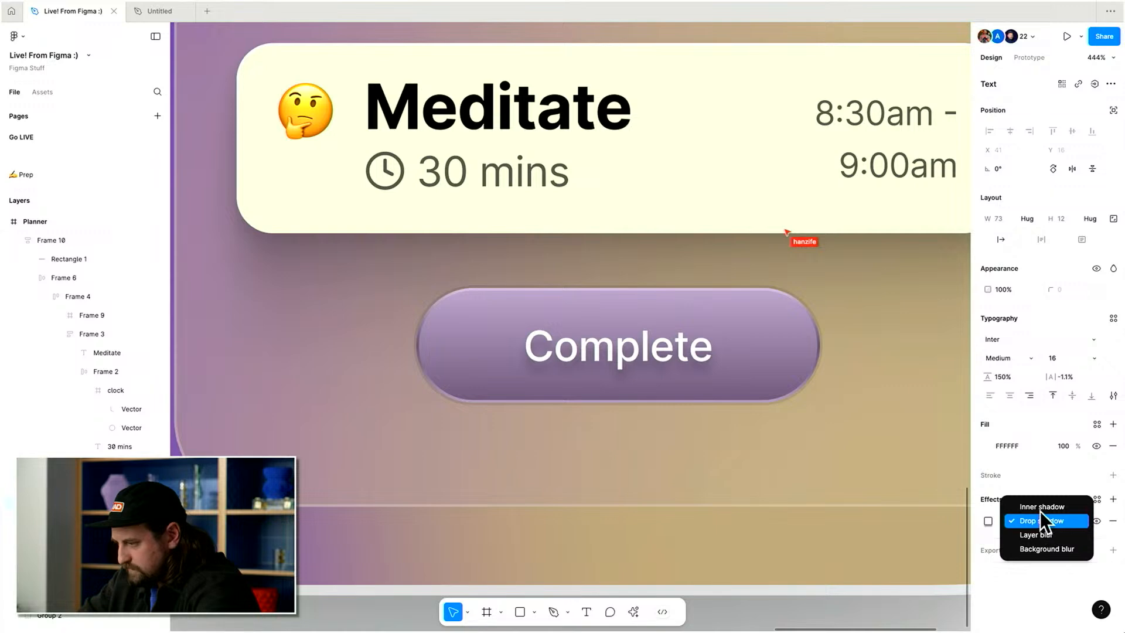
{"action": "left_click", "coordinate": [1041, 506]}
{"action": "left_click", "coordinate": [988, 521]}
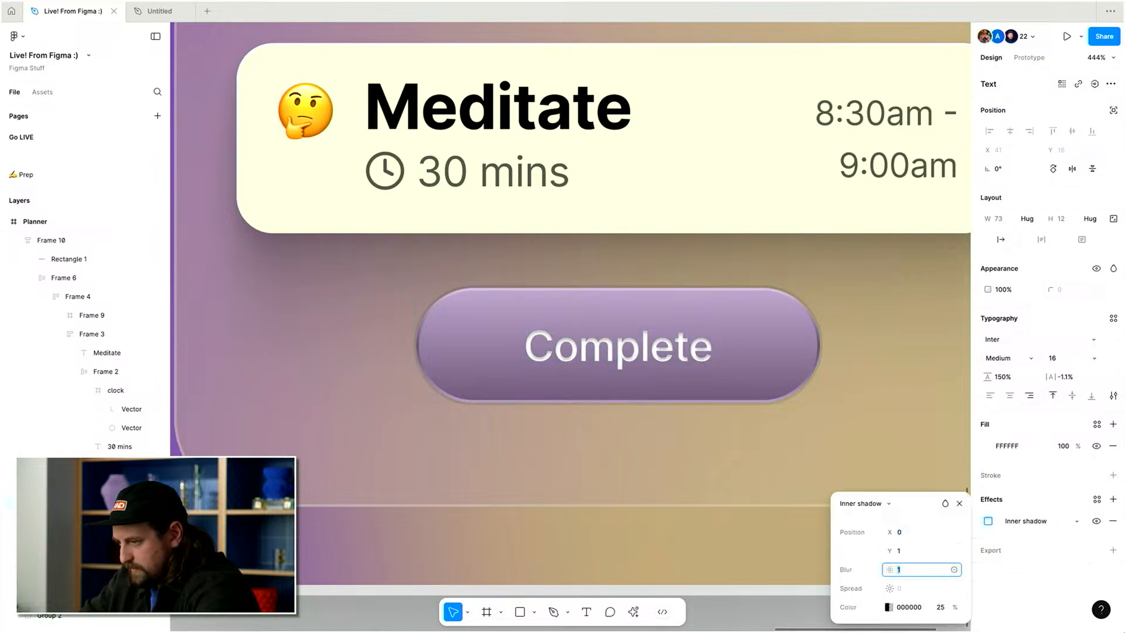
Set the Complete label's fill to 000000 at 80% opacity.
{"action": "left_click", "coordinate": [1063, 445]}
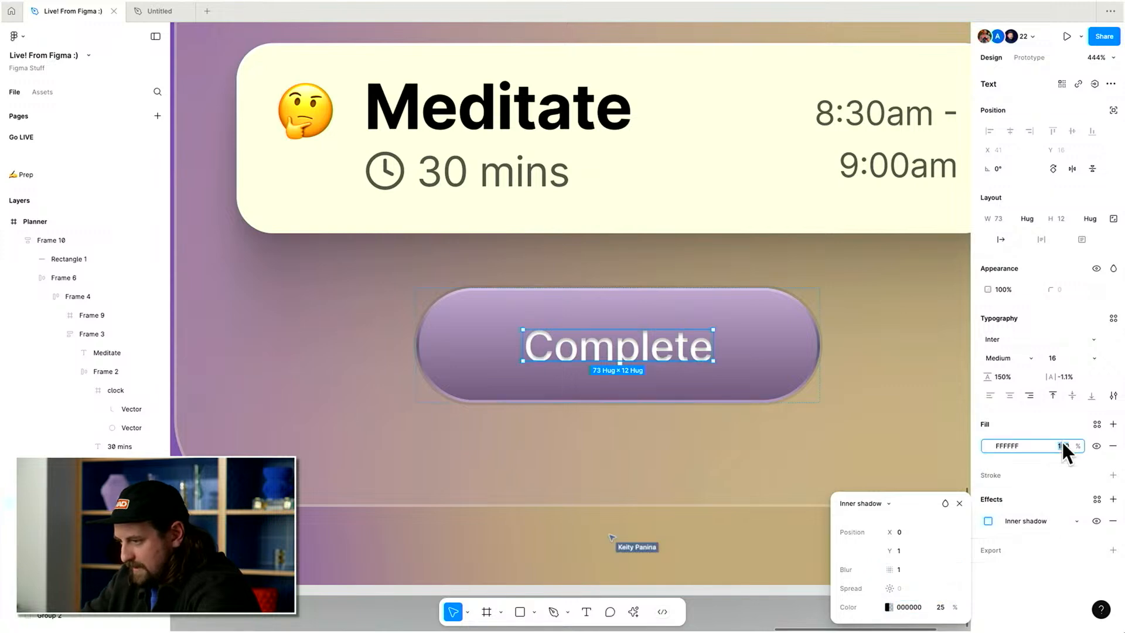
{"action": "key", "text": "shift+Down"}
{"action": "key", "text": "shift+Down"}
{"action": "key", "text": "shift+Down"}
{"action": "key", "text": "shift+Up"}
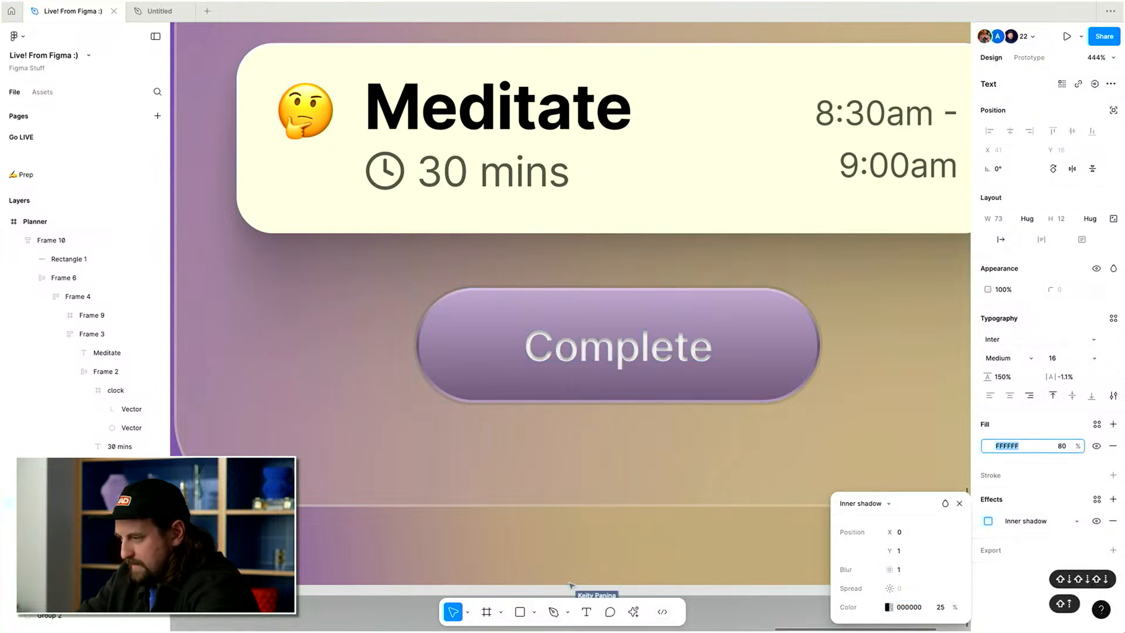
{"action": "type", "text": "000000"}
{"action": "key", "text": "Return"}
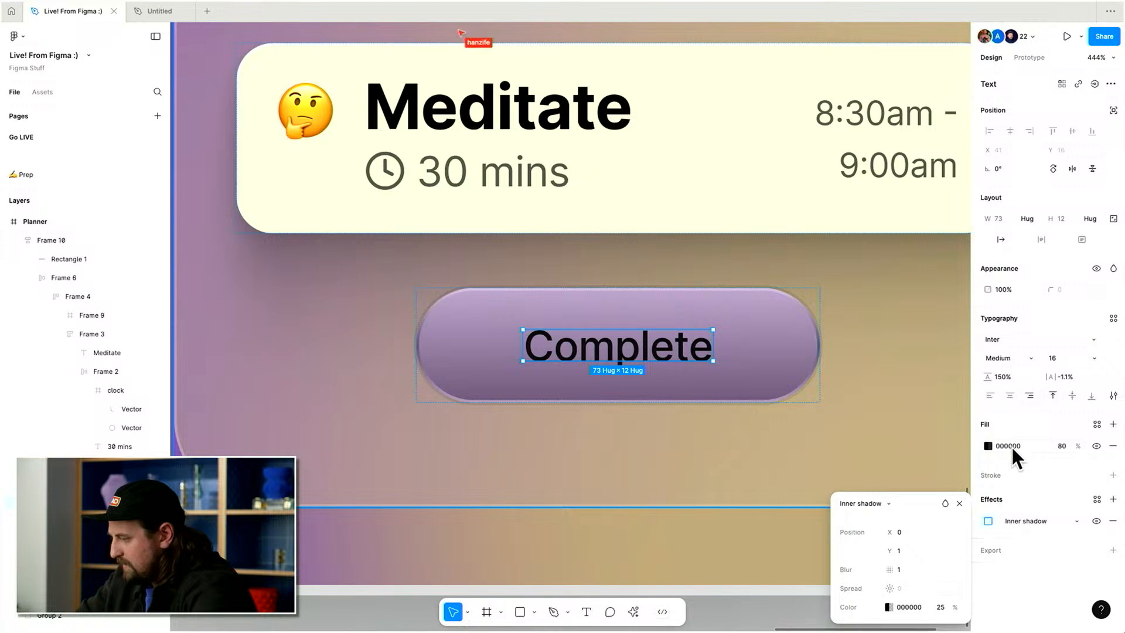
Set the blurred blob group's opacity to 50%.
{"action": "scroll", "coordinate": [885, 428], "scroll_direction": "down", "scroll_amount": 10}
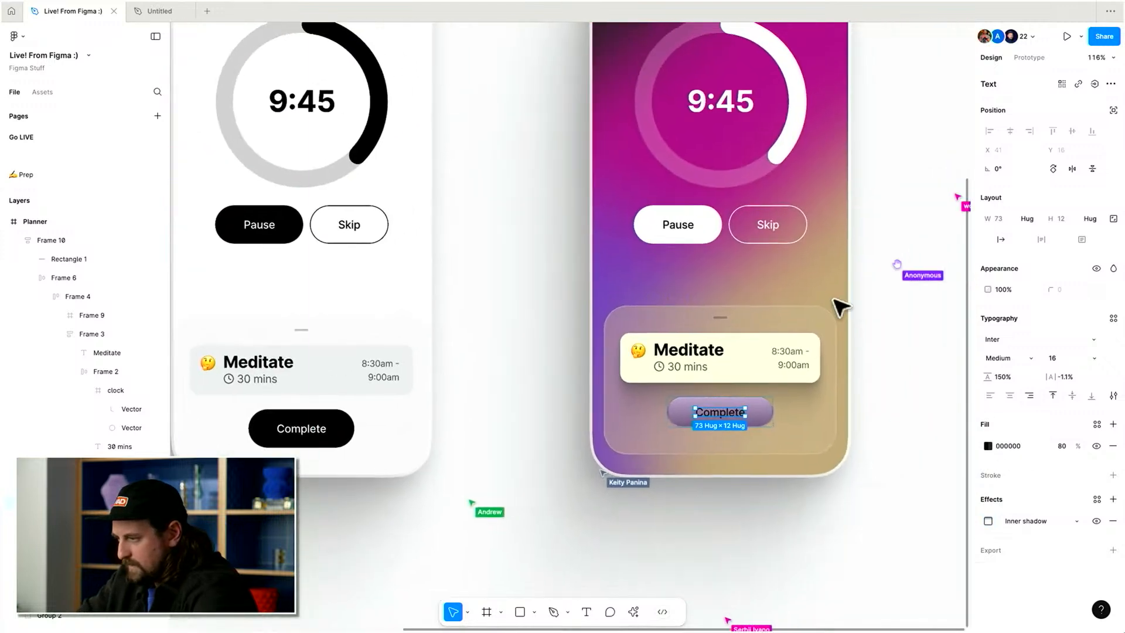
{"action": "double_click", "coordinate": [829, 249]}
{"action": "key", "text": "super+z"}
{"action": "key", "text": "5"}
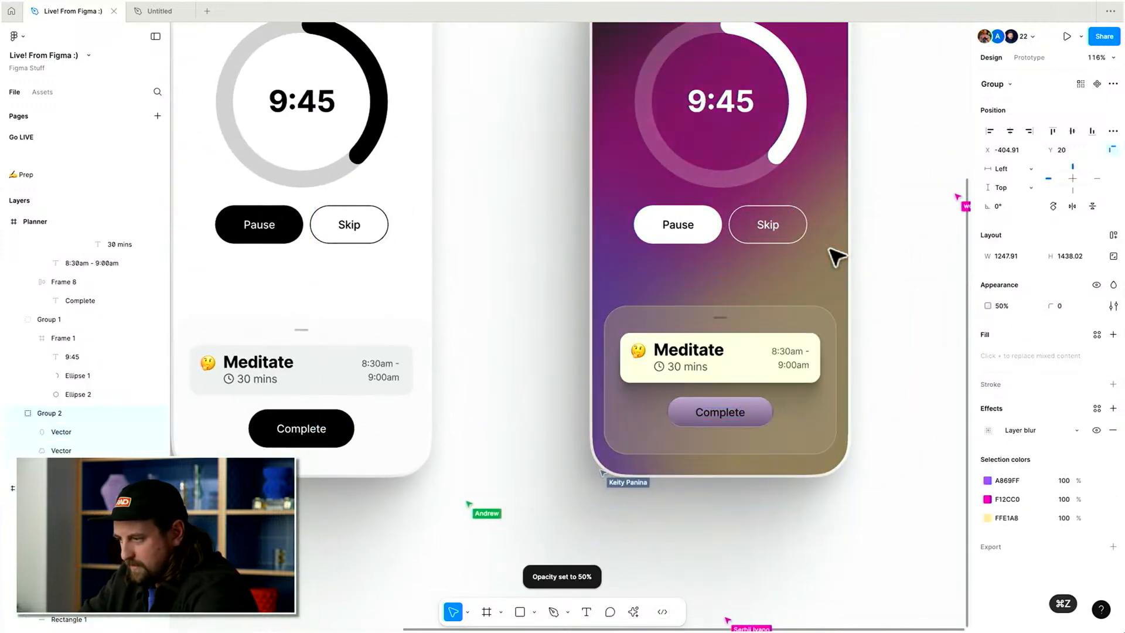
{"action": "scroll", "coordinate": [837, 256], "scroll_direction": "up", "scroll_amount": 2}
{"action": "scroll", "coordinate": [837, 256], "scroll_direction": "right", "scroll_amount": 2}
{"action": "left_click", "coordinate": [687, 441]}
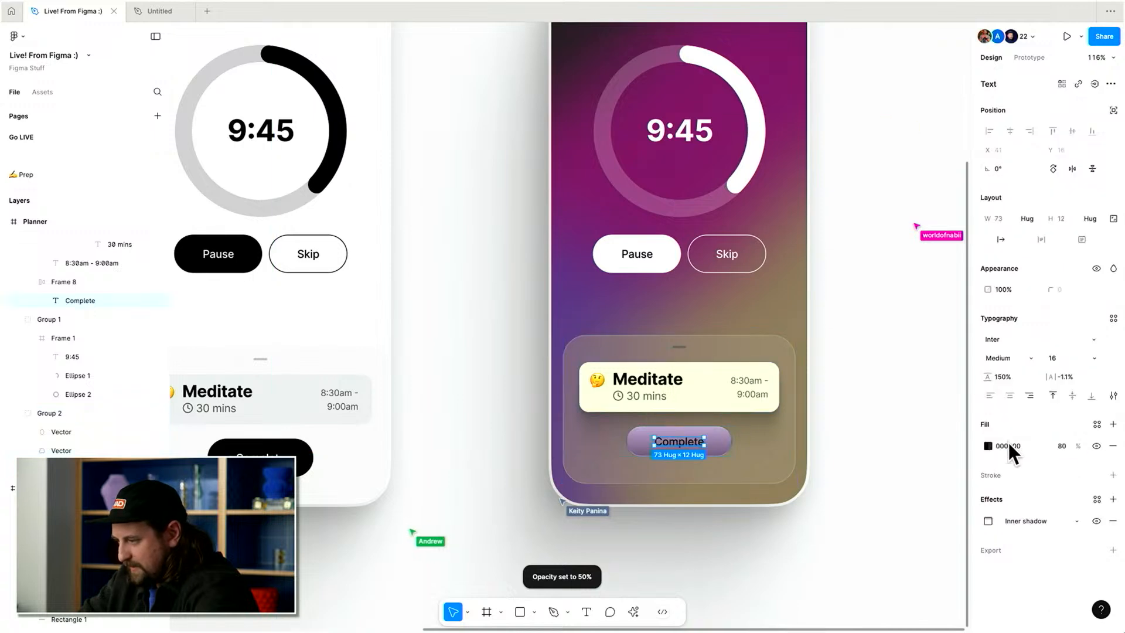
{"action": "key", "text": "Escape"}
{"action": "scroll", "coordinate": [703, 448], "scroll_direction": "up", "scroll_amount": 6}
{"action": "left_click", "coordinate": [719, 423]}
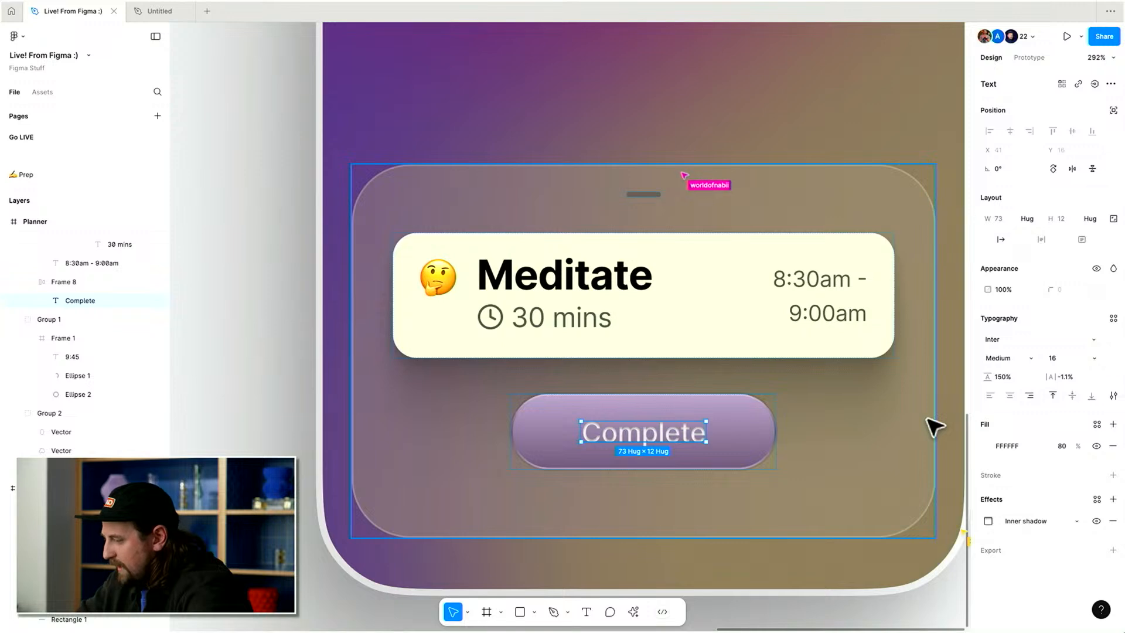
Add a 50% middle stop to the button's fill gradient and lighten its colour slightly.
{"action": "left_click", "coordinate": [759, 427]}
{"action": "left_click", "coordinate": [990, 393]}
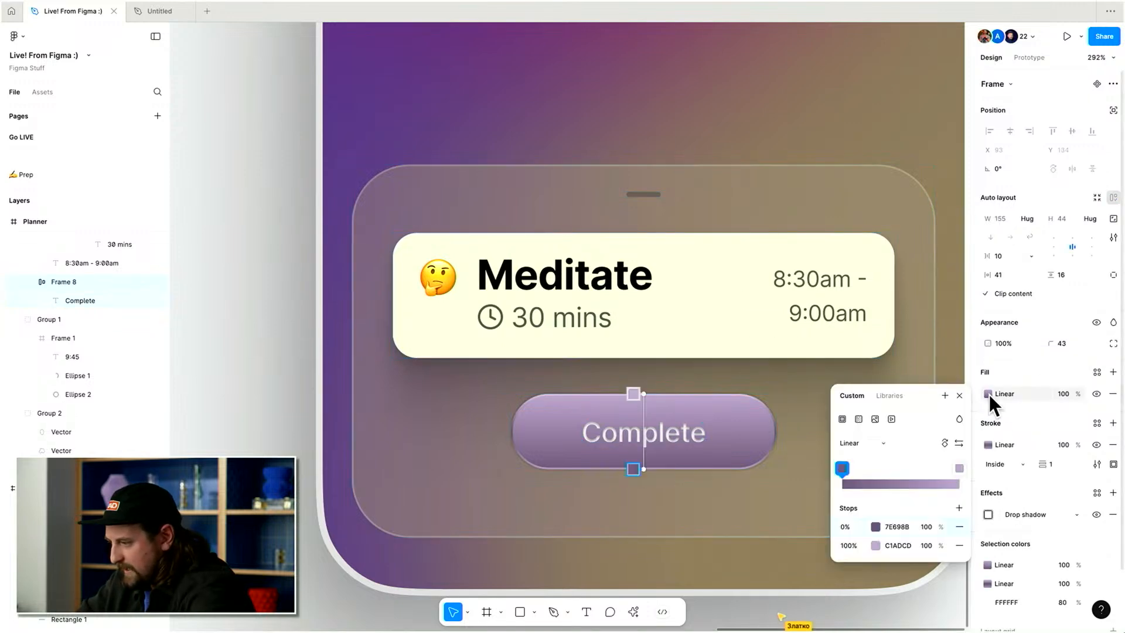
{"action": "left_click", "coordinate": [960, 508]}
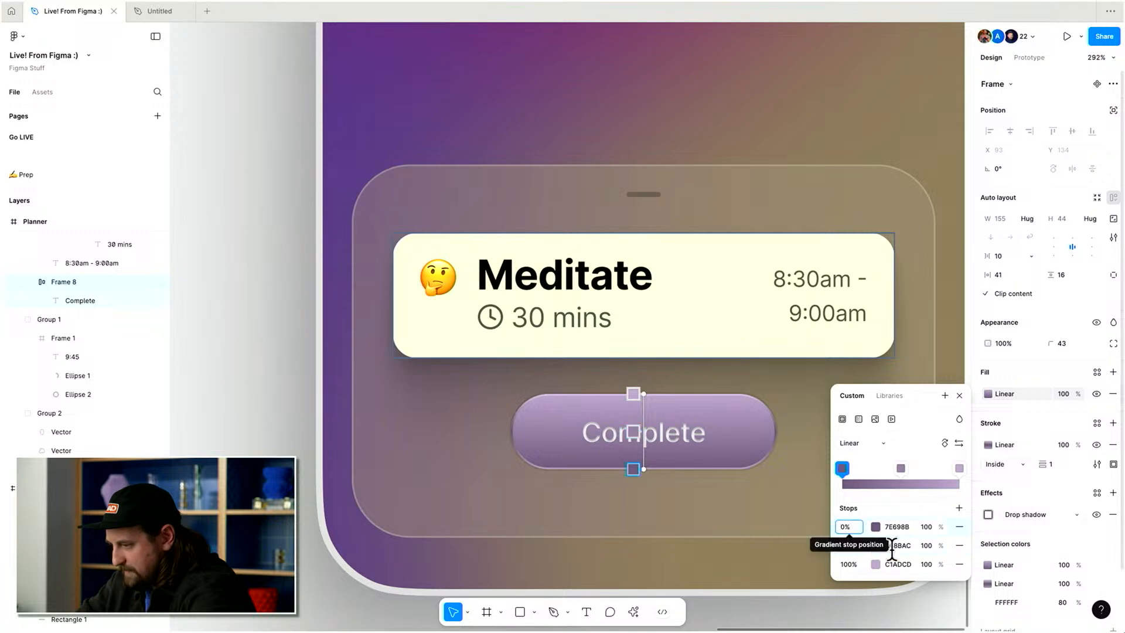
{"action": "left_click", "coordinate": [897, 545]}
{"action": "left_click", "coordinate": [875, 545]}
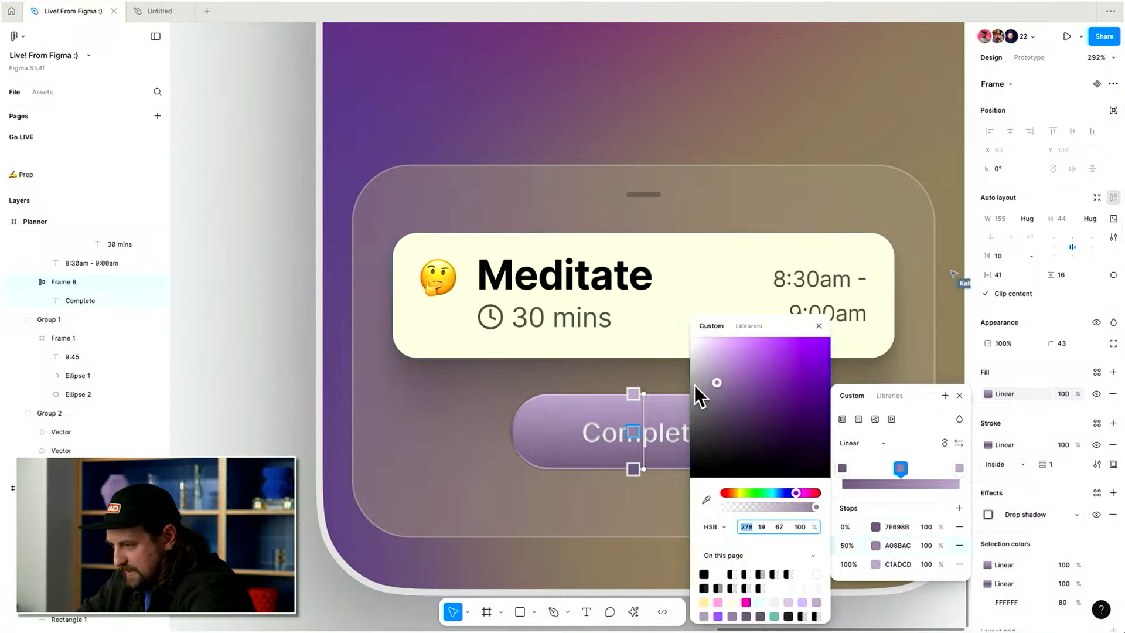
{"action": "left_click", "coordinate": [725, 397]}
{"action": "mouse_move", "coordinate": [726, 397]}
{"action": "left_mouse_down"}
{"action": "mouse_move", "coordinate": [723, 371]}
{"action": "mouse_move", "coordinate": [718, 383]}
{"action": "left_mouse_up"}
{"action": "key", "text": "Escape"}
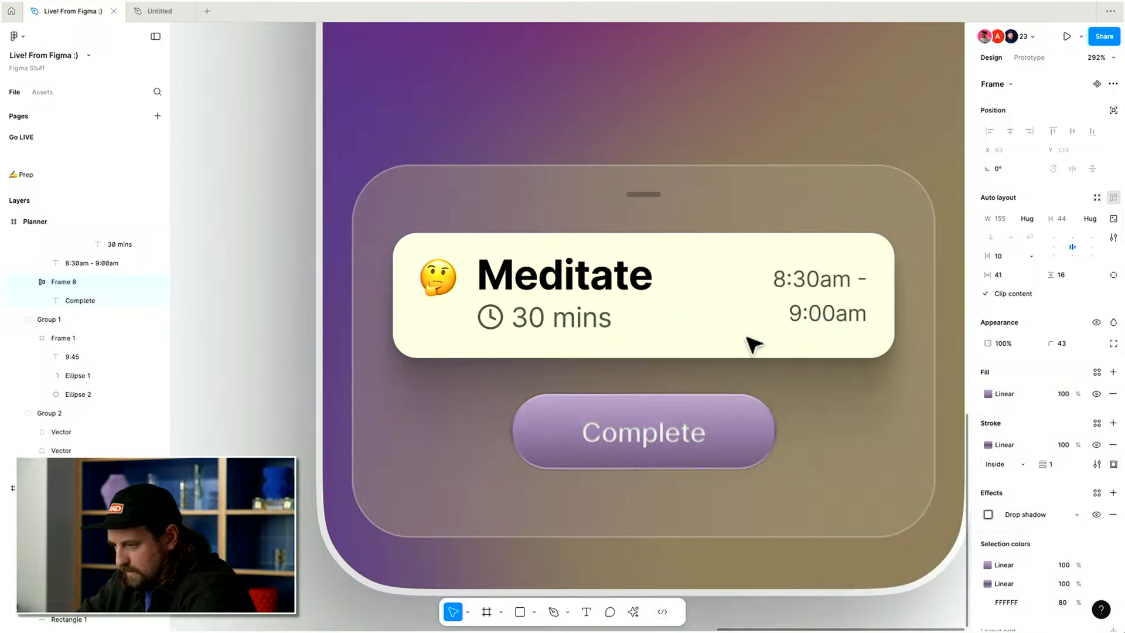
Add a black fill layer at 20% opacity on top of the button's gradient fill.
{"action": "scroll", "coordinate": [753, 329], "scroll_direction": "right", "scroll_amount": 1}
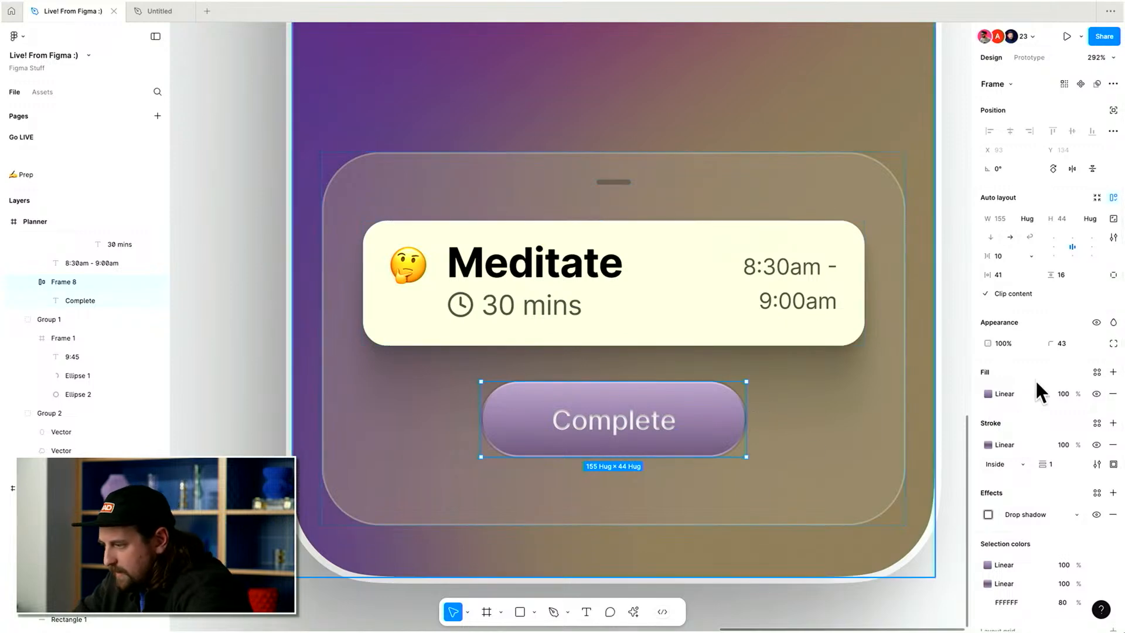
{"action": "left_click", "coordinate": [1113, 371]}
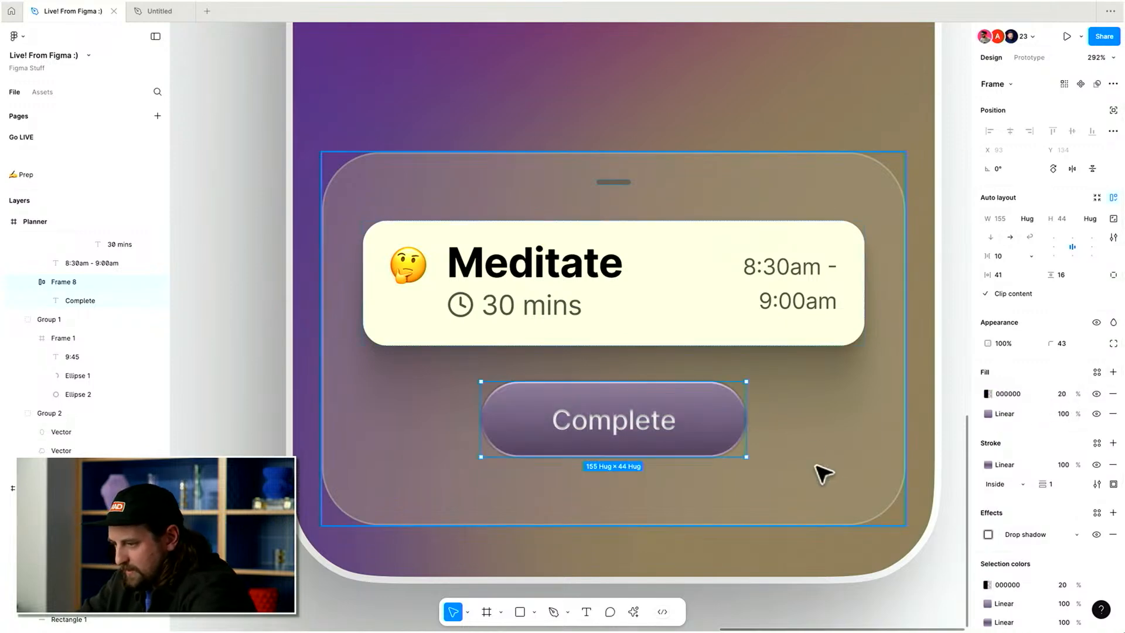
Make the Complete label bold.
{"action": "double_click", "coordinate": [603, 420]}
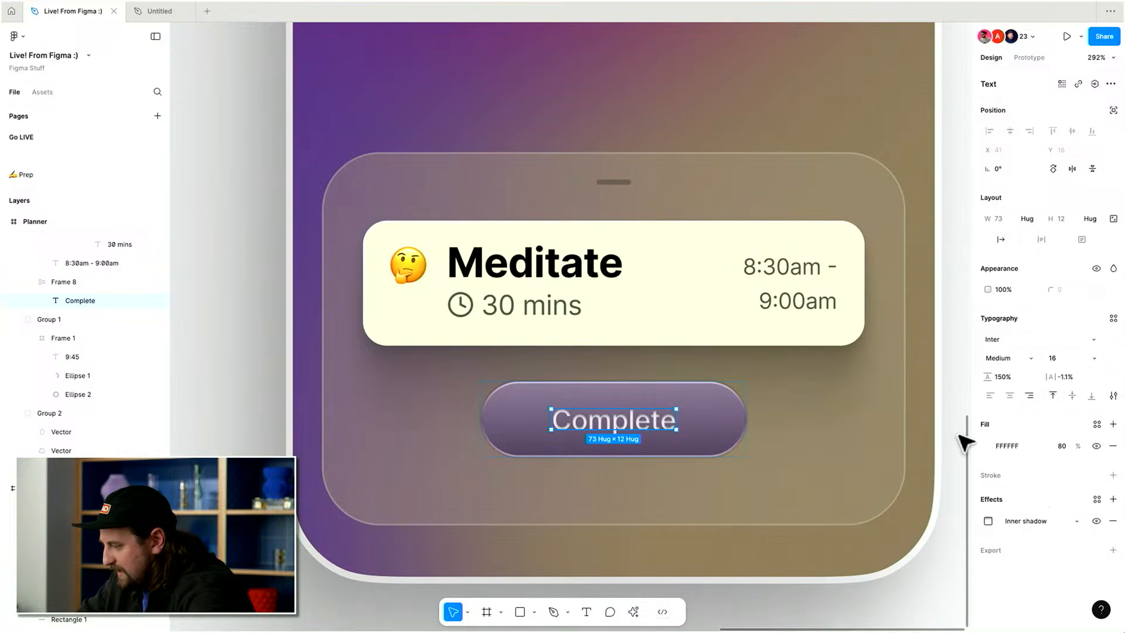
{"action": "key", "text": "super+b"}
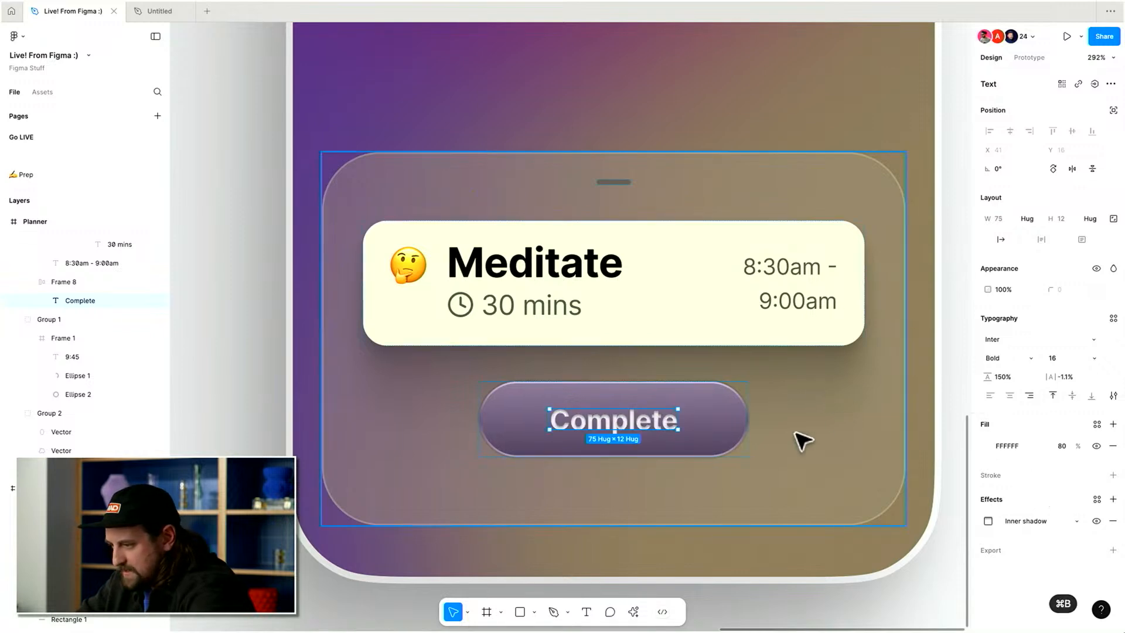
Adjust the Complete label's inner shadow to Y 0.5, blur 0 and black at 65% opacity.
{"action": "left_click", "coordinate": [989, 521]}
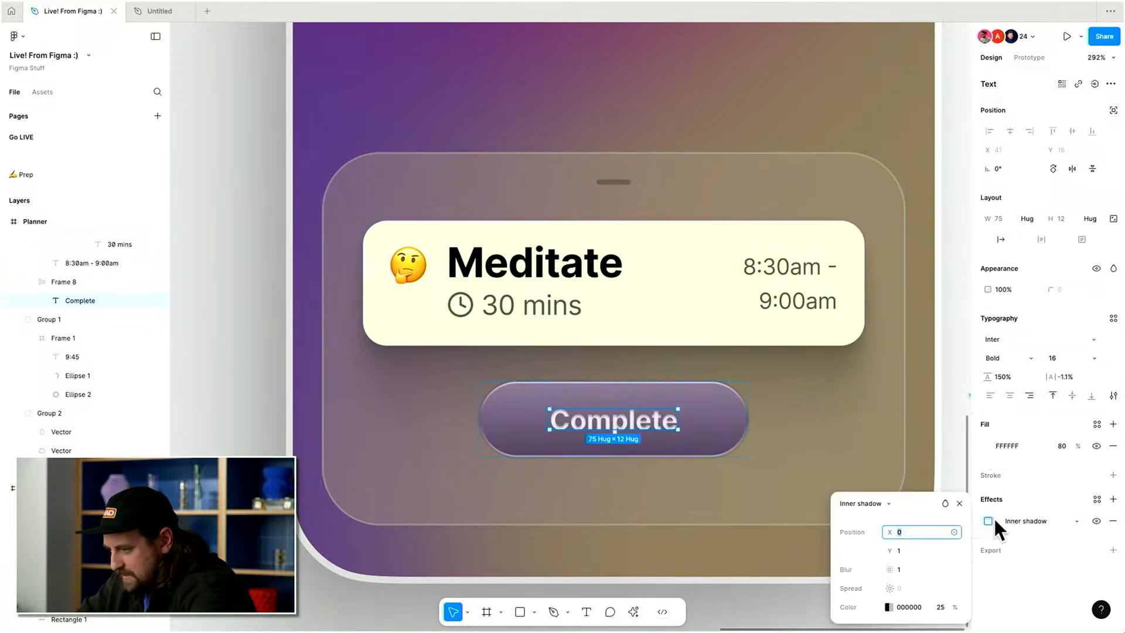
{"action": "left_click", "coordinate": [909, 569]}
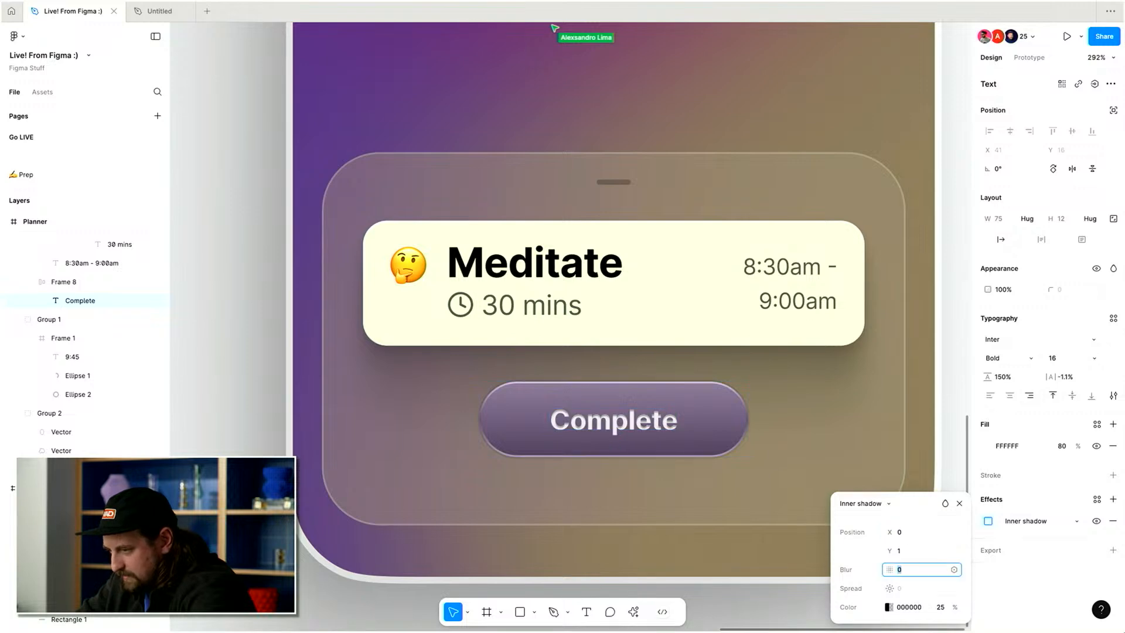
{"action": "left_click", "coordinate": [940, 607]}
{"action": "key", "text": "shift+Up"}
{"action": "key", "text": "shift+Up"}
{"action": "key", "text": "shift+Up"}
{"action": "key", "text": "shift+Up"}
{"action": "key", "text": "shift+Up"}
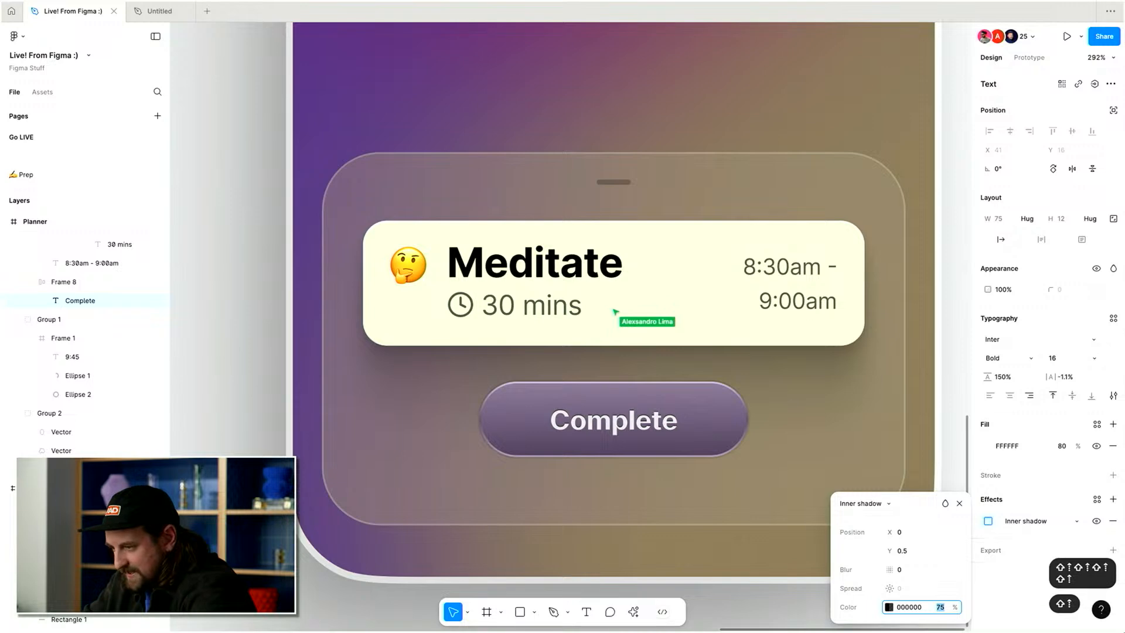
{"action": "key", "text": "shift+Up"}
{"action": "key", "text": "shift+Down"}
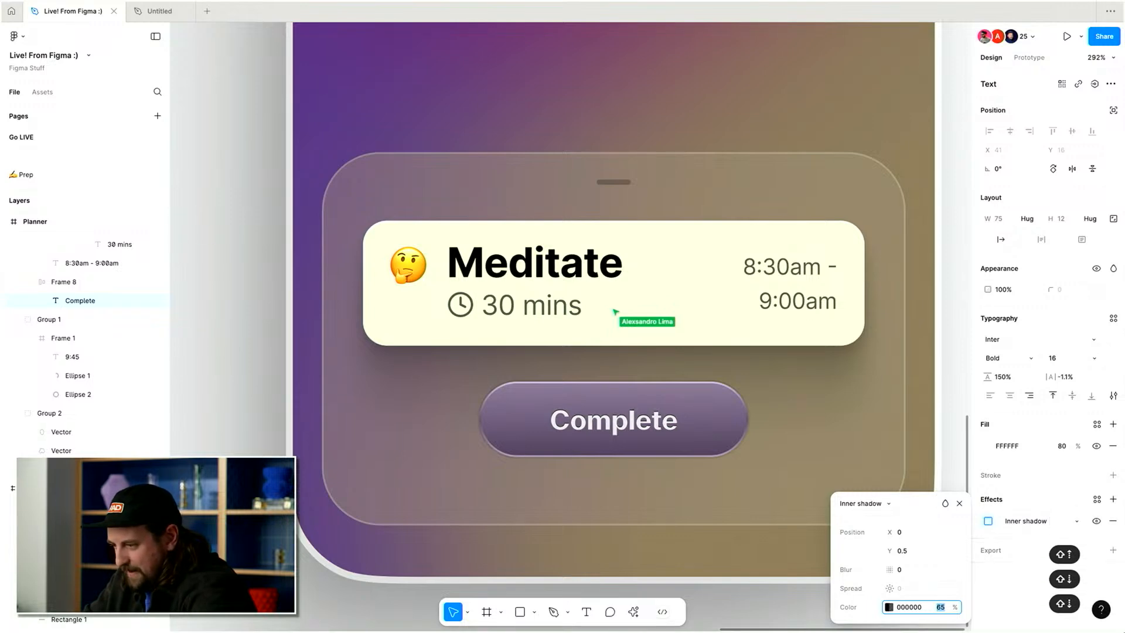
{"action": "key", "text": "Escape"}
{"action": "key", "text": "Escape"}
Set the Complete button's bottom padding separately to 22.
{"action": "scroll", "coordinate": [802, 450], "scroll_direction": "down", "scroll_amount": 8}
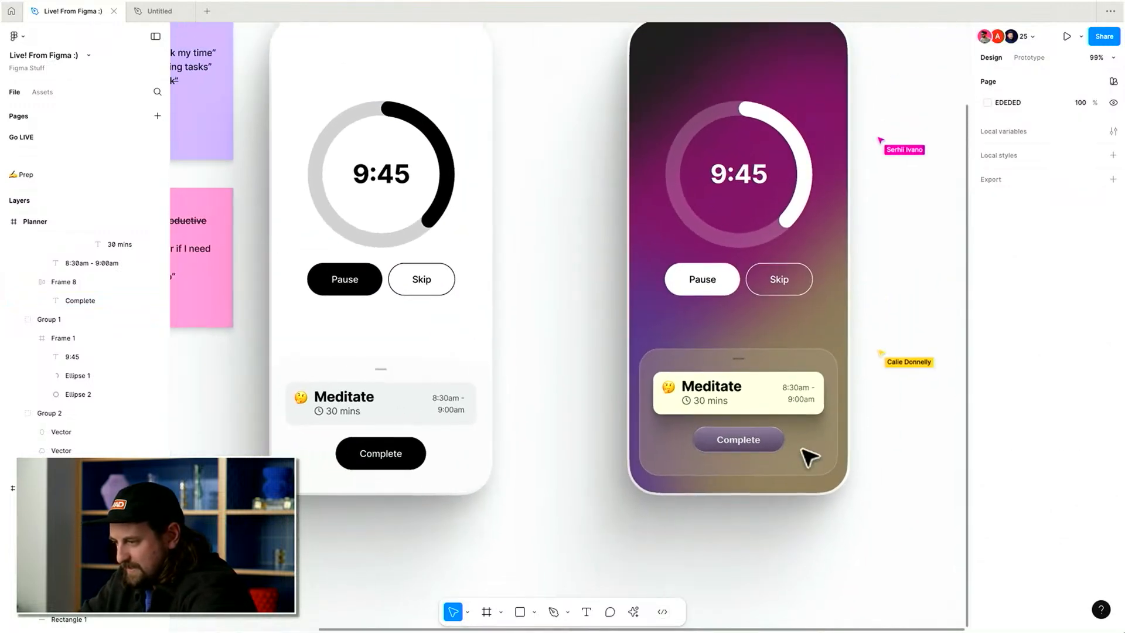
{"action": "scroll", "coordinate": [797, 448], "scroll_direction": "down", "scroll_amount": 2}
{"action": "left_click", "coordinate": [779, 442]}
{"action": "left_click", "coordinate": [1114, 344]}
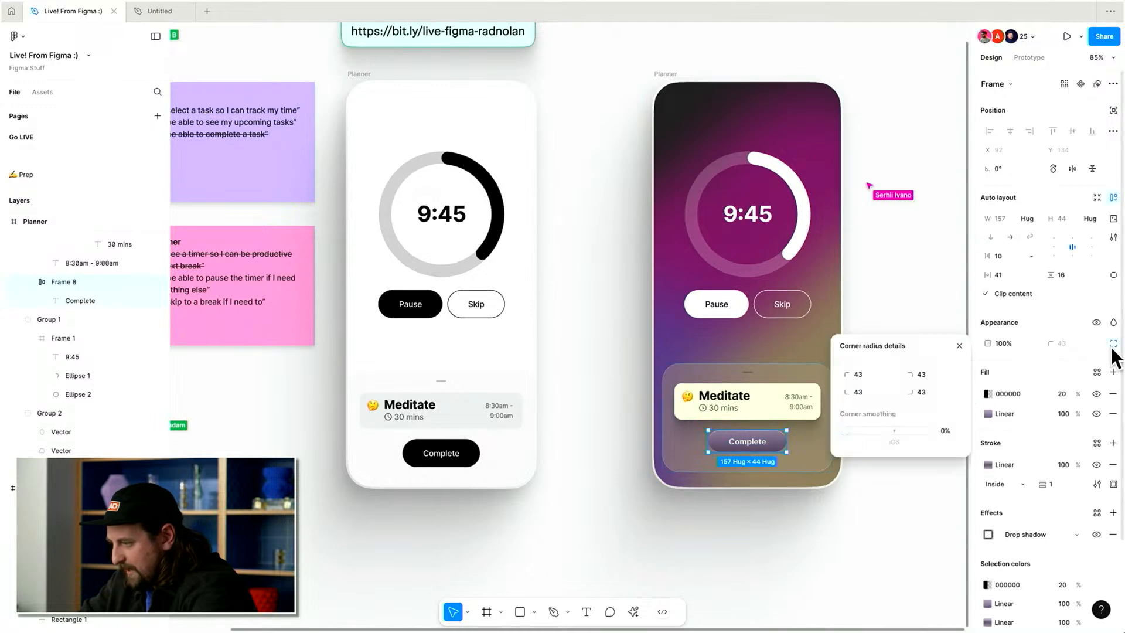
{"action": "left_click", "coordinate": [1115, 276]}
{"action": "left_click", "coordinate": [1077, 291]}
{"action": "key", "text": "shift+Up"}
{"action": "key", "text": "Down"}
{"action": "key", "text": "Down"}
{"action": "key", "text": "Down"}
{"action": "key", "text": "Down"}
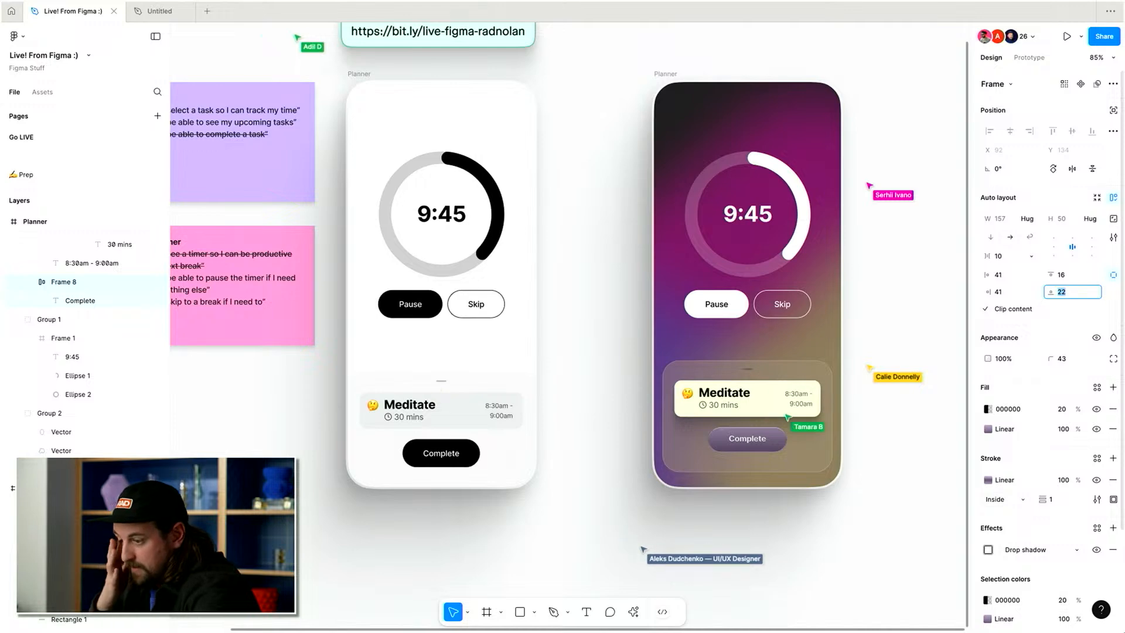
{"action": "left_click", "coordinate": [930, 284]}
{"action": "scroll", "coordinate": [870, 322], "scroll_direction": "right", "scroll_amount": 3}
{"action": "scroll", "coordinate": [870, 322], "scroll_direction": "up", "scroll_amount": 2}
{"action": "scroll", "coordinate": [728, 436], "scroll_direction": "up", "scroll_amount": 5}
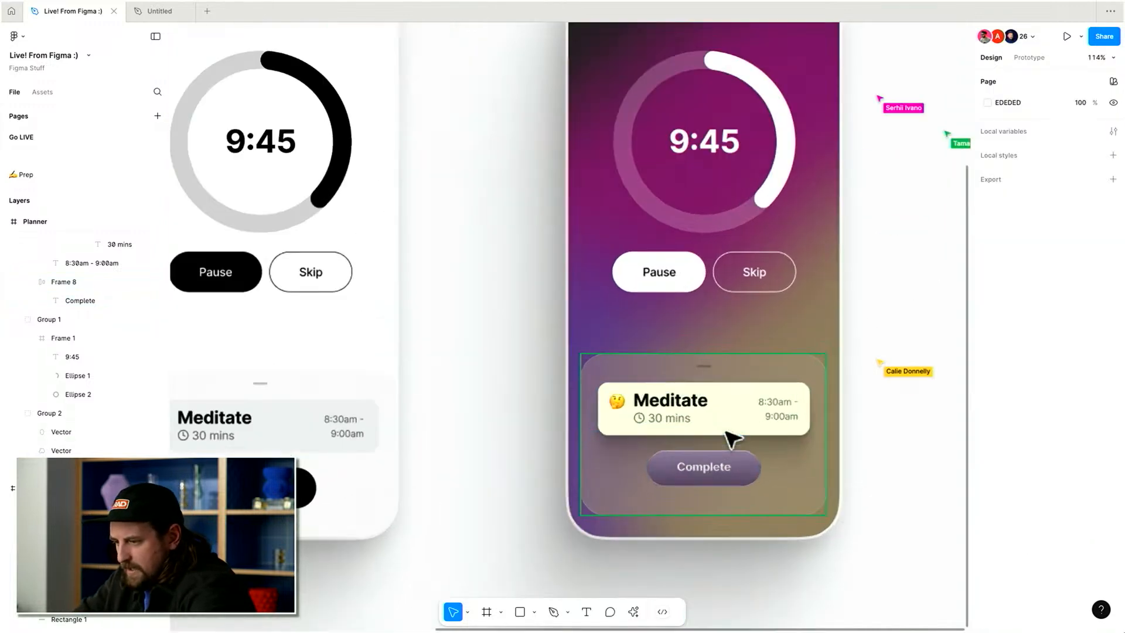
{"action": "left_click", "coordinate": [740, 433]}
{"action": "scroll", "coordinate": [756, 452], "scroll_direction": "up", "scroll_amount": 1}
{"action": "left_click", "coordinate": [866, 306]}
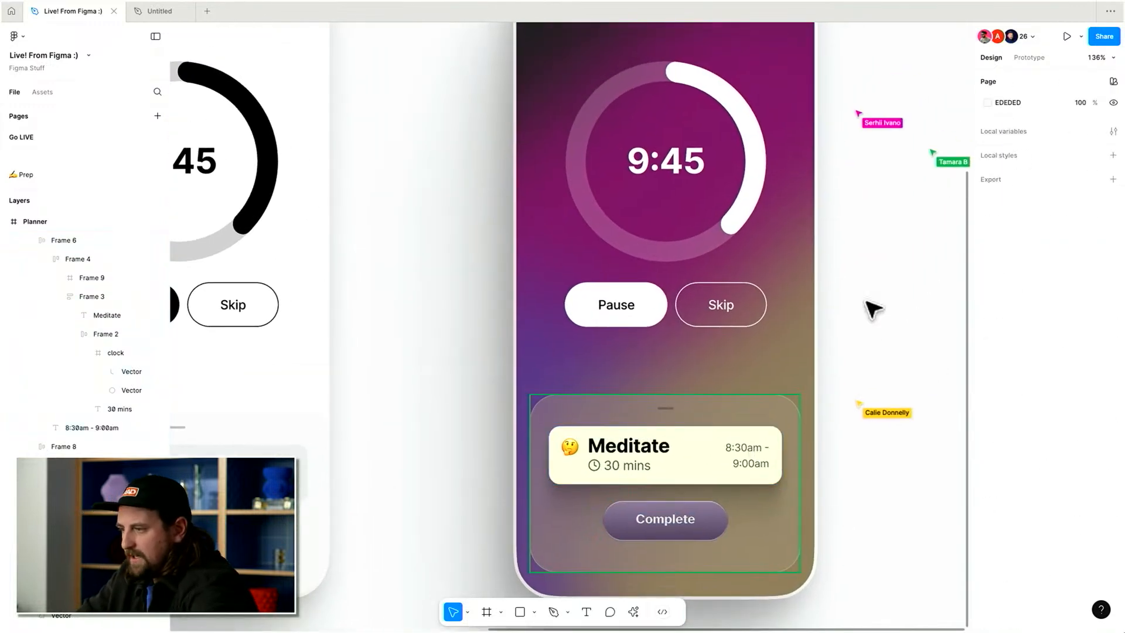
Set the Meditate title's font size to 16.
{"action": "scroll", "coordinate": [868, 307], "scroll_direction": "down", "scroll_amount": 4}
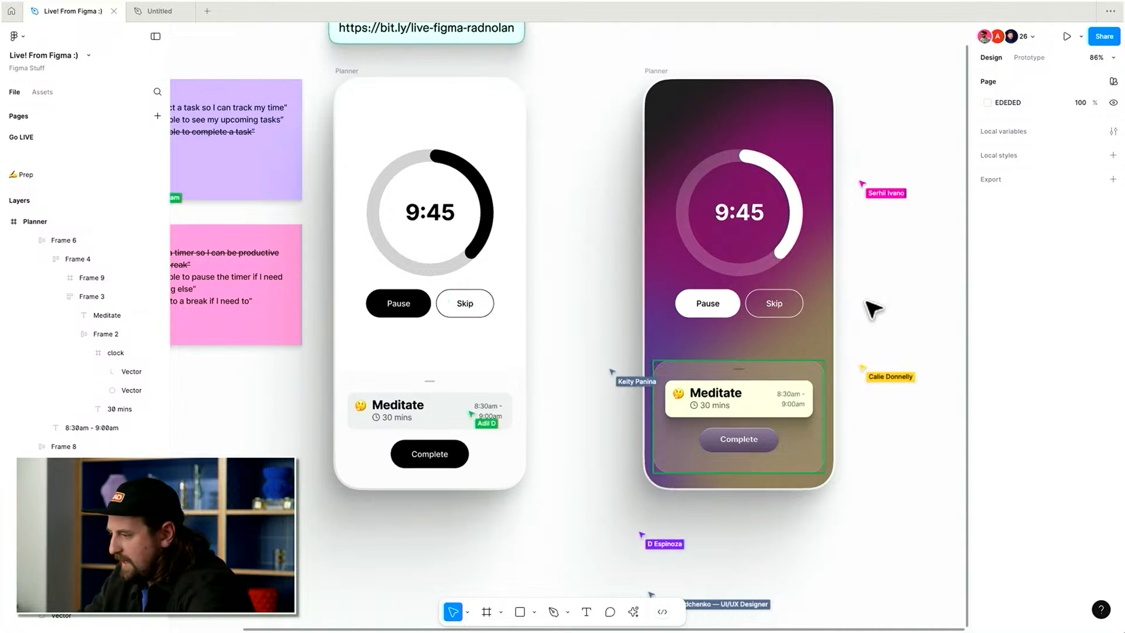
{"action": "scroll", "coordinate": [838, 322], "scroll_direction": "right", "scroll_amount": 3}
{"action": "scroll", "coordinate": [716, 370], "scroll_direction": "up", "scroll_amount": 1}
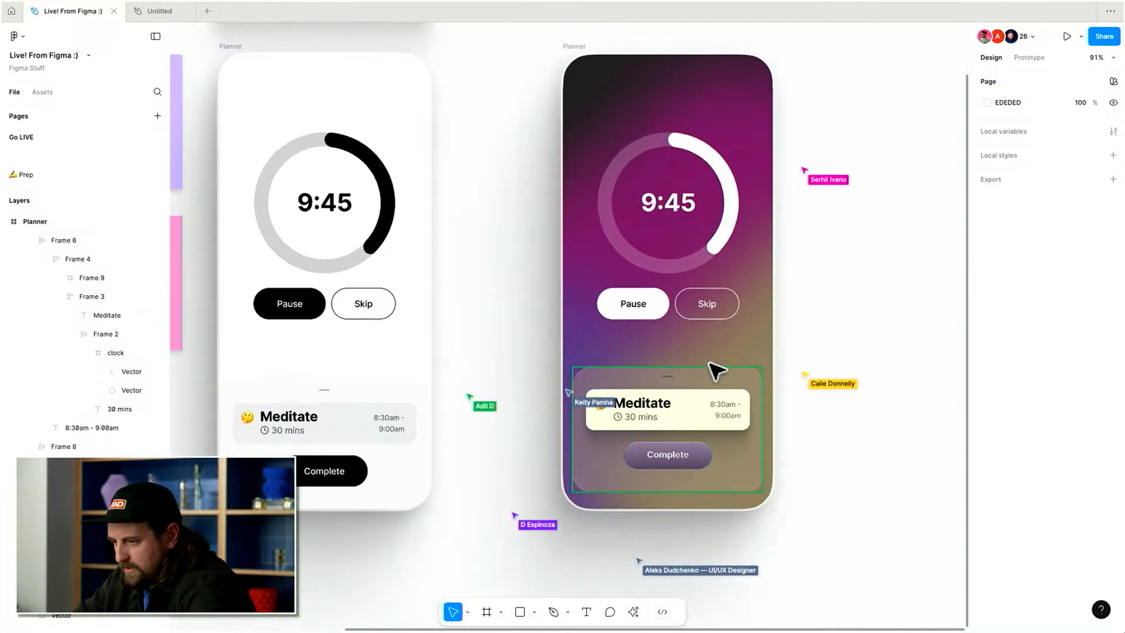
{"action": "scroll", "coordinate": [686, 381], "scroll_direction": "up", "scroll_amount": 2}
{"action": "double_click", "coordinate": [631, 410]}
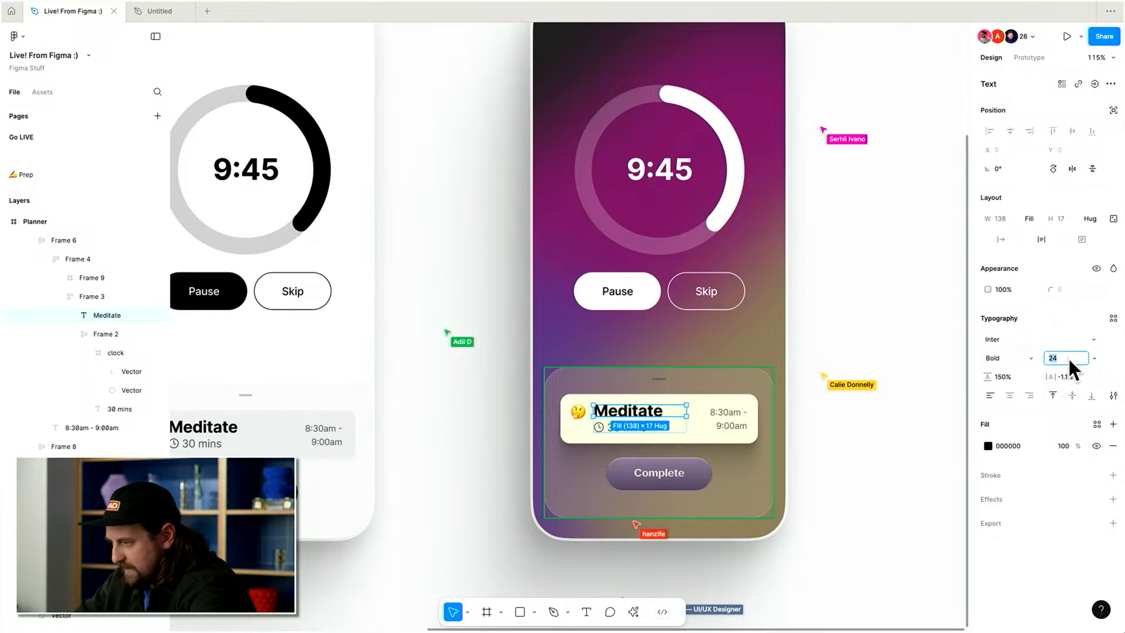
{"action": "type", "text": "14"}
{"action": "key", "text": "Return"}
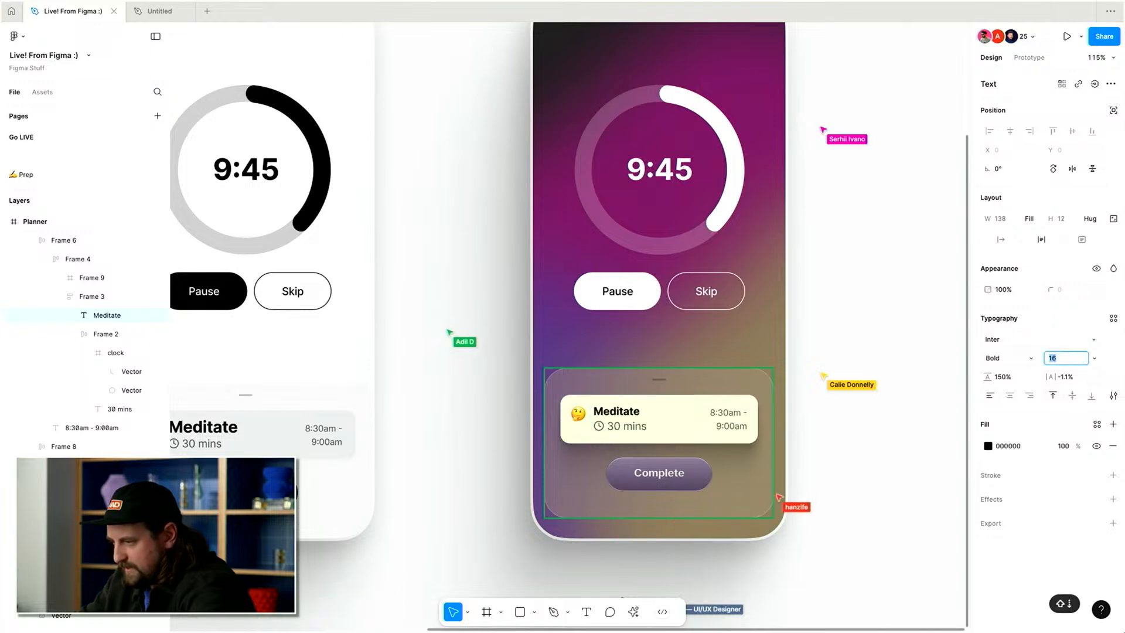
Reduce the 30 mins label's font size to 10.
{"action": "key", "text": "Escape"}
{"action": "double_click", "coordinate": [639, 421]}
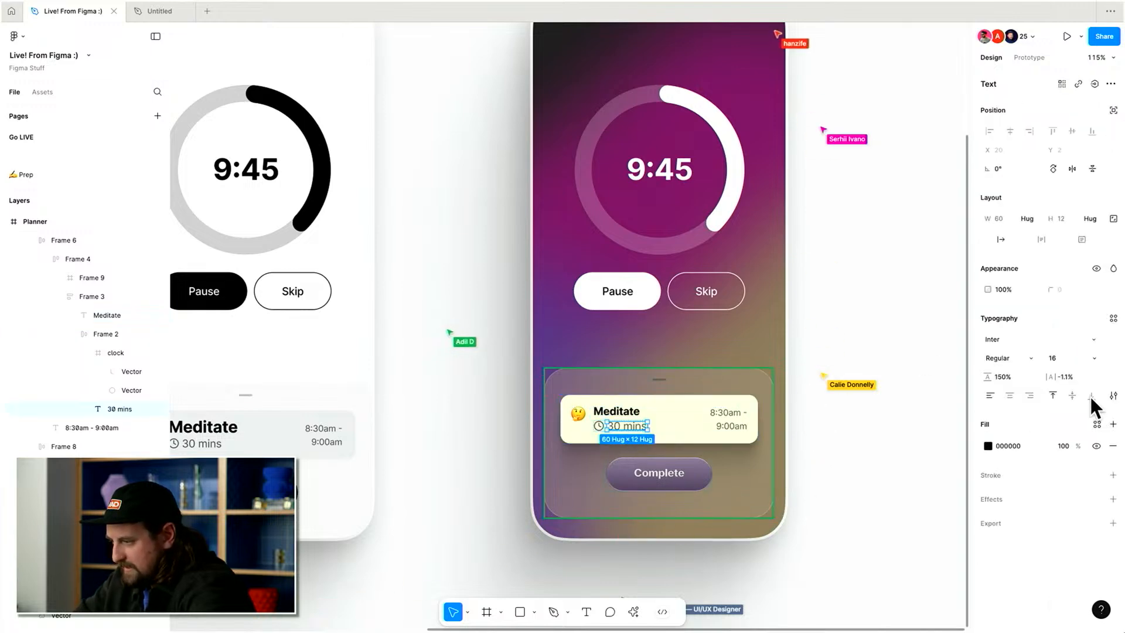
{"action": "key", "text": "shift+Down"}
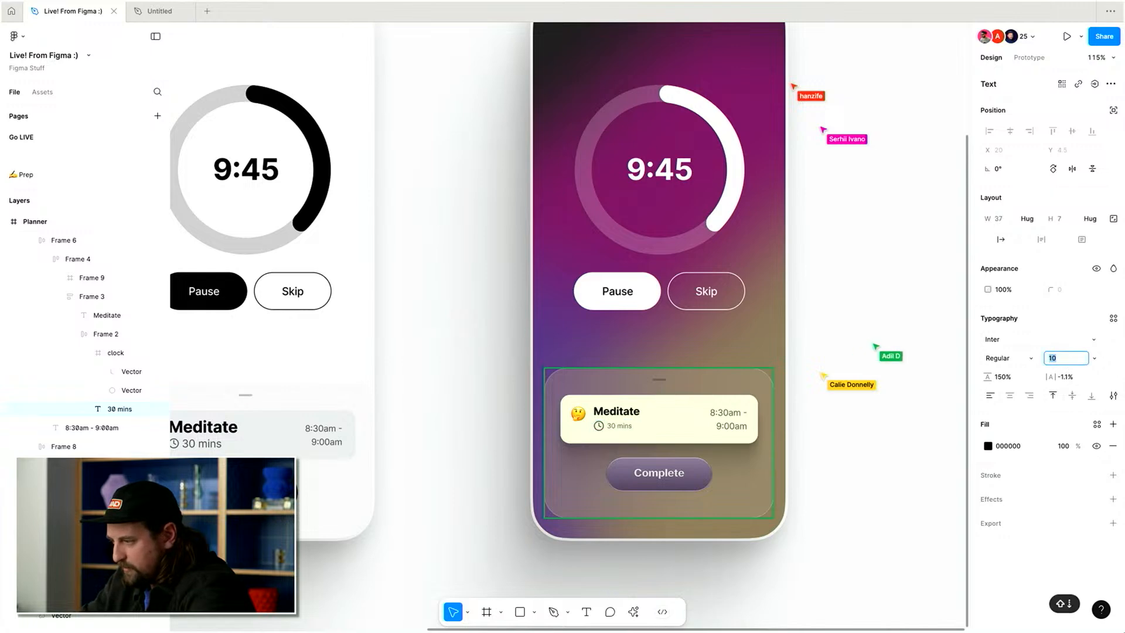
{"action": "left_click", "coordinate": [722, 421]}
{"action": "scroll", "coordinate": [728, 415], "scroll_direction": "down", "scroll_amount": 1}
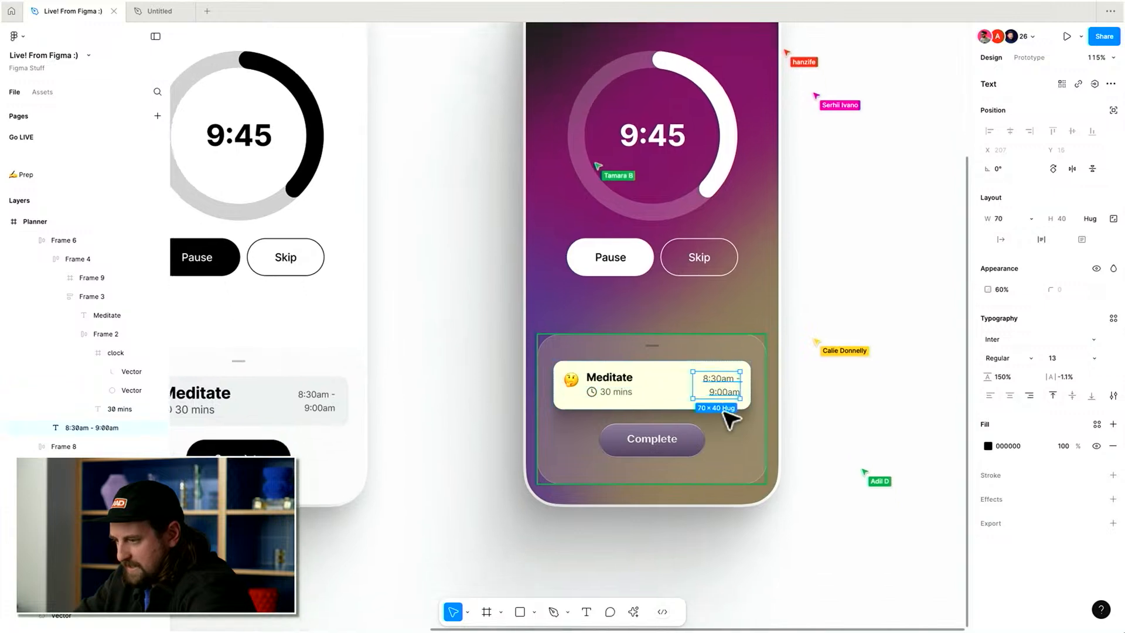
{"action": "key", "text": "Escape"}
Set the blurred blob group's opacity to 22%.
{"action": "scroll", "coordinate": [740, 443], "scroll_direction": "up", "scroll_amount": 3}
{"action": "scroll", "coordinate": [740, 444], "scroll_direction": "down", "scroll_amount": 4}
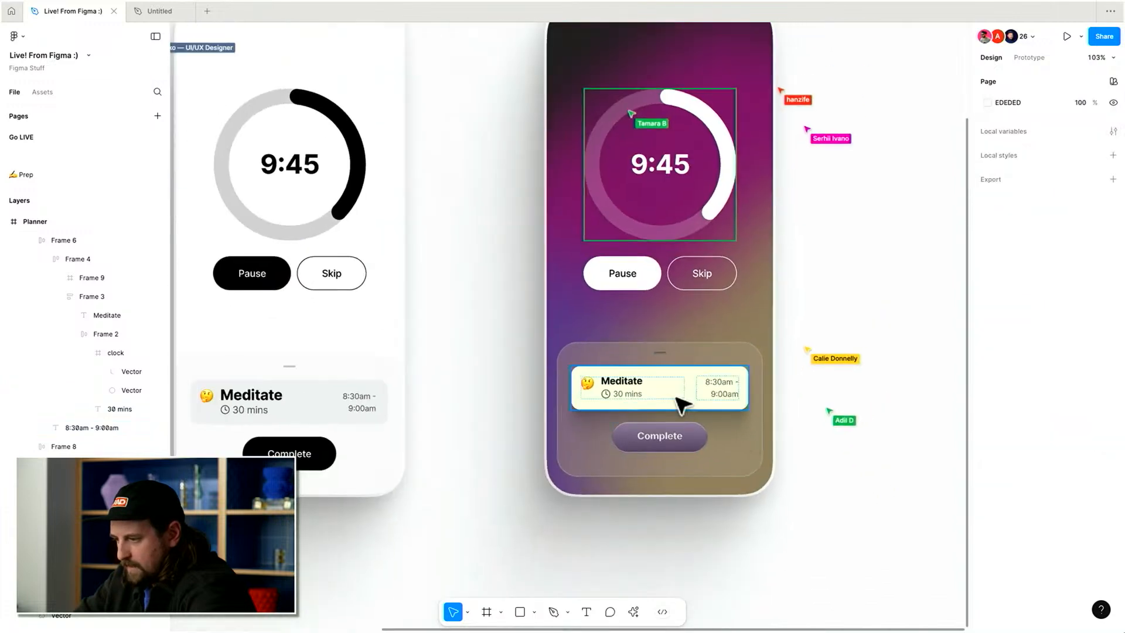
{"action": "left_click", "coordinate": [676, 396], "text": "super"}
{"action": "scroll", "coordinate": [656, 378], "scroll_direction": "up", "scroll_amount": 1}
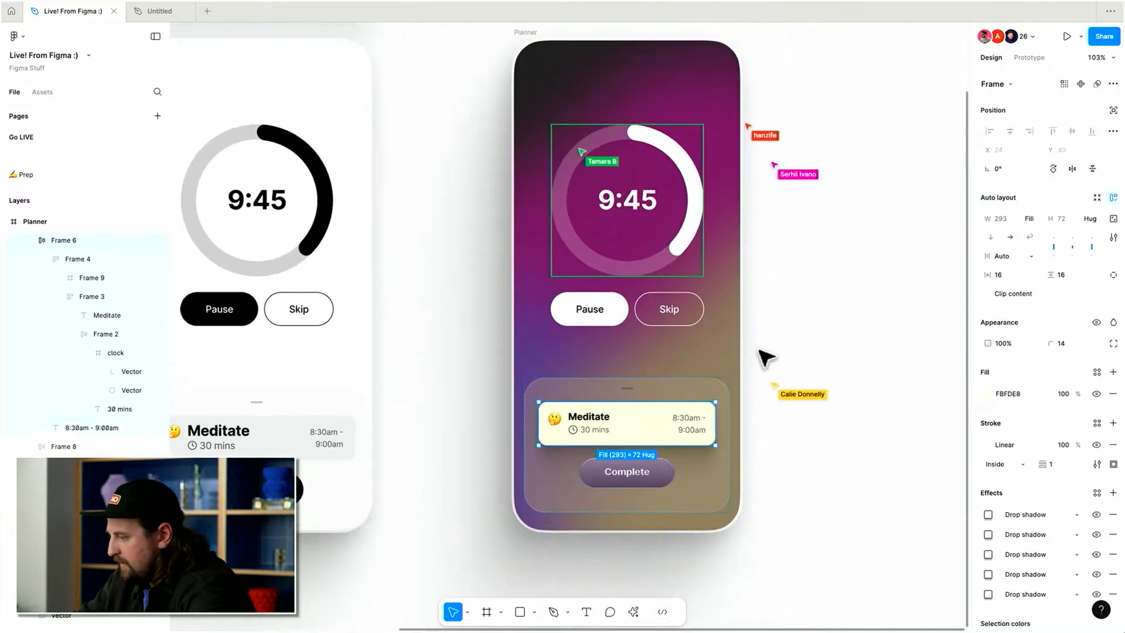
{"action": "left_click", "coordinate": [680, 354]}
{"action": "key", "text": "2"}
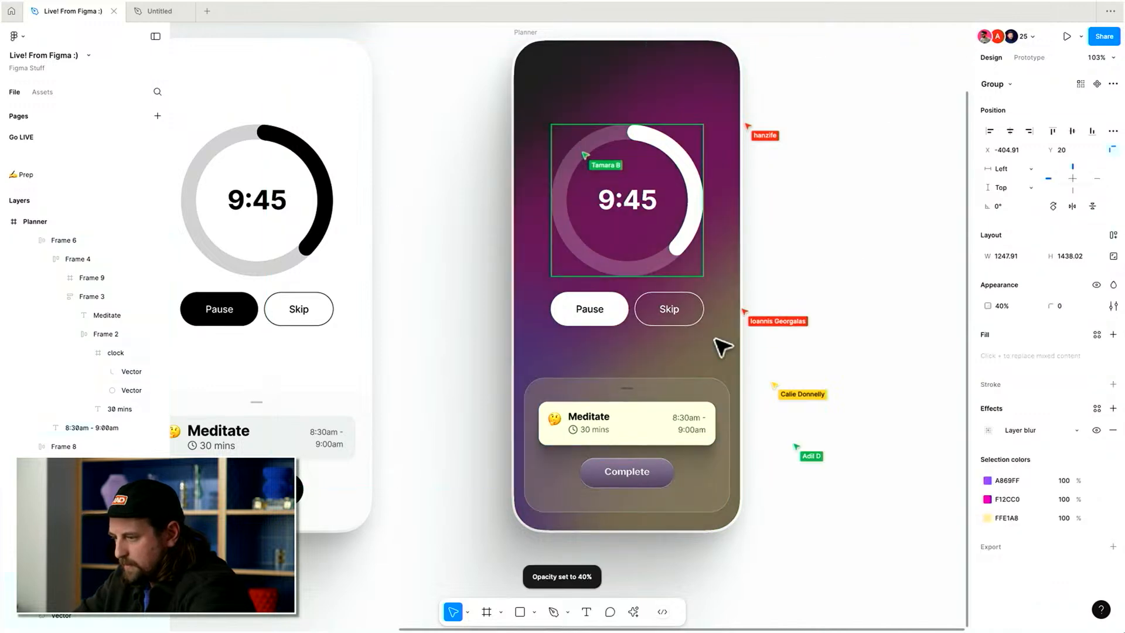
{"action": "key", "text": "2"}
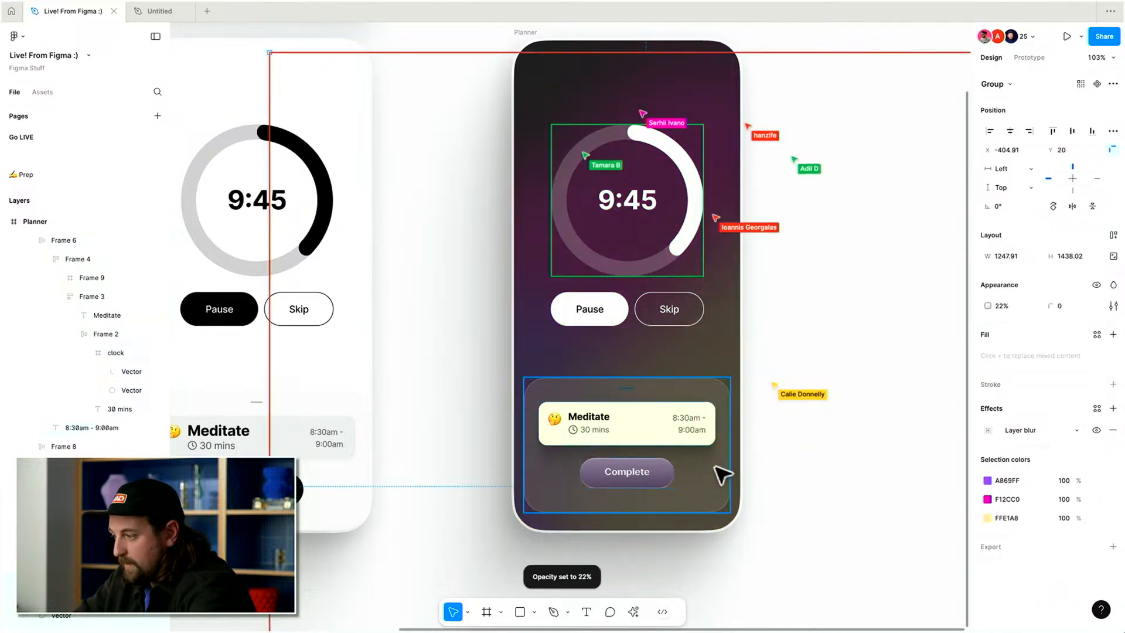
Change the task sheet's stroke to a linear gradient from white at 100% to white at 0%.
{"action": "left_click", "coordinate": [703, 487]}
{"action": "left_click", "coordinate": [988, 498]}
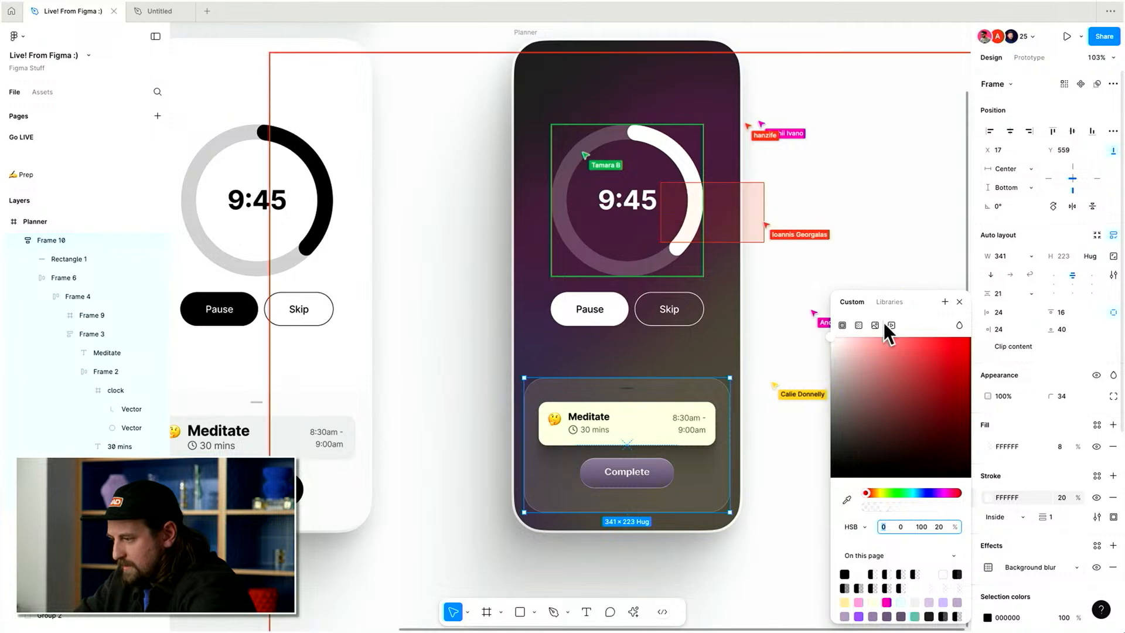
{"action": "left_click", "coordinate": [859, 325]}
{"action": "left_click", "coordinate": [959, 375]}
{"action": "left_click", "coordinate": [897, 451]}
{"action": "type", "text": "f"}
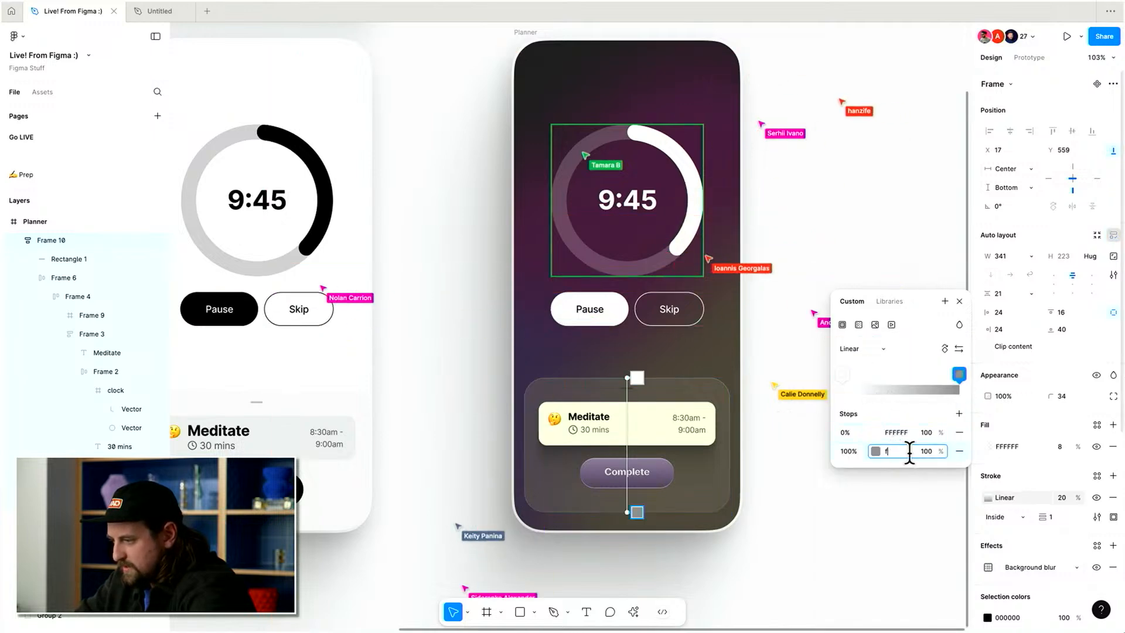
{"action": "key", "text": "Return"}
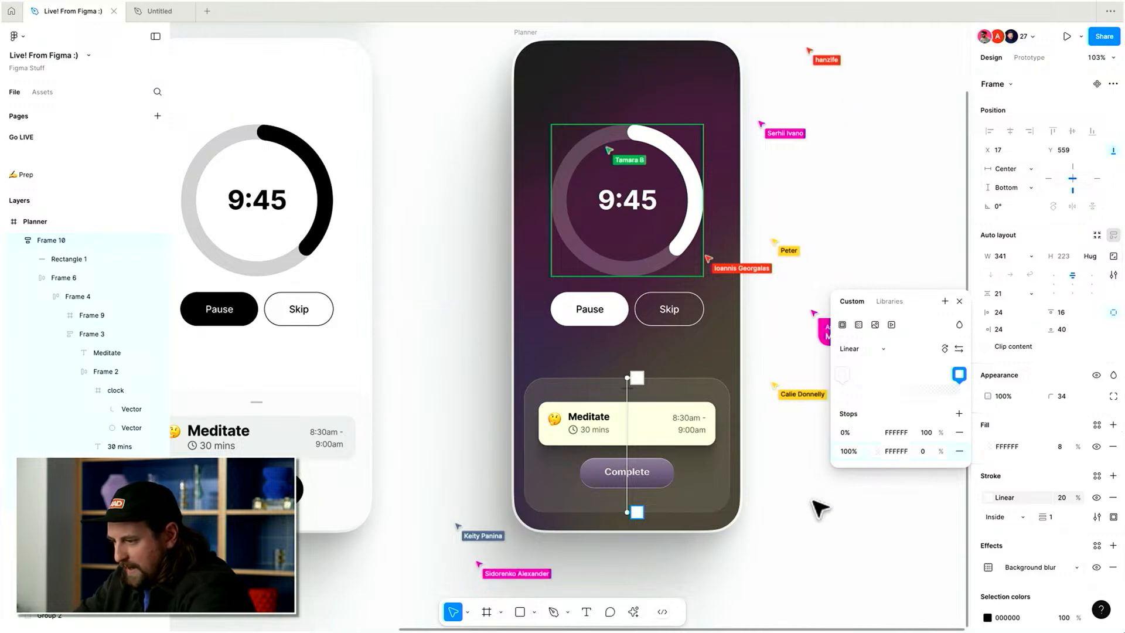
Undo the last change and select the Complete button.
{"action": "left_click", "coordinate": [773, 514]}
{"action": "key", "text": "super+z"}
{"action": "scroll", "coordinate": [841, 485], "scroll_direction": "right", "scroll_amount": 2}
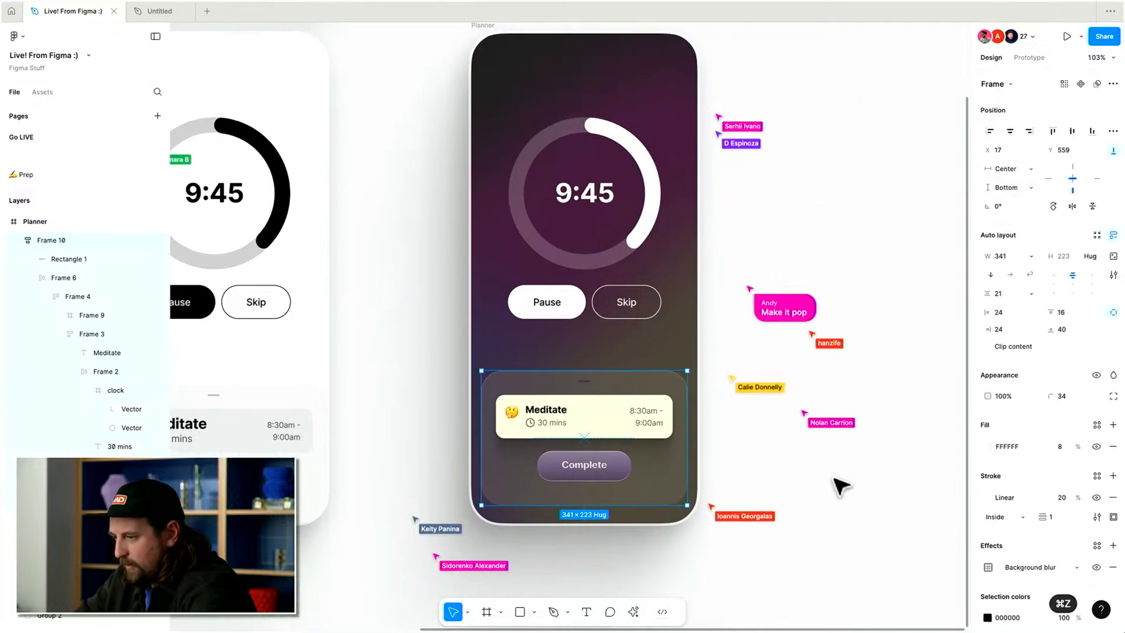
{"action": "scroll", "coordinate": [841, 485], "scroll_direction": "up", "scroll_amount": 1}
{"action": "left_click", "coordinate": [872, 396]}
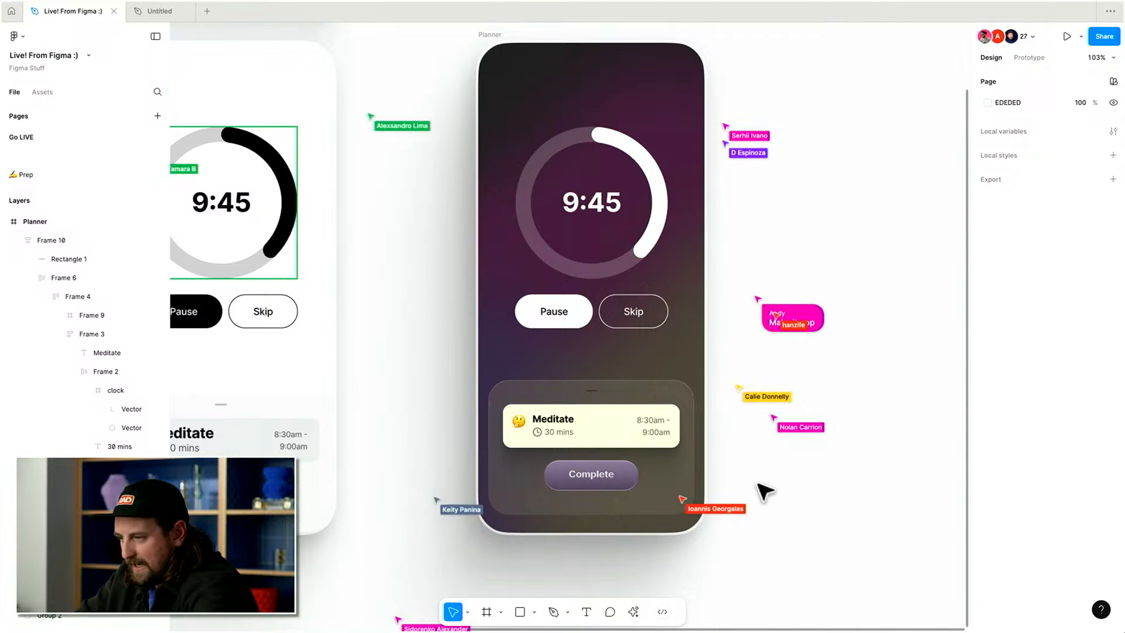
{"action": "left_click", "coordinate": [625, 487]}
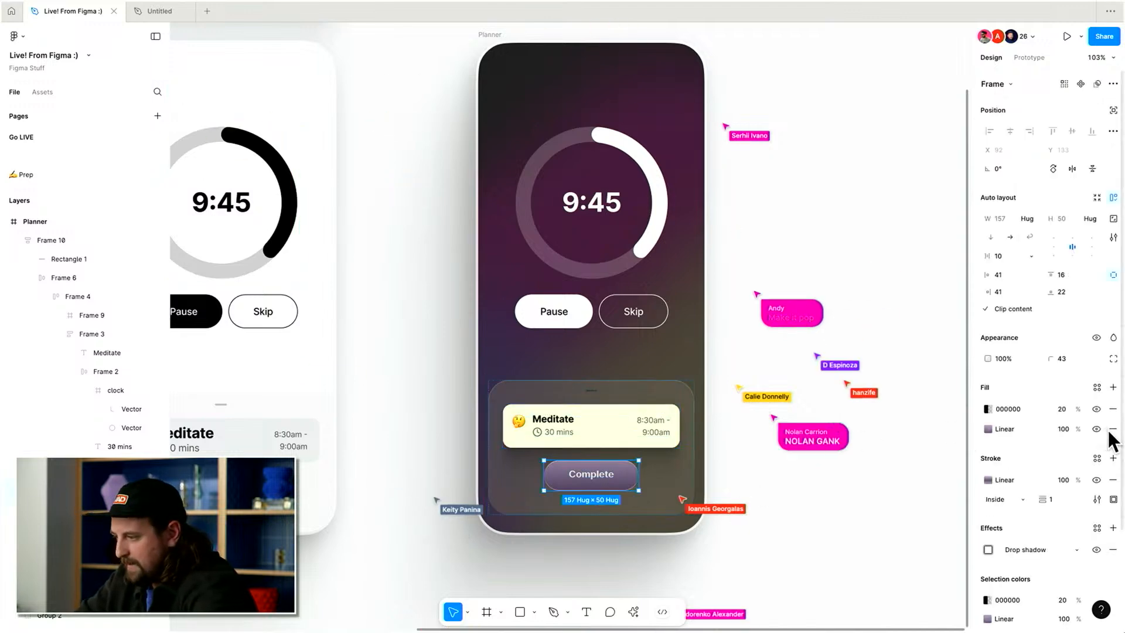
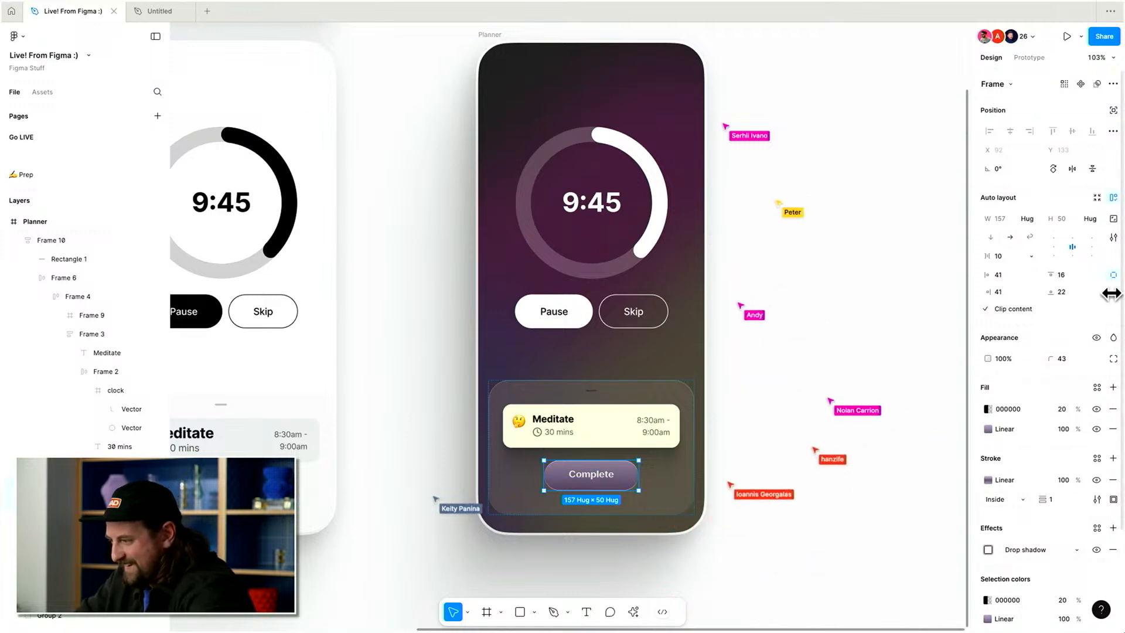
Set the Complete button's bottom padding to 19.
{"action": "left_click", "coordinate": [1076, 291]}
{"action": "type", "text": "19"}
{"action": "key", "text": "Return"}
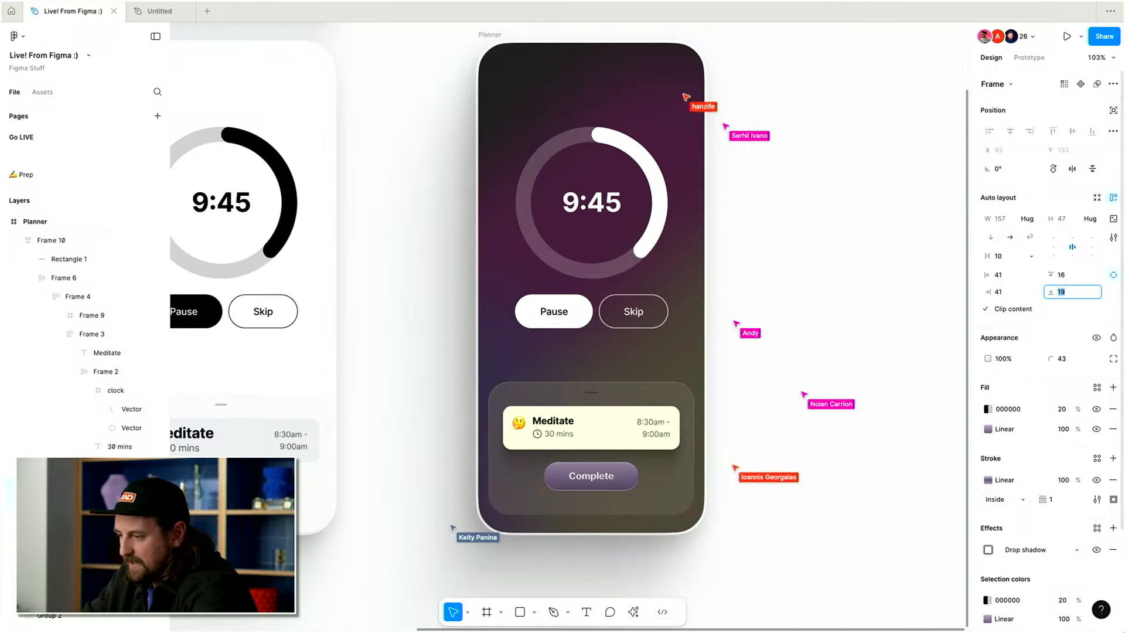
{"action": "left_click", "coordinate": [771, 515]}
{"action": "scroll", "coordinate": [771, 513], "scroll_direction": "up", "scroll_amount": 3}
{"action": "scroll", "coordinate": [771, 514], "scroll_direction": "up", "scroll_amount": 5}
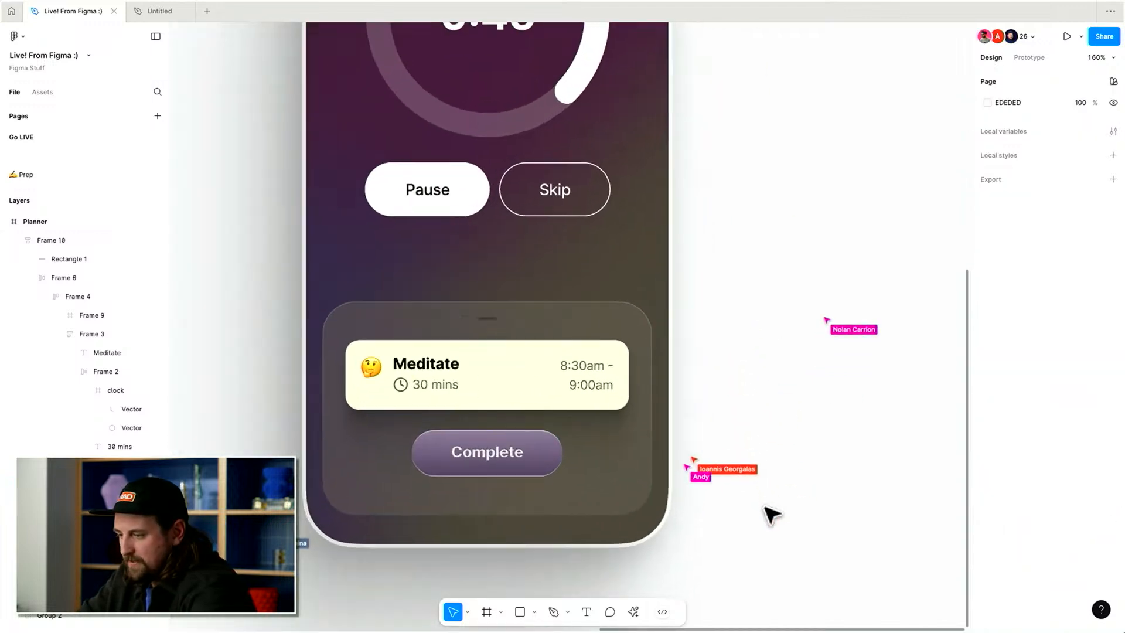
Undo the last two changes and redo one of them.
{"action": "key", "text": "super+z"}
{"action": "key", "text": "super+z"}
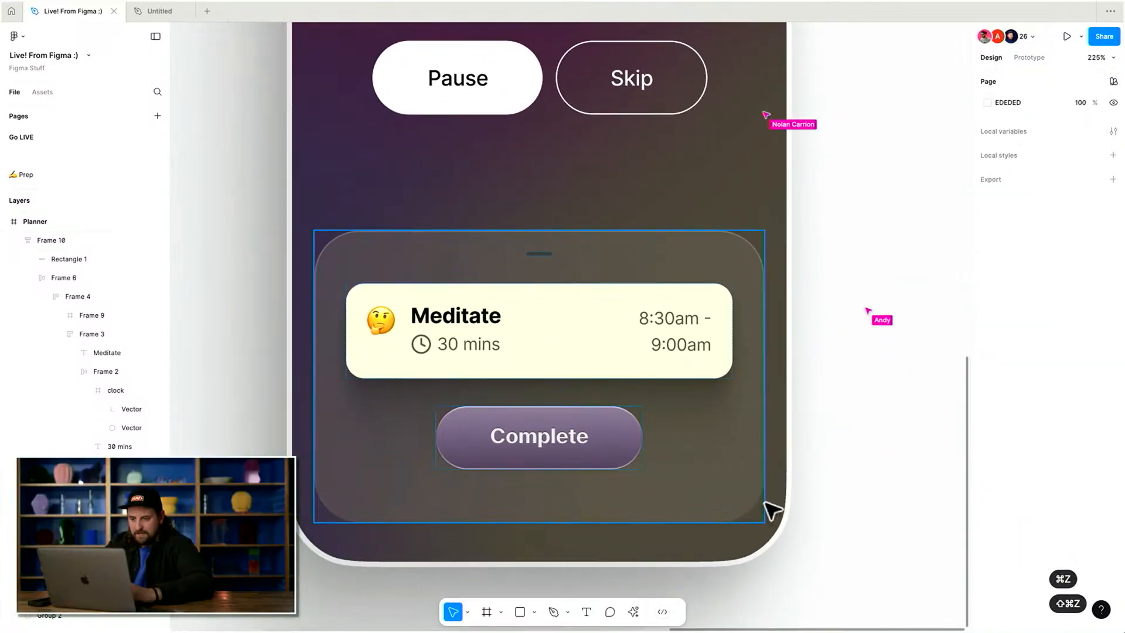
{"action": "key", "text": "shift+super+z"}
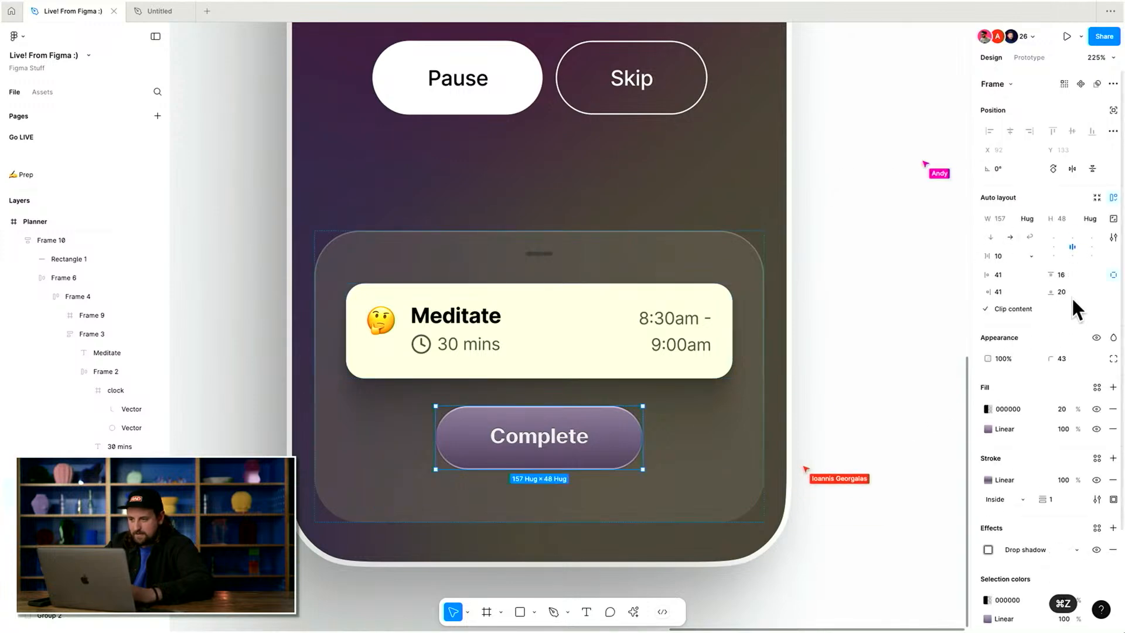
Convert the task card's fill to a linear gradient using FBFDE8 at both stops.
{"action": "left_click", "coordinate": [634, 372]}
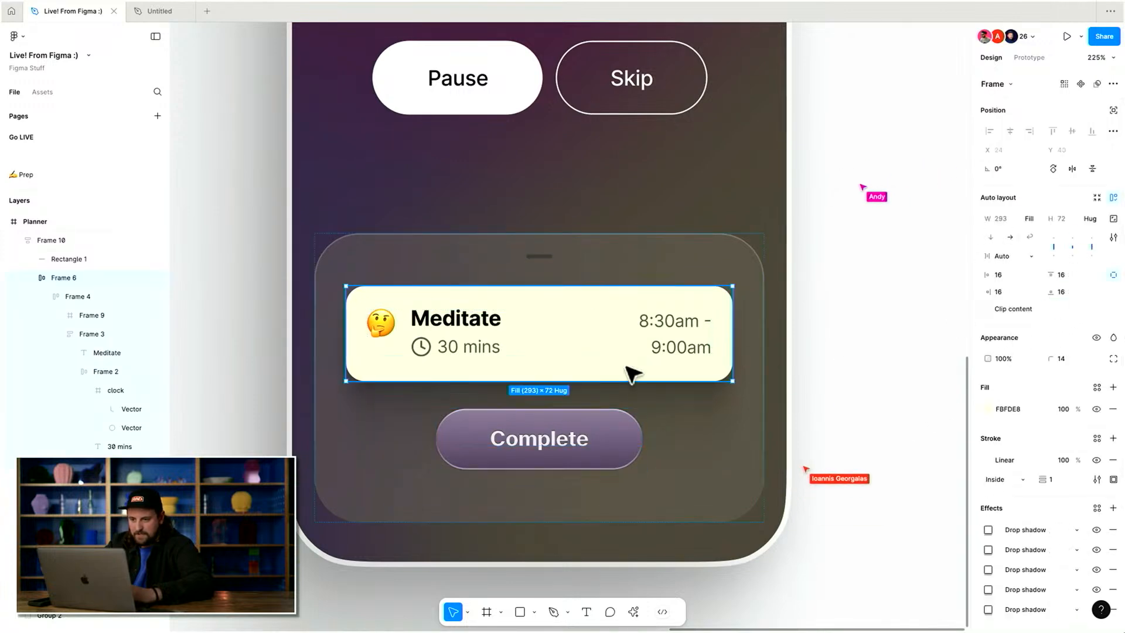
{"action": "scroll", "coordinate": [864, 408], "scroll_direction": "up", "scroll_amount": 1}
{"action": "scroll", "coordinate": [865, 408], "scroll_direction": "left", "scroll_amount": 1}
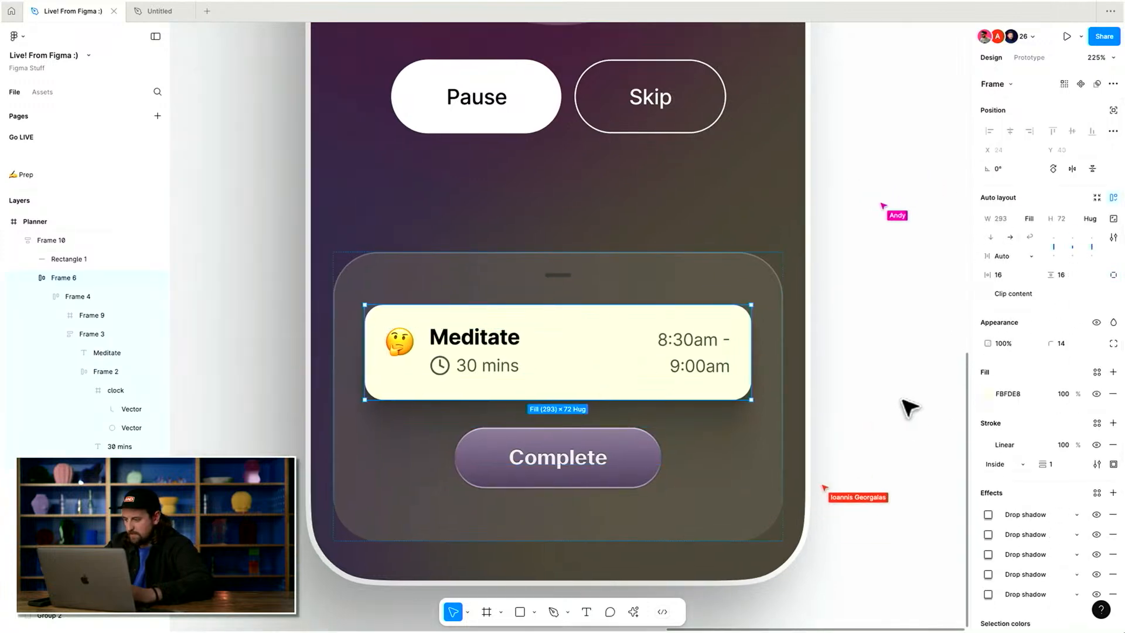
{"action": "left_click", "coordinate": [987, 393]}
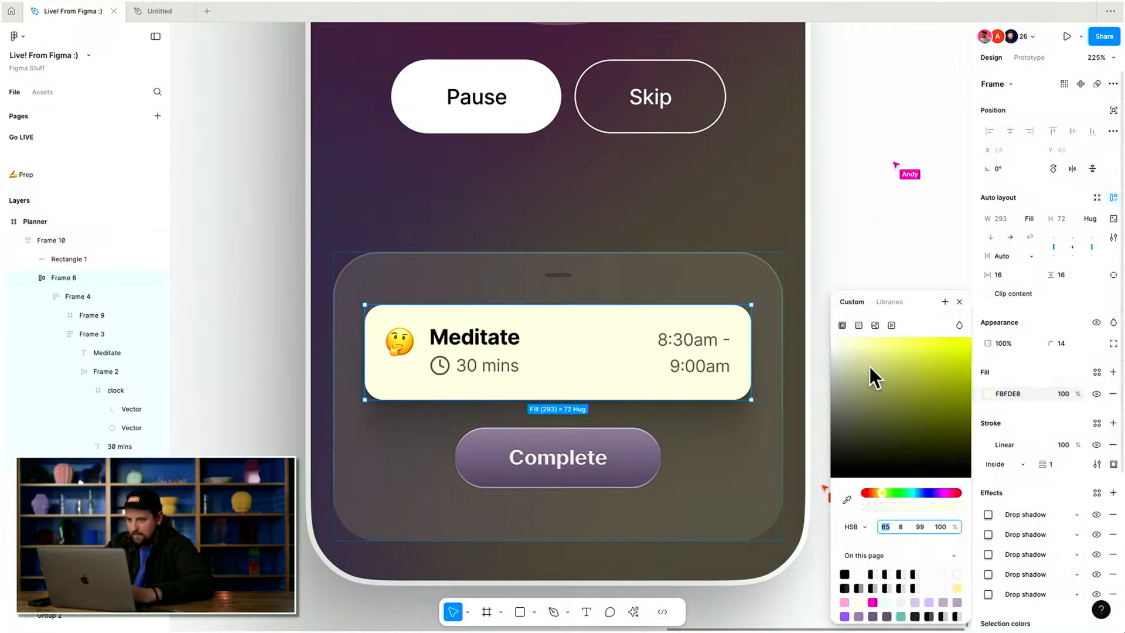
{"action": "left_click", "coordinate": [858, 322]}
{"action": "left_click", "coordinate": [945, 350]}
{"action": "left_click", "coordinate": [897, 432]}
{"action": "key", "text": "super+c"}
{"action": "left_click", "coordinate": [898, 452]}
{"action": "key", "text": "super+v"}
{"action": "left_click", "coordinate": [923, 454]}
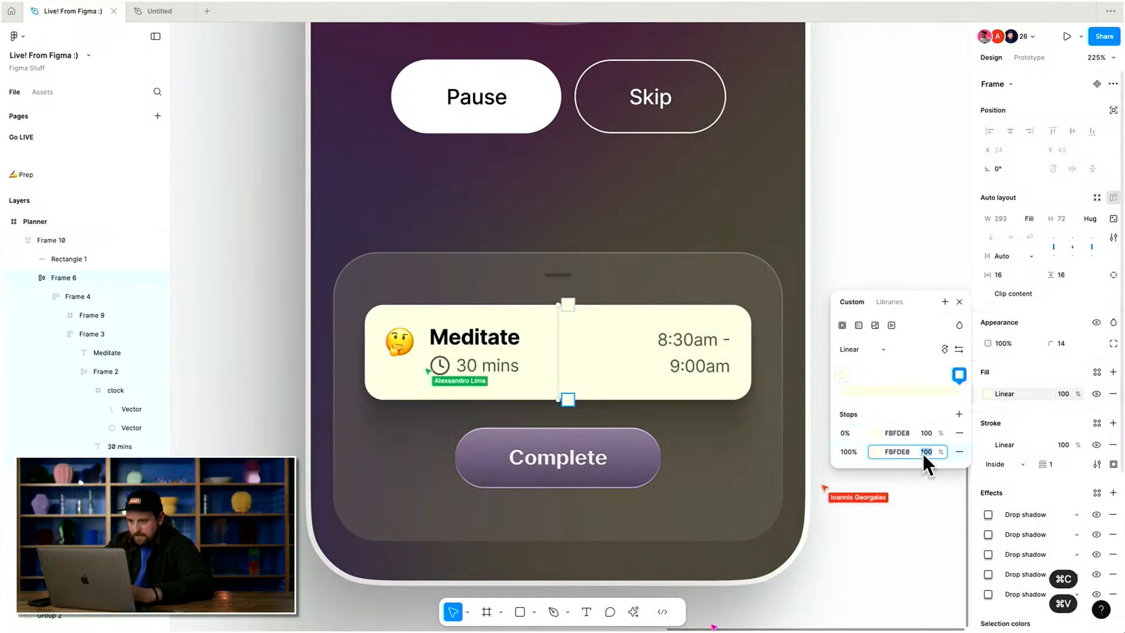
Set the card gradient's end stop opacity to 50%.
{"action": "type", "text": "0"}
{"action": "key", "text": "Return"}
{"action": "left_click", "coordinate": [923, 453]}
{"action": "key", "text": "shift+Up"}
{"action": "key", "text": "shift+Up"}
{"action": "key", "text": "shift+Up"}
{"action": "key", "text": "shift+Up"}
{"action": "key", "text": "shift+Up"}
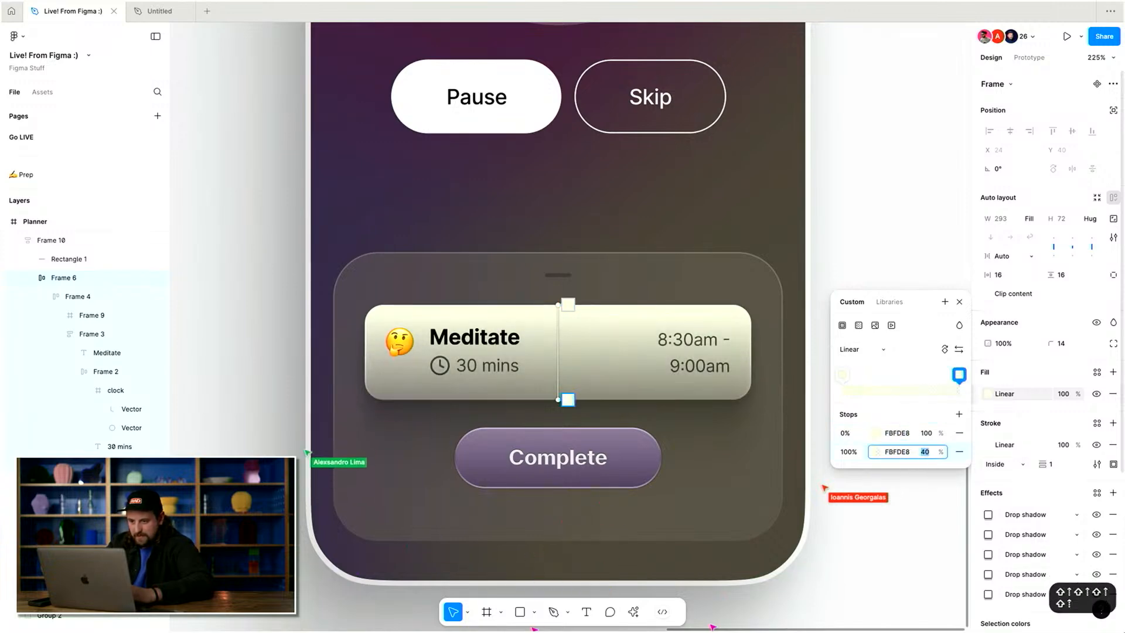
{"action": "key", "text": "Up"}
{"action": "key", "text": "Up"}
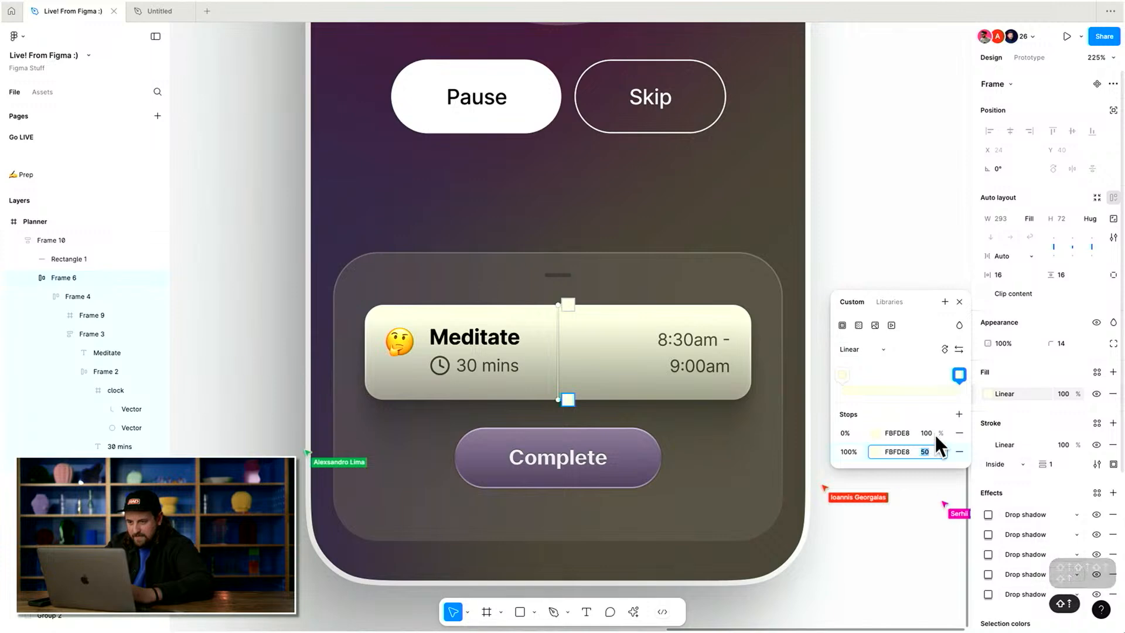
Lower the task card's gradient fill opacity to 30%.
{"action": "left_click", "coordinate": [1062, 394]}
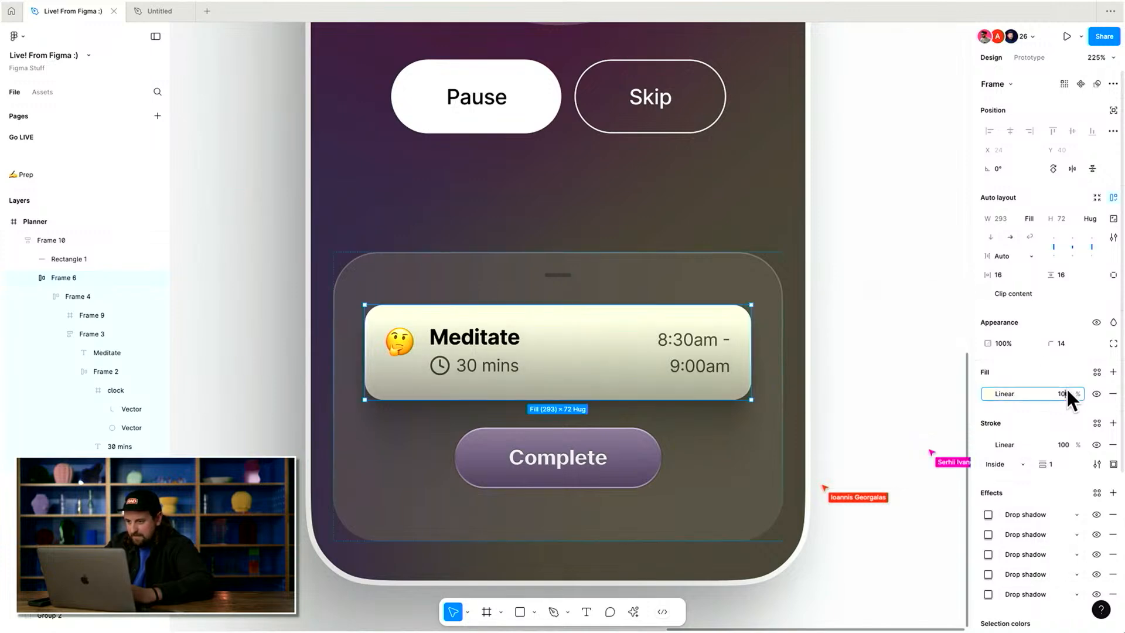
{"action": "key", "text": "shift+Down"}
{"action": "key", "text": "shift+Down"}
{"action": "key", "text": "shift+Down"}
{"action": "key", "text": "shift+Down"}
{"action": "key", "text": "shift+Down"}
{"action": "key", "text": "shift+Down"}
{"action": "key", "text": "shift+Down"}
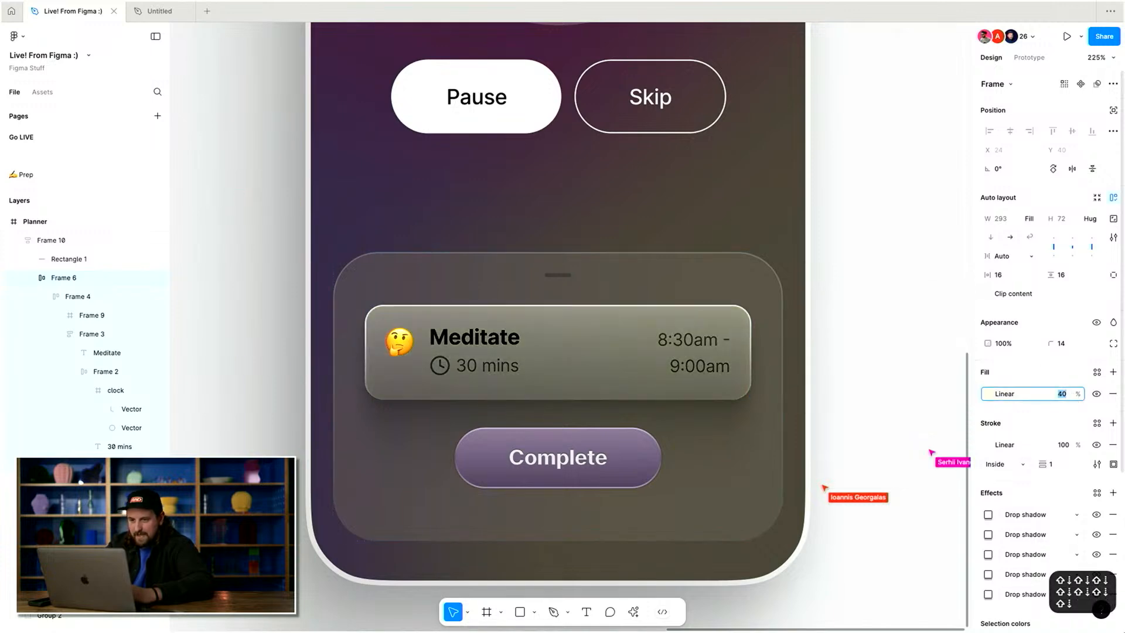
{"action": "key", "text": "Return"}
Change the task card's black text colour to FFFFFF.
{"action": "left_click", "coordinate": [1010, 467]}
{"action": "type", "text": "fff"}
{"action": "key", "text": "Return"}
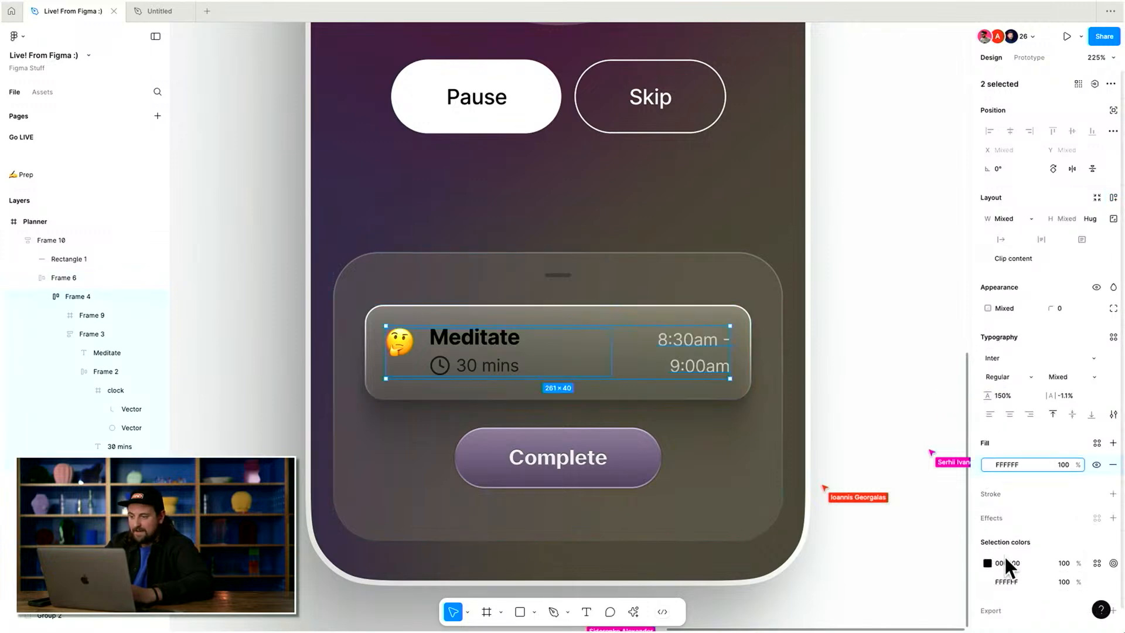
Set the task card's gradient stroke opacity to 40%.
{"action": "left_click", "coordinate": [831, 354]}
{"action": "scroll", "coordinate": [832, 356], "scroll_direction": "down", "scroll_amount": 5}
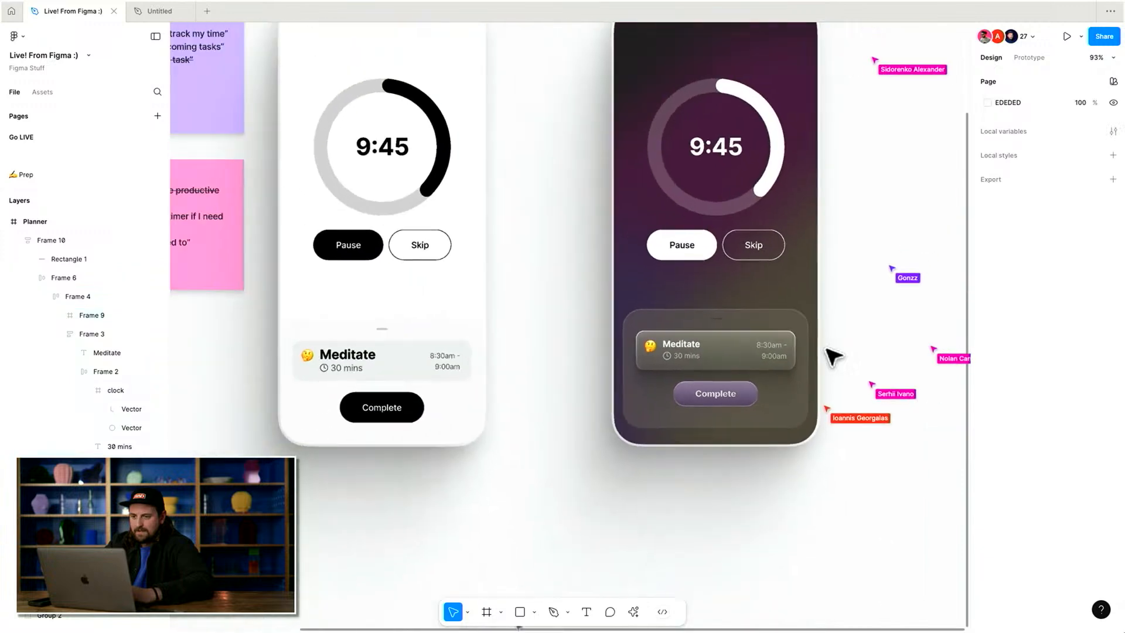
{"action": "scroll", "coordinate": [803, 319], "scroll_direction": "up", "scroll_amount": 3}
{"action": "scroll", "coordinate": [803, 319], "scroll_direction": "right", "scroll_amount": 5}
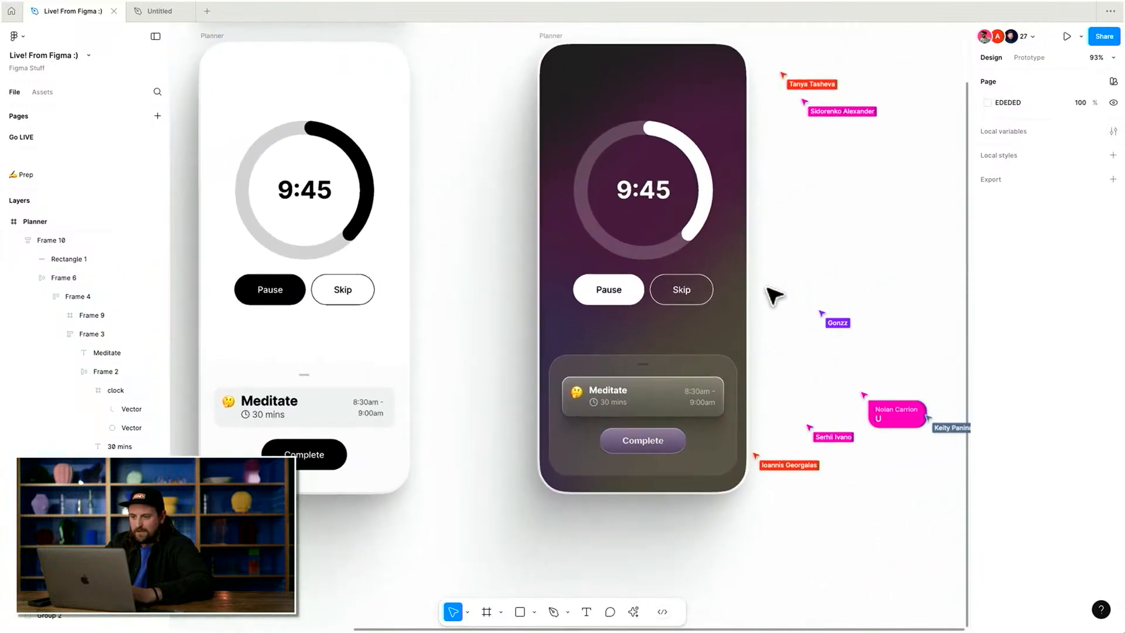
{"action": "scroll", "coordinate": [773, 296], "scroll_direction": "up", "scroll_amount": 2}
{"action": "left_click", "coordinate": [641, 396]}
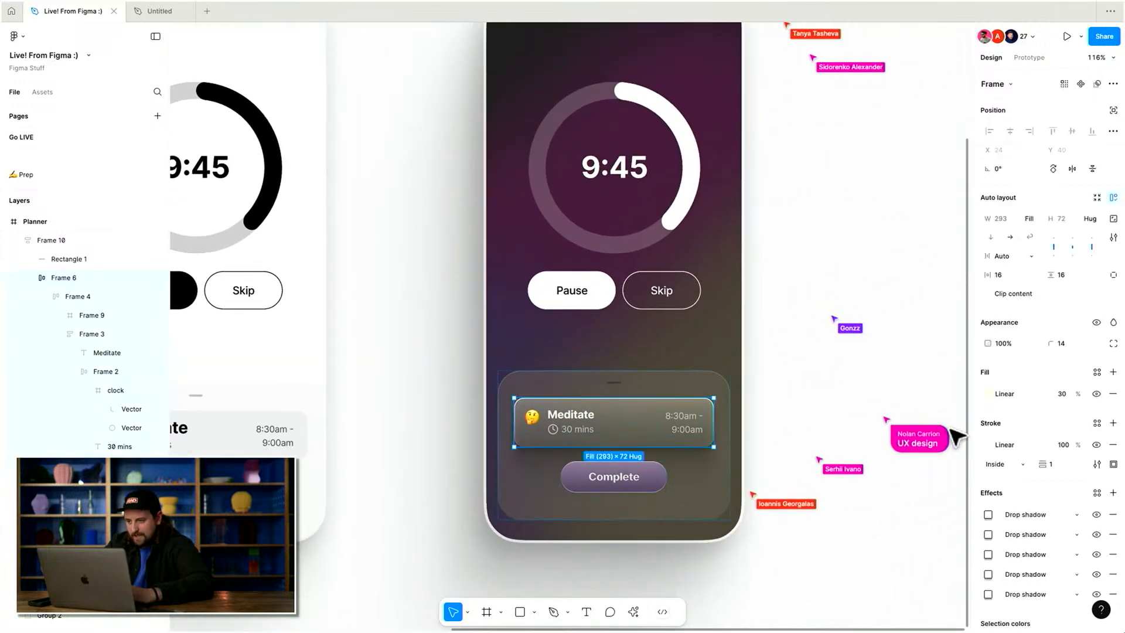
{"action": "left_click", "coordinate": [989, 445]}
{"action": "left_click", "coordinate": [1062, 445]}
{"action": "key", "text": "shift+Down"}
{"action": "key", "text": "shift+Down"}
{"action": "key", "text": "shift+Down"}
{"action": "key", "text": "shift+Down"}
{"action": "key", "text": "shift+Down"}
{"action": "key", "text": "shift+Down"}
Change the card stroke gradient's end stop to 000000 at 100% opacity.
{"action": "left_click", "coordinate": [989, 445]}
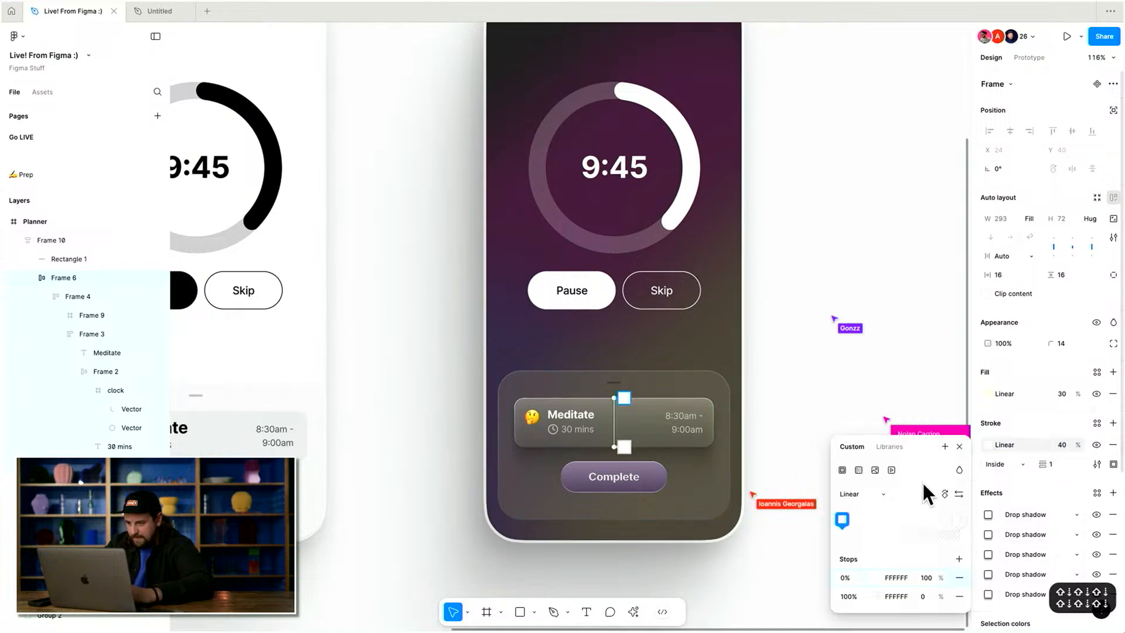
{"action": "left_click", "coordinate": [891, 596]}
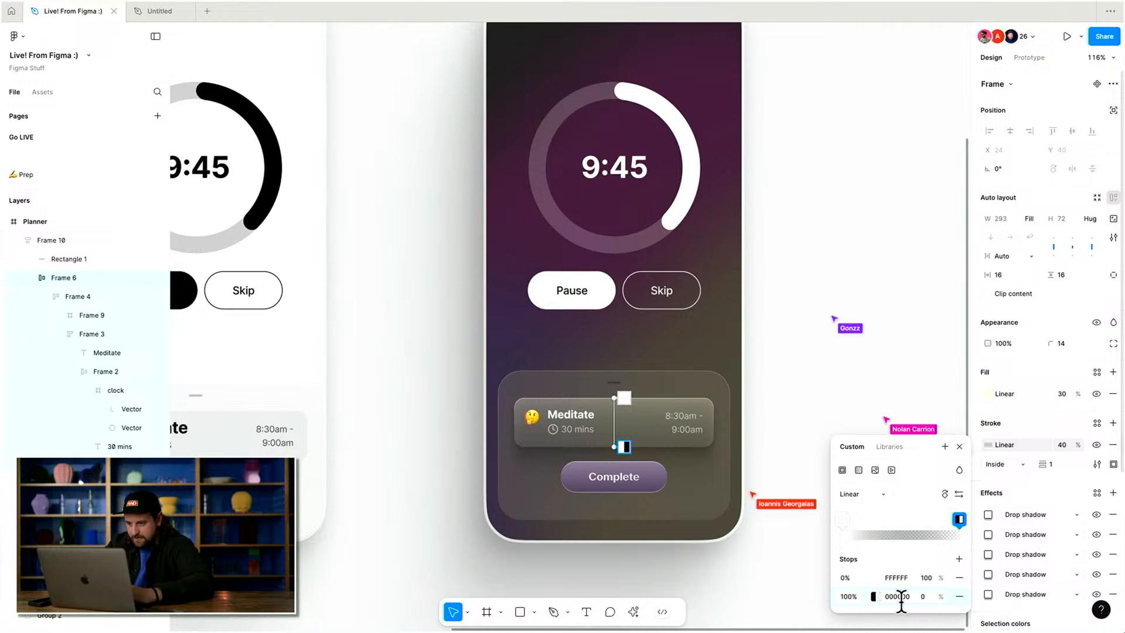
{"action": "type", "text": "100"}
{"action": "key", "text": "Return"}
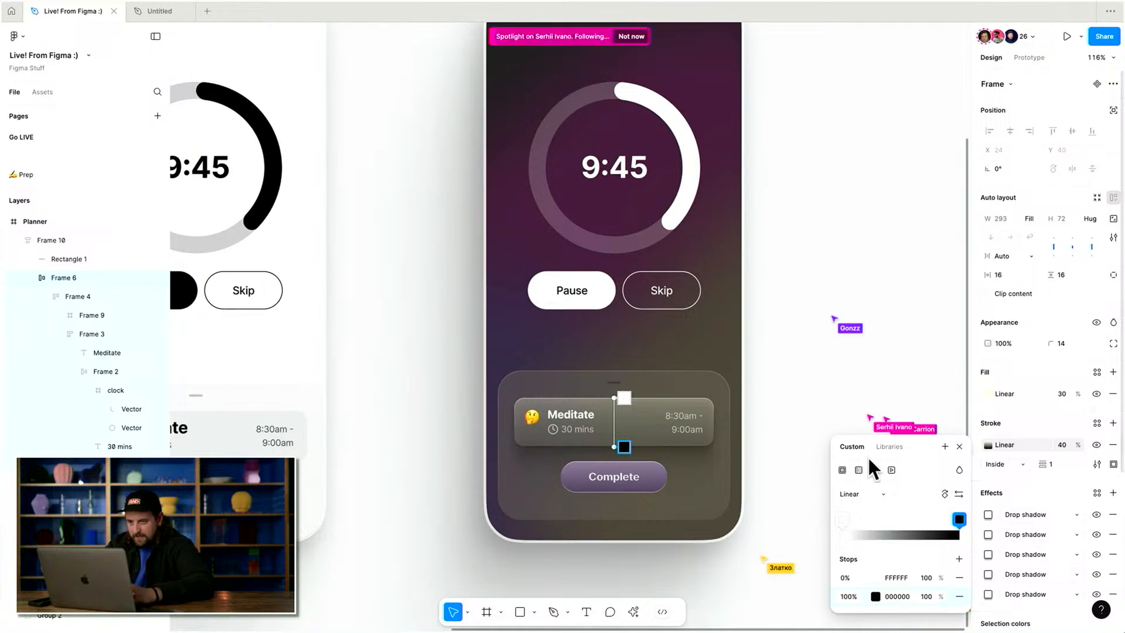
Deselect everything and dismiss the spotlight follow banner.
{"action": "left_click", "coordinate": [817, 274]}
{"action": "left_click", "coordinate": [817, 273]}
{"action": "scroll", "coordinate": [817, 273], "scroll_direction": "up", "scroll_amount": 1}
{"action": "scroll", "coordinate": [817, 273], "scroll_direction": "right", "scroll_amount": 1}
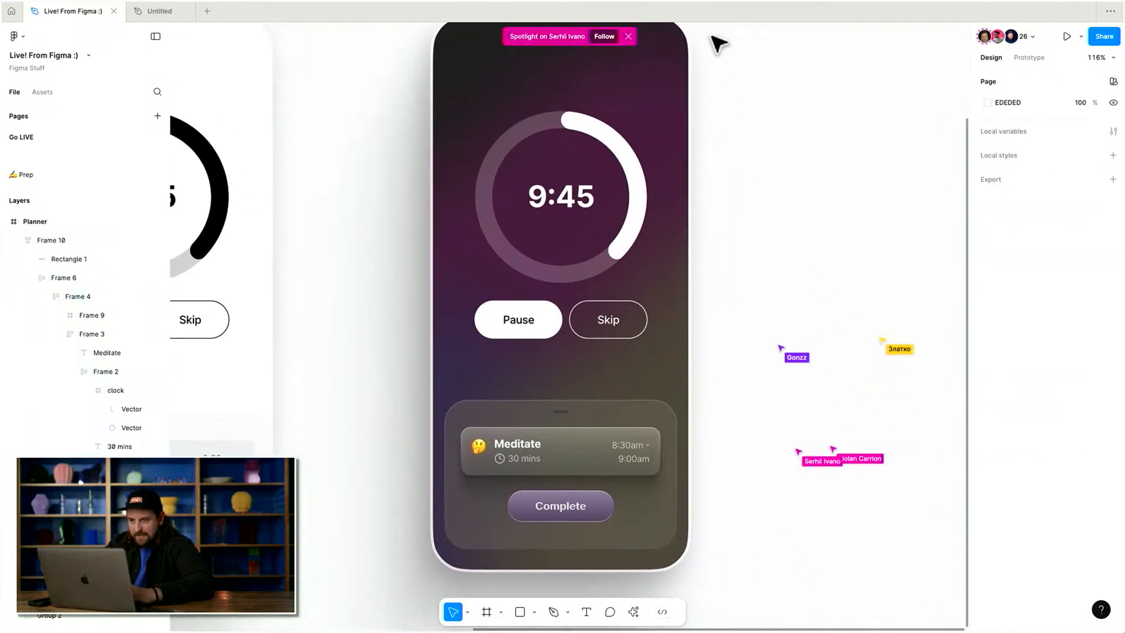
{"action": "left_click", "coordinate": [629, 37]}
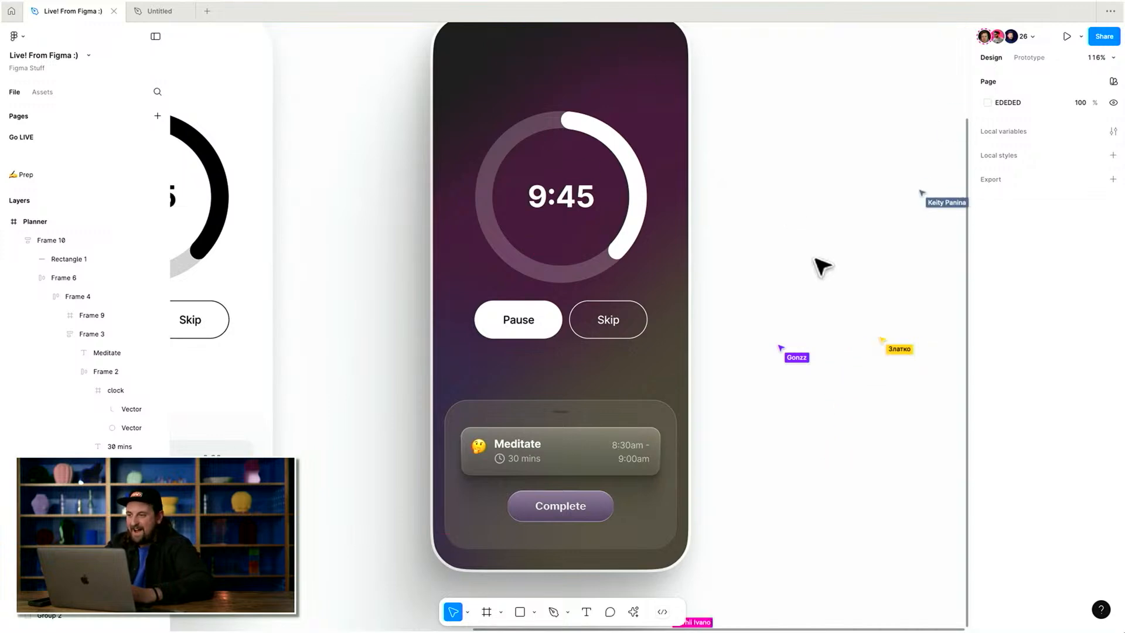
{"action": "scroll", "coordinate": [816, 264], "scroll_direction": "down", "scroll_amount": 1}
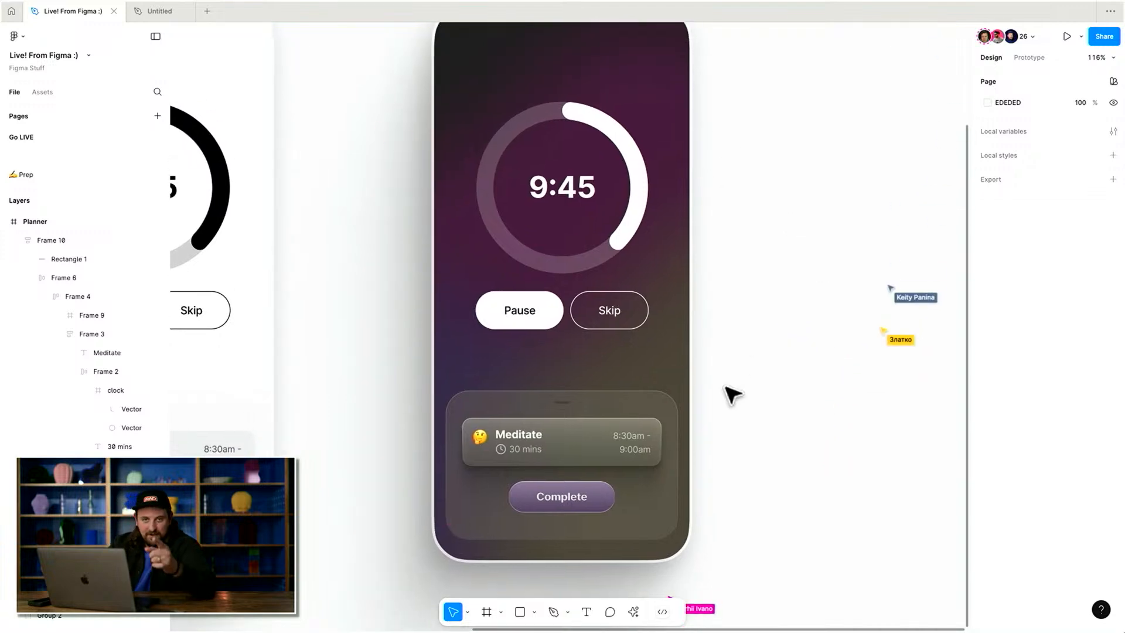
Change the sheet's drag handle fill to white FFFFFF.
{"action": "double_click", "coordinate": [580, 456]}
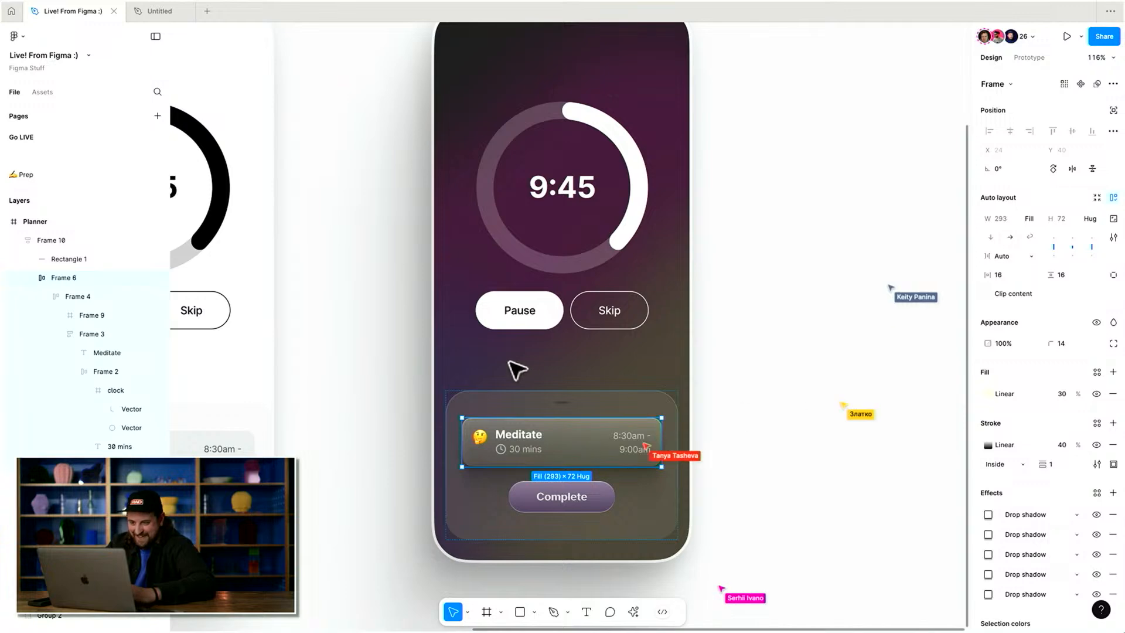
{"action": "left_click", "coordinate": [561, 402]}
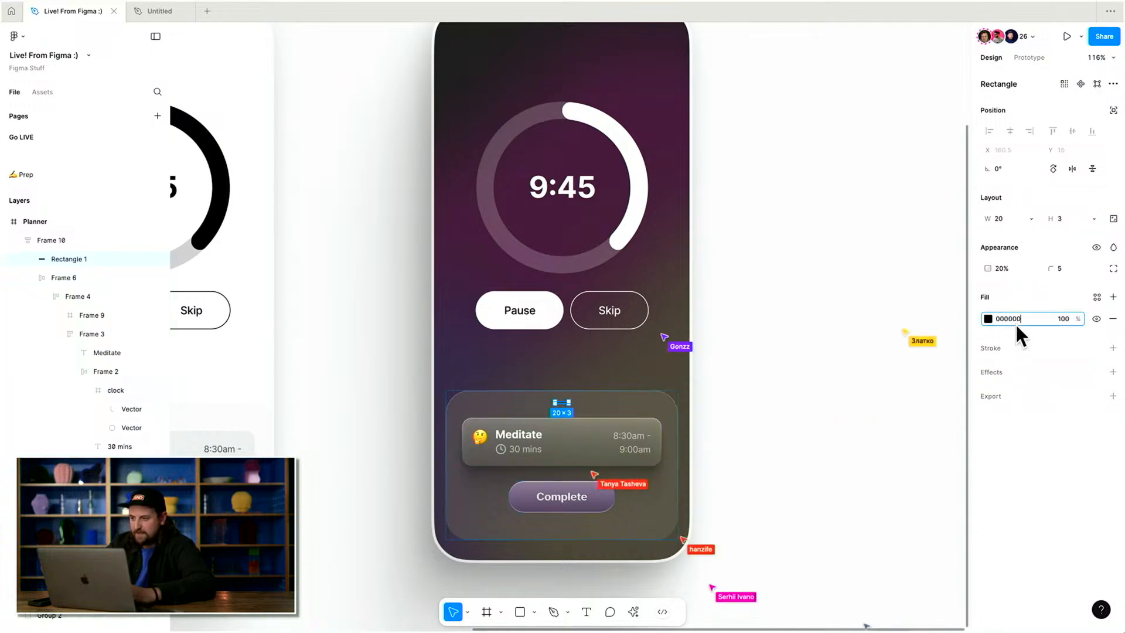
{"action": "type", "text": "f"}
{"action": "key", "text": "Return"}
{"action": "key", "text": "Escape"}
Raise the task card's gradient fill opacity to 50%.
{"action": "double_click", "coordinate": [593, 438]}
{"action": "left_click", "coordinate": [1061, 394]}
{"action": "key", "text": "shift+Up"}
{"action": "key", "text": "shift+Up"}
{"action": "key", "text": "Return"}
Duplicate the dark Planner frame next to the original.
{"action": "left_click", "coordinate": [779, 354]}
{"action": "scroll", "coordinate": [778, 354], "scroll_direction": "down", "scroll_amount": 5}
{"action": "left_click_drag", "start_coordinate": [511, 166], "coordinate": [687, 173]}
{"action": "scroll", "coordinate": [623, 373], "scroll_direction": "up", "scroll_amount": 1}
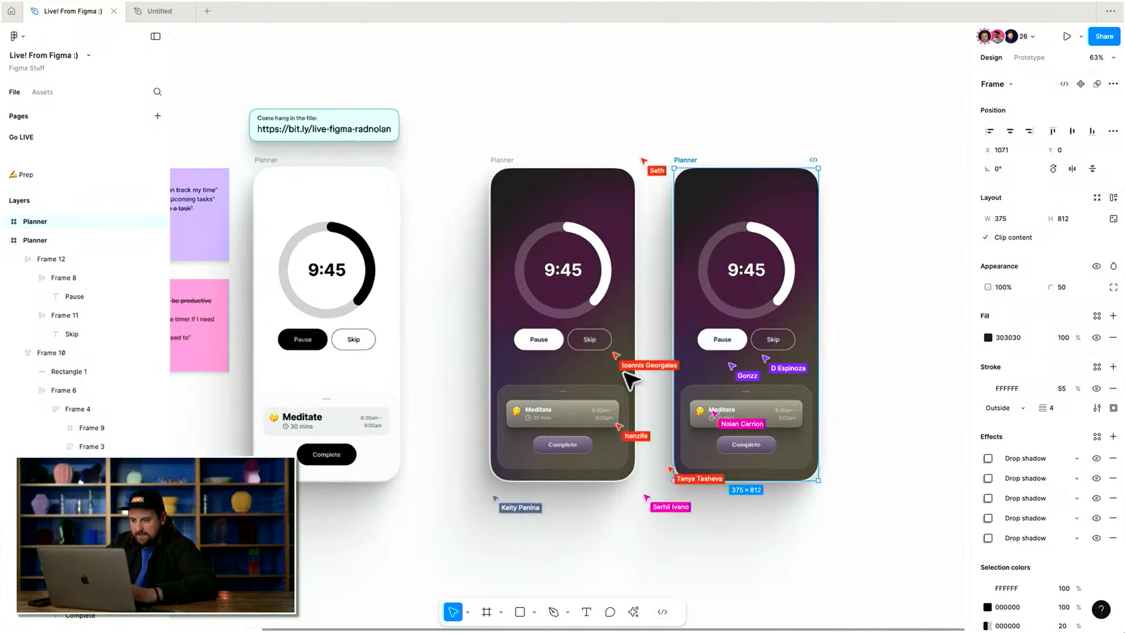
Select the Complete button and task card in both dark frames to compare them.
{"action": "scroll", "coordinate": [625, 374], "scroll_direction": "up", "scroll_amount": 5}
{"action": "left_click", "coordinate": [557, 487], "text": "super"}
{"action": "scroll", "coordinate": [562, 488], "scroll_direction": "right", "scroll_amount": 2}
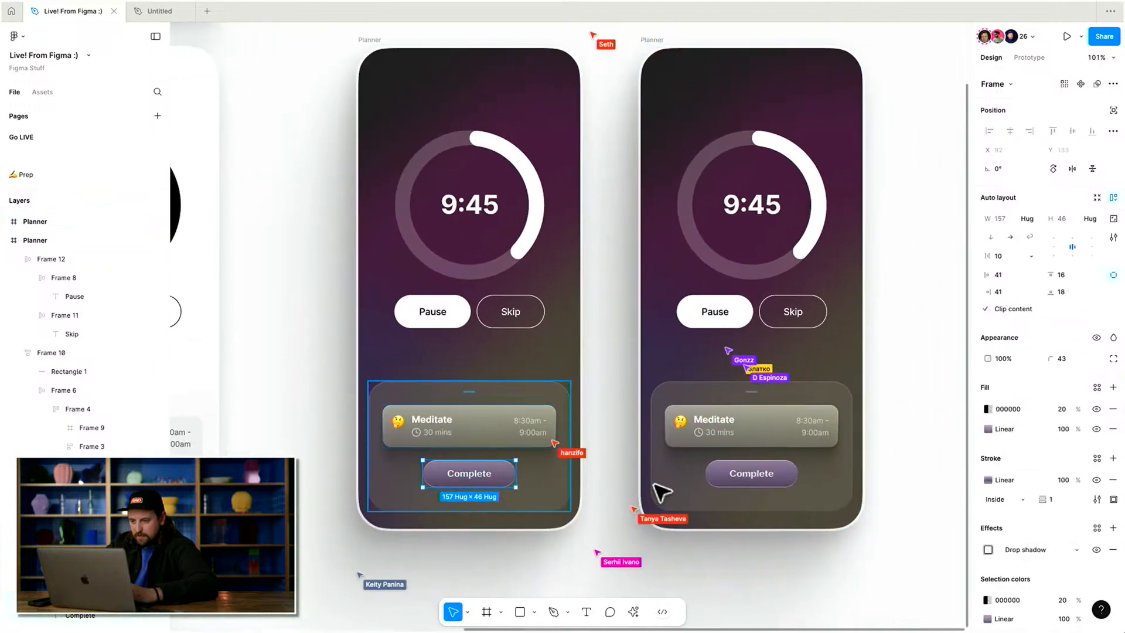
{"action": "left_click", "coordinate": [739, 479], "text": "super"}
{"action": "left_click", "coordinate": [680, 444]}
{"action": "scroll", "coordinate": [689, 449], "scroll_direction": "right", "scroll_amount": 3}
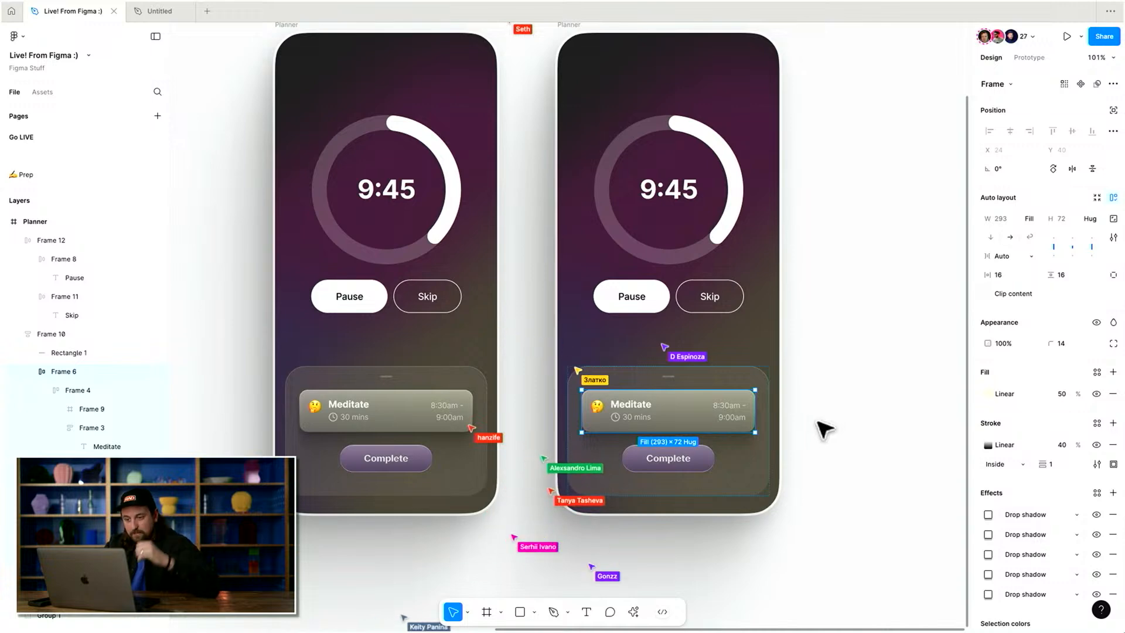
Extend the duplicate's task sheet upward to about 511 px tall.
{"action": "left_click", "coordinate": [699, 356]}
{"action": "left_click", "coordinate": [690, 371]}
{"action": "key", "text": "super+z"}
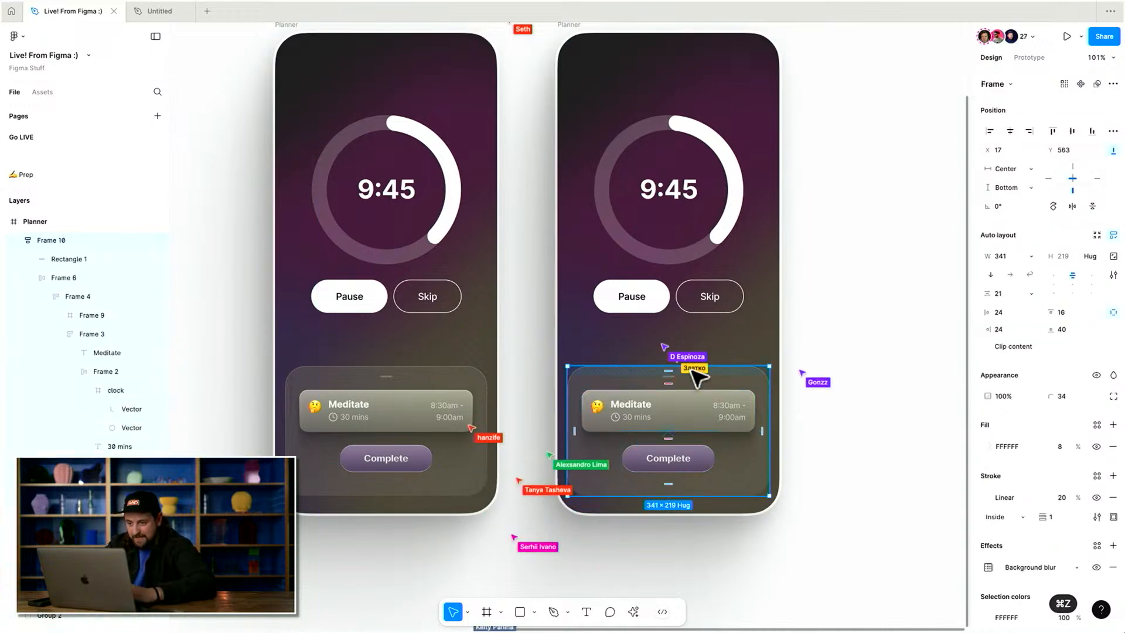
{"action": "key", "text": "super+z"}
{"action": "left_click_drag", "start_coordinate": [730, 370], "coordinate": [737, 195]}
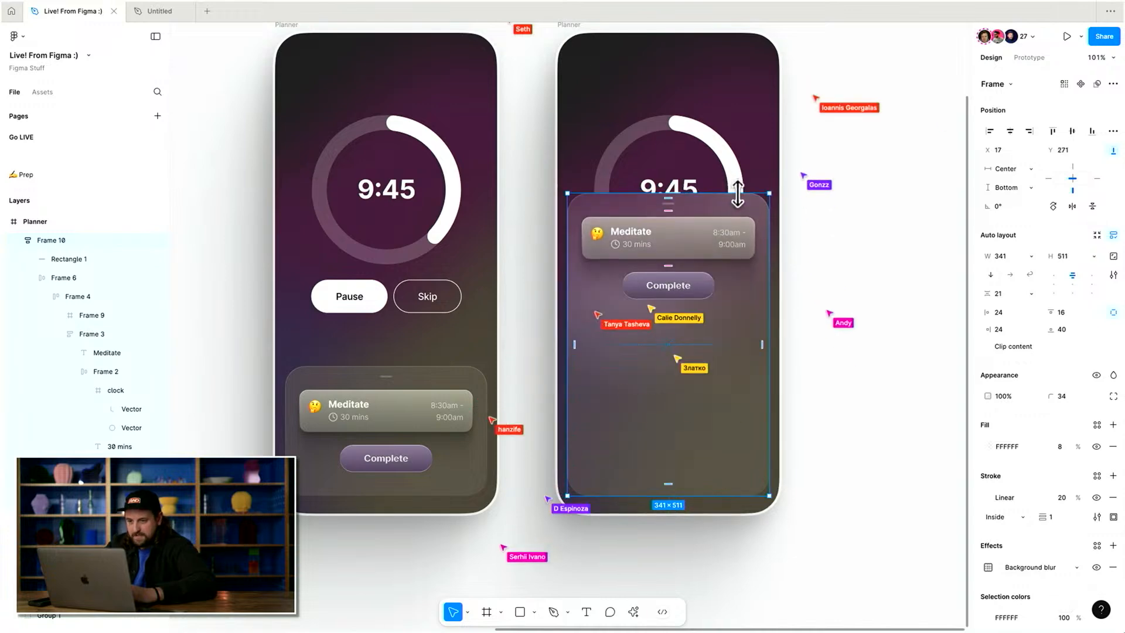
Wrap the task card and Complete button in an auto layout frame with 8 padding on all sides.
{"action": "left_click", "coordinate": [687, 288]}
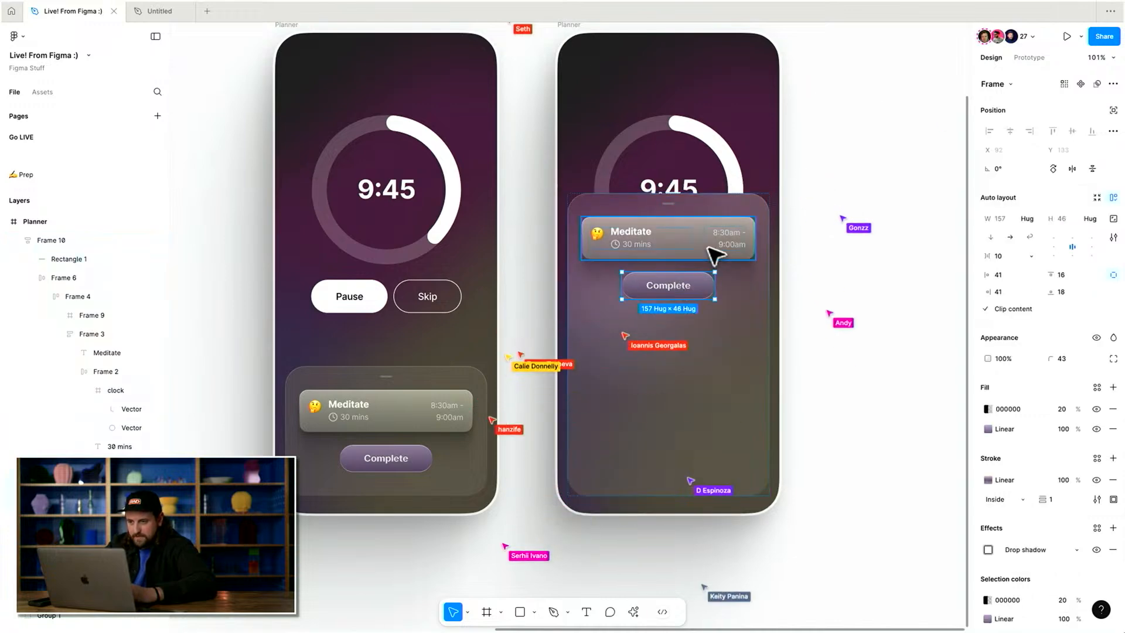
{"action": "key", "text": "shift+a"}
{"action": "left_click", "coordinate": [1018, 275]}
{"action": "type", "text": "20"}
{"action": "key", "text": "Return"}
{"action": "key", "text": "shift+Down"}
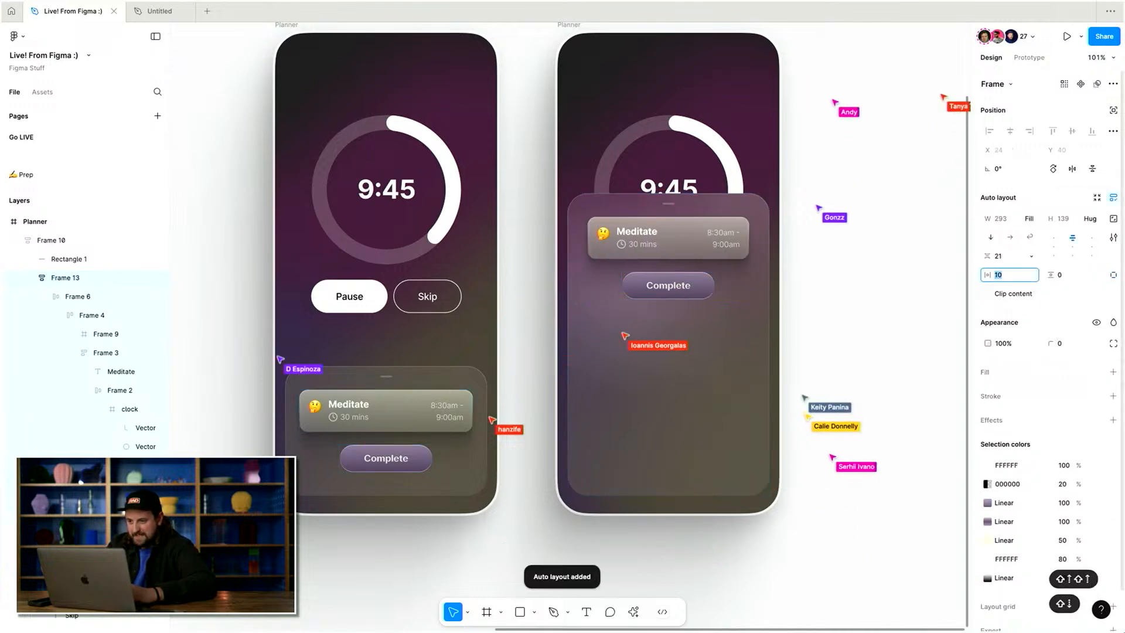
{"action": "left_click", "coordinate": [1075, 275]}
{"action": "key", "text": "shift+Up"}
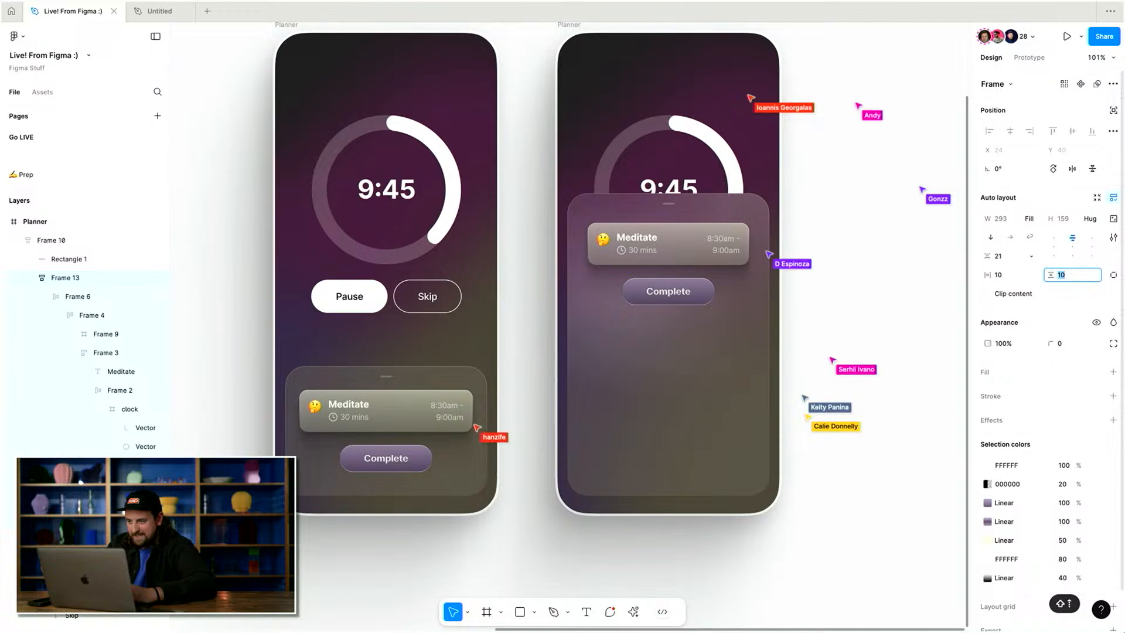
{"action": "key", "text": "shift+Tab"}
{"action": "type", "text": "8"}
{"action": "key", "text": "Tab"}
{"action": "type", "text": "8"}
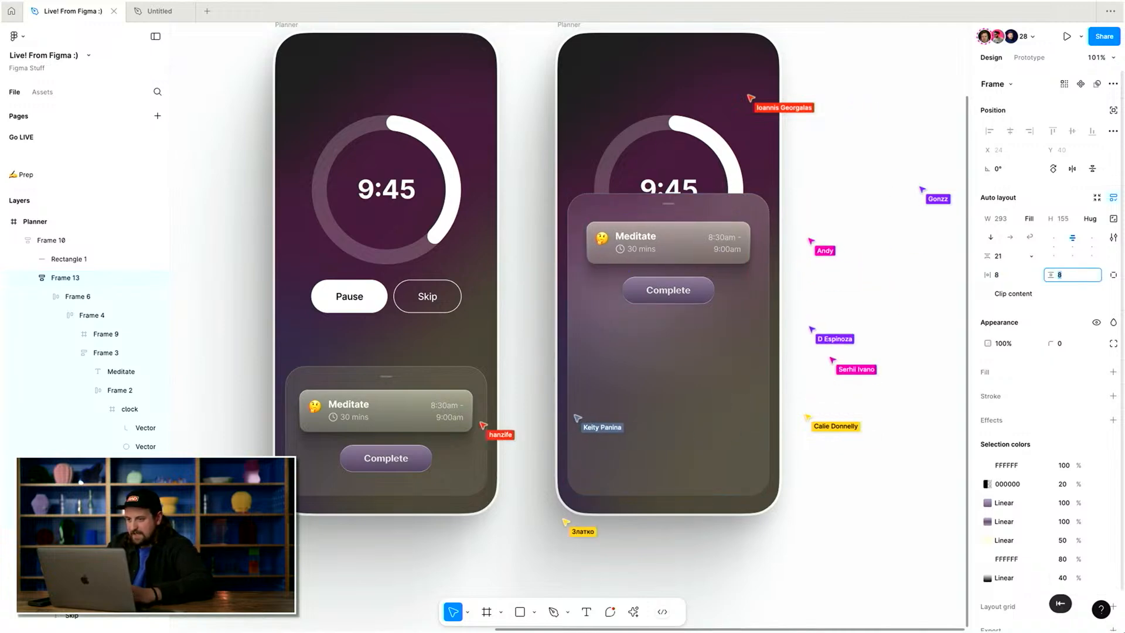
{"action": "key", "text": "Return"}
Add a 000000 fill at 8% opacity to the new auto layout frame.
{"action": "left_click", "coordinate": [1113, 372]}
{"action": "left_click", "coordinate": [1015, 390]}
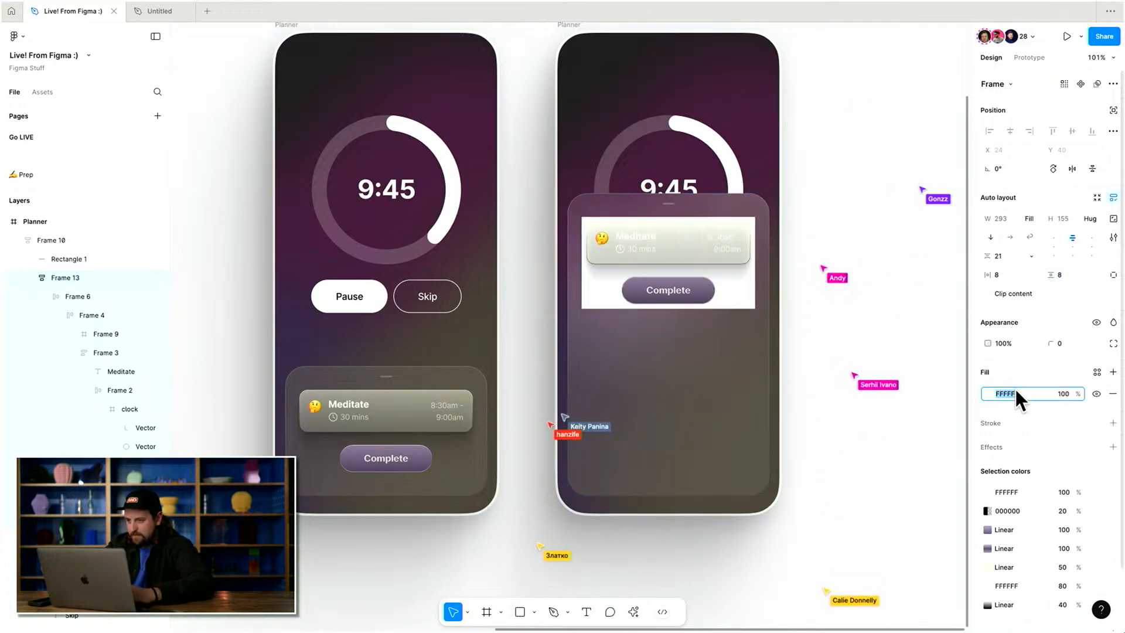
{"action": "type", "text": "000000"}
{"action": "key", "text": "Tab"}
{"action": "type", "text": "8"}
{"action": "key", "text": "Return"}
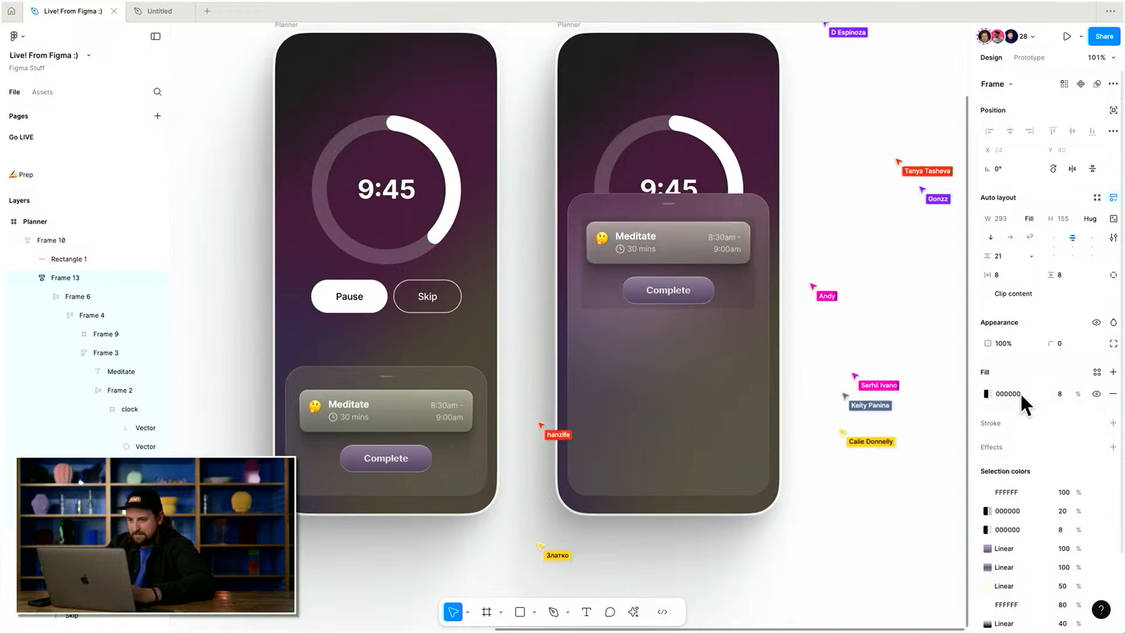
Set the corner radius of the new auto layout frame to 20.
{"action": "left_click", "coordinate": [1060, 344]}
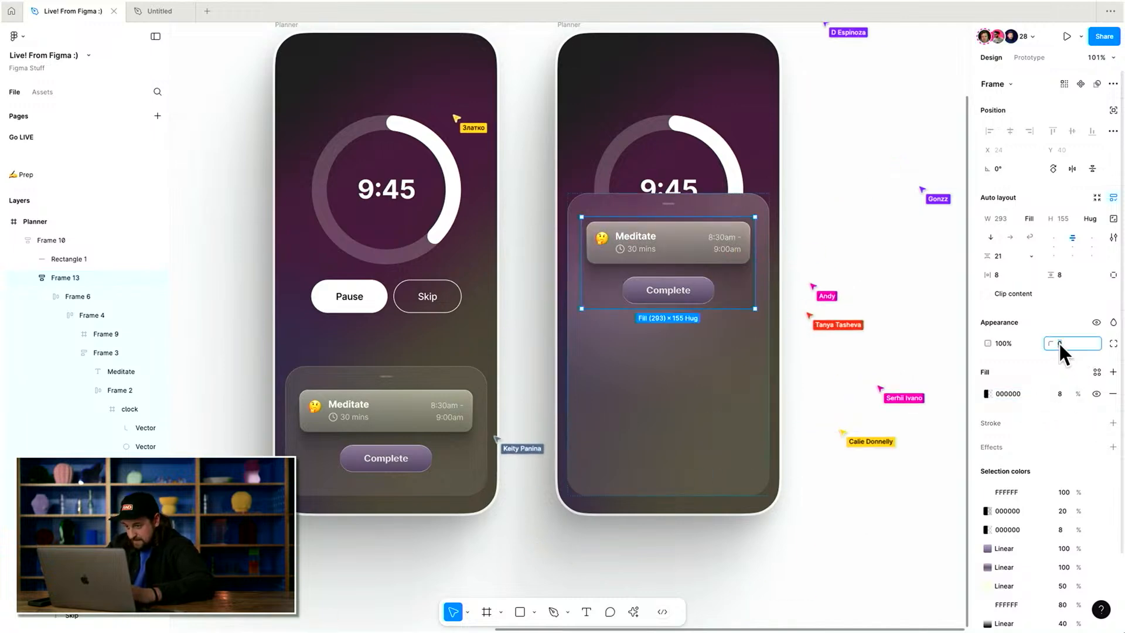
{"action": "key", "text": "shift+Up"}
{"action": "key", "text": "shift+Up"}
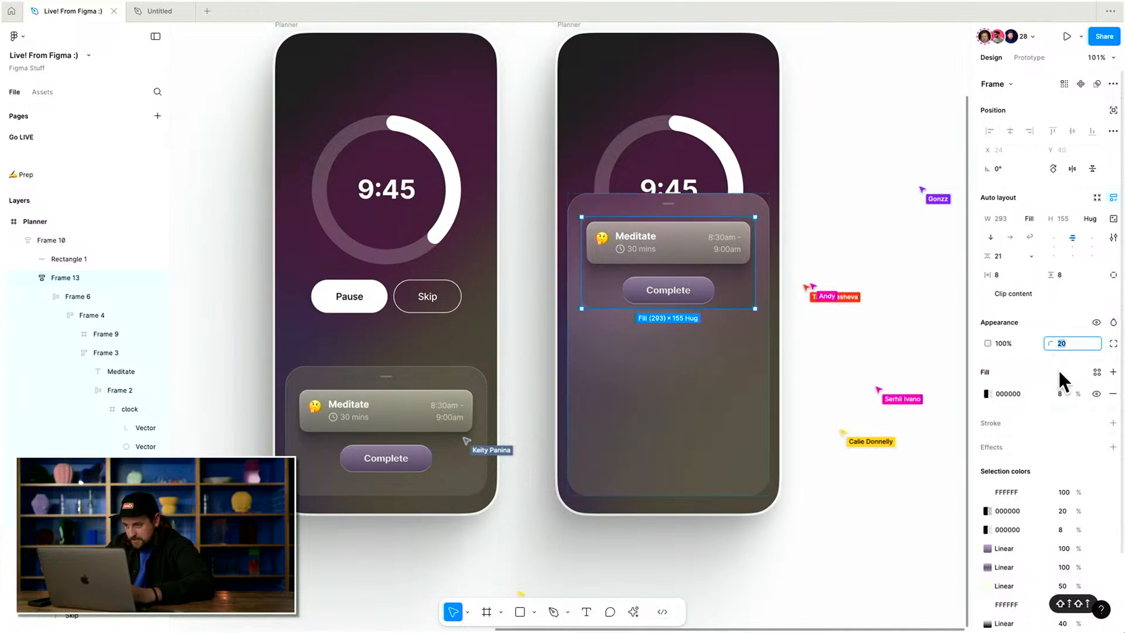
Try setting the frame's vertical padding to 8, 16 and undo the change.
{"action": "left_click", "coordinate": [1082, 274]}
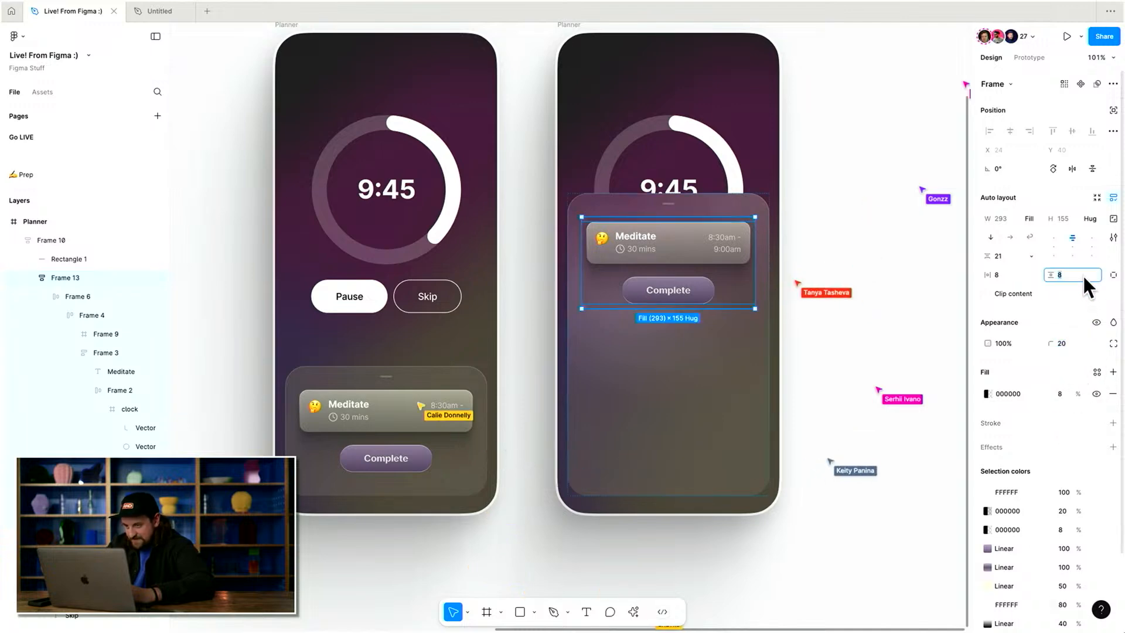
{"action": "type", "text": "8, 16"}
{"action": "key", "text": "Return"}
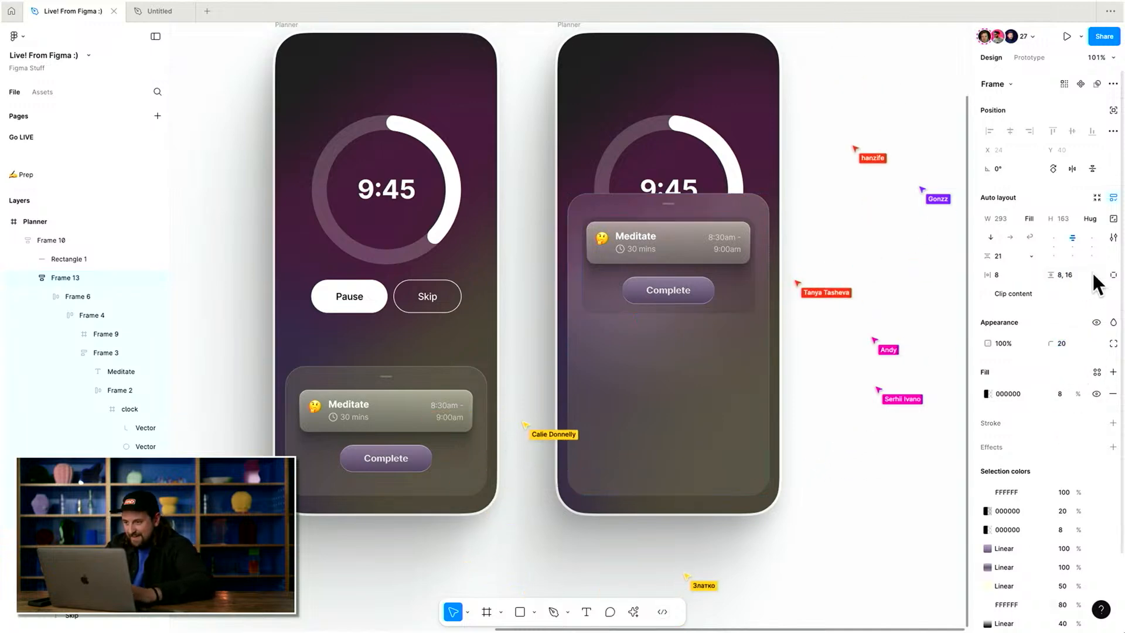
{"action": "key", "text": "super+z"}
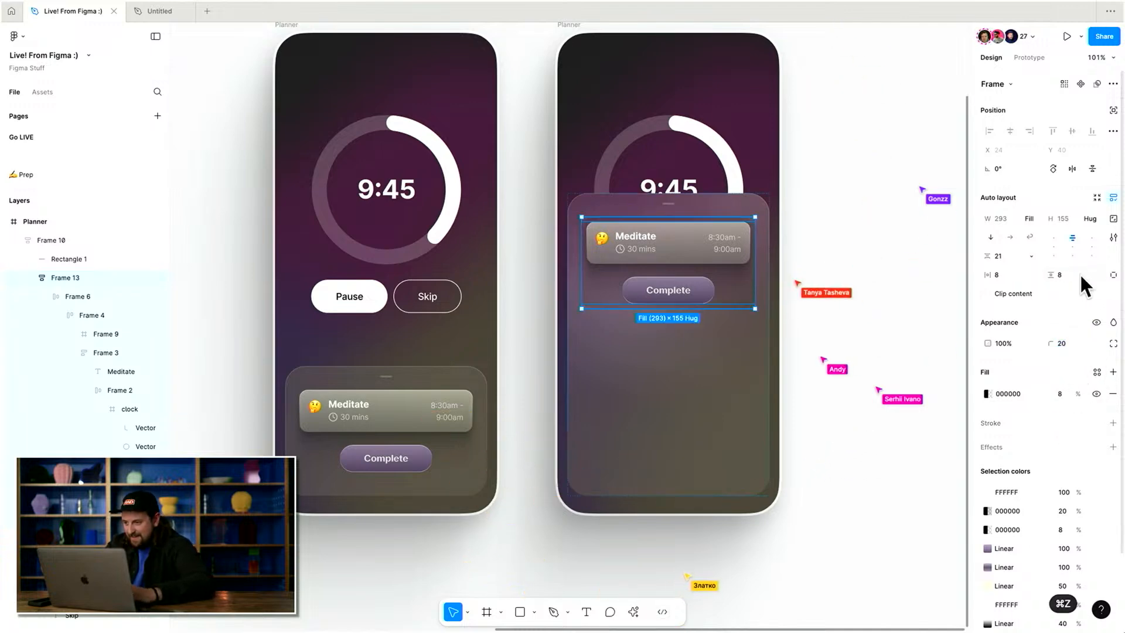
Add an inner shadow to the frame with 0 X offset, 1 Y offset and 2 blur.
{"action": "left_click", "coordinate": [1113, 448]}
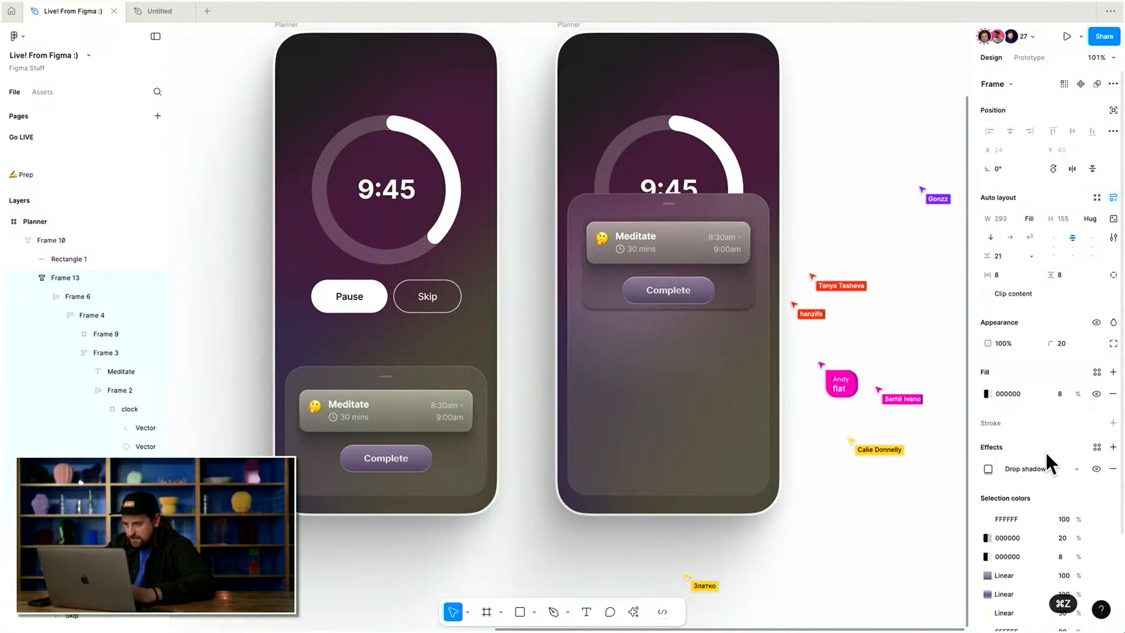
{"action": "left_click", "coordinate": [1042, 466]}
{"action": "left_click", "coordinate": [1034, 458]}
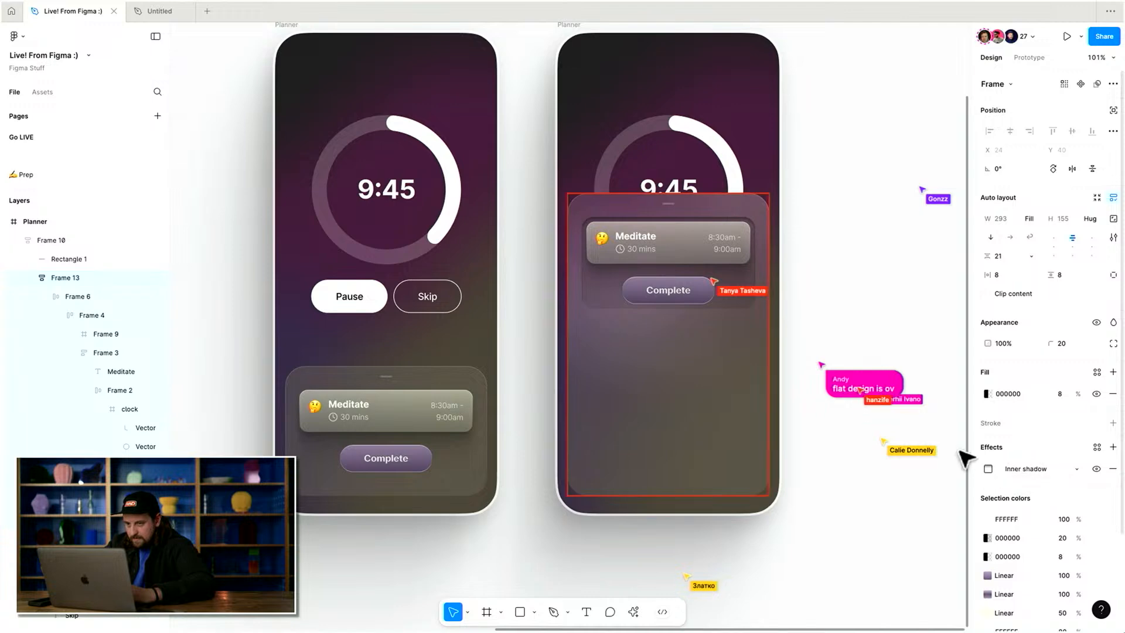
{"action": "scroll", "coordinate": [791, 206], "scroll_direction": "up", "scroll_amount": 5}
{"action": "left_click", "coordinate": [809, 196]}
{"action": "scroll", "coordinate": [846, 176], "scroll_direction": "up", "scroll_amount": 3}
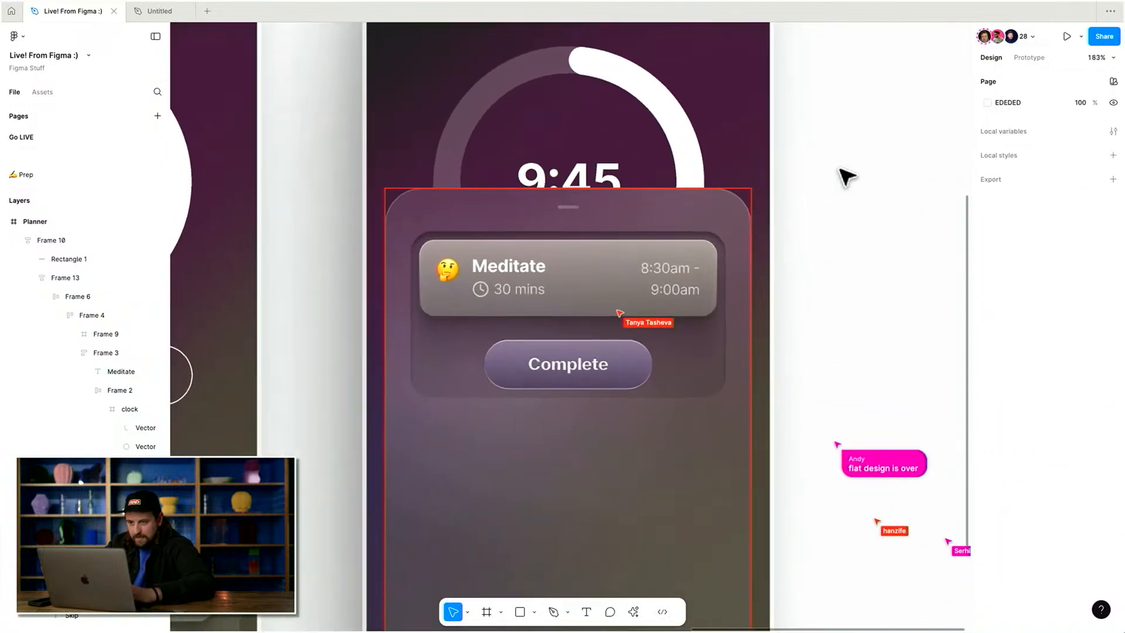
{"action": "key", "text": "super+z"}
{"action": "left_click", "coordinate": [988, 469]}
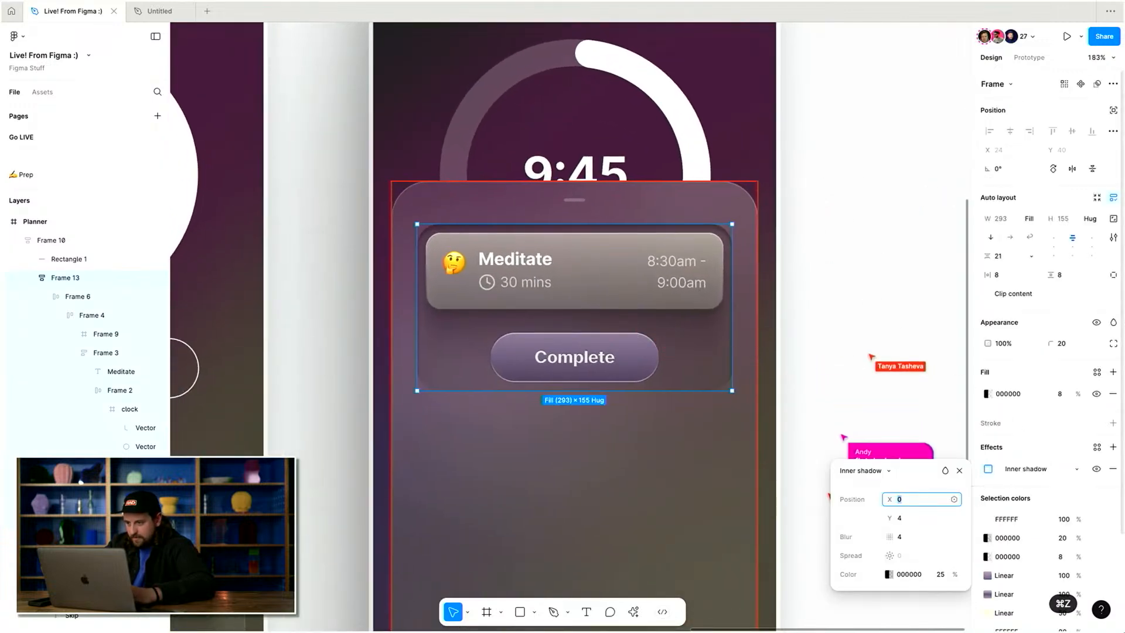
{"action": "key", "text": "Tab"}
{"action": "key", "text": "Tab"}
{"action": "key", "text": "shift+Tab"}
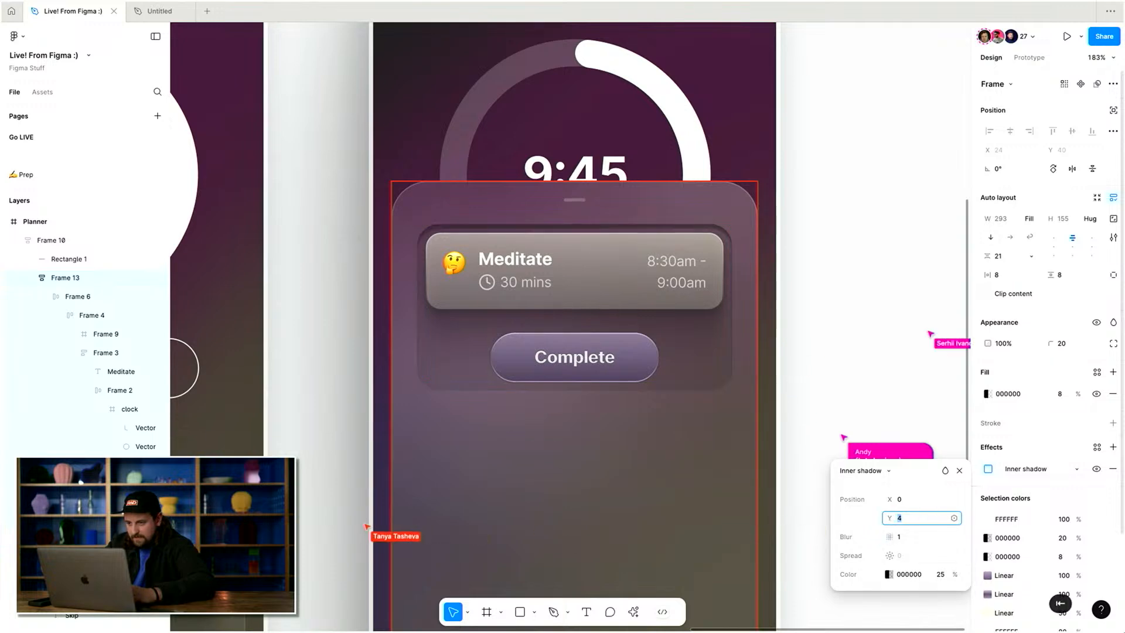
{"action": "key", "text": "Up"}
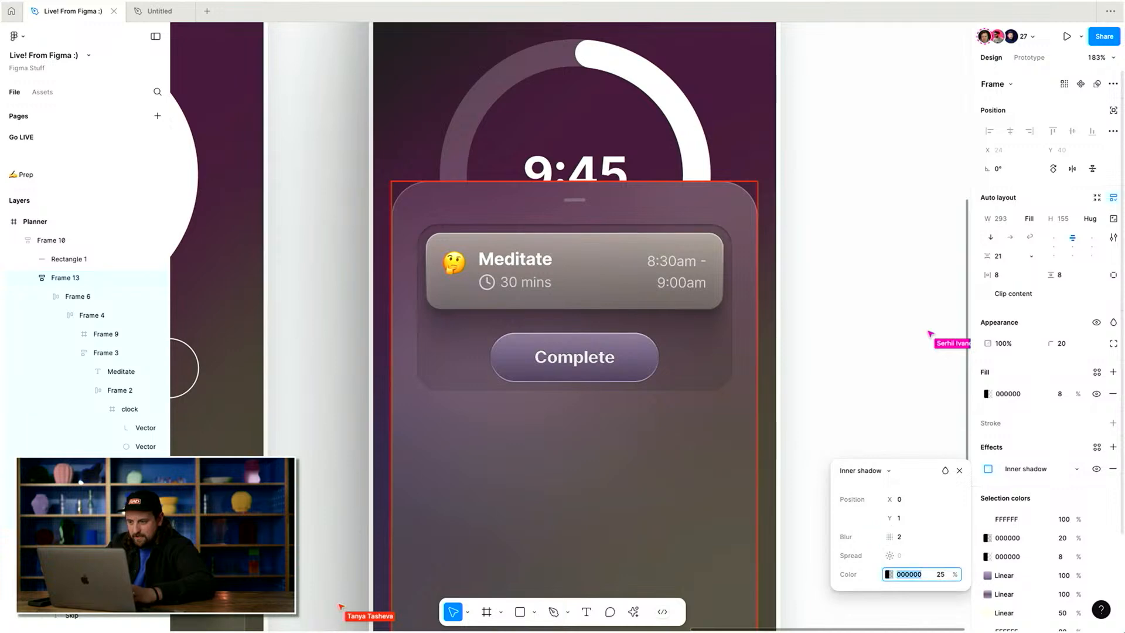
{"action": "key", "text": "Escape"}
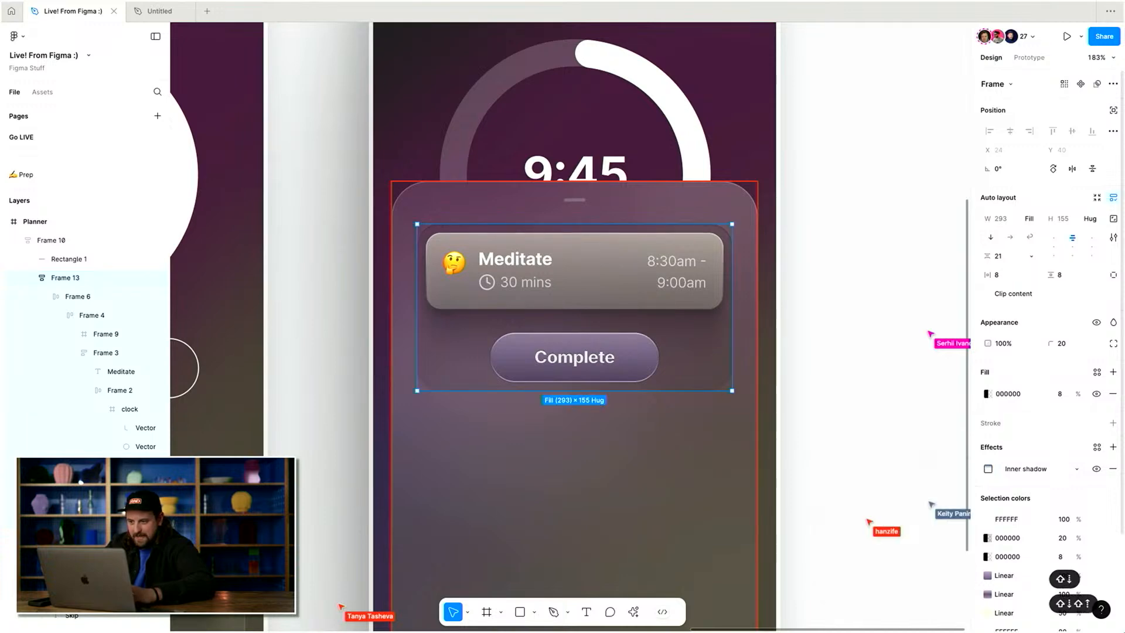
Add a second, FFFFFF drop shadow to the frame with 1 Y offset and 1 blur, and lower its opacity.
{"action": "scroll", "coordinate": [880, 450], "scroll_direction": "down", "scroll_amount": 3}
{"action": "scroll", "coordinate": [880, 450], "scroll_direction": "down", "scroll_amount": 1}
{"action": "left_click", "coordinate": [880, 450]}
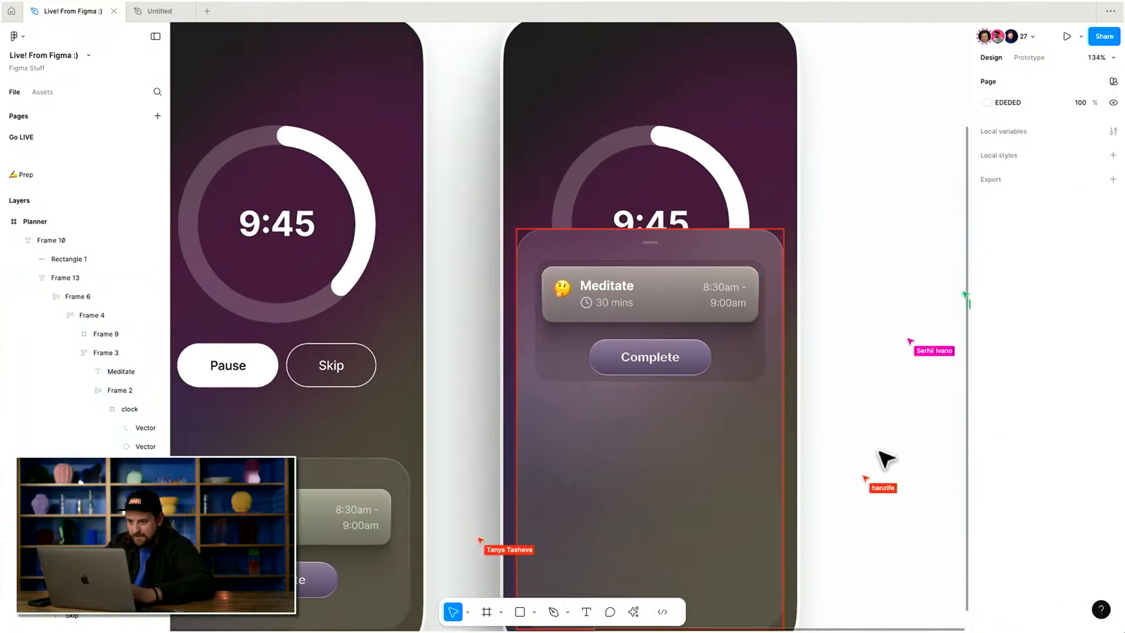
{"action": "key", "text": "super+z"}
{"action": "left_click", "coordinate": [1112, 447]}
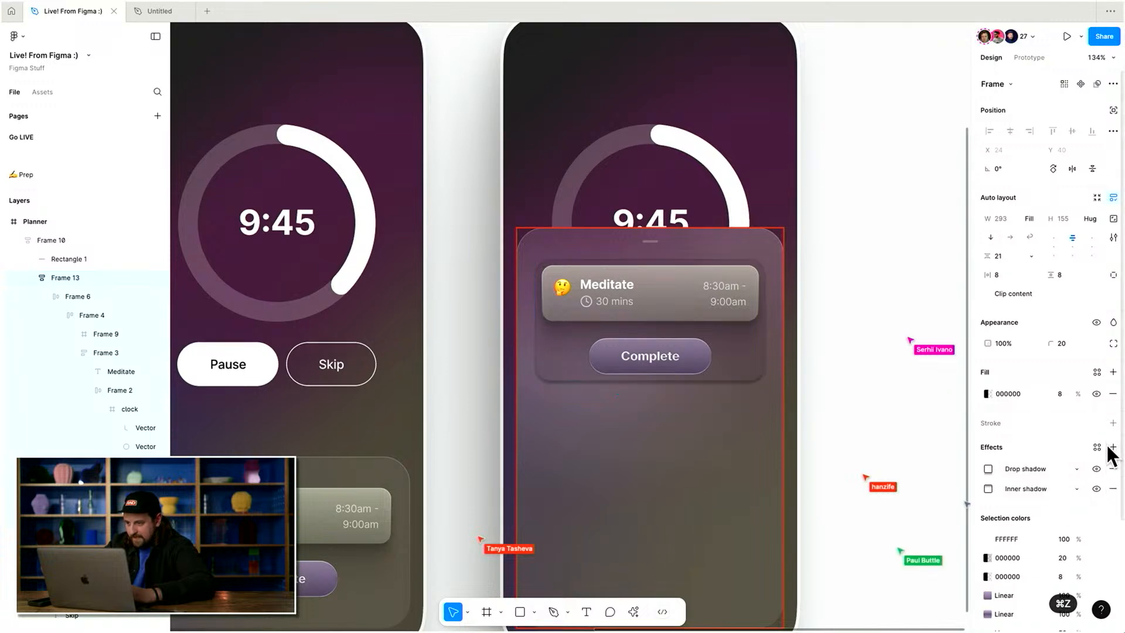
{"action": "left_click", "coordinate": [1018, 469]}
{"action": "left_click", "coordinate": [989, 470]}
{"action": "left_click", "coordinate": [989, 469]}
{"action": "left_click", "coordinate": [908, 575]}
{"action": "type", "text": "FFFFFF"}
{"action": "left_click", "coordinate": [916, 531]}
{"action": "type", "text": "1"}
{"action": "left_click", "coordinate": [911, 523]}
{"action": "type", "text": "1"}
{"action": "key", "text": "Return"}
{"action": "left_click", "coordinate": [941, 574]}
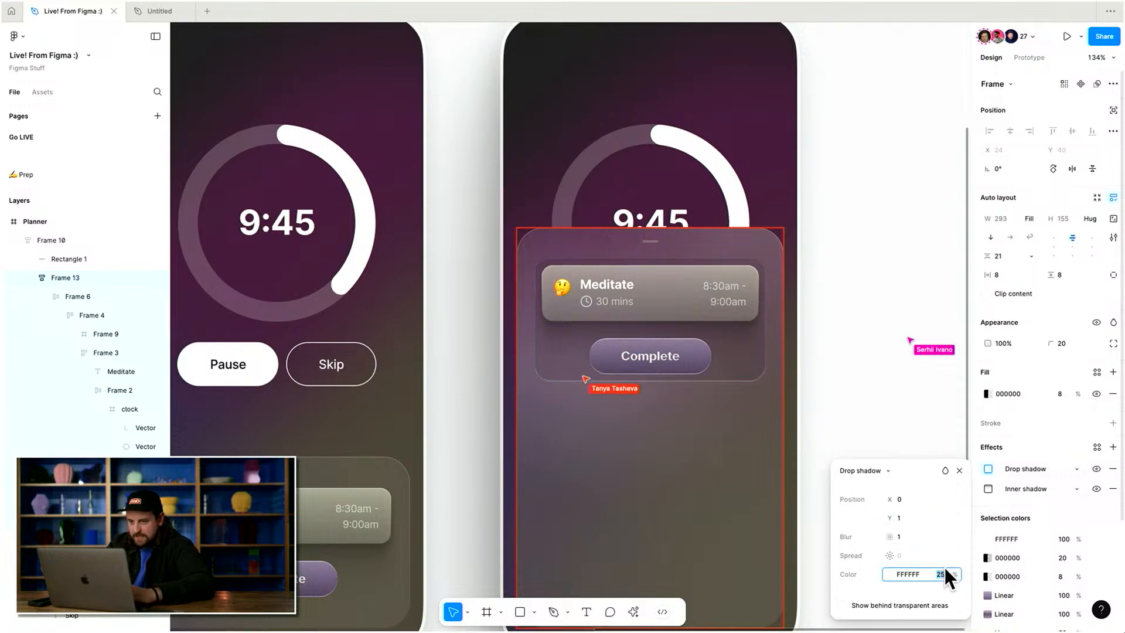
{"action": "key", "text": "shift+Down"}
{"action": "left_click", "coordinate": [875, 347]}
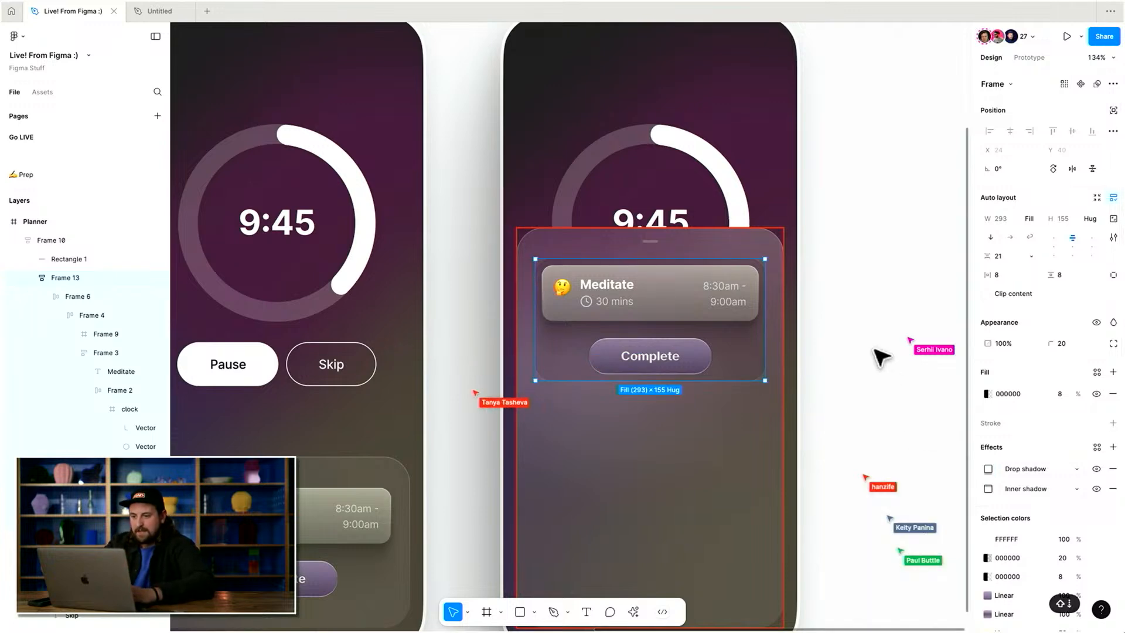
{"action": "left_click", "coordinate": [874, 344]}
{"action": "scroll", "coordinate": [872, 341], "scroll_direction": "up", "scroll_amount": 3}
{"action": "scroll", "coordinate": [872, 341], "scroll_direction": "down", "scroll_amount": 5}
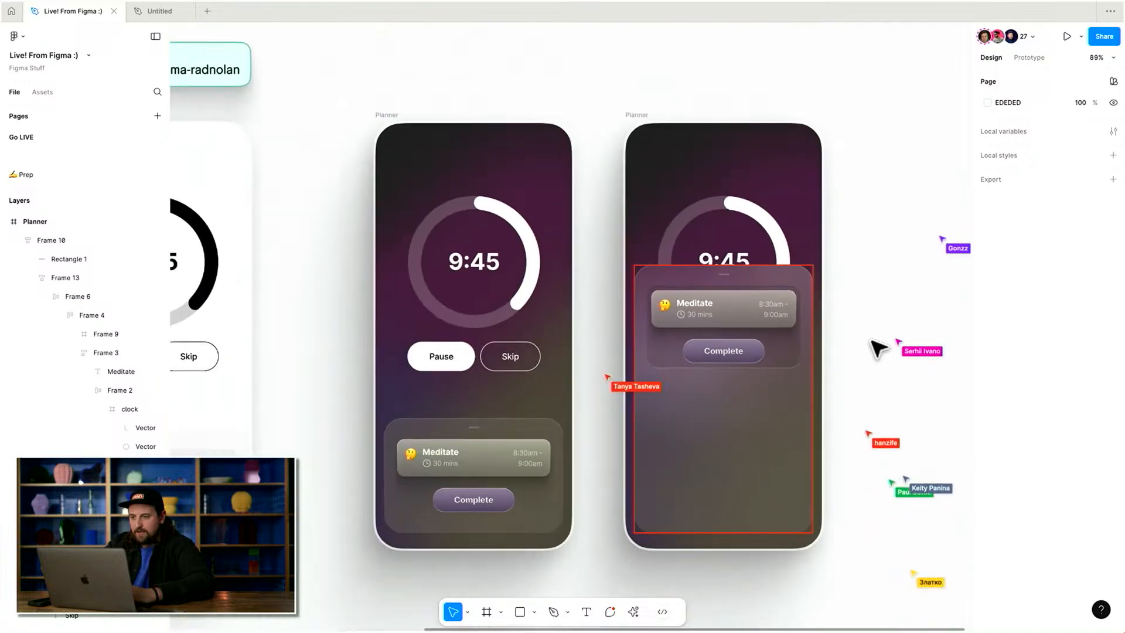
{"action": "left_click", "coordinate": [773, 342]}
{"action": "left_click", "coordinate": [798, 344]}
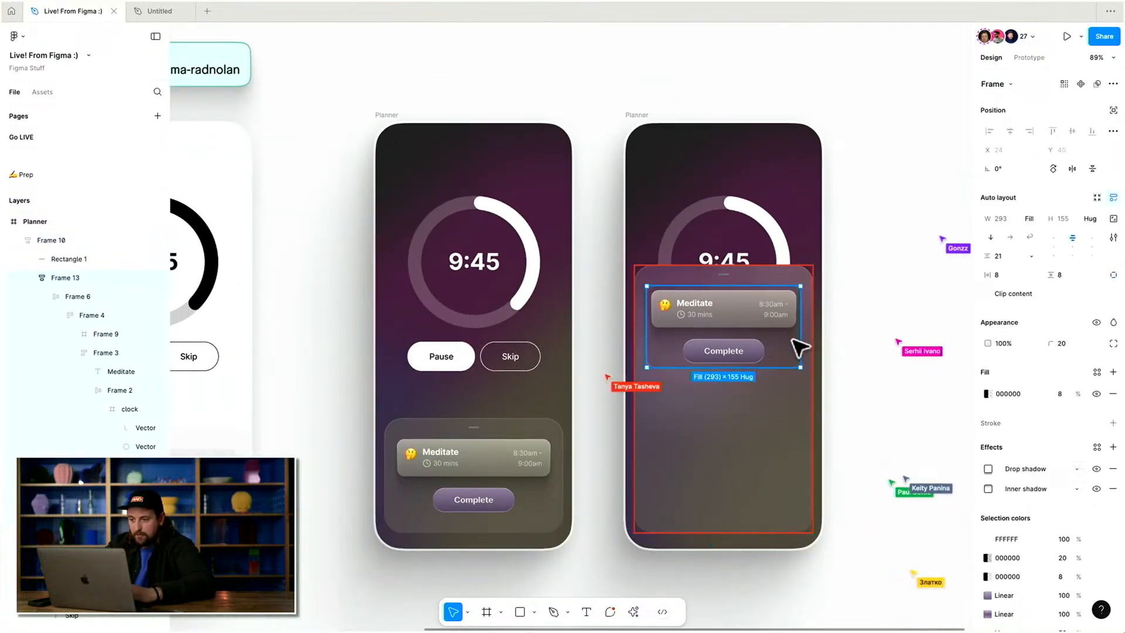
{"action": "scroll", "coordinate": [800, 334], "scroll_direction": "up", "scroll_amount": 3}
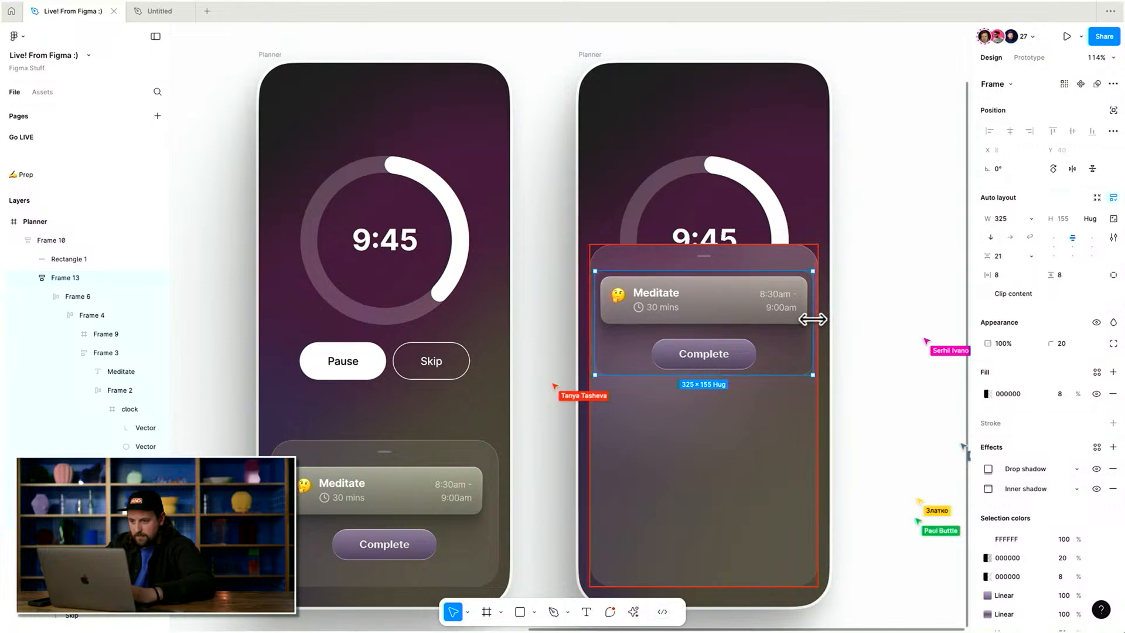
{"action": "key", "text": "super+z"}
Set the task sheet's horizontal padding to 16.
{"action": "left_click", "coordinate": [781, 429]}
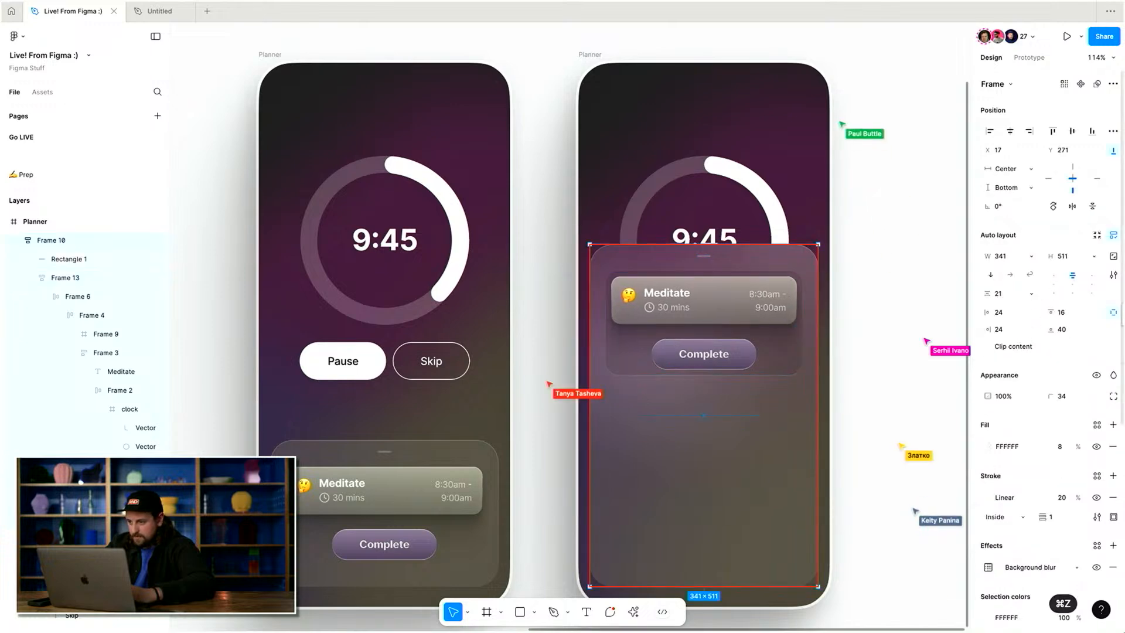
{"action": "scroll", "coordinate": [1025, 315], "scroll_direction": "down", "scroll_amount": 2}
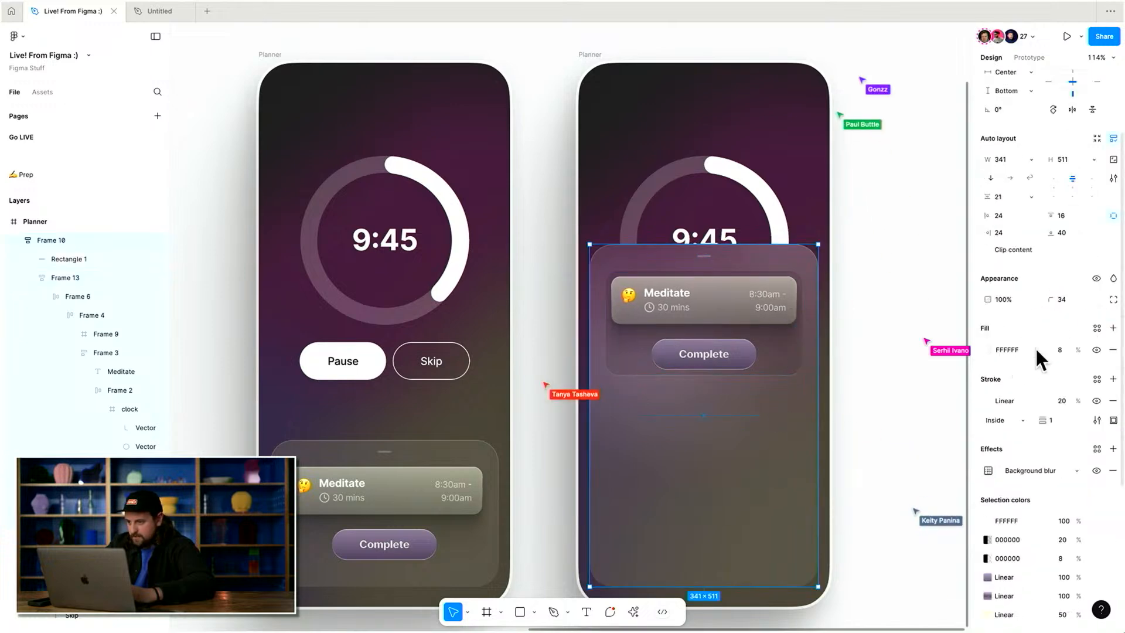
{"action": "left_click", "coordinate": [1113, 215]}
{"action": "left_click", "coordinate": [1000, 216]}
{"action": "type", "text": "16"}
{"action": "key", "text": "Return"}
{"action": "left_click", "coordinate": [870, 234]}
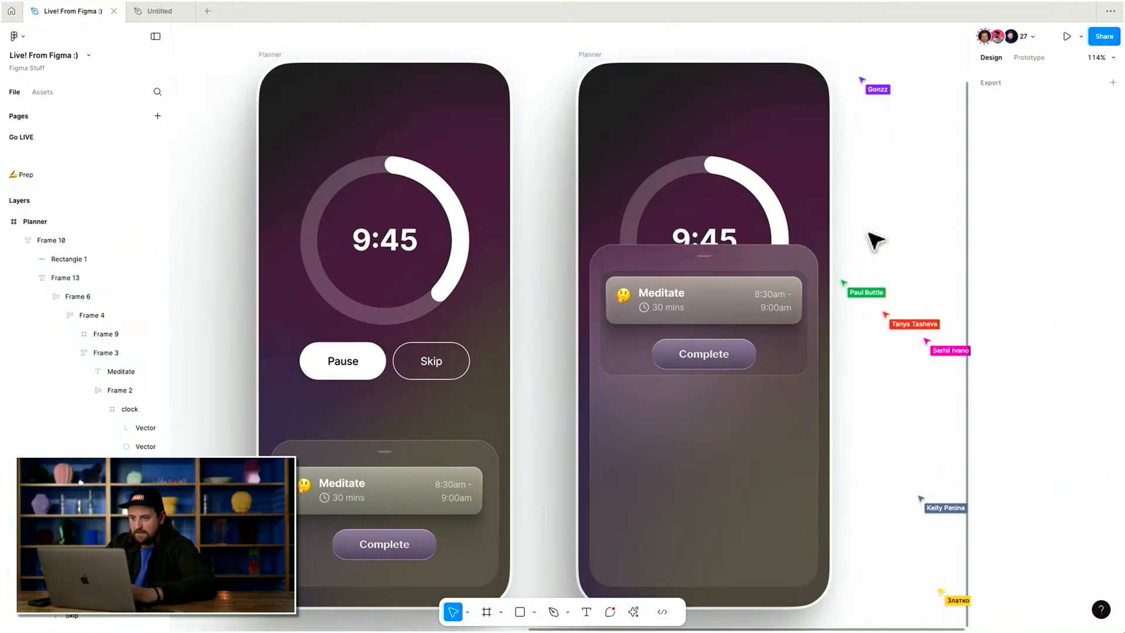
Duplicate the auto layout frame holding the task card and Complete button.
{"action": "scroll", "coordinate": [874, 241], "scroll_direction": "down", "scroll_amount": 3}
{"action": "double_click", "coordinate": [786, 288]}
{"action": "key", "text": "super+d"}
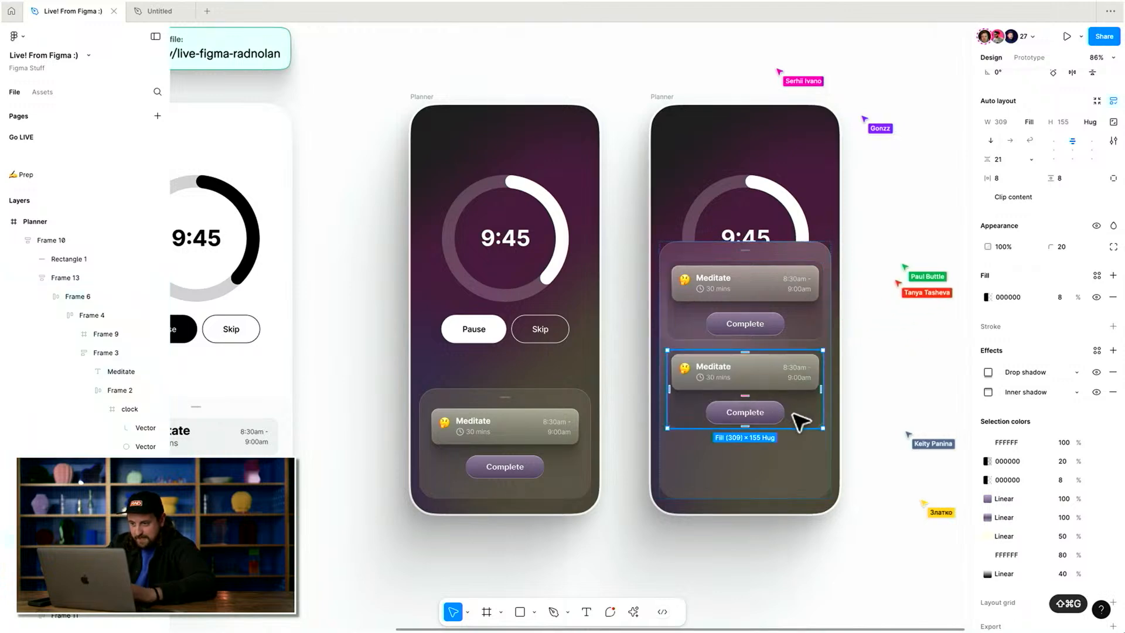
Ungroup the duplicate and delete its Complete button, leaving a second task card.
{"action": "key", "text": "super+shift+g"}
{"action": "left_click", "coordinate": [765, 415]}
{"action": "key", "text": "BackSpace"}
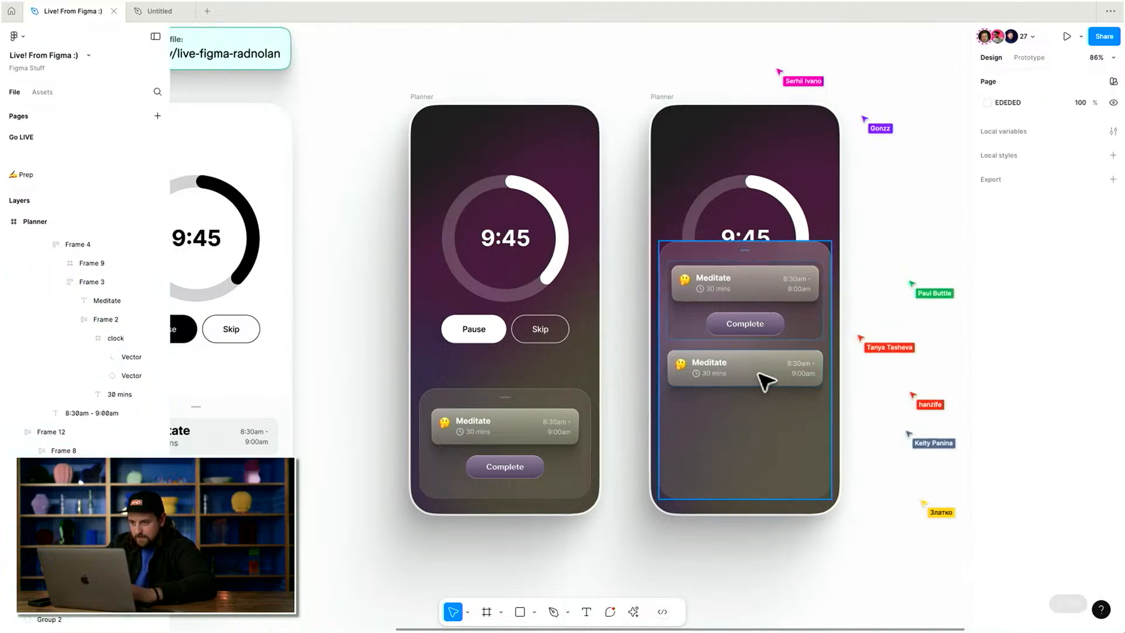
Remove all shadow effects from the duplicated task card.
{"action": "left_click", "coordinate": [757, 380]}
{"action": "left_click", "coordinate": [1114, 444]}
{"action": "key", "text": "super+z"}
{"action": "left_click", "coordinate": [1114, 394]}
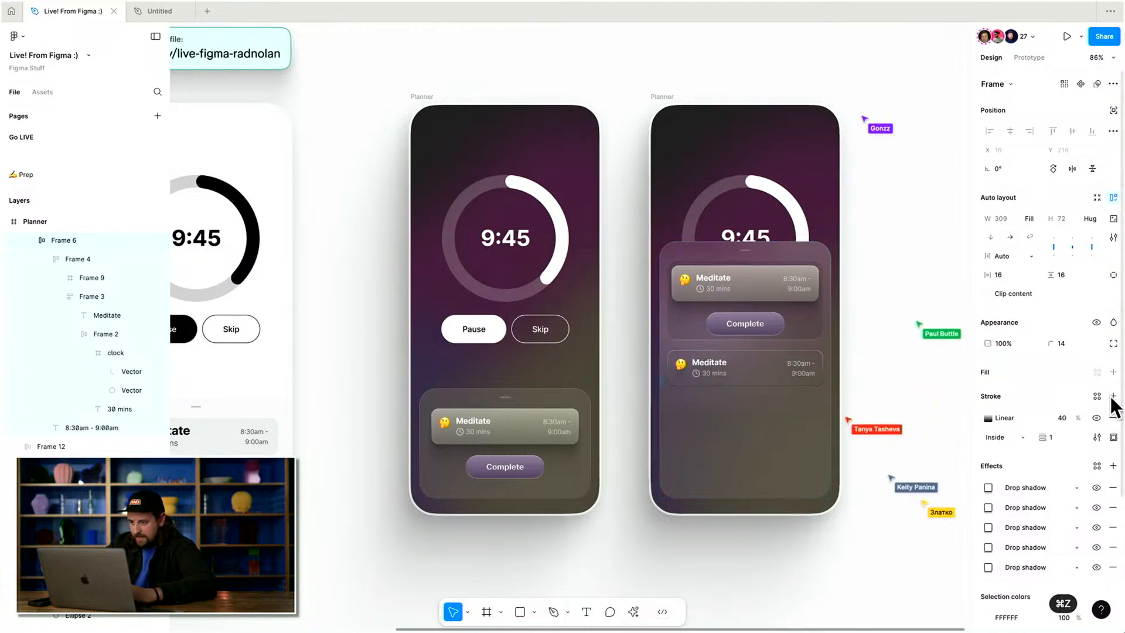
{"action": "left_click", "coordinate": [1114, 487]}
{"action": "left_click", "coordinate": [1113, 487]}
{"action": "left_click", "coordinate": [1113, 488]}
{"action": "left_click", "coordinate": [1114, 488]}
{"action": "left_click", "coordinate": [1113, 488]}
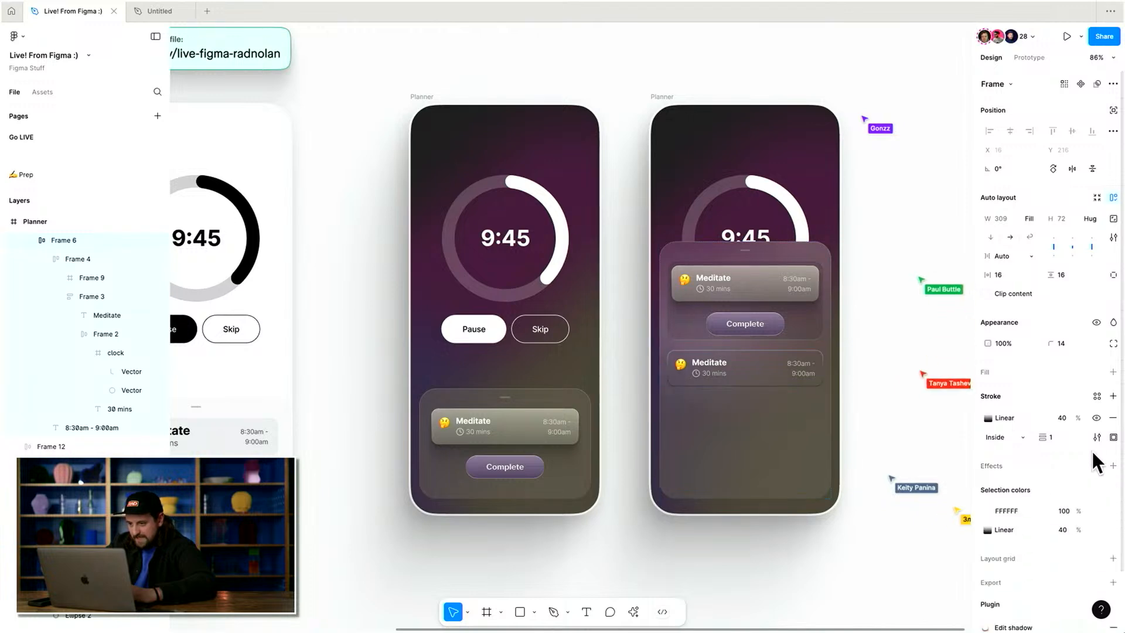
Delete the 8:30am - 9:00am time range text from the duplicated task card.
{"action": "scroll", "coordinate": [769, 427], "scroll_direction": "up", "scroll_amount": 5}
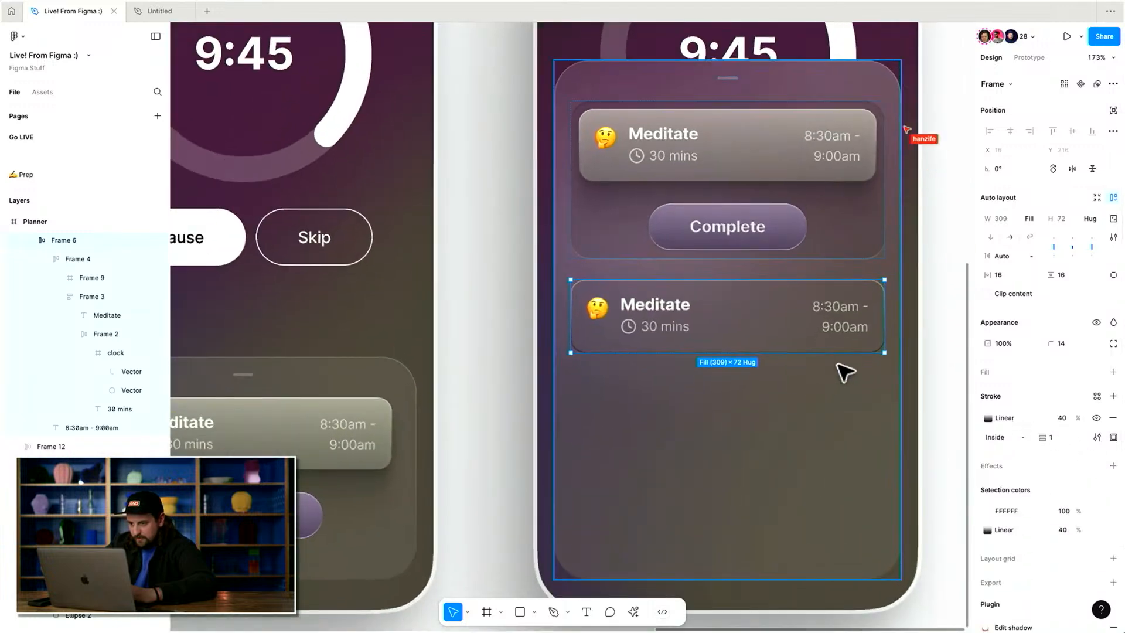
{"action": "left_click", "coordinate": [842, 327]}
{"action": "key", "text": "Delete"}
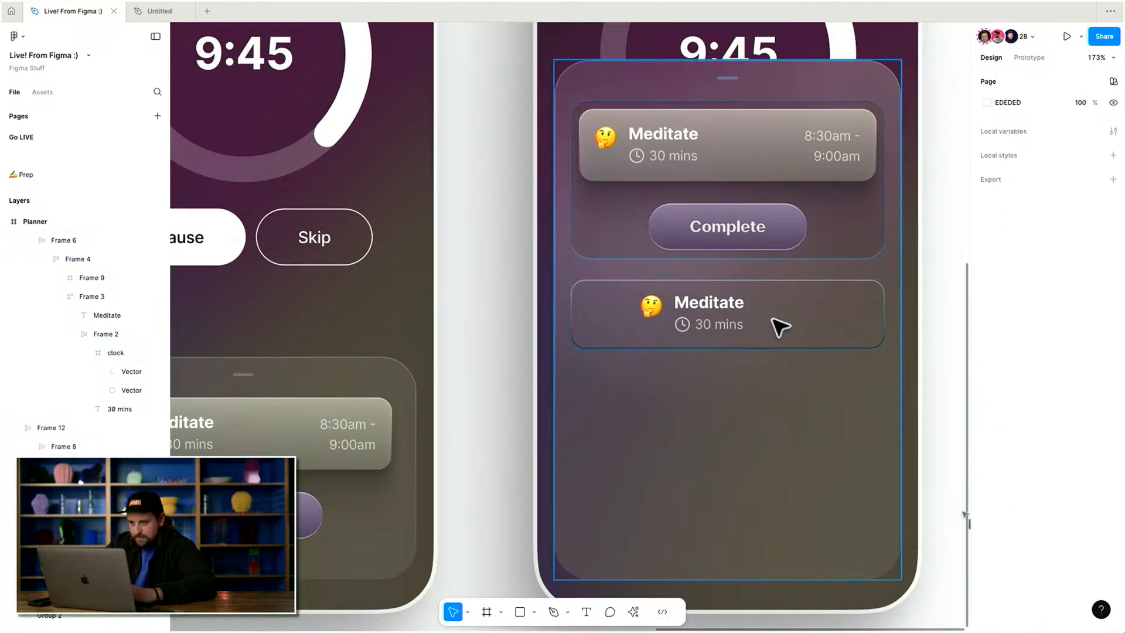
Set the duplicated card's title and duration to sit side by side in a horizontal row.
{"action": "left_click", "coordinate": [799, 314]}
{"action": "left_click", "coordinate": [808, 321]}
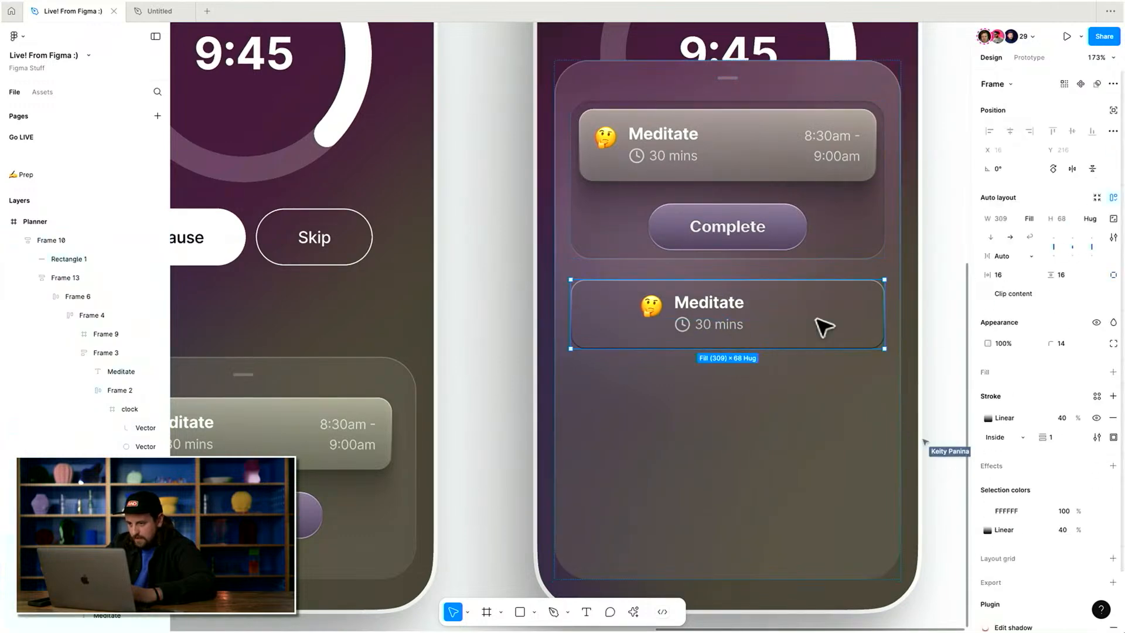
{"action": "key", "text": "super+z"}
{"action": "key", "text": "shift+super+z"}
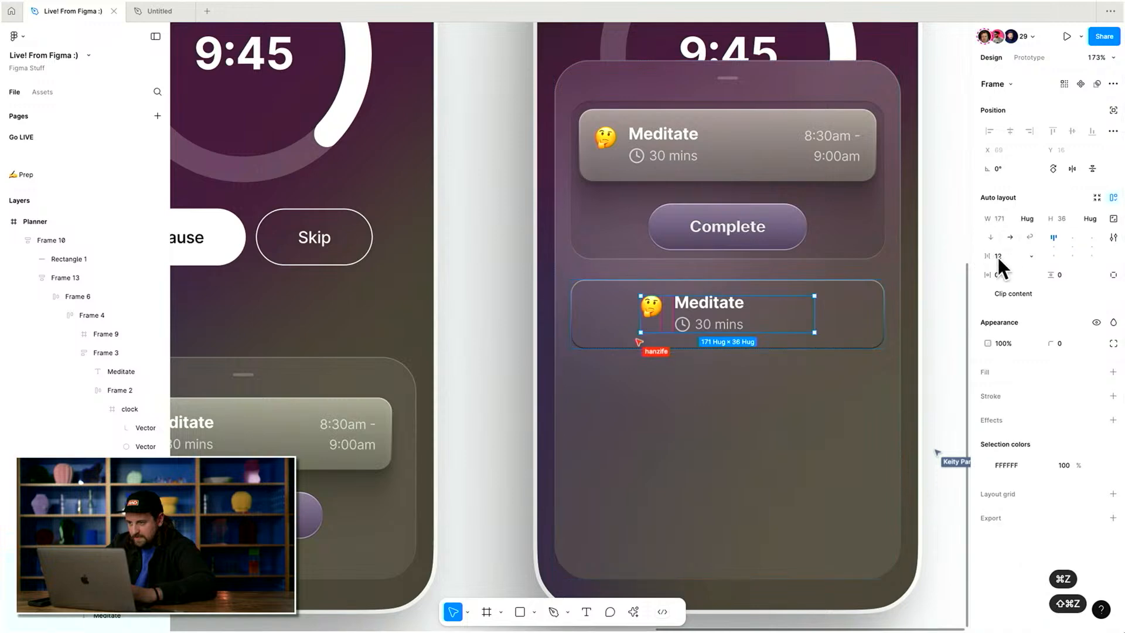
{"action": "double_click", "coordinate": [706, 306]}
{"action": "left_click", "coordinate": [1011, 237]}
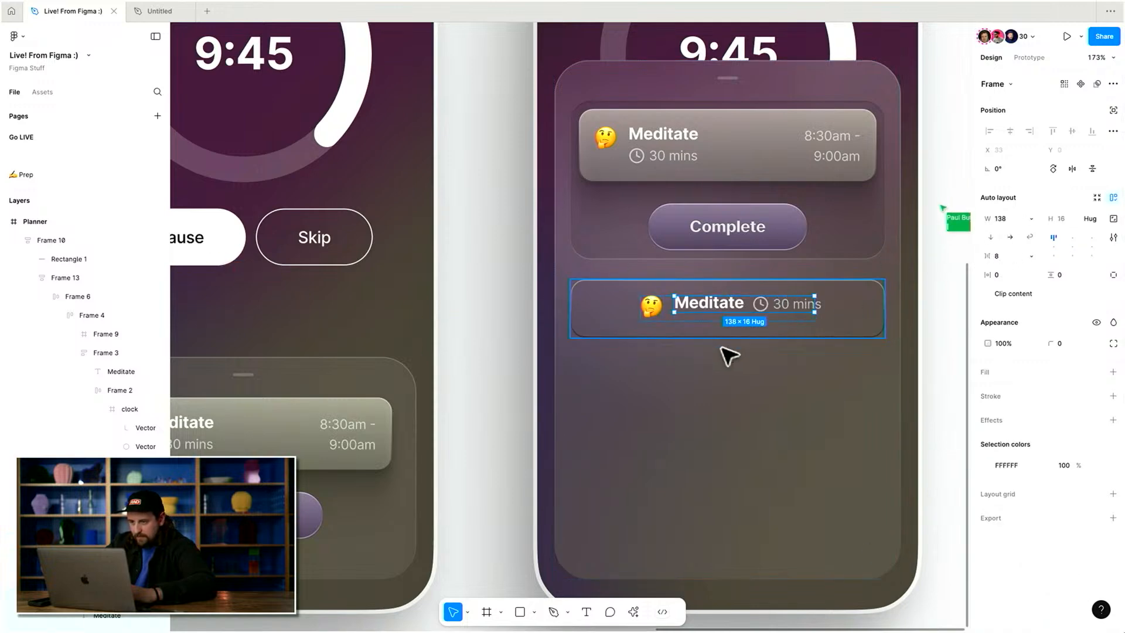
Align the duplicated card's contents to the left, centred vertically.
{"action": "key", "text": "shift+Return"}
{"action": "key", "text": "super+z"}
{"action": "key", "text": "shift+Return"}
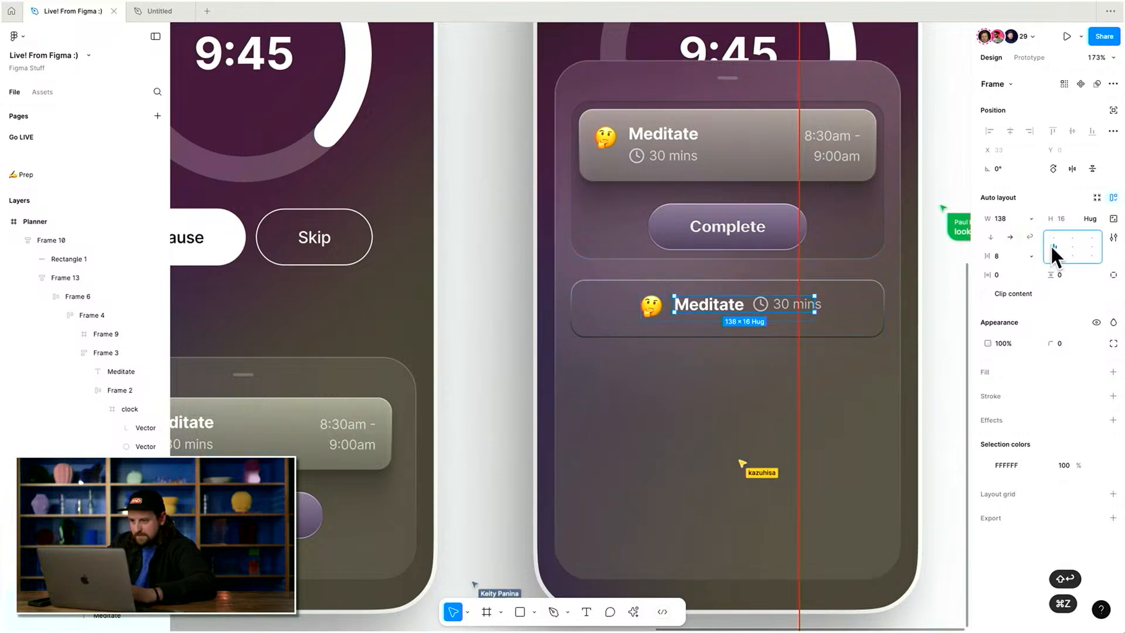
{"action": "key", "text": "shift+Return"}
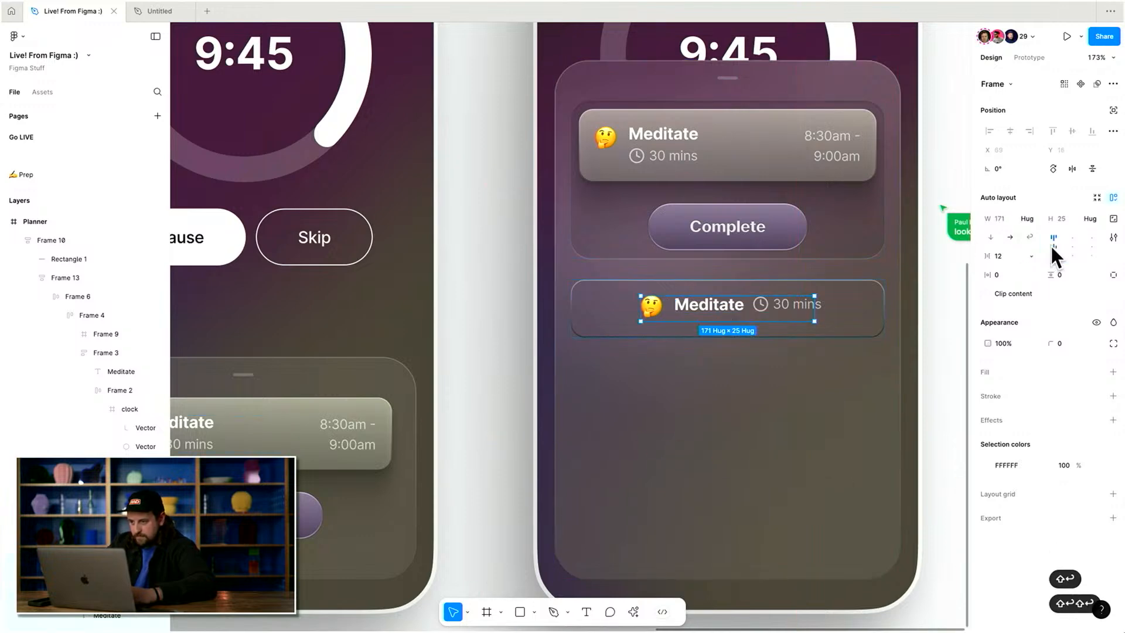
{"action": "key", "text": "shift+Return"}
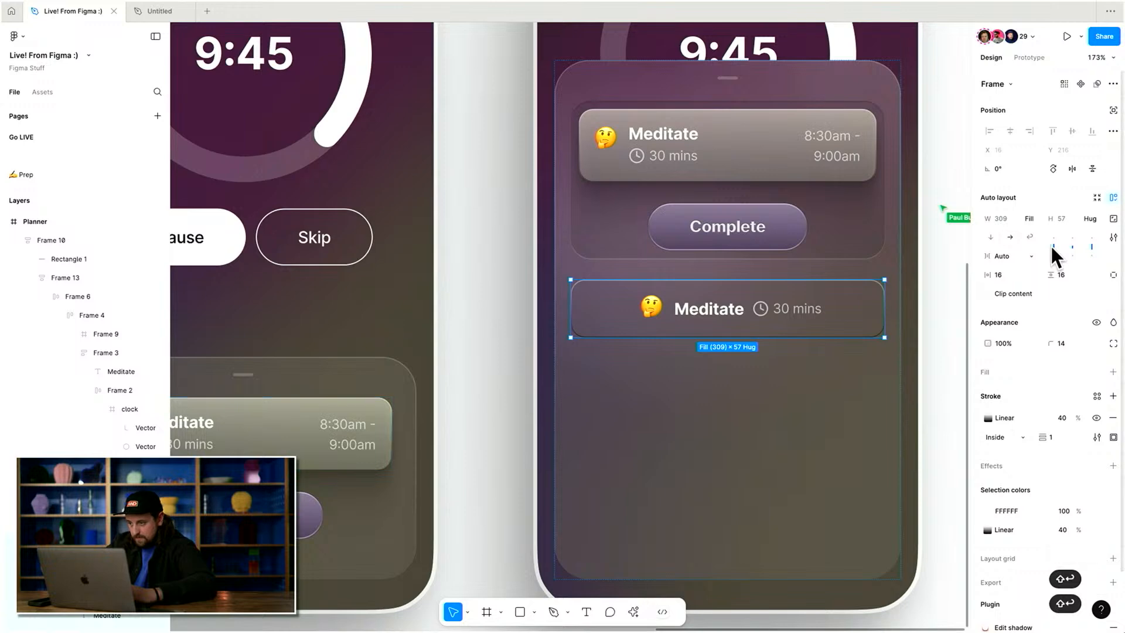
{"action": "left_click", "coordinate": [1051, 244]}
{"action": "key", "text": "Escape"}
{"action": "scroll", "coordinate": [808, 384], "scroll_direction": "down", "scroll_amount": 5}
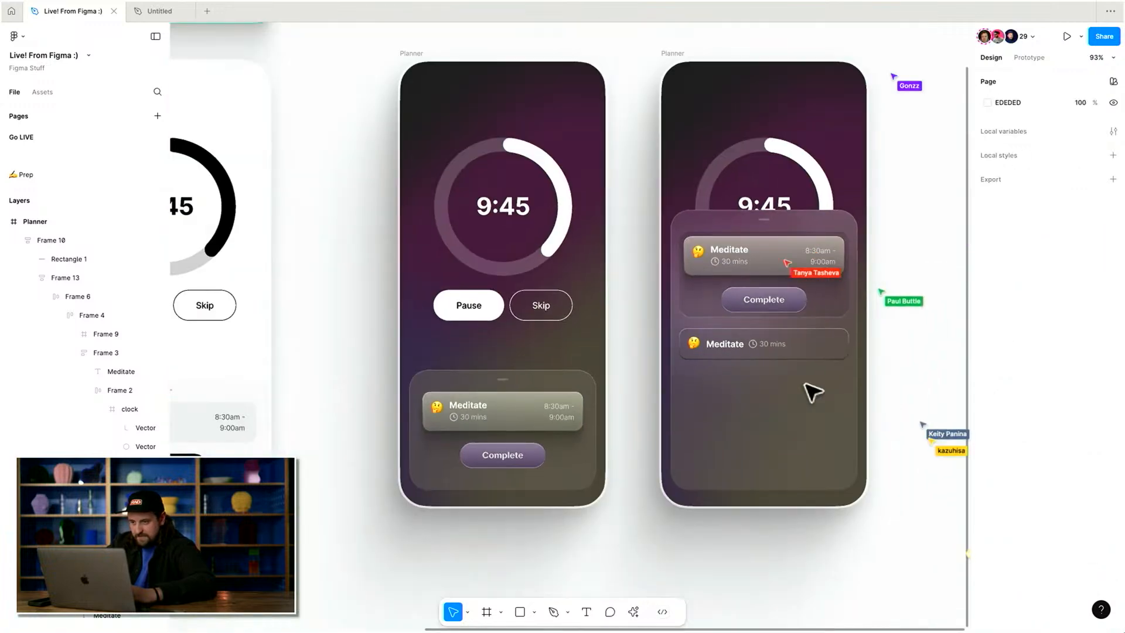
Change the duplicated card's stroke from a gradient to solid white at 10% opacity.
{"action": "scroll", "coordinate": [808, 384], "scroll_direction": "up", "scroll_amount": 3}
{"action": "left_click", "coordinate": [821, 345]}
{"action": "double_click", "coordinate": [822, 344]}
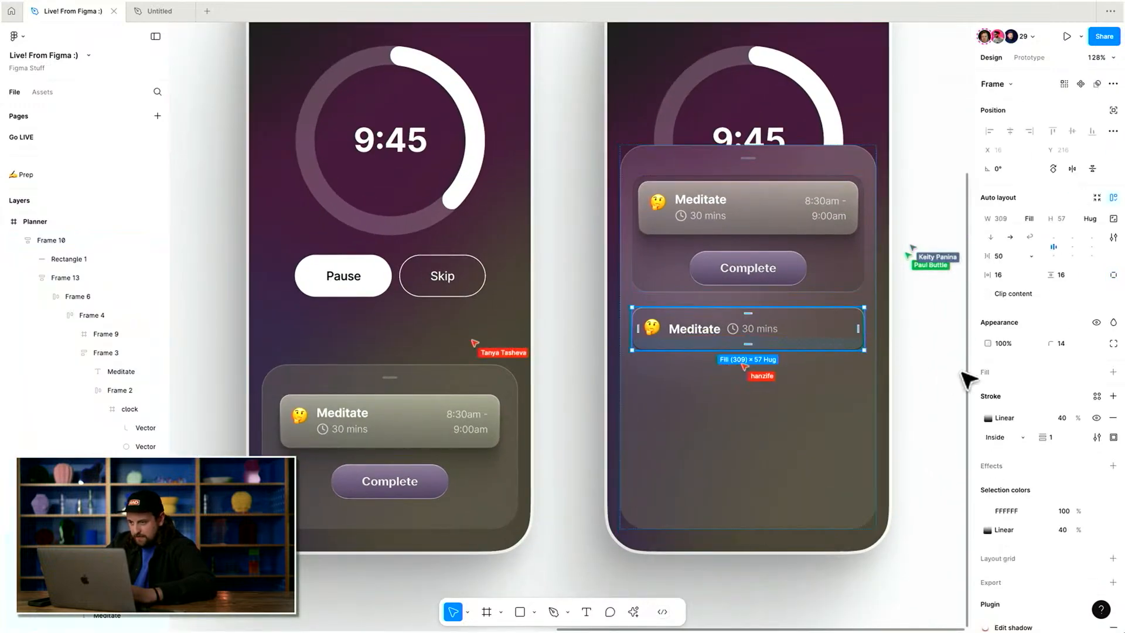
{"action": "left_click", "coordinate": [989, 418]}
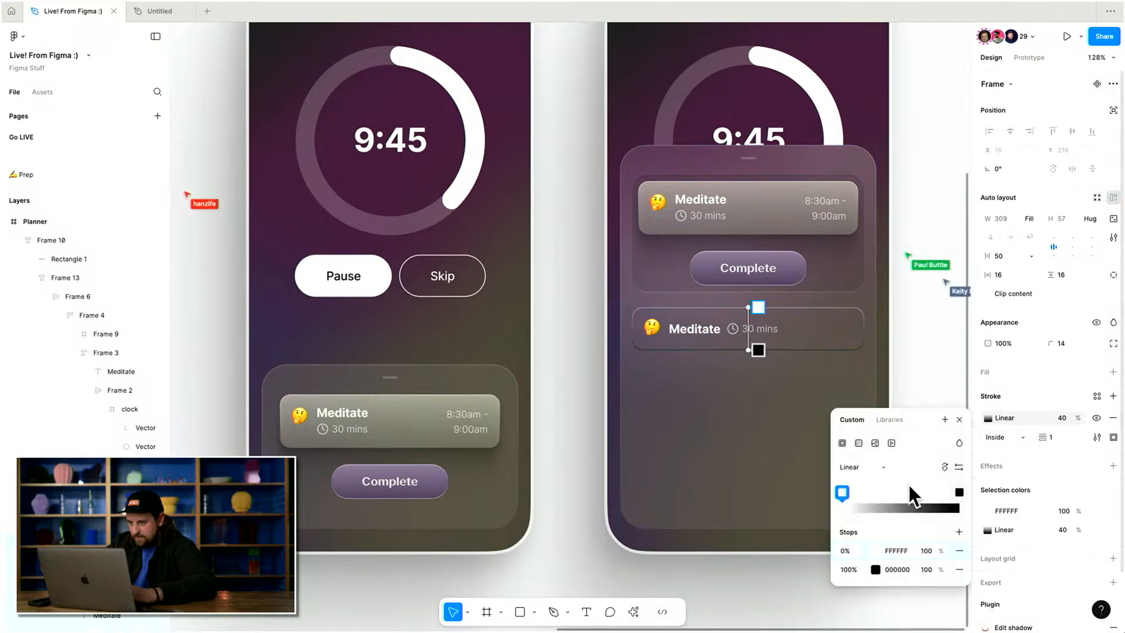
{"action": "left_click", "coordinate": [839, 448]}
{"action": "left_click", "coordinate": [1062, 417]}
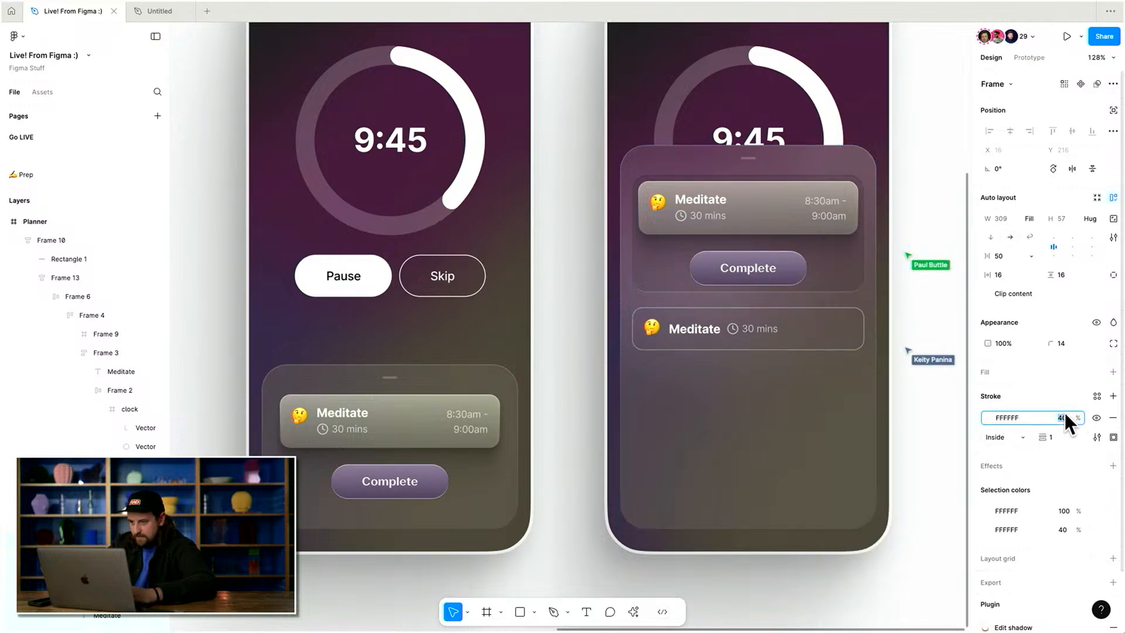
{"action": "key", "text": "shift+Down"}
{"action": "key", "text": "shift+Down"}
{"action": "key", "text": "shift+Down"}
Duplicate the compact task card four times to fill the task list.
{"action": "key", "text": "super+d"}
{"action": "key", "text": "super+d"}
{"action": "key", "text": "super+d"}
{"action": "key", "text": "super+d"}
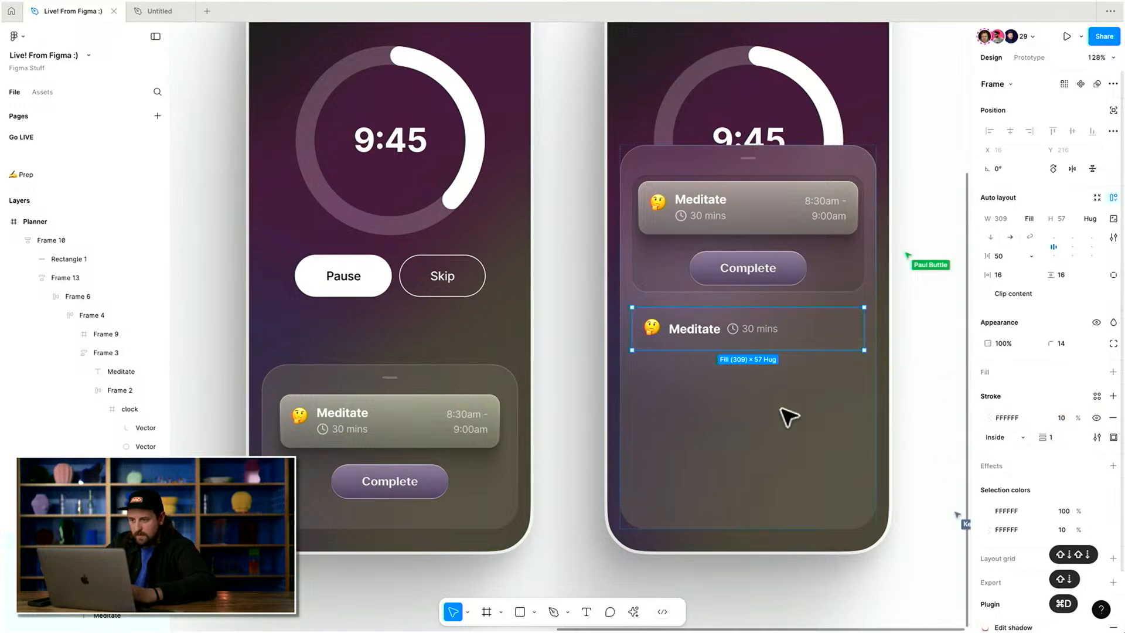
{"action": "key", "text": "super+d"}
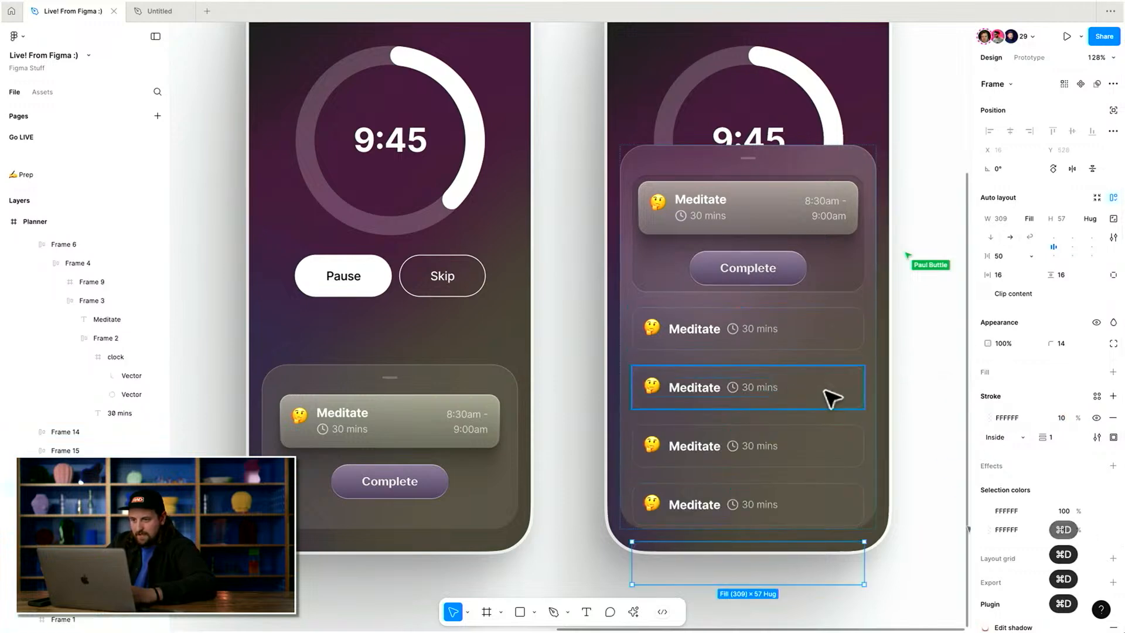
{"action": "key", "text": "Escape"}
Copy the expanded task sheet and paste it to replace the task sheet in the middle Planner frame.
{"action": "scroll", "coordinate": [884, 334], "scroll_direction": "down", "scroll_amount": 5}
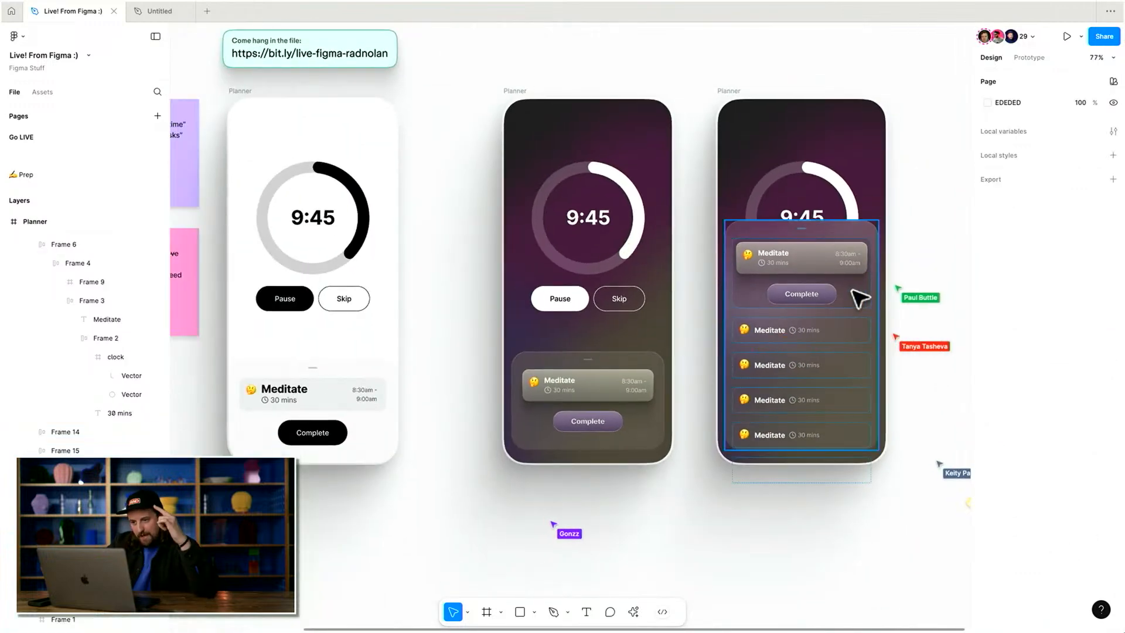
{"action": "left_click", "coordinate": [611, 403]}
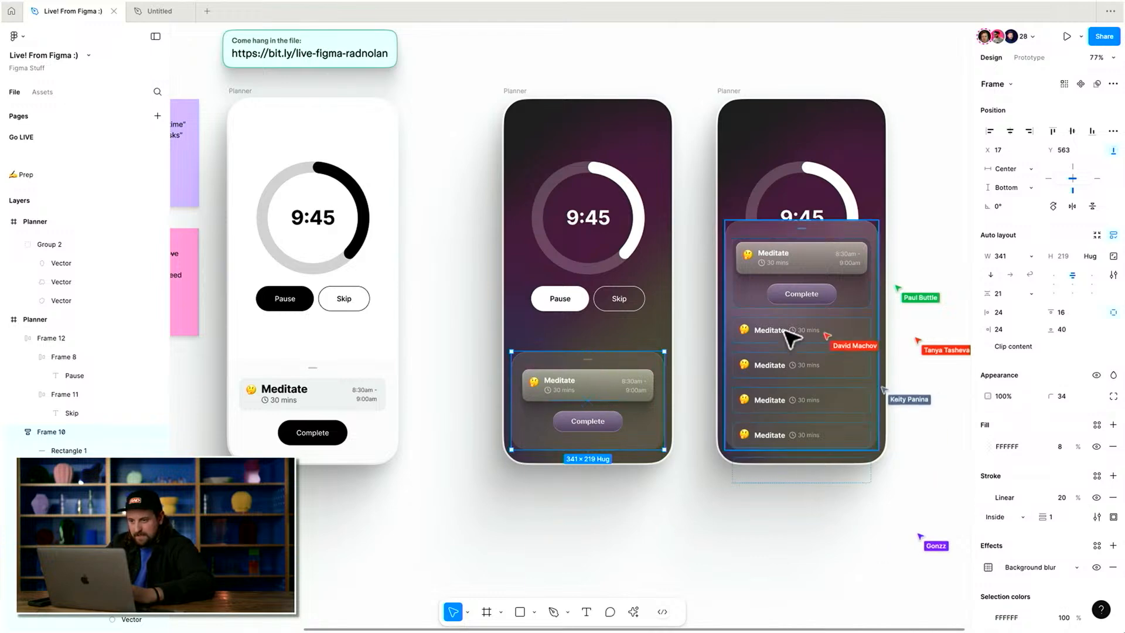
{"action": "left_click", "coordinate": [814, 290]}
{"action": "key", "text": "super+c"}
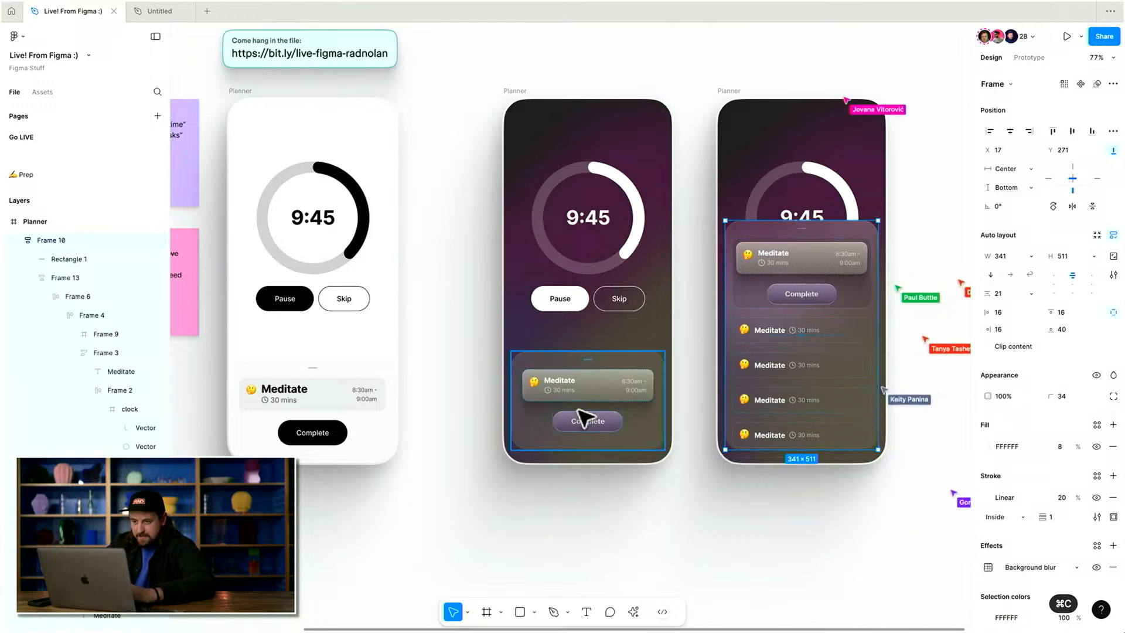
{"action": "left_click", "coordinate": [585, 417]}
{"action": "key", "text": "super+shift+r"}
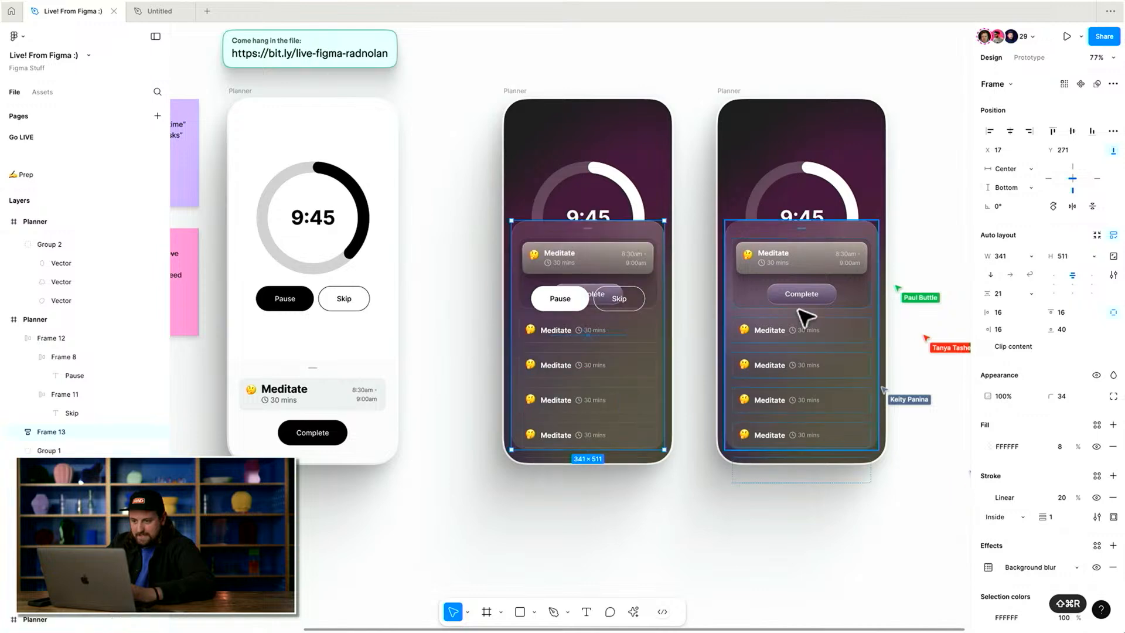
Shorten the pasted sheet to about 217 px tall and enable Clip content.
{"action": "left_click_drag", "start_coordinate": [631, 221], "coordinate": [627, 353]}
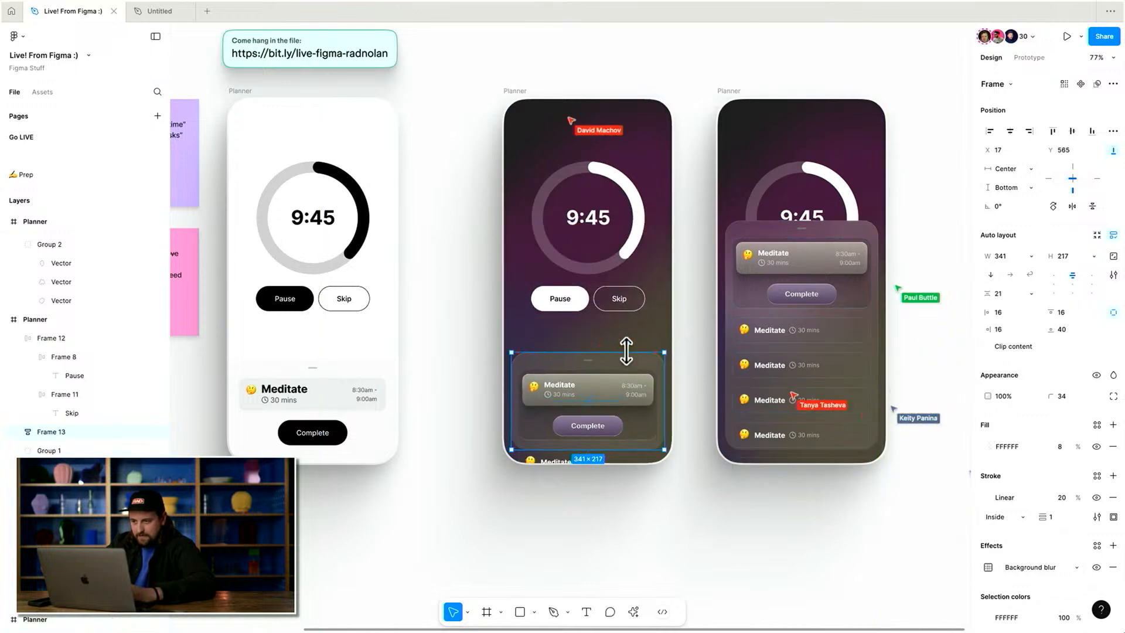
{"action": "left_click", "coordinate": [999, 347]}
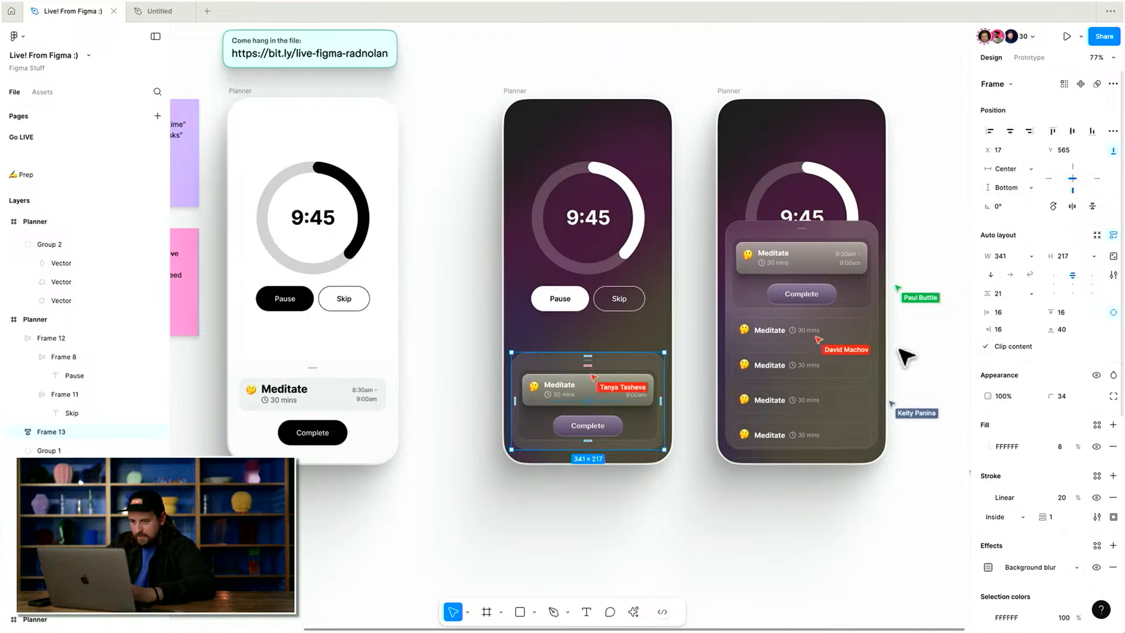
{"action": "left_click", "coordinate": [804, 351], "text": "shift"}
{"action": "left_click", "coordinate": [999, 346]}
Remove the current-task group's fill and set its horizontal and vertical padding to 0.
{"action": "left_click", "coordinate": [544, 411]}
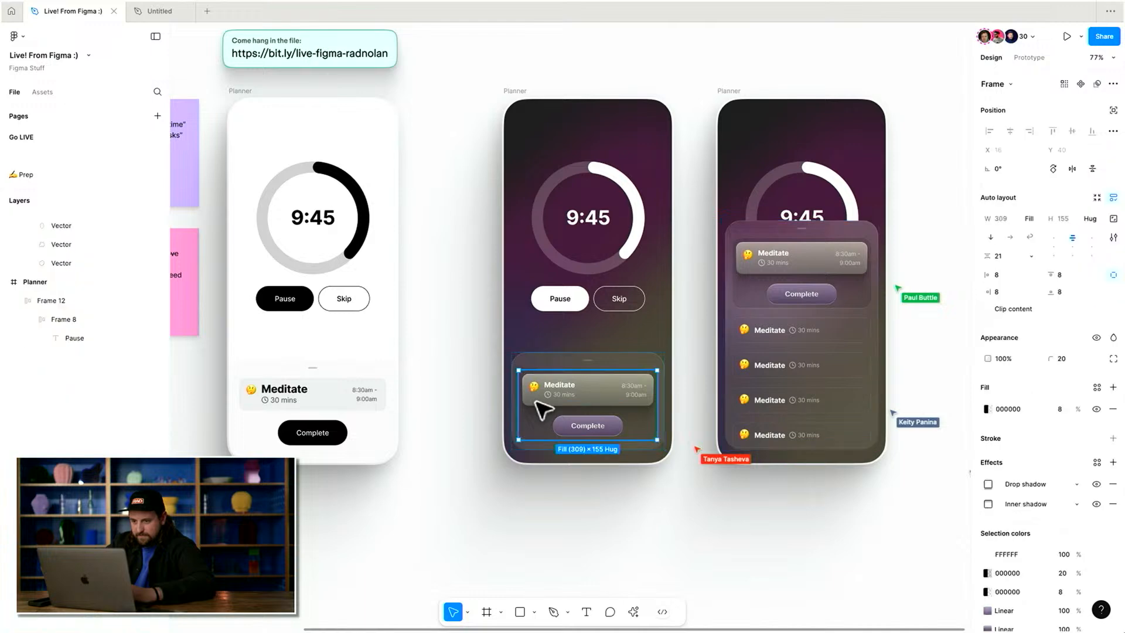
{"action": "left_click", "coordinate": [1062, 393]}
{"action": "type", "text": "0"}
{"action": "key", "text": "Return"}
{"action": "left_click", "coordinate": [1022, 276]}
{"action": "type", "text": "0"}
{"action": "key", "text": "shift+Tab"}
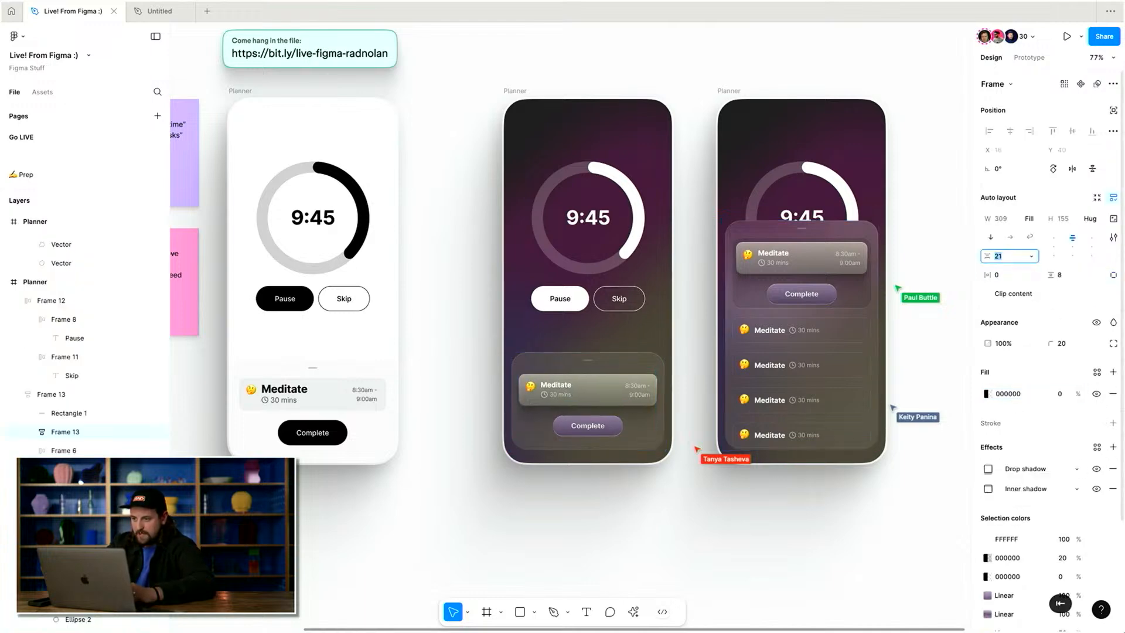
{"action": "key", "text": "Tab"}
{"action": "type", "text": "0"}
{"action": "key", "text": "Return"}
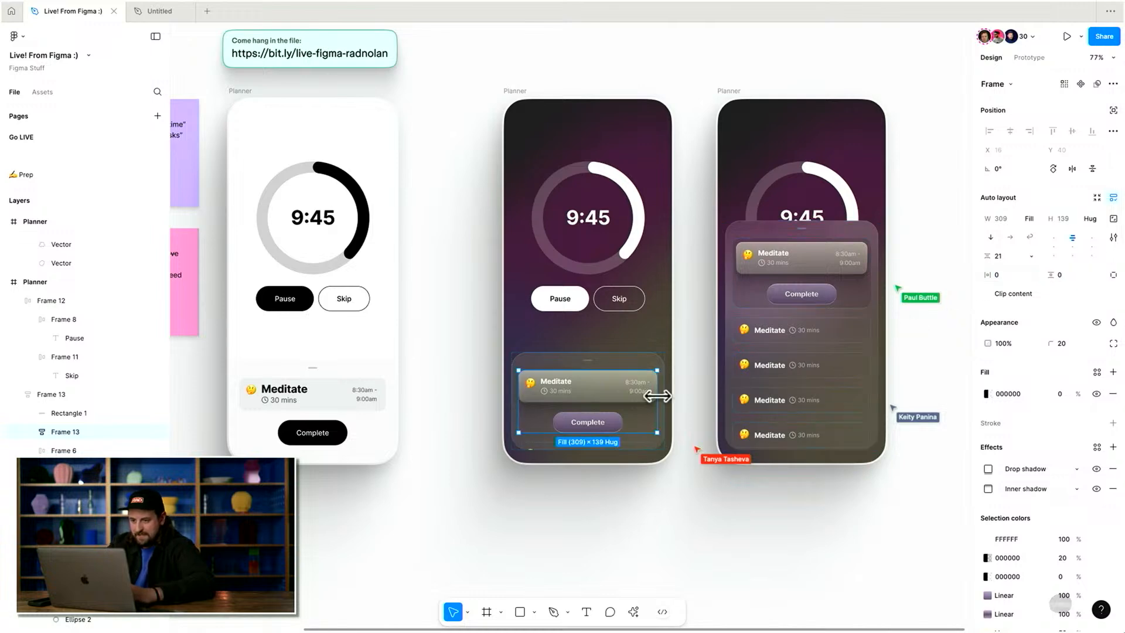
Increase the middle sheet's item spacing to 31.
{"action": "key", "text": "shift+Return"}
{"action": "scroll", "coordinate": [640, 378], "scroll_direction": "up", "scroll_amount": 4}
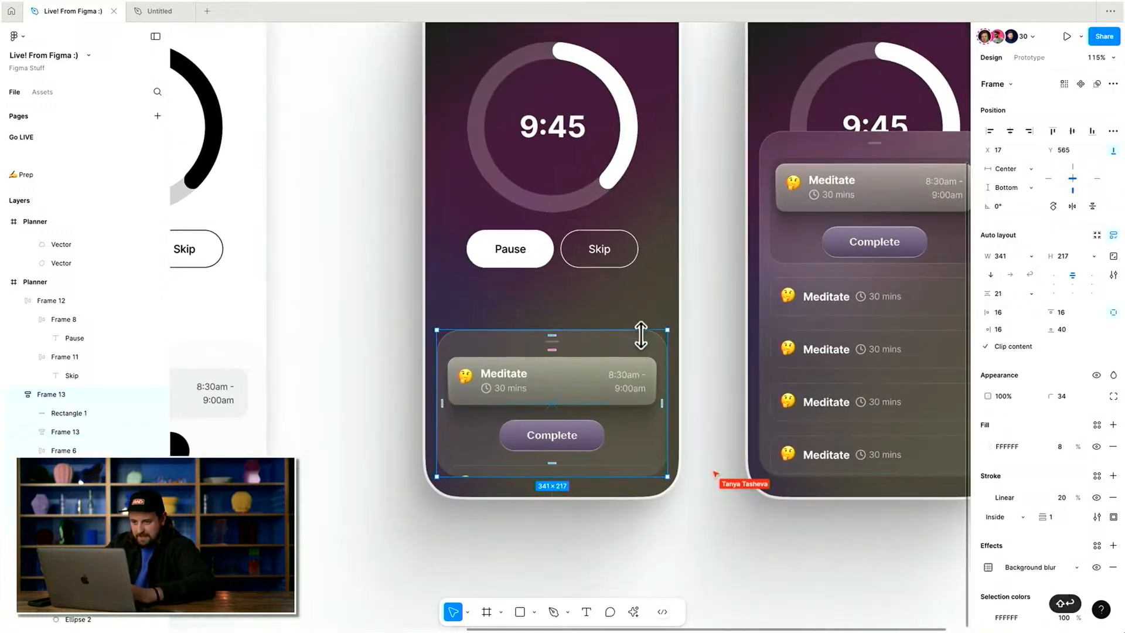
{"action": "key", "text": "ctrl+z"}
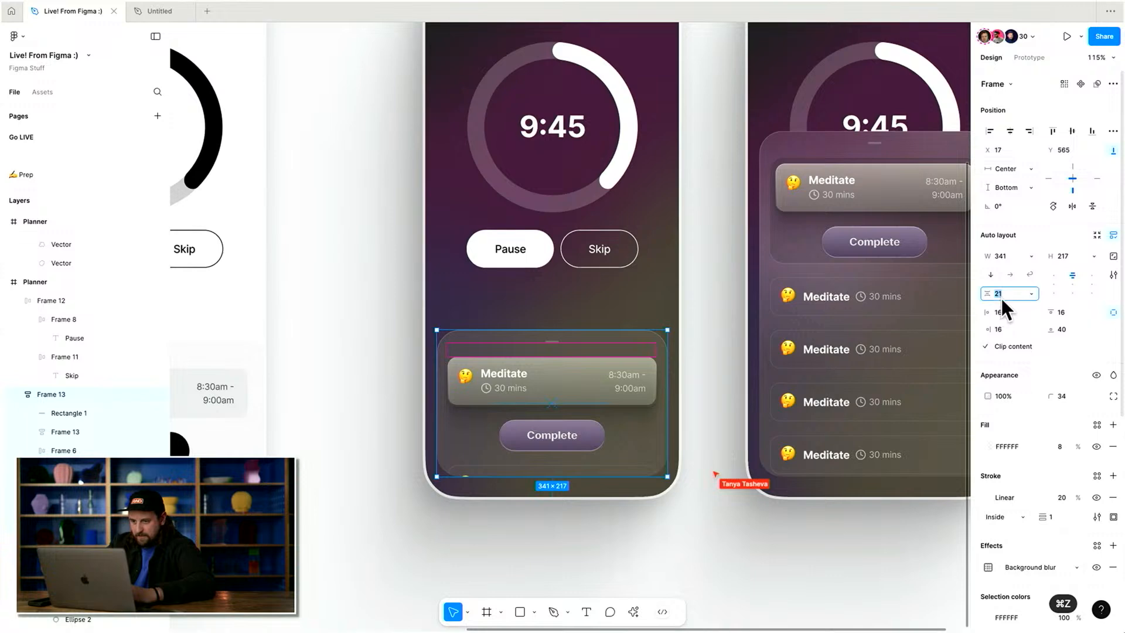
{"action": "key", "text": "shift+Up"}
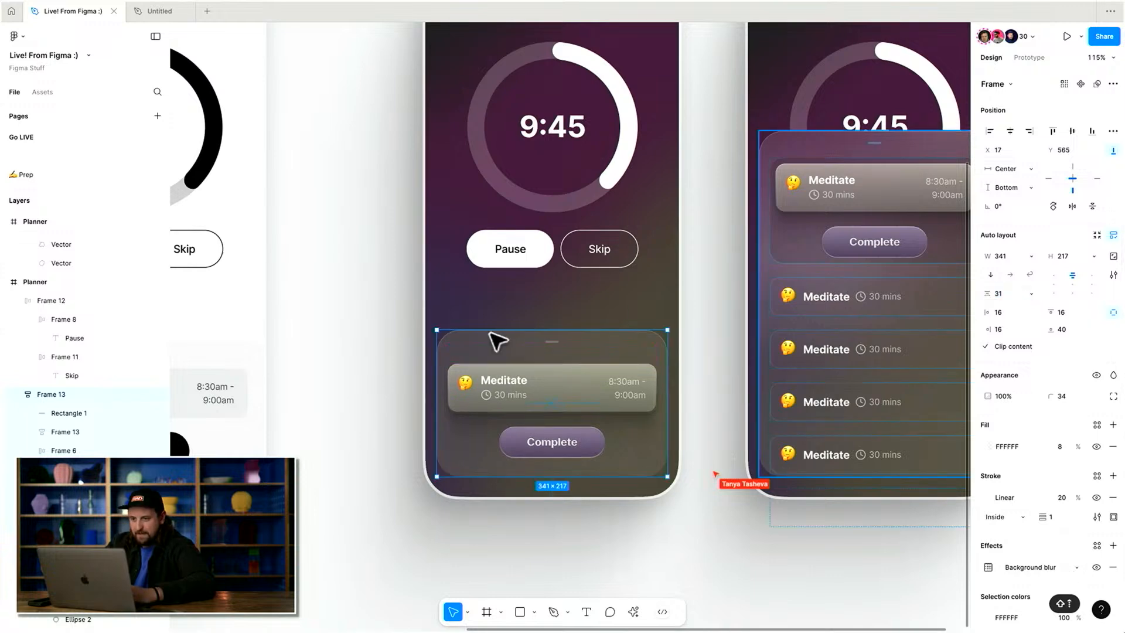
Connect the middle sheet to the expanded Planner frame as a prototype interaction triggered On drag.
{"action": "scroll", "coordinate": [495, 334], "scroll_direction": "down", "scroll_amount": 3}
{"action": "key", "text": "shift+e"}
{"action": "left_click", "coordinate": [555, 349]}
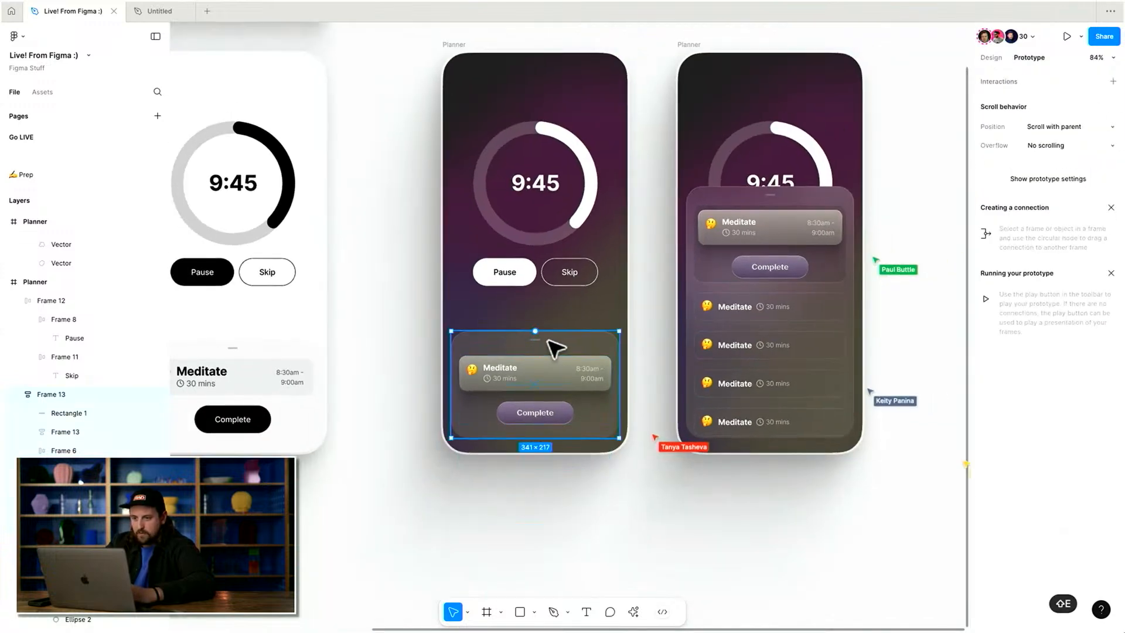
{"action": "left_click", "coordinate": [539, 340]}
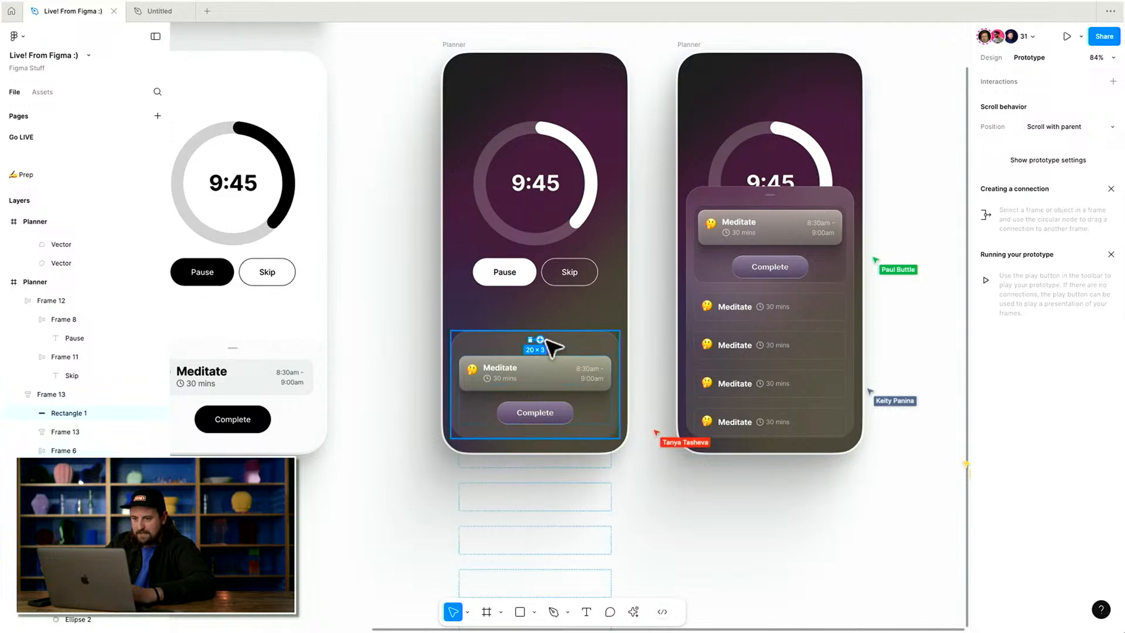
{"action": "left_click", "coordinate": [574, 339]}
{"action": "left_click_drag", "start_coordinate": [619, 384], "coordinate": [743, 388]}
{"action": "left_click", "coordinate": [693, 312]}
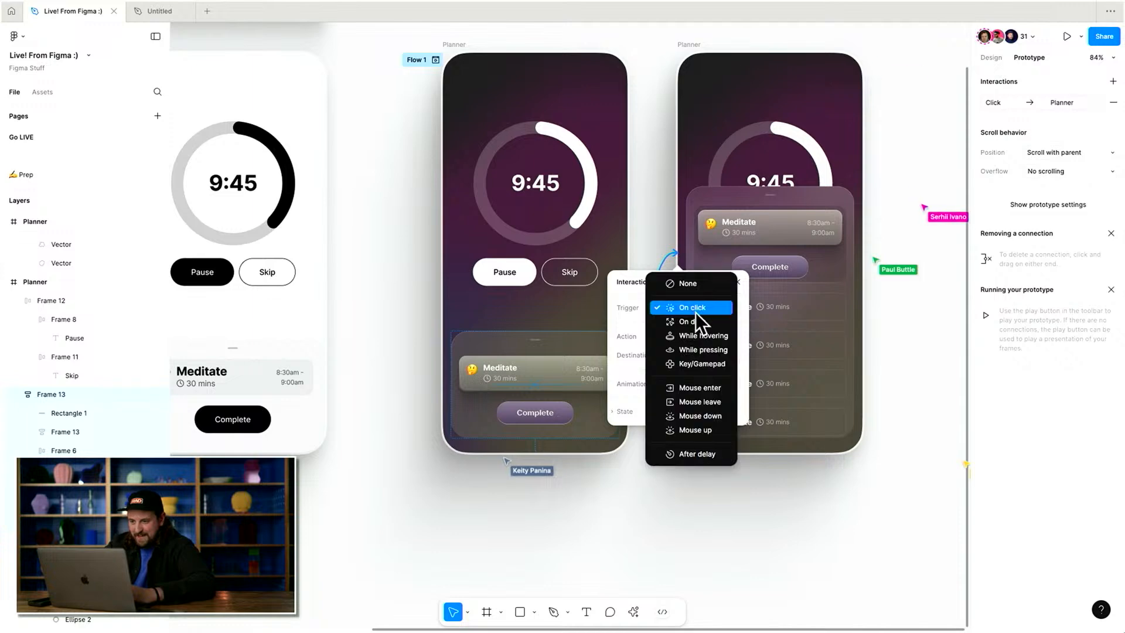
{"action": "left_click", "coordinate": [694, 318]}
Preview the prototype from the middle Planner frame and drag the task sheet upward.
{"action": "left_click", "coordinate": [462, 44]}
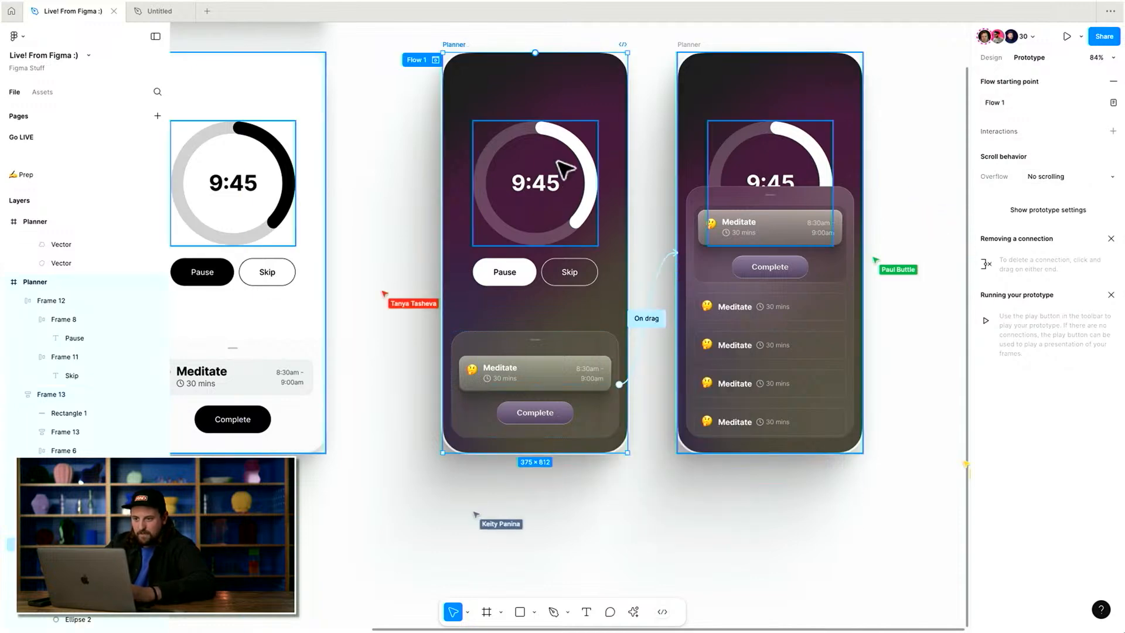
{"action": "key", "text": "shift+space"}
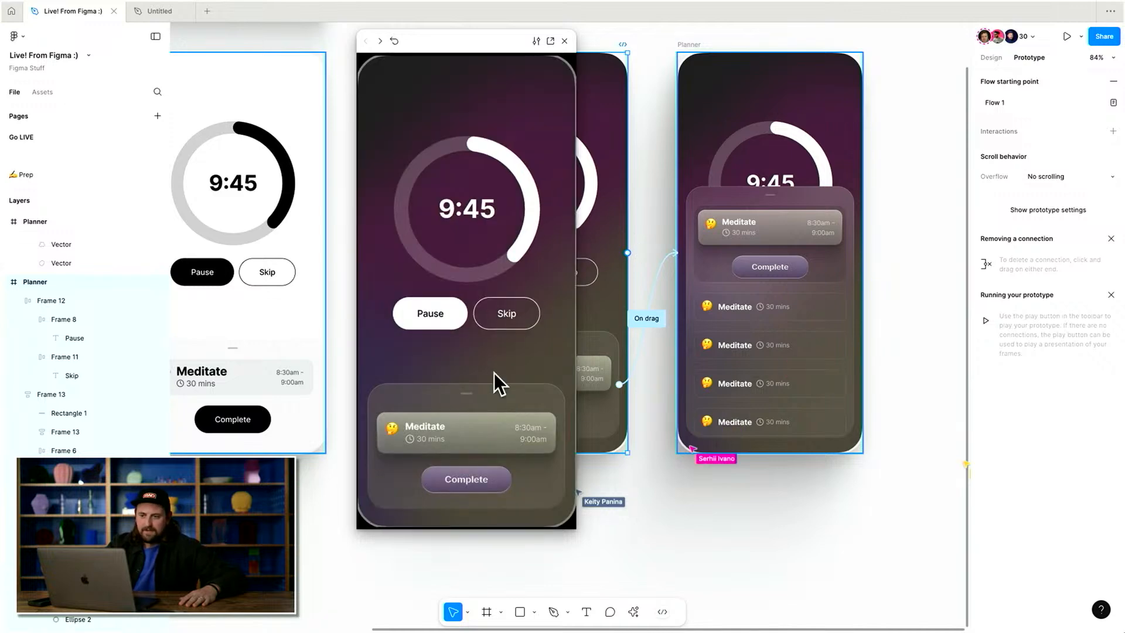
{"action": "left_click_drag", "start_coordinate": [470, 402], "coordinate": [492, 323]}
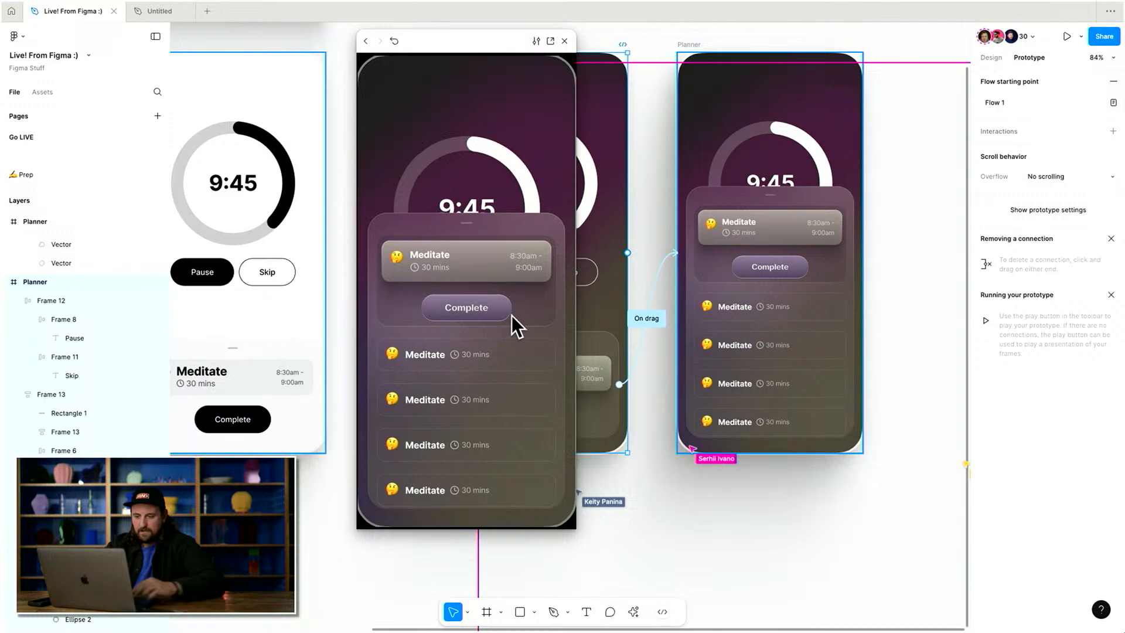
Rename the middle frame's sheet layer to Frame 10 to match the expanded sheet.
{"action": "left_click", "coordinate": [754, 327]}
{"action": "scroll", "coordinate": [754, 326], "scroll_direction": "left", "scroll_amount": 3}
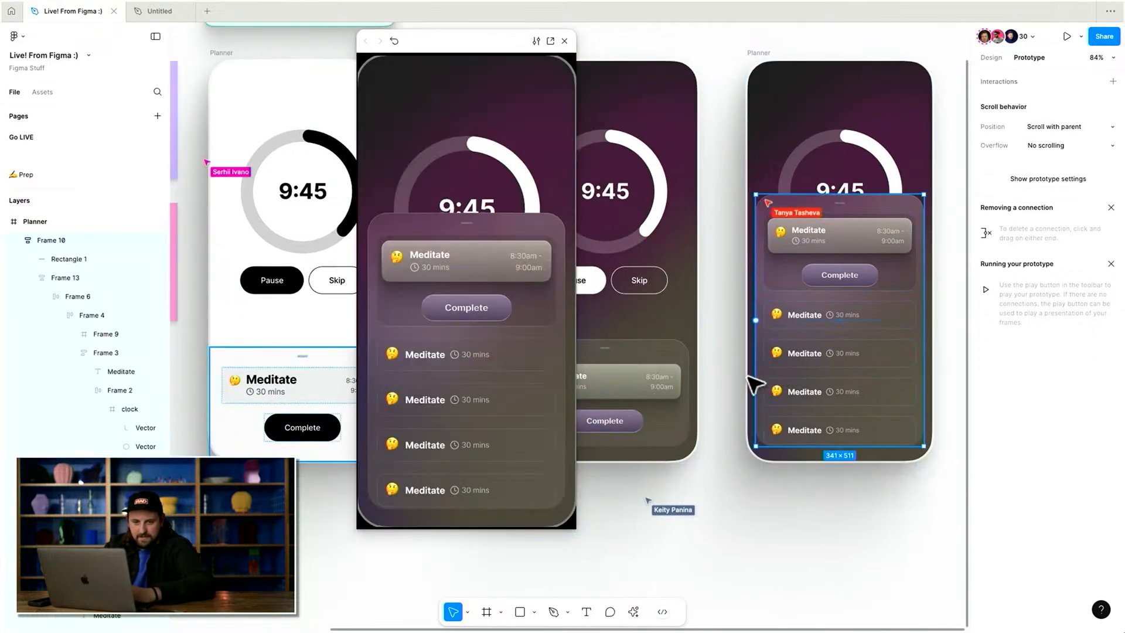
{"action": "left_click", "coordinate": [703, 383]}
{"action": "left_click", "coordinate": [665, 381]}
{"action": "key", "text": "super+r"}
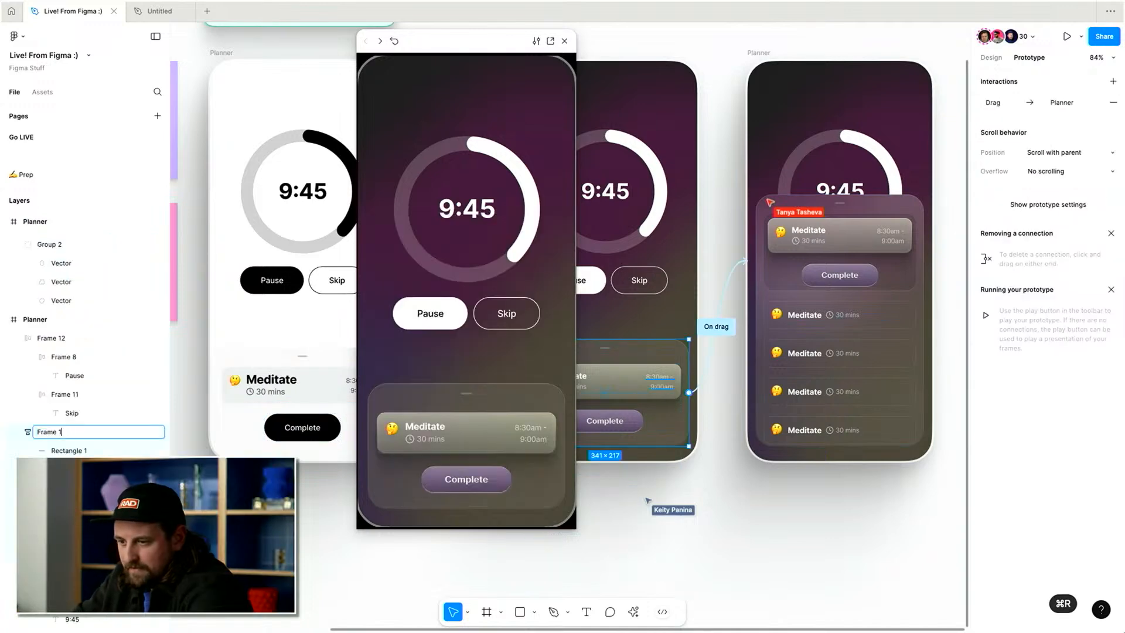
{"action": "type", "text": "Frame 10"}
{"action": "key", "text": "Return"}
Test dragging the sheet in the preview again, then close the preview.
{"action": "left_click_drag", "start_coordinate": [483, 391], "coordinate": [533, 206]}
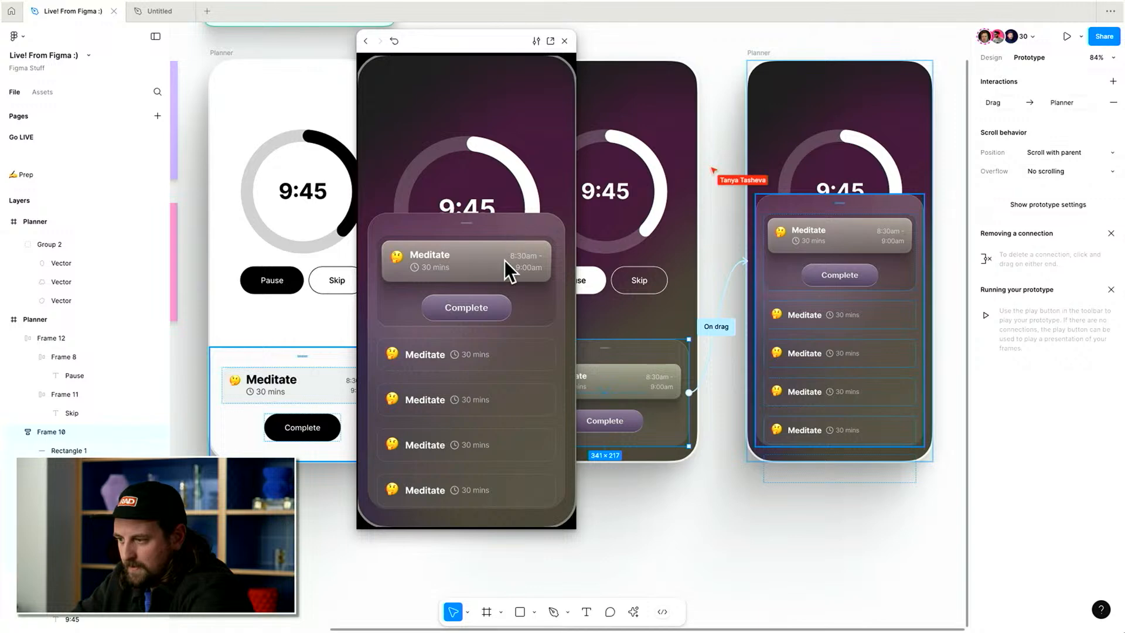
{"action": "left_click", "coordinate": [821, 289]}
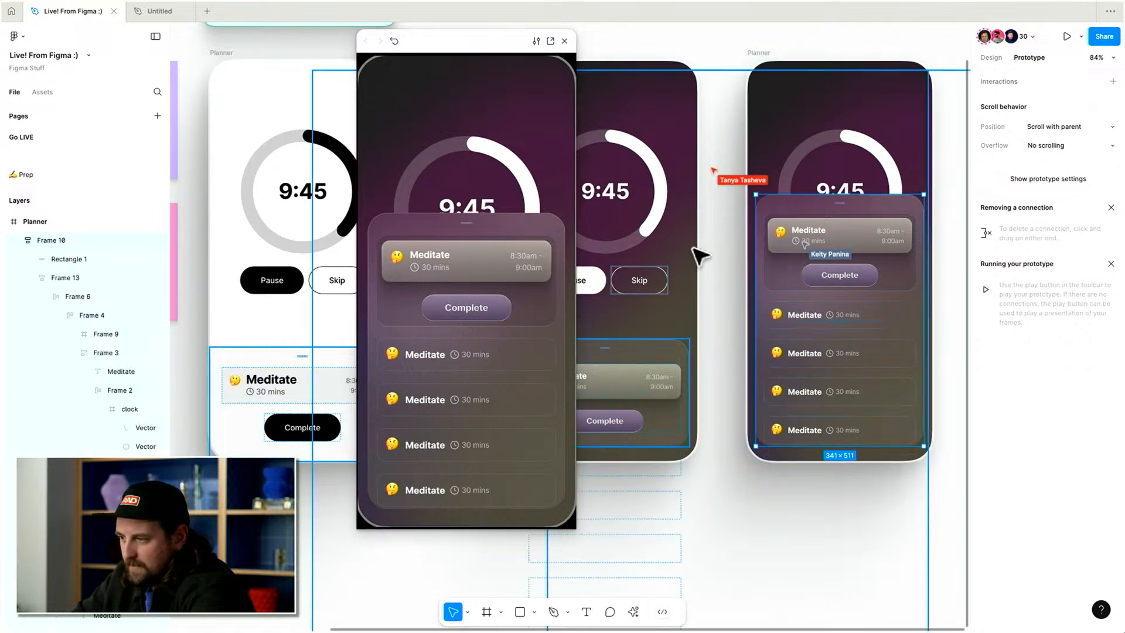
{"action": "scroll", "coordinate": [761, 262], "scroll_direction": "left", "scroll_amount": 1}
{"action": "key", "text": "shift+space"}
{"action": "scroll", "coordinate": [773, 274], "scroll_direction": "right", "scroll_amount": 1}
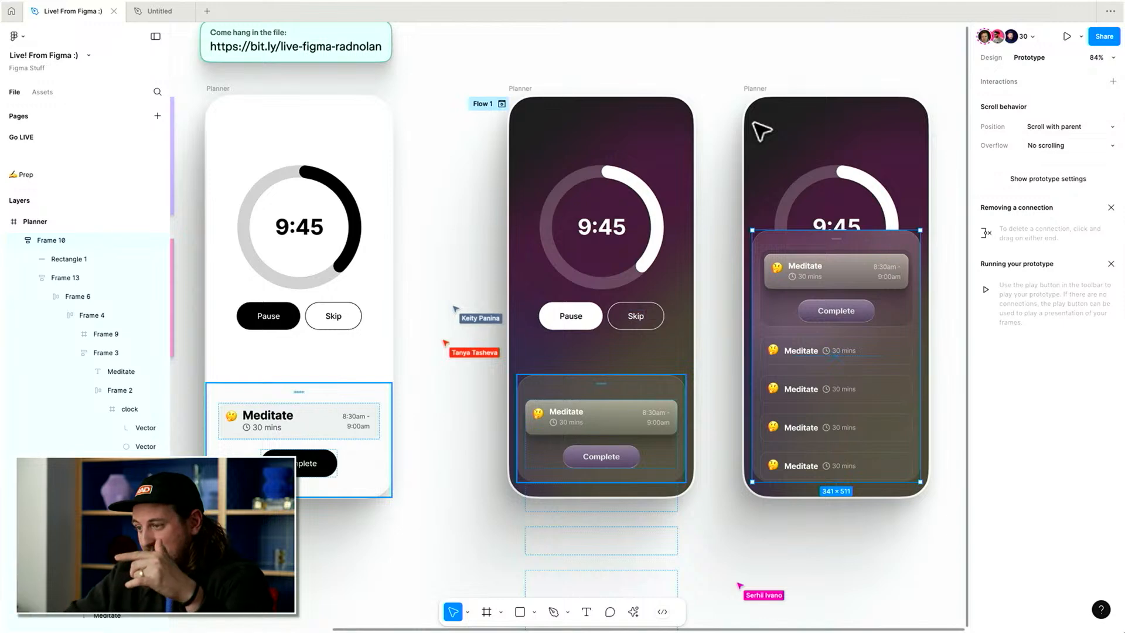
{"action": "scroll", "coordinate": [762, 132], "scroll_direction": "up", "scroll_amount": 3}
{"action": "scroll", "coordinate": [762, 132], "scroll_direction": "left", "scroll_amount": 2}
{"action": "scroll", "coordinate": [498, 270], "scroll_direction": "down", "scroll_amount": 1}
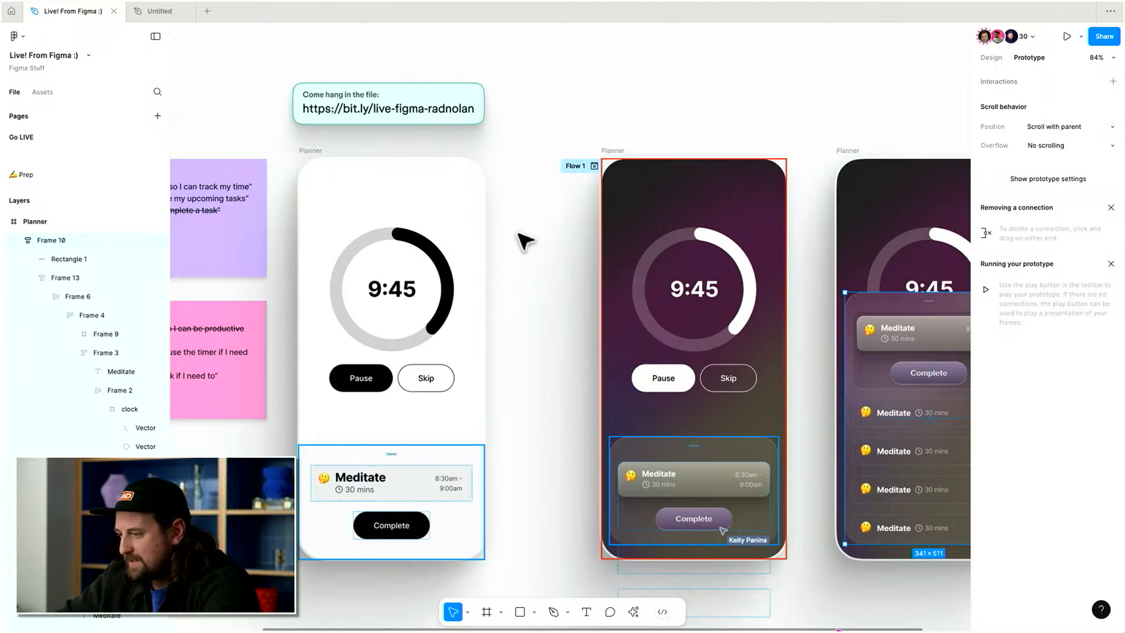
Post a cursor chat message: "moment of my figma journey good bya" thanking viewers.
{"action": "key", "text": "slash"}
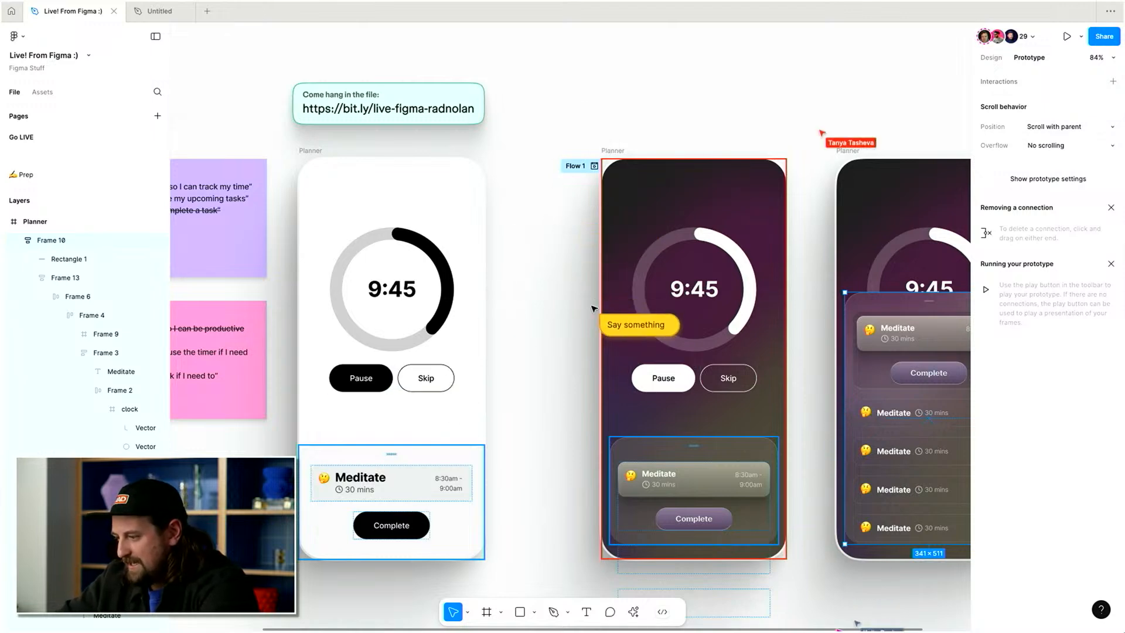
{"action": "type", "text": "Tha"}
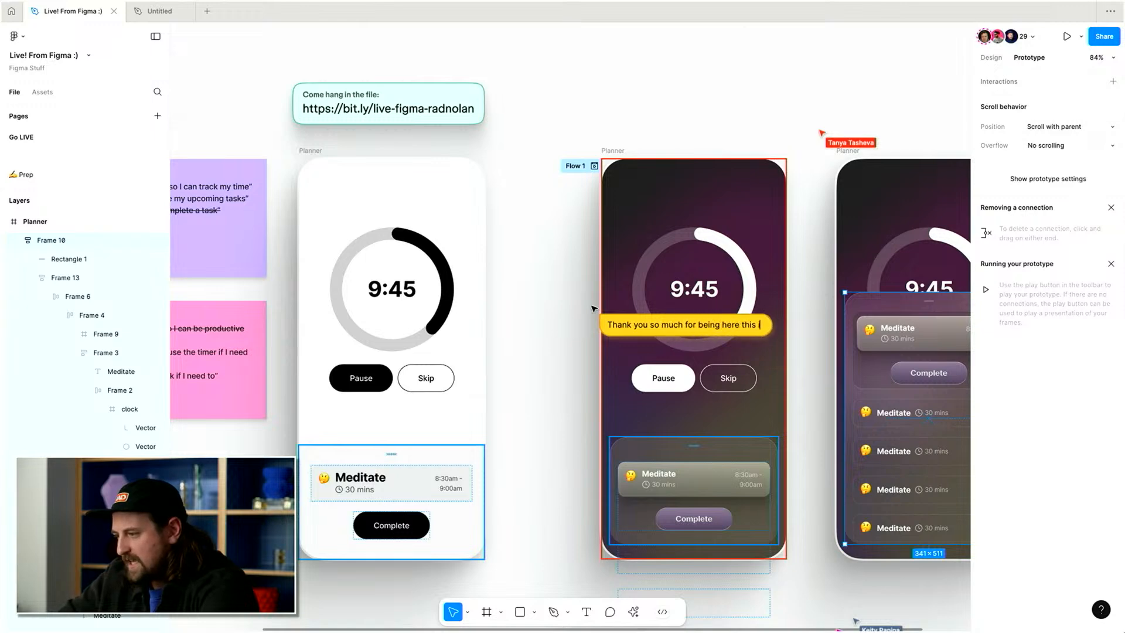
{"action": "type", "text": " crownin"}
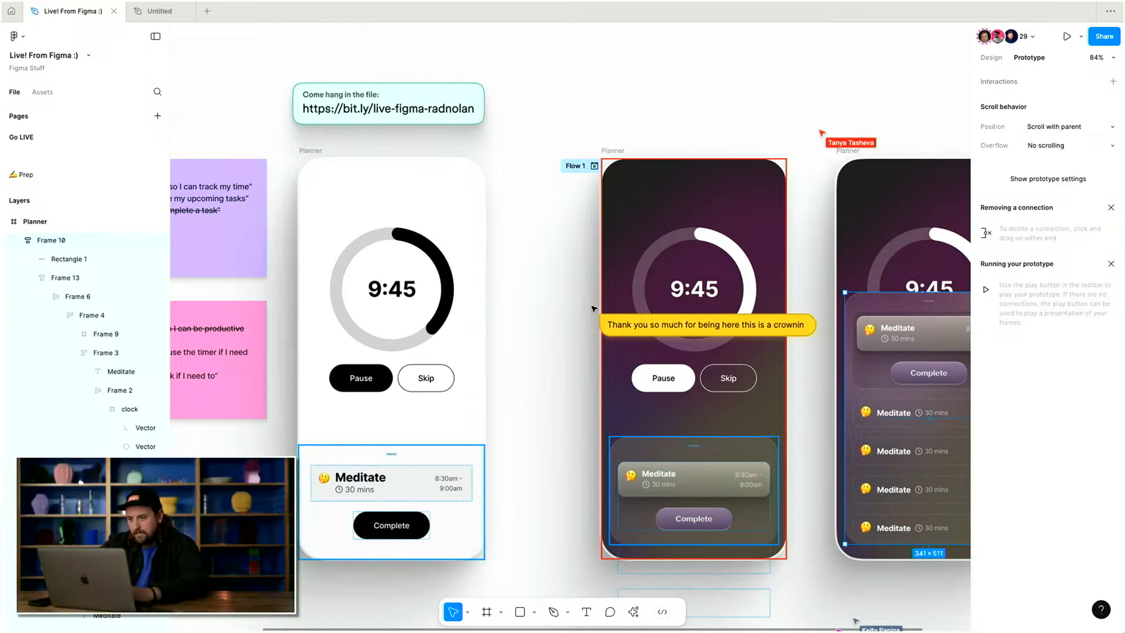
{"action": "key", "text": "super+BackSpace"}
{"action": "type", "text": "moment of my figm"}
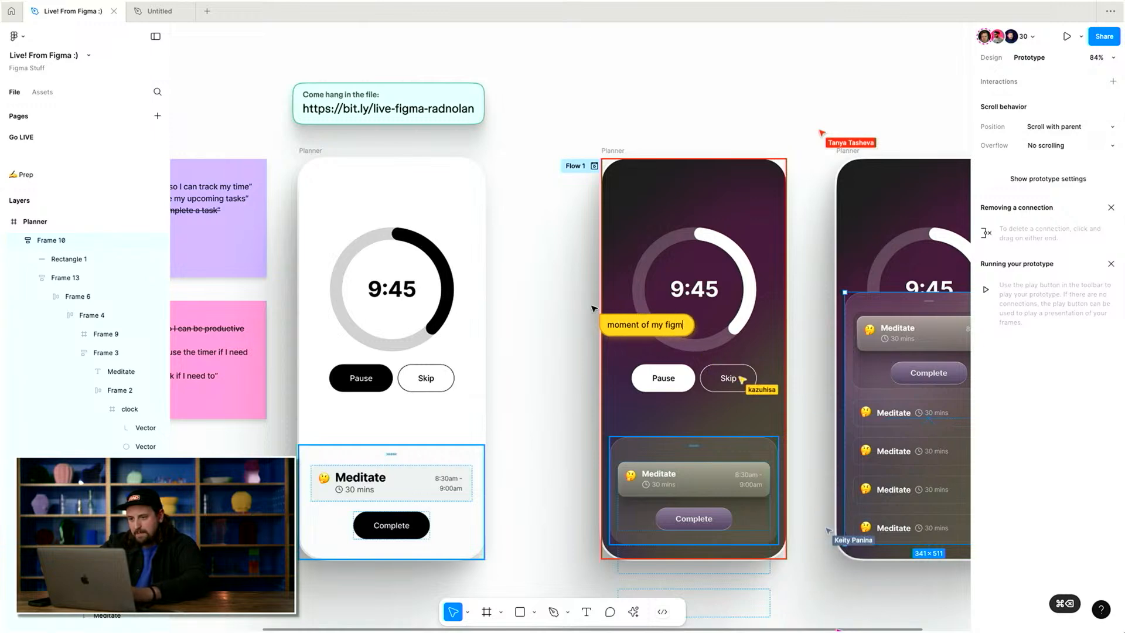
{"action": "type", "text": "a journey good by cya"}
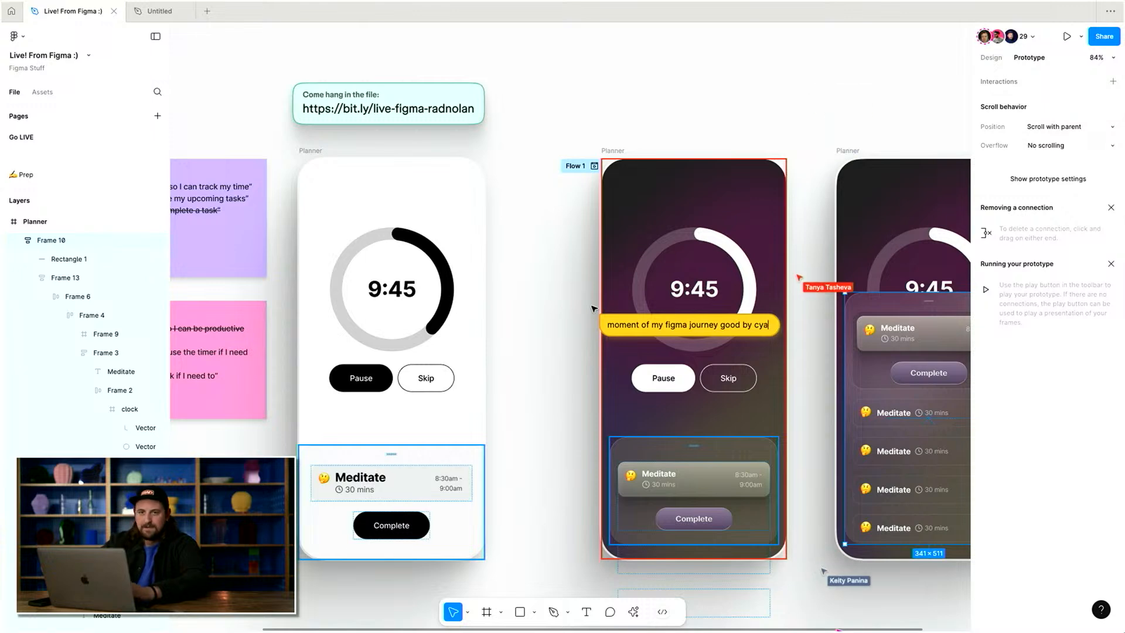
{"action": "key", "text": "BackSpace"}
{"action": "type", "text": "ya"}
{"action": "left_click", "coordinate": [567, 132]}
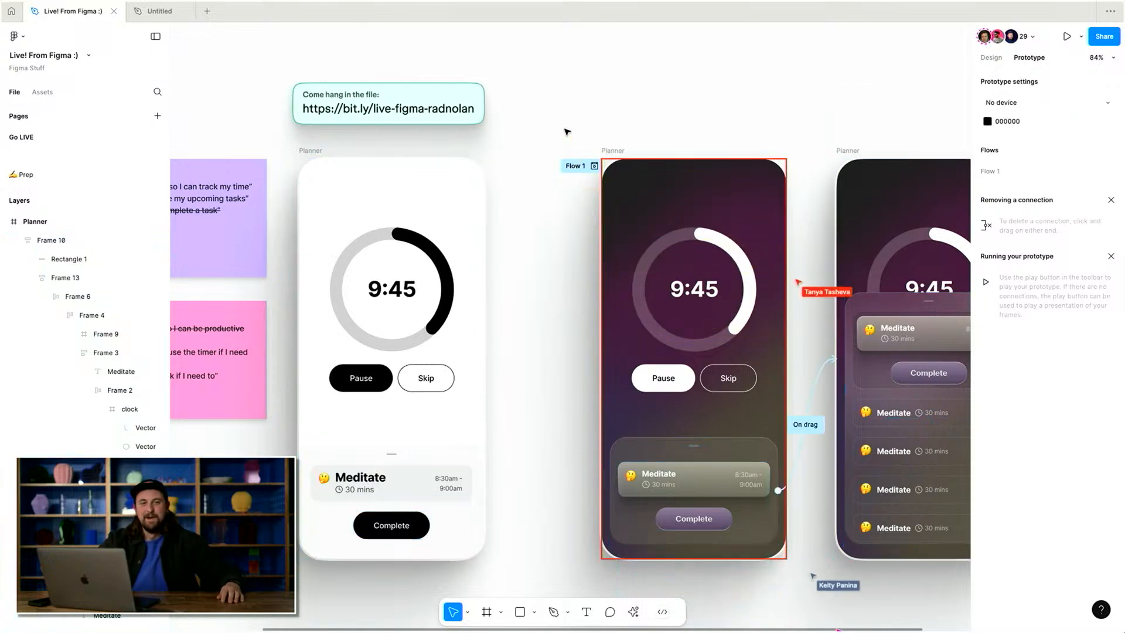